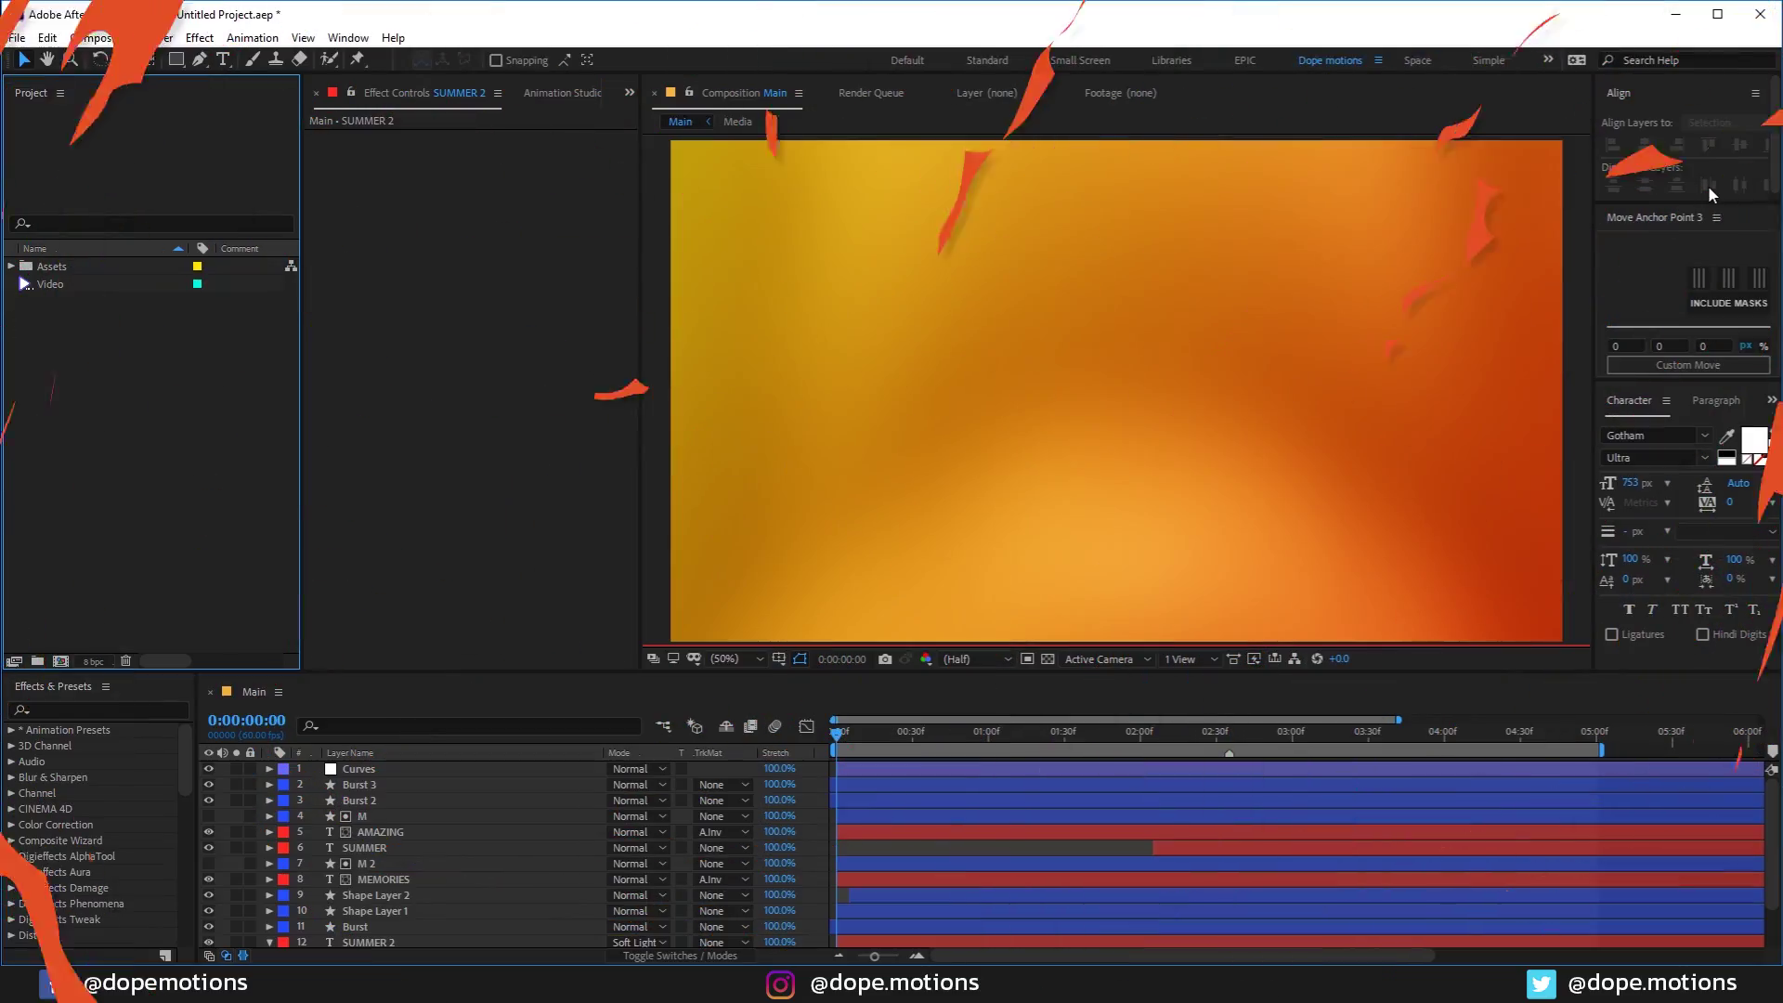
Step: Create a 1920 x 1080 px, 60 fps composition named Main with a 10-second duration
click(61, 662)
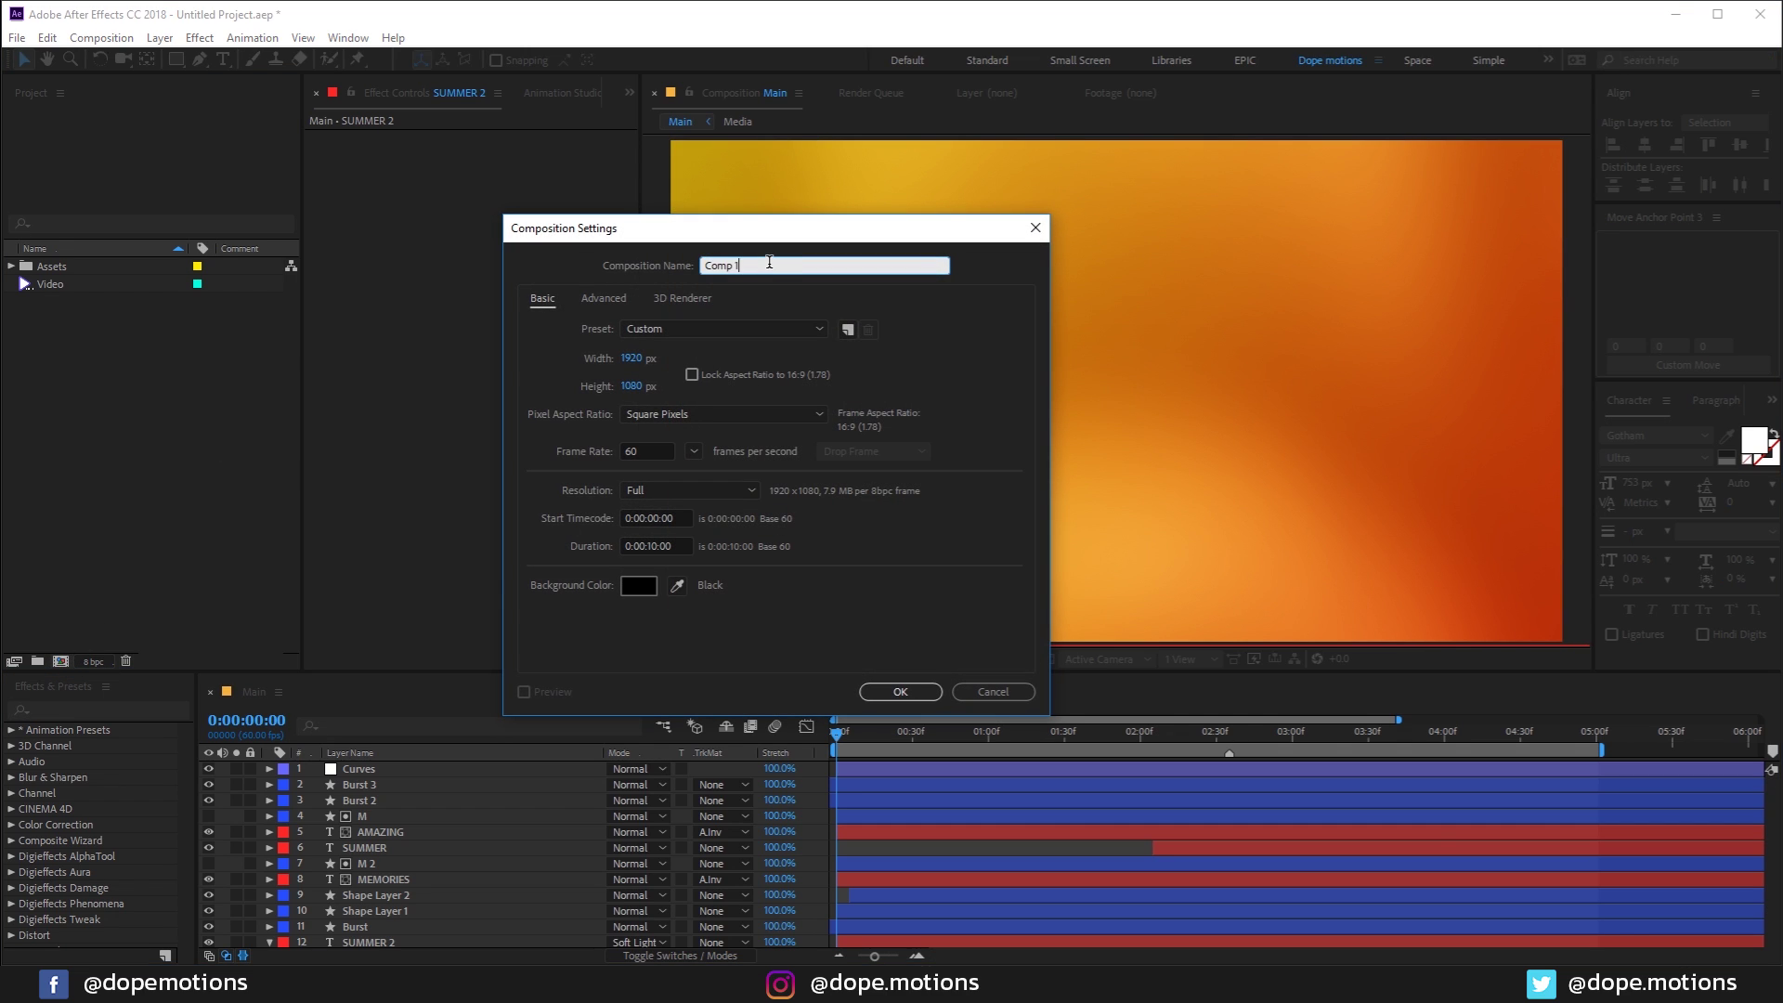
text(Main)
click(937, 692)
click(120, 379)
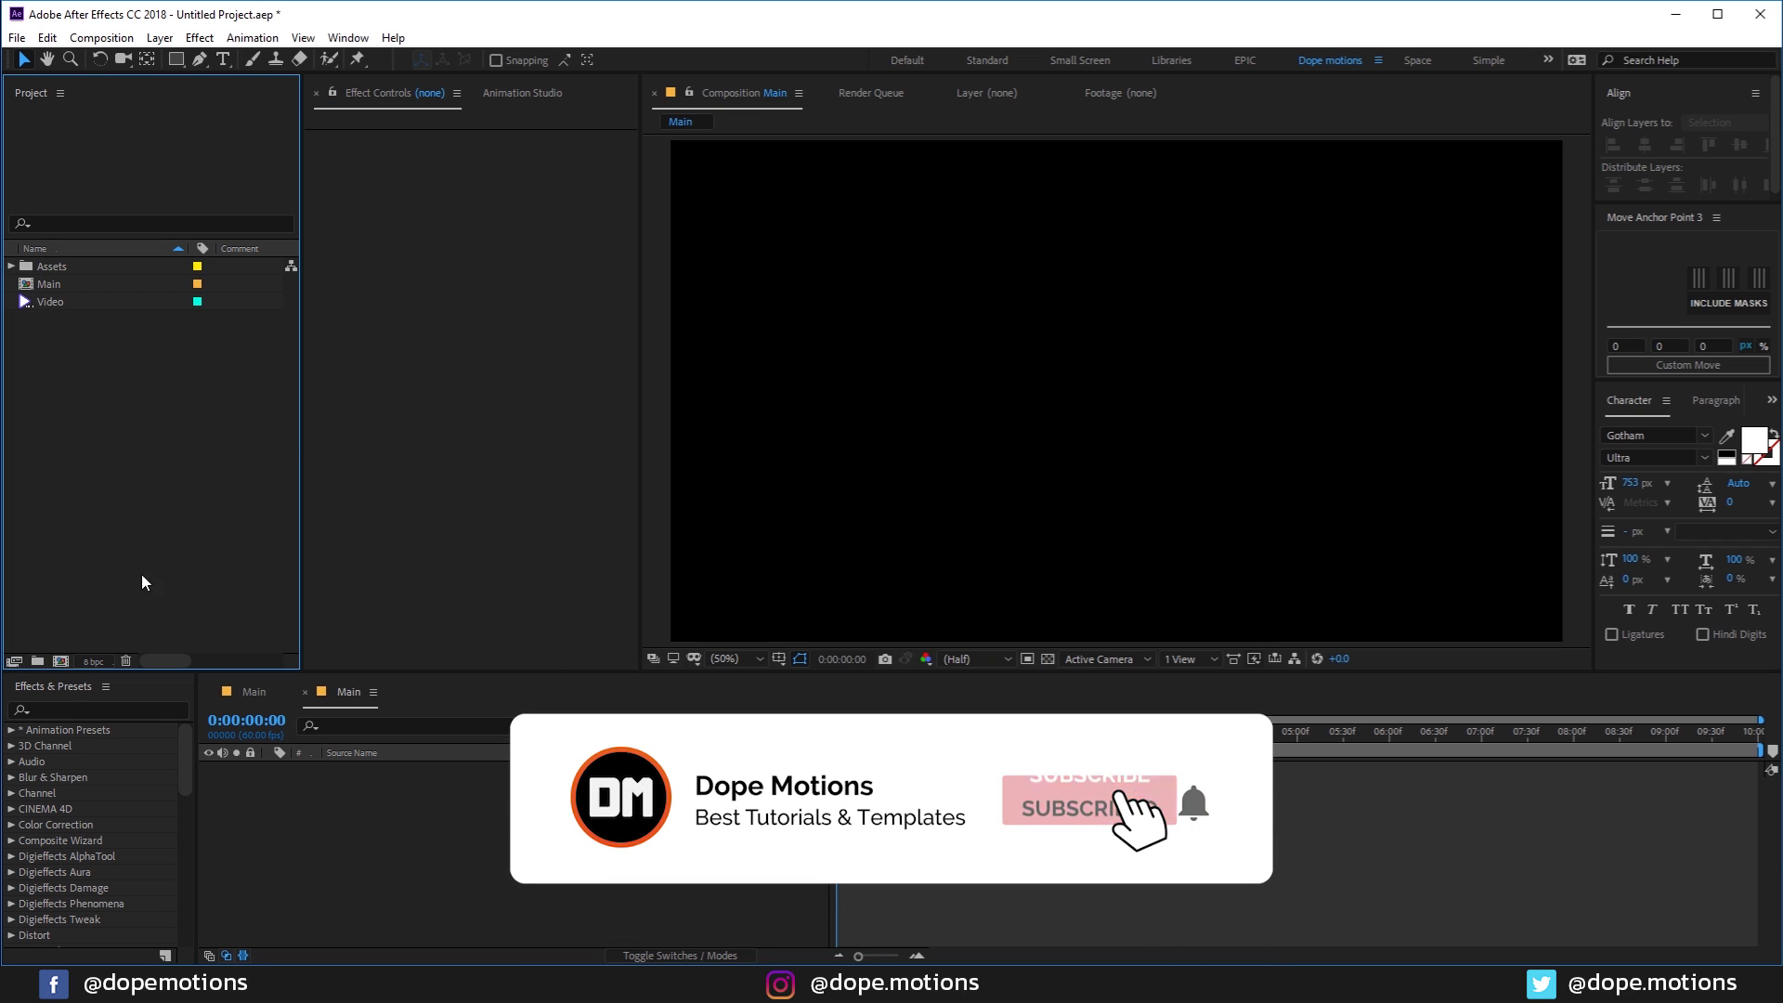
Step: Create a second 1920 x 1080 px, 60 fps, 10-second composition named Media
click(60, 661)
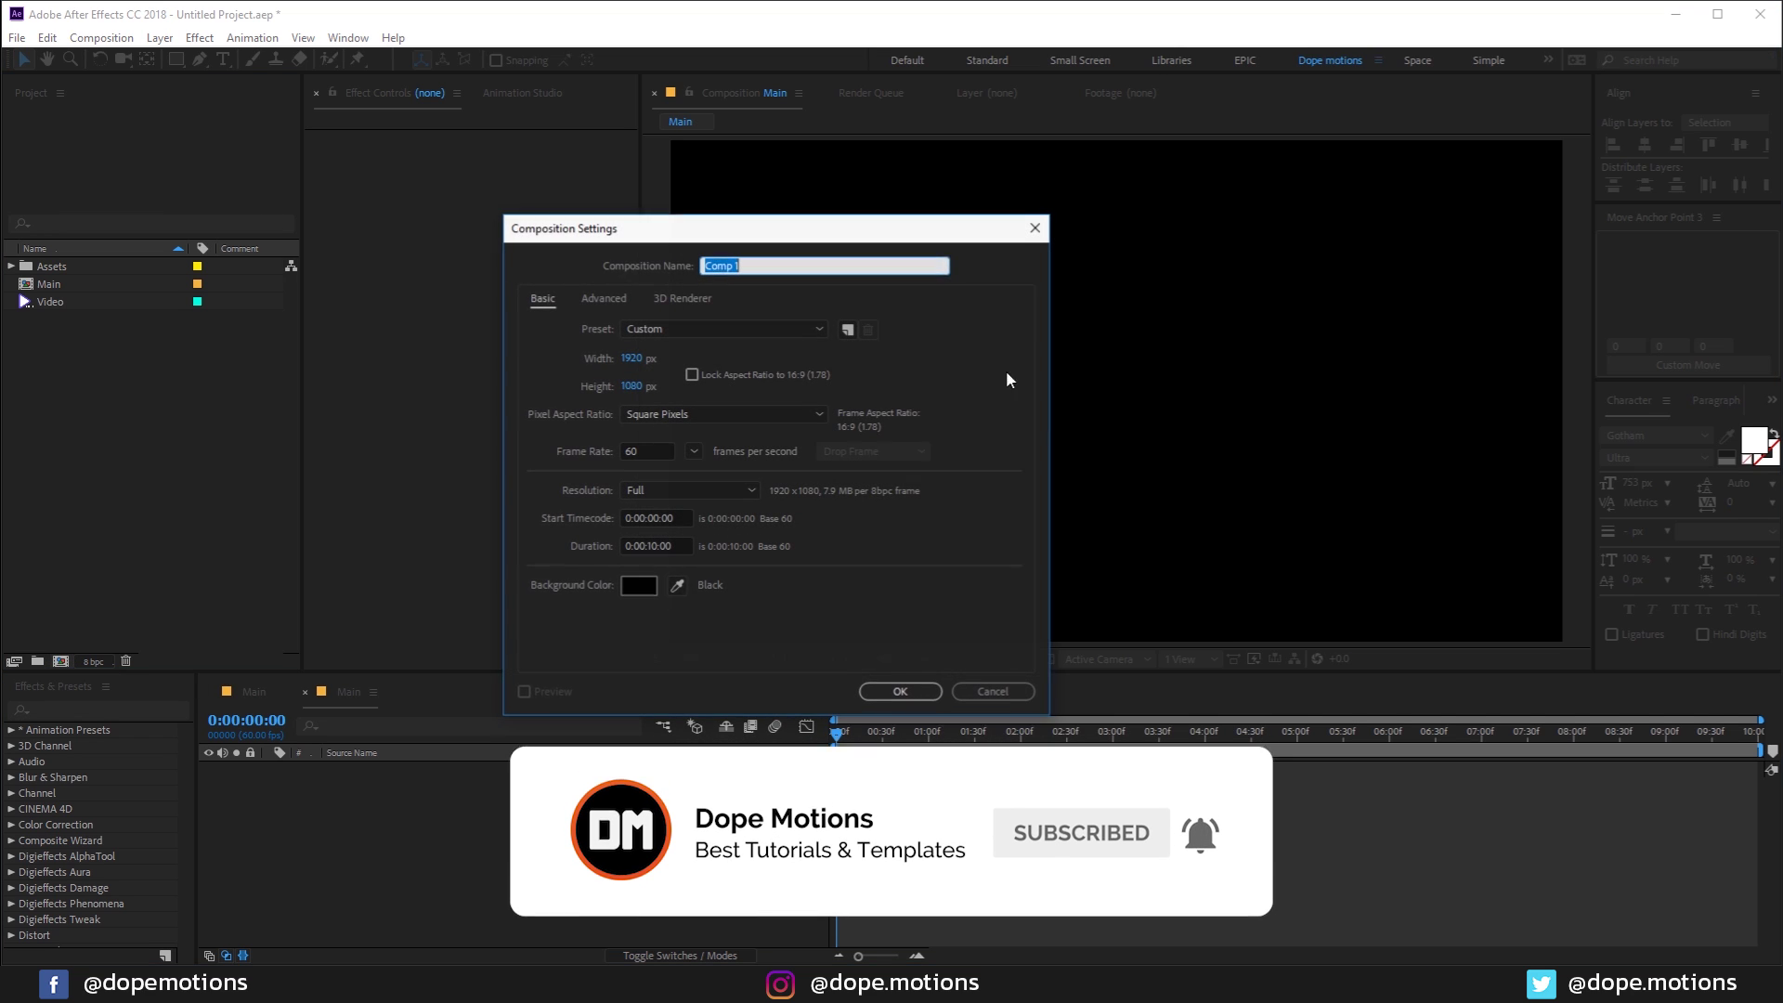
text(Media)
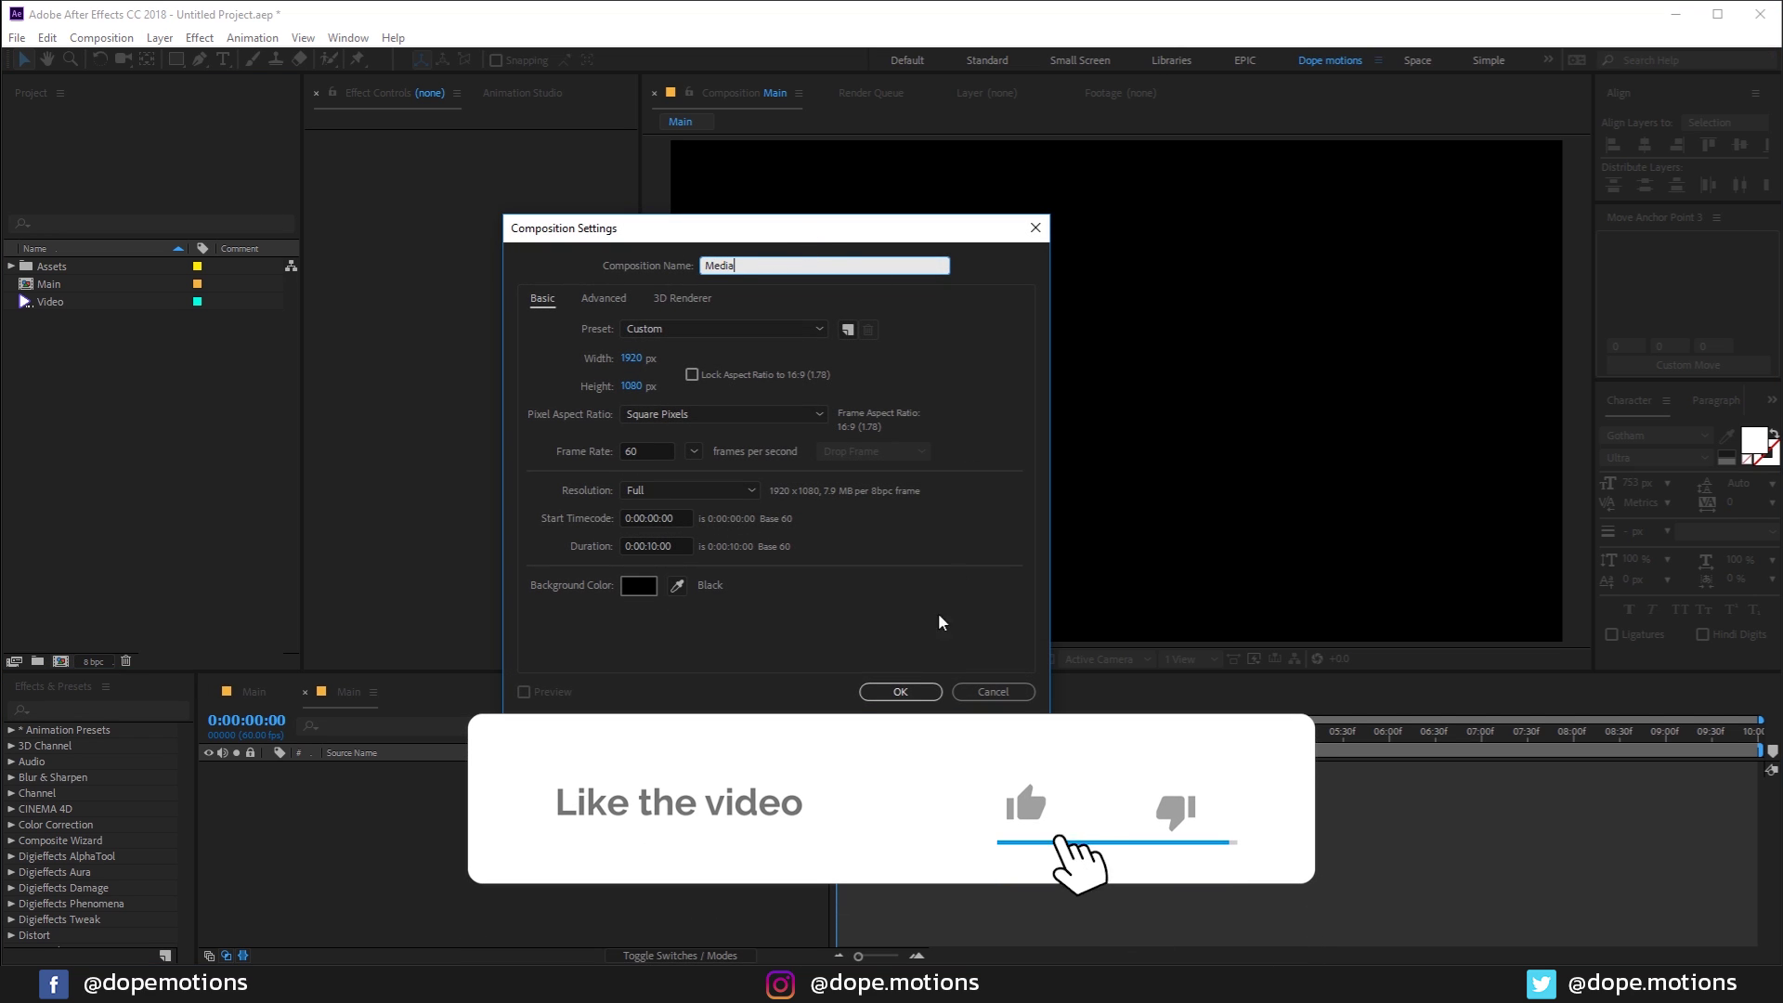
key(Return)
Step: Add the Video footage to the Media composition and shift its layer earlier so the blue-background section plays from the start
drag(44, 321, 834, 537)
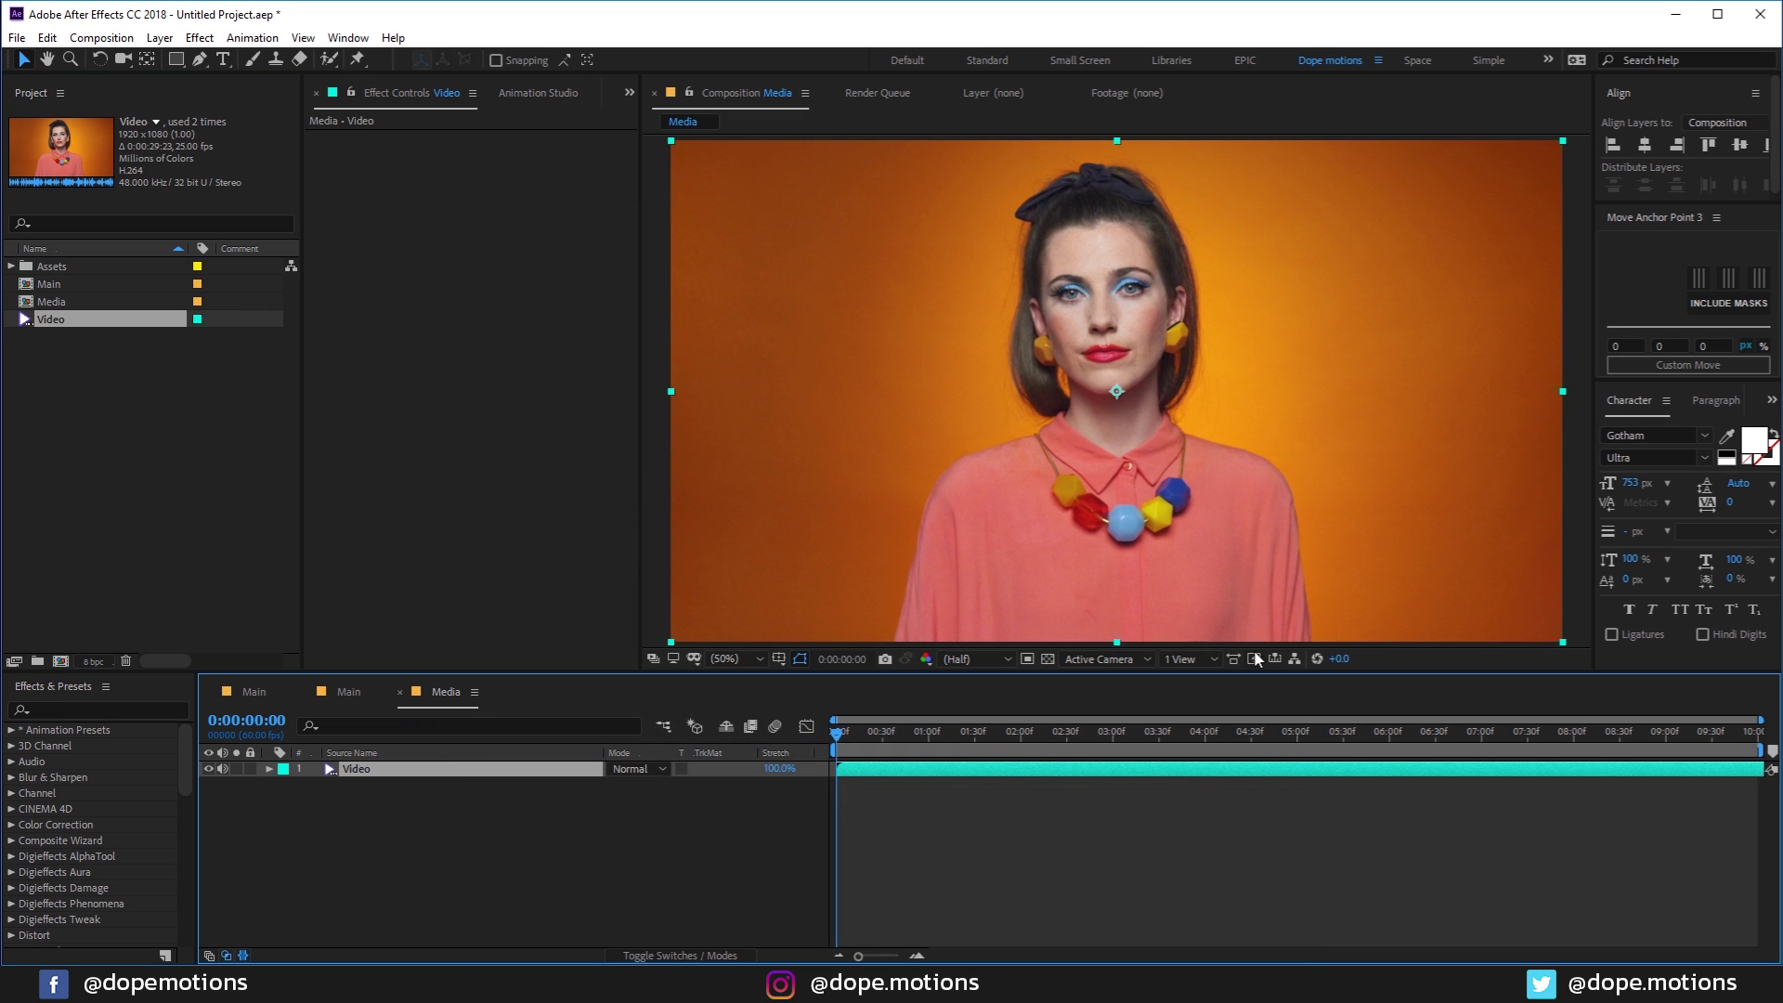
click(1040, 734)
key(Home)
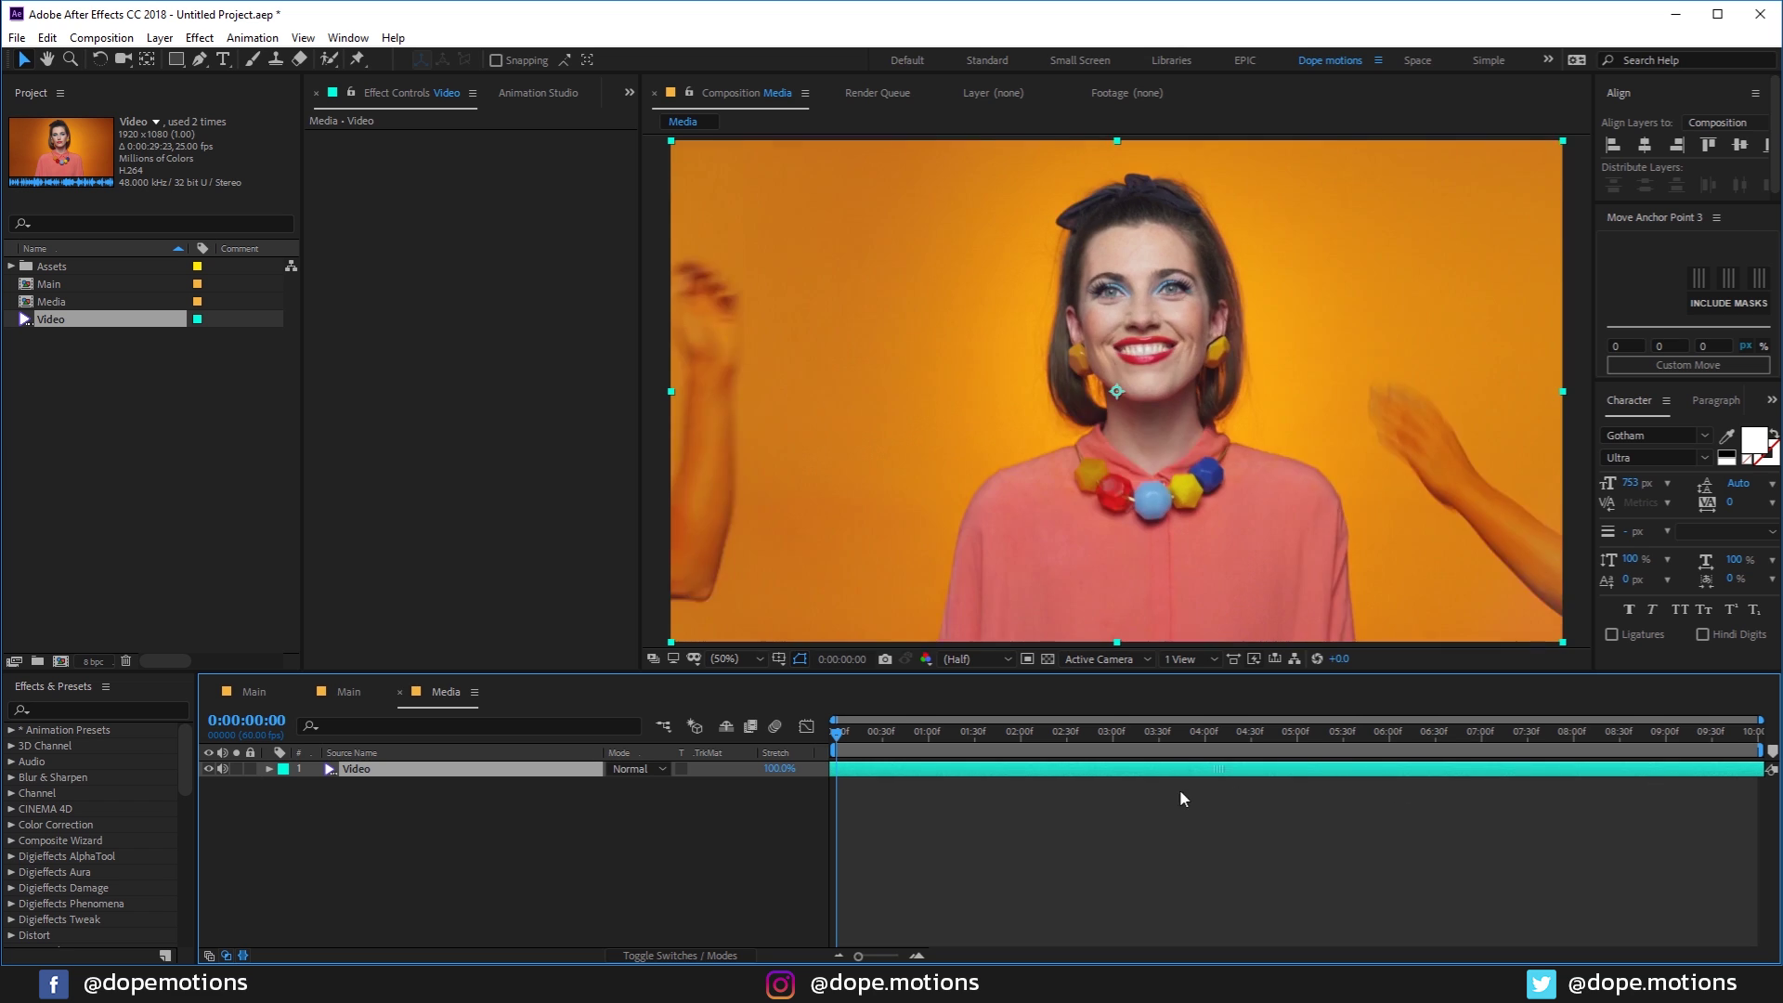
drag(1673, 776, 1075, 772)
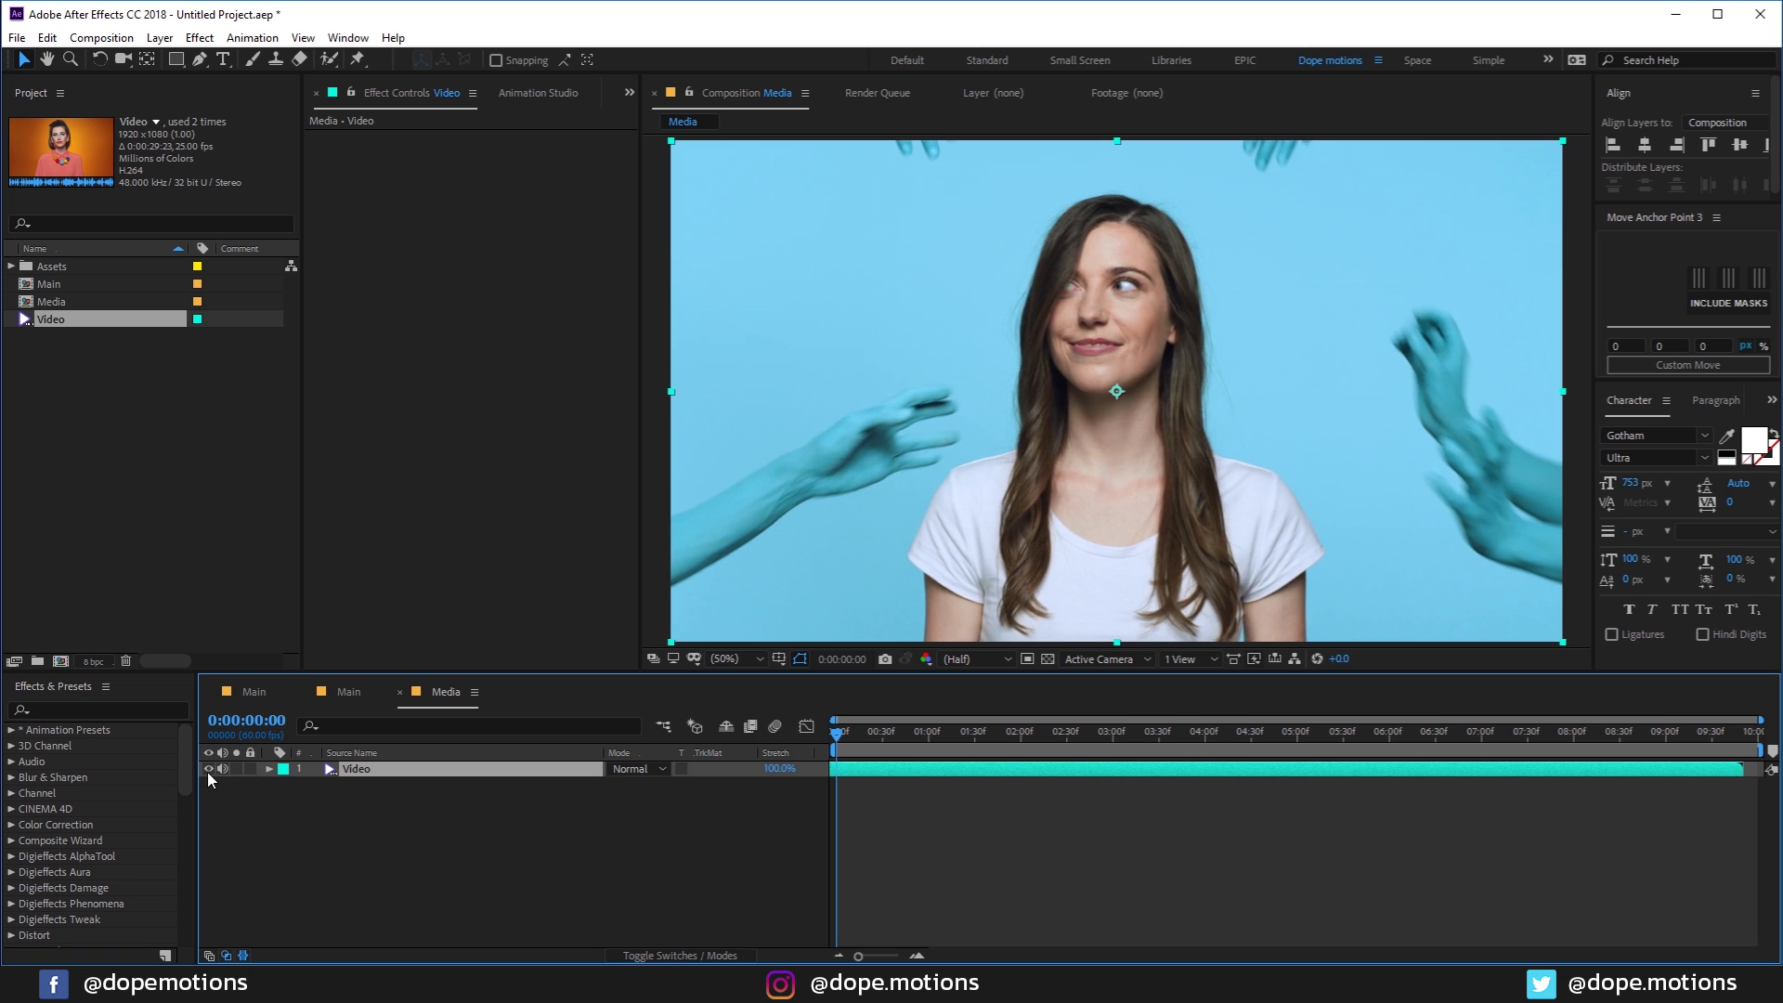
drag(864, 750, 1159, 743)
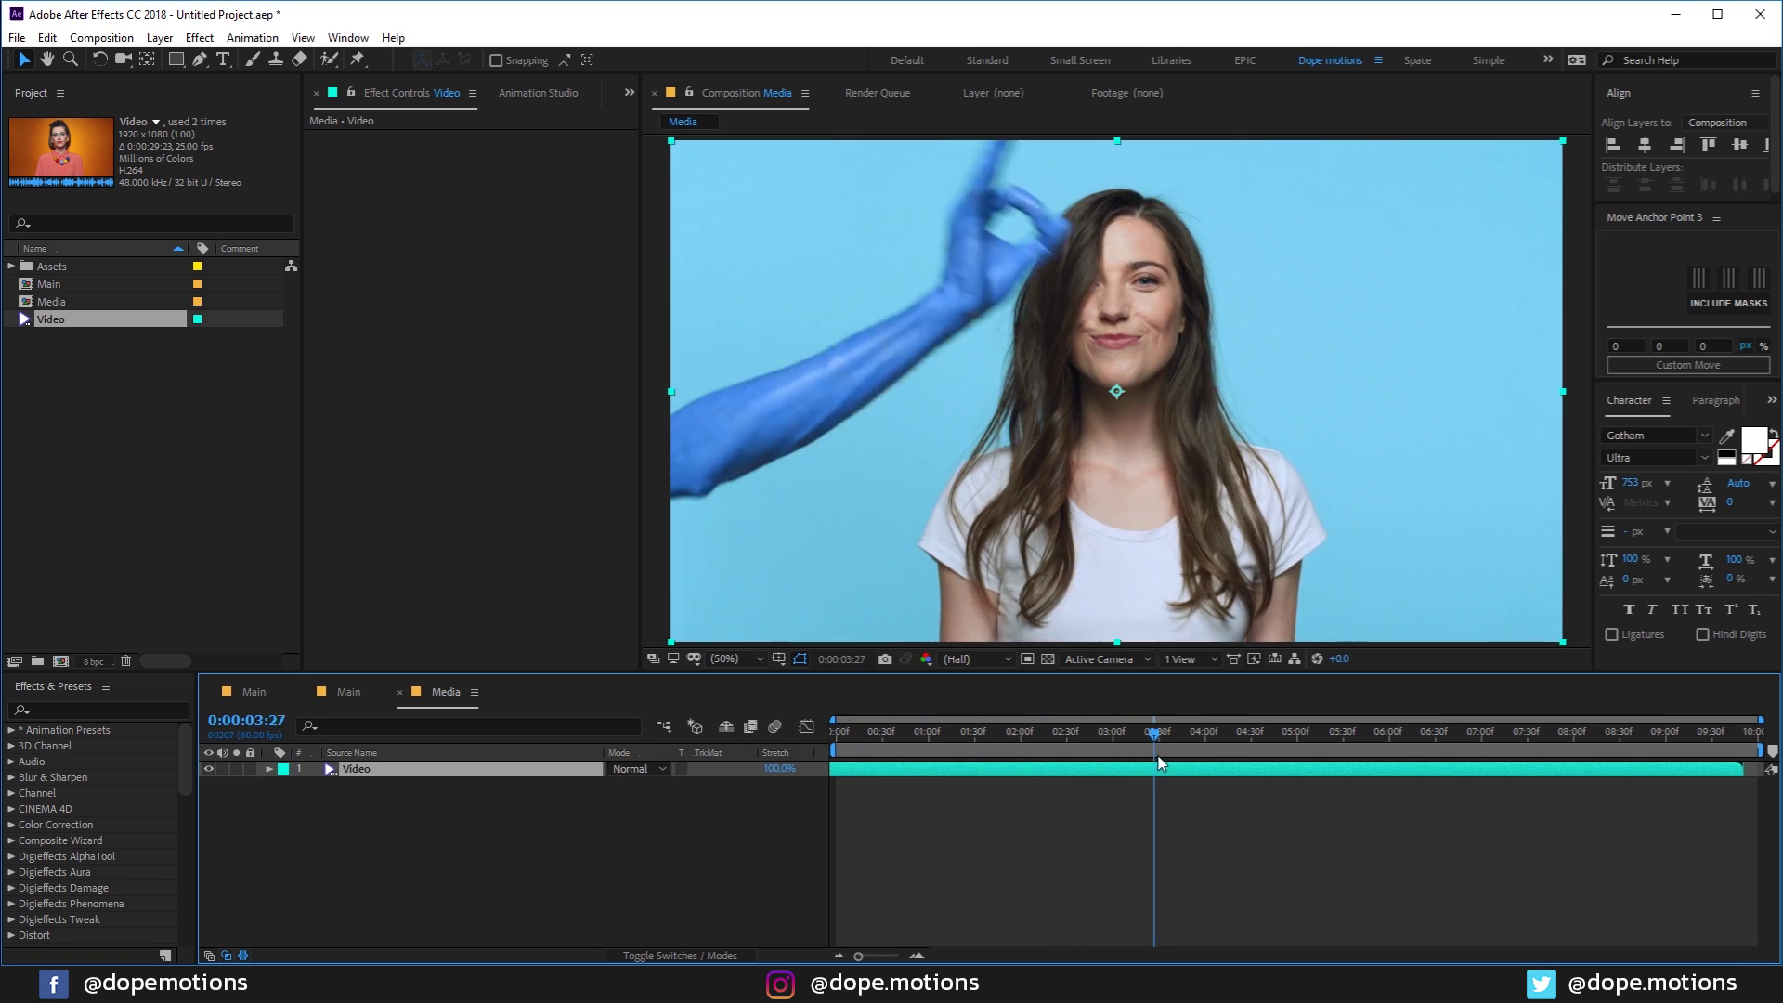
Step: Place the Media composition as a layer in the new Main composition and hide the timeline's Stretch column
click(351, 695)
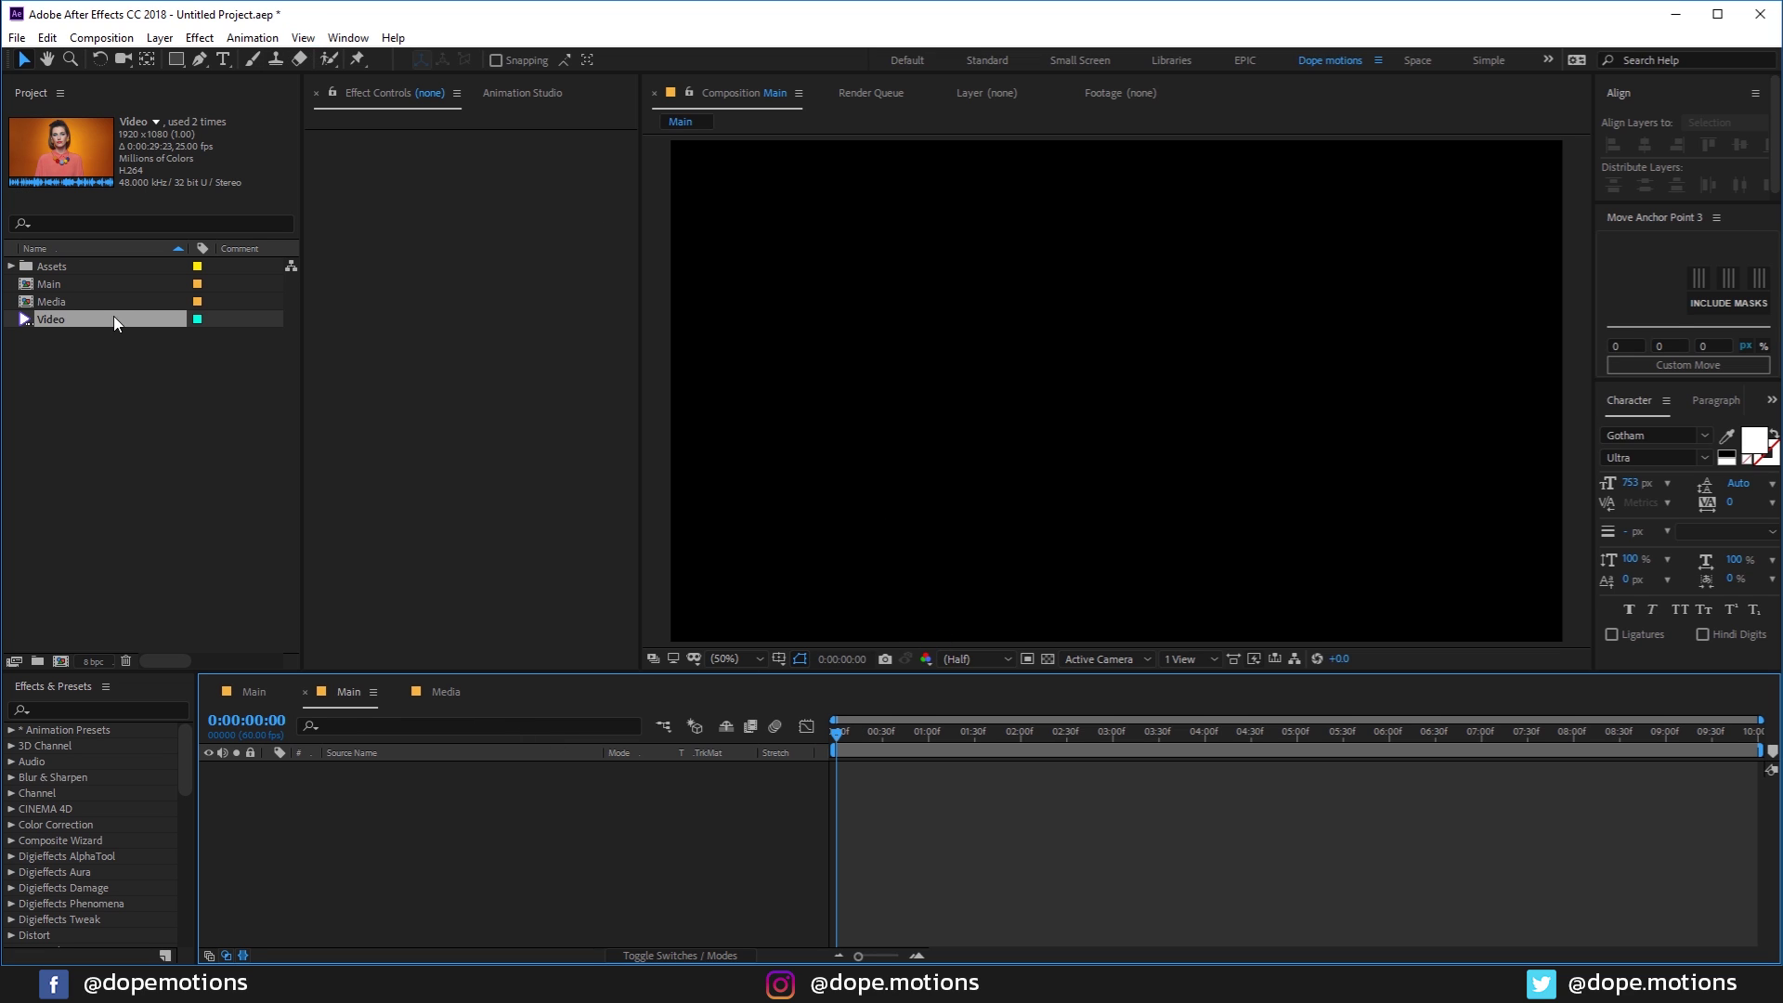
click(50, 302)
drag(64, 299, 400, 812)
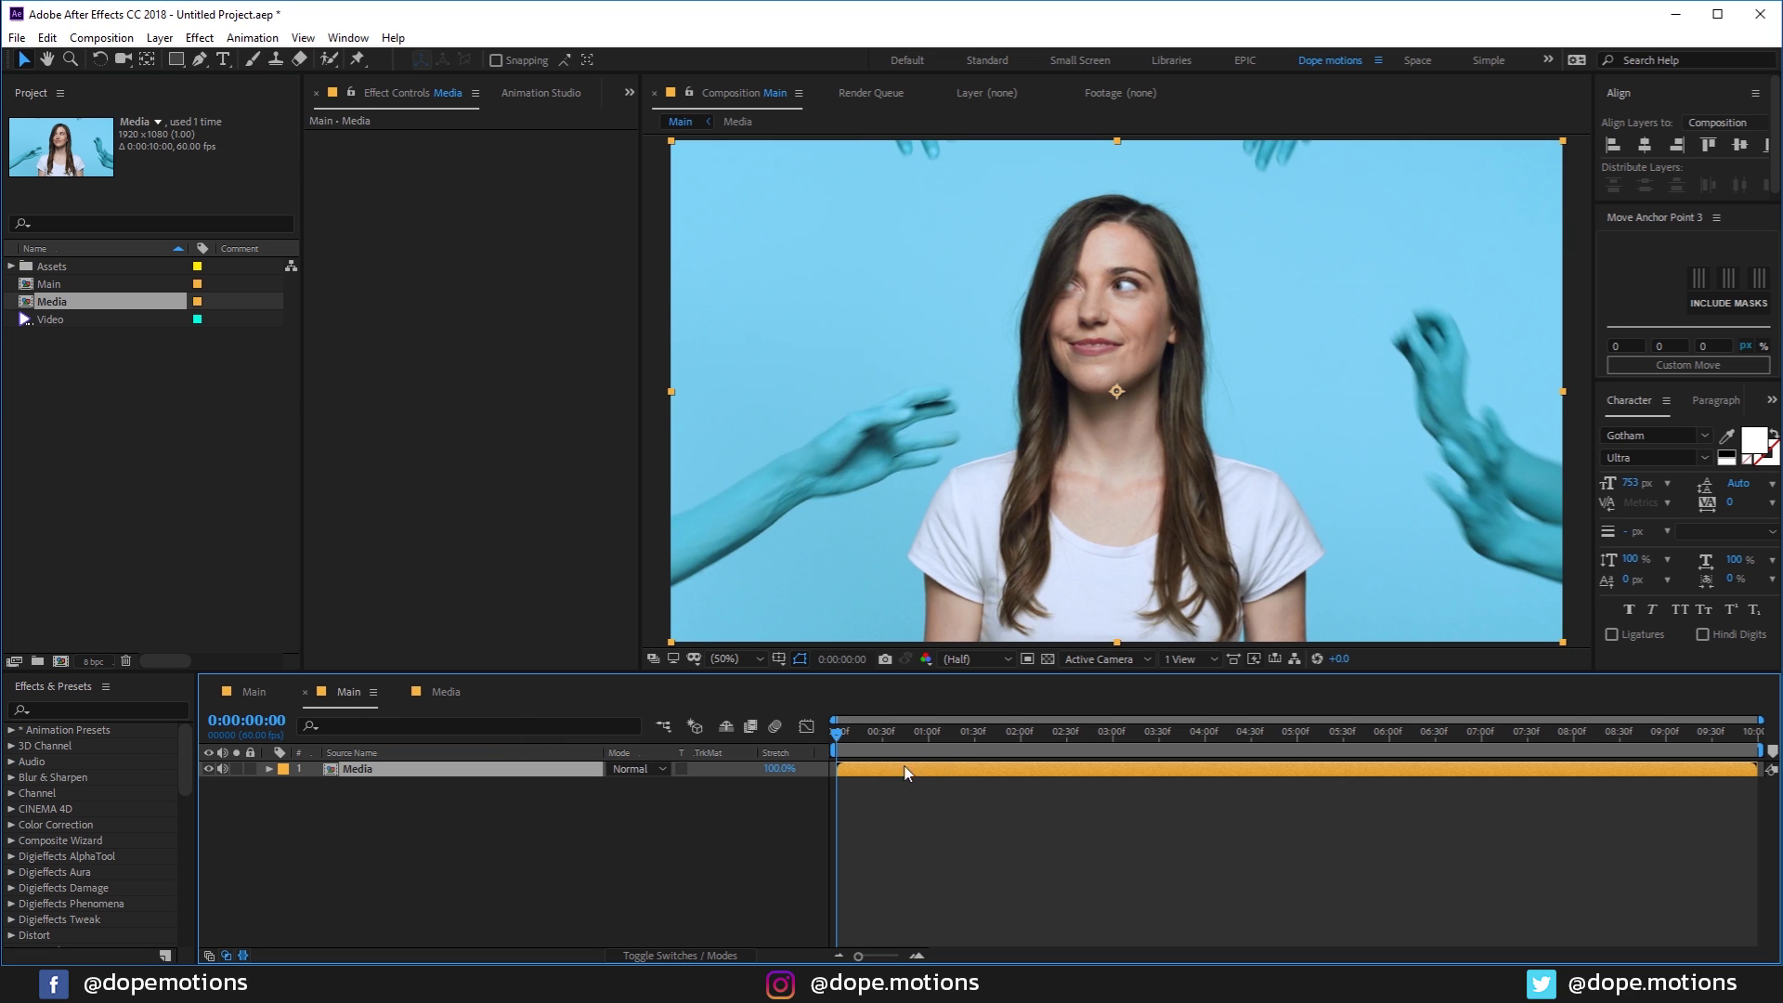
right_click(793, 759)
click(846, 760)
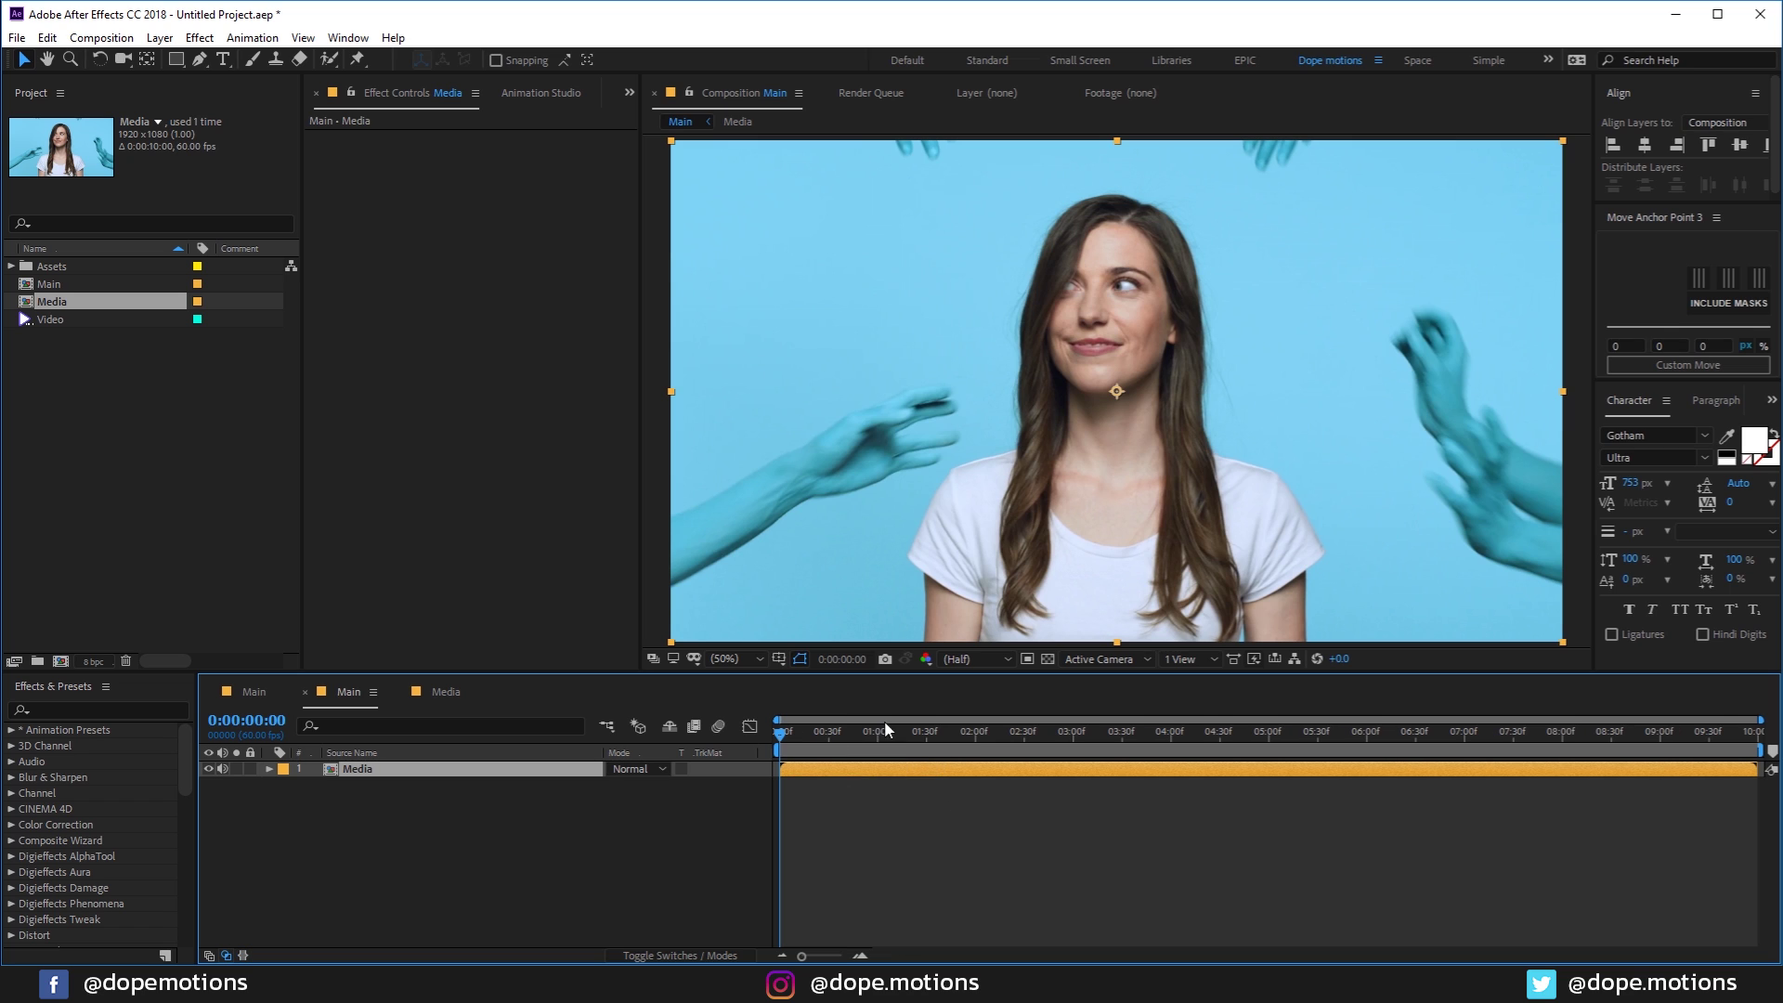
Step: Add Scale and Rotation keyframes to the Media layer at 0:00:01:30 and reveal its animated properties
click(929, 750)
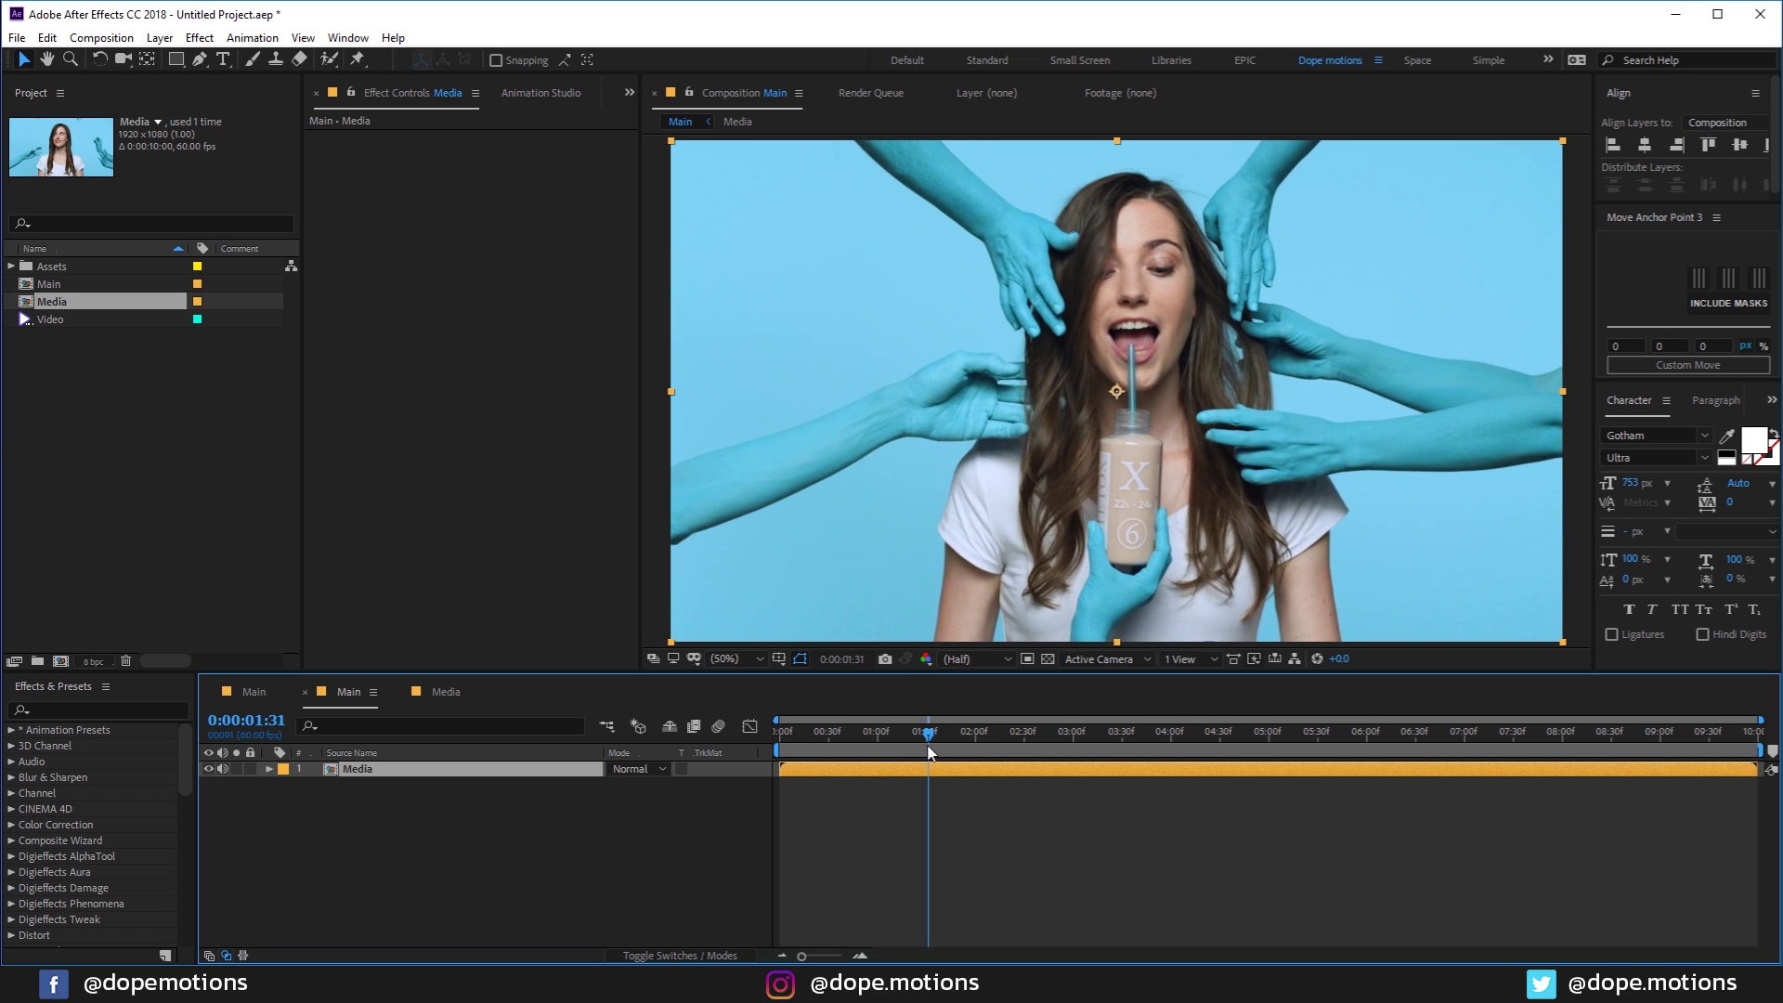
key(Page_Up)
key(s)
click(315, 786)
key(r)
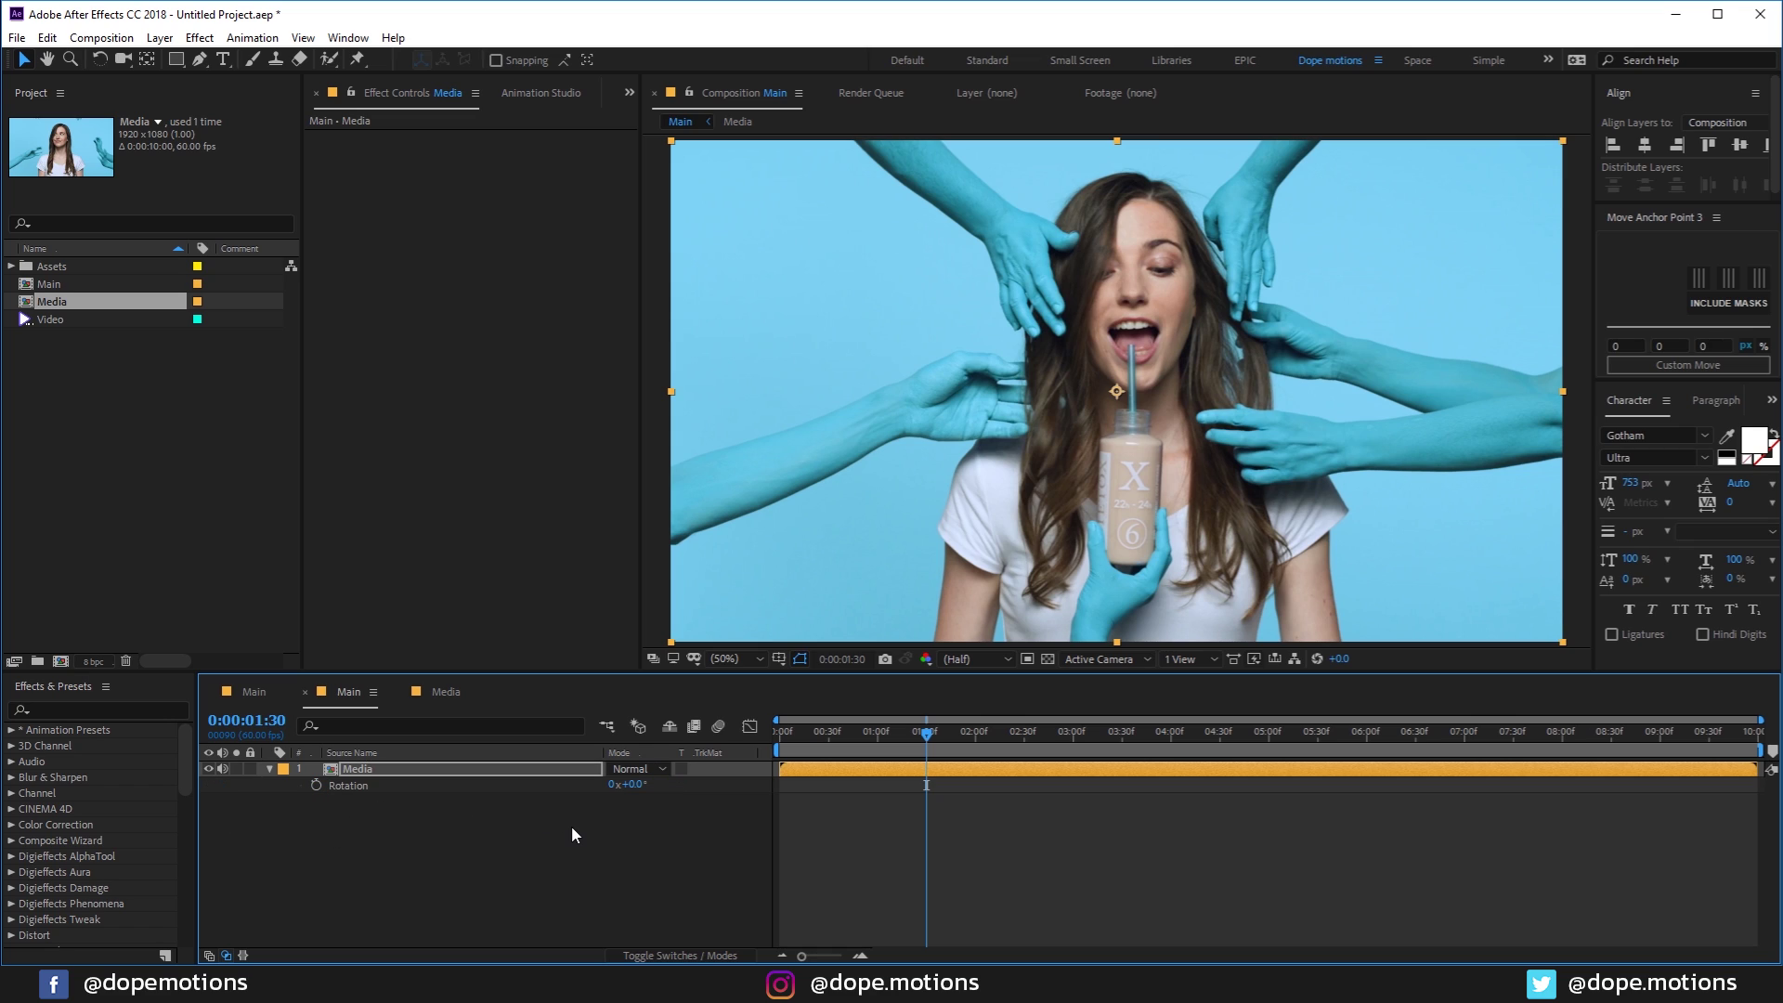
click(316, 787)
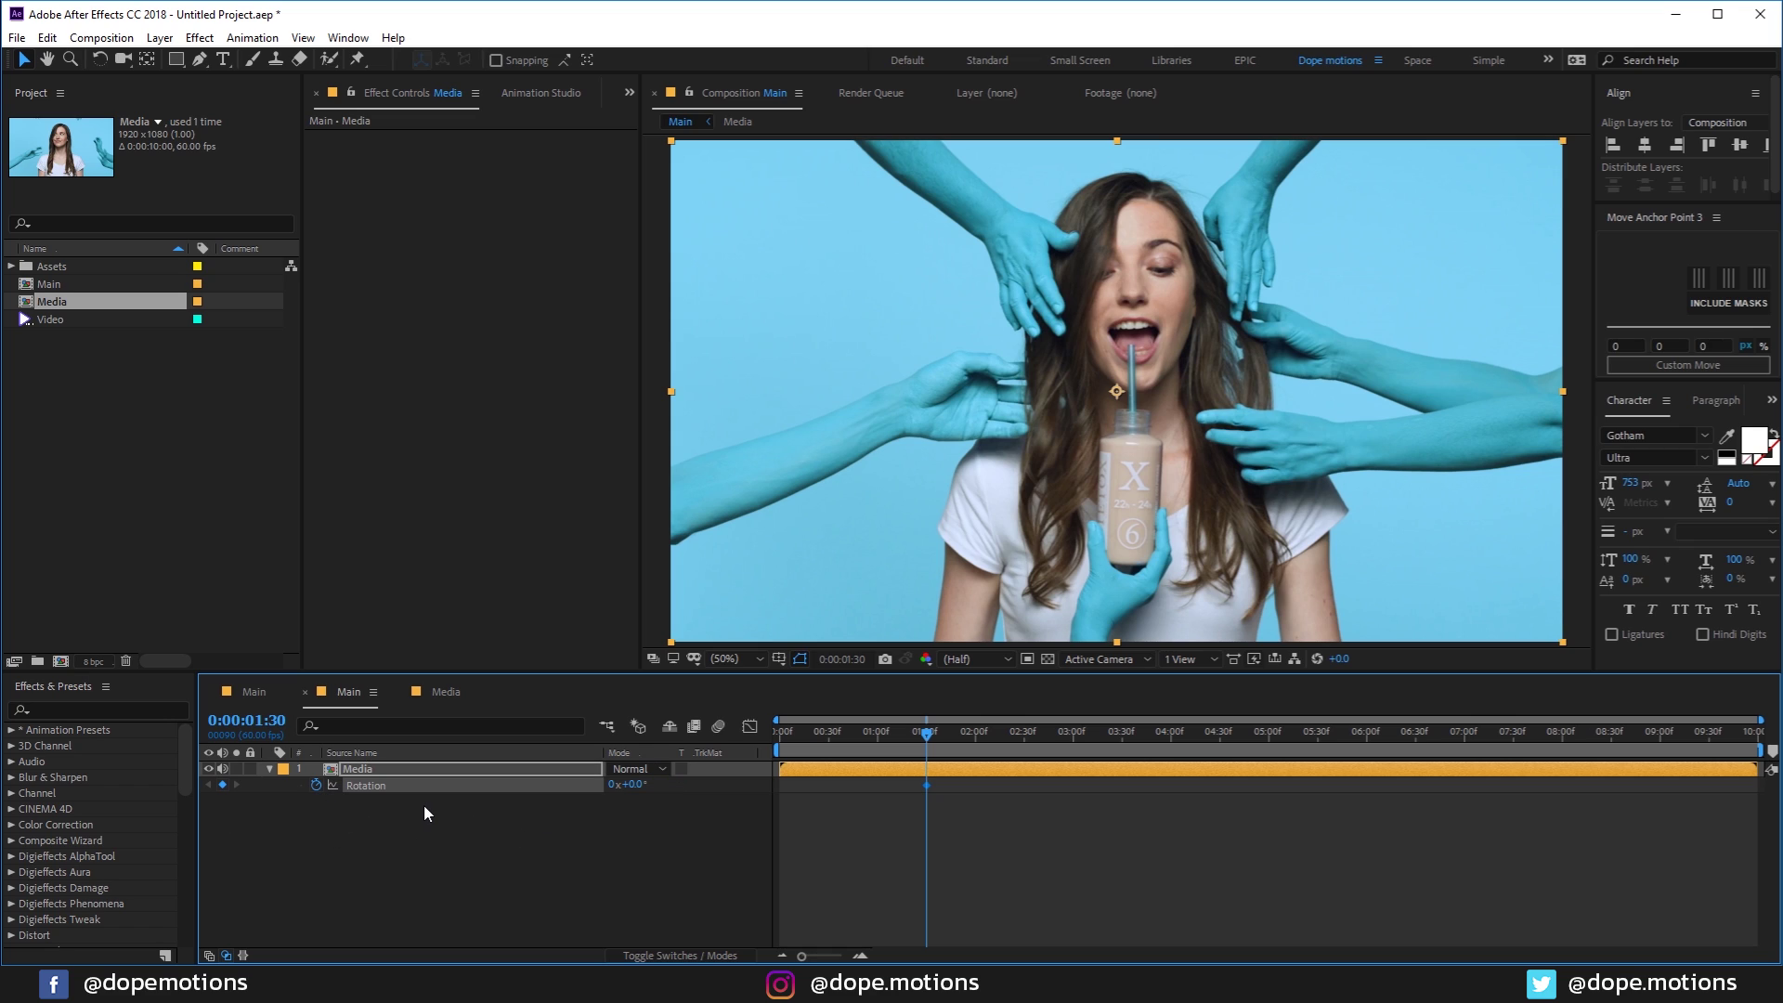
key(u)
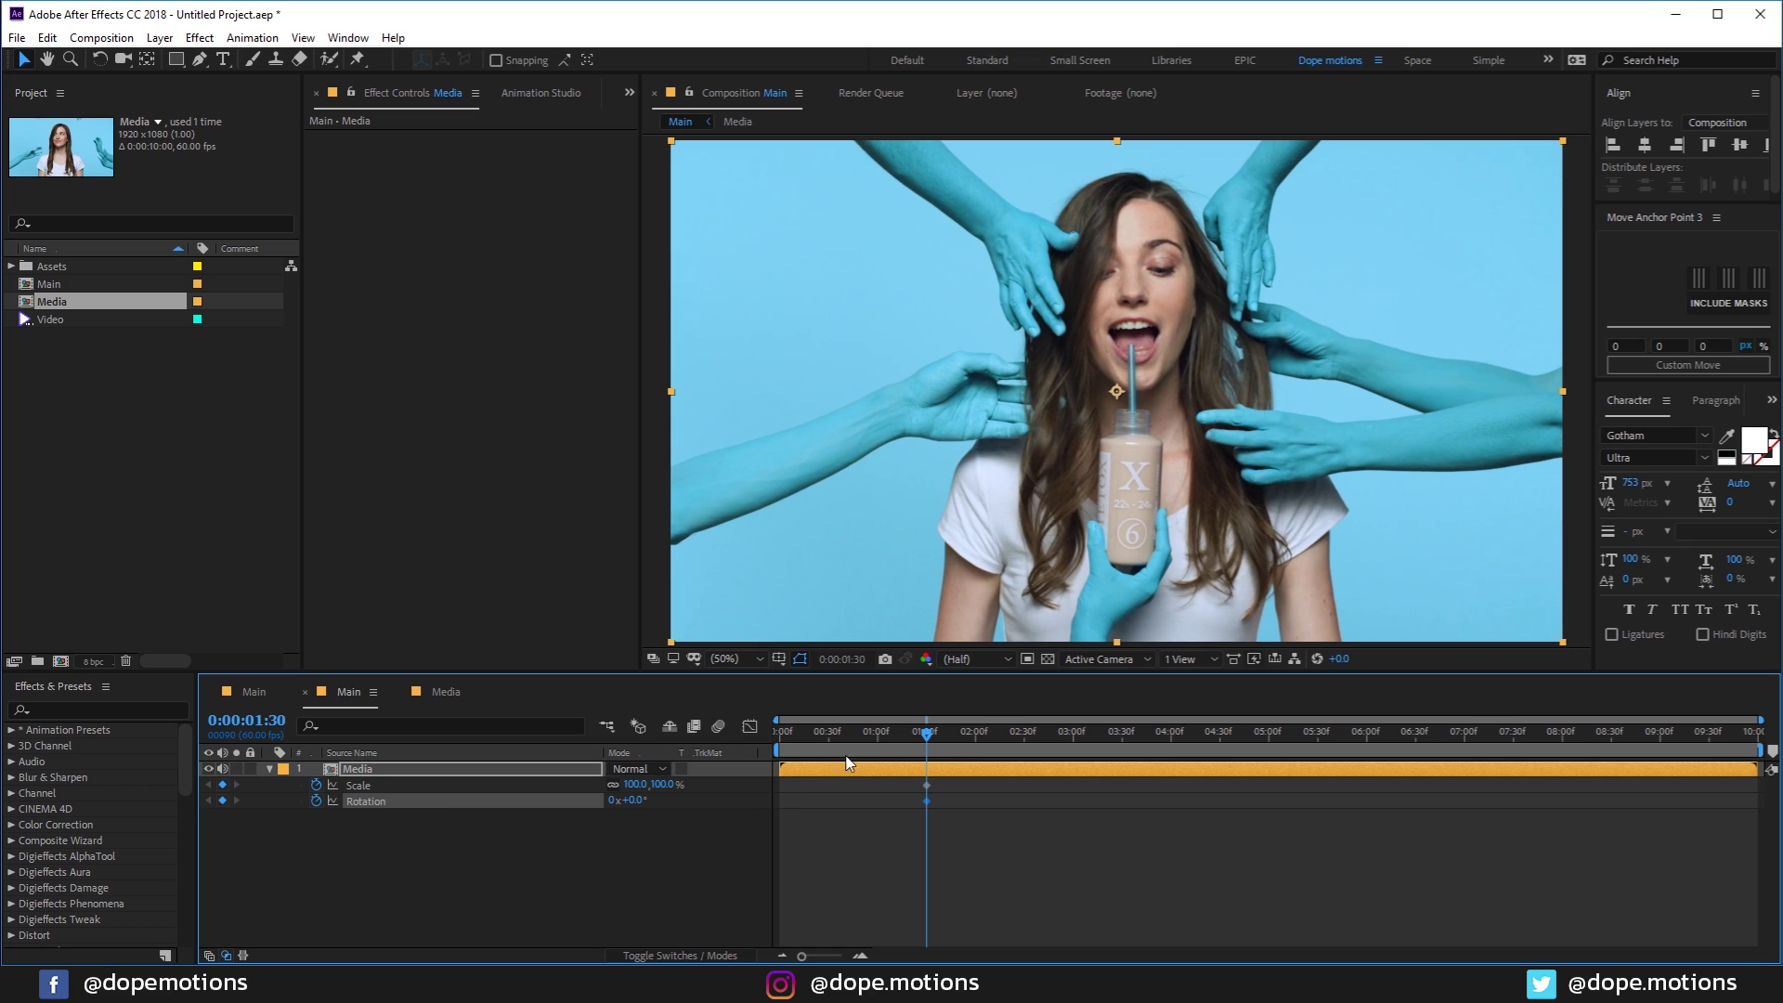
Step: At 0:00:00:00, set the Media layer's Scale to 800% and its Rotation to 180°
drag(926, 734, 519, 785)
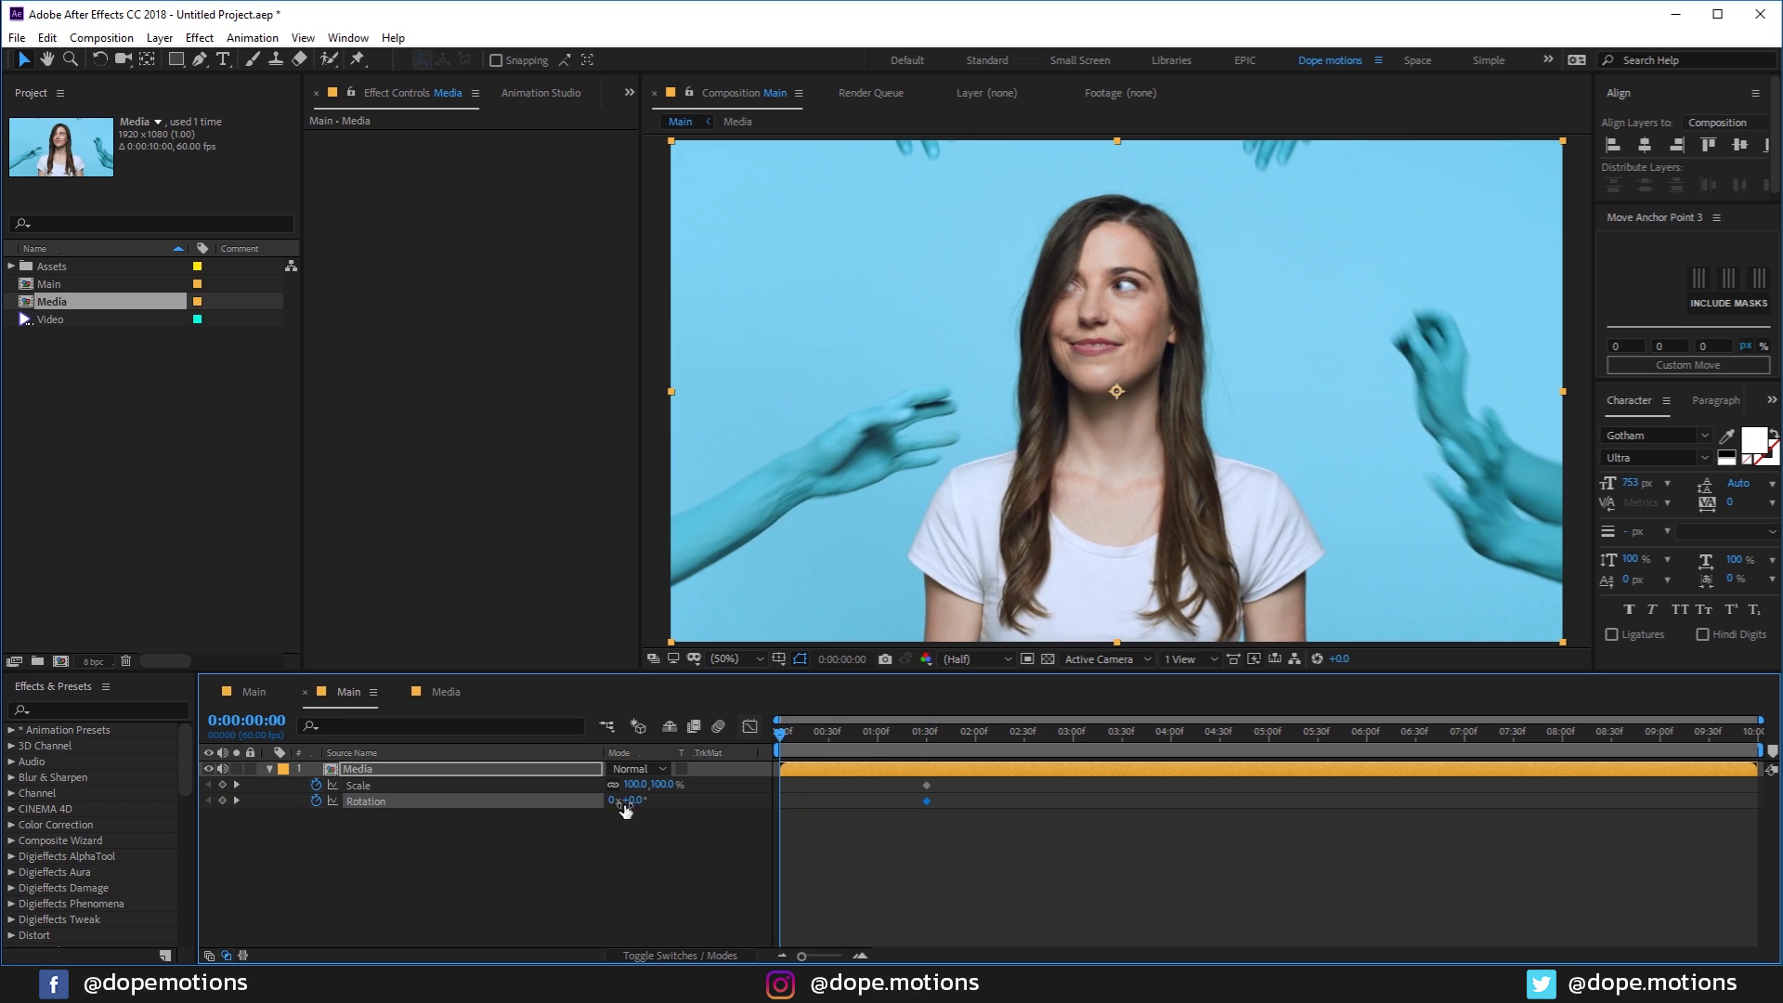
click(663, 785)
text(800)
key(Return)
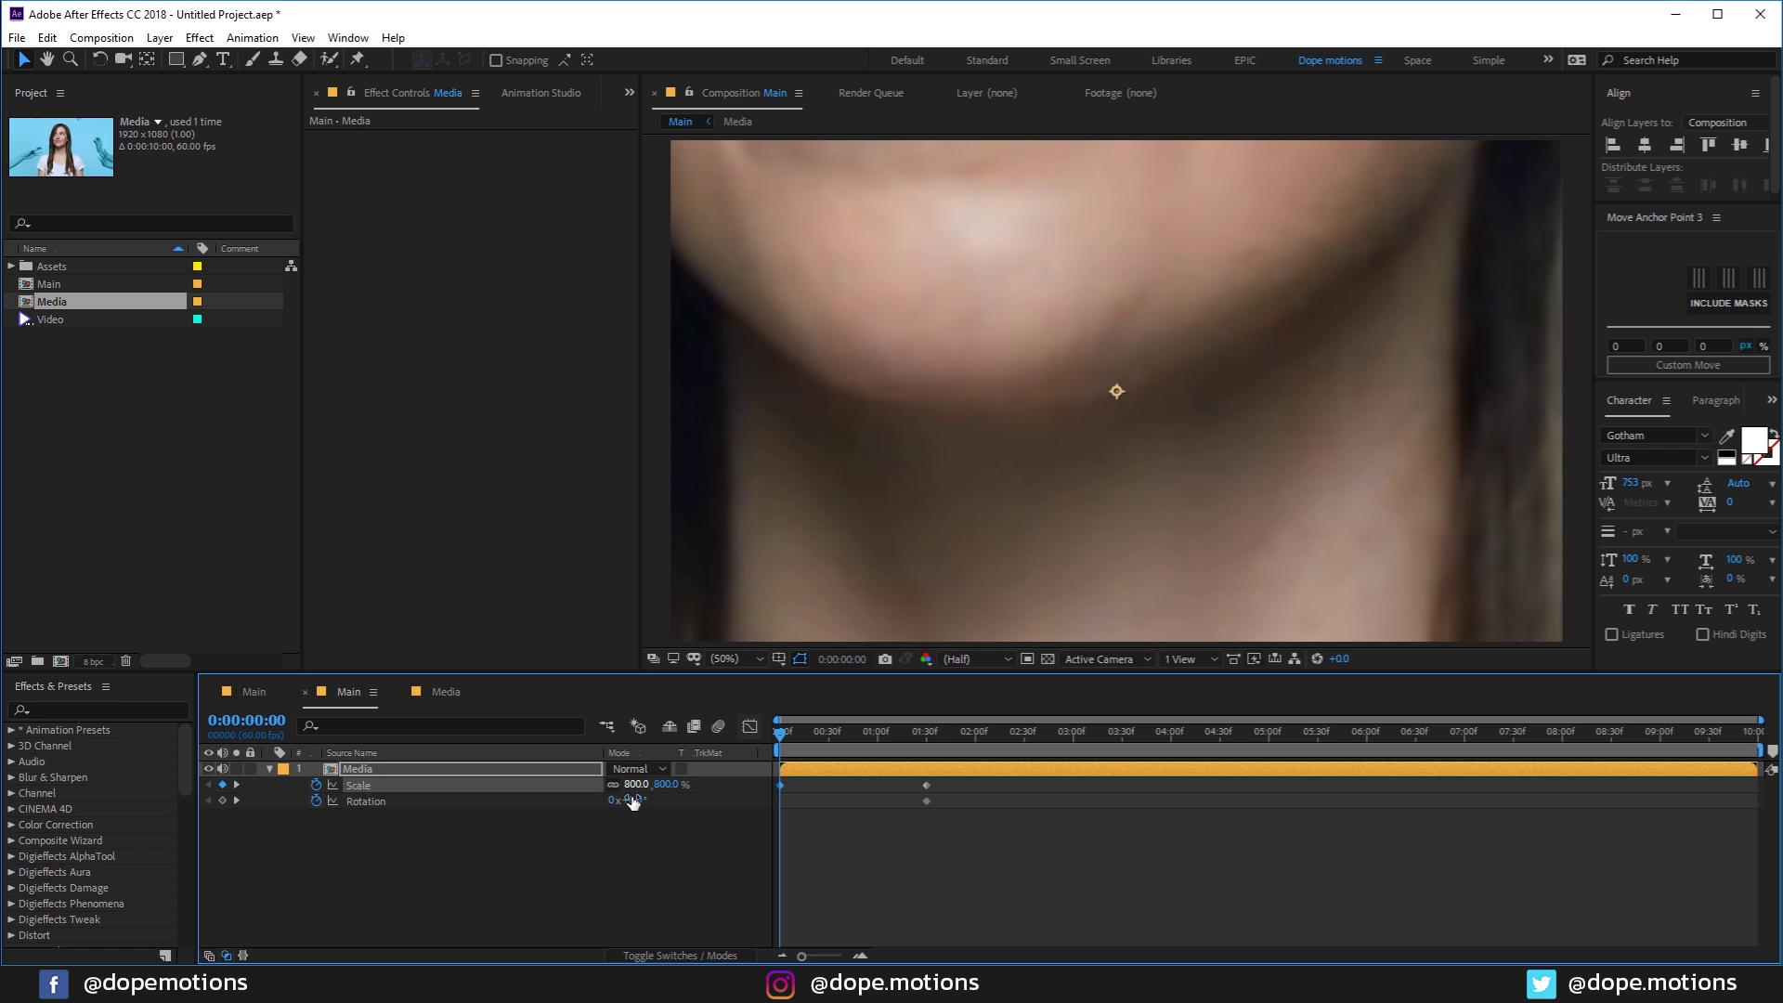
click(629, 802)
text(180)
key(Return)
mouse_move(787, 743)
mouse_down()
mouse_move(923, 757)
mouse_move(759, 751)
mouse_up()
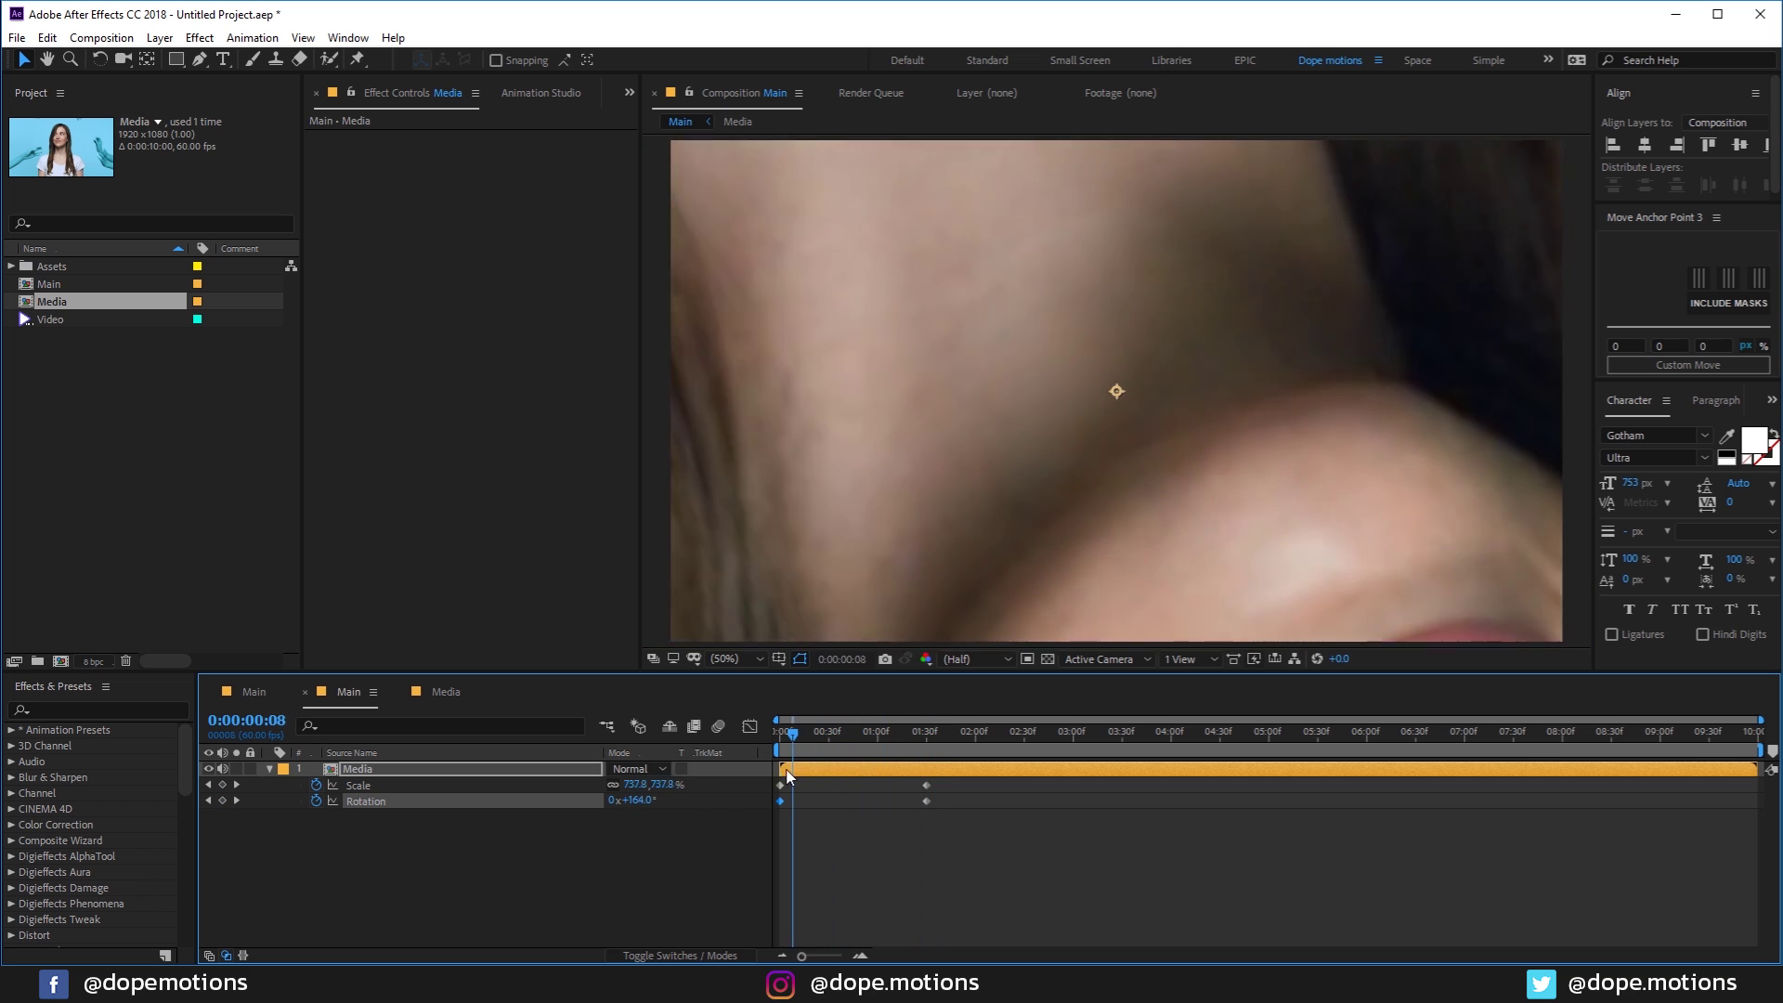
Step: Apply the Fast Blur (Legacy) effect to the Media layer and enable Repeat Edge Pixels
click(94, 712)
text(fast)
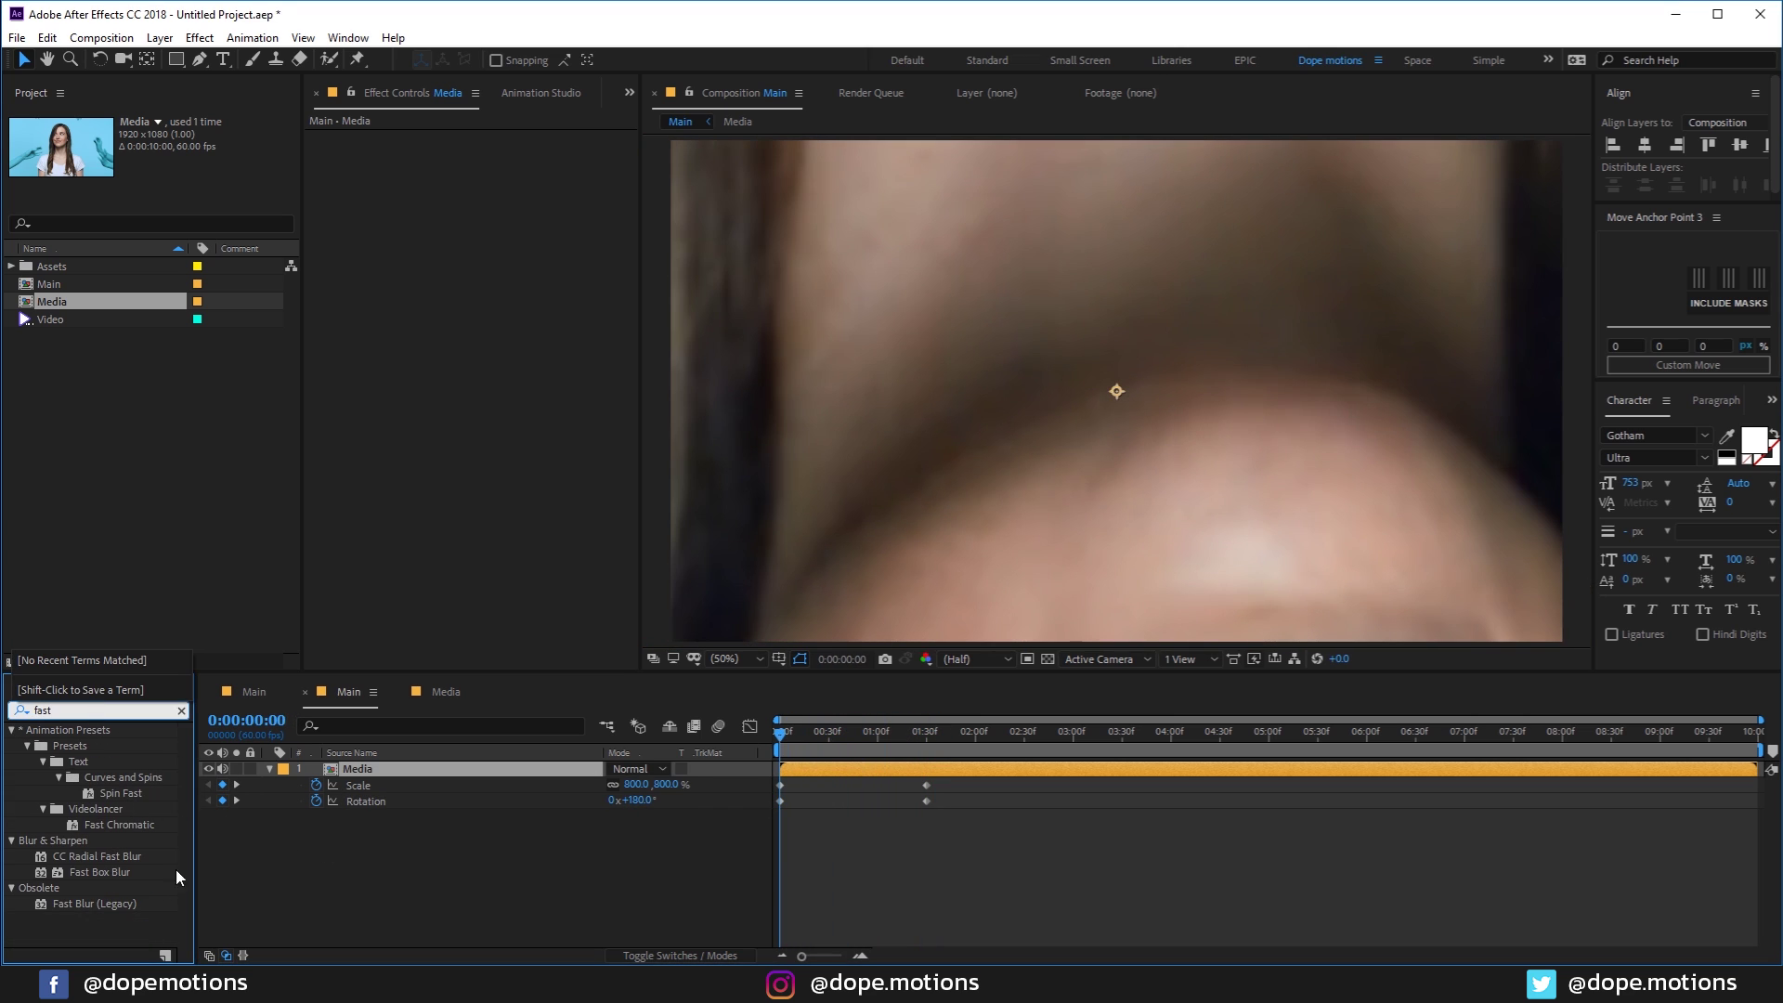
drag(96, 904, 432, 769)
click(492, 186)
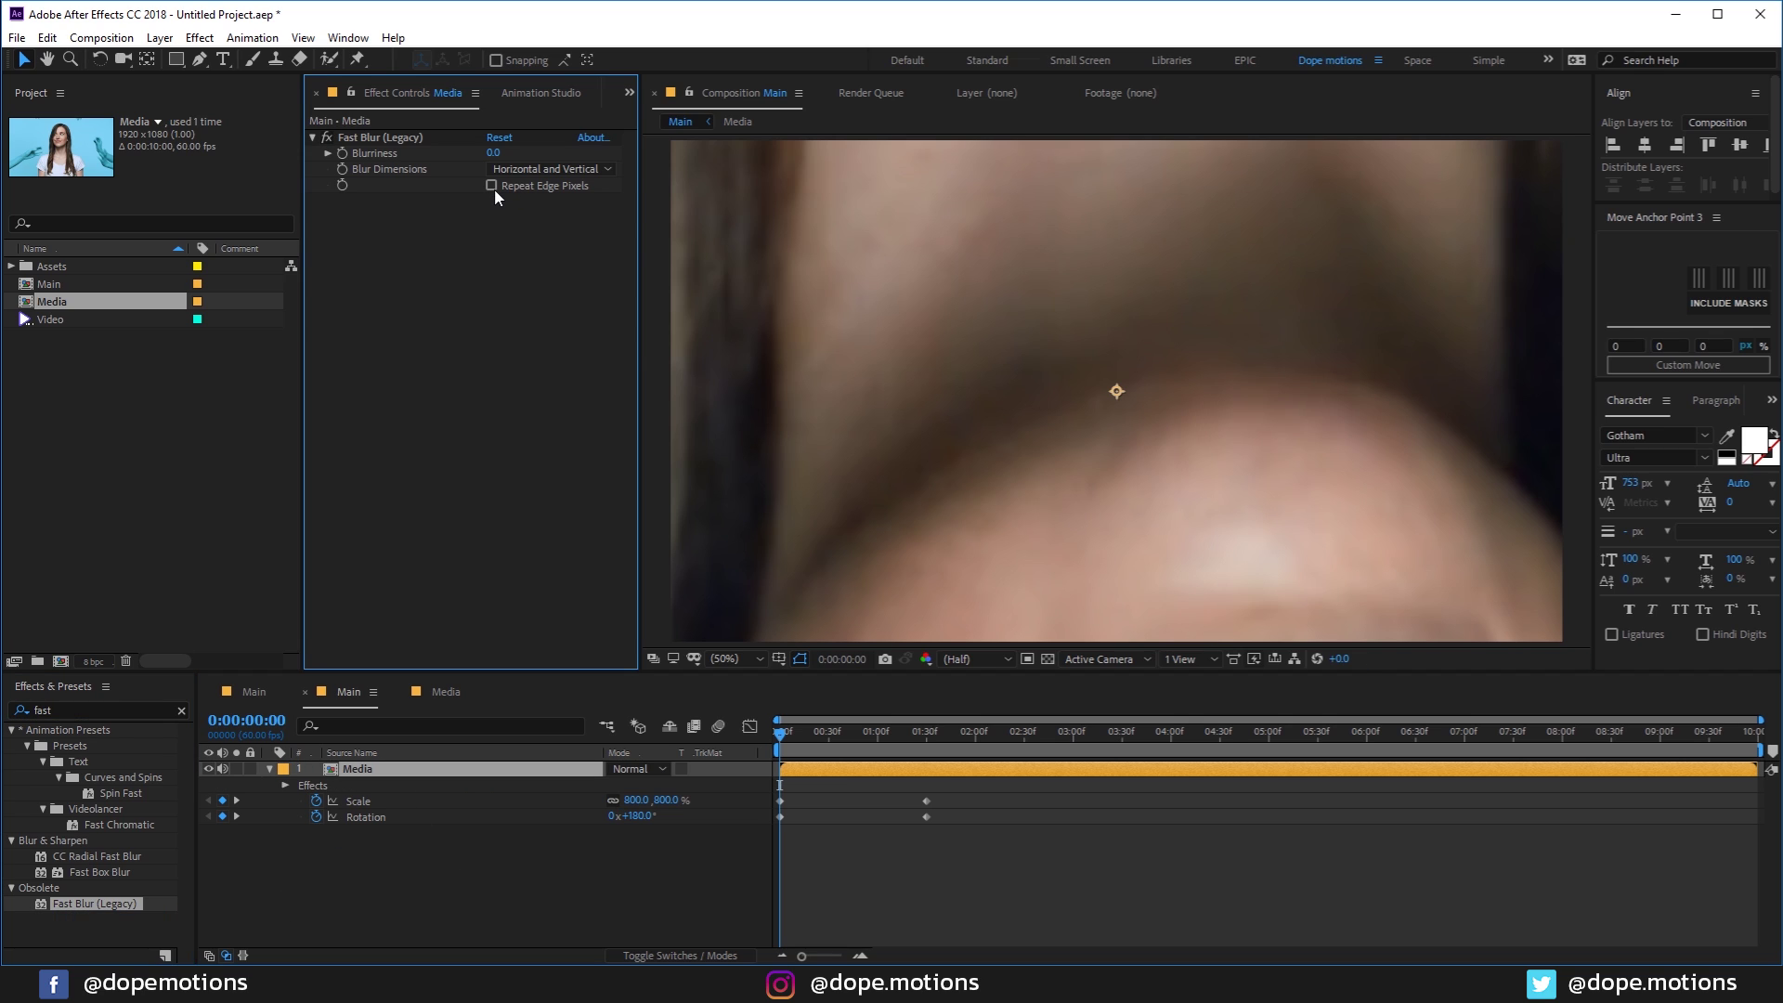
Step: Keyframe the Media layer's Blurriness from 20 at 0:00:00:00 to 0 at 0:00:01:30
click(497, 155)
text(20)
key(Return)
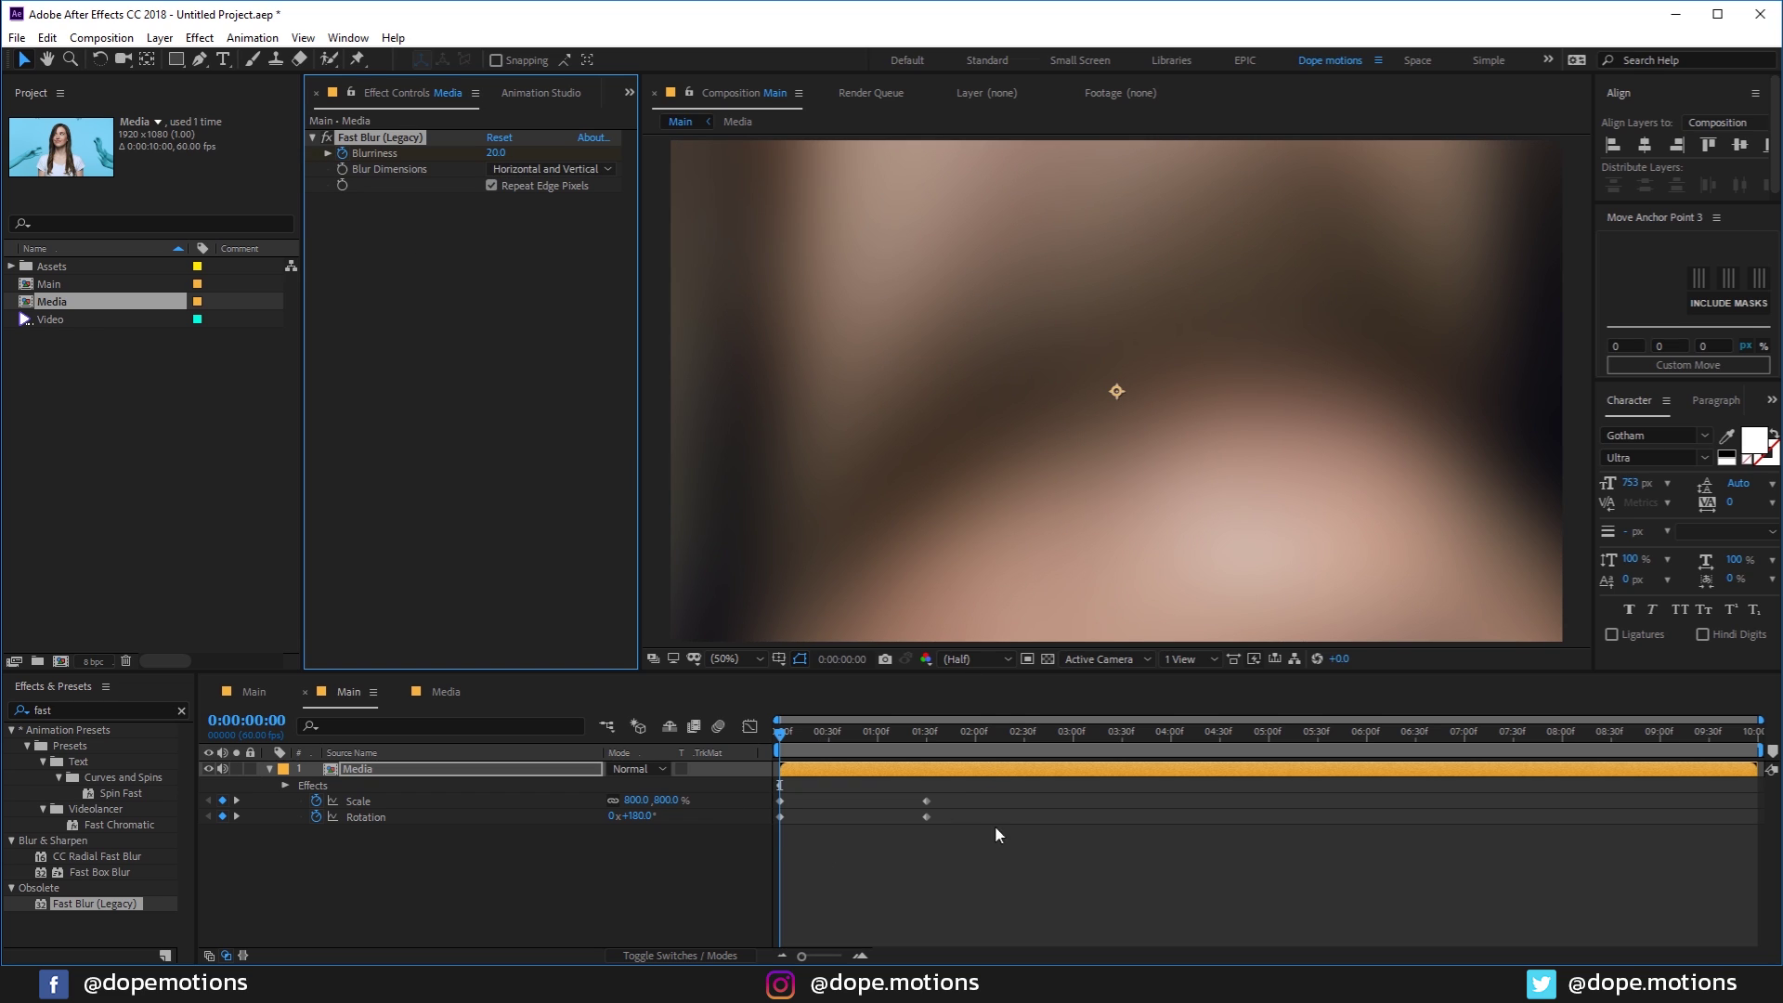
click(927, 748)
click(930, 749)
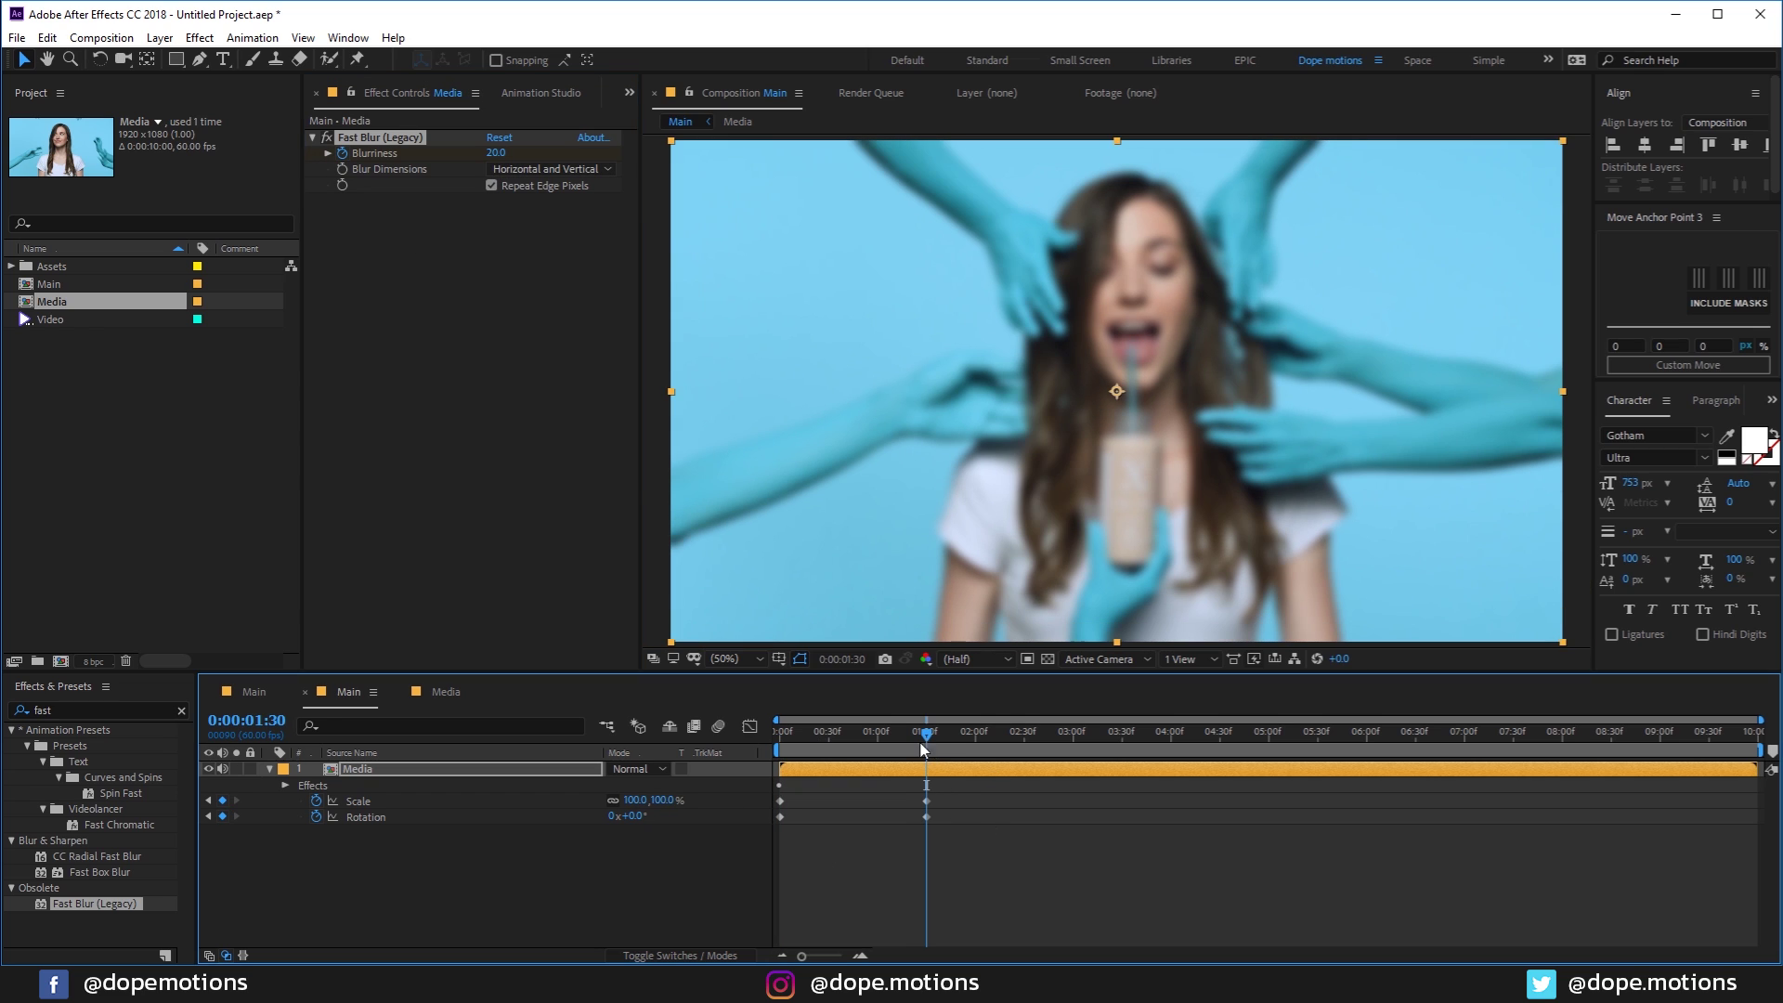
click(498, 152)
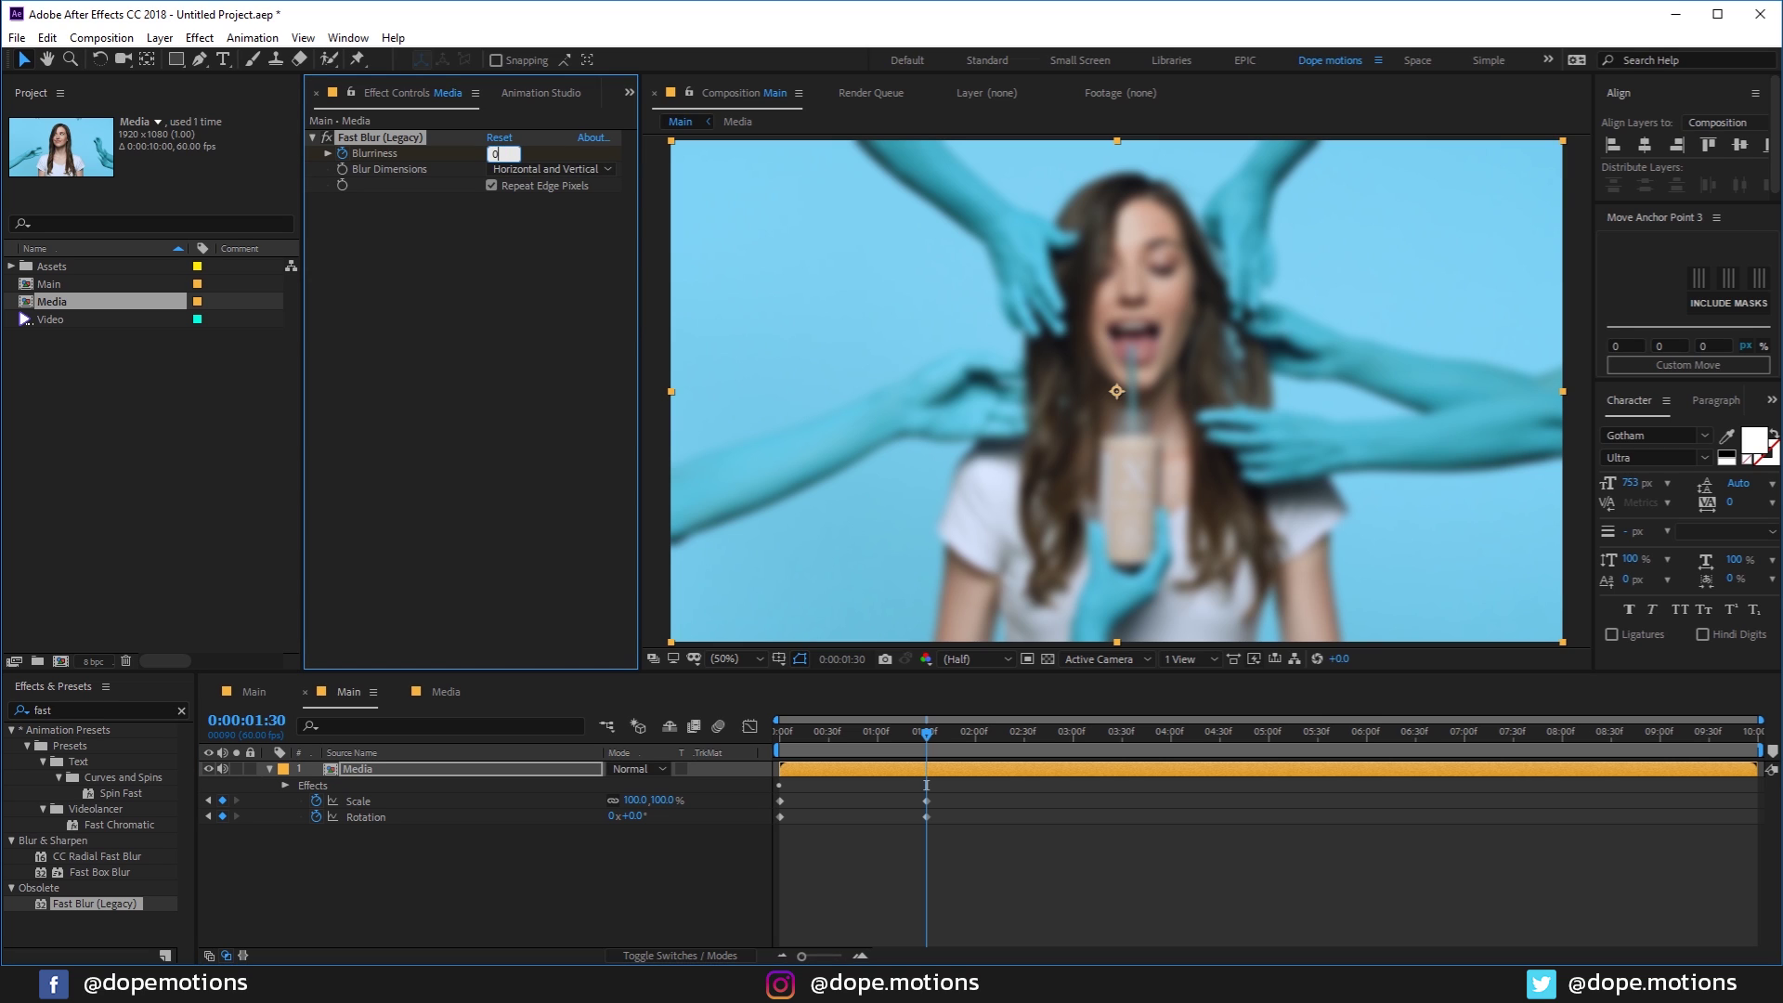
text(0)
key(Return)
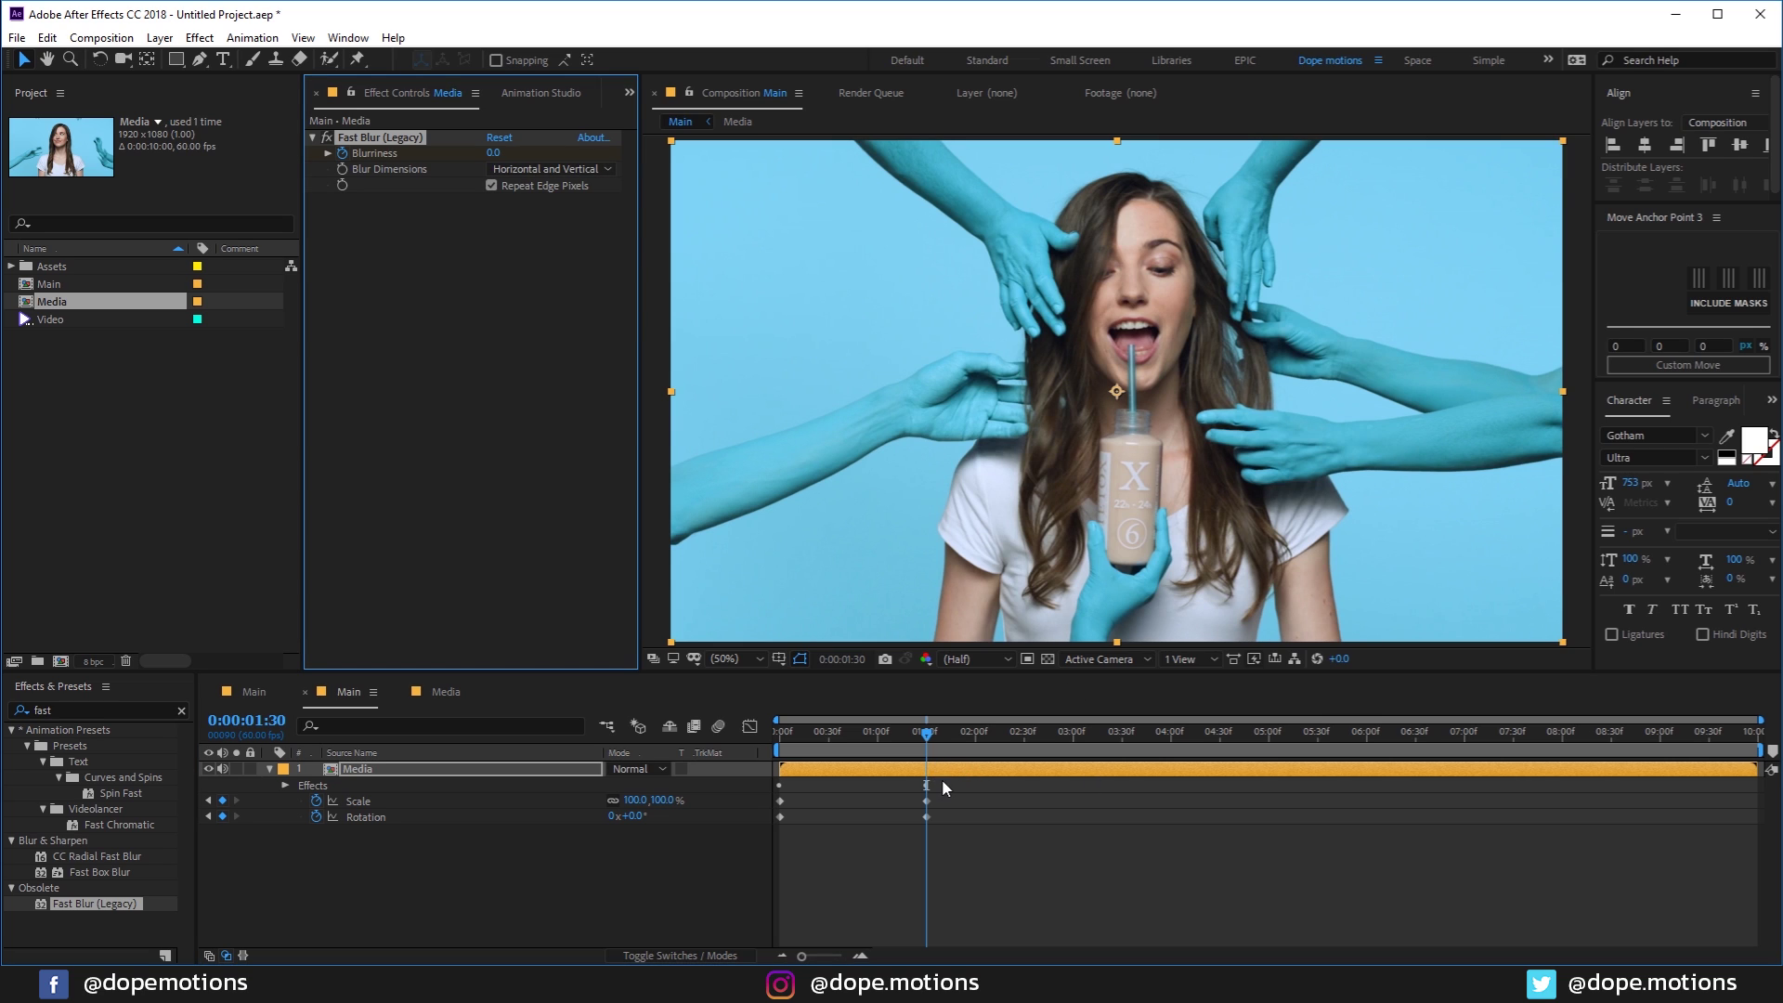
Step: Easy-ease all Blurriness, Scale and Rotation keyframes and reshape their speed curves to peak early and slow down gradually
key(u)
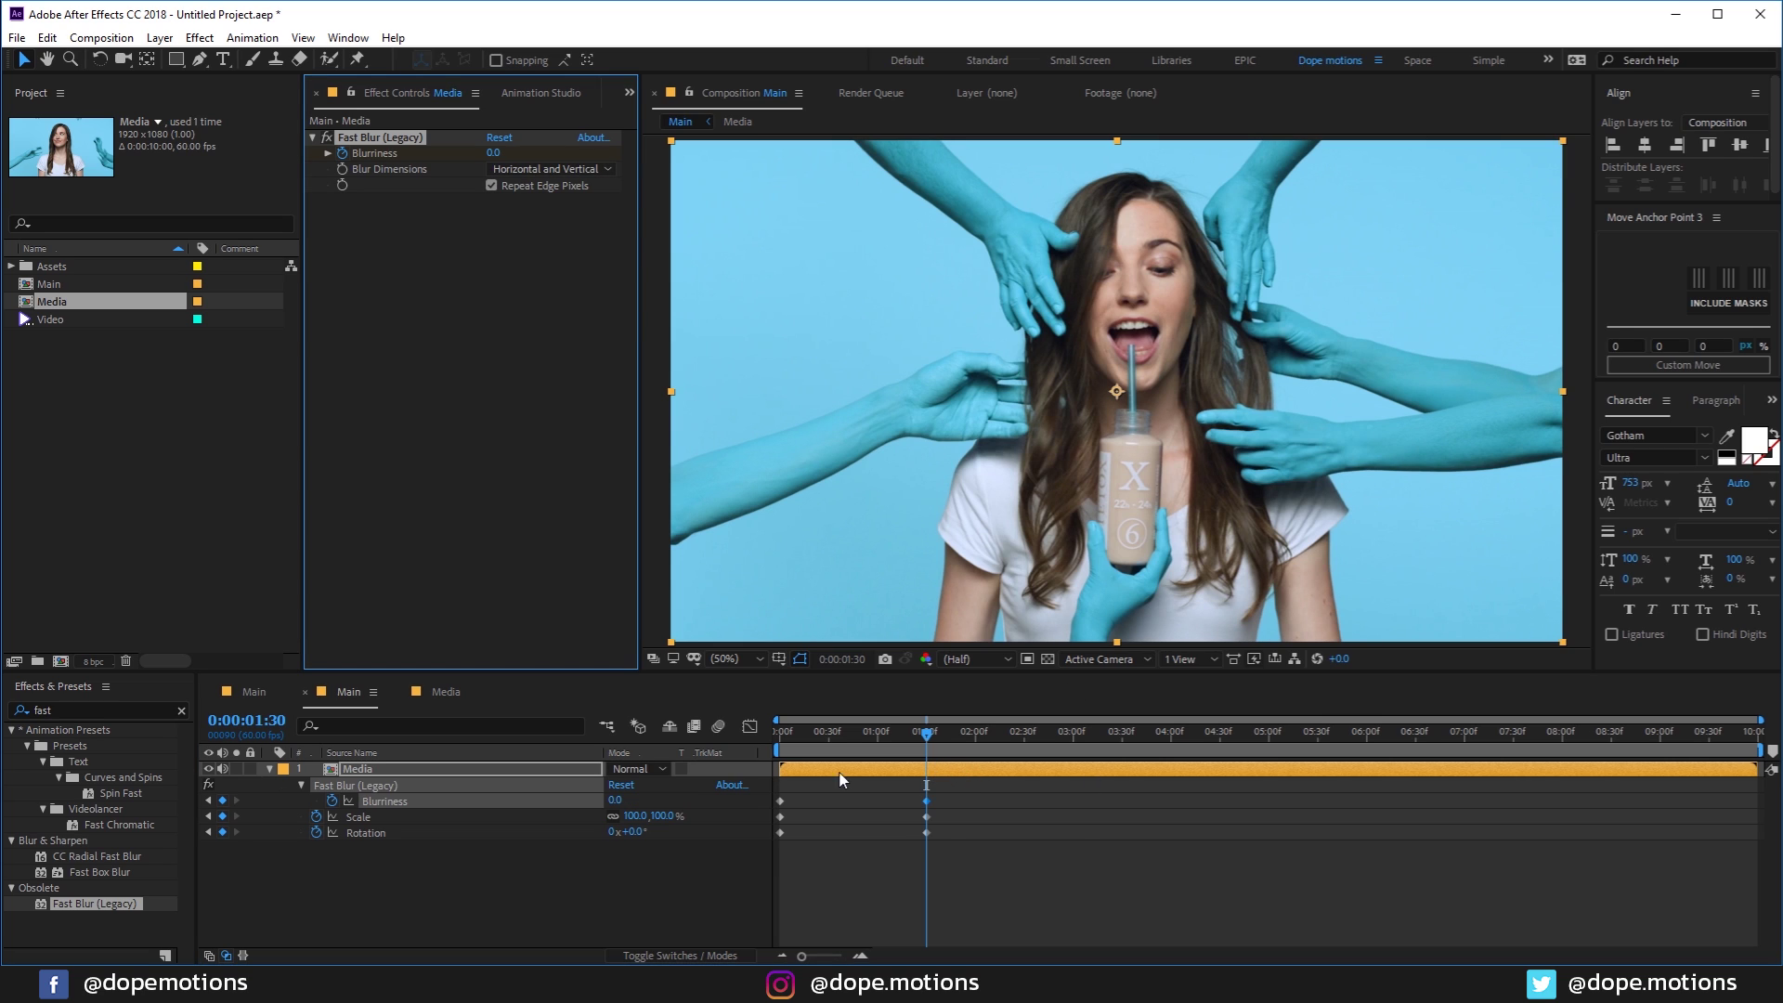
drag(966, 799, 808, 860)
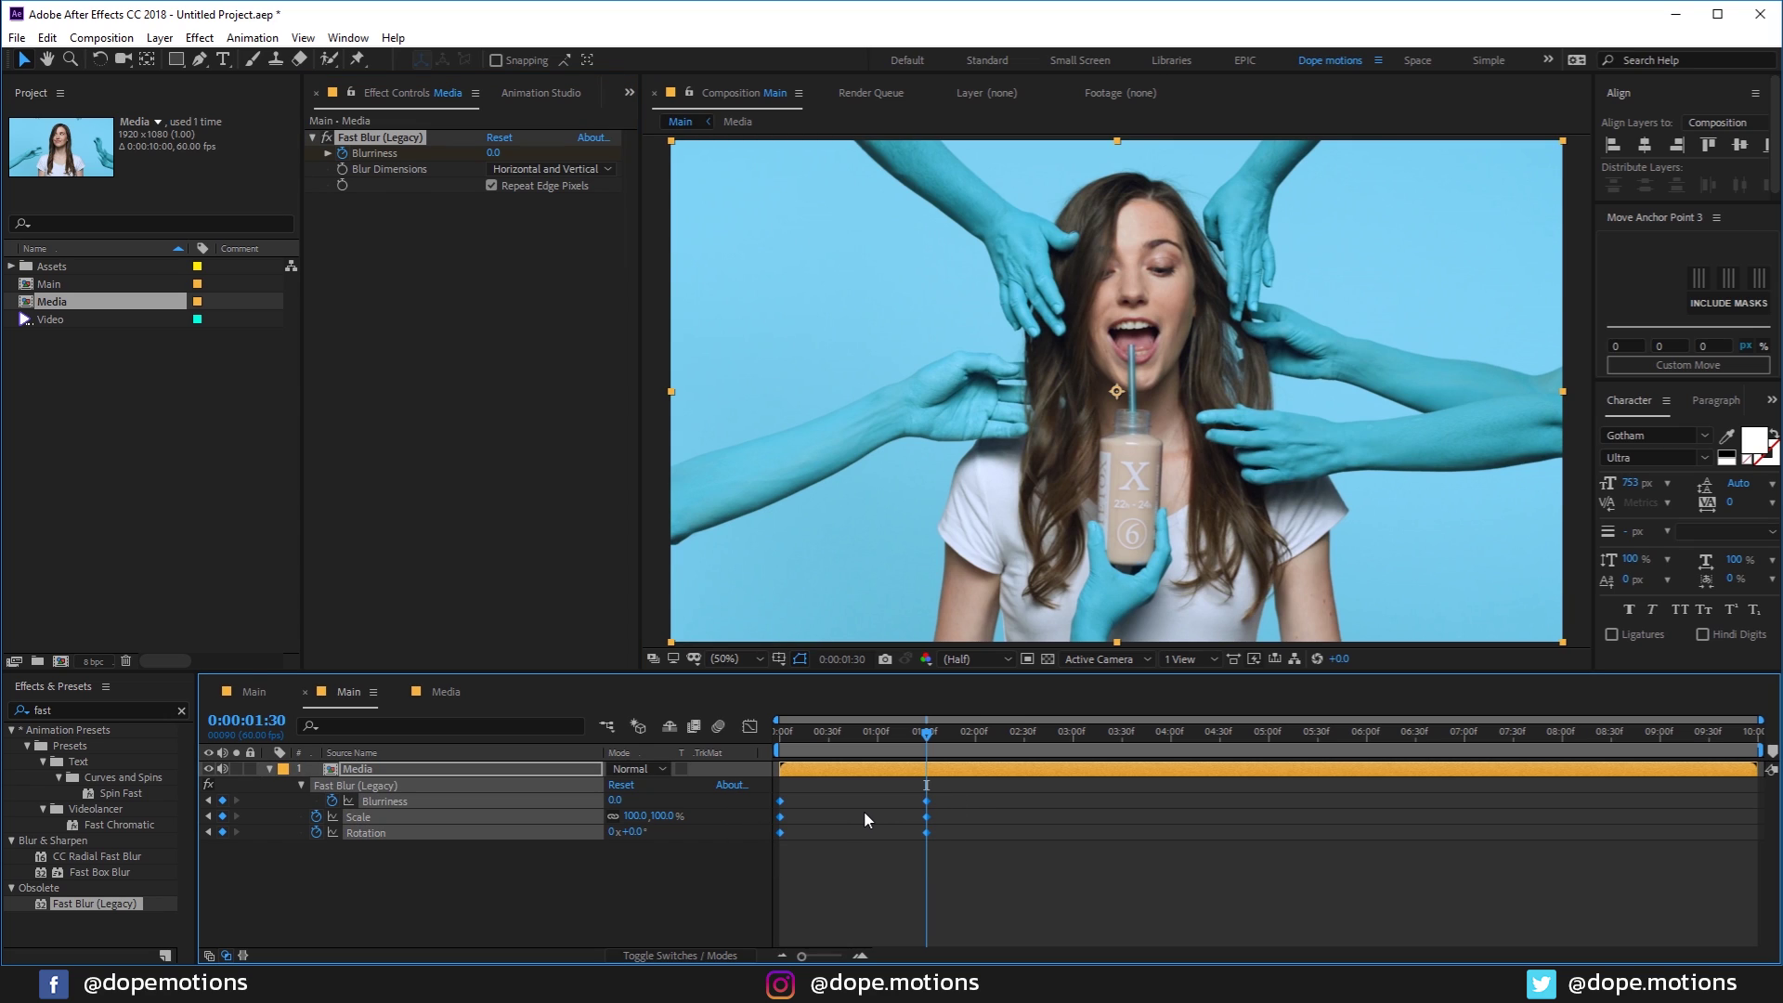
key(F9)
click(751, 727)
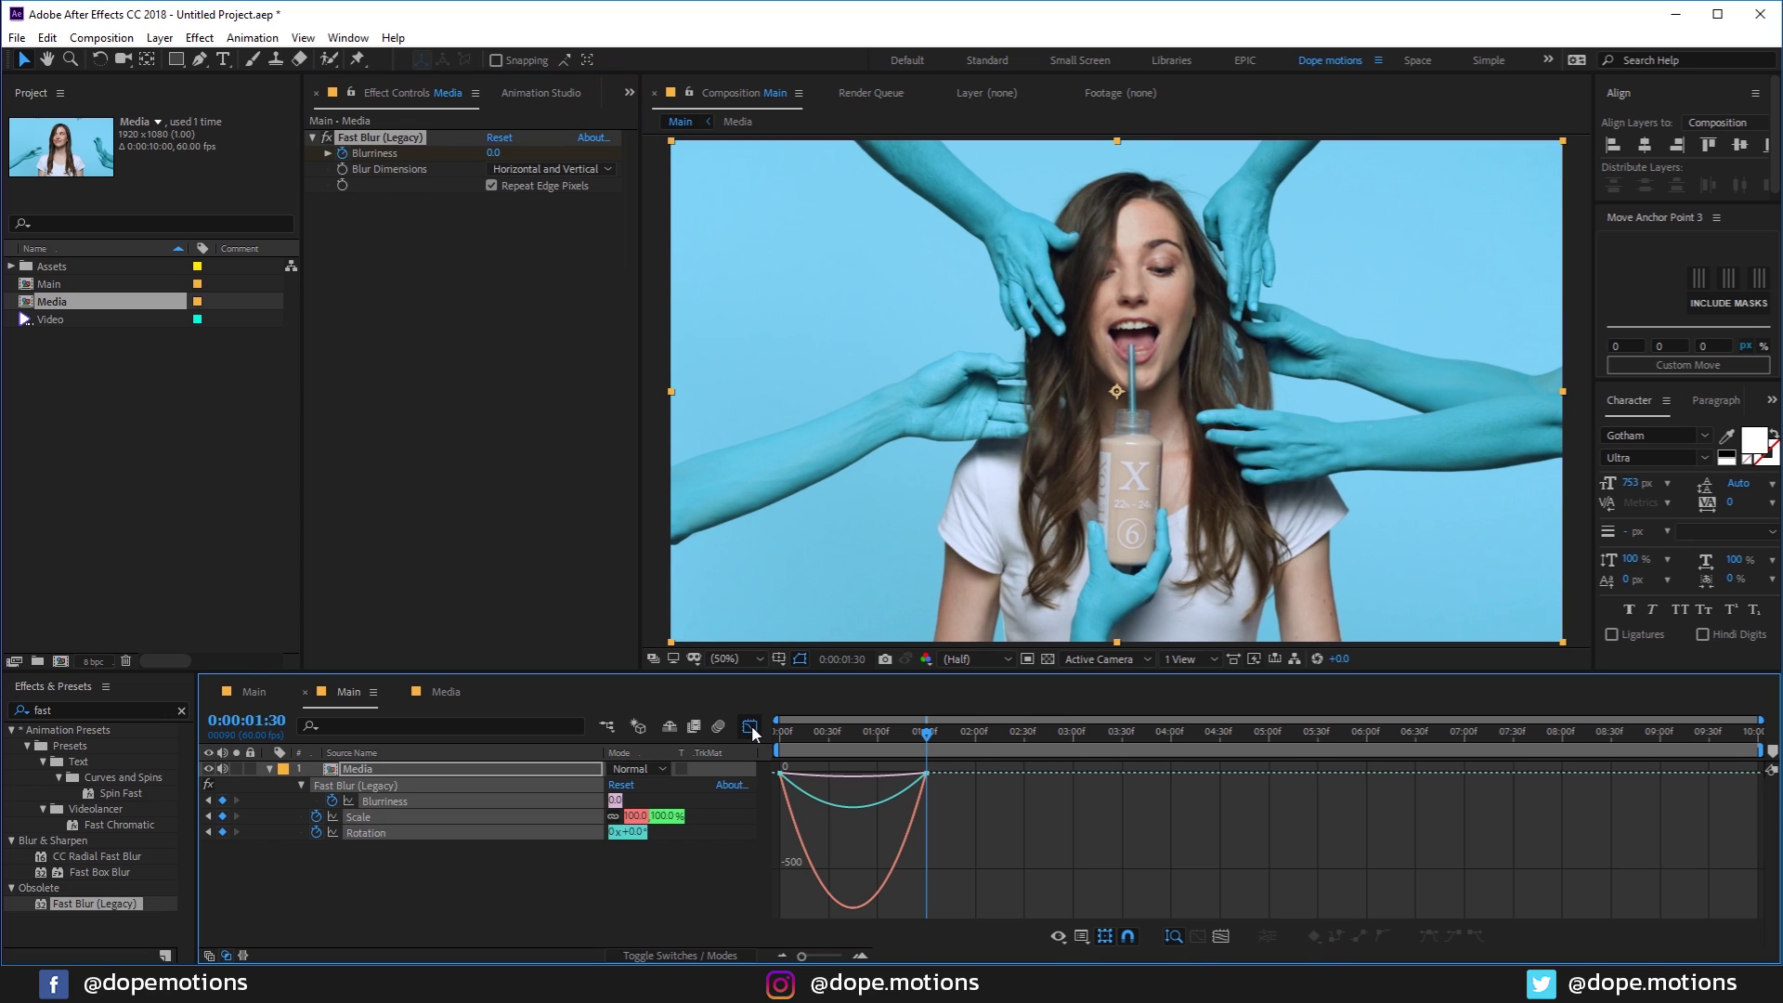
right_click(968, 817)
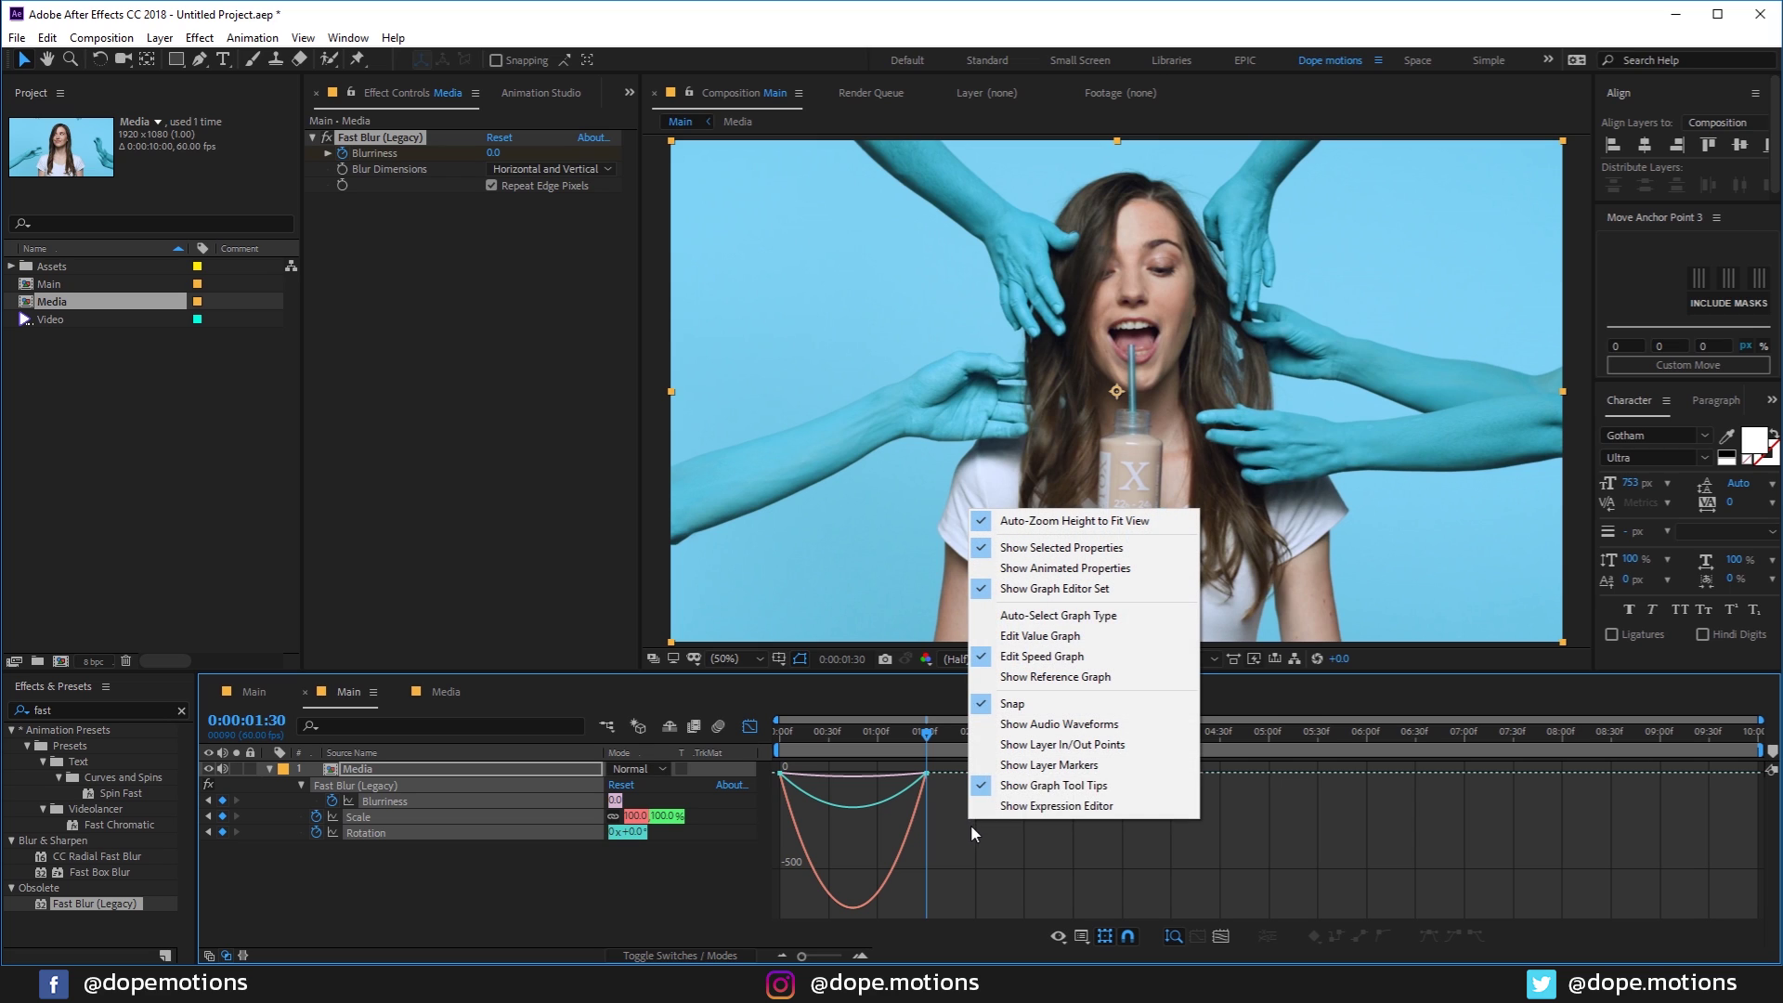
drag(983, 828, 813, 783)
Step: Preview the eased animation from the start, close the graph editor and park the playhead at 0:00:01:30
click(783, 746)
key(space)
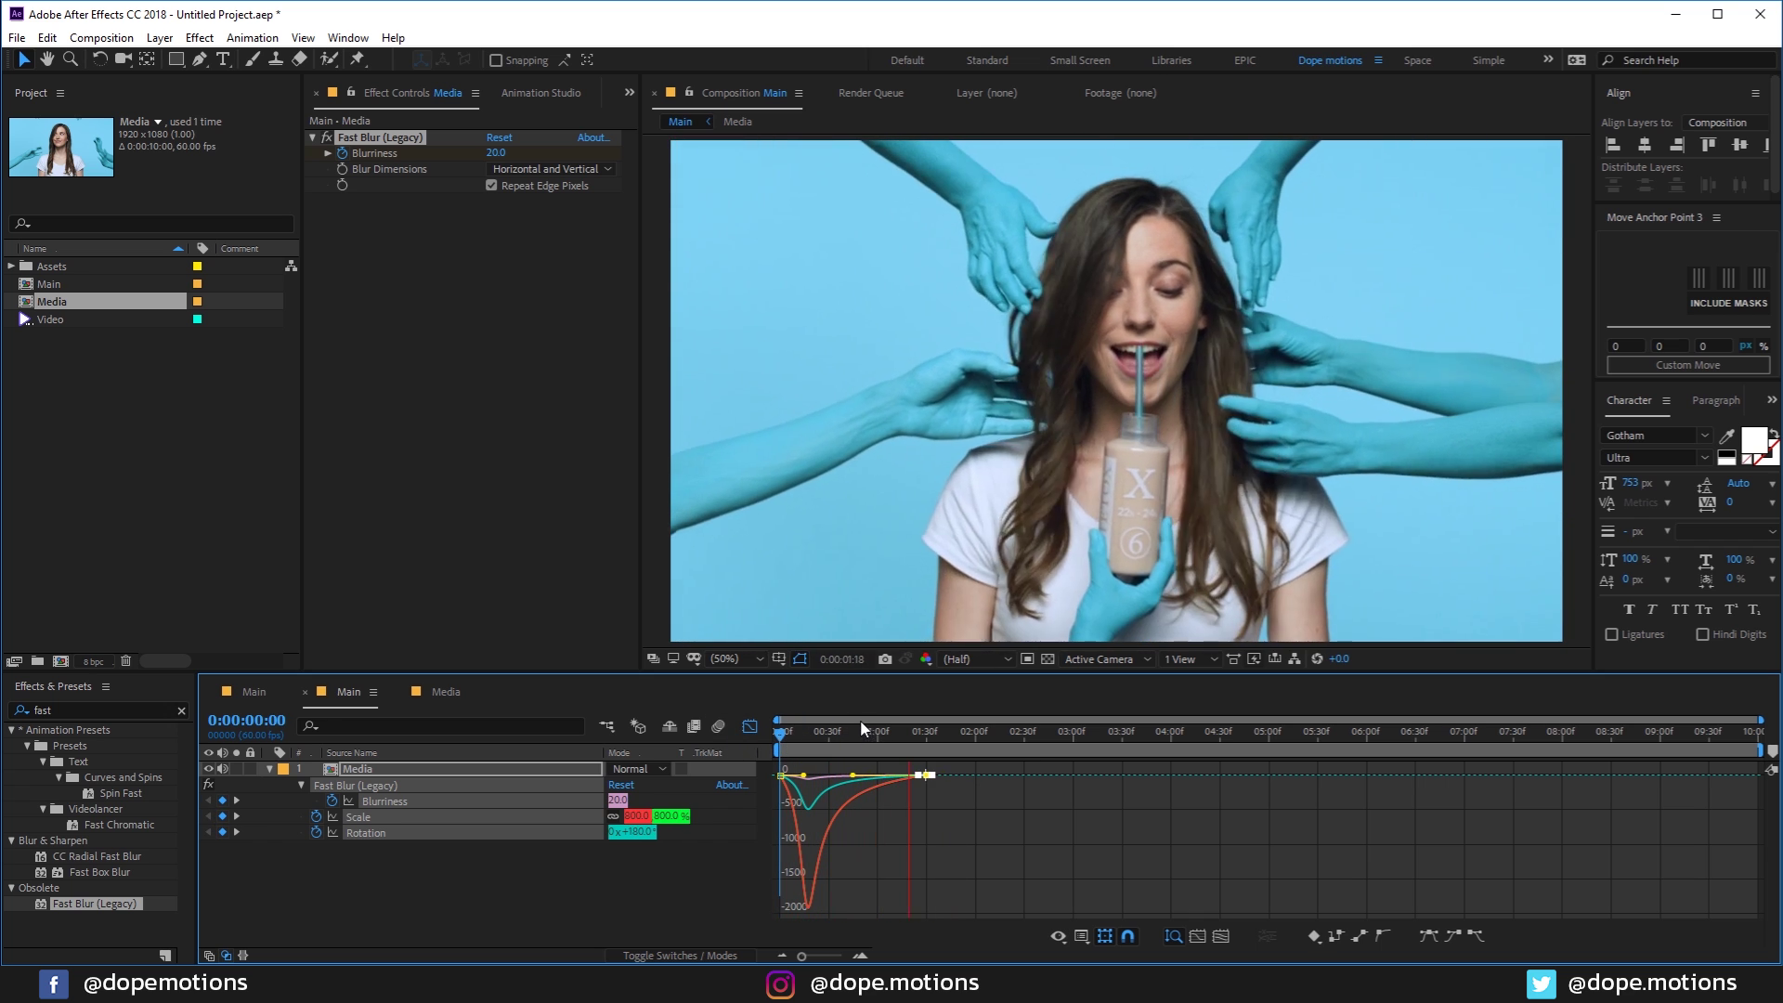
key(space)
click(750, 726)
key(space)
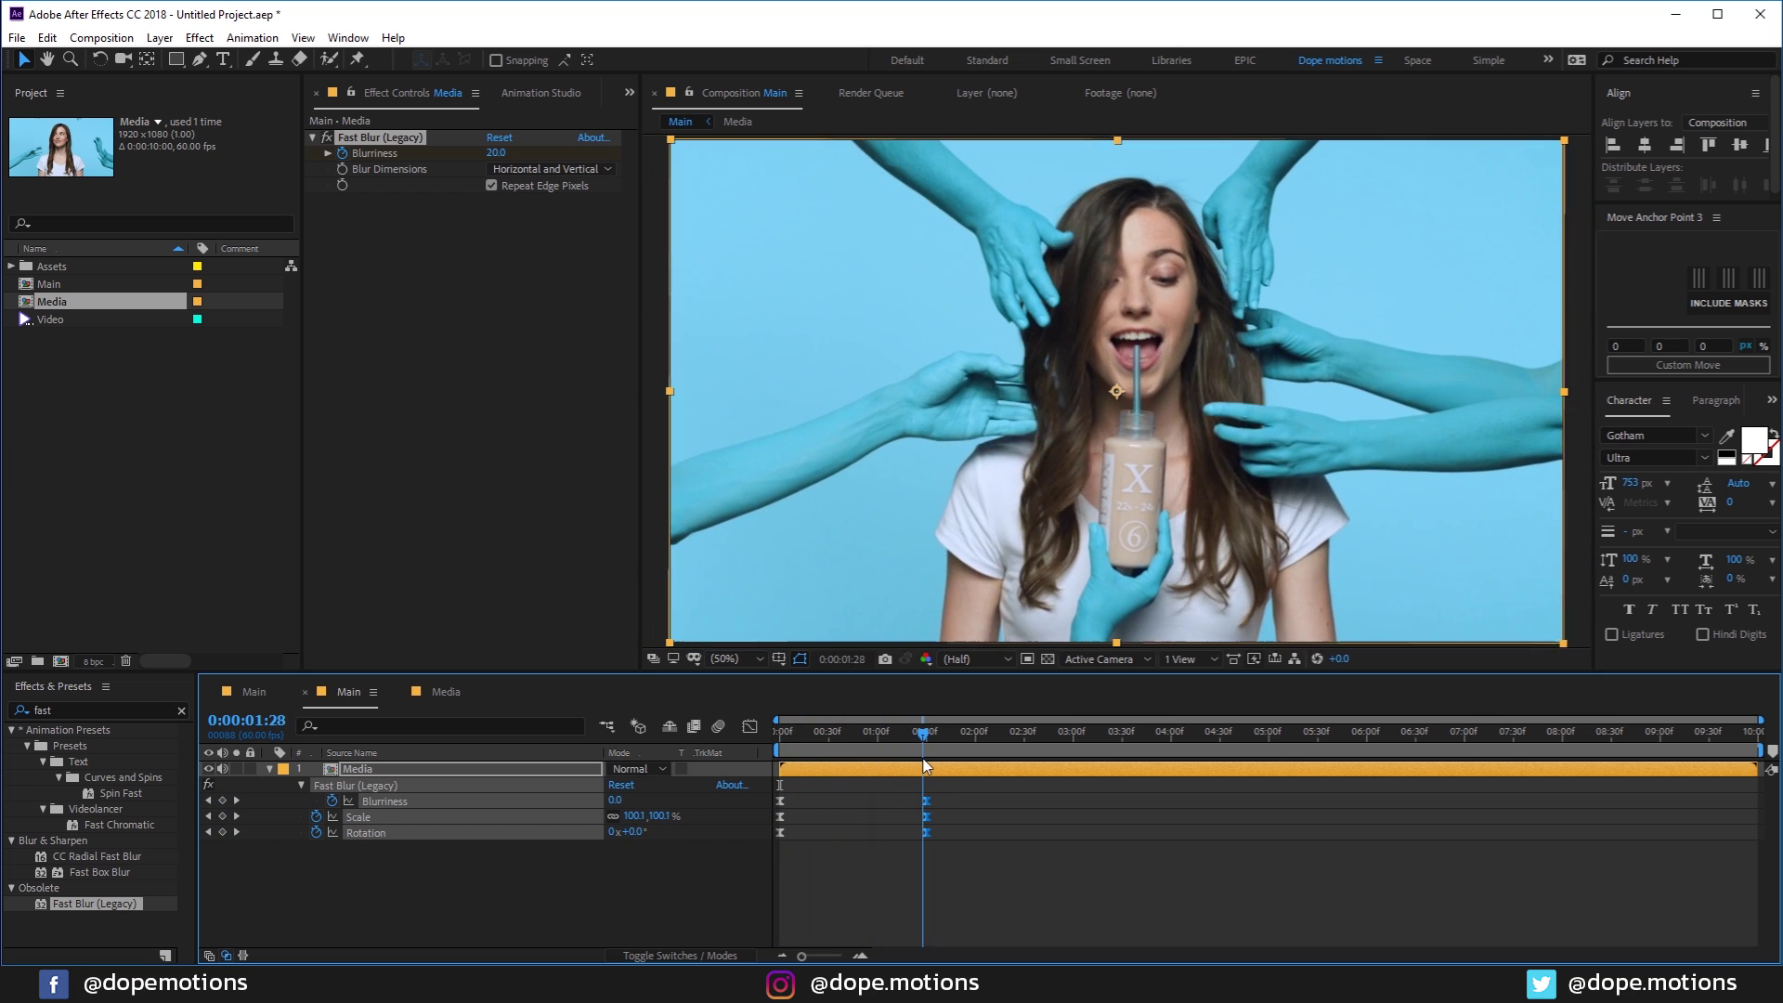
key(space)
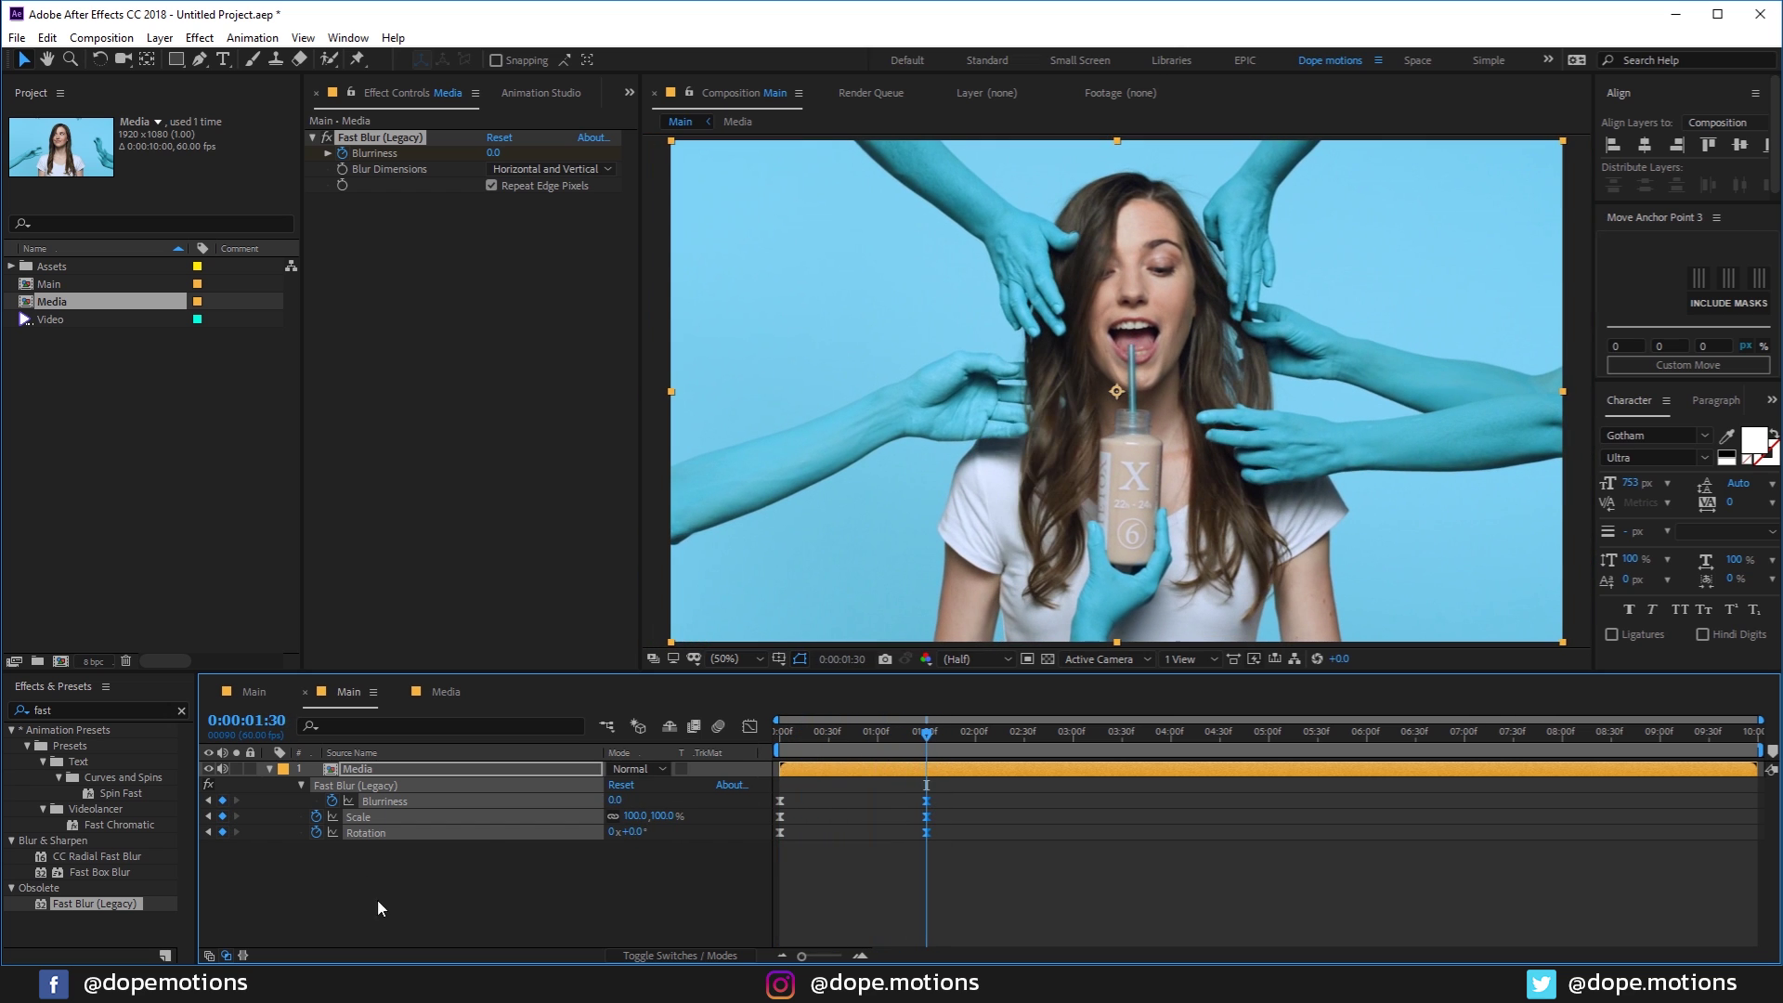
Step: Draw a white circle with a 0 px stroke on a new shape layer near the middle of the frame
click(368, 895)
drag(176, 59, 249, 97)
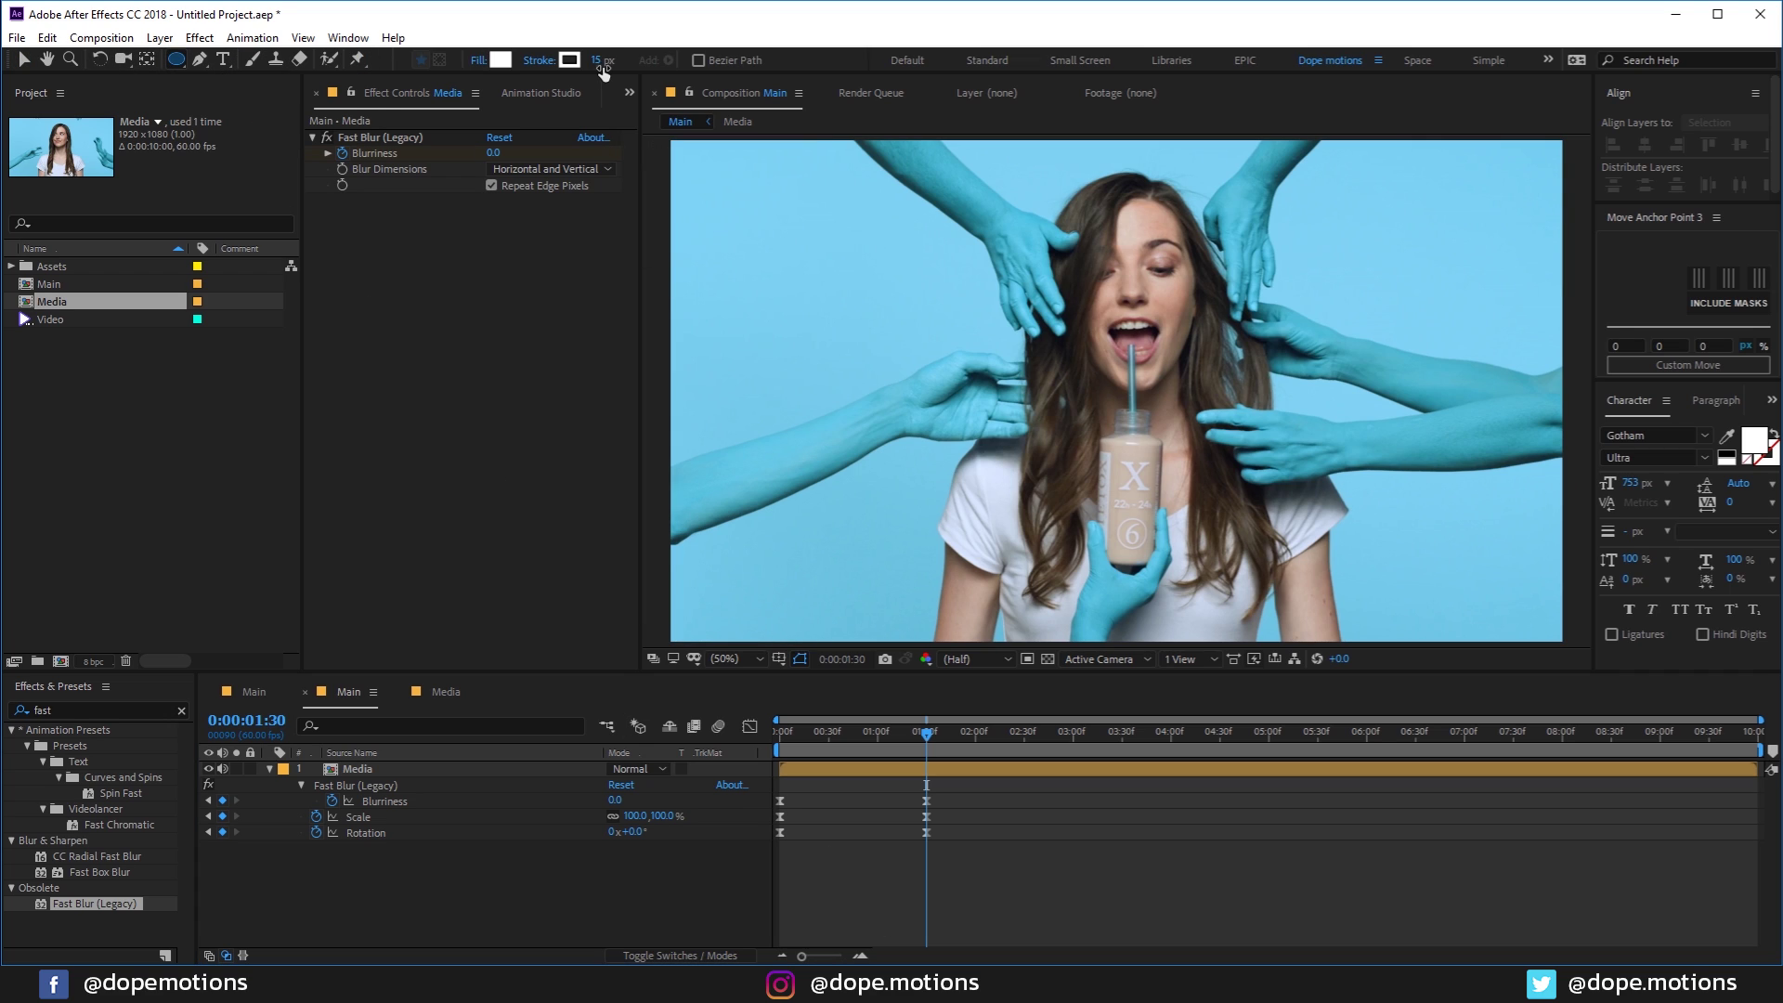
drag(1133, 375, 1243, 508)
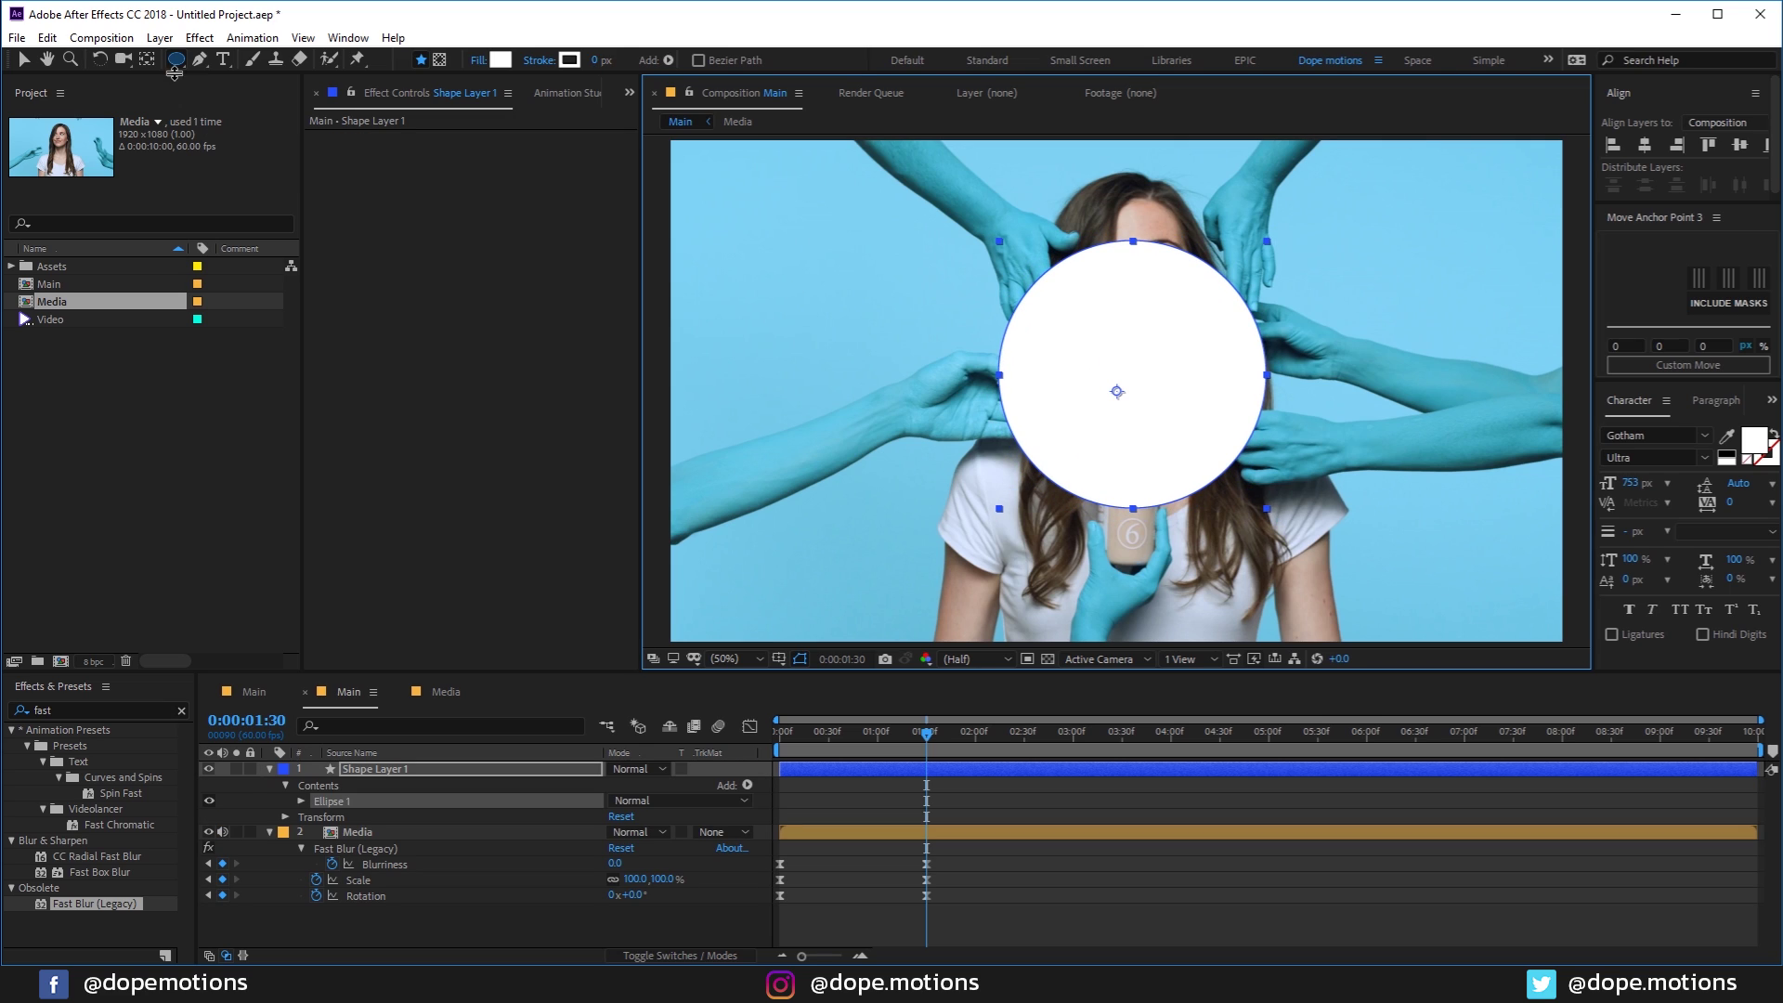
Step: Centre the circle layer's anchor point on its shape and align the circle horizontally and vertically to the composition's centre
click(23, 59)
click(1645, 147)
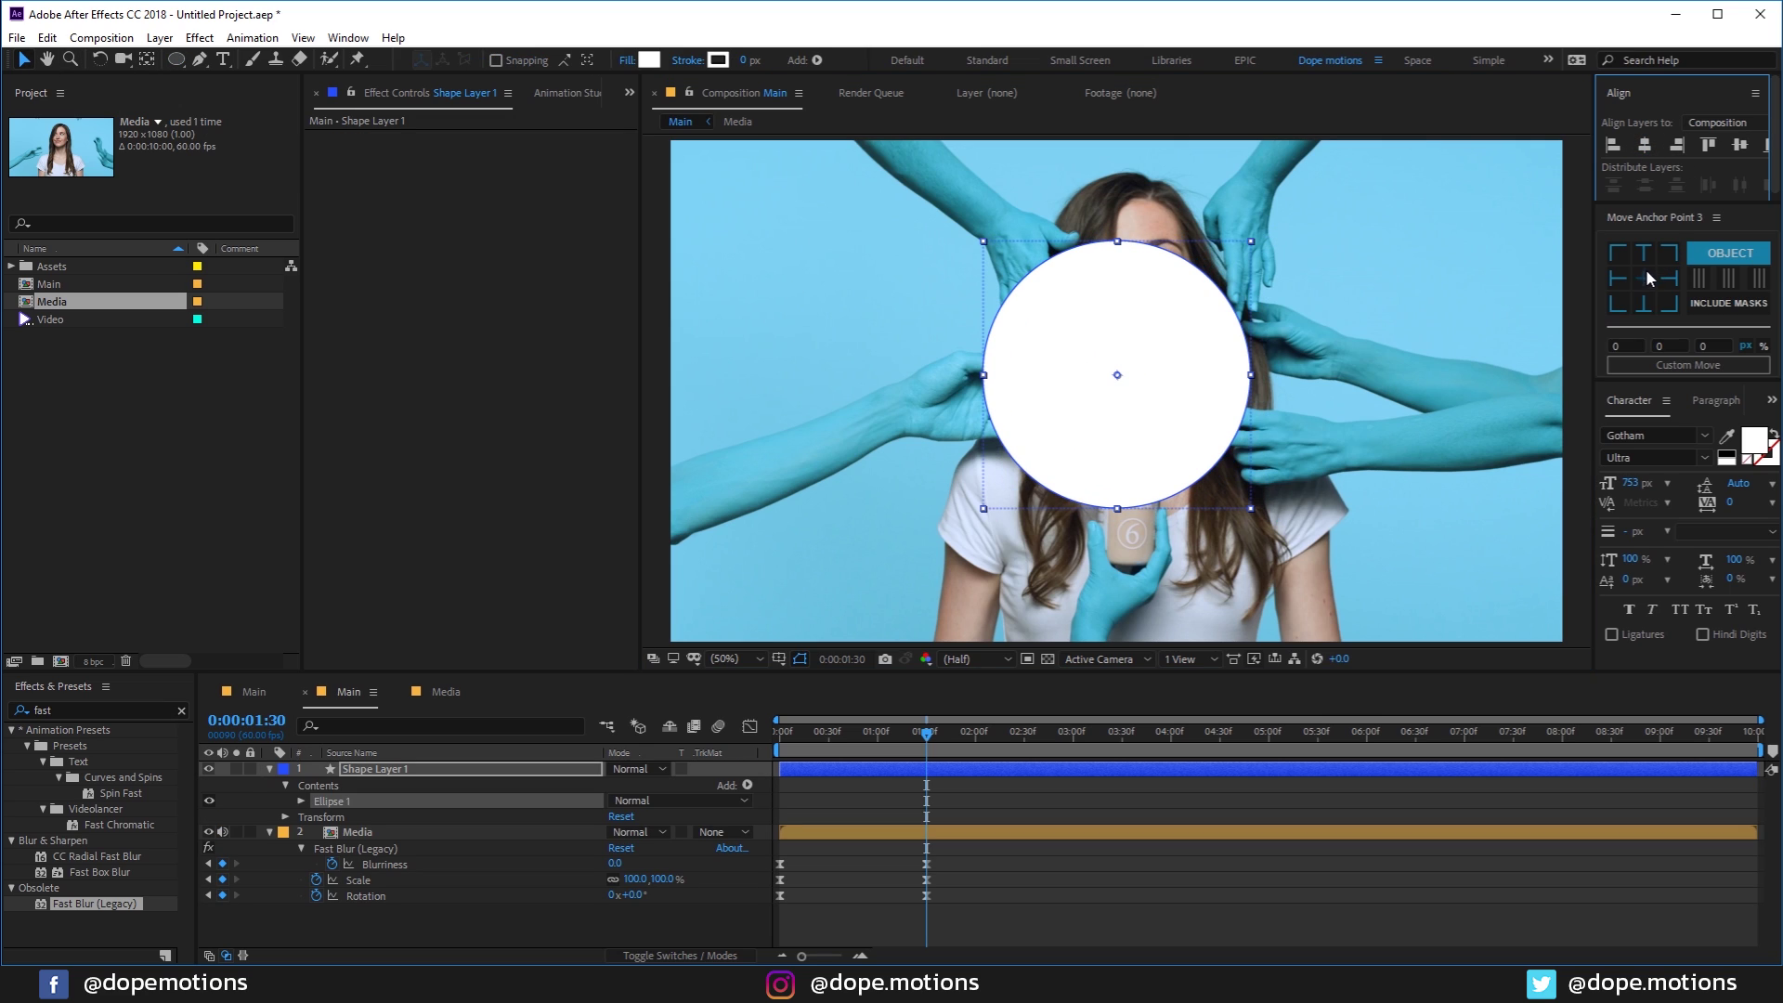
click(1740, 147)
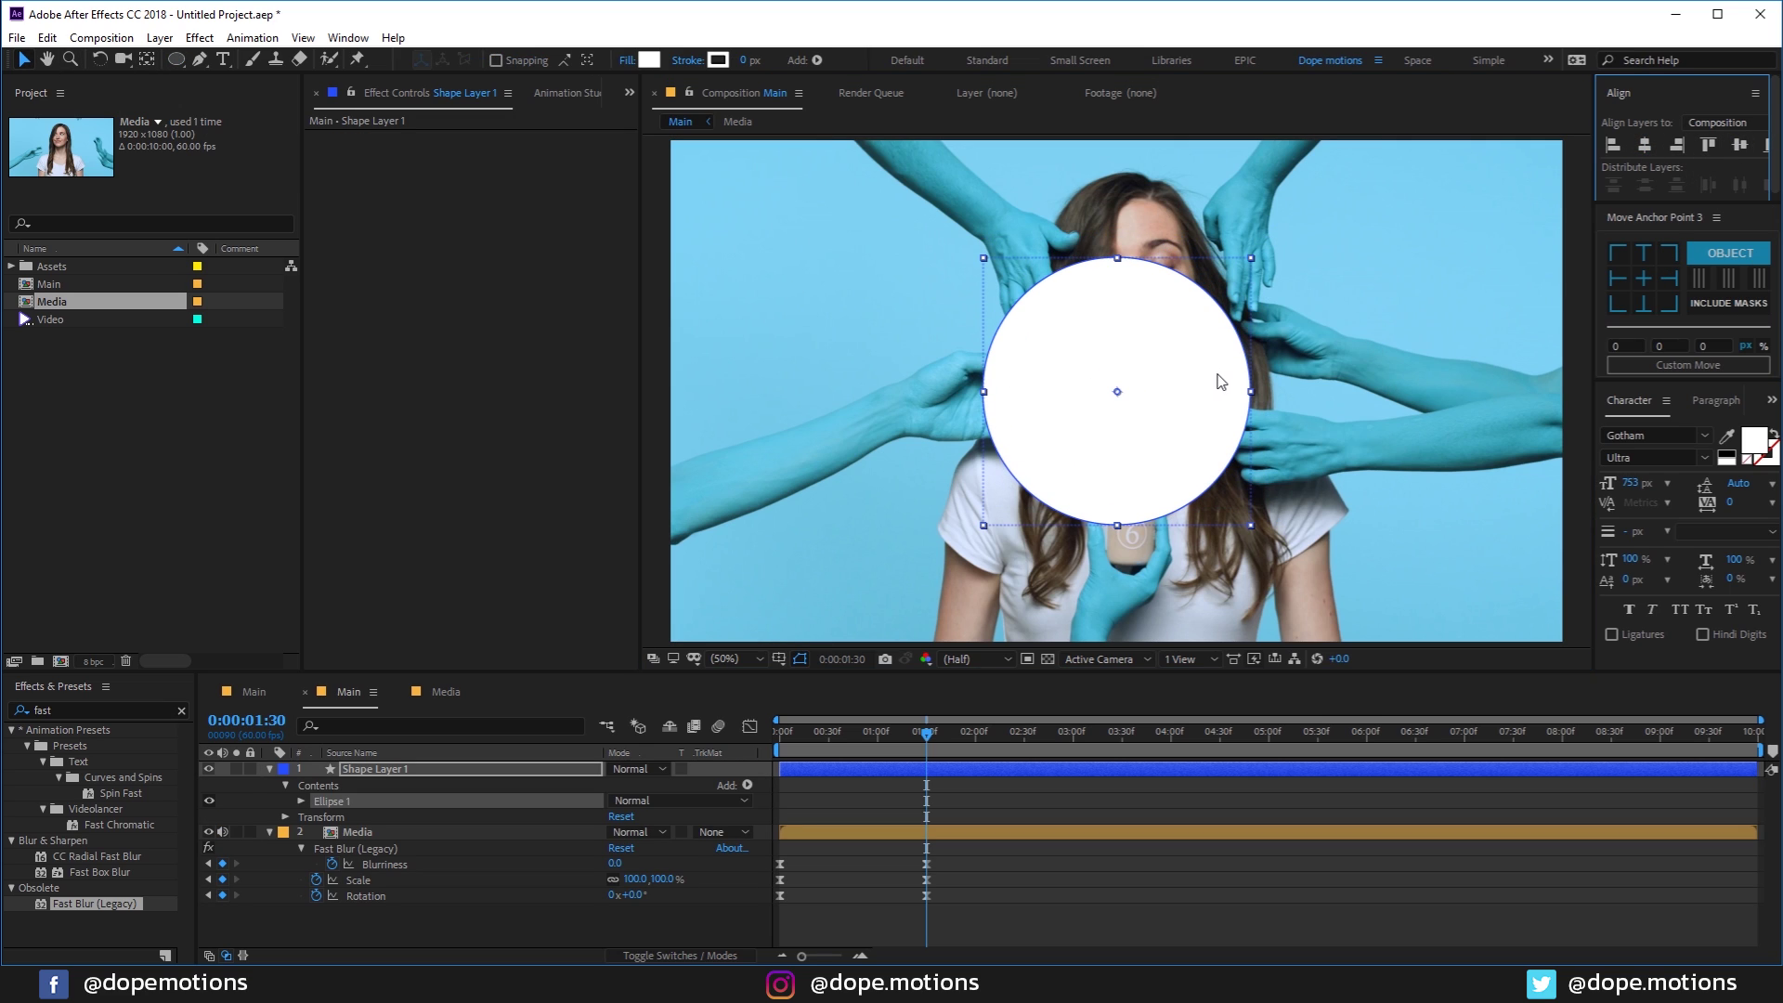
Step: Find the Gradient Ramp effect by searching for "grad" and apply it to the white circle's shape layer
click(393, 767)
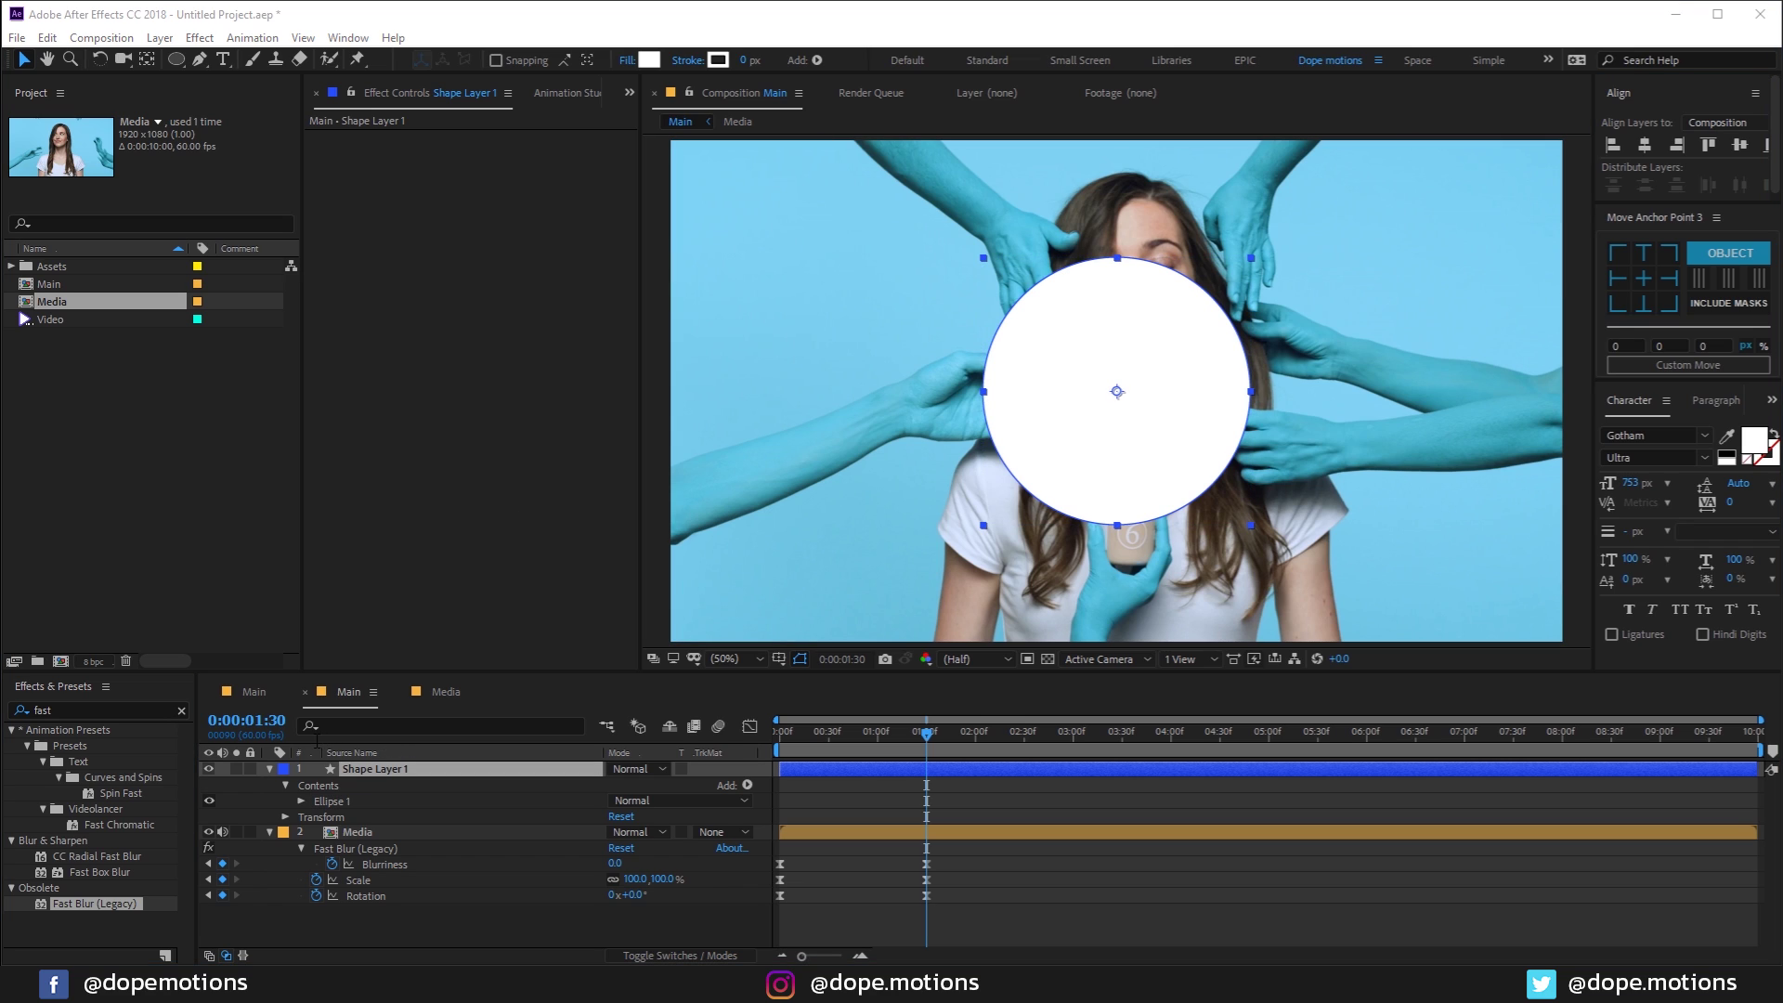
click(13, 720)
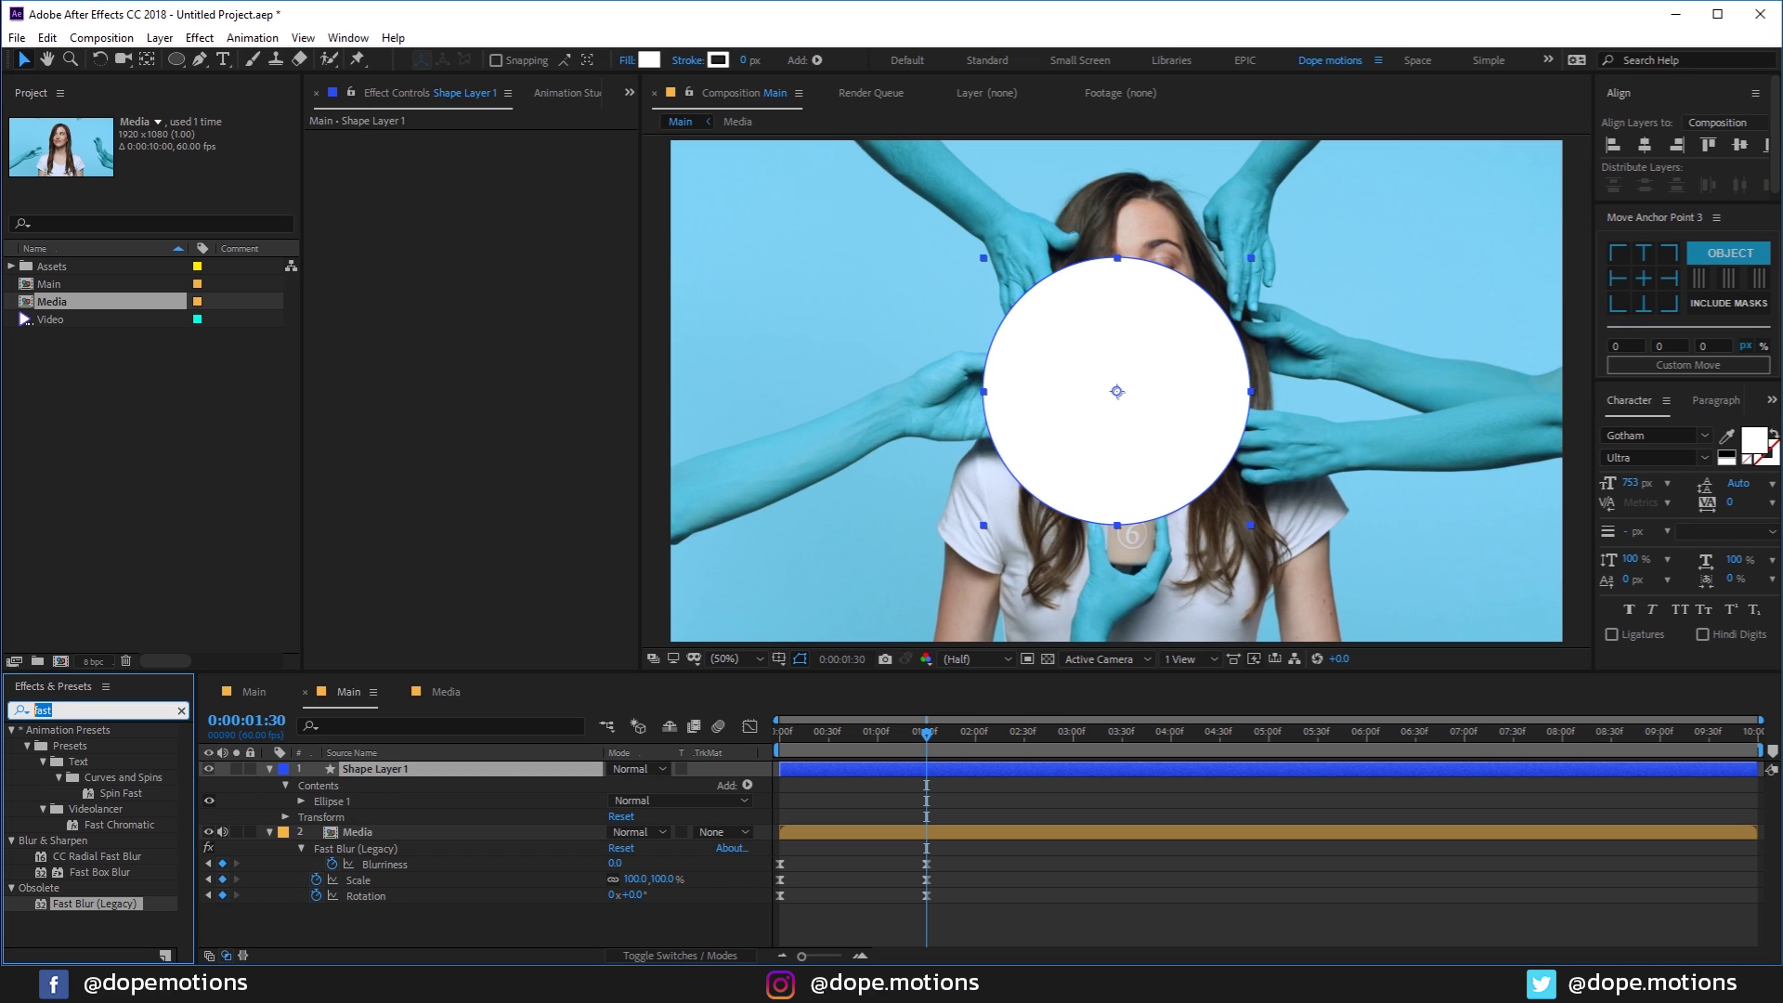
text(gr)
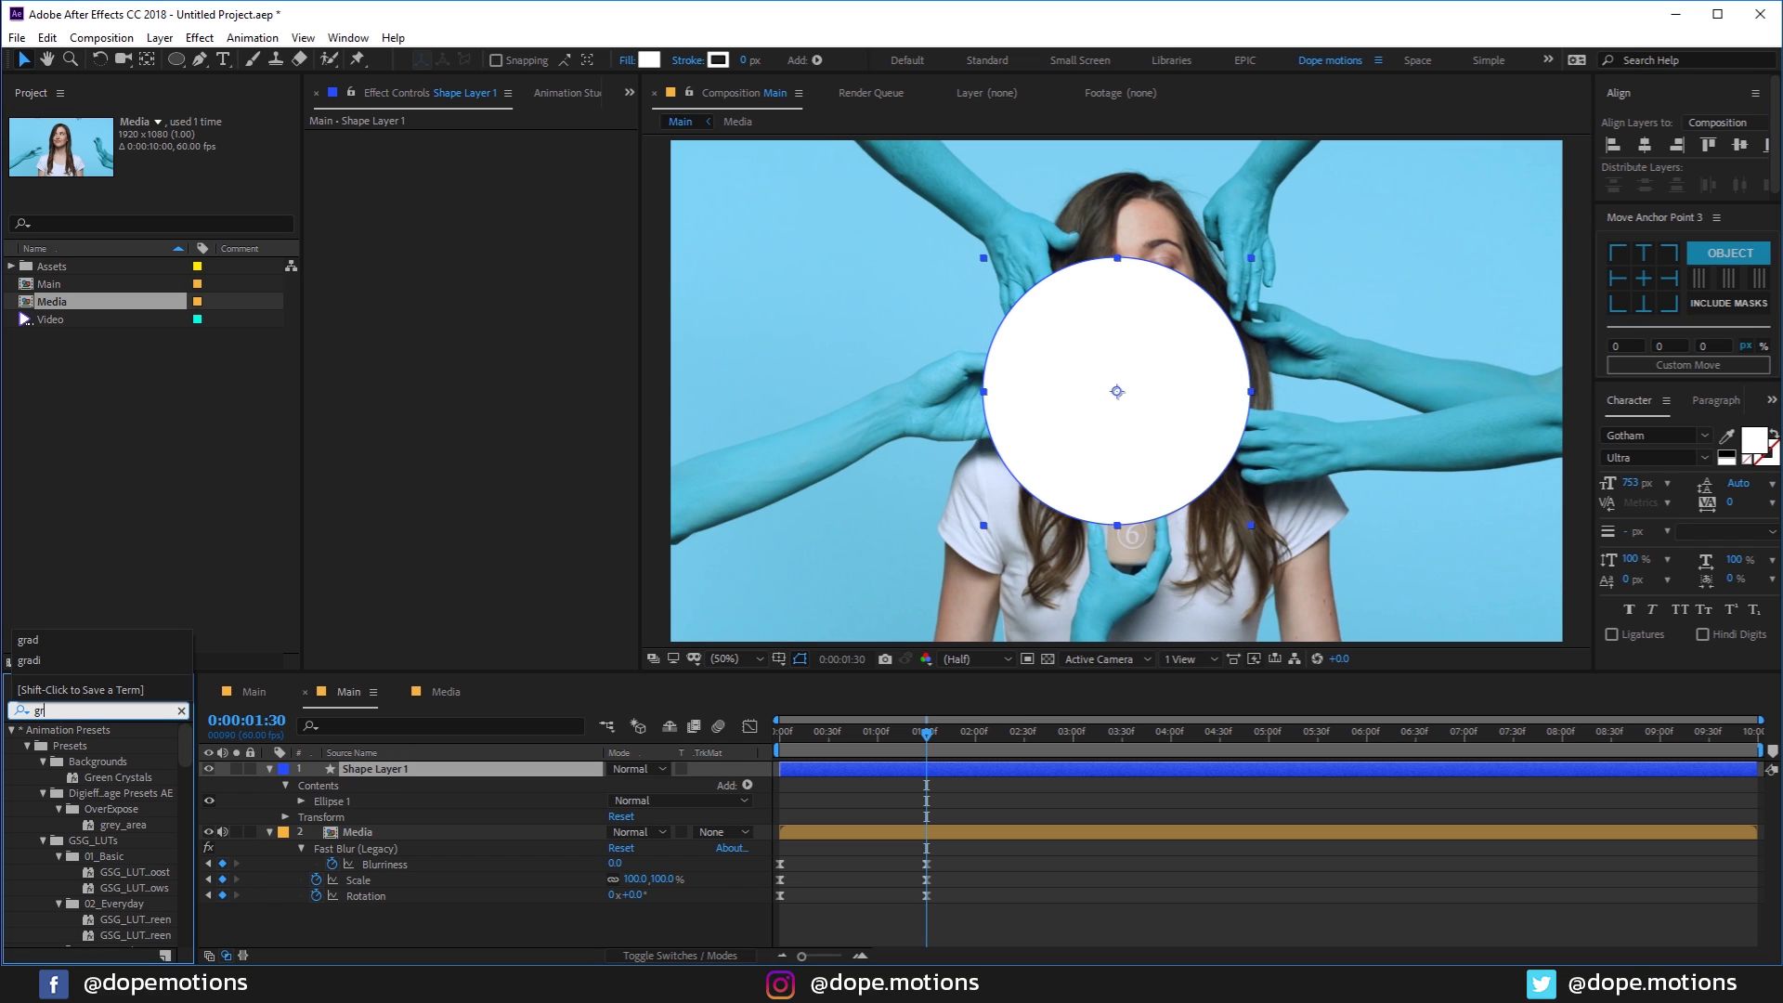
text(ed)
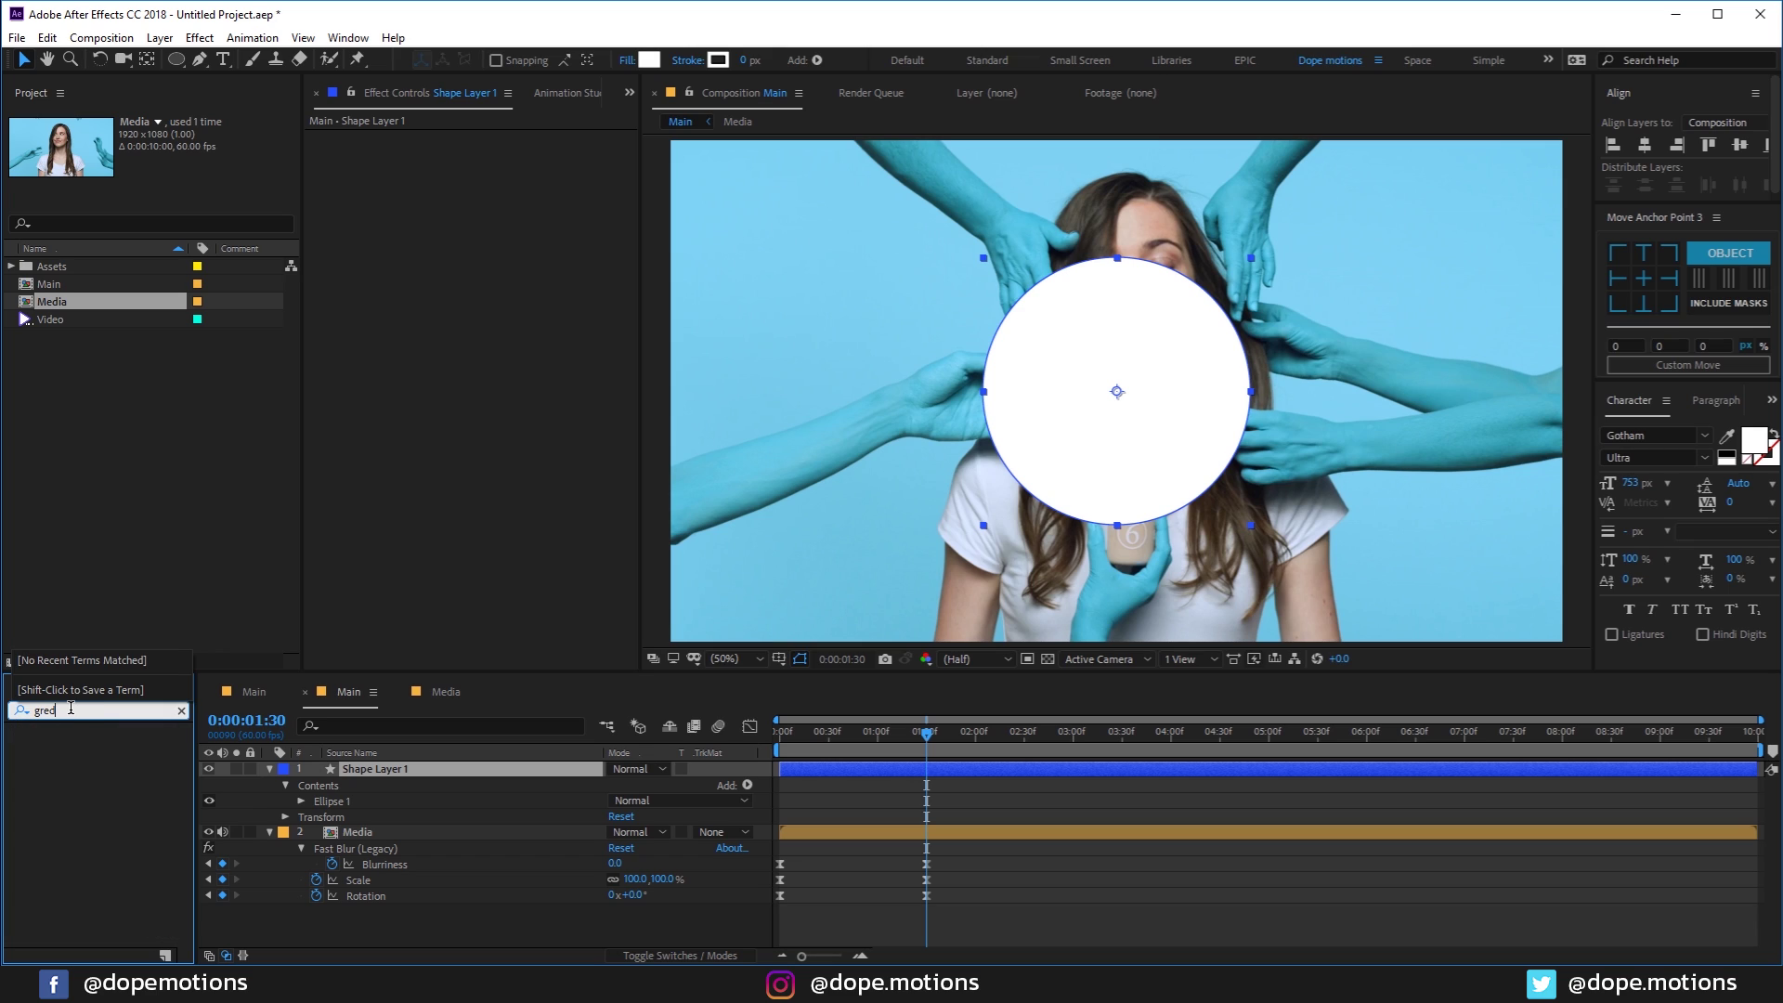
key(BackSpace)
key(BackSpace)
text(a)
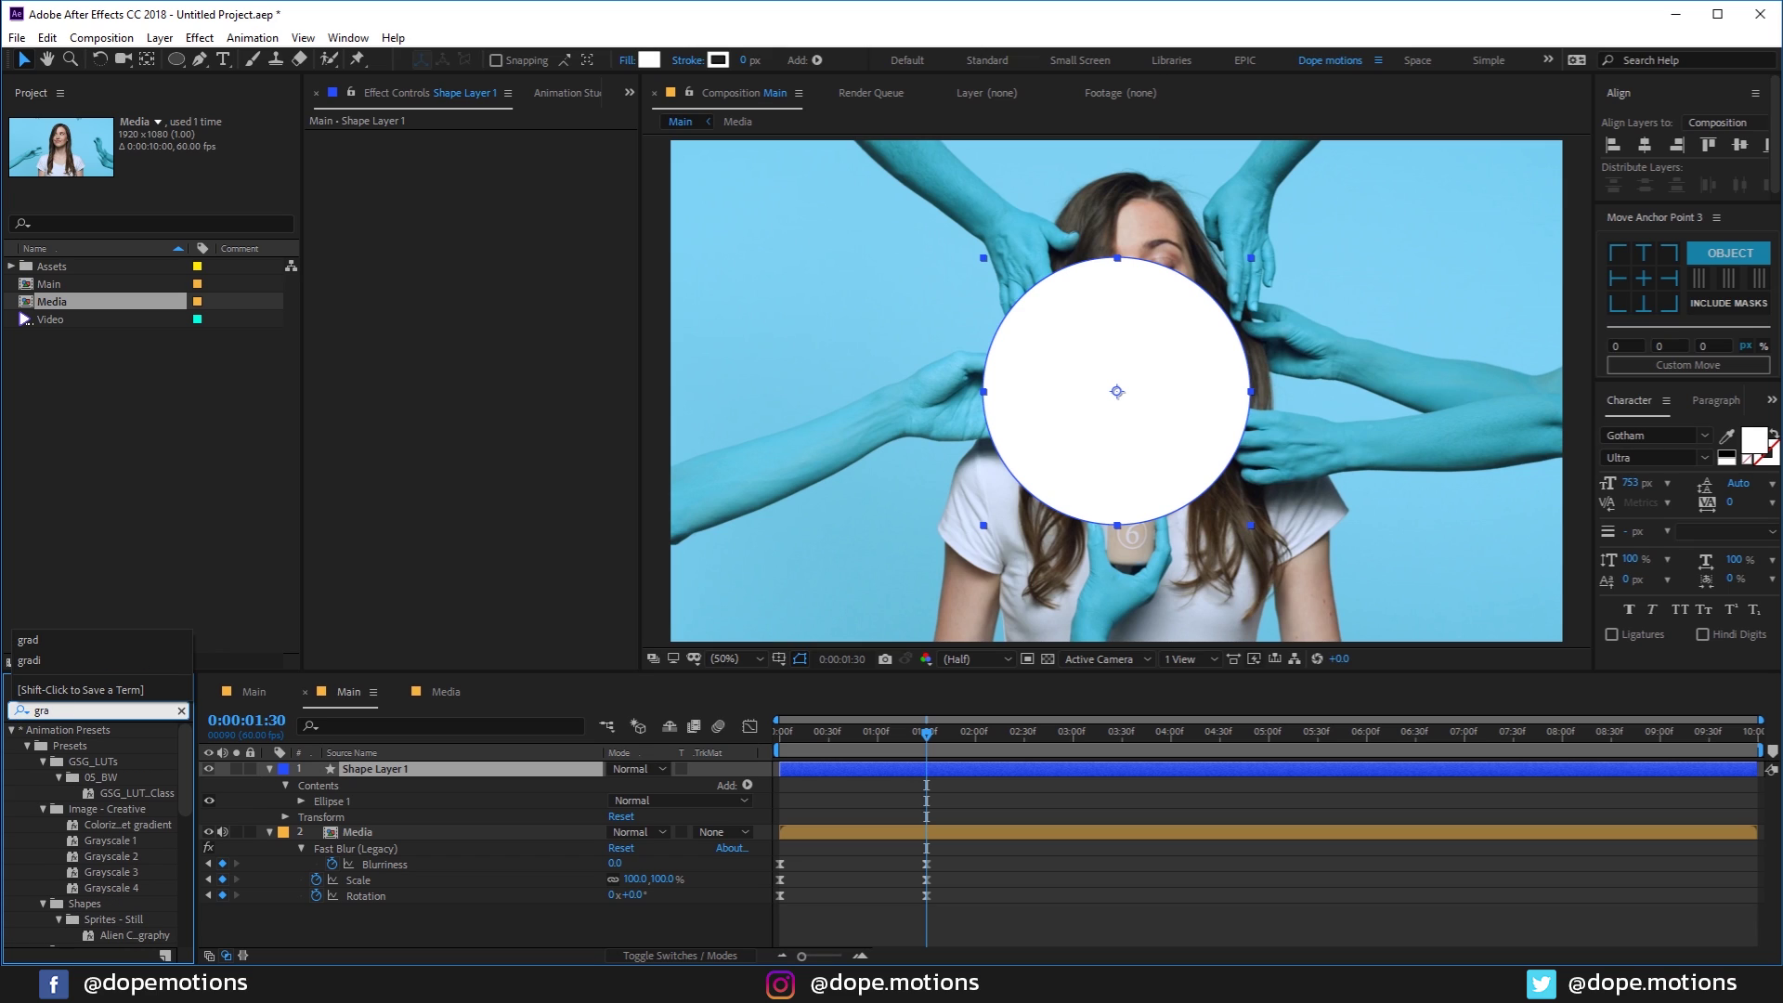
key(BackSpace)
key(BackSpace)
text(rad)
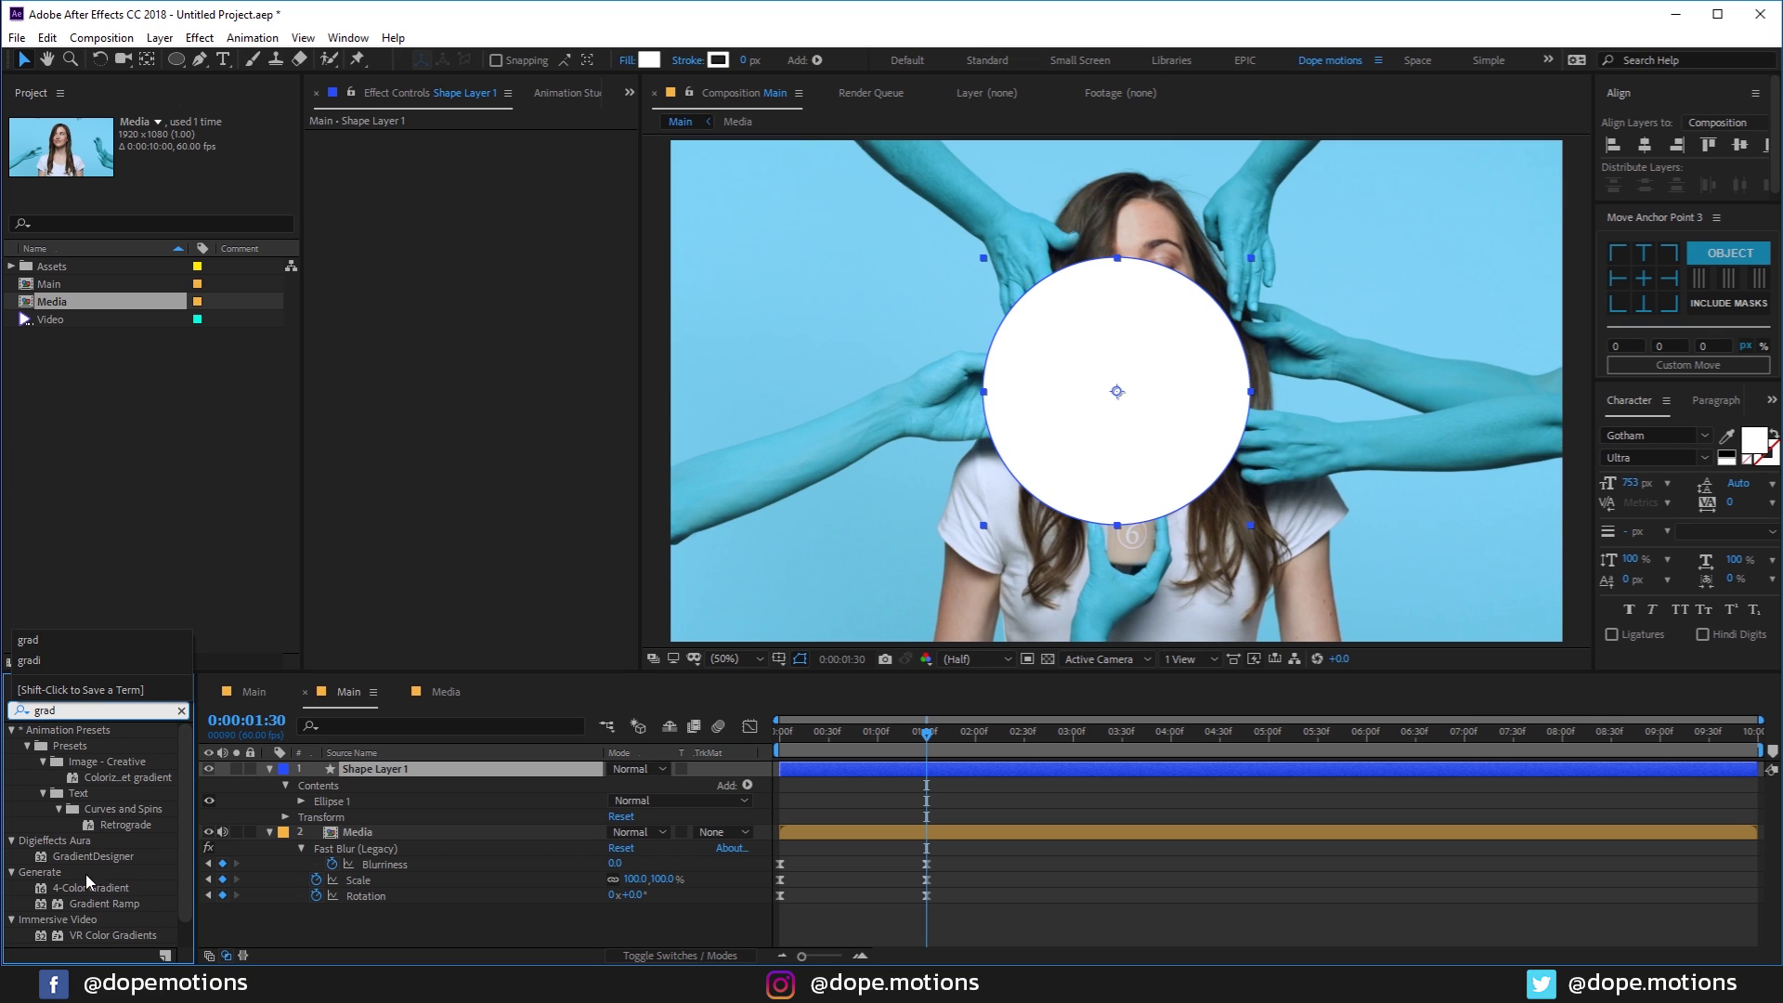
drag(93, 904, 760, 814)
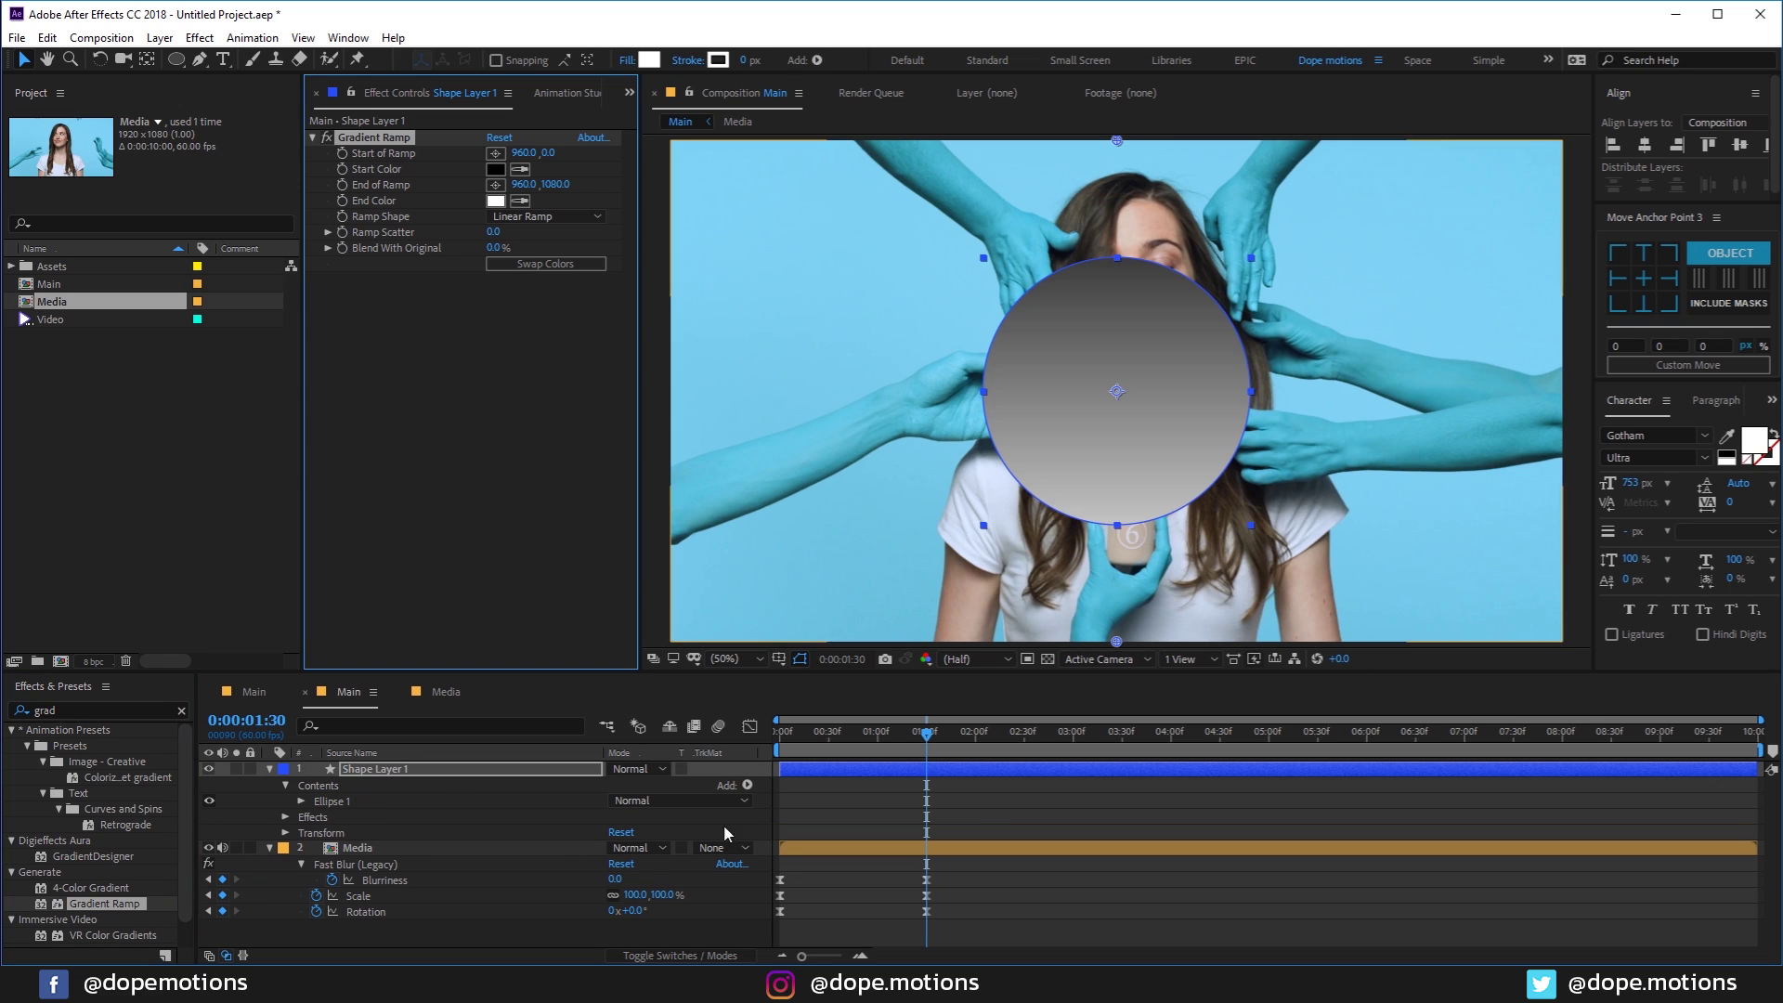
Step: Swap the Gradient Ramp's colours and set its start colour to a golden yellow
click(519, 265)
click(495, 169)
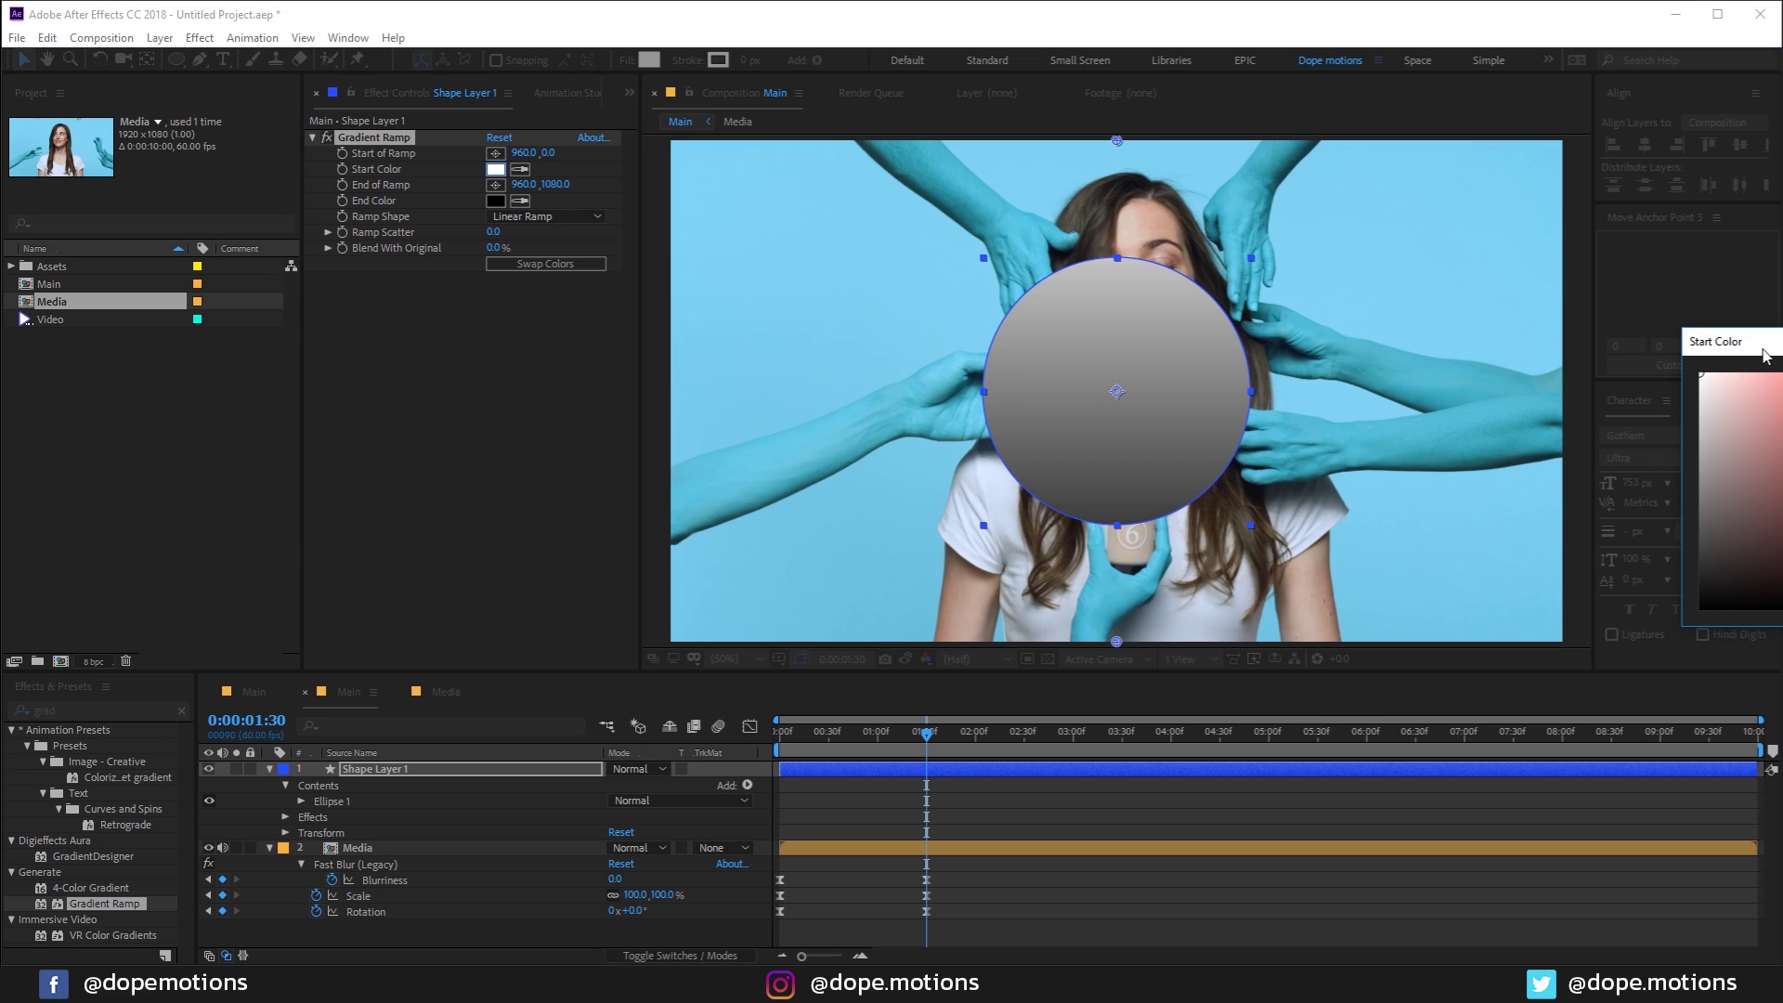
click(1070, 523)
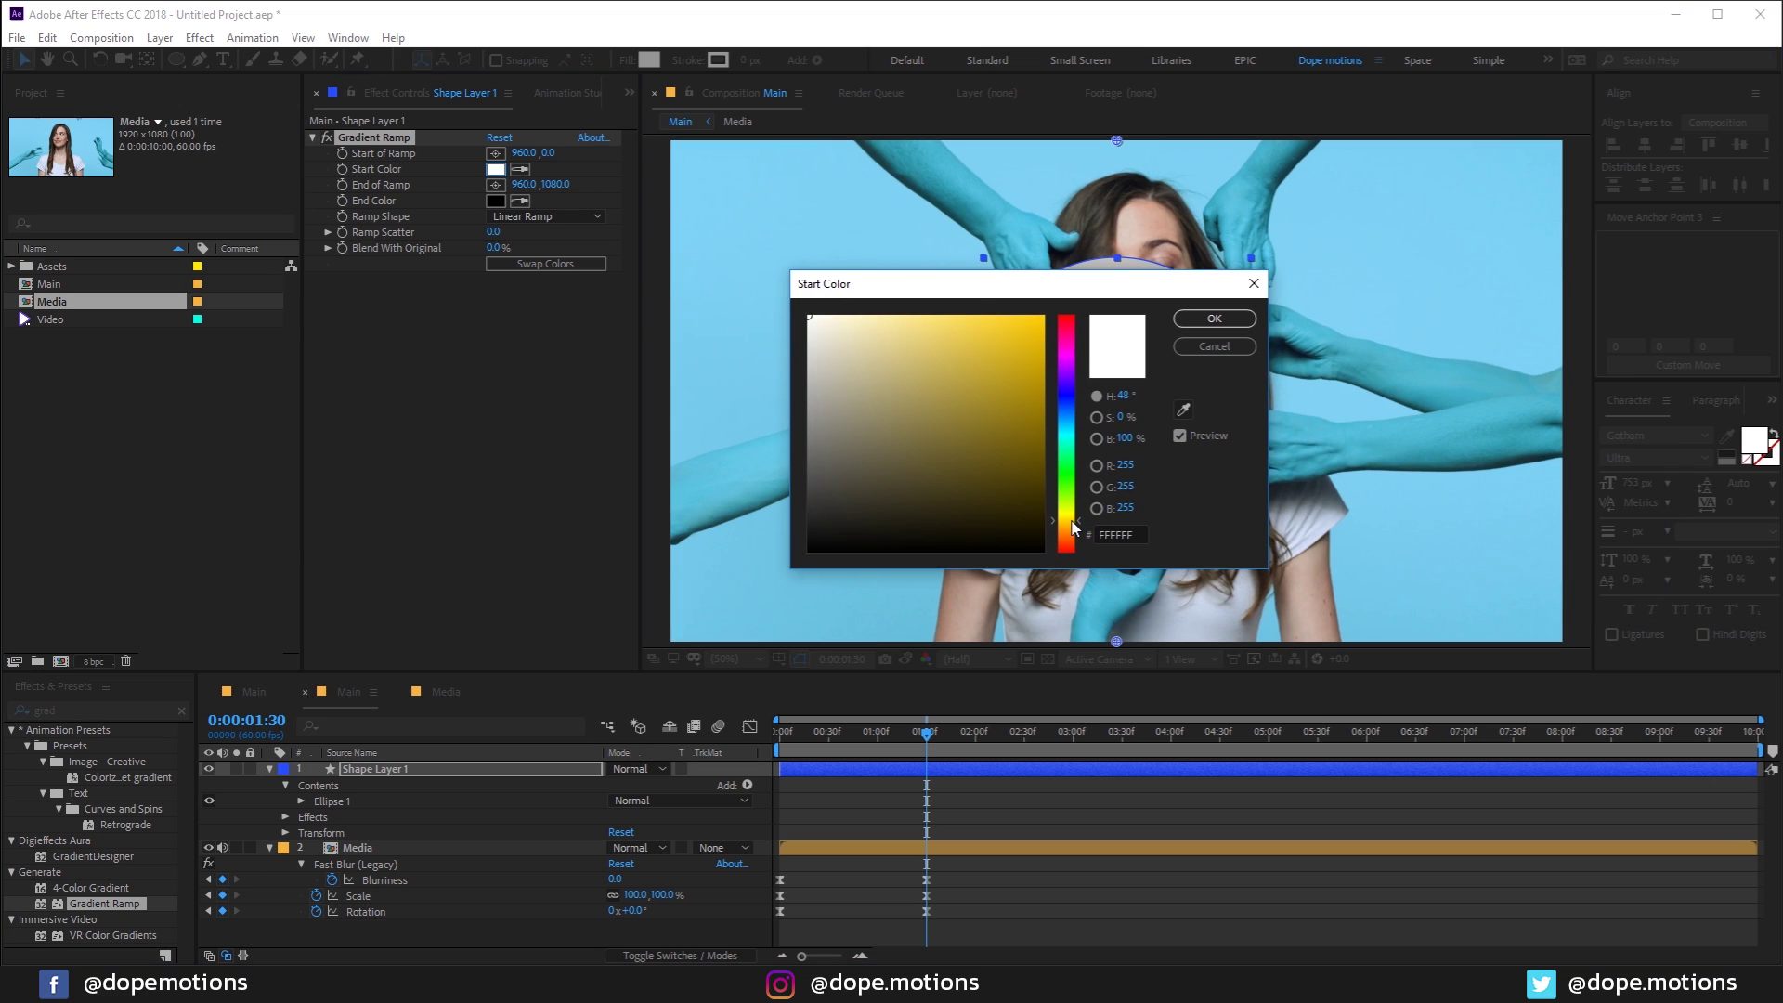
click(1000, 349)
click(1214, 319)
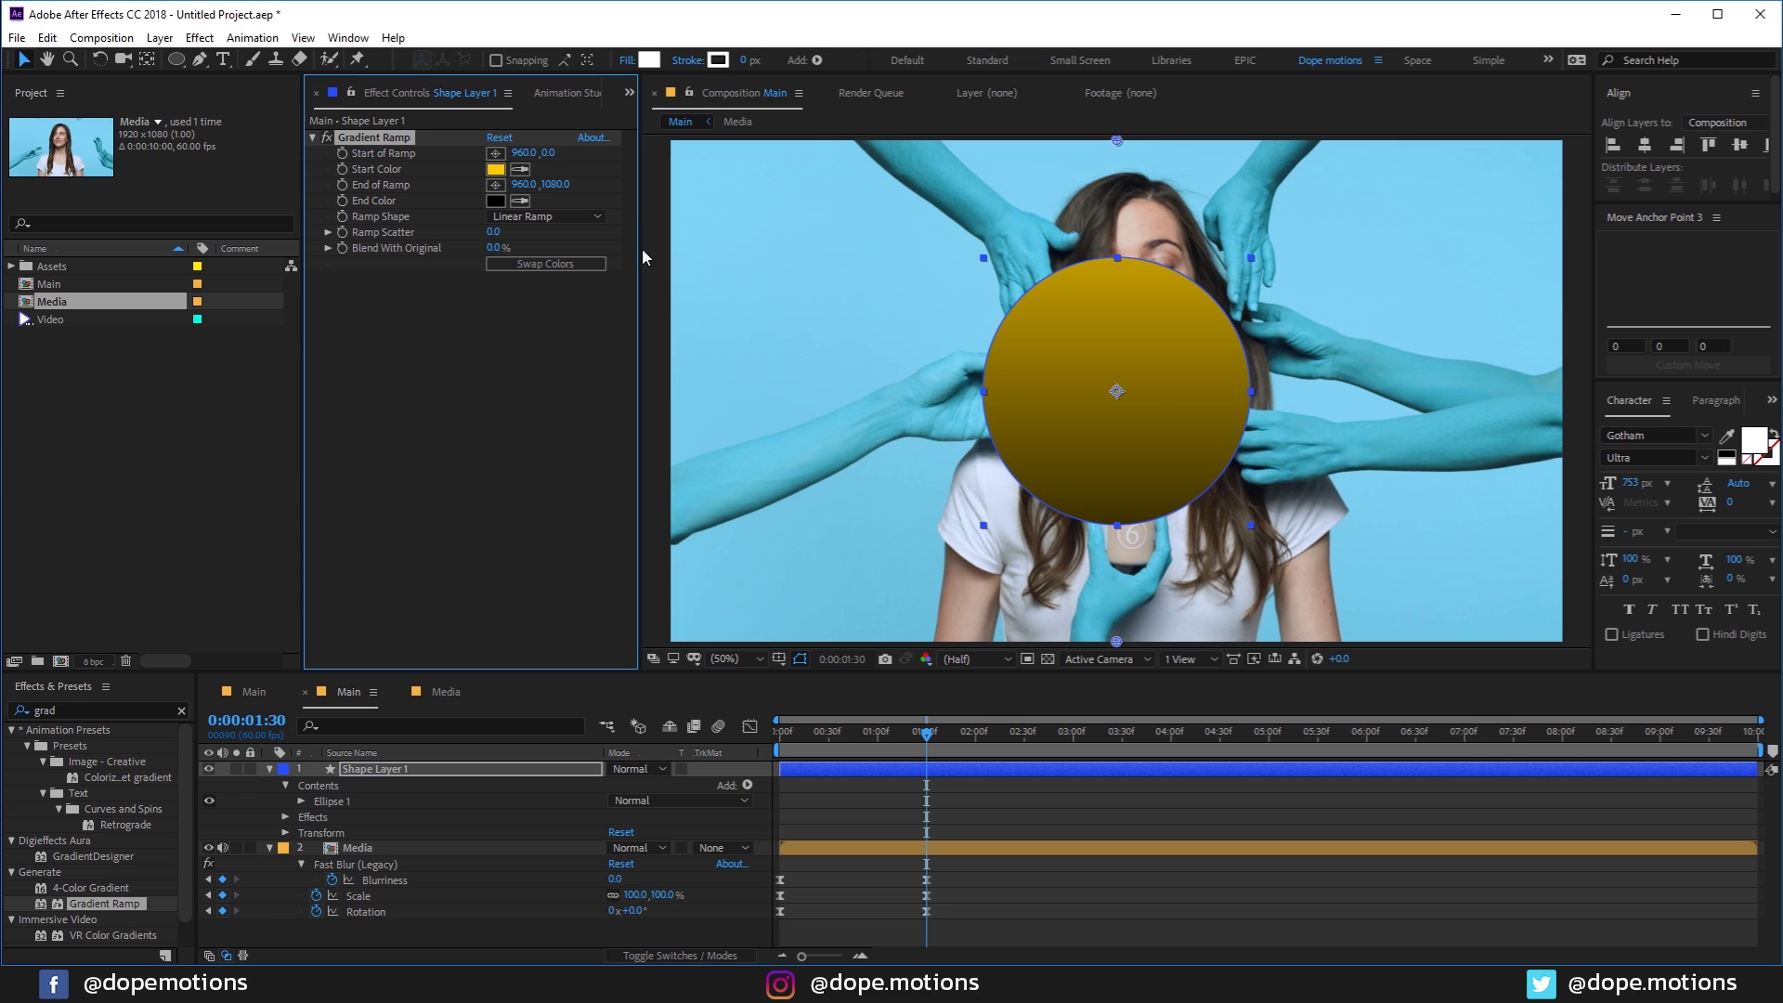
Step: Set the Gradient Ramp's end colour to orange FF4E00
click(495, 201)
drag(1059, 522, 1063, 540)
click(976, 364)
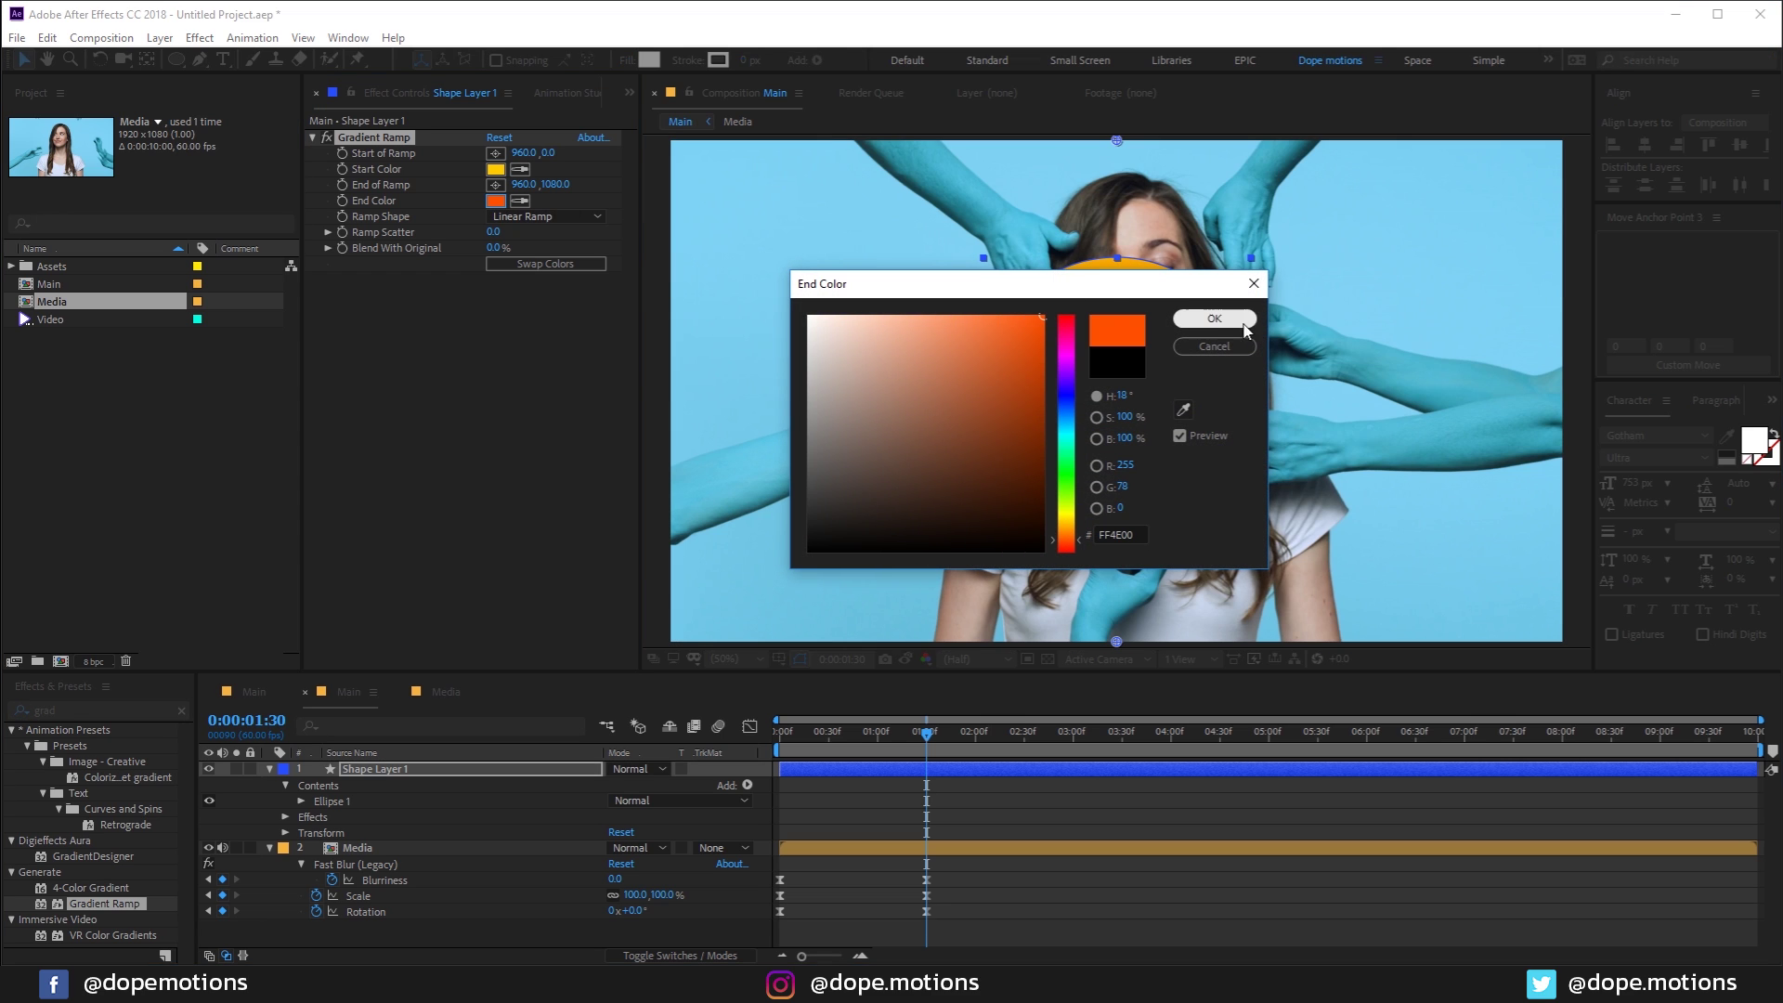
click(1214, 318)
Step: Run the gradient diagonally, with its start near the frame's upper-left corner (4, 4) and end beyond the lower-right corner (1944, 1120)
key(comma)
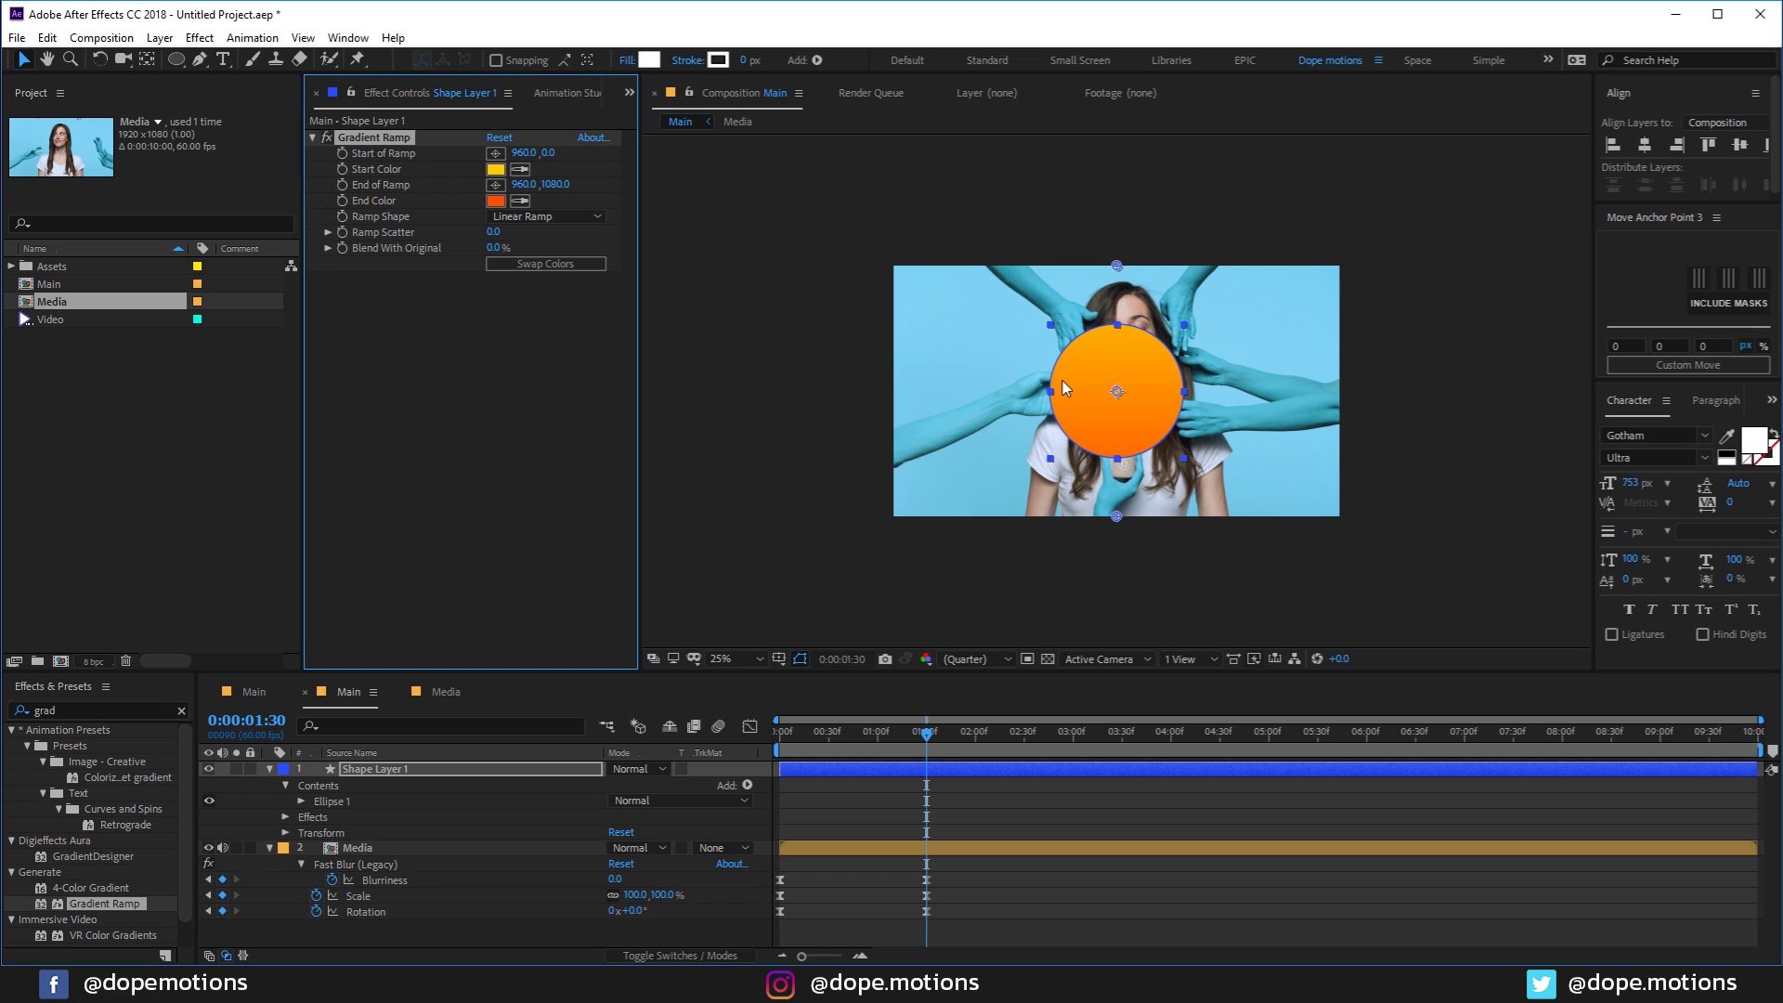
drag(1117, 516, 1345, 526)
drag(1117, 268, 894, 267)
key(period)
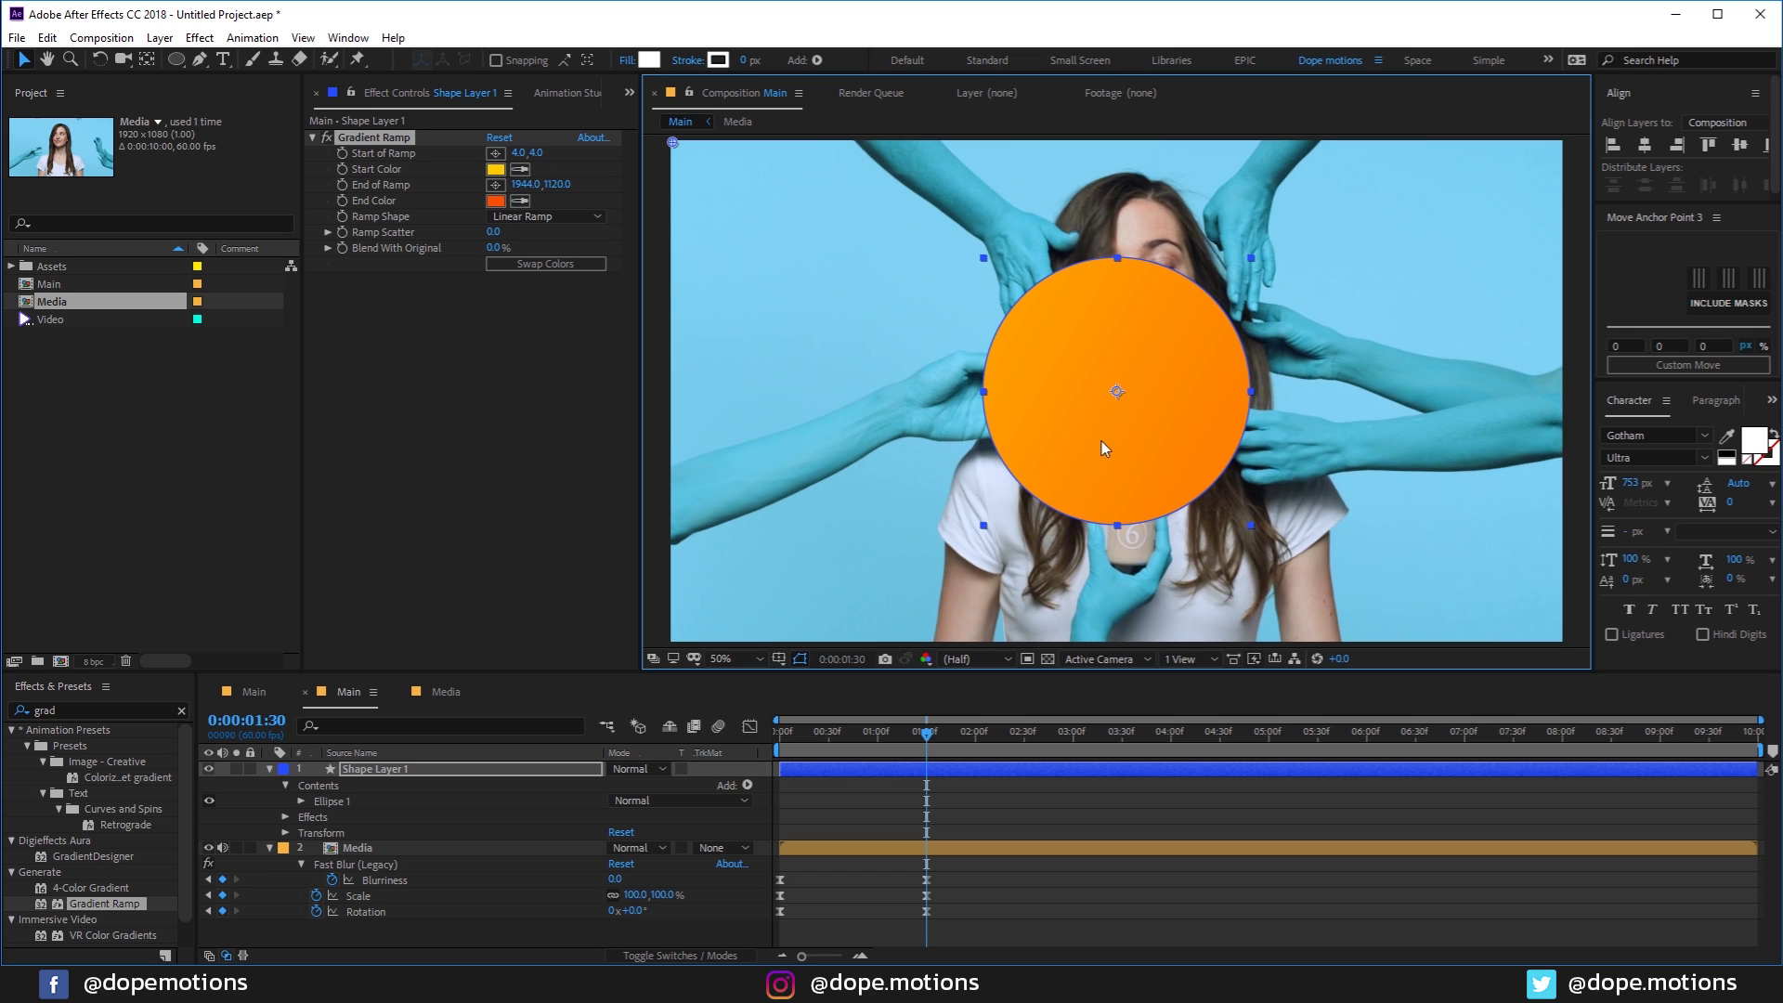
Step: Rename the shape layer to "Circle"
click(381, 772)
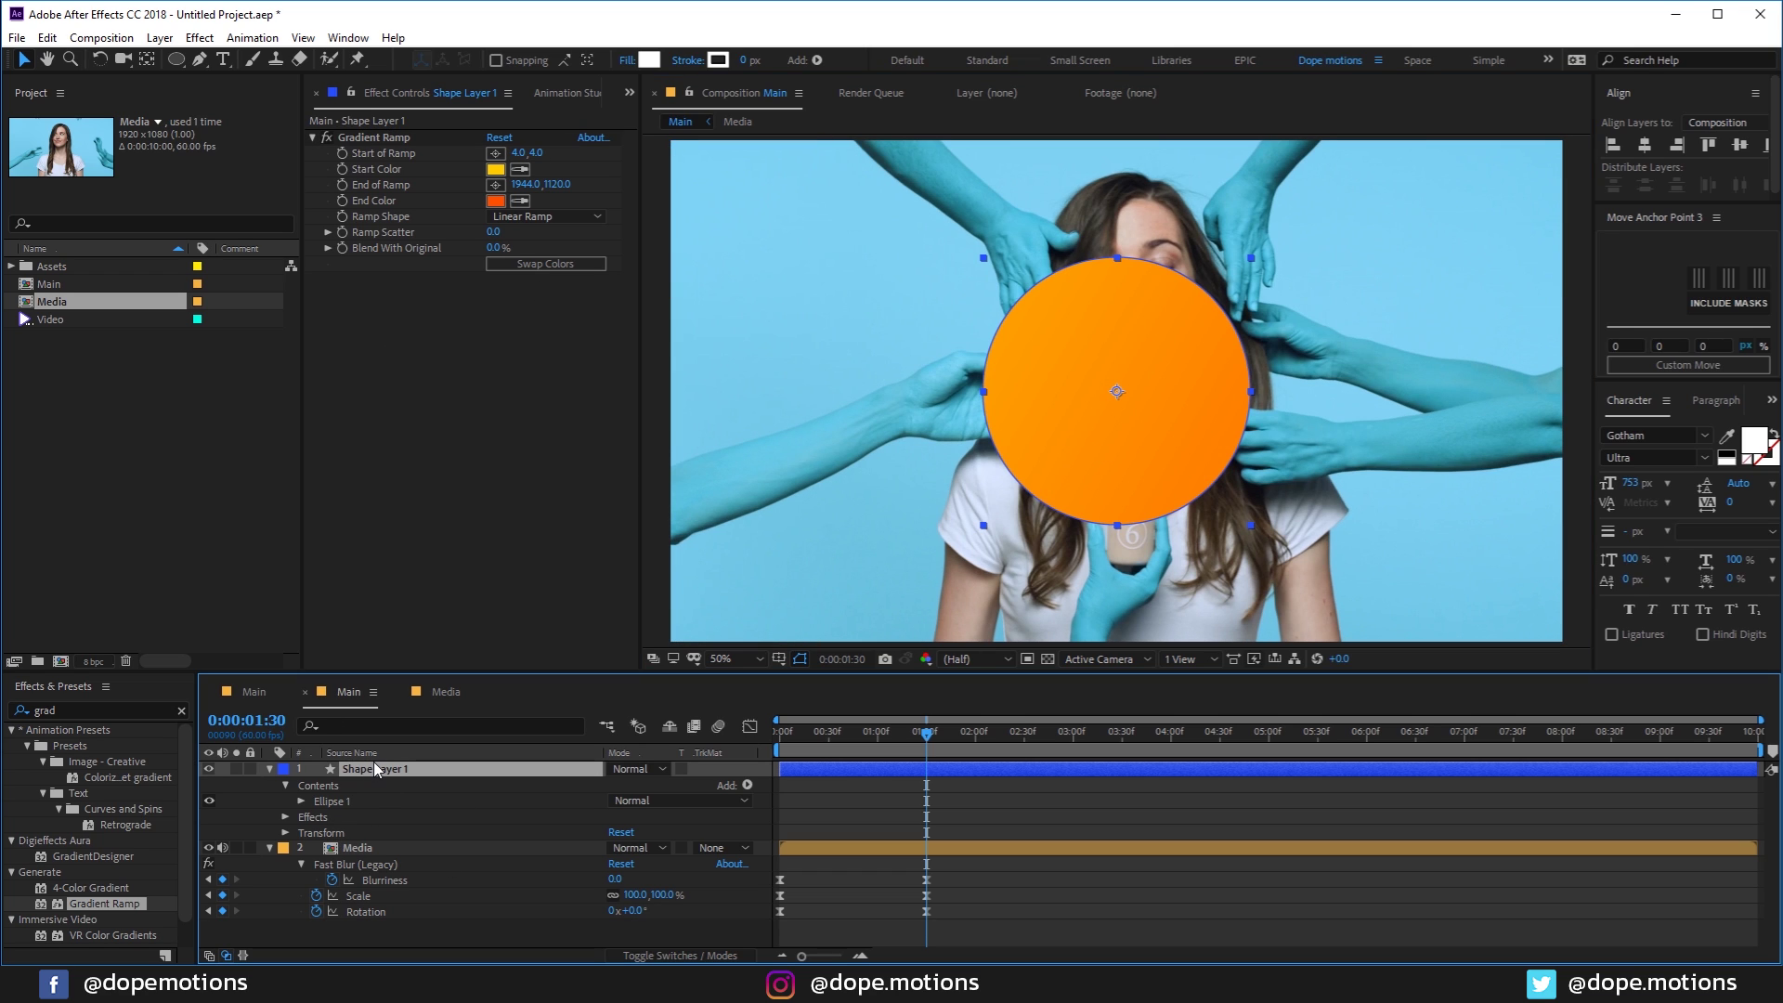
key(Return)
text(C)
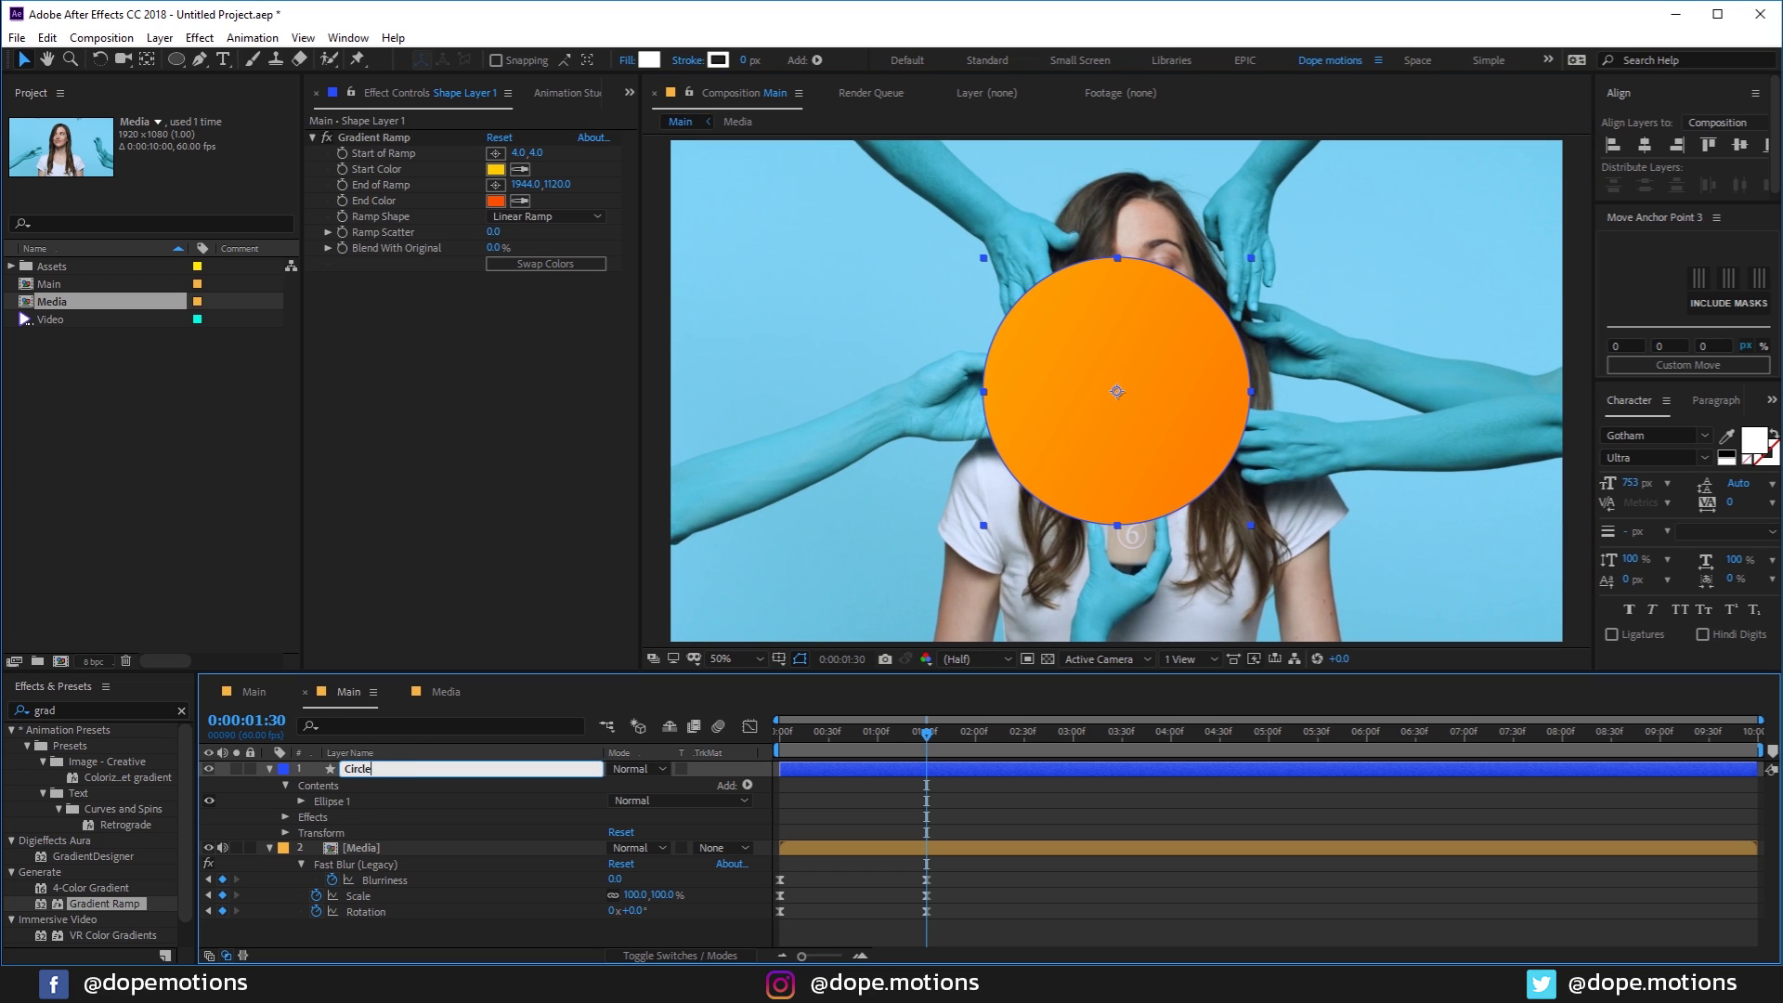
text(ircle)
key(Return)
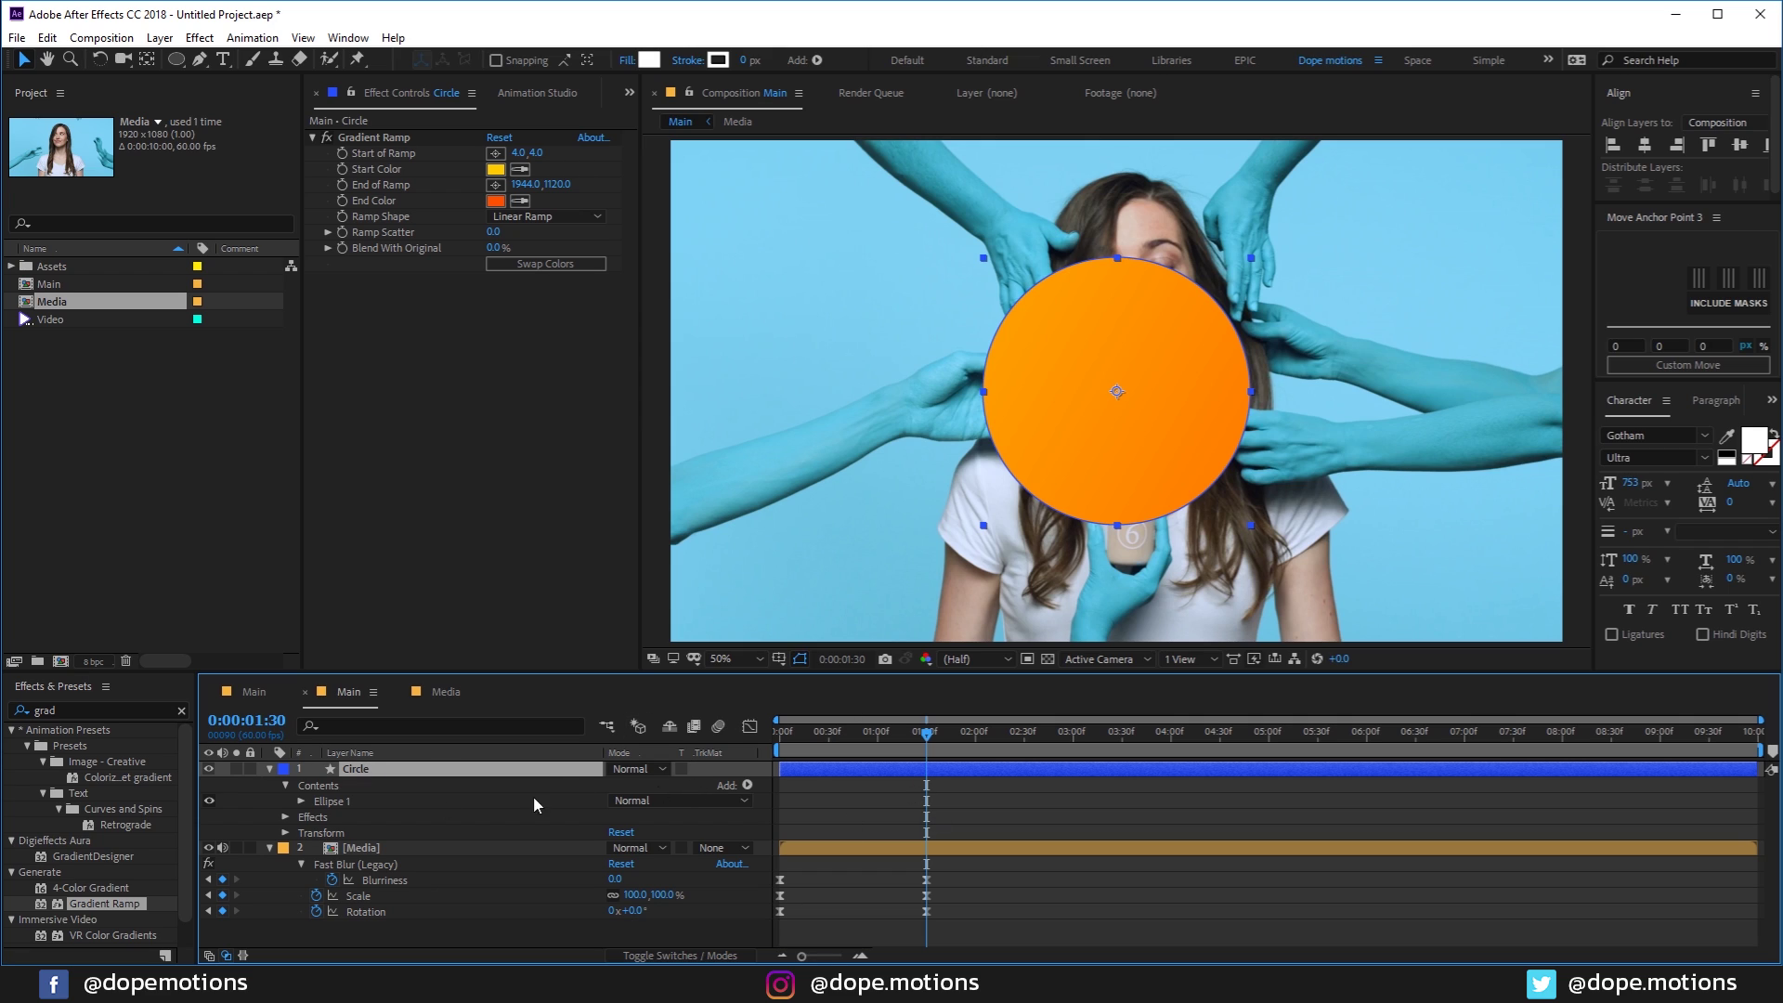
Step: Keyframe the ellipse path's Size at 0:00:01:30, and set it to 2267 at 0:00:00:00 so the circle covers the whole frame
click(300, 803)
click(318, 817)
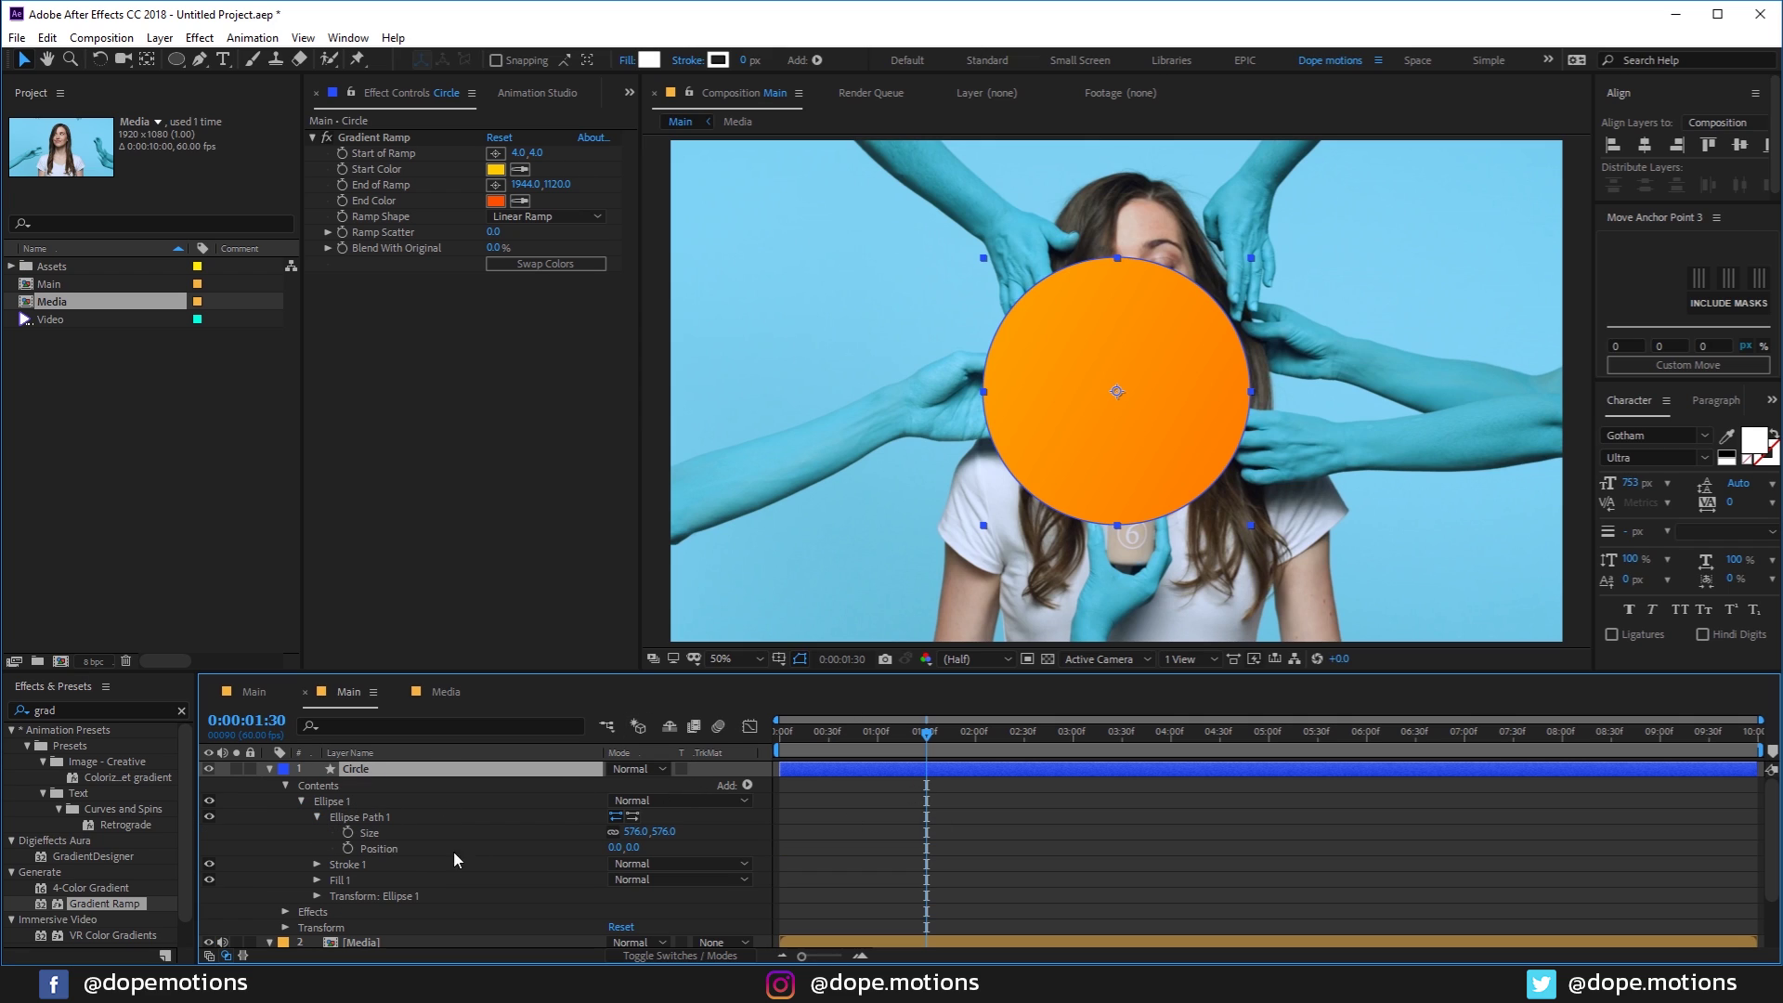
click(347, 833)
drag(926, 734, 750, 755)
drag(639, 831, 1774, 613)
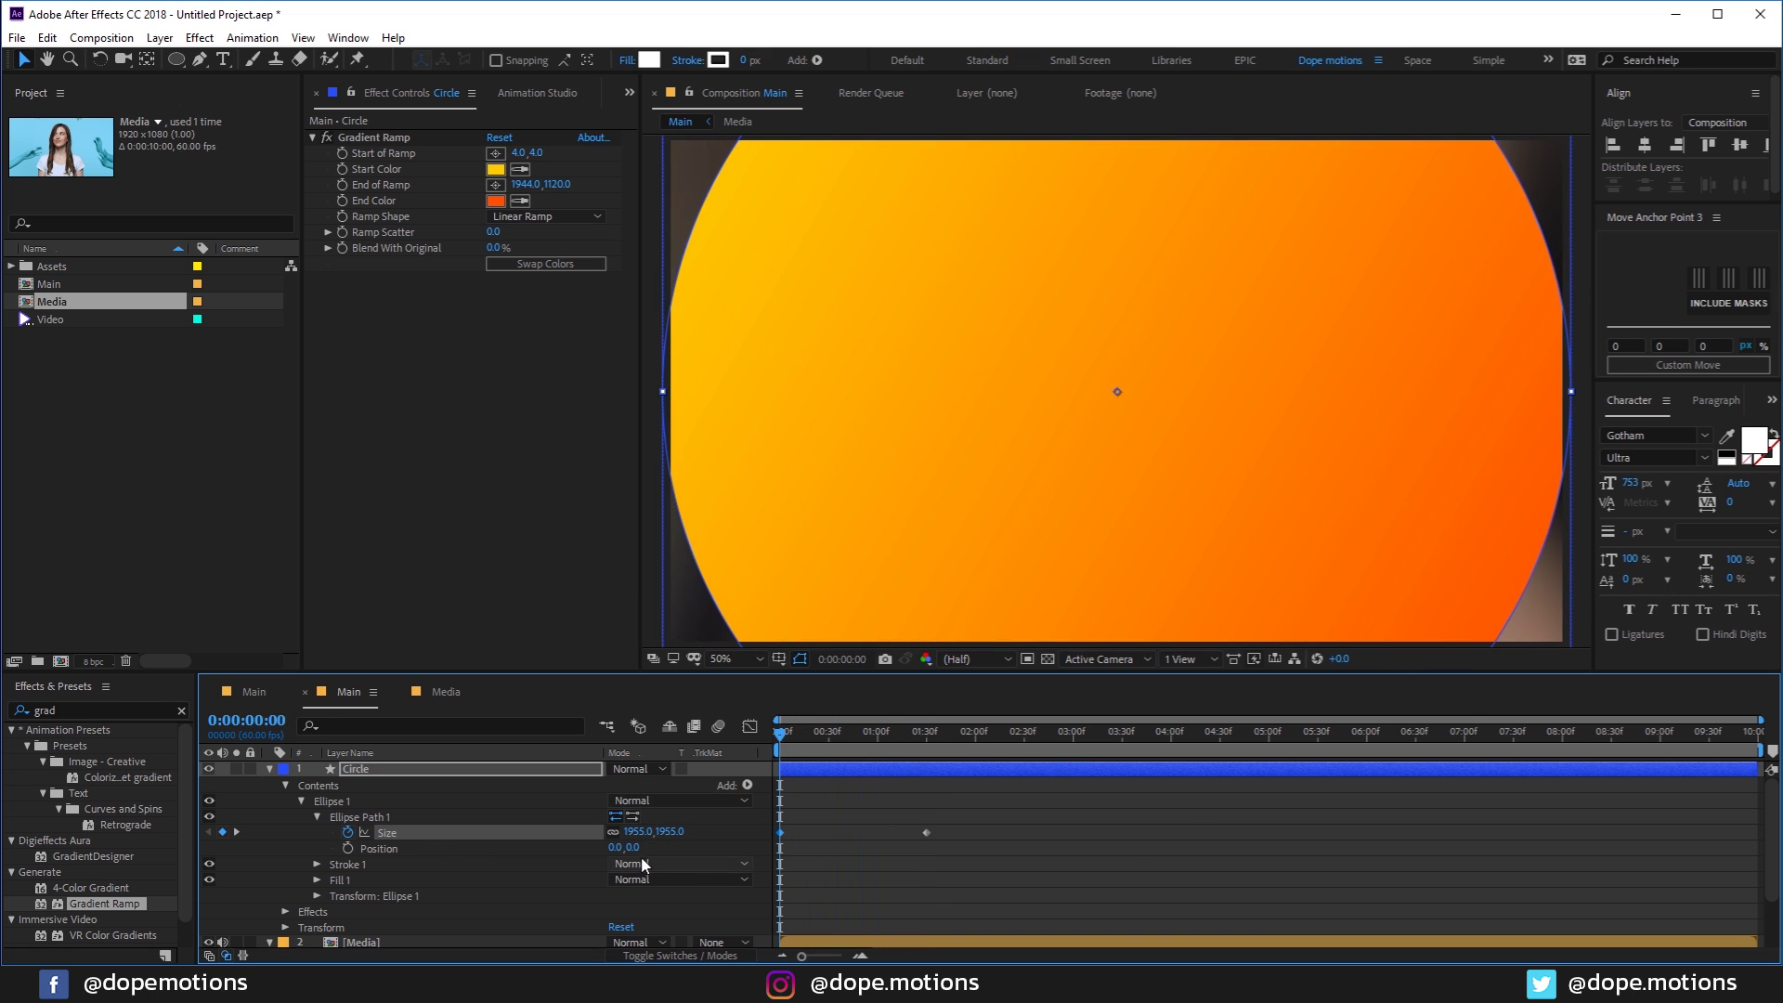
drag(883, 800, 924, 800)
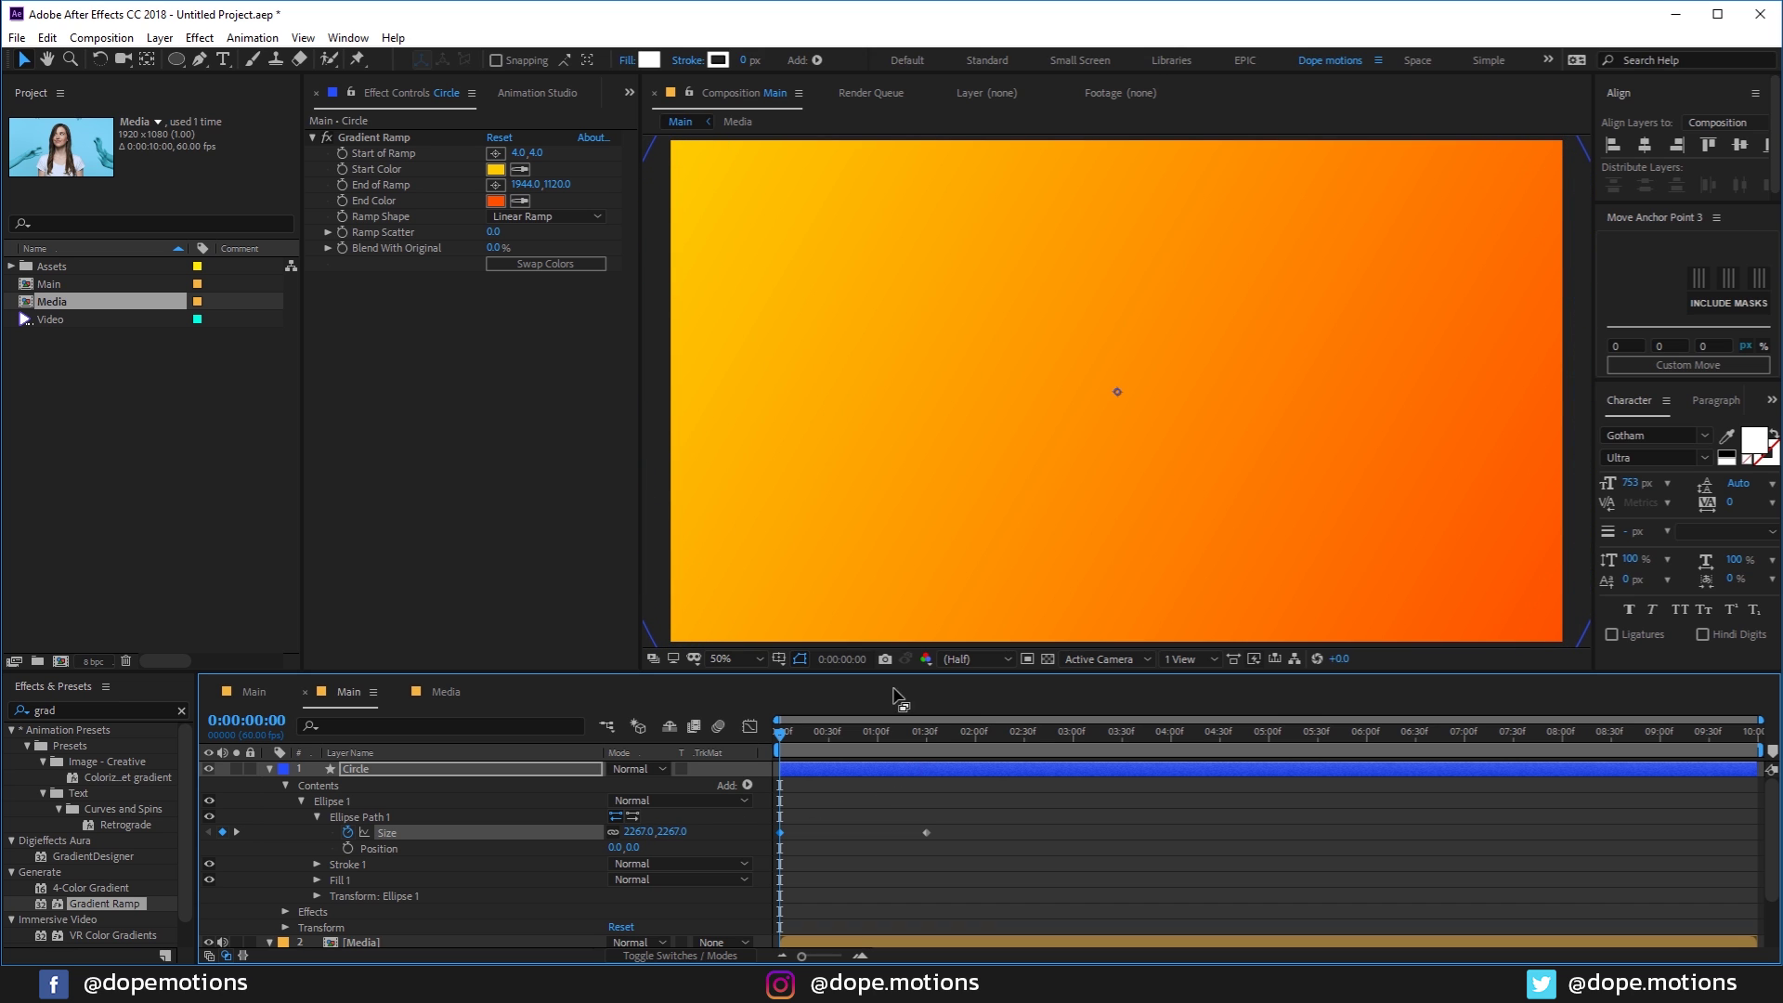
Step: Move the circle's ending Size keyframe to 0:00:02:00 and its starting Size keyframe to 0:00:01:00
drag(795, 741, 887, 738)
key(shift+Page_Down)
key(shift+Page_Down)
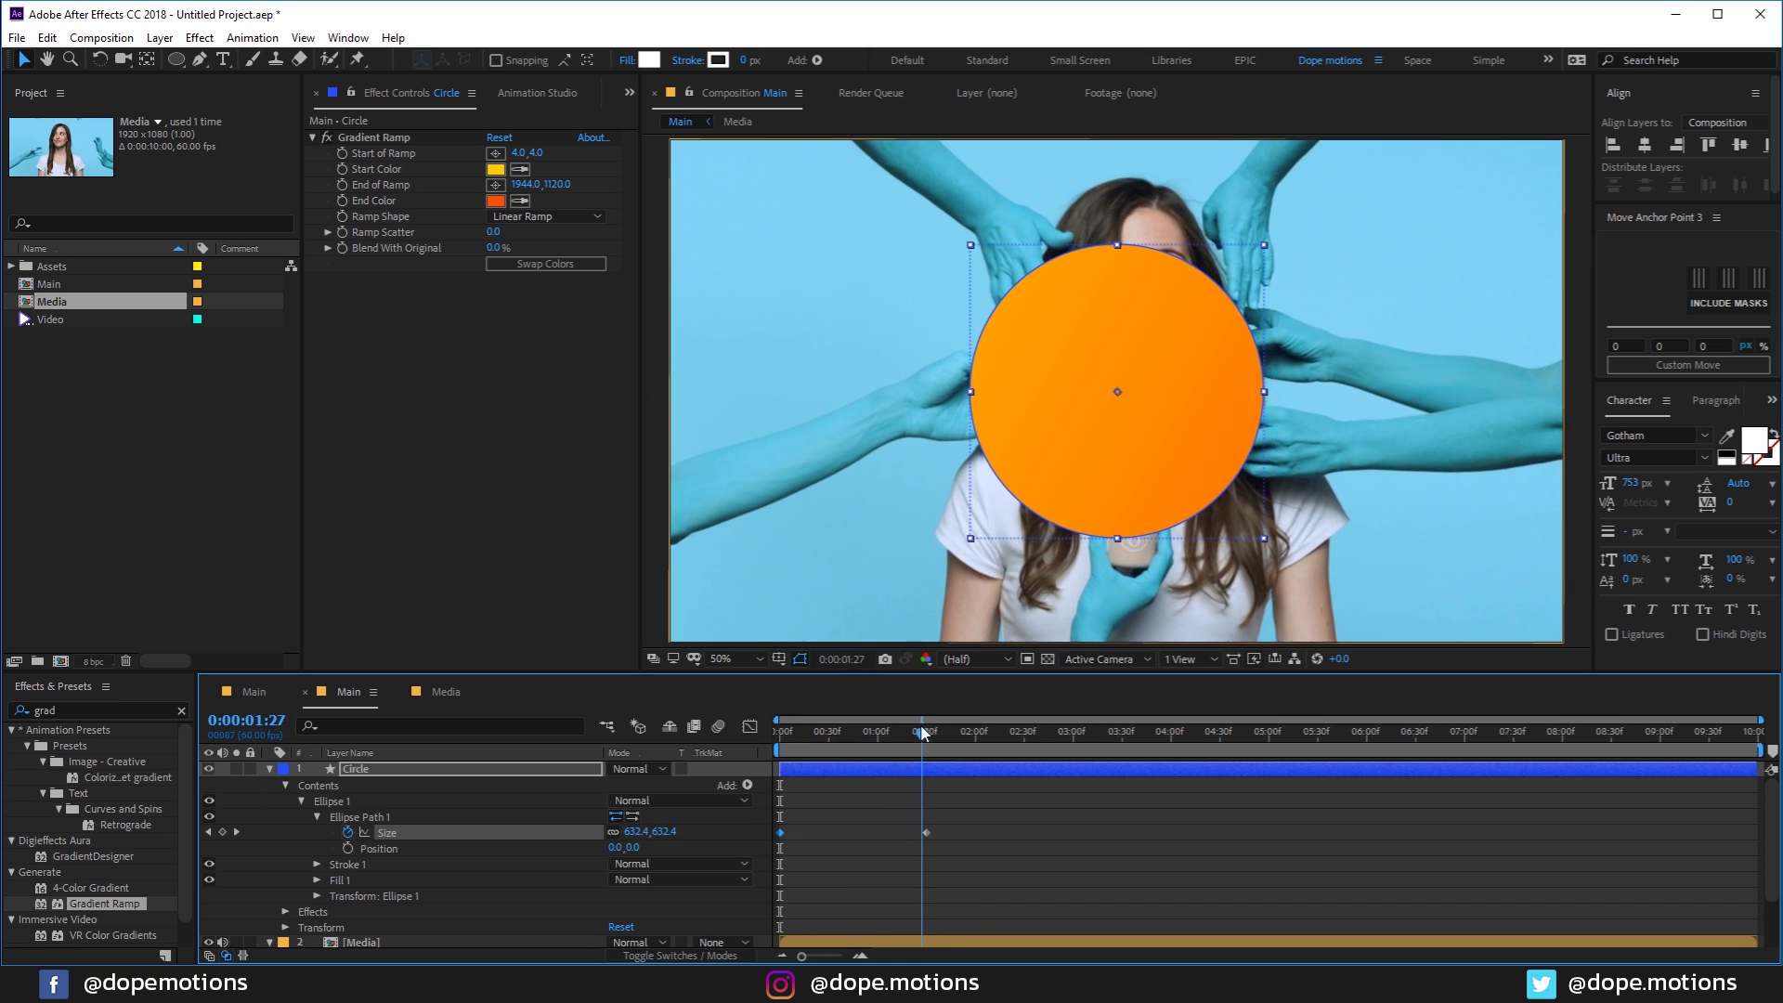
scroll(939, 814, up, 3)
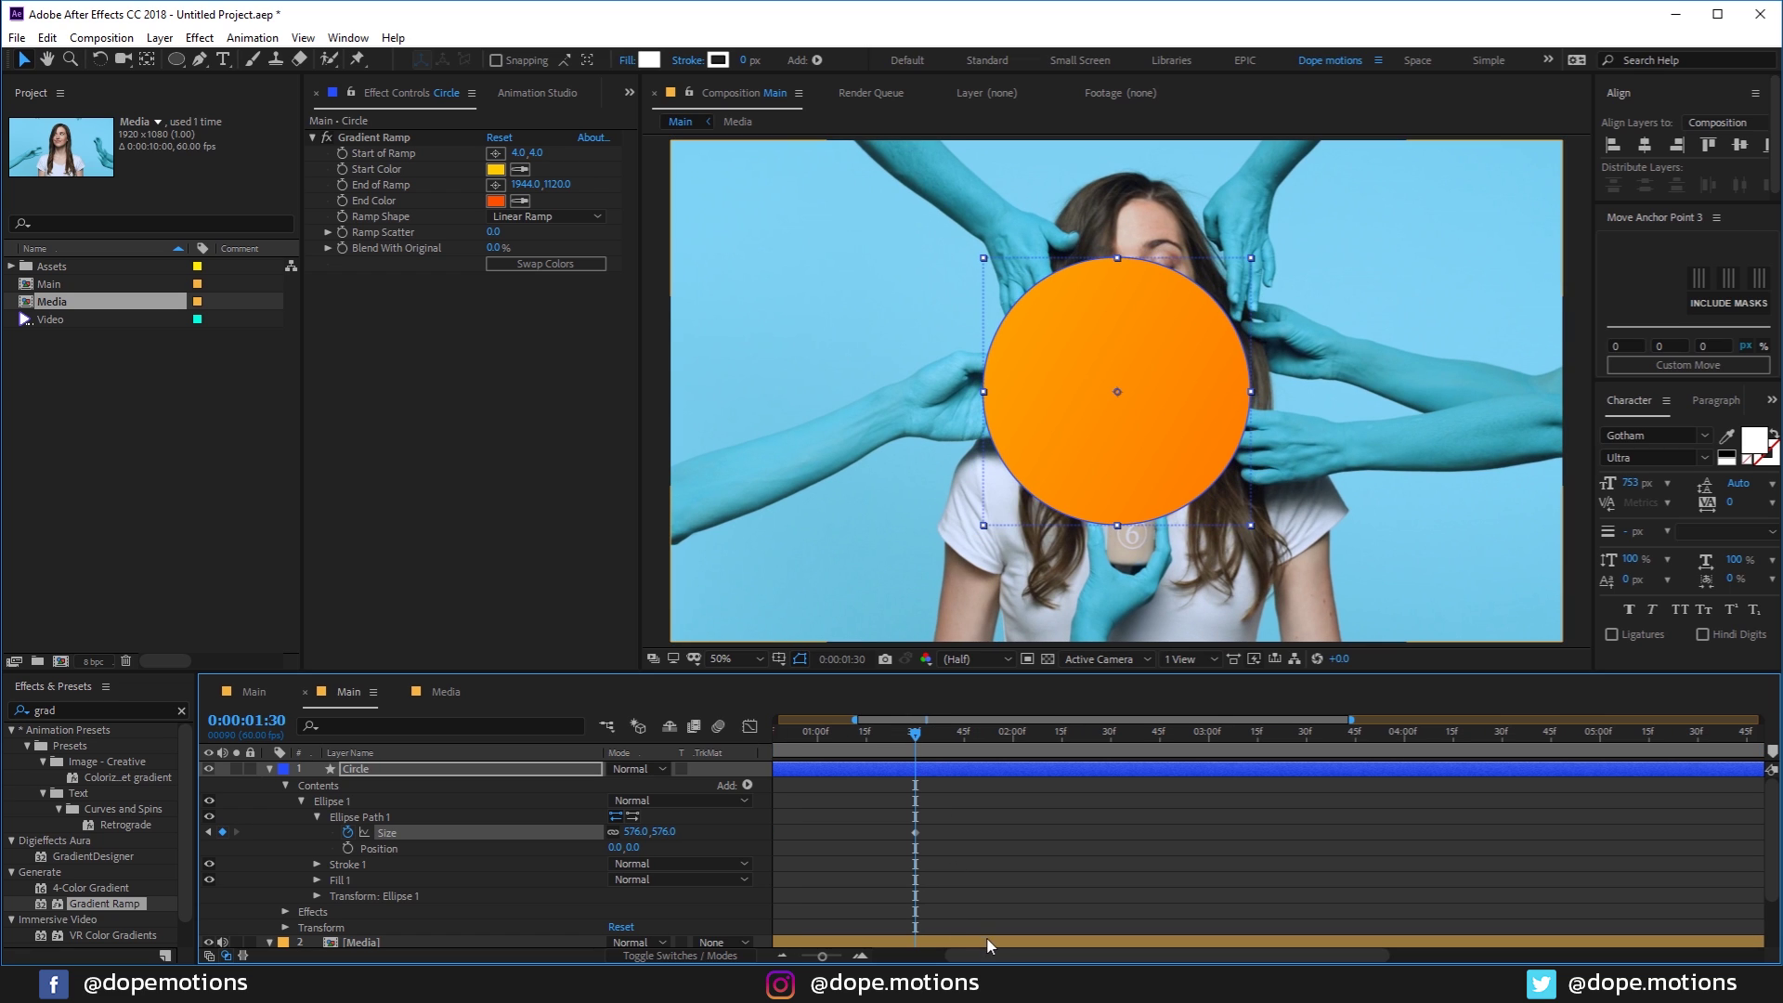
drag(1059, 732, 1170, 733)
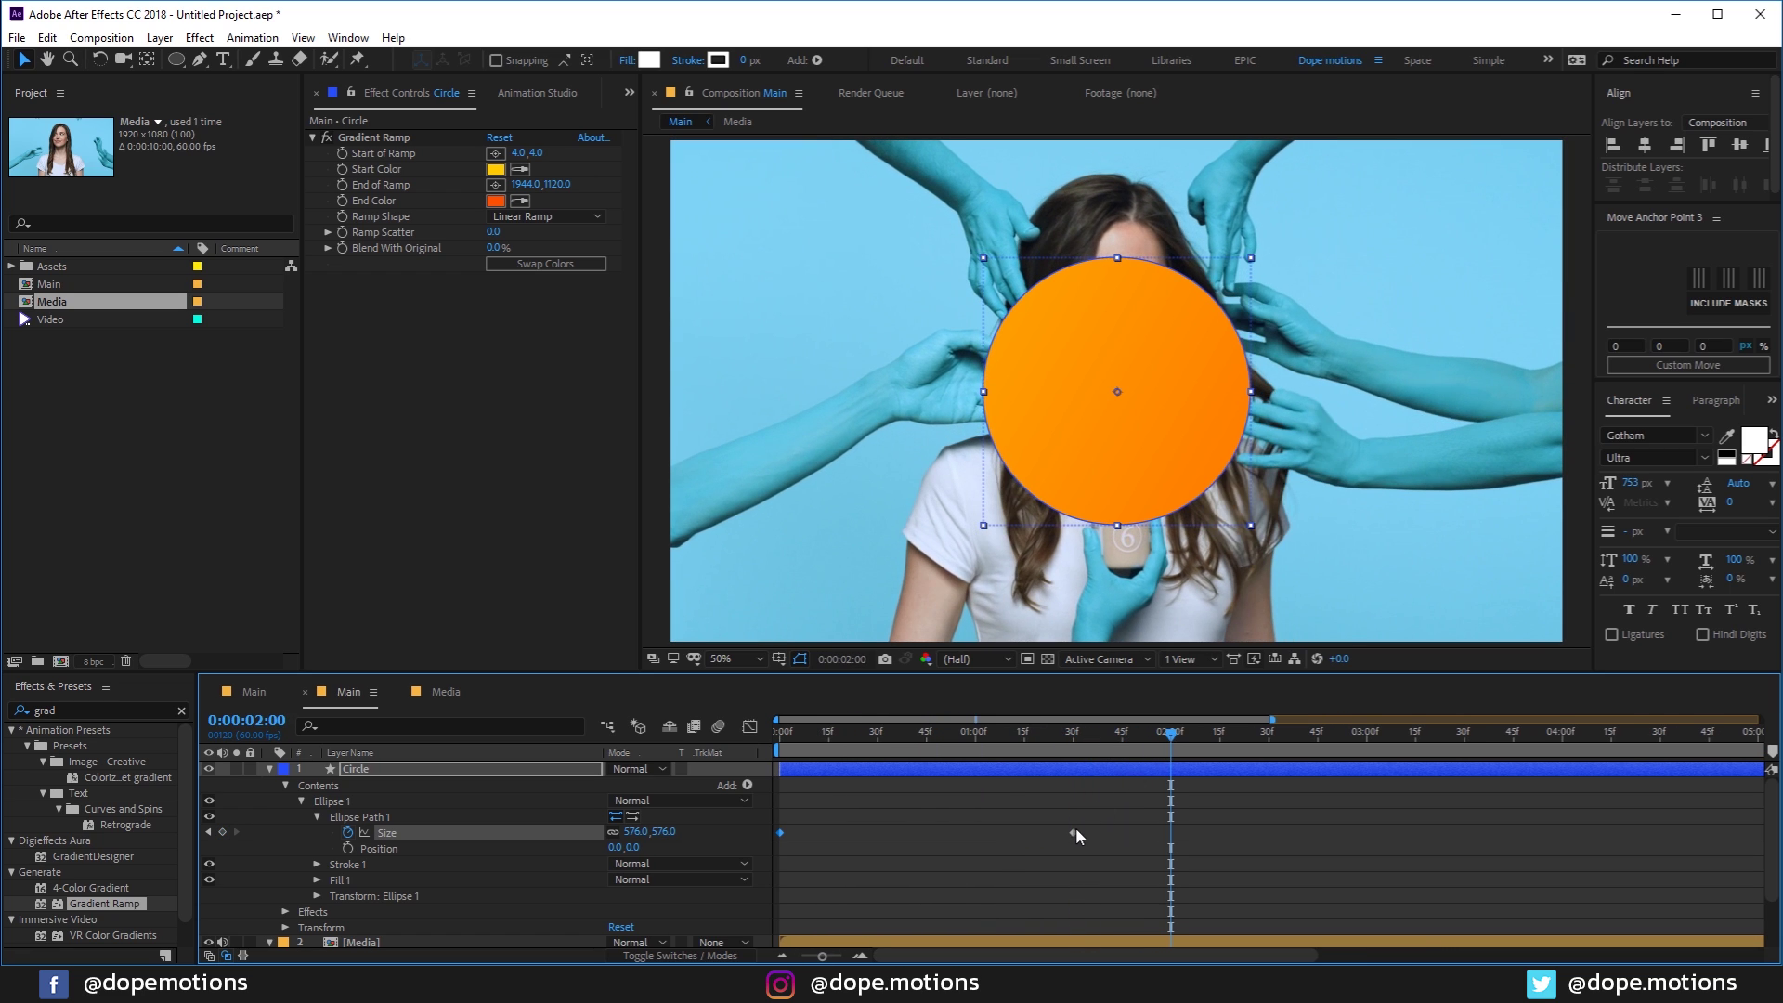
drag(857, 751, 977, 752)
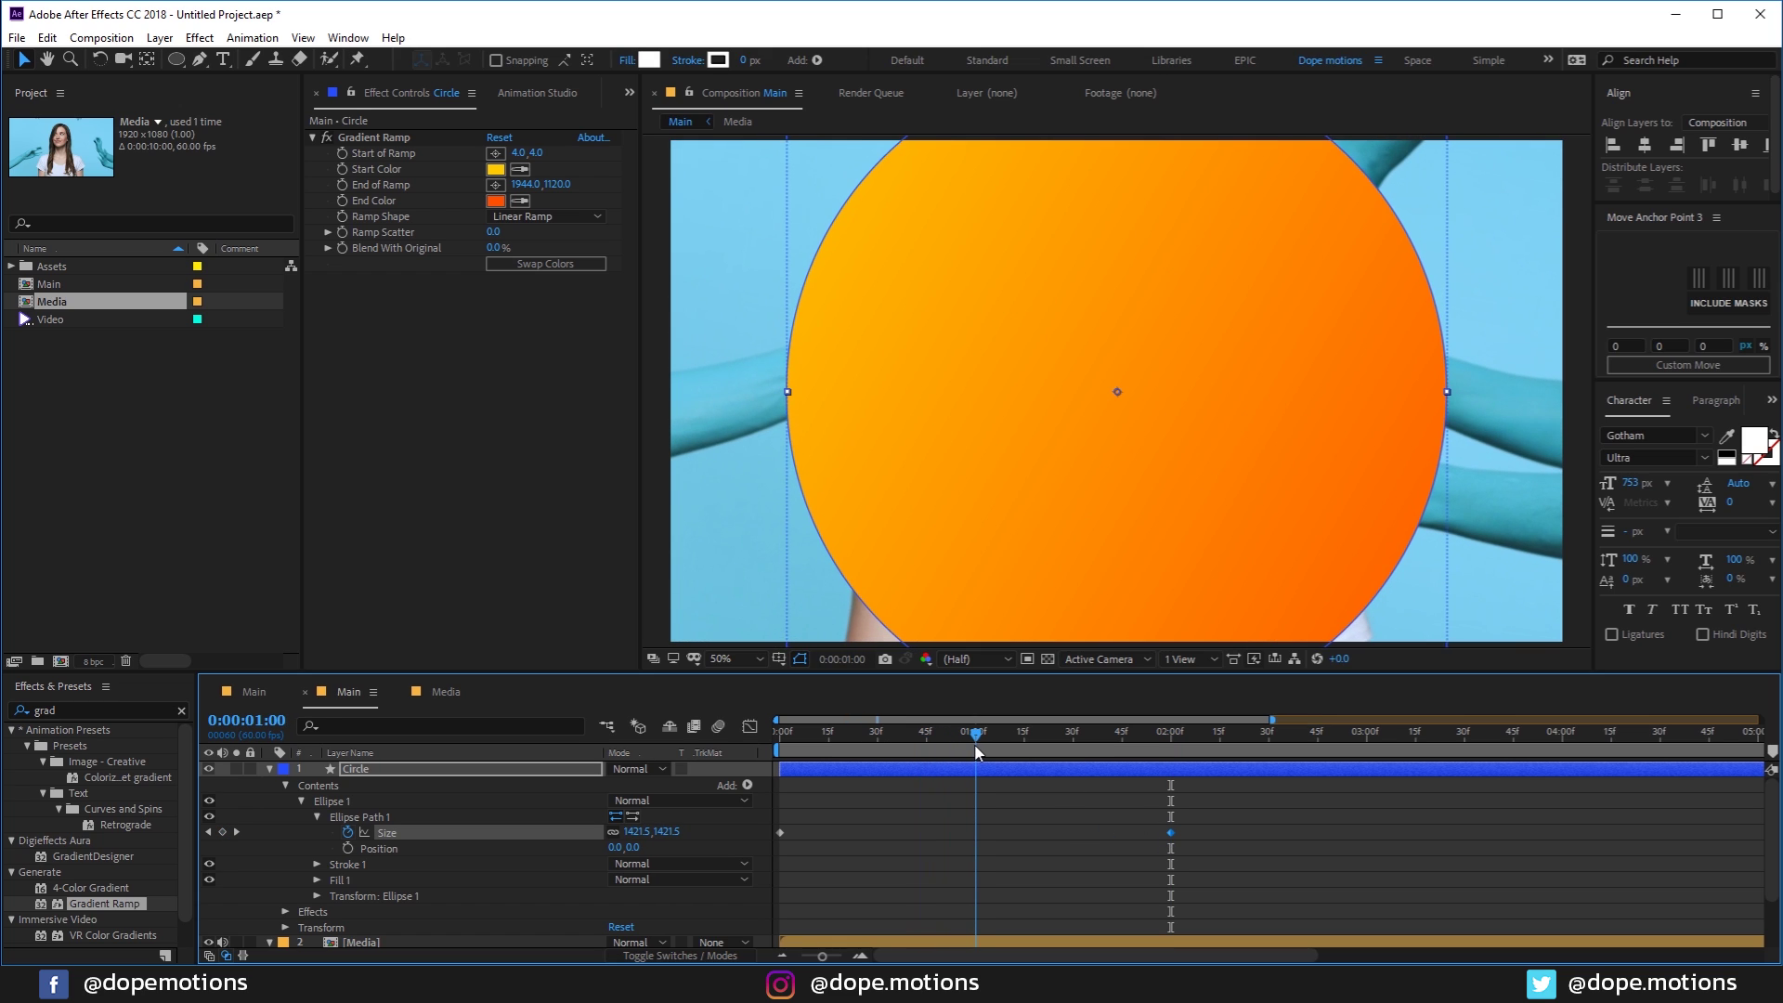
drag(782, 833, 961, 837)
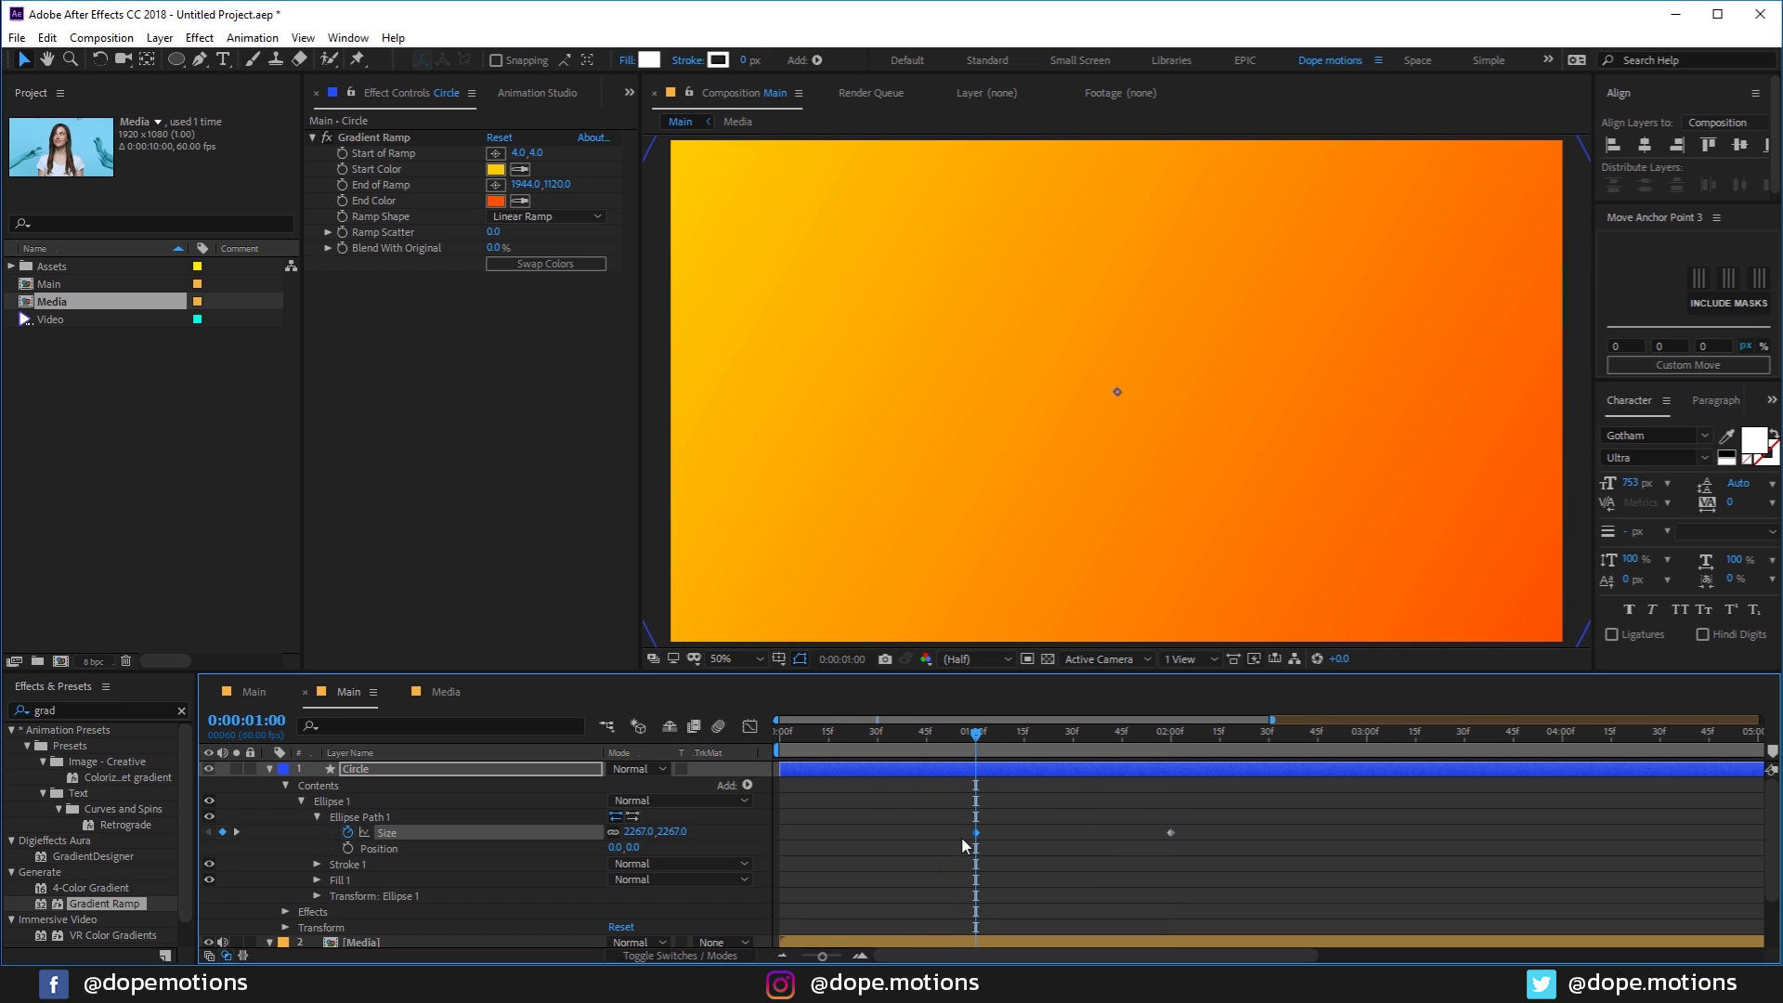
Step: Review the timing in the other Main composition and in the Media composition, and return to the Main composition being edited
drag(984, 740, 950, 795)
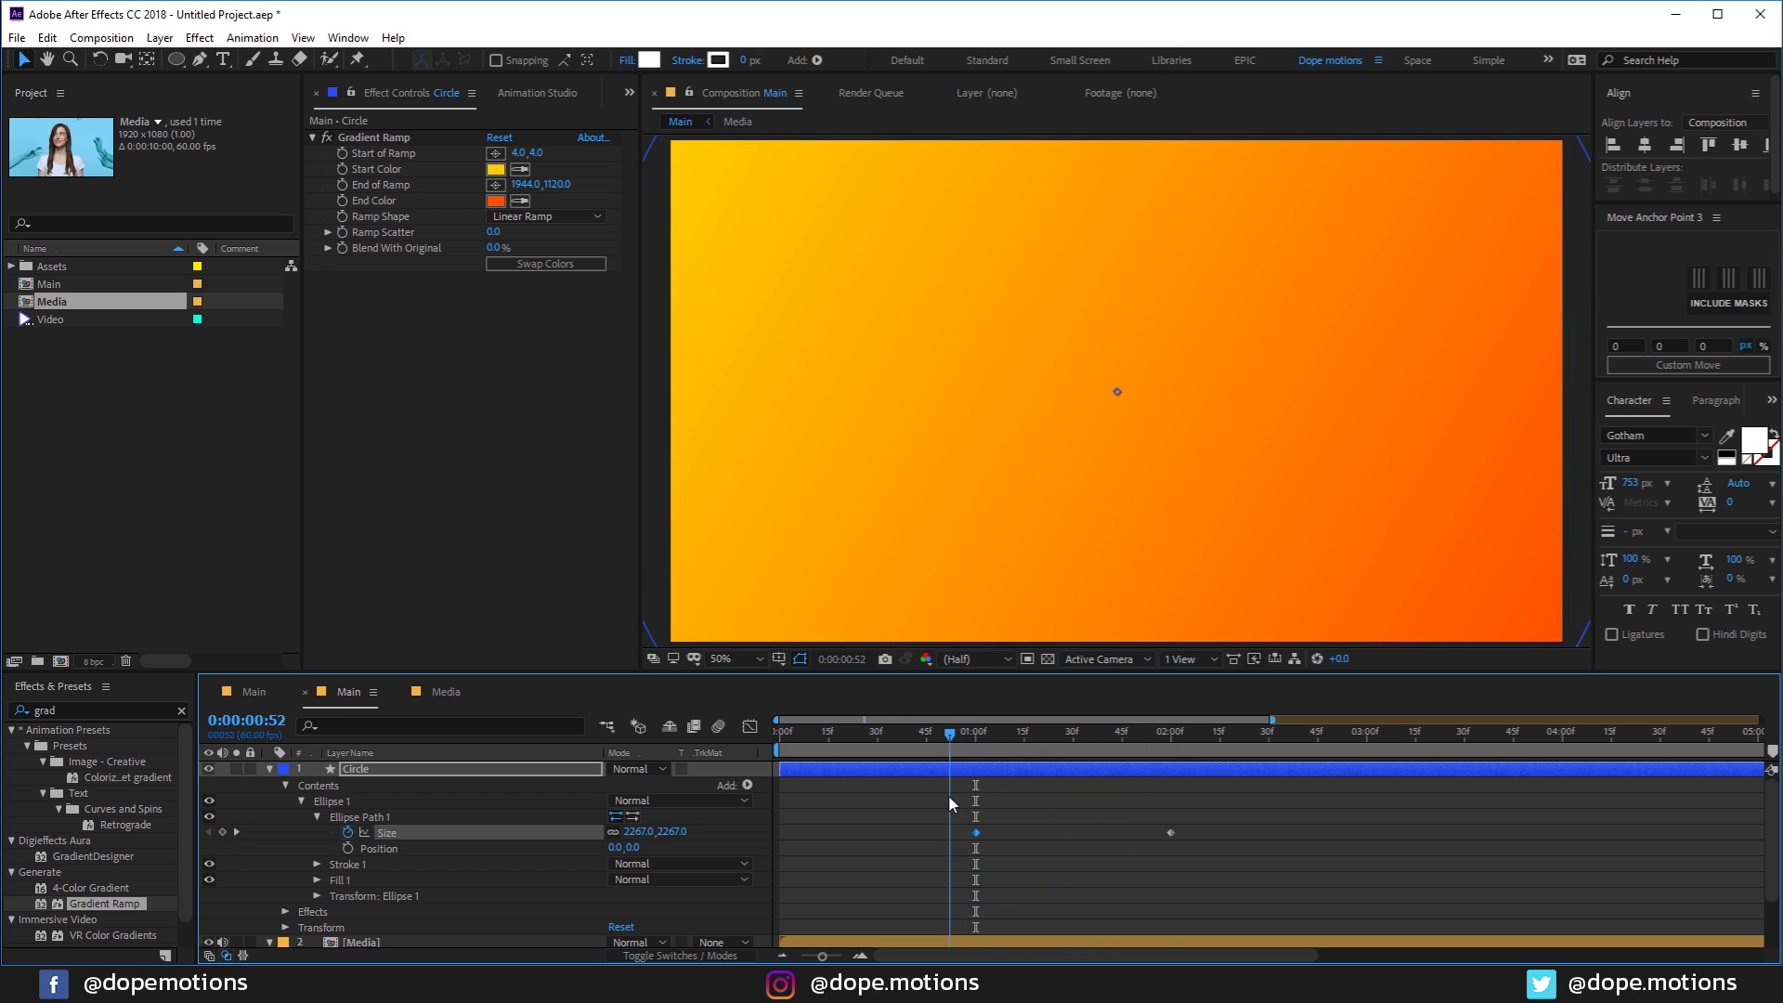
click(246, 690)
drag(962, 749, 1279, 792)
click(445, 692)
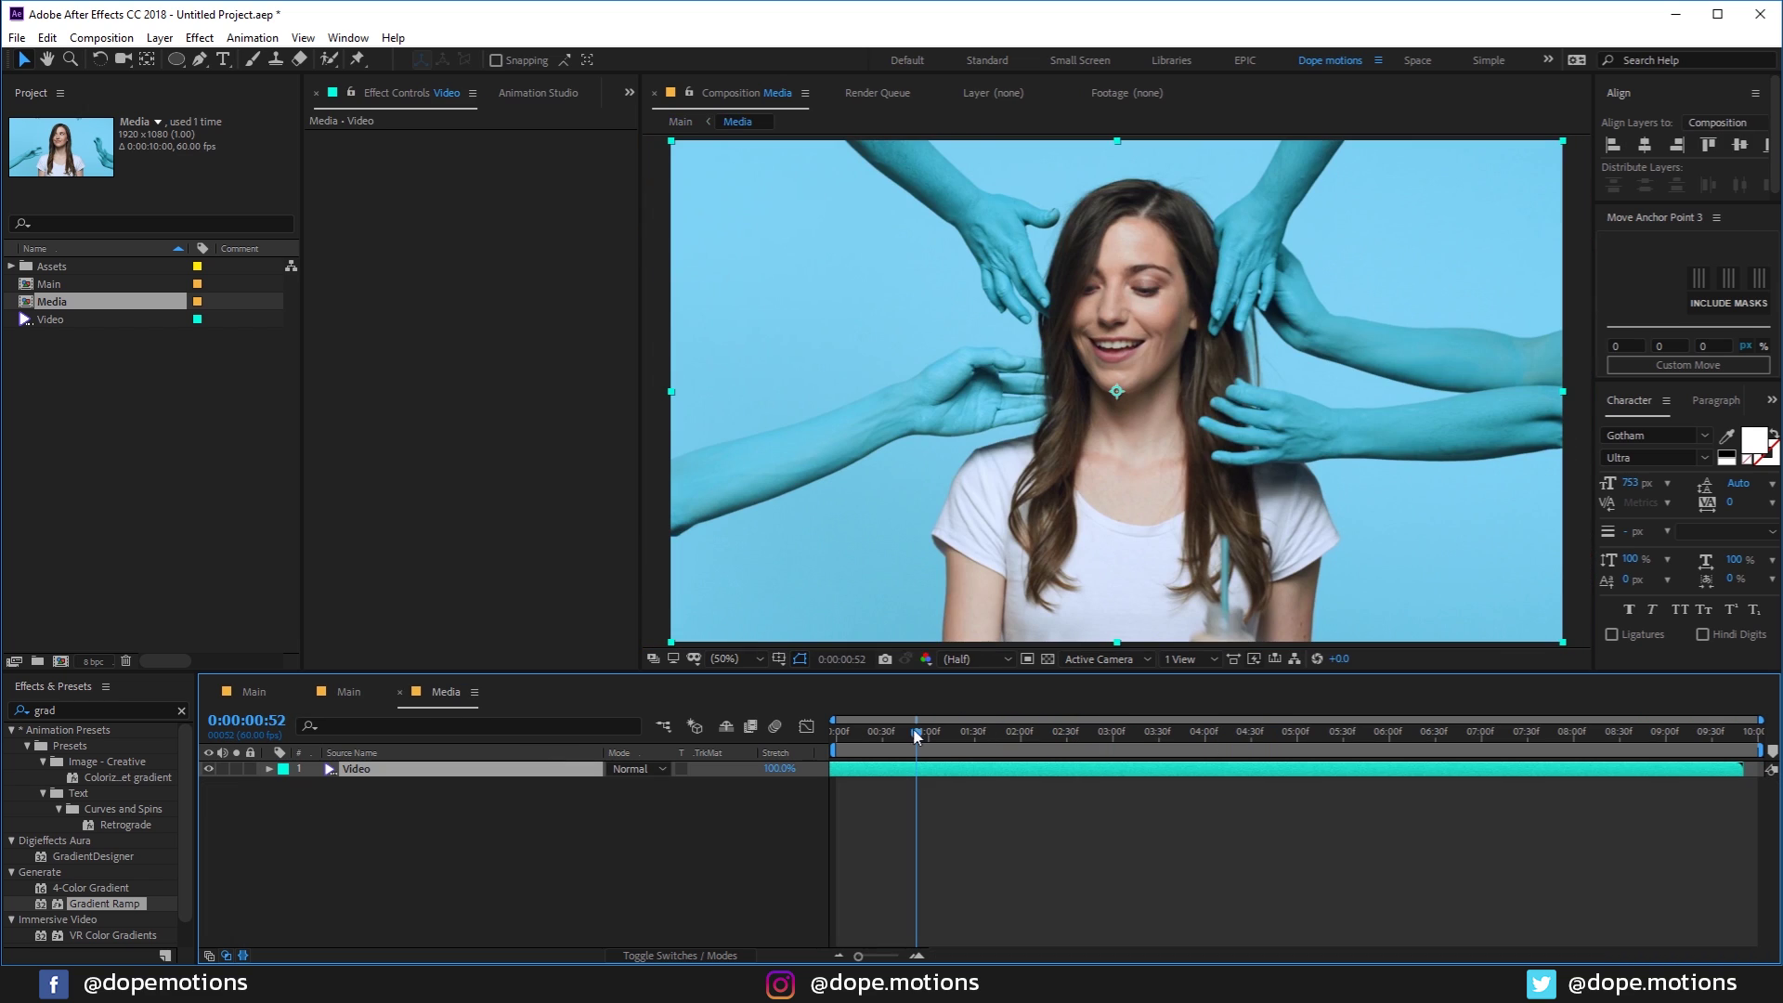
click(375, 697)
Step: Move the circle's first Size keyframe to 0:00:01:30 and the second to 0:00:02:30, and scrub through the shrinking motion
drag(963, 745, 1074, 751)
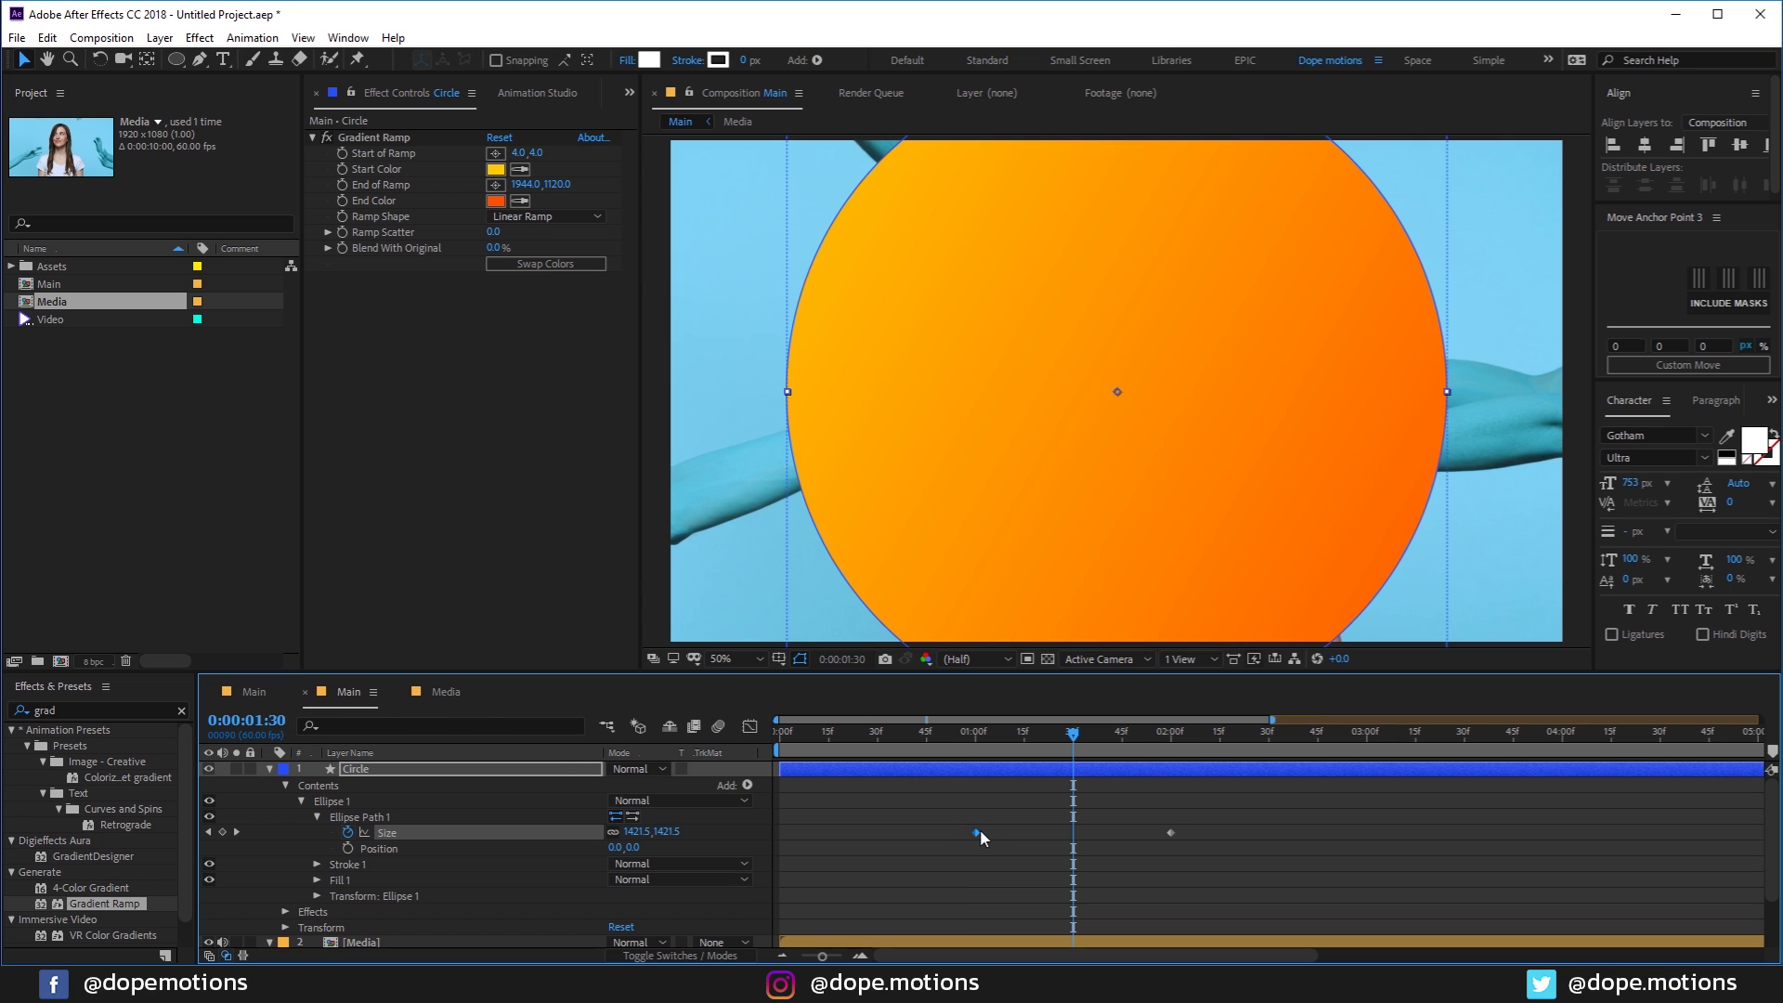
drag(975, 832, 1070, 831)
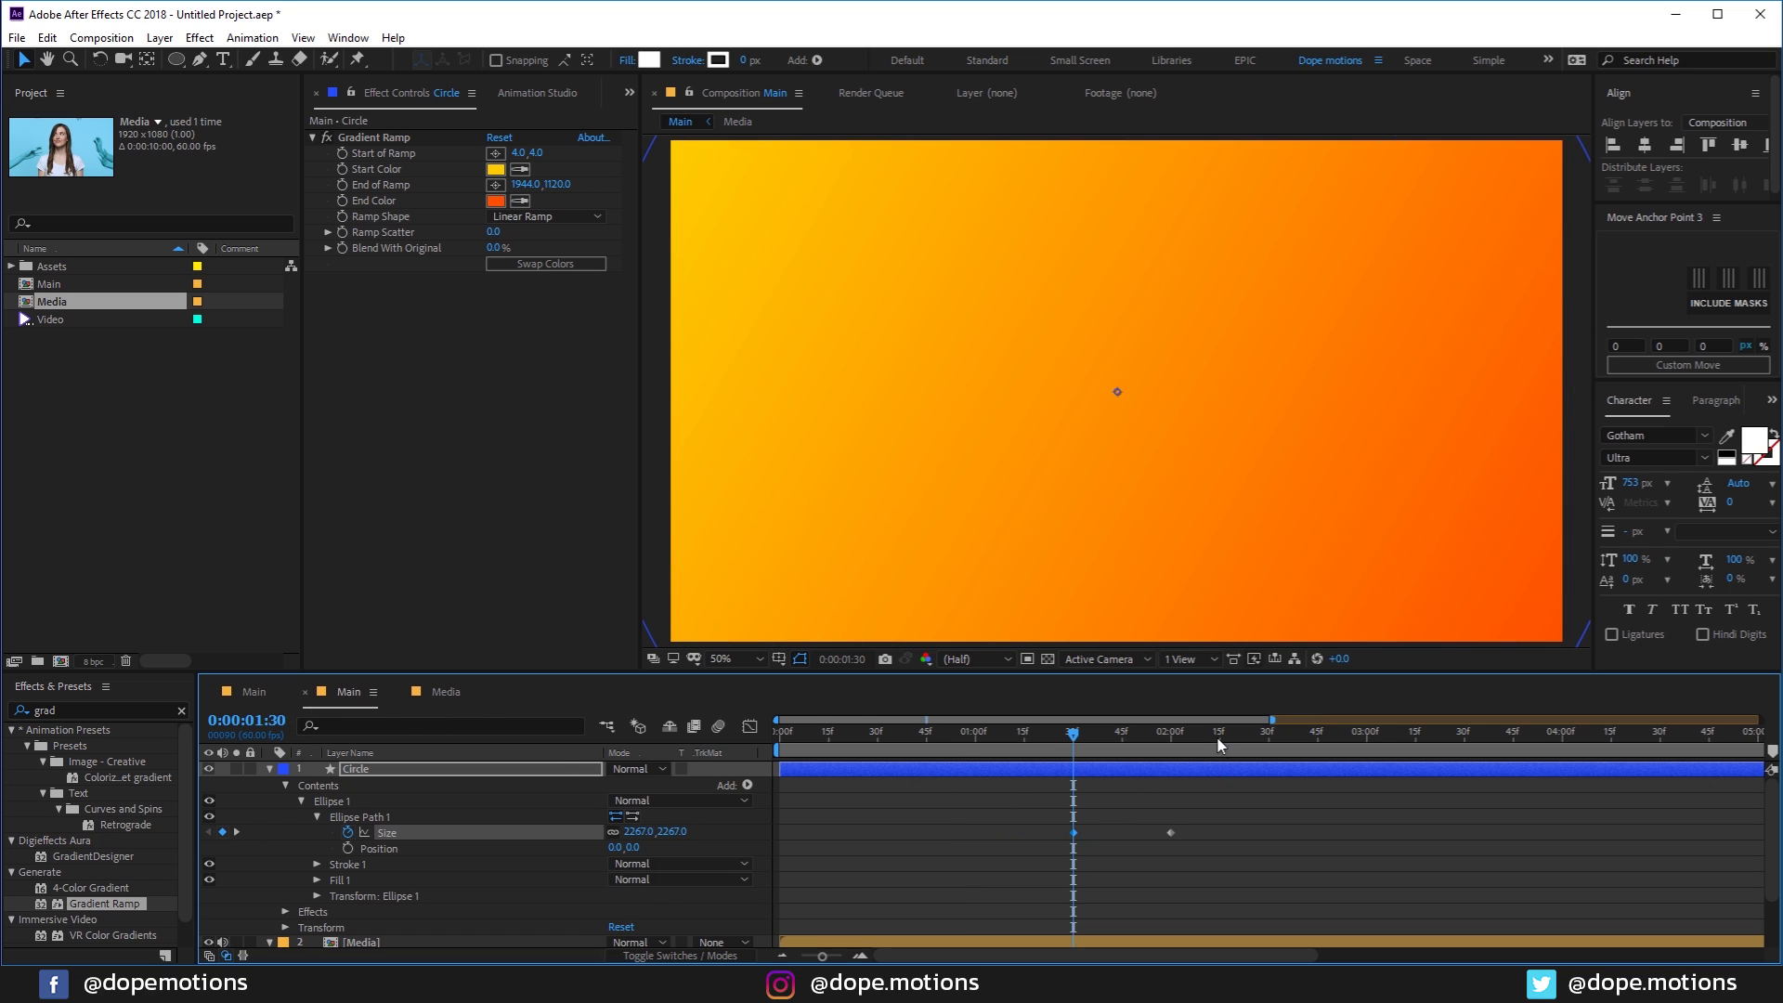
drag(1175, 746, 1268, 746)
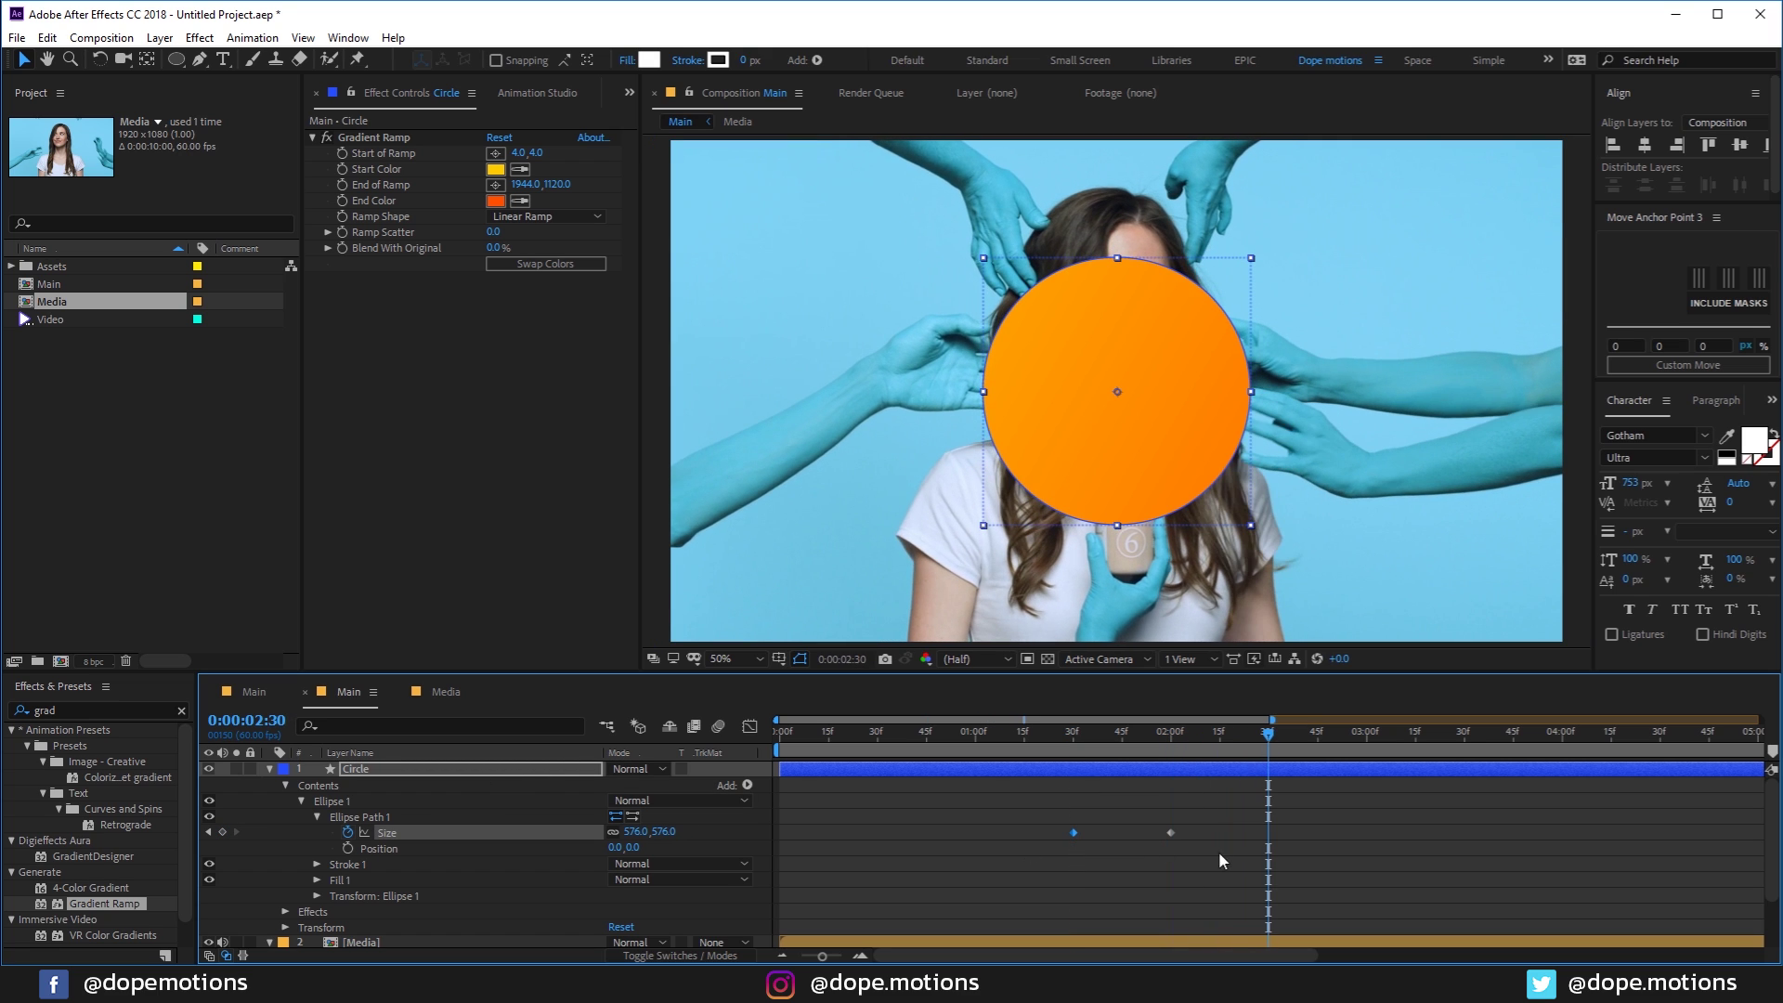
drag(1169, 833, 1268, 832)
click(1060, 746)
drag(1063, 752, 1102, 796)
Step: Reduce the Circle layer's opacity to 65%
click(378, 770)
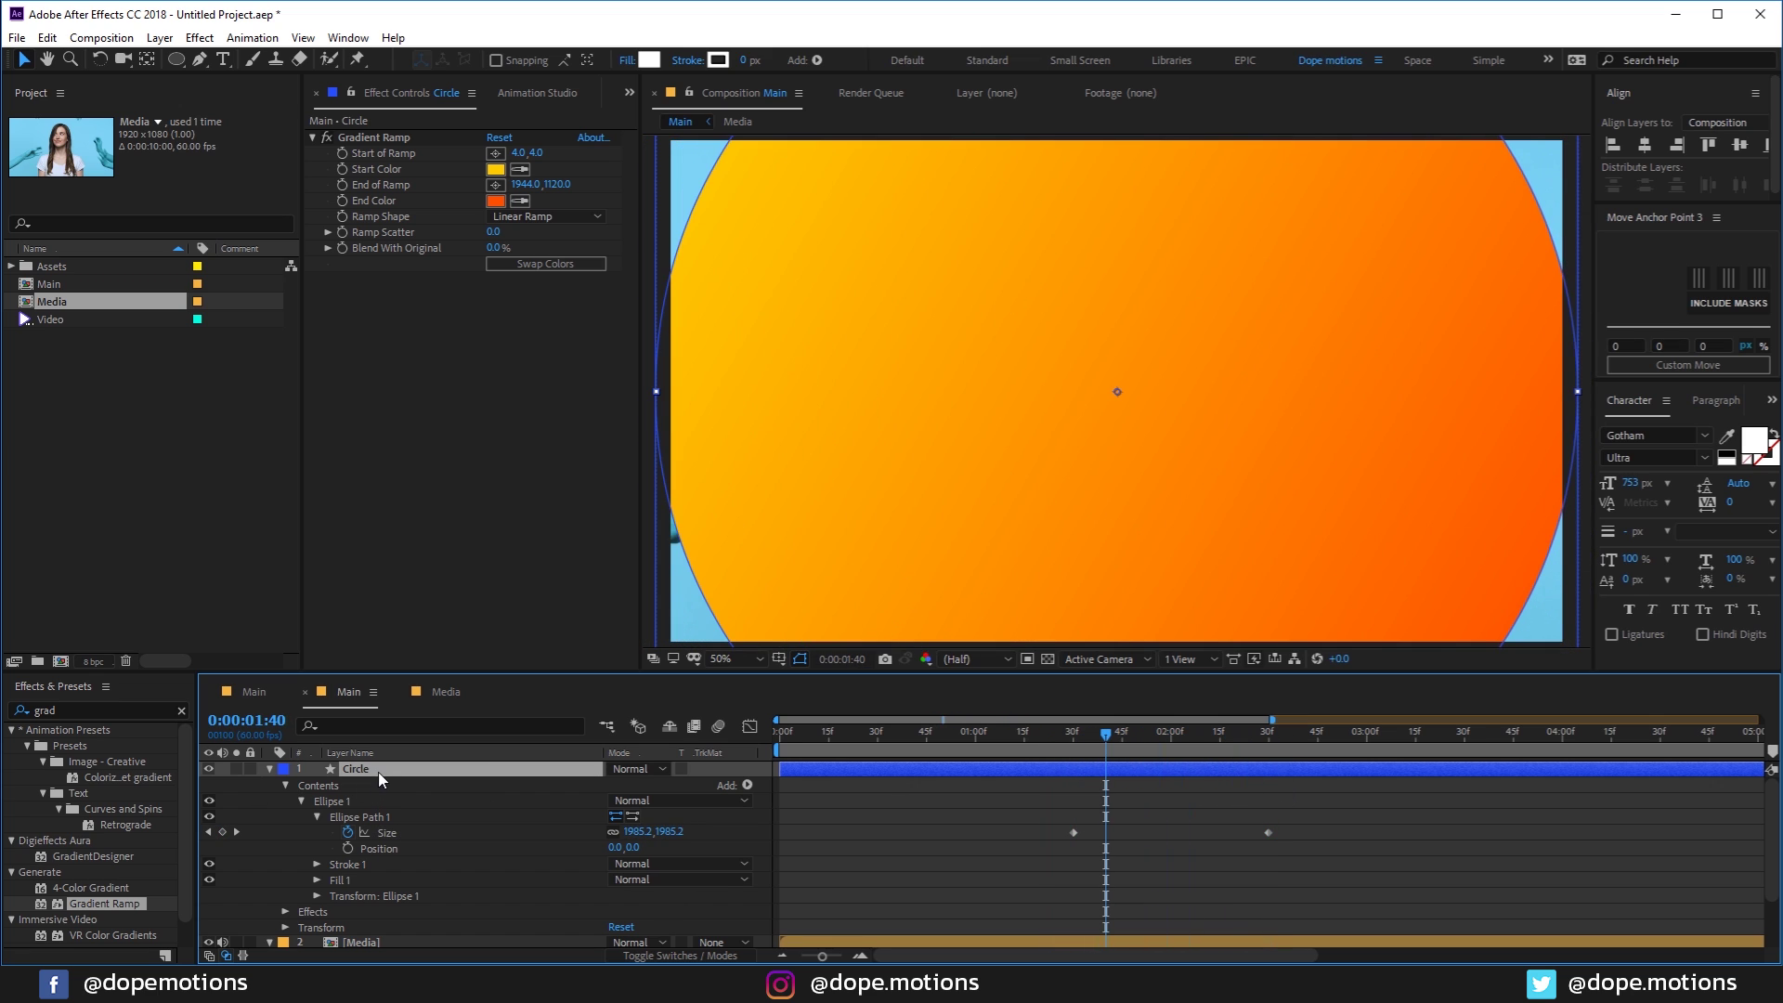
key(t)
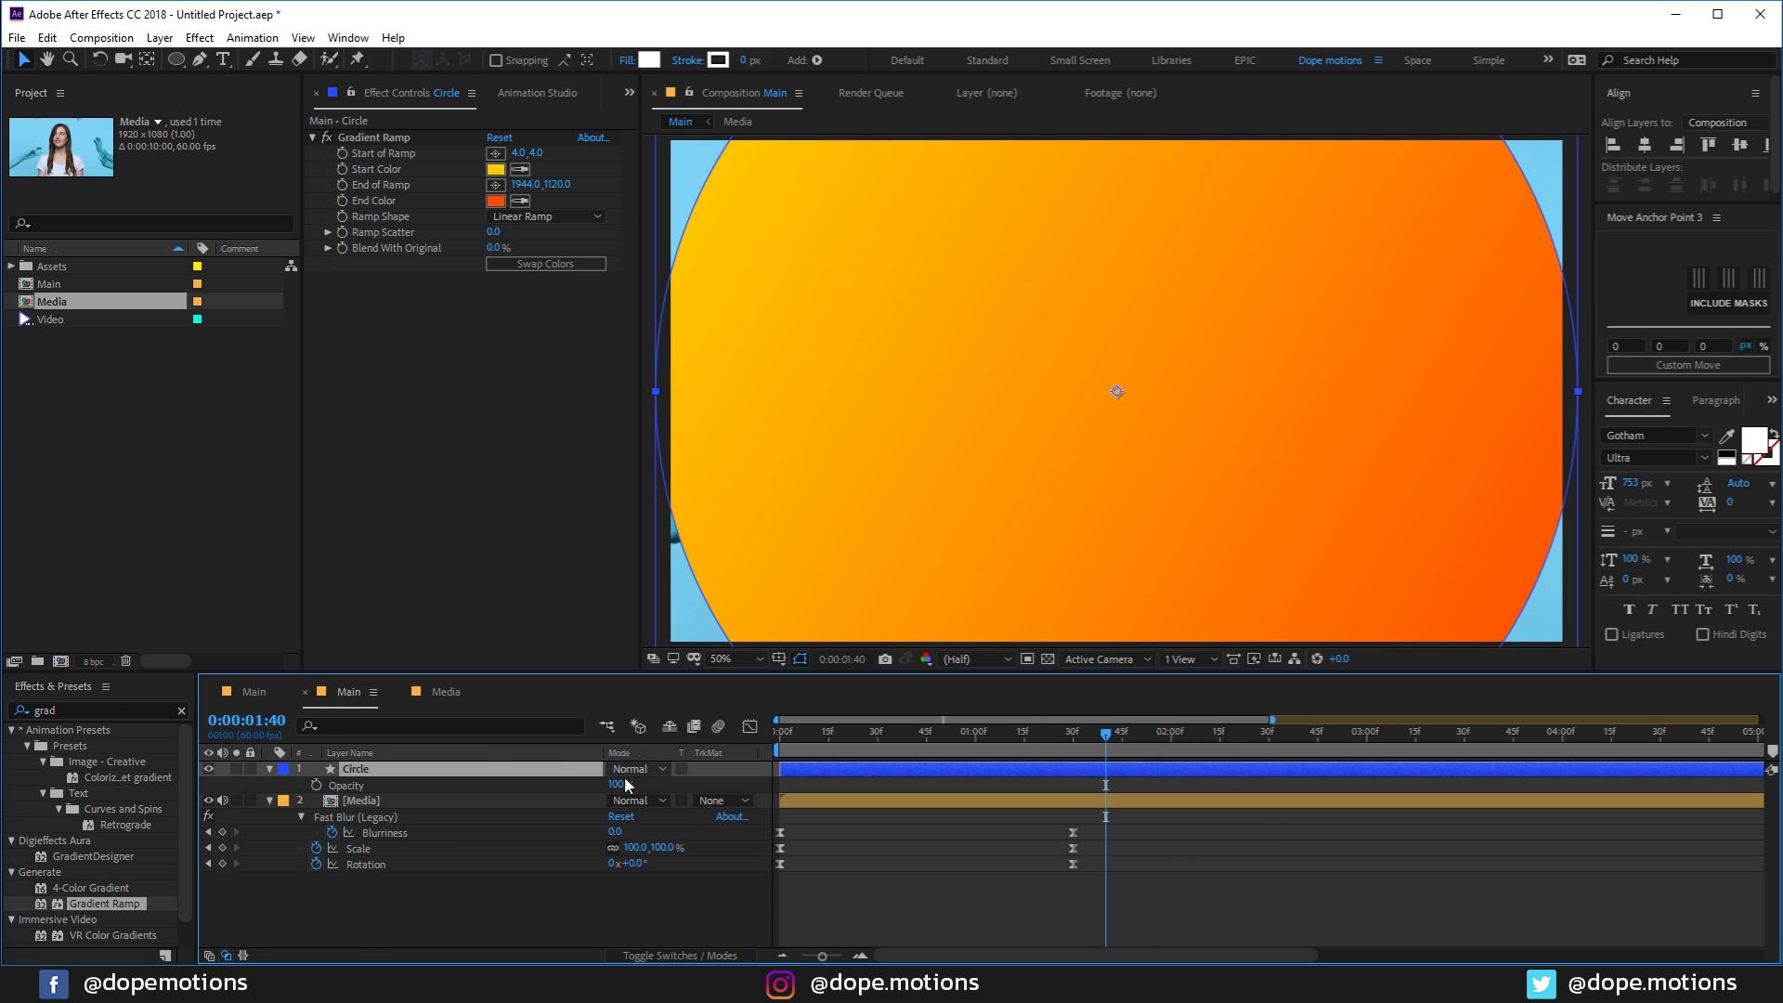
text(80)
key(Return)
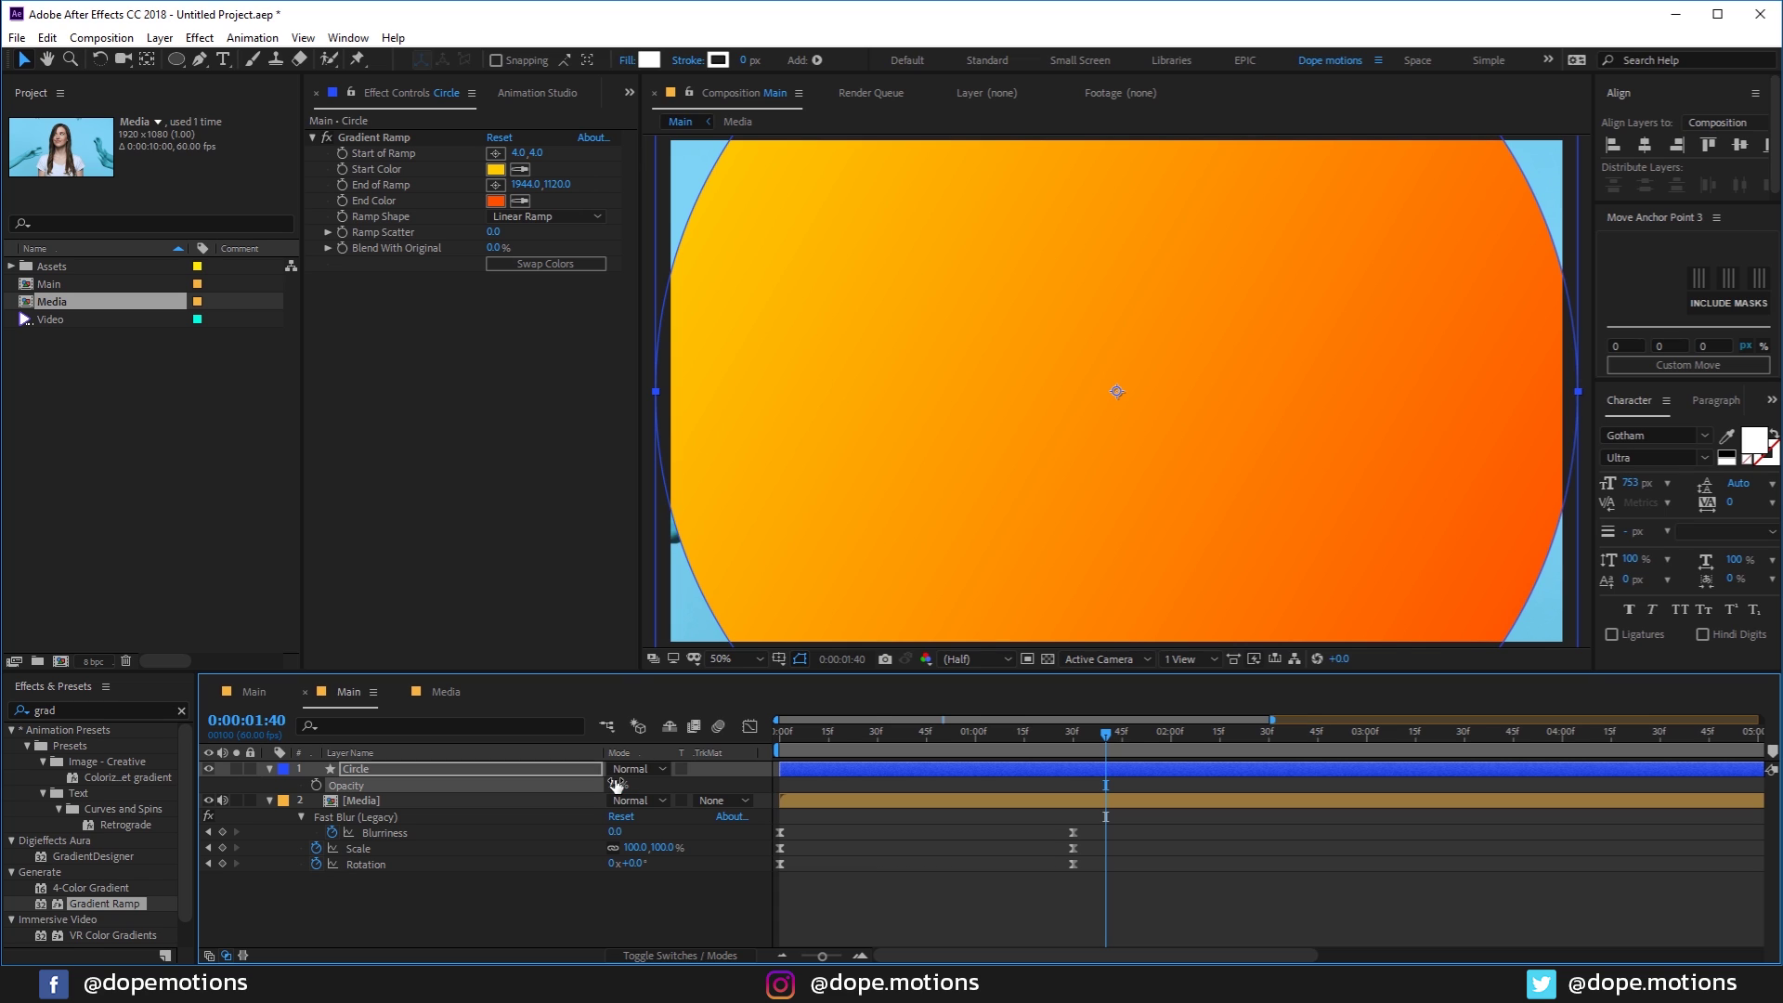
drag(619, 785, 613, 783)
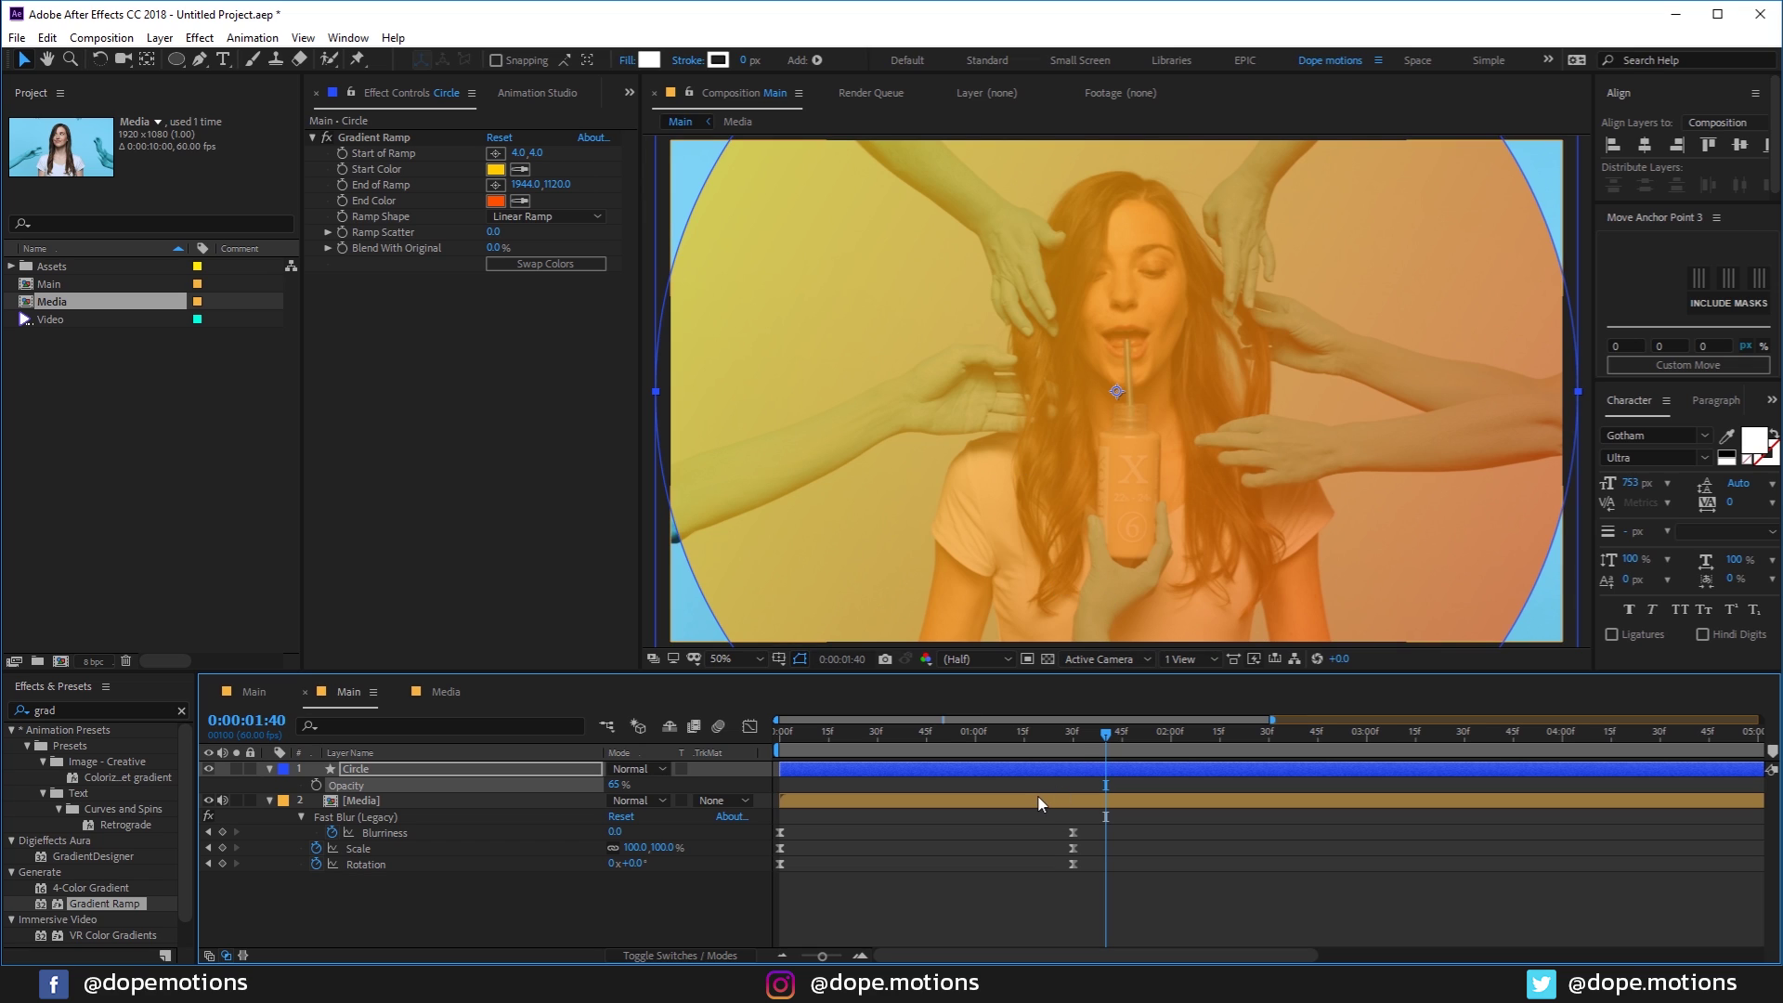
Step: Animate the Circle layer's opacity from 65% at 0:00:01:30 to 85% at 0:00:02:30
key(u)
click(1075, 754)
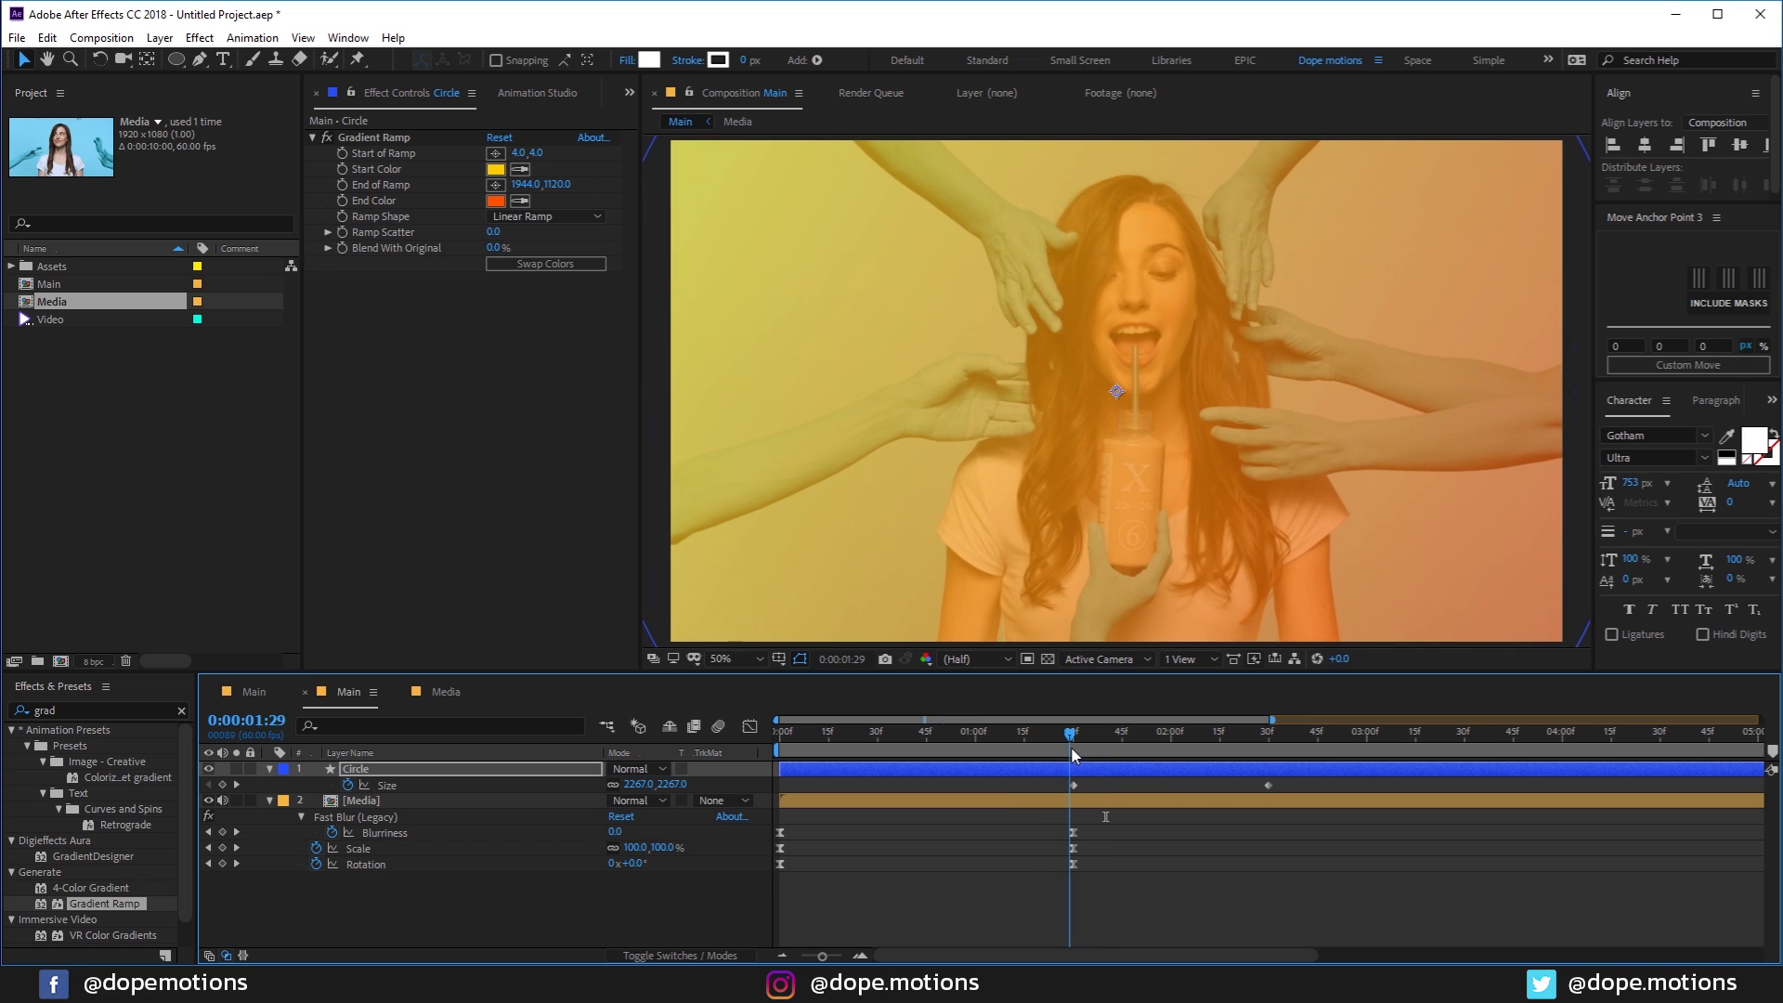
click(364, 772)
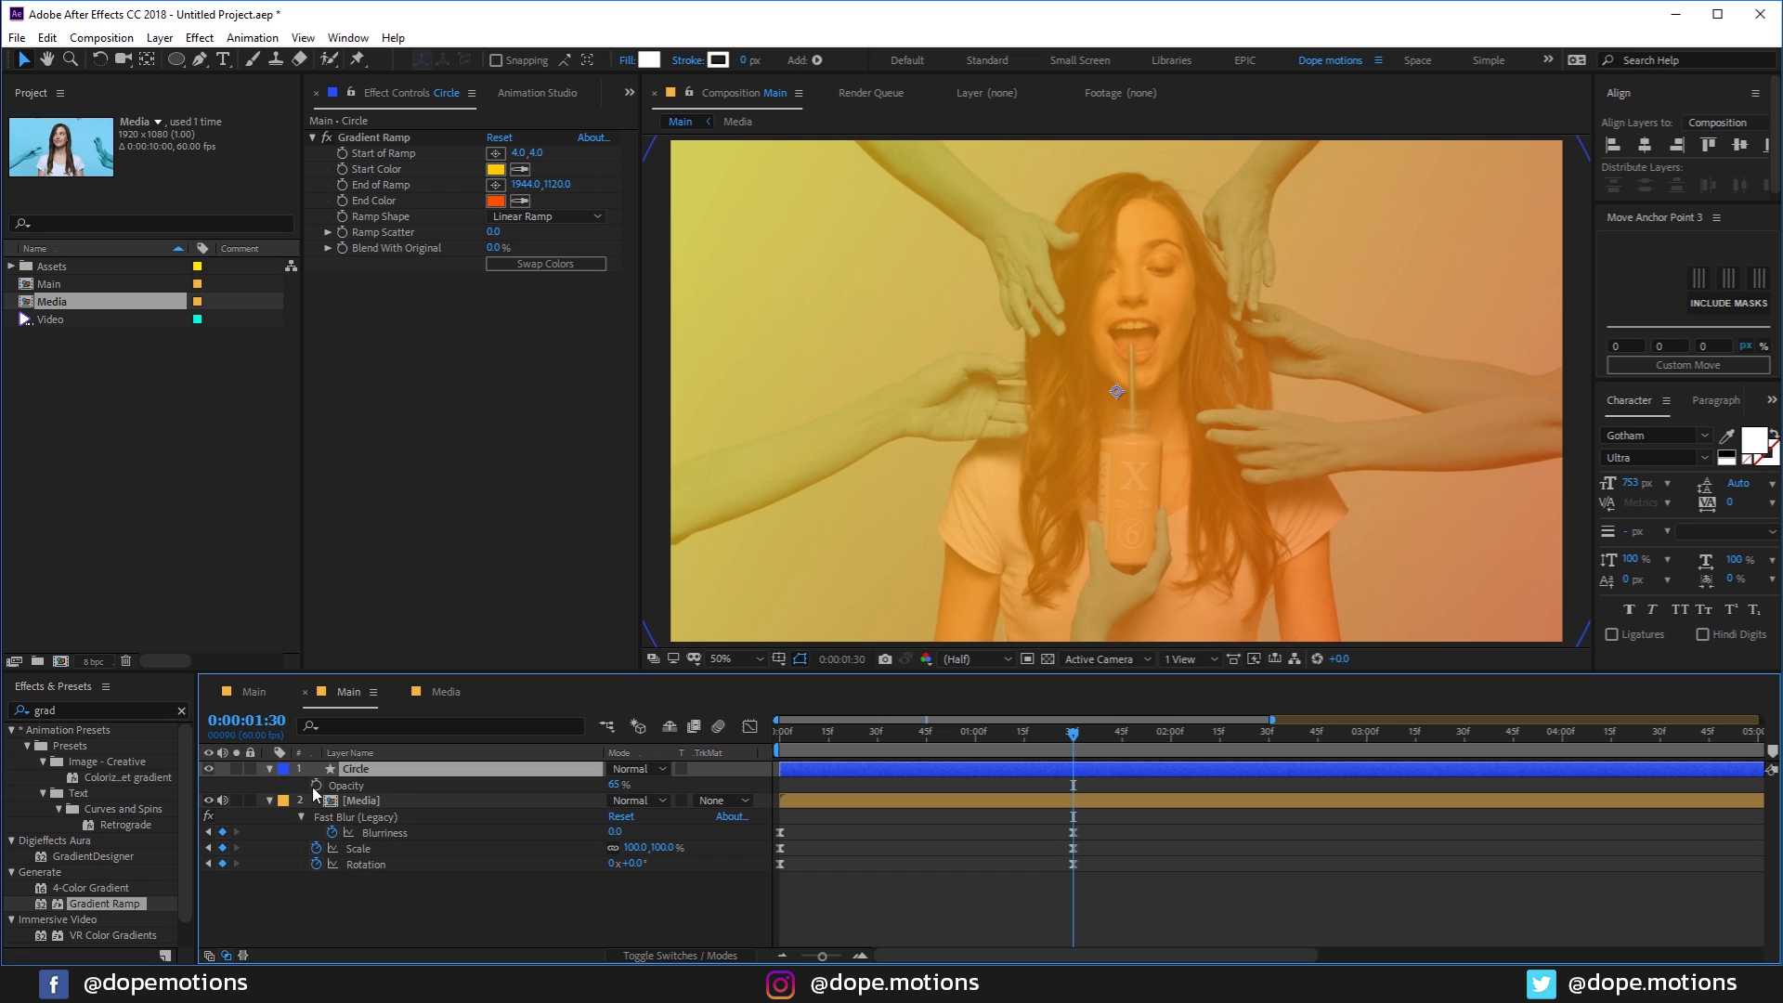
key(t)
key(shift+s)
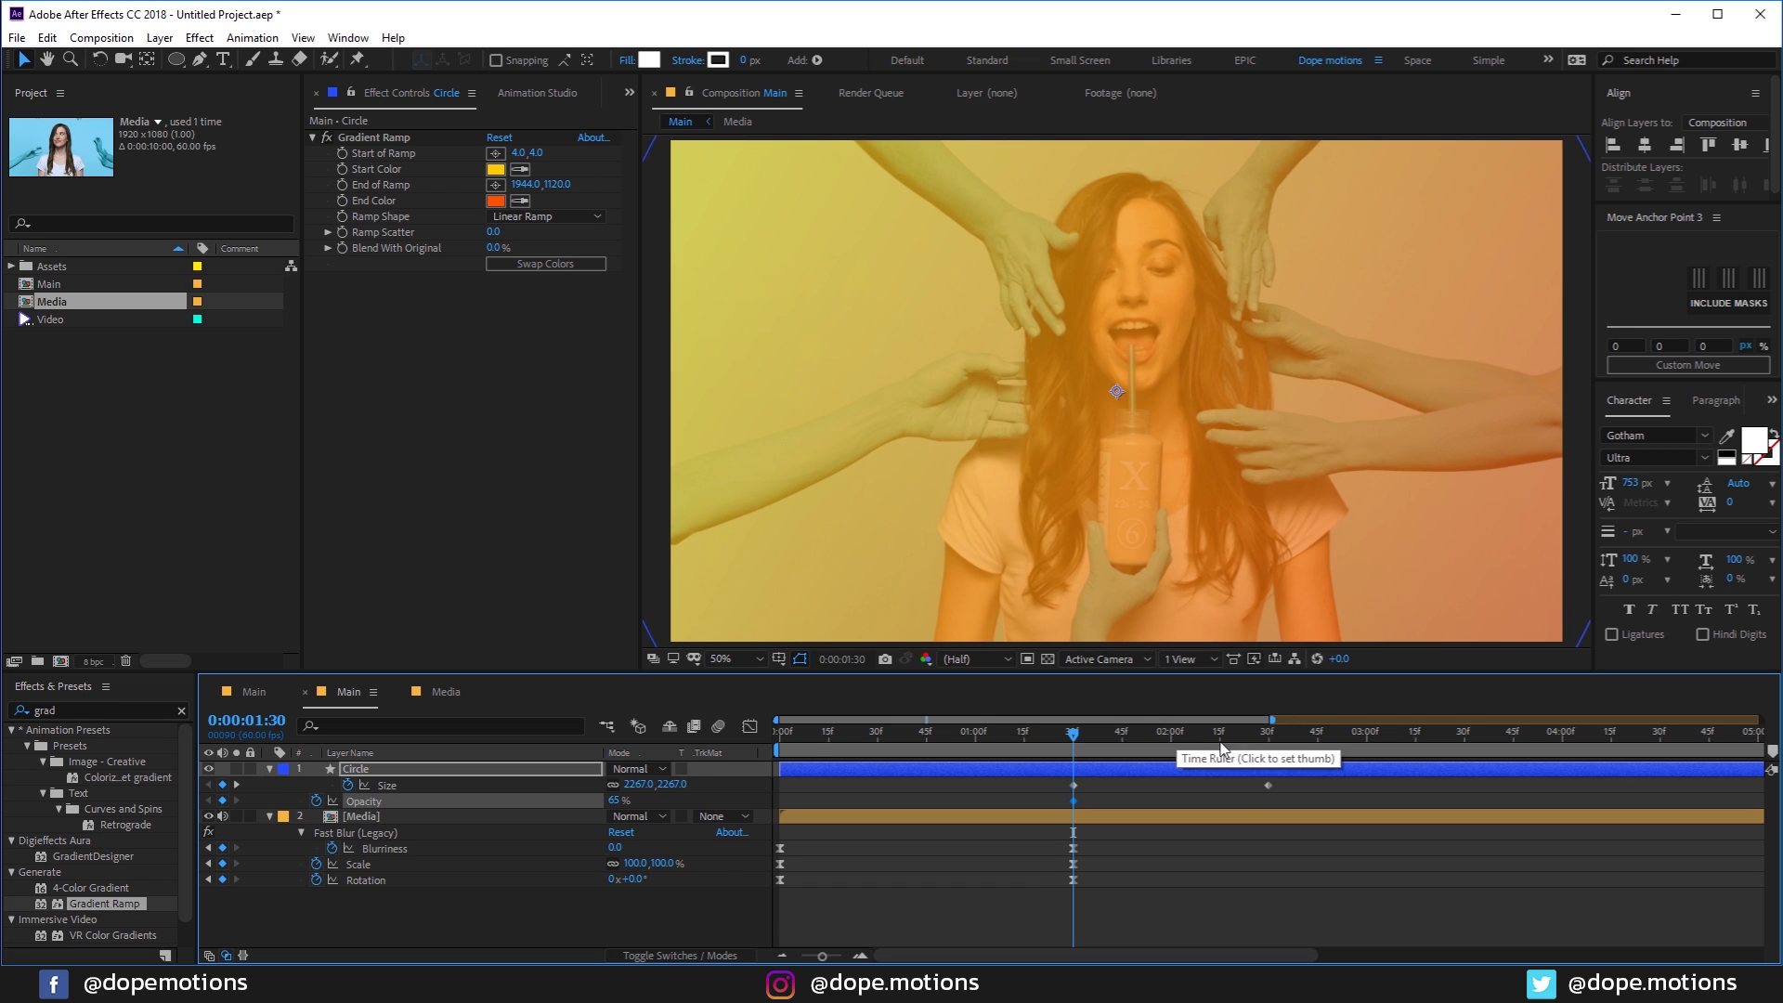
click(1248, 735)
drag(1251, 736, 1269, 735)
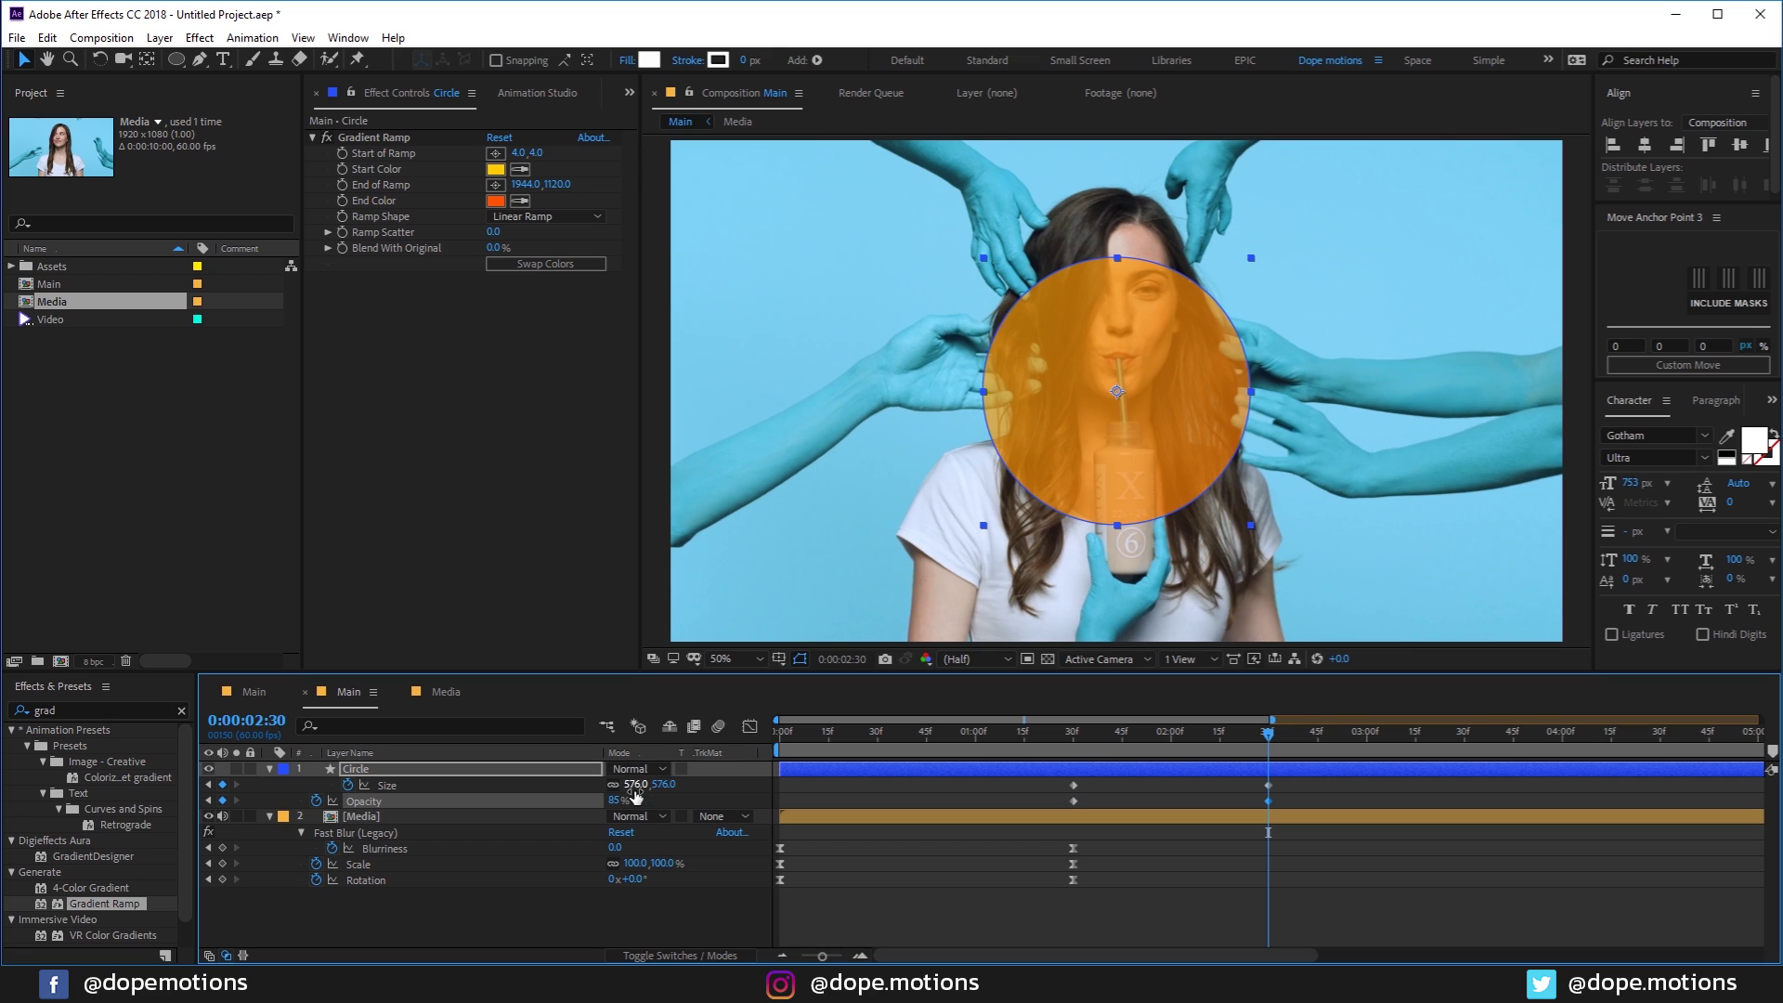
Step: Easy-ease the circle's Size and Opacity keyframes and shape their speed curve into a sharp peak midway between the keyframes
drag(1059, 782, 1308, 827)
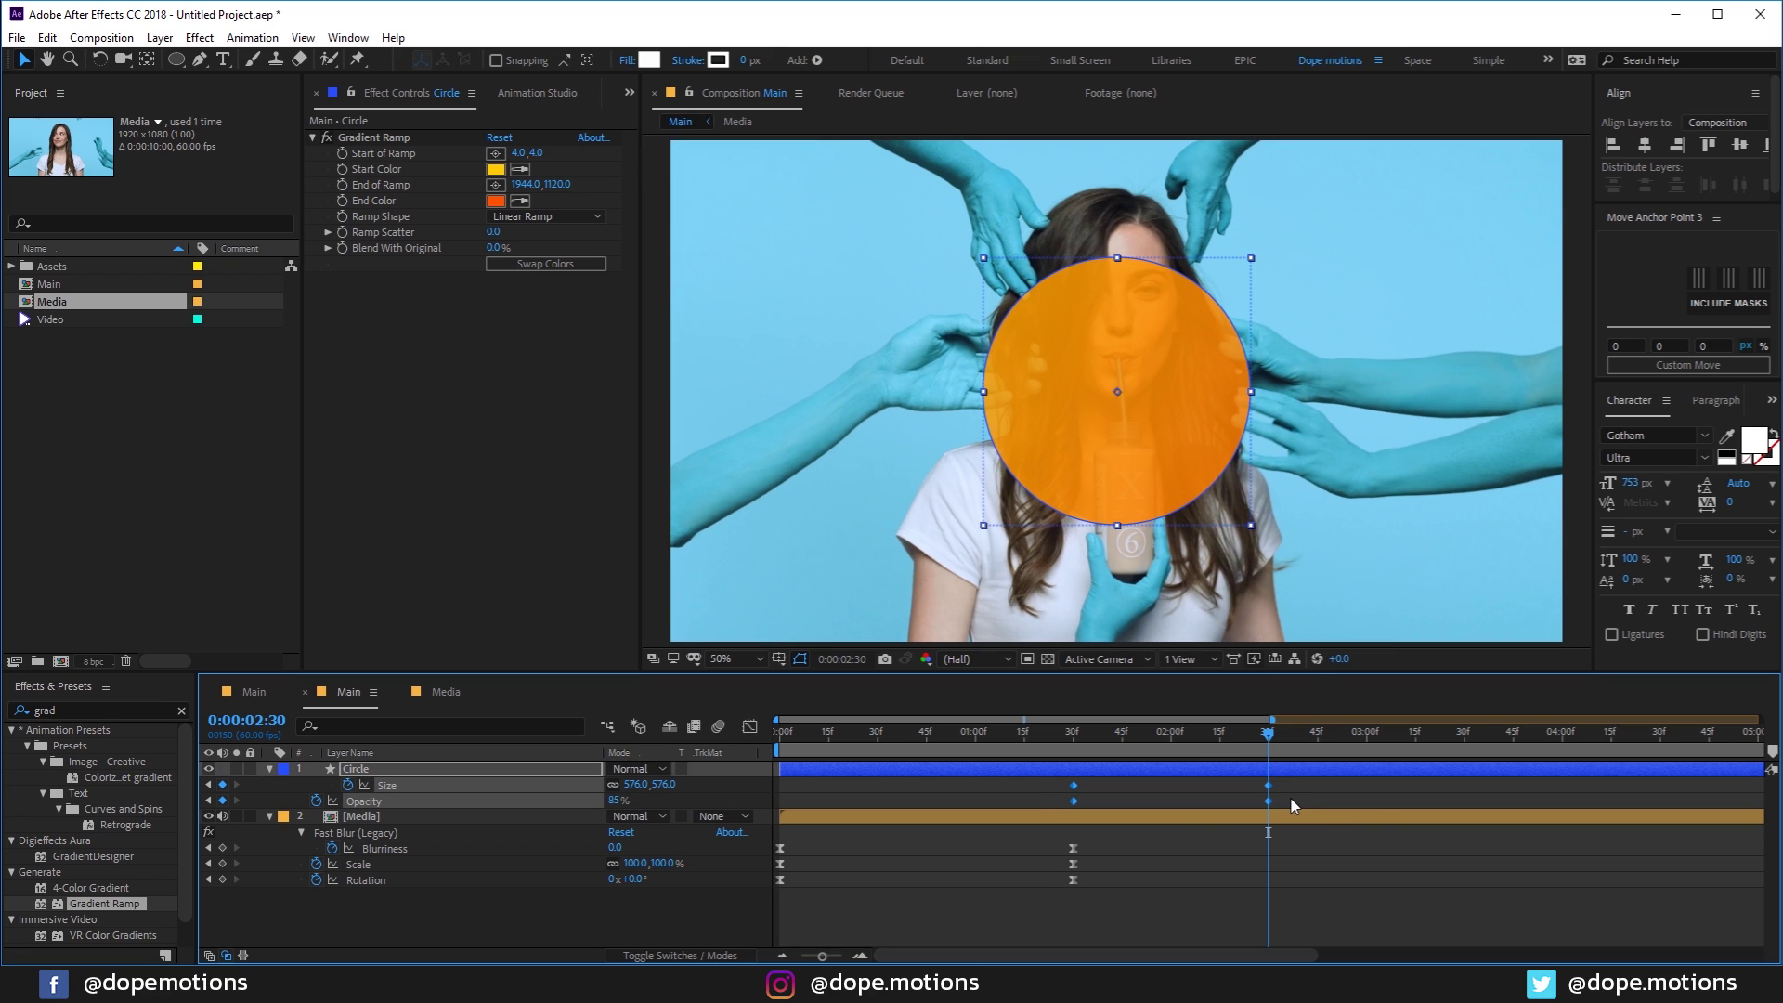
click(747, 730)
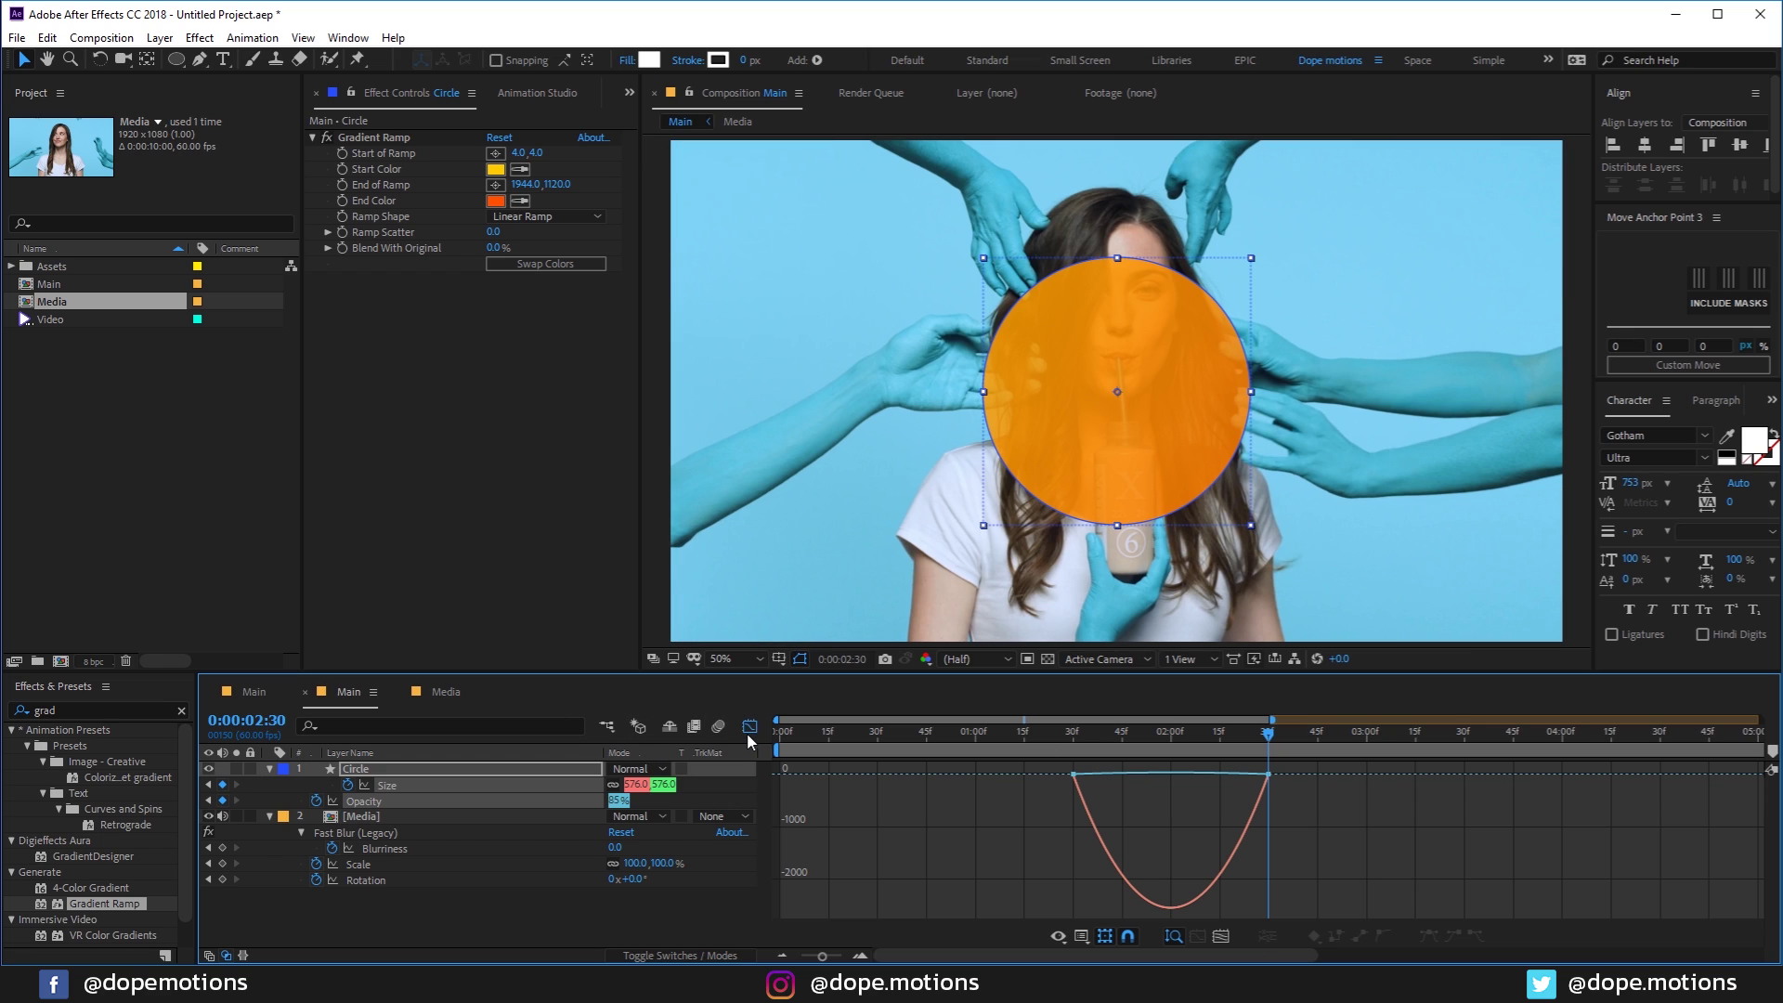
scroll(1296, 783, up, 2)
drag(1265, 758, 1100, 782)
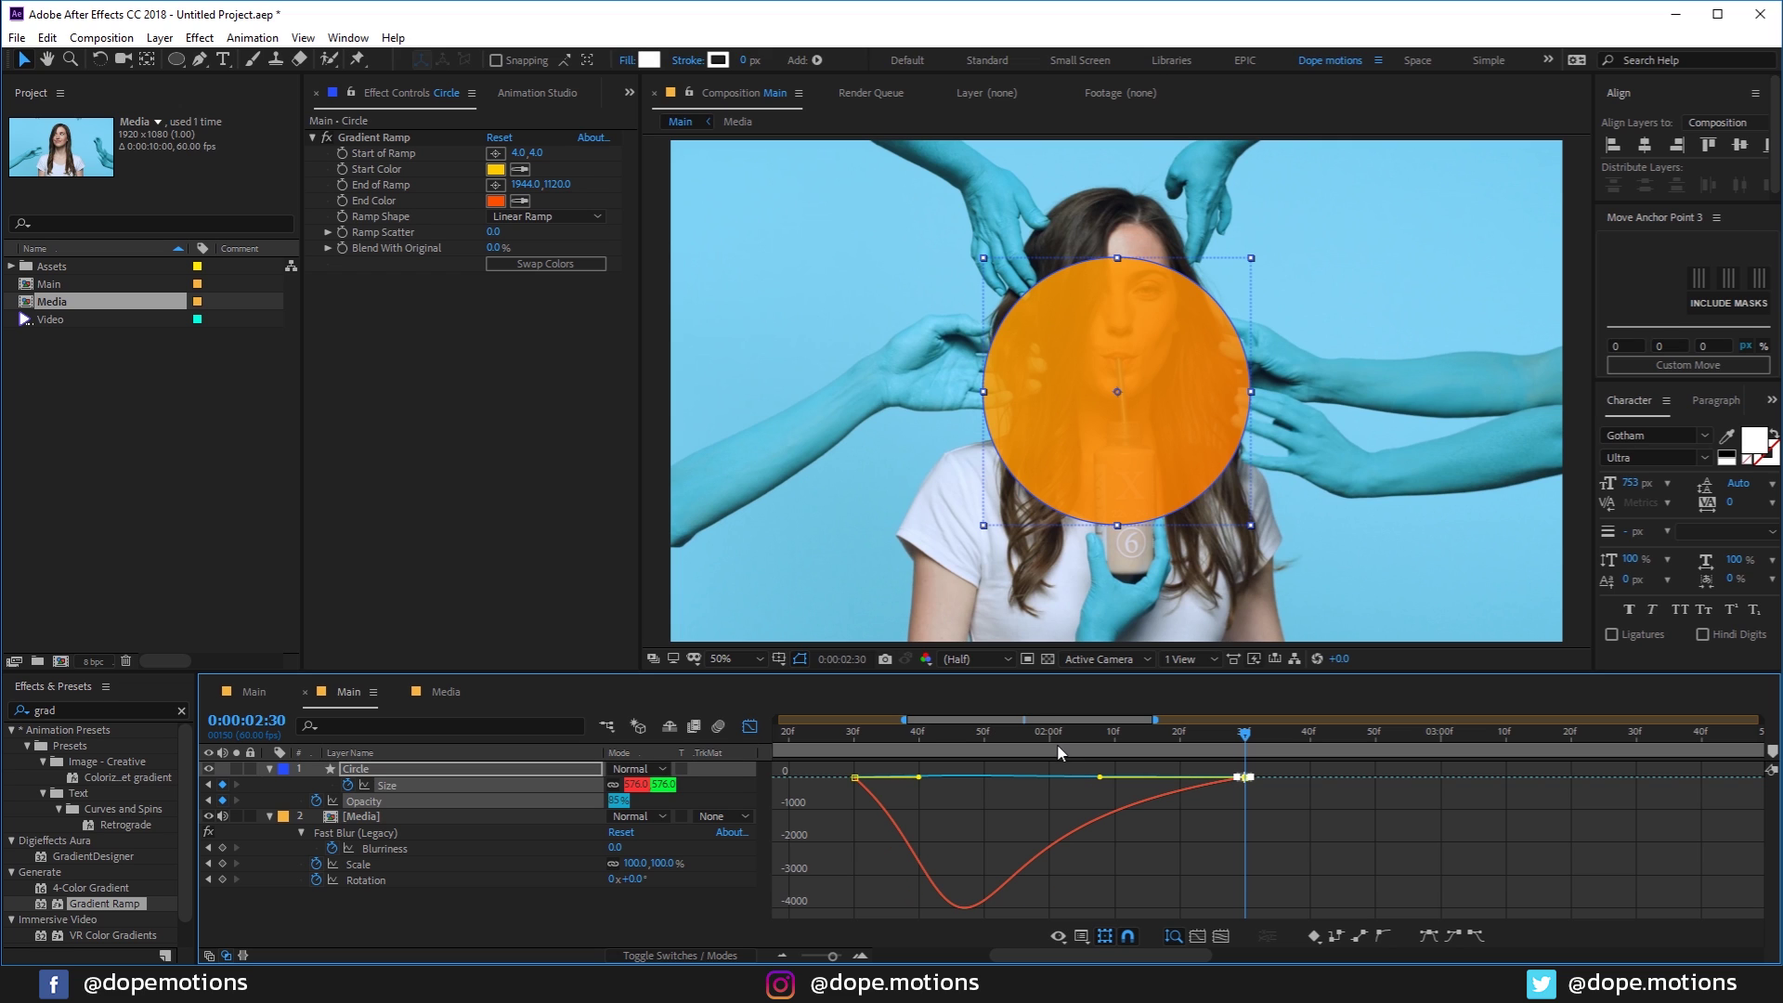
click(1049, 734)
click(855, 778)
drag(887, 778, 1093, 782)
click(1246, 778)
Step: Scrub and play back the circle's eased shrinking motion, returning to the keyframe view with the whole timeline shown
click(856, 734)
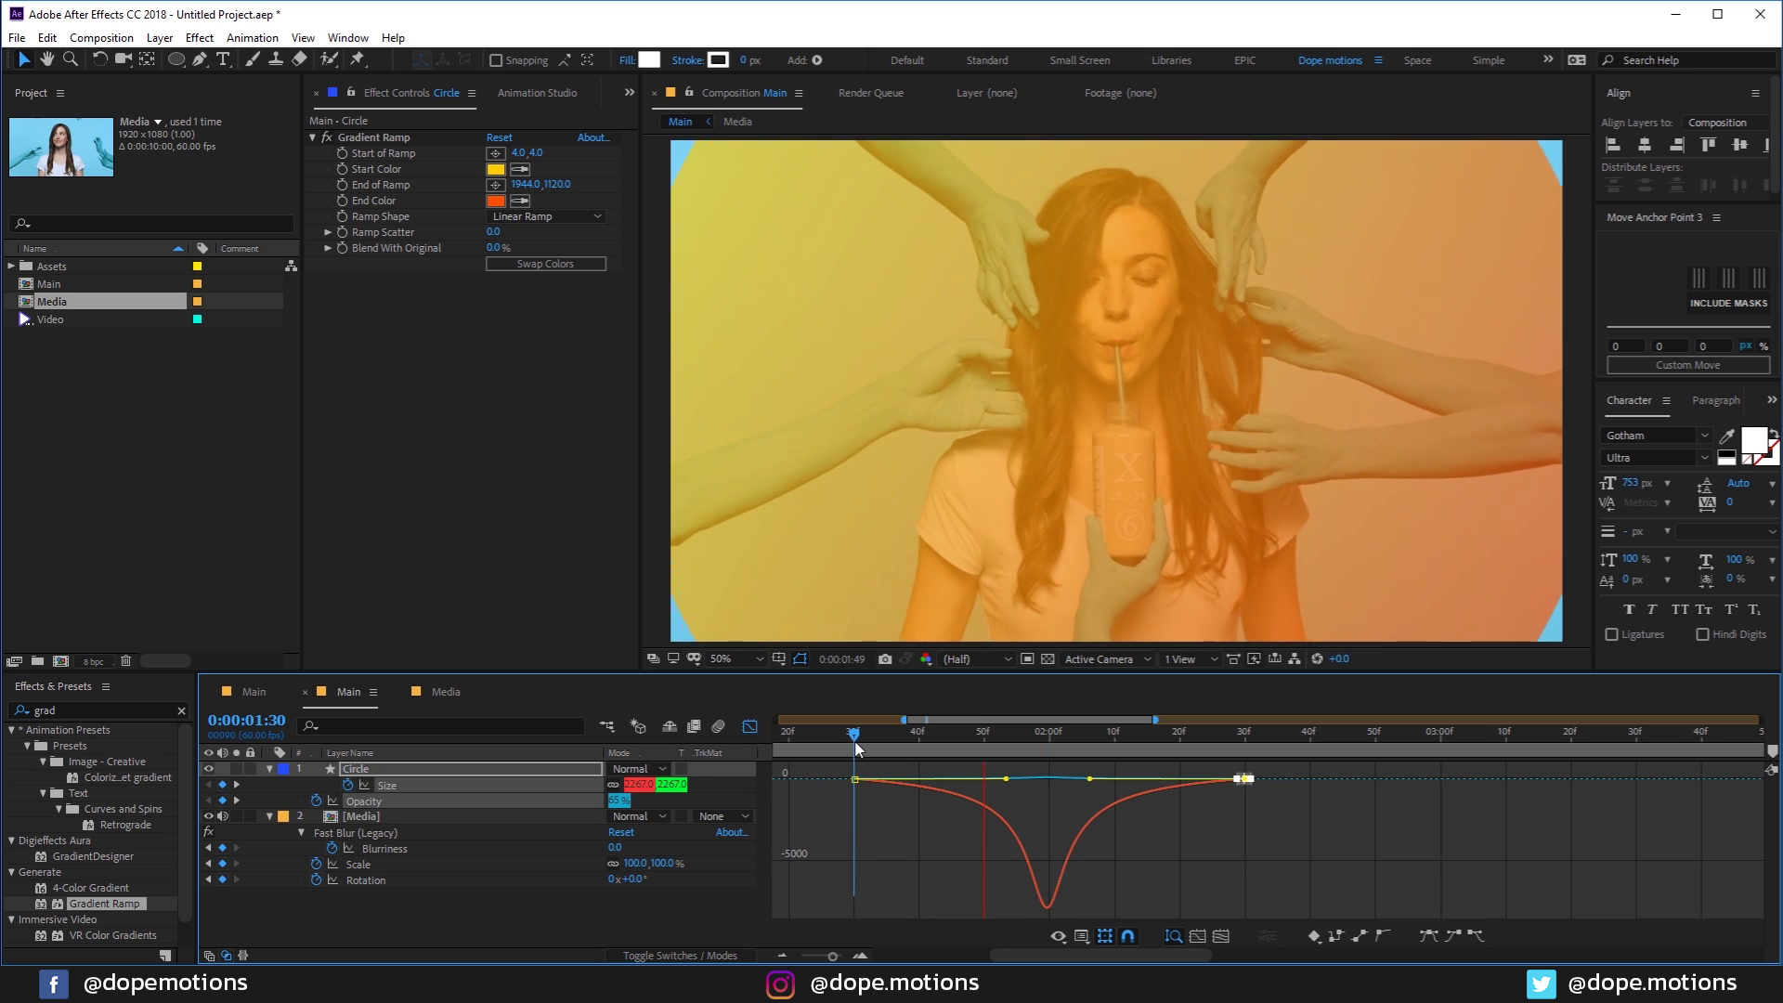
drag(855, 745, 1236, 761)
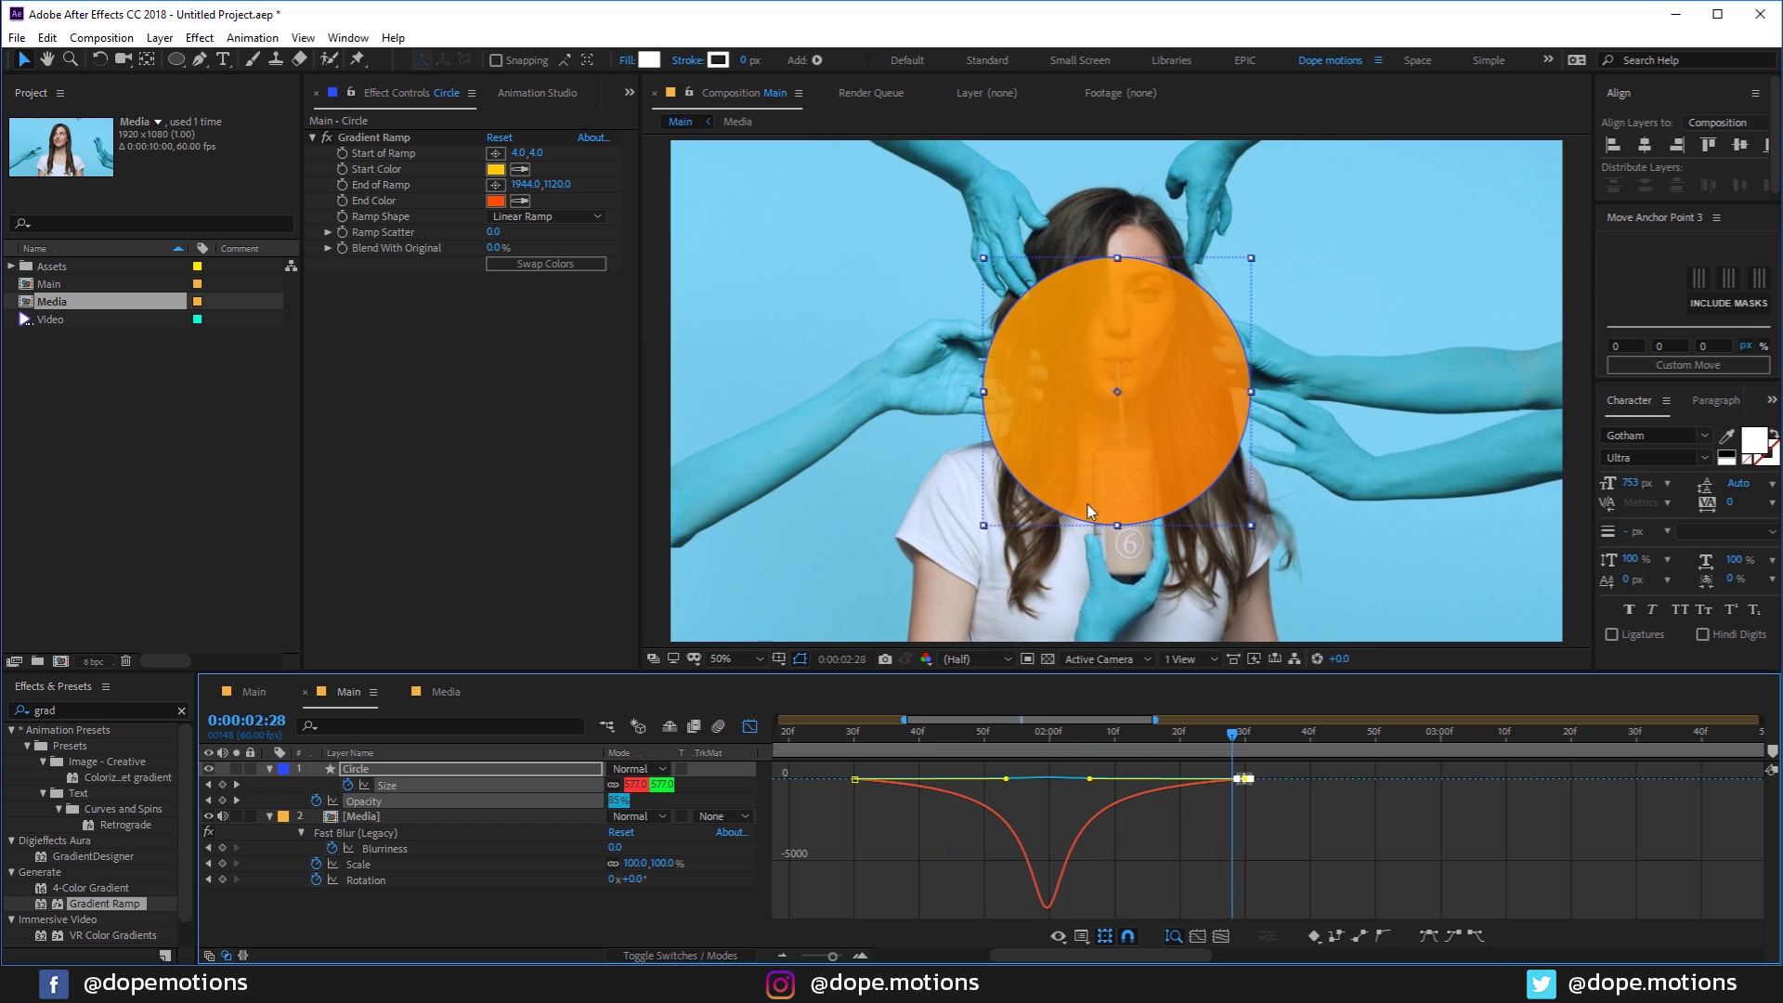
click(751, 726)
click(850, 741)
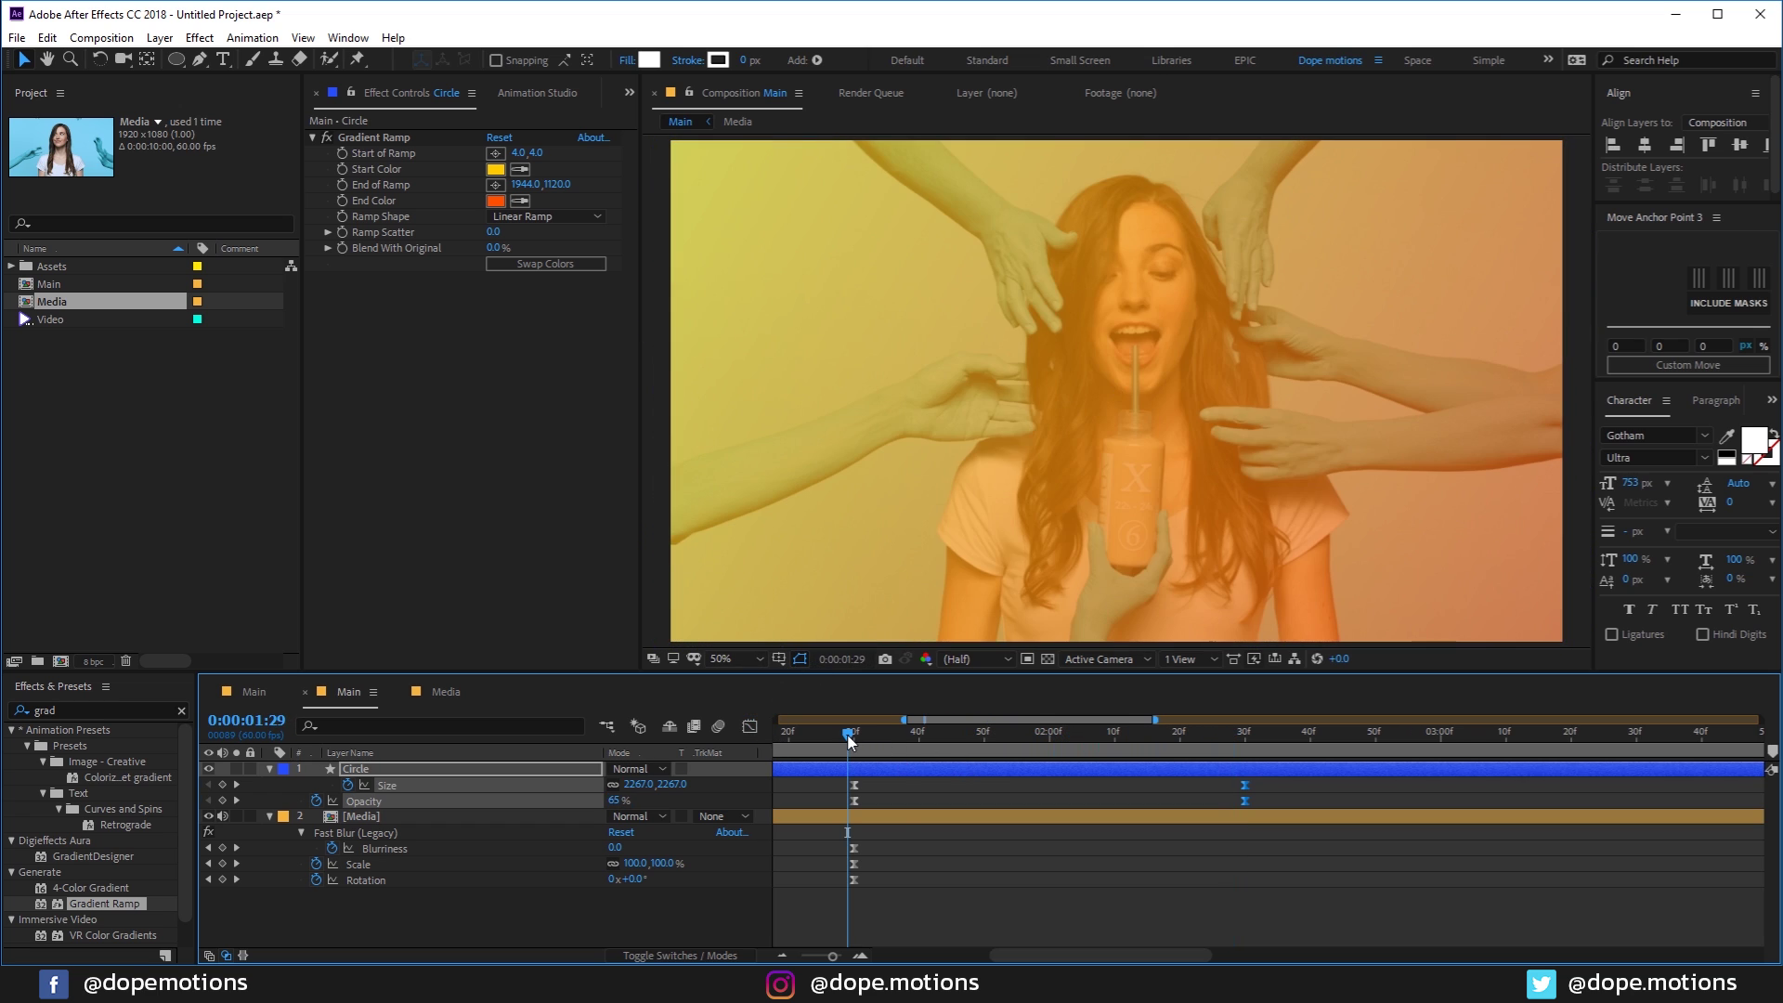
key(space)
key(minus)
drag(1008, 754, 1028, 796)
key(minus)
drag(882, 739, 1060, 779)
click(1006, 880)
Step: Duplicate the Circle layer and shift the lower copy 11 frames later in the timeline
click(974, 771)
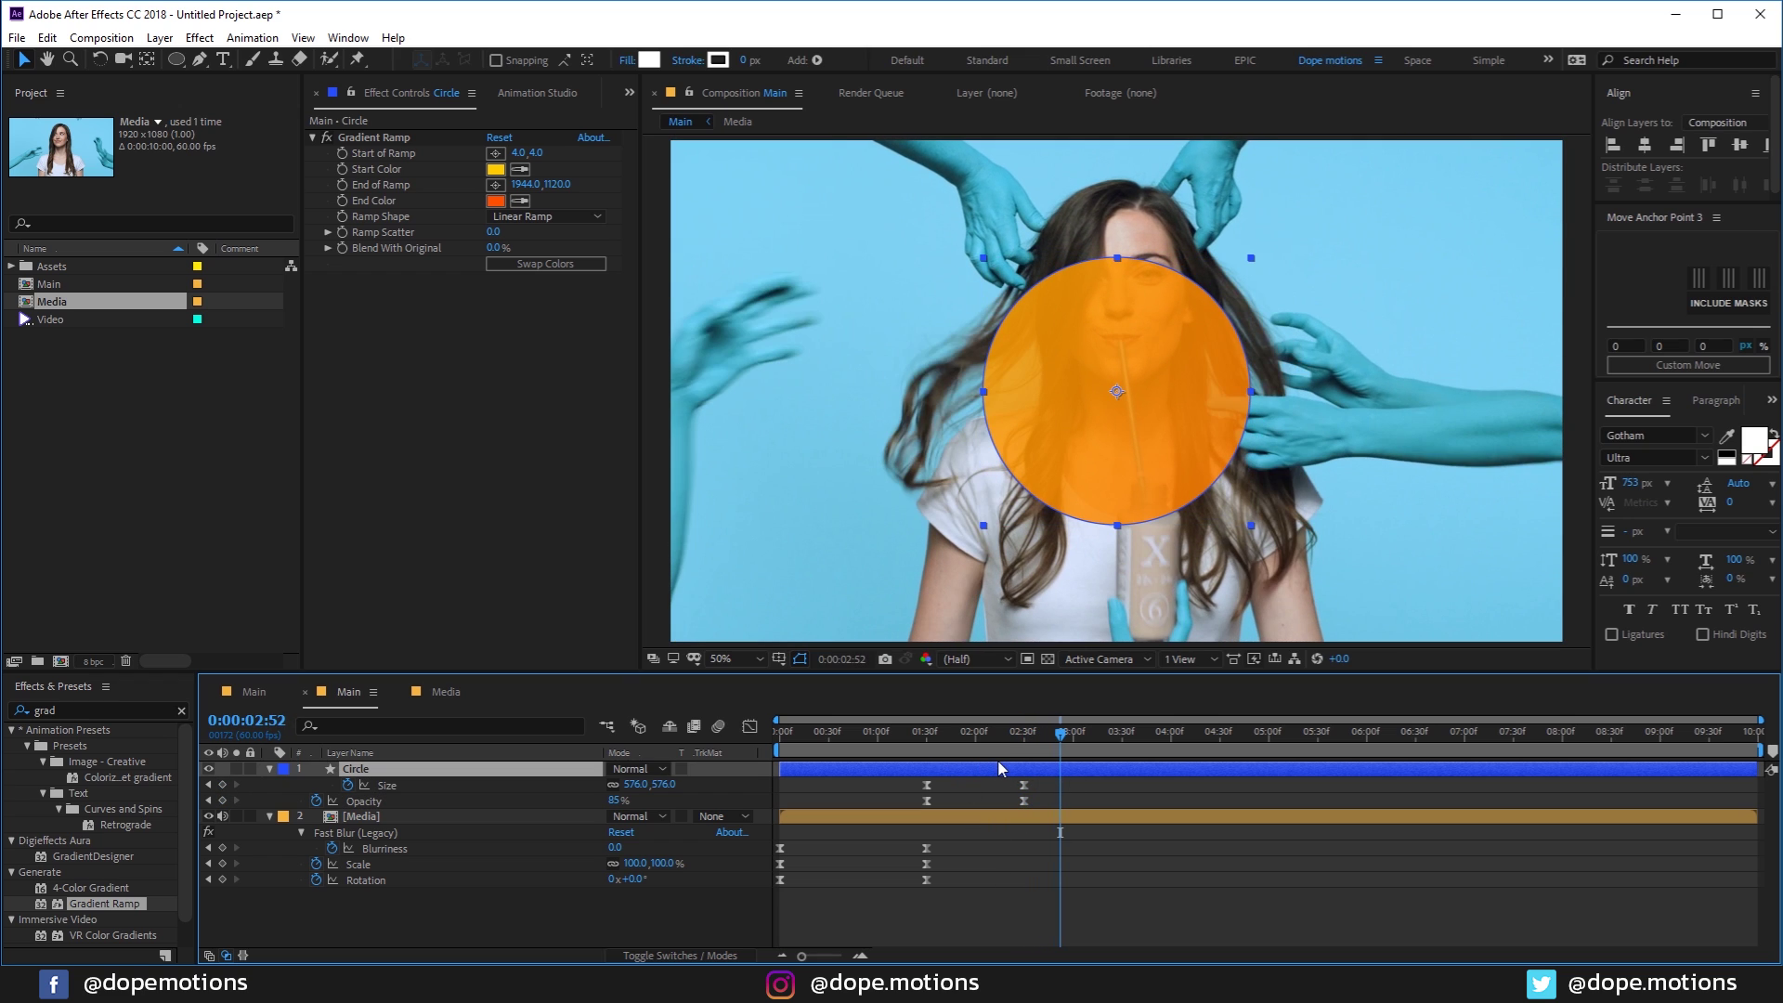
key(ctrl+d)
click(938, 789)
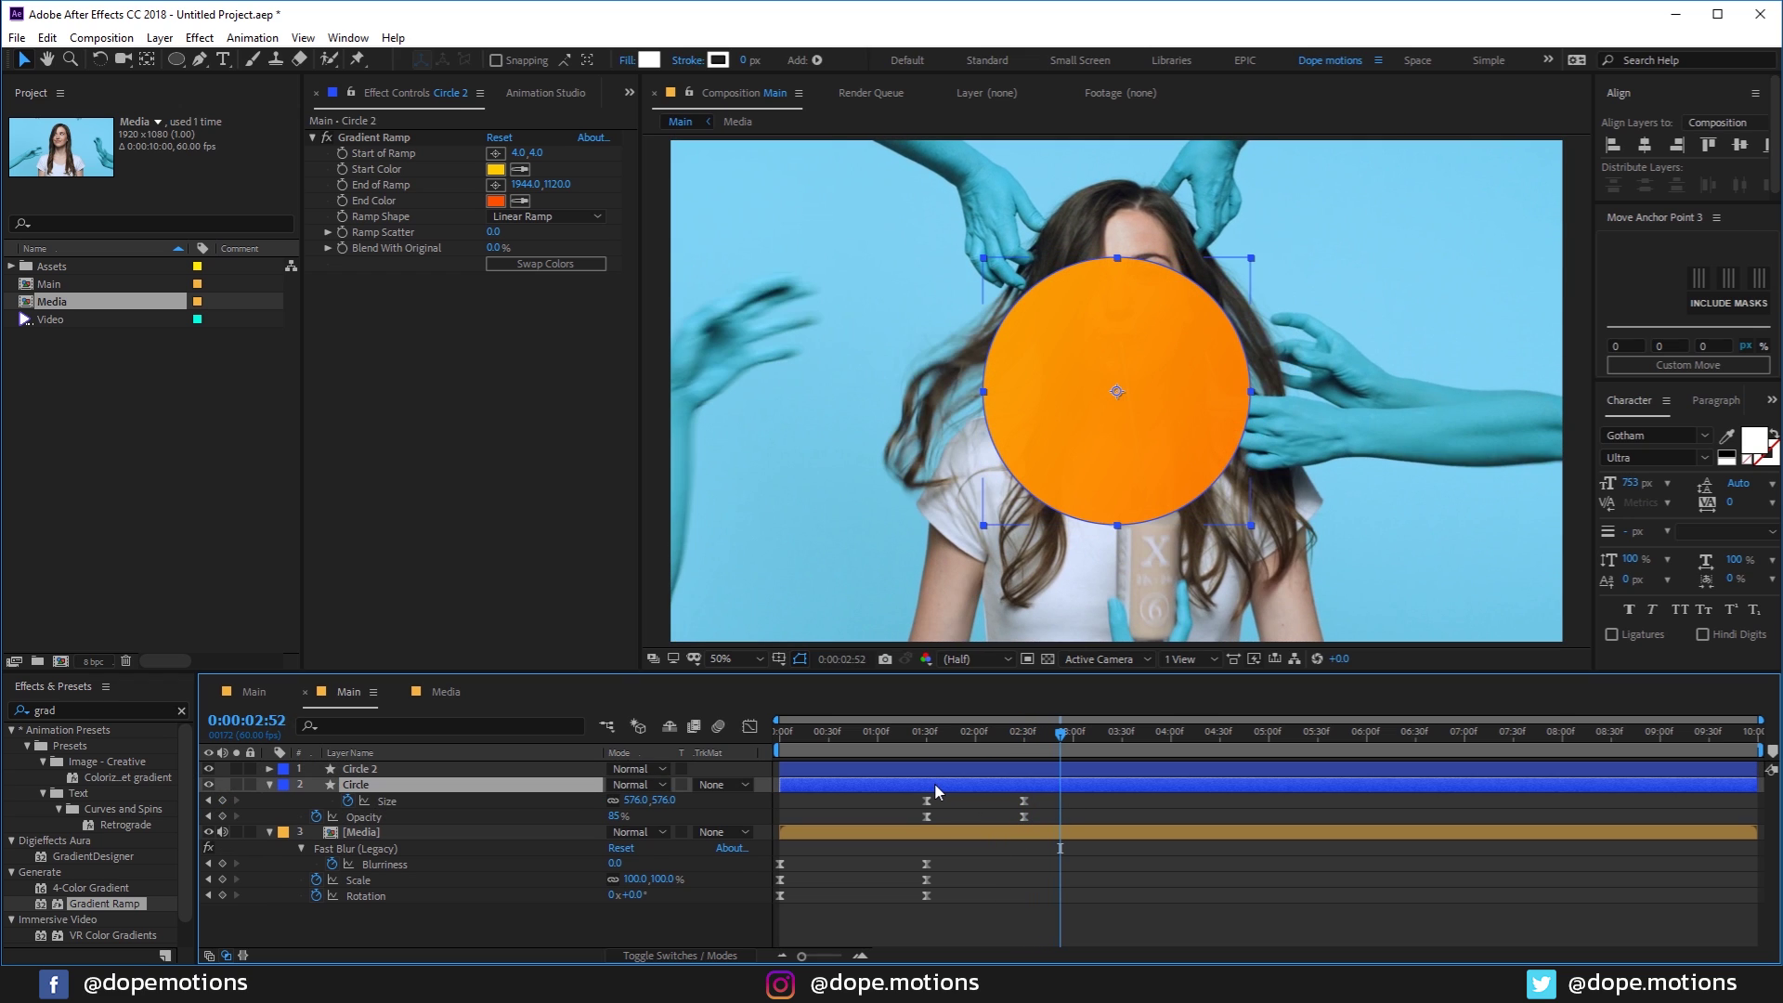
drag(937, 792, 944, 791)
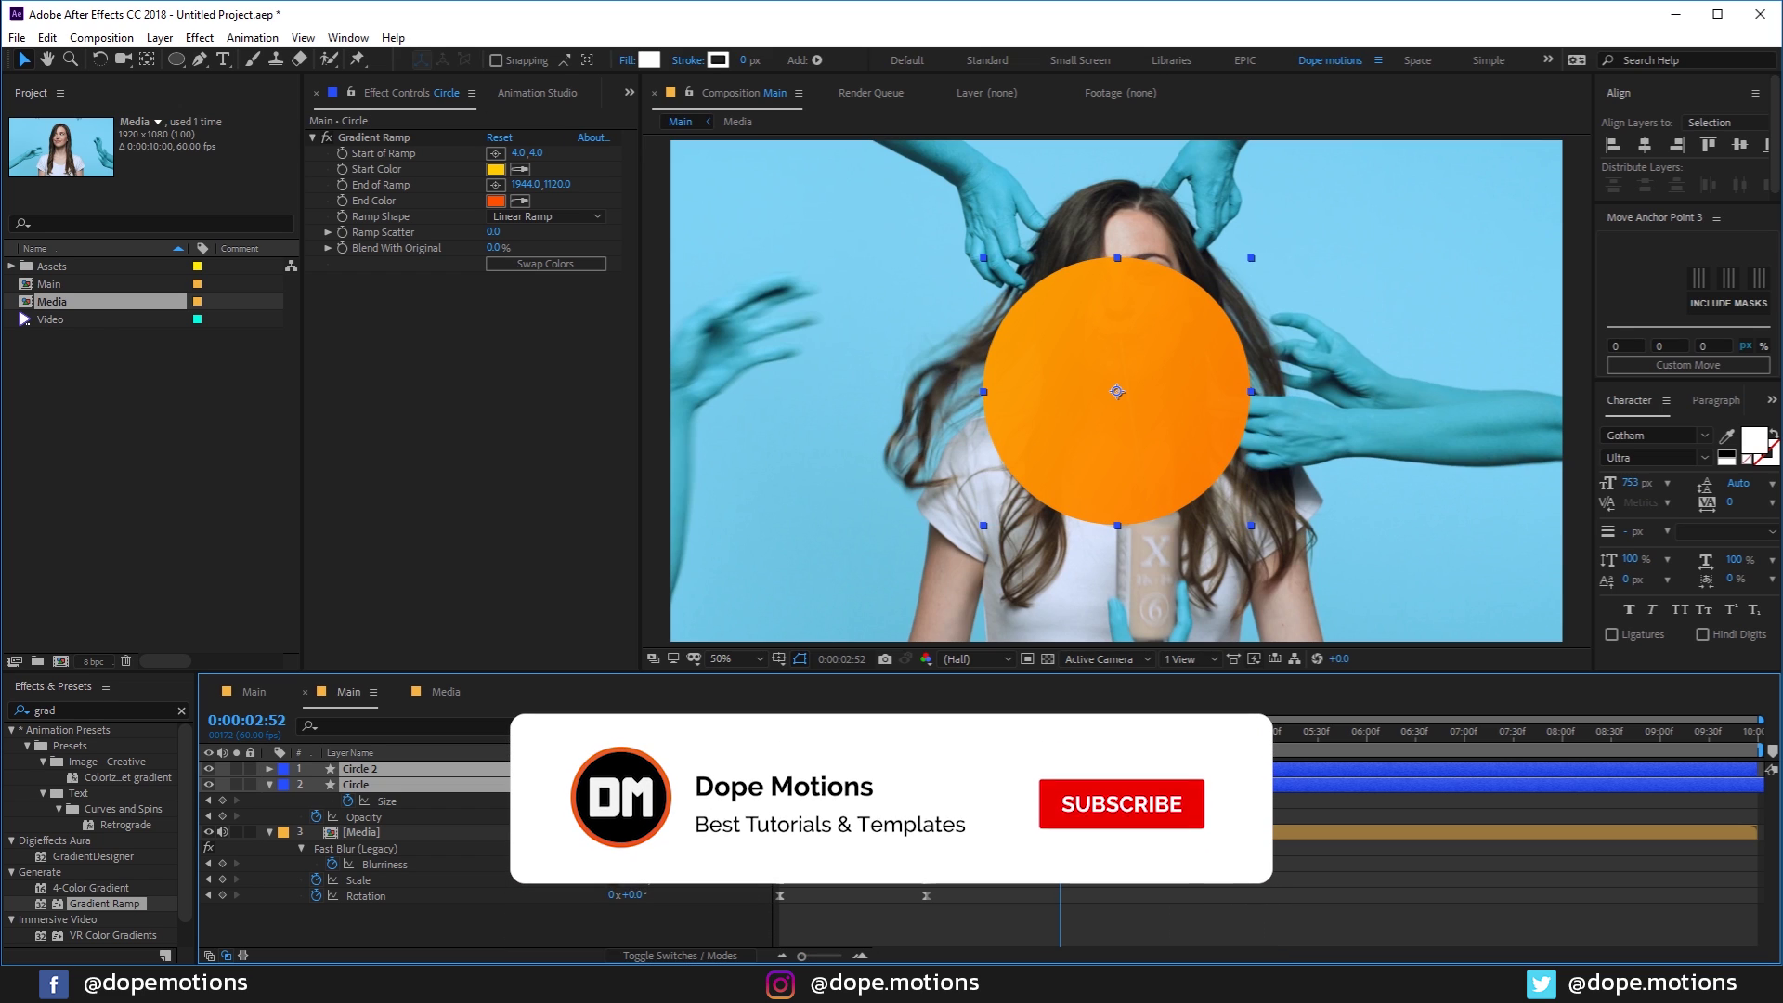
Step: Show only the keyframed properties of both circle layers and the Media layer
key(ctrl+a)
key(u)
key(u)
key(ctrl+shift+a)
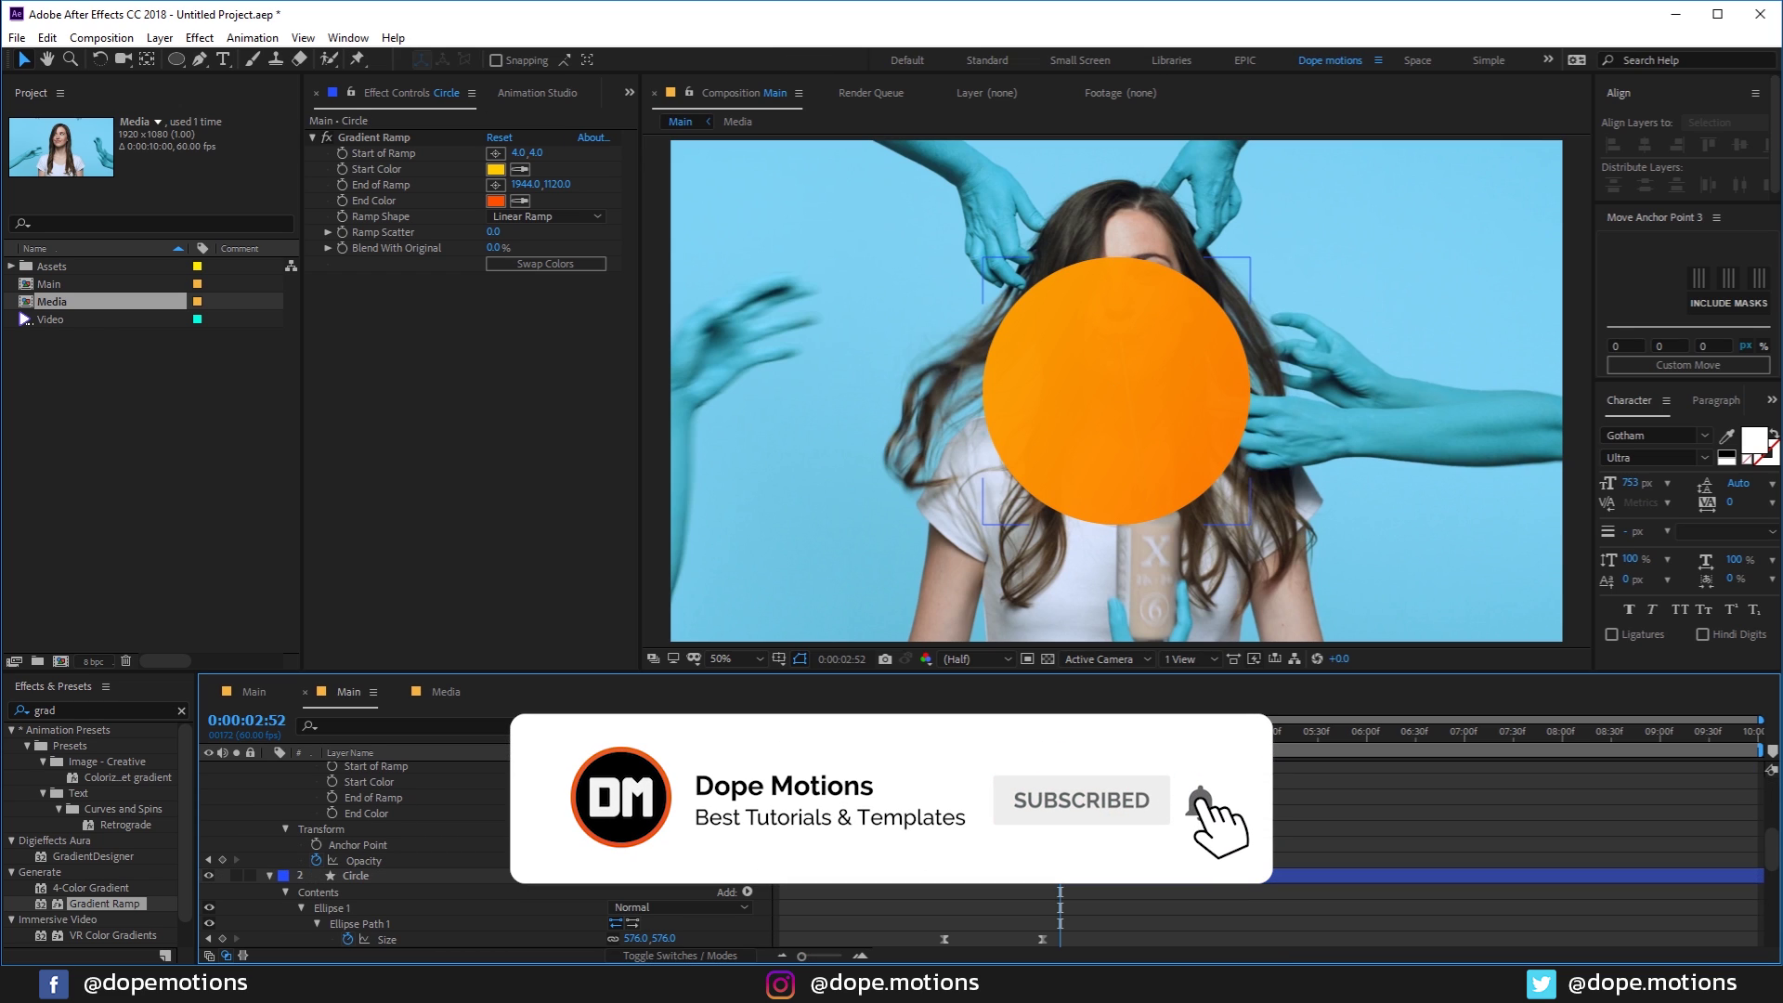
scroll(353, 836, up, 4)
key(ctrl+a)
key(u)
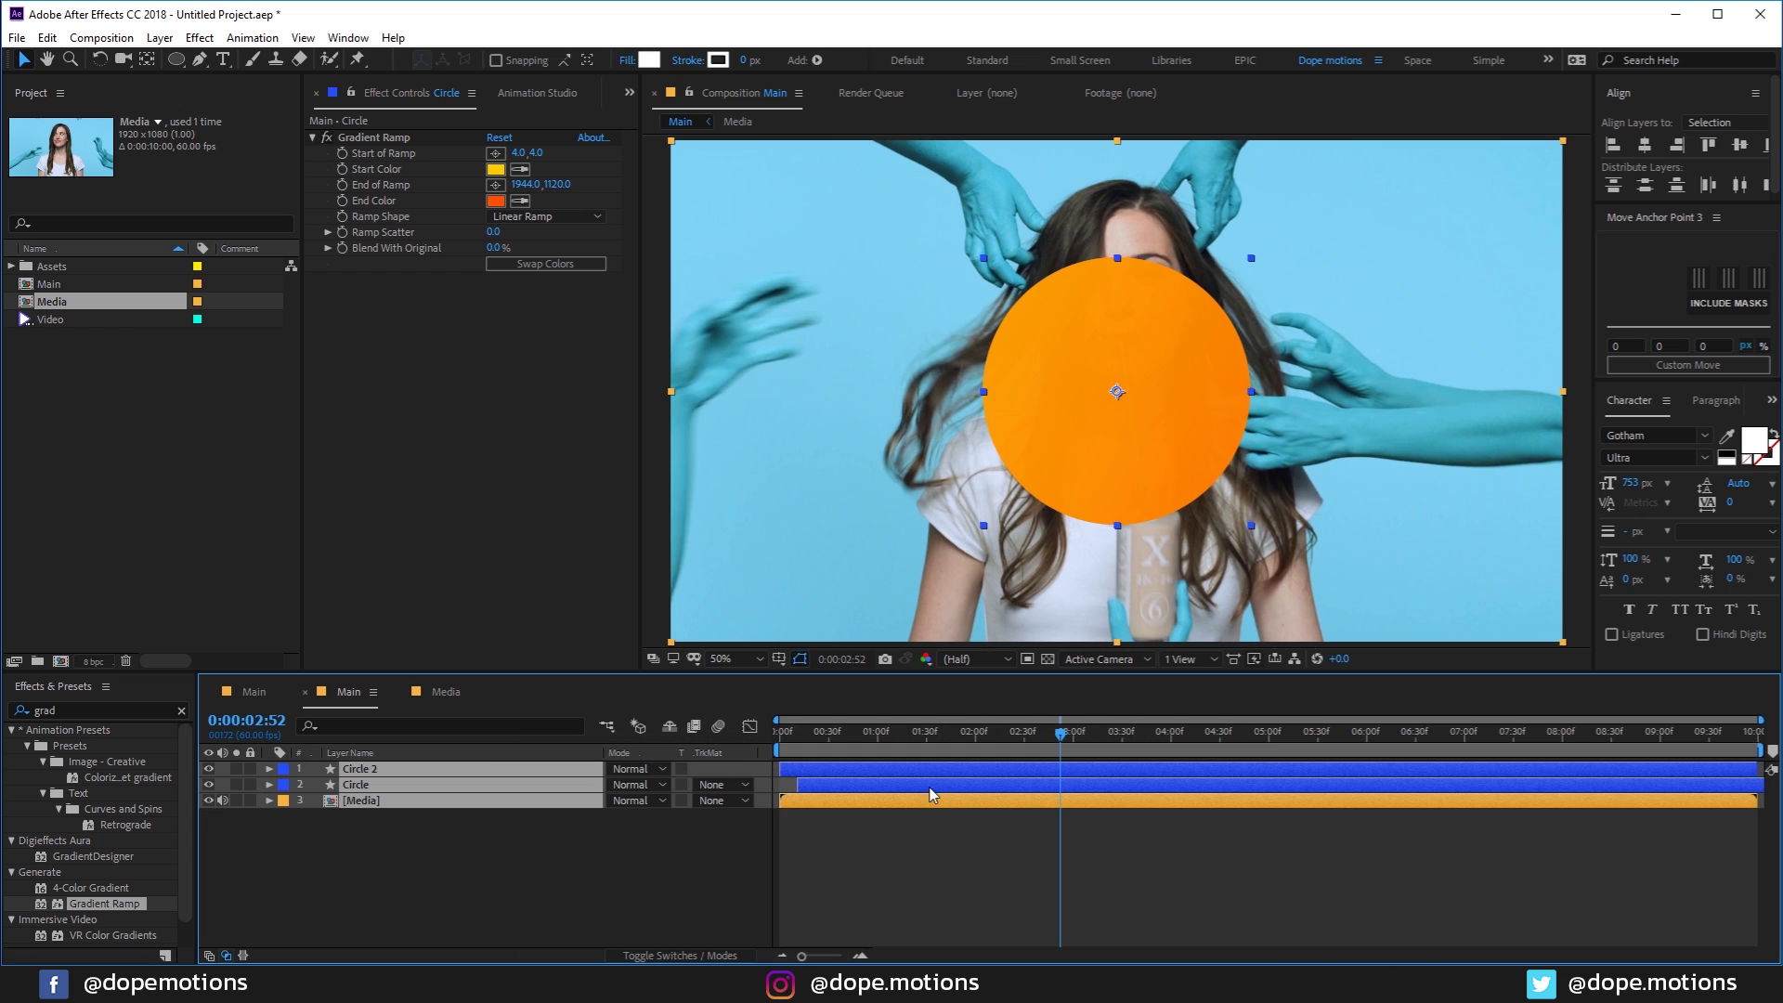
key(u)
key(ctrl+shift+a)
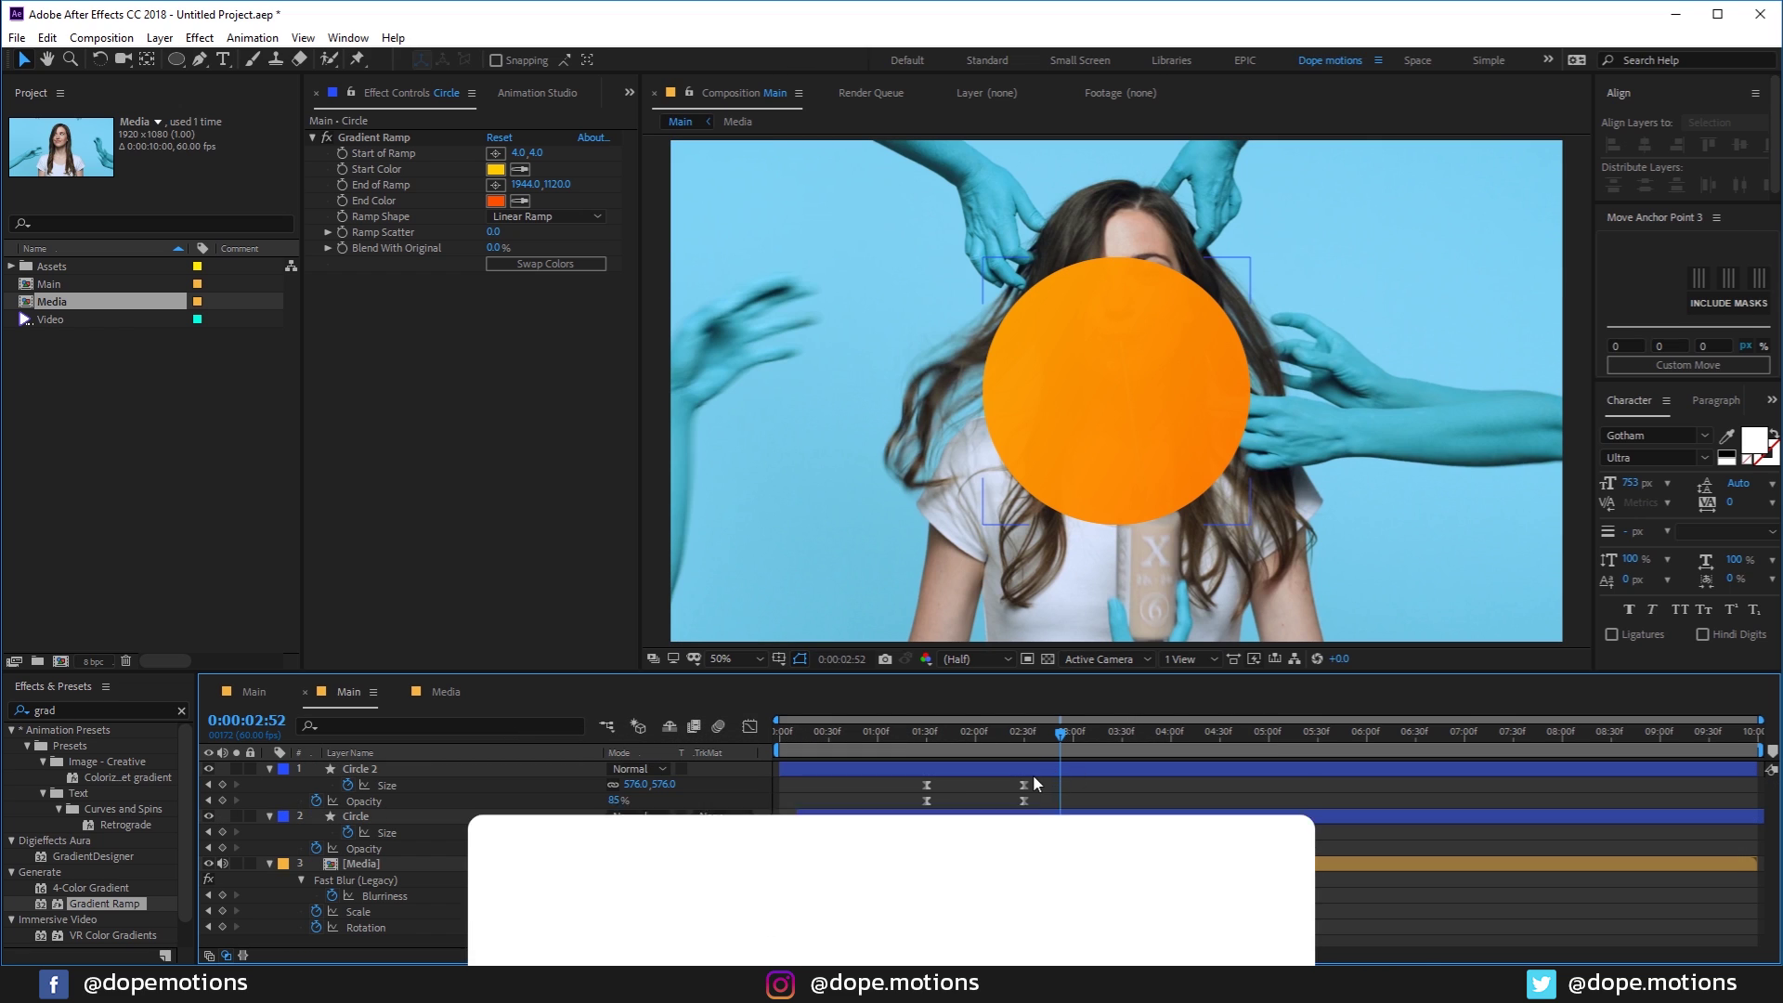
Step: Set the lower Circle layer's Size to 646 at its ending keyframe at 0:00:02:41
key(equal)
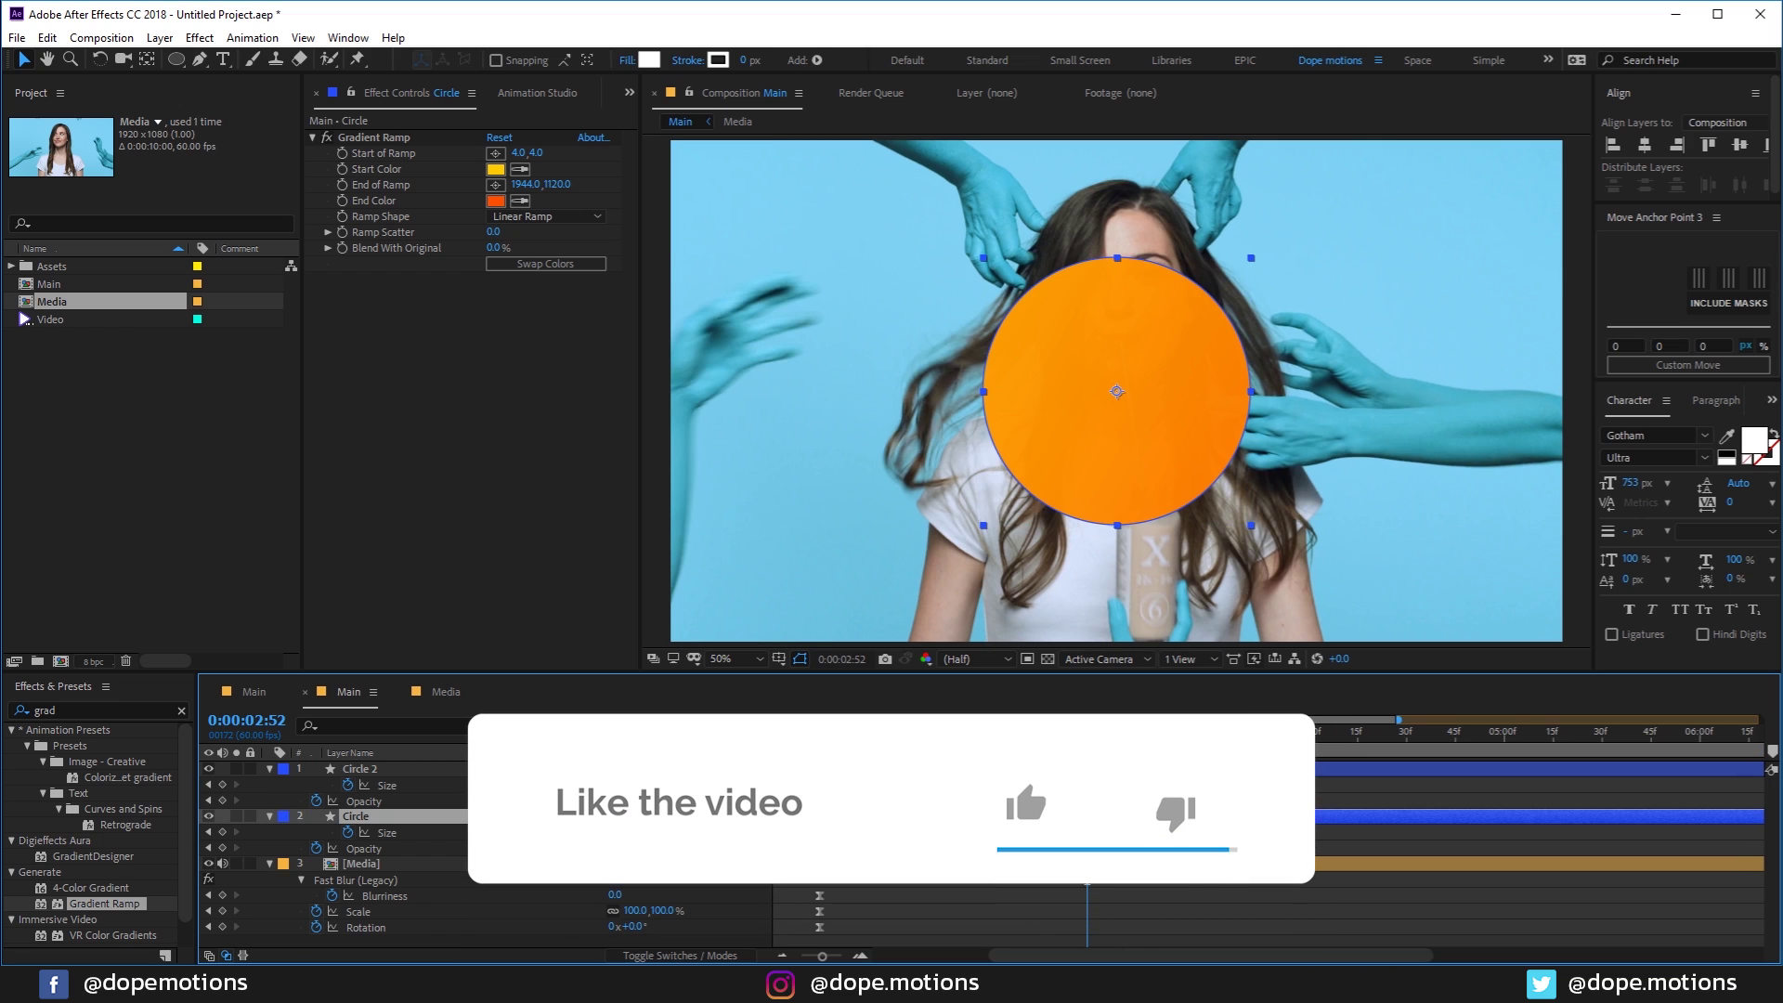
click(356, 817)
key(j)
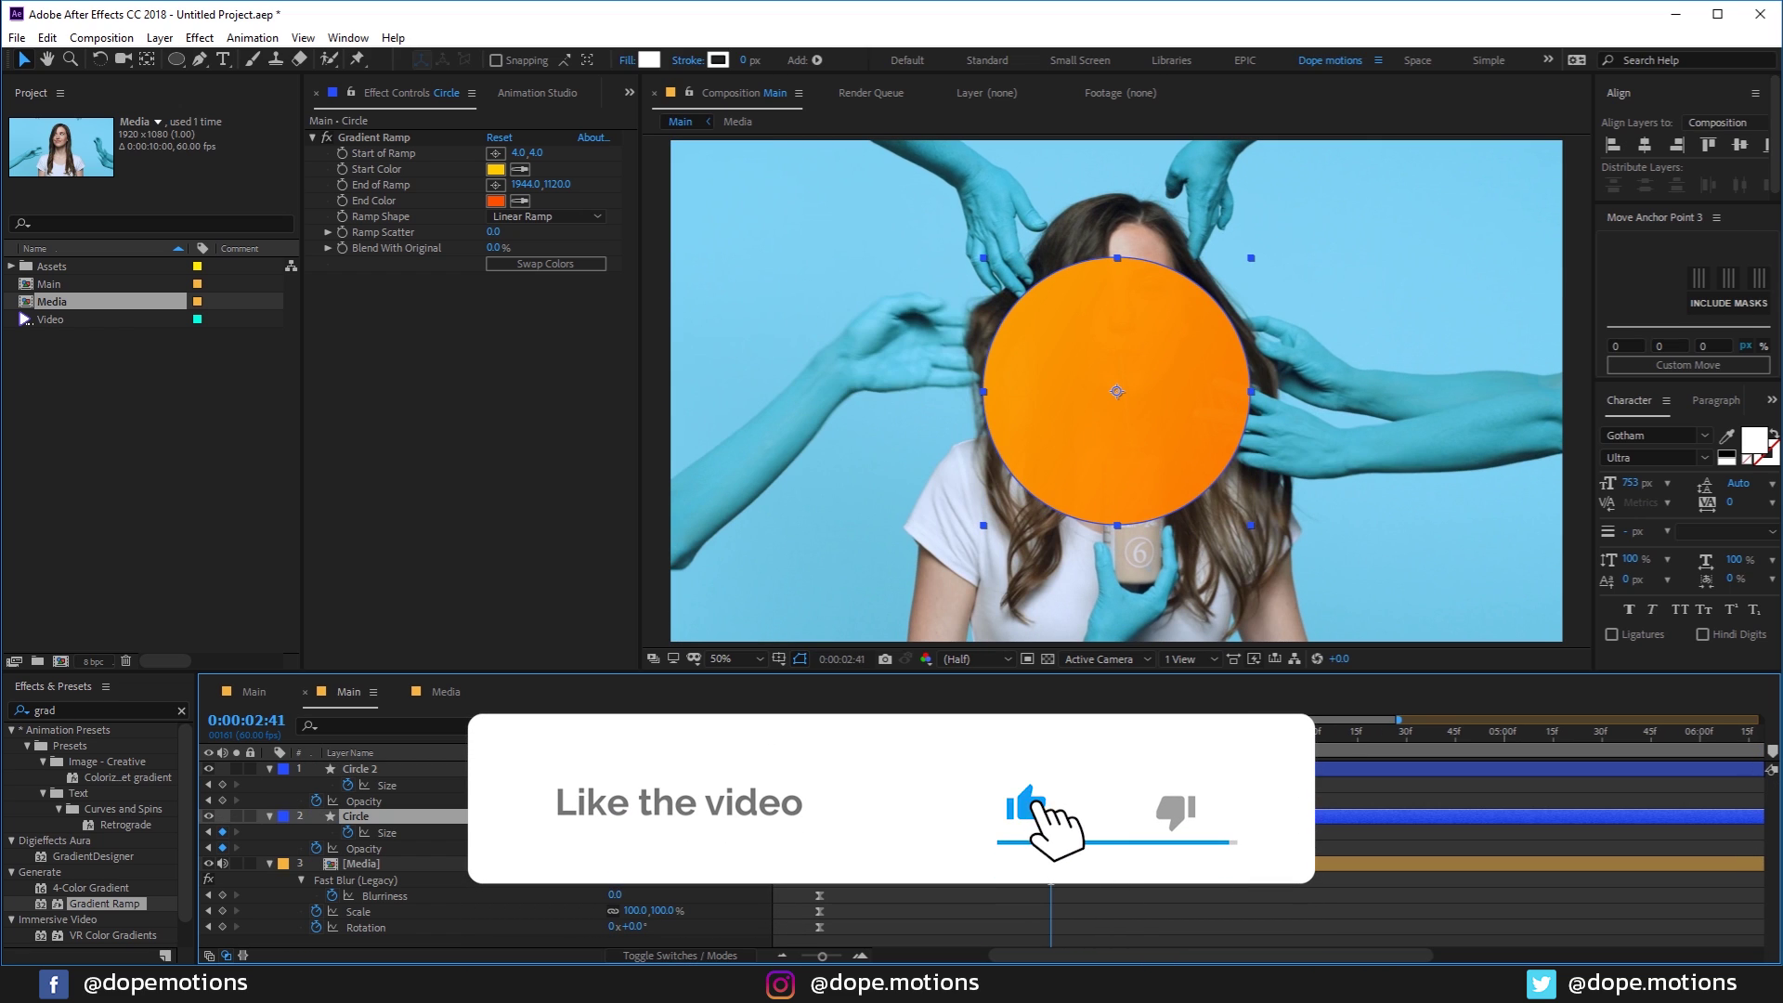
drag(651, 831, 716, 825)
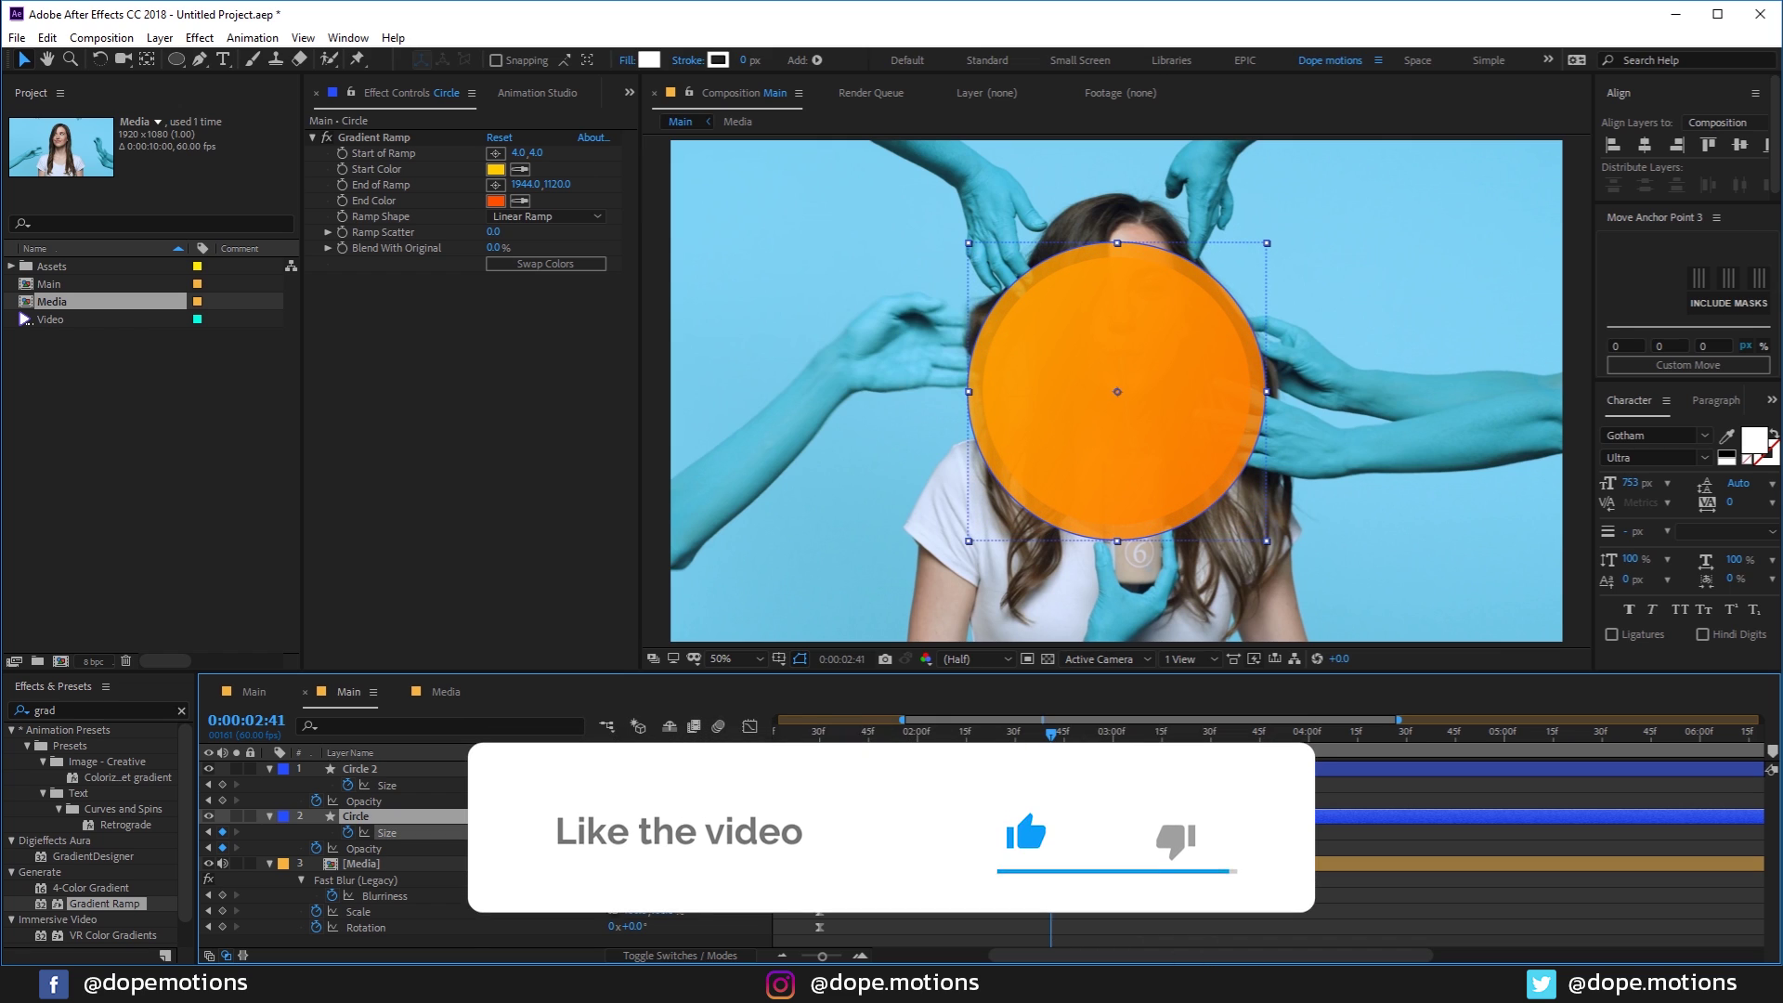
click(1034, 816)
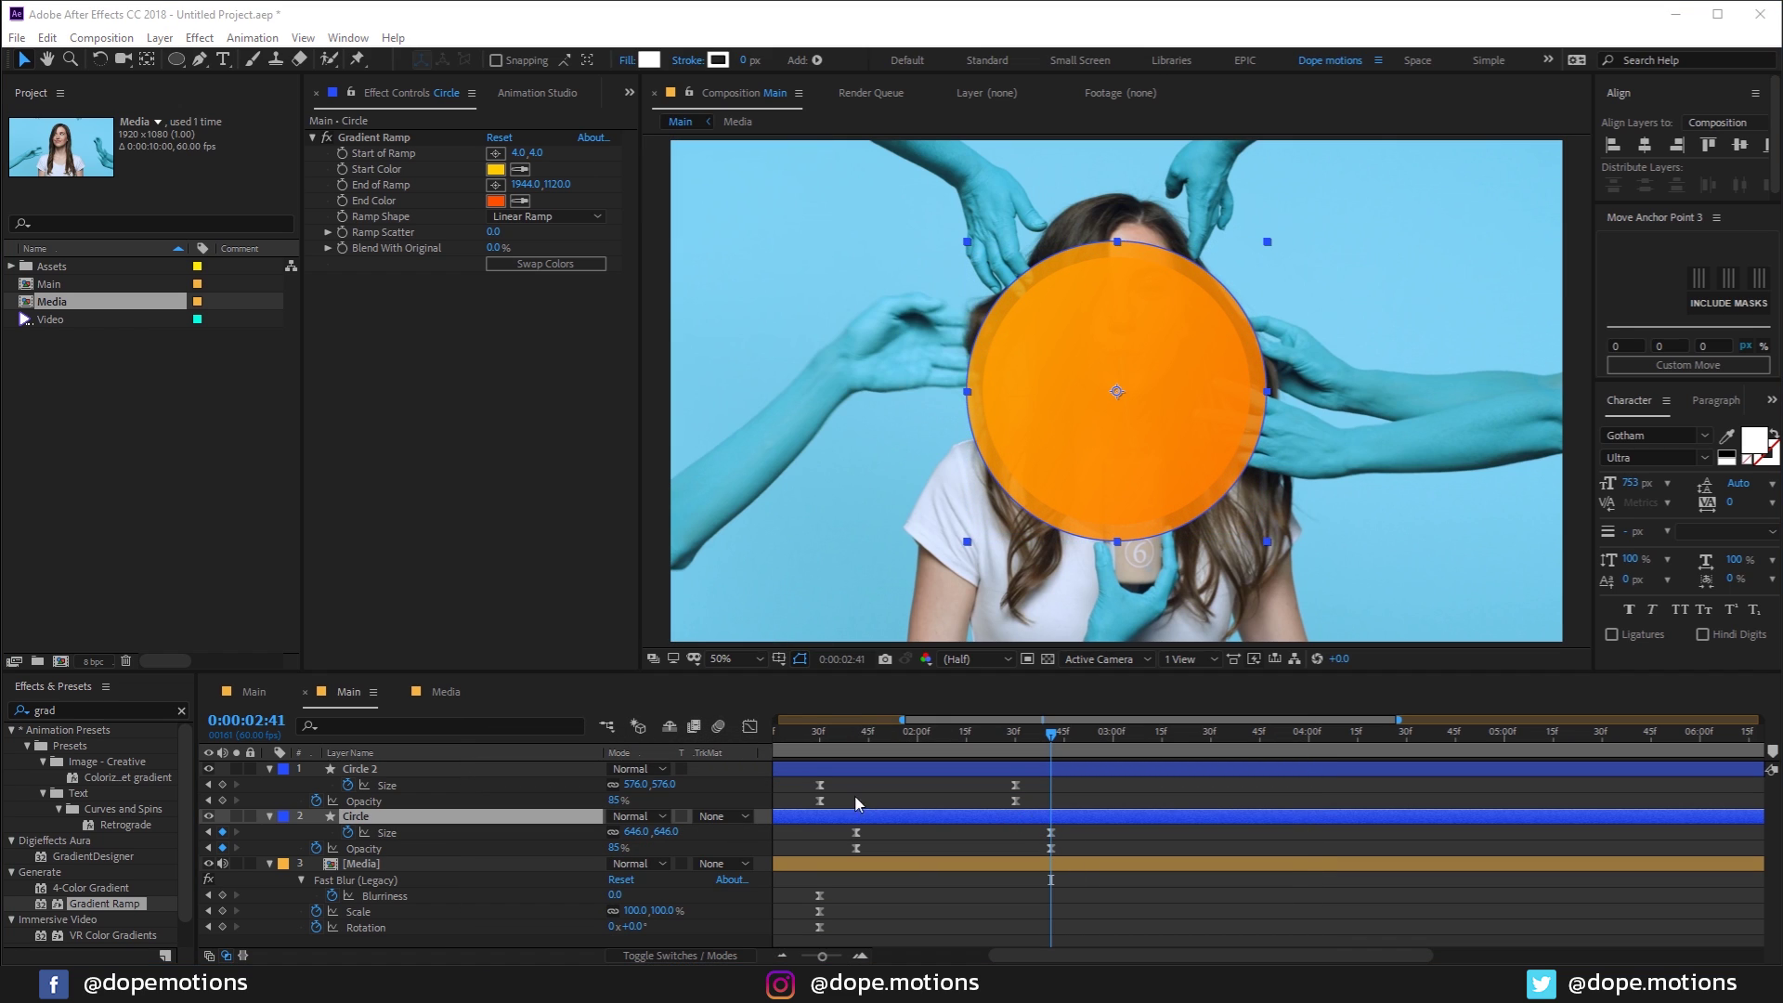
Step: Apply Venetian Blinds to the lower Circle layer with Transition Completion 85%, Width 16 and Direction 45°
click(93, 710)
text(blin)
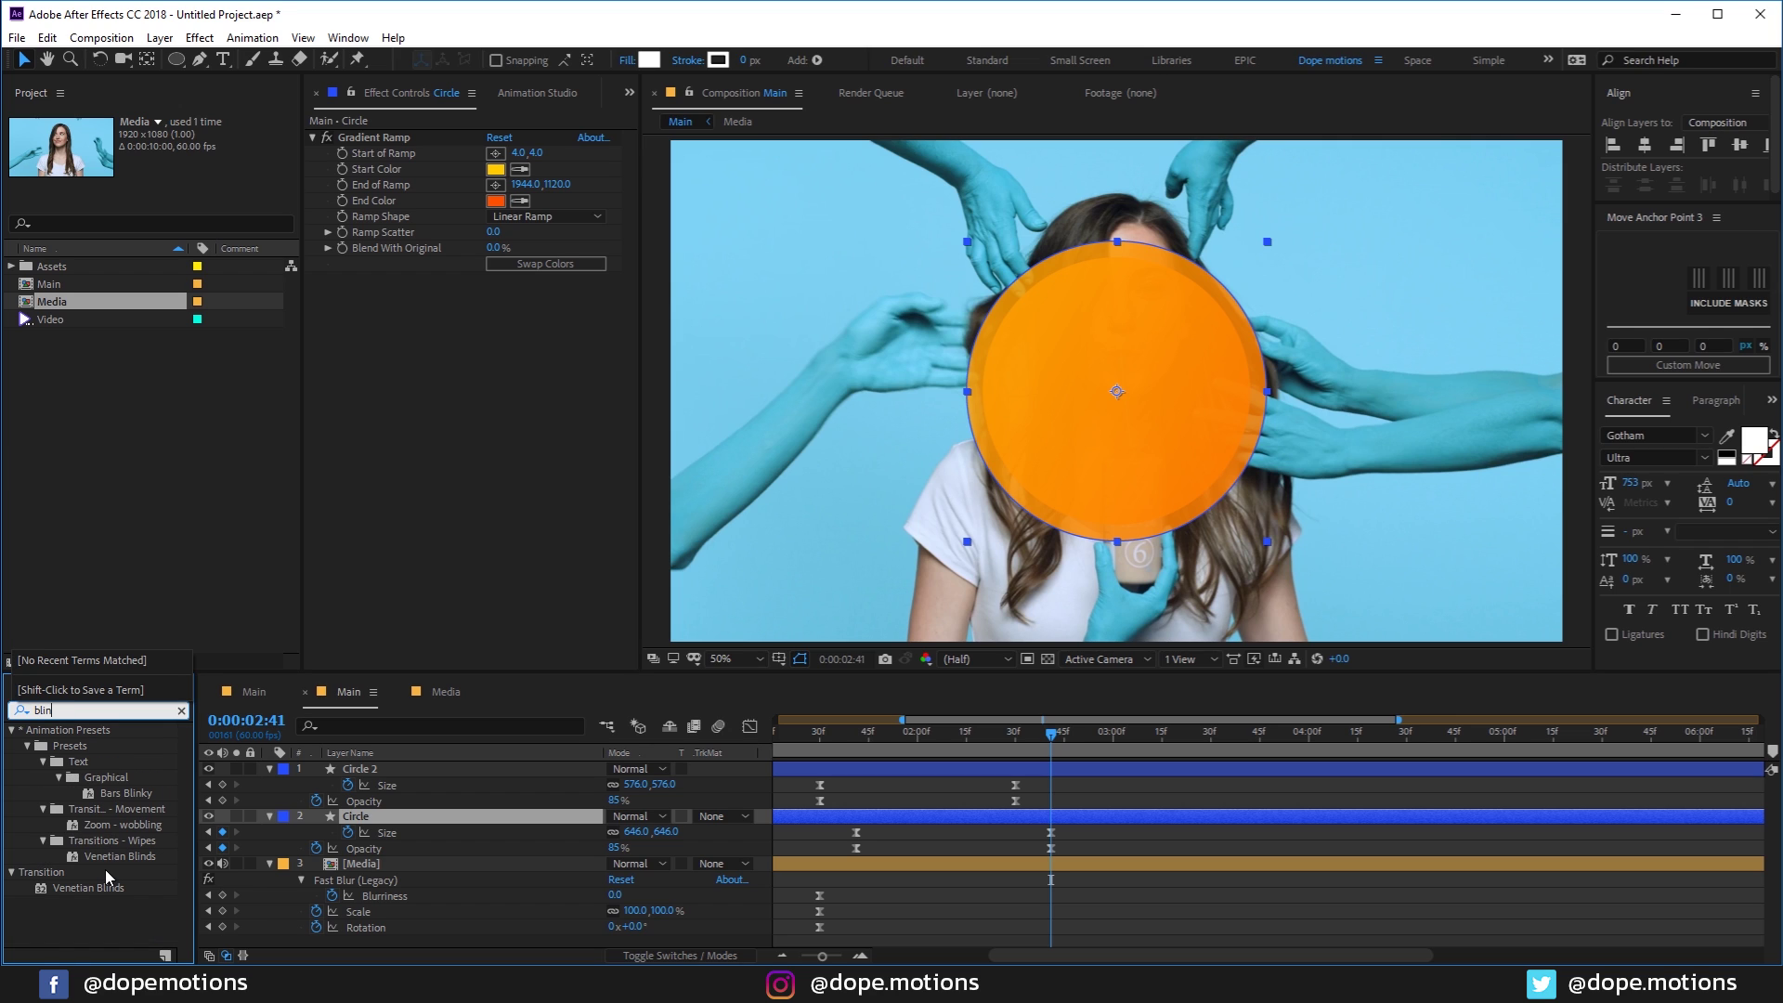
drag(96, 885, 371, 815)
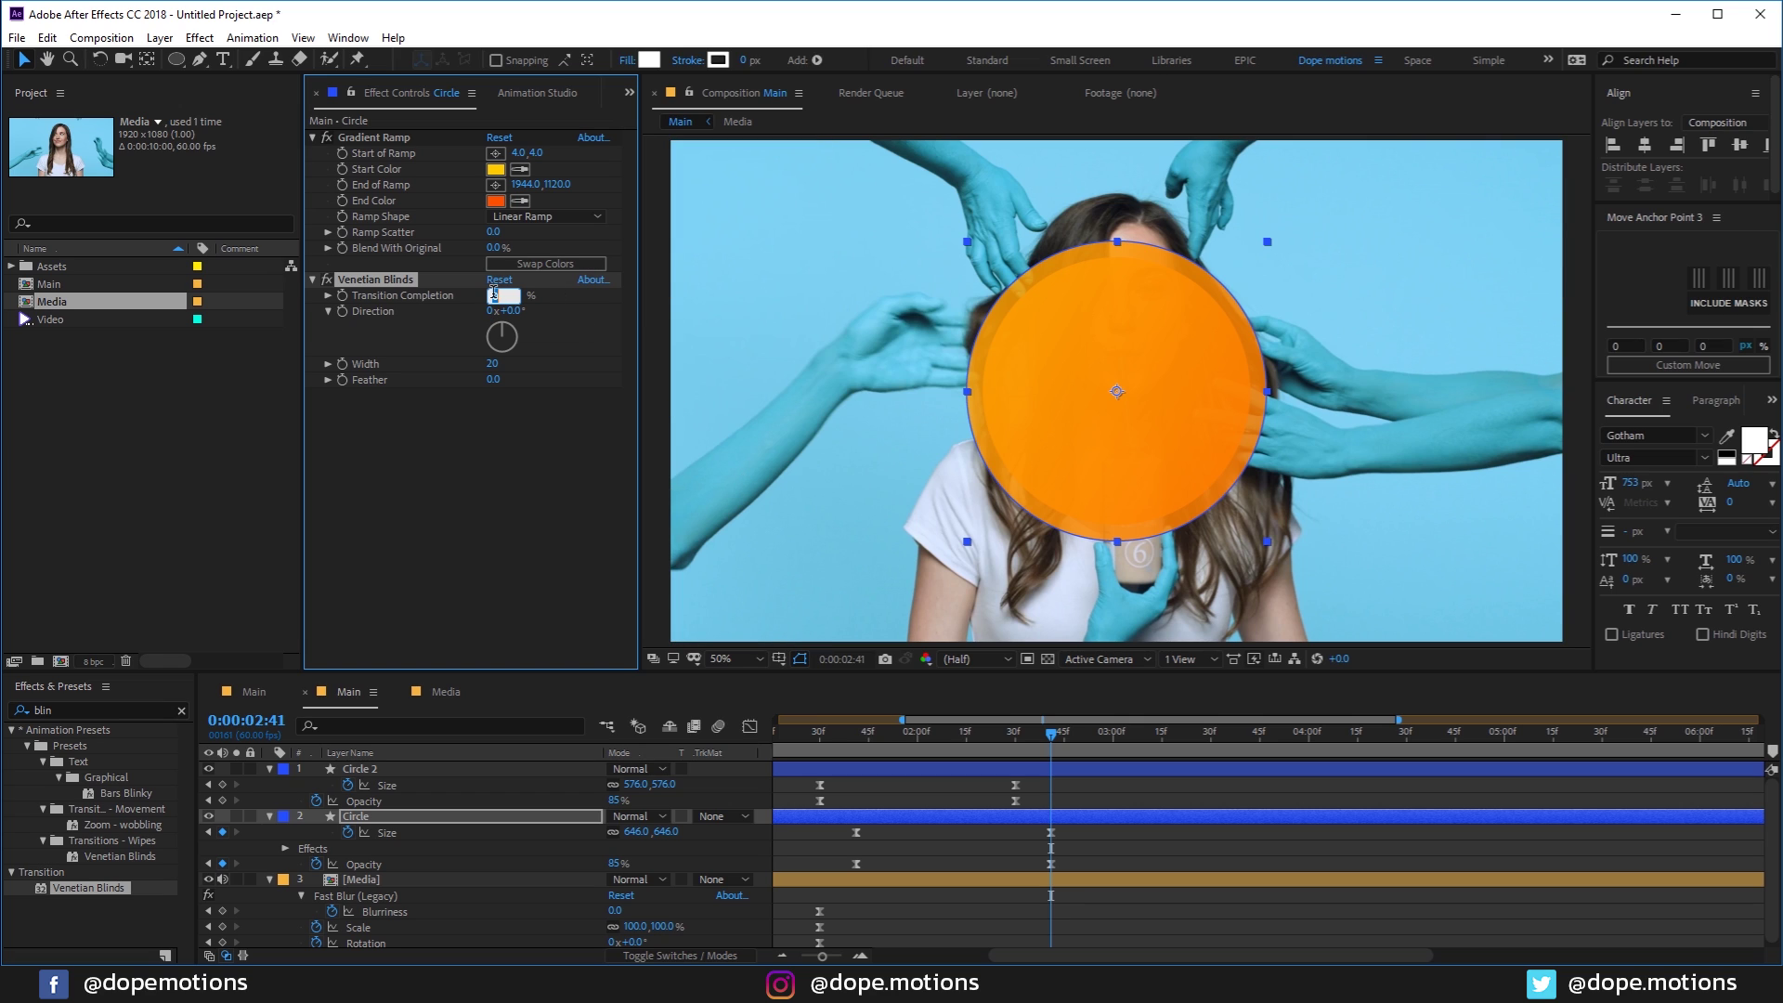
drag(495, 297, 502, 298)
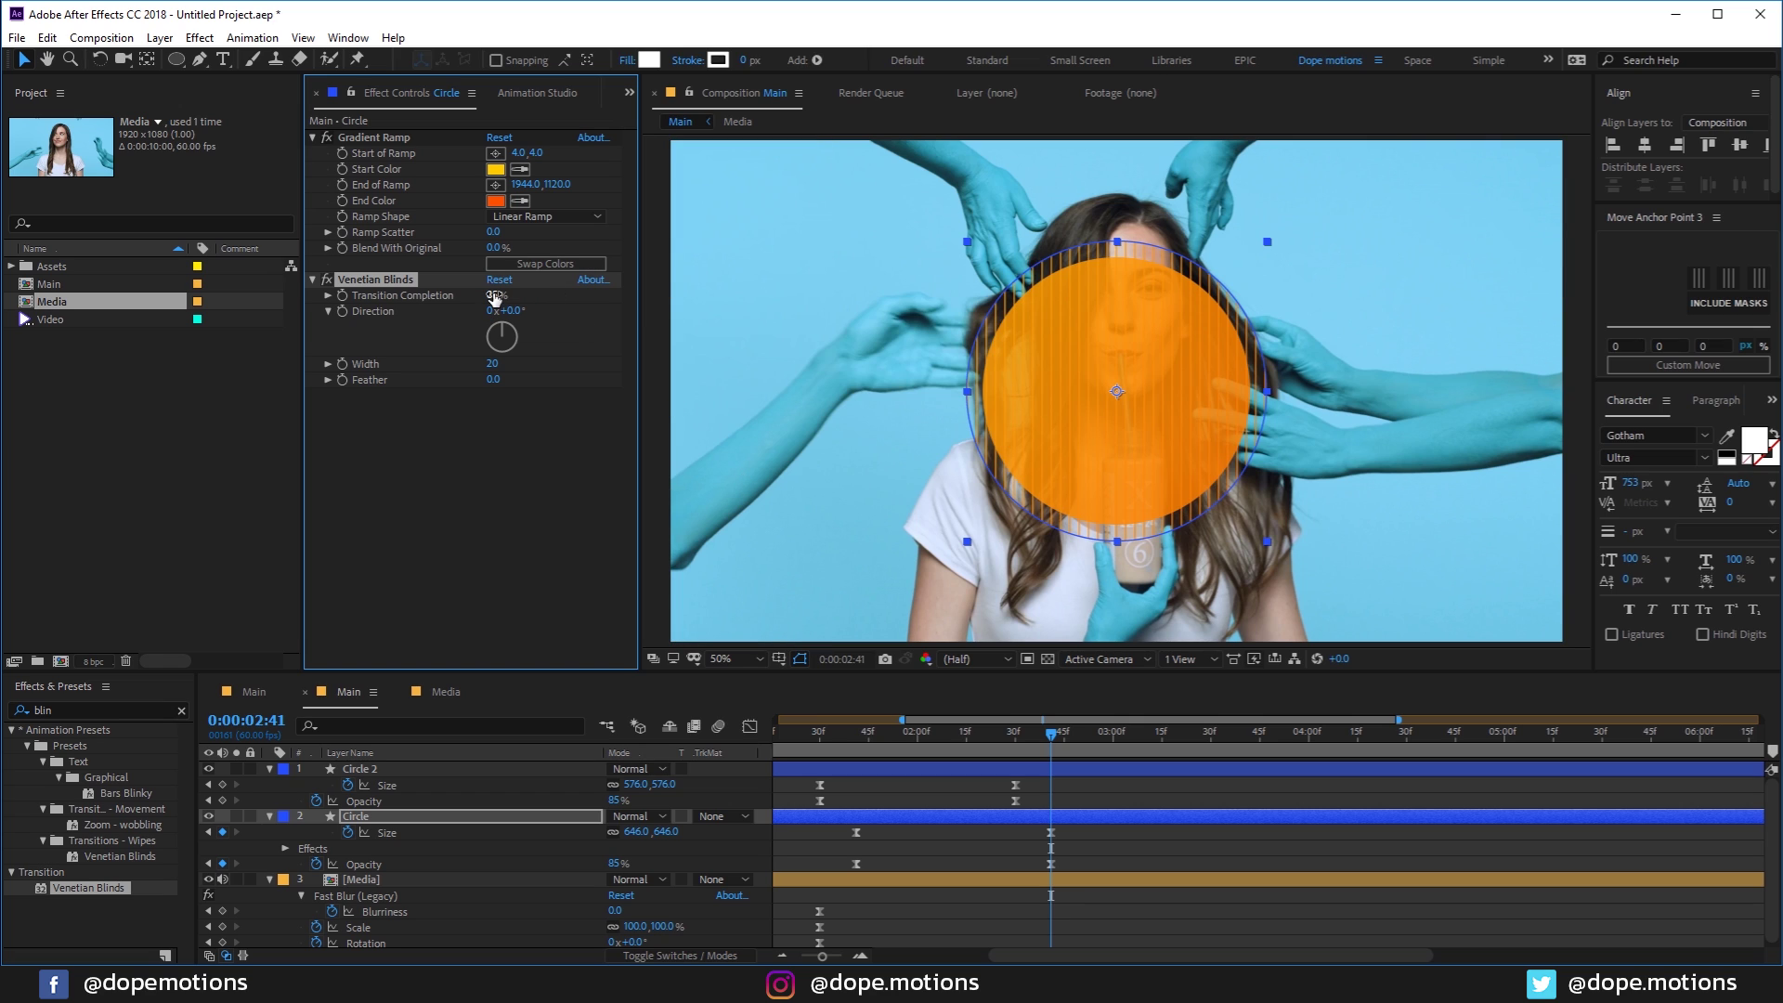
drag(488, 366, 491, 365)
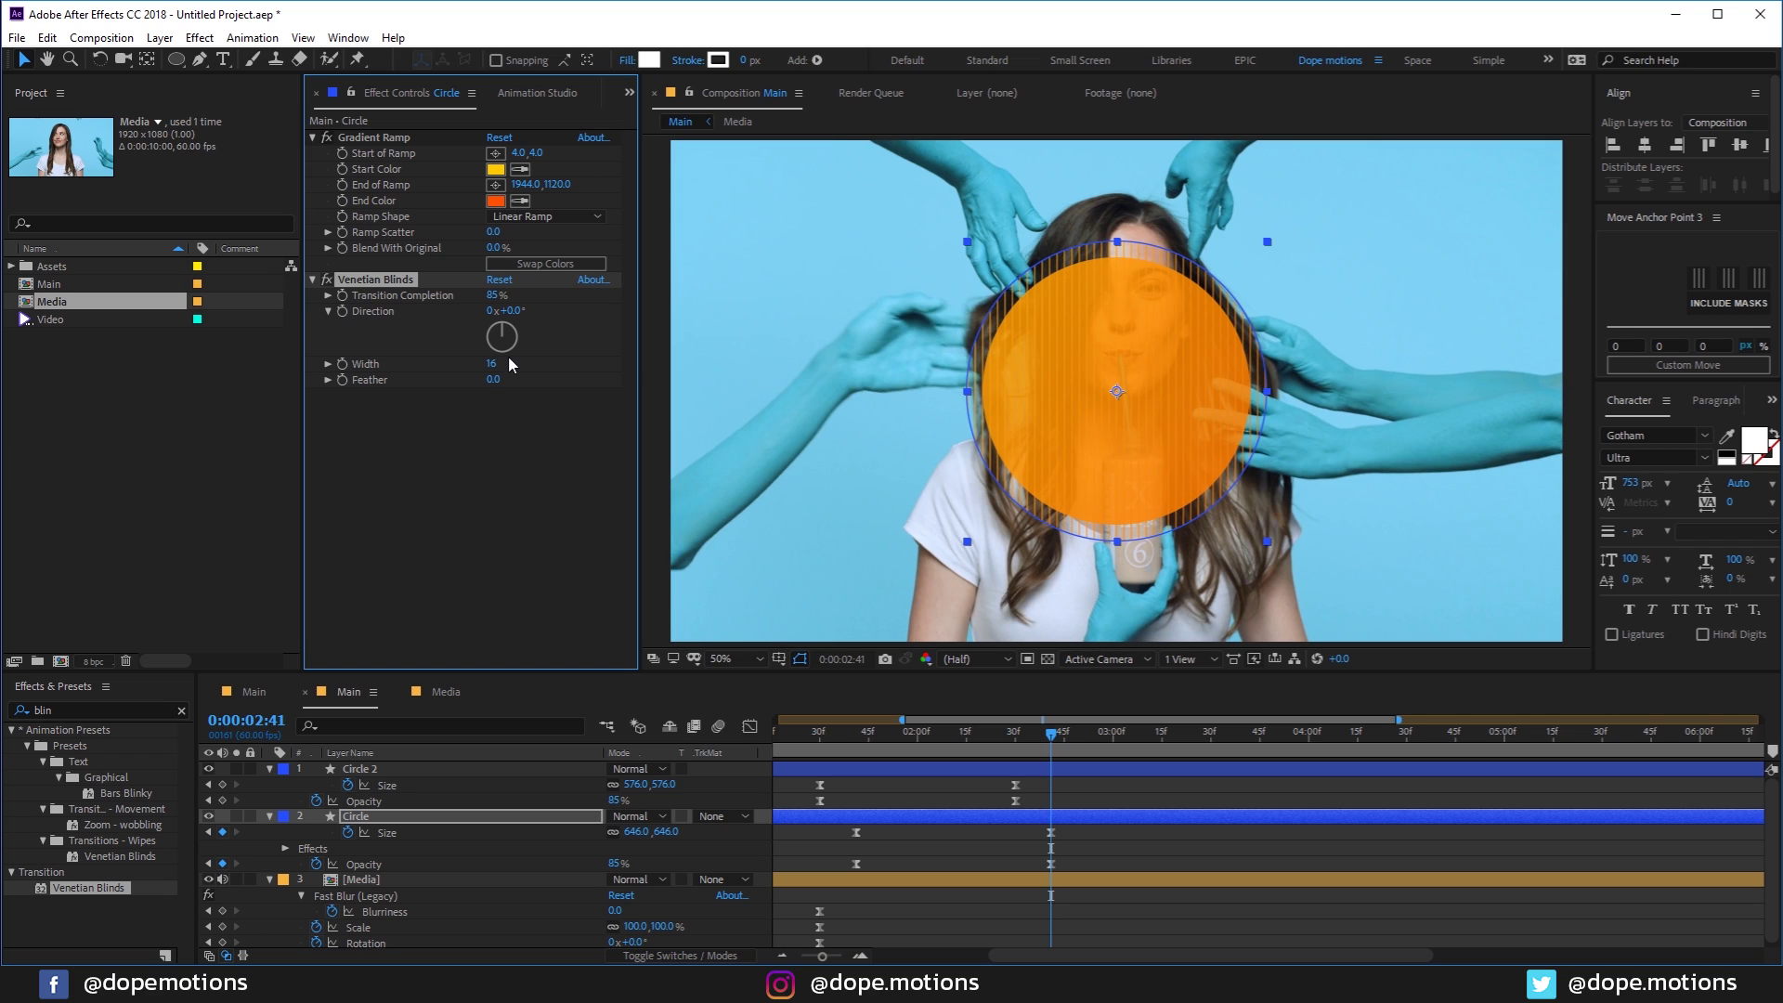
drag(515, 311, 516, 311)
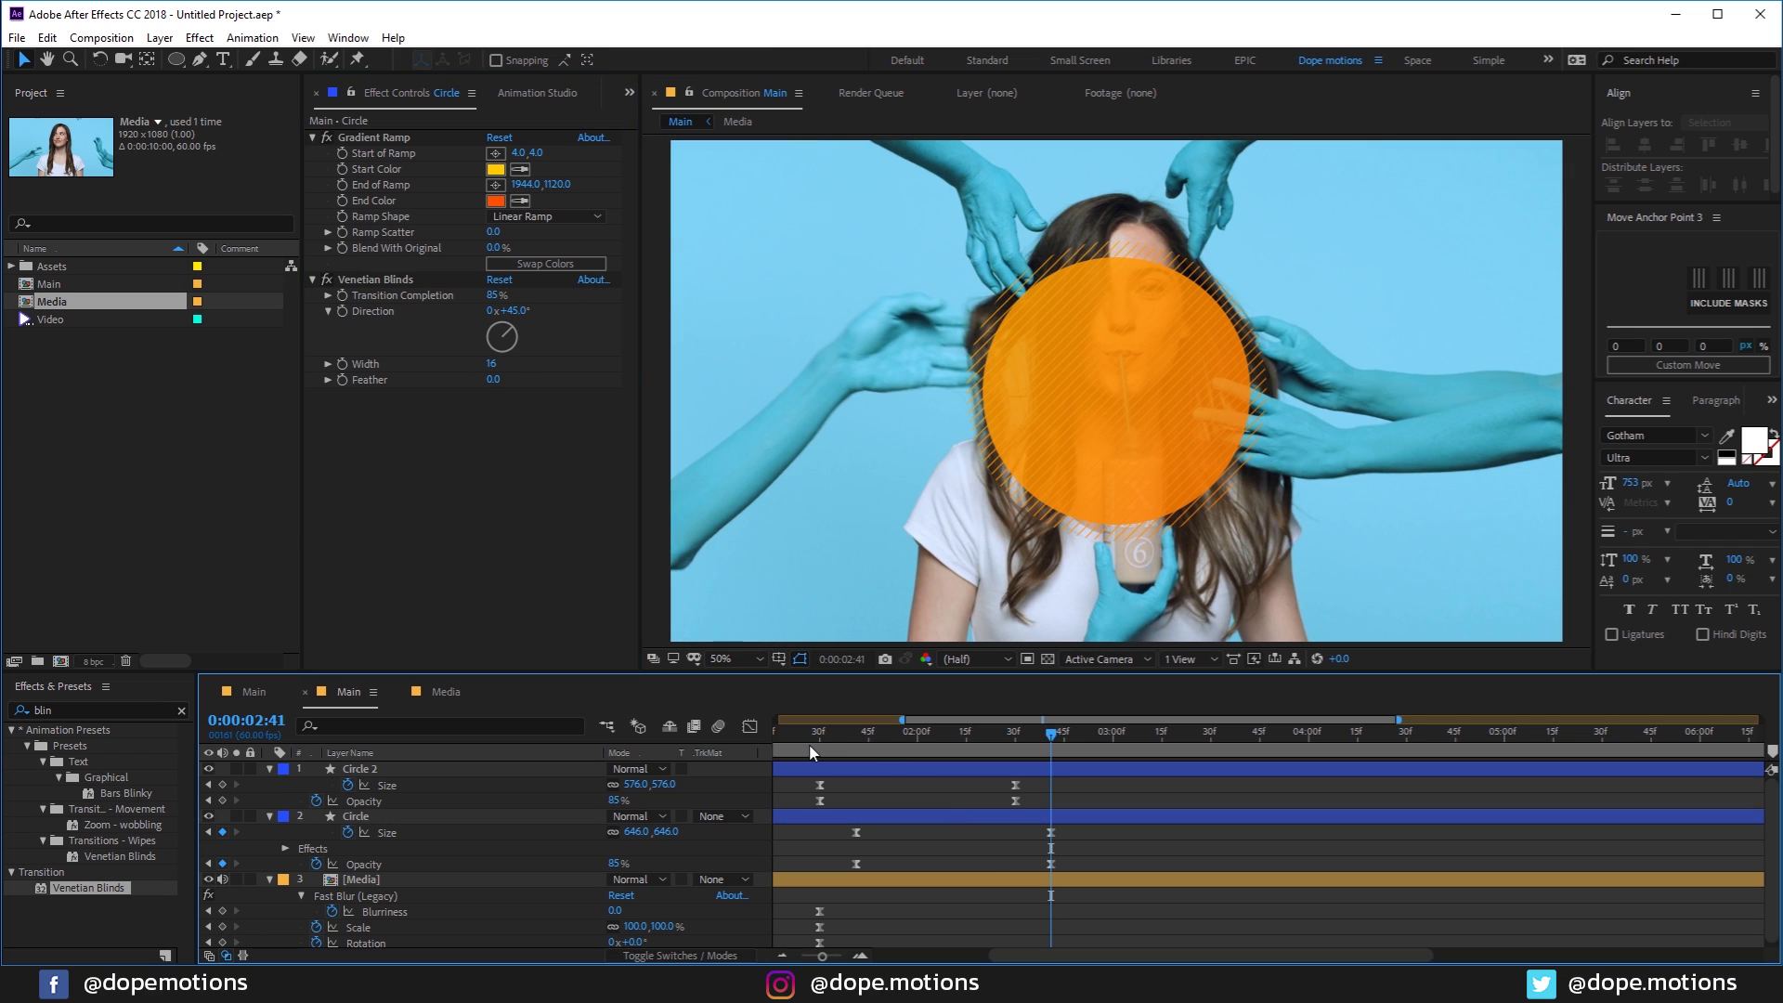
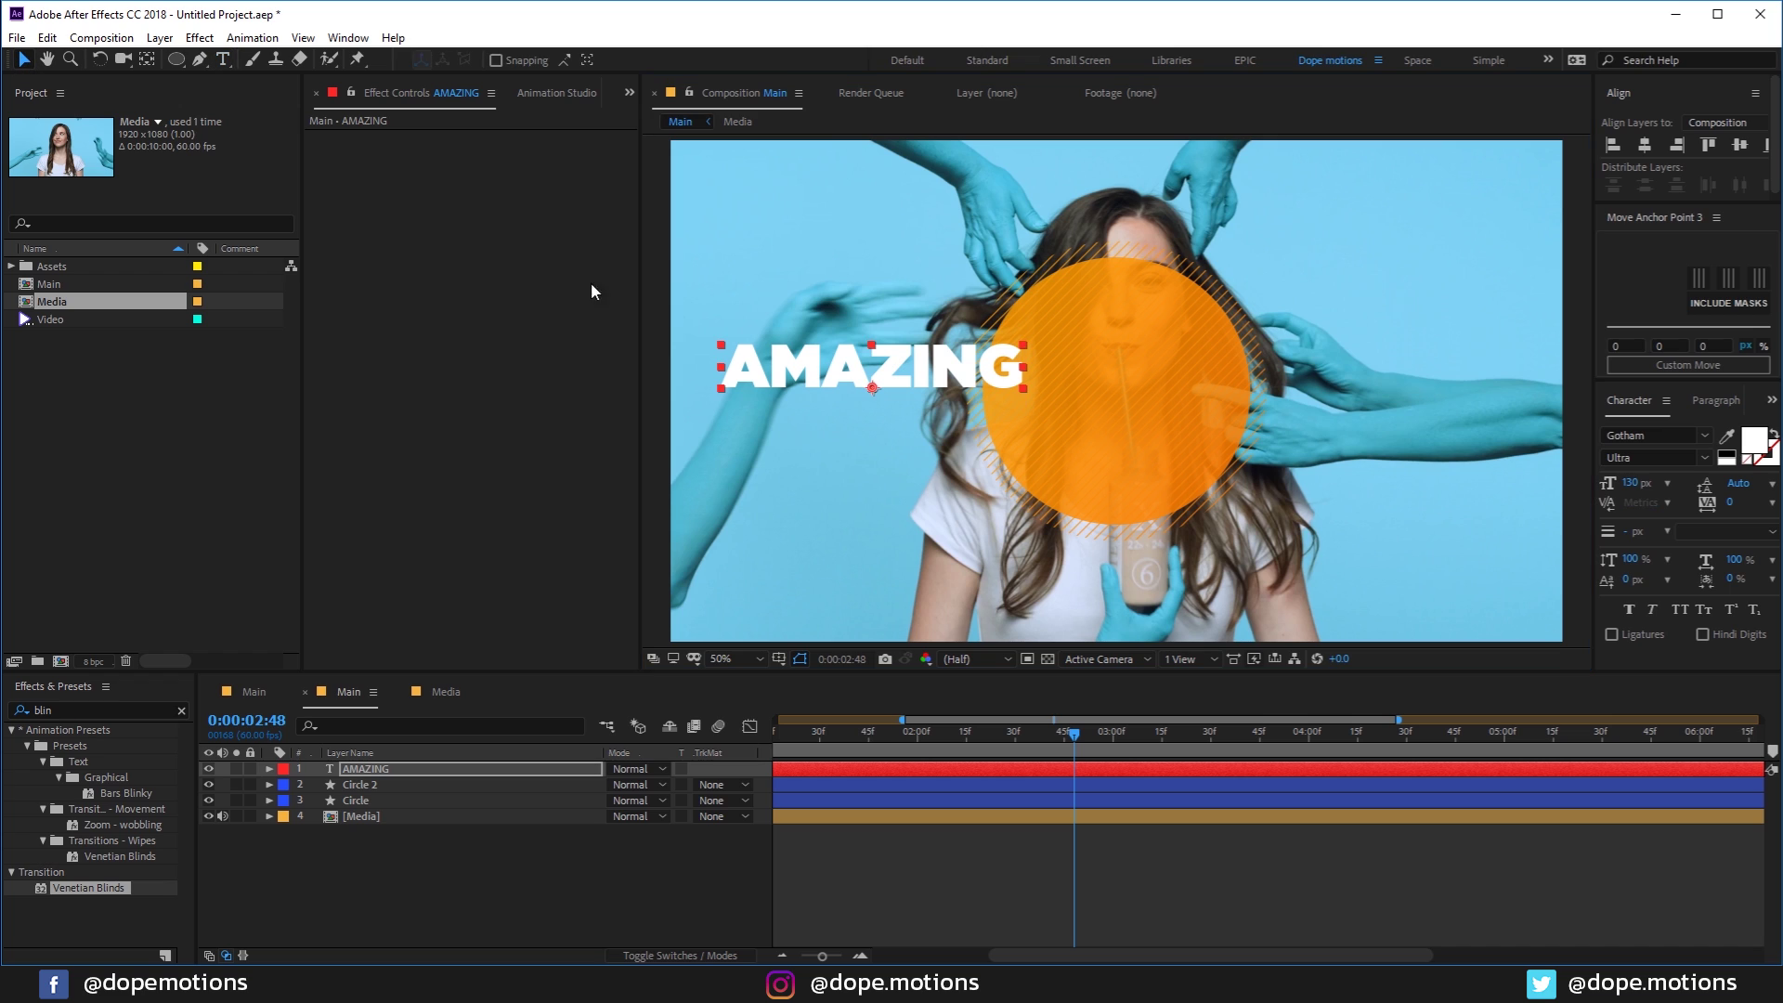
Step: Centre the AMAZING text horizontally and vertically in the composition, with its anchor point at the middle of the text
drag(895, 389, 1139, 394)
click(1703, 455)
click(1645, 144)
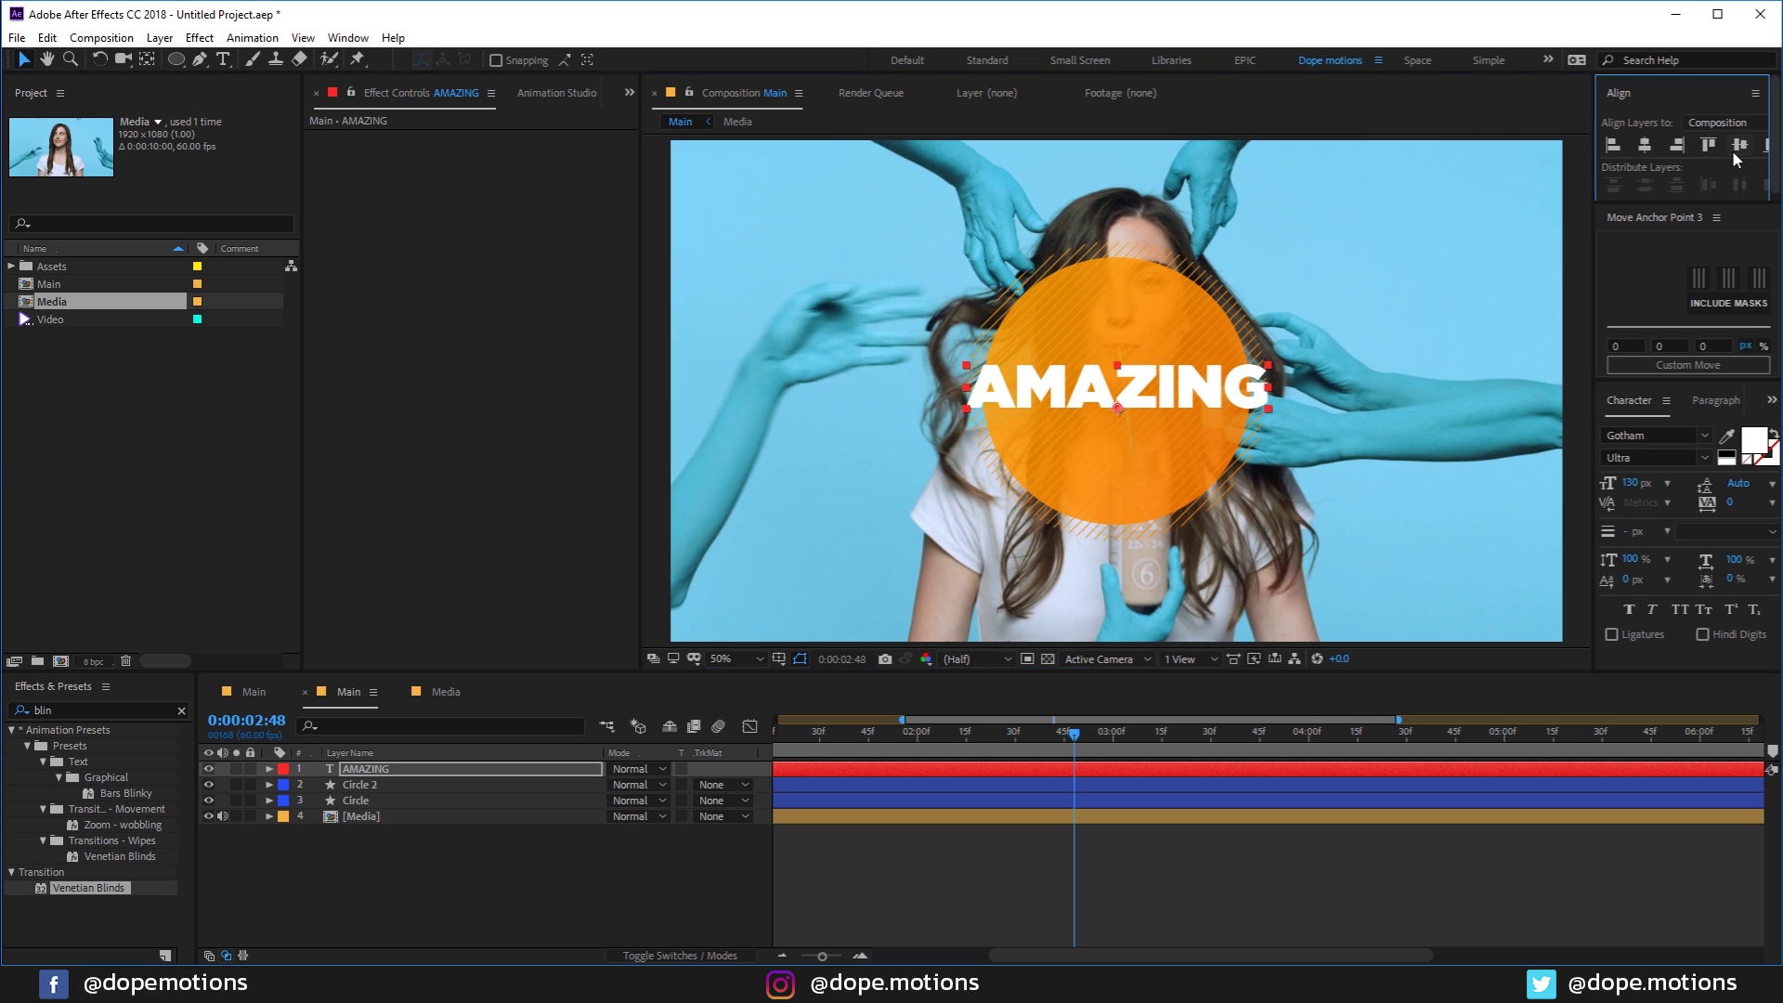
click(1738, 145)
click(1647, 276)
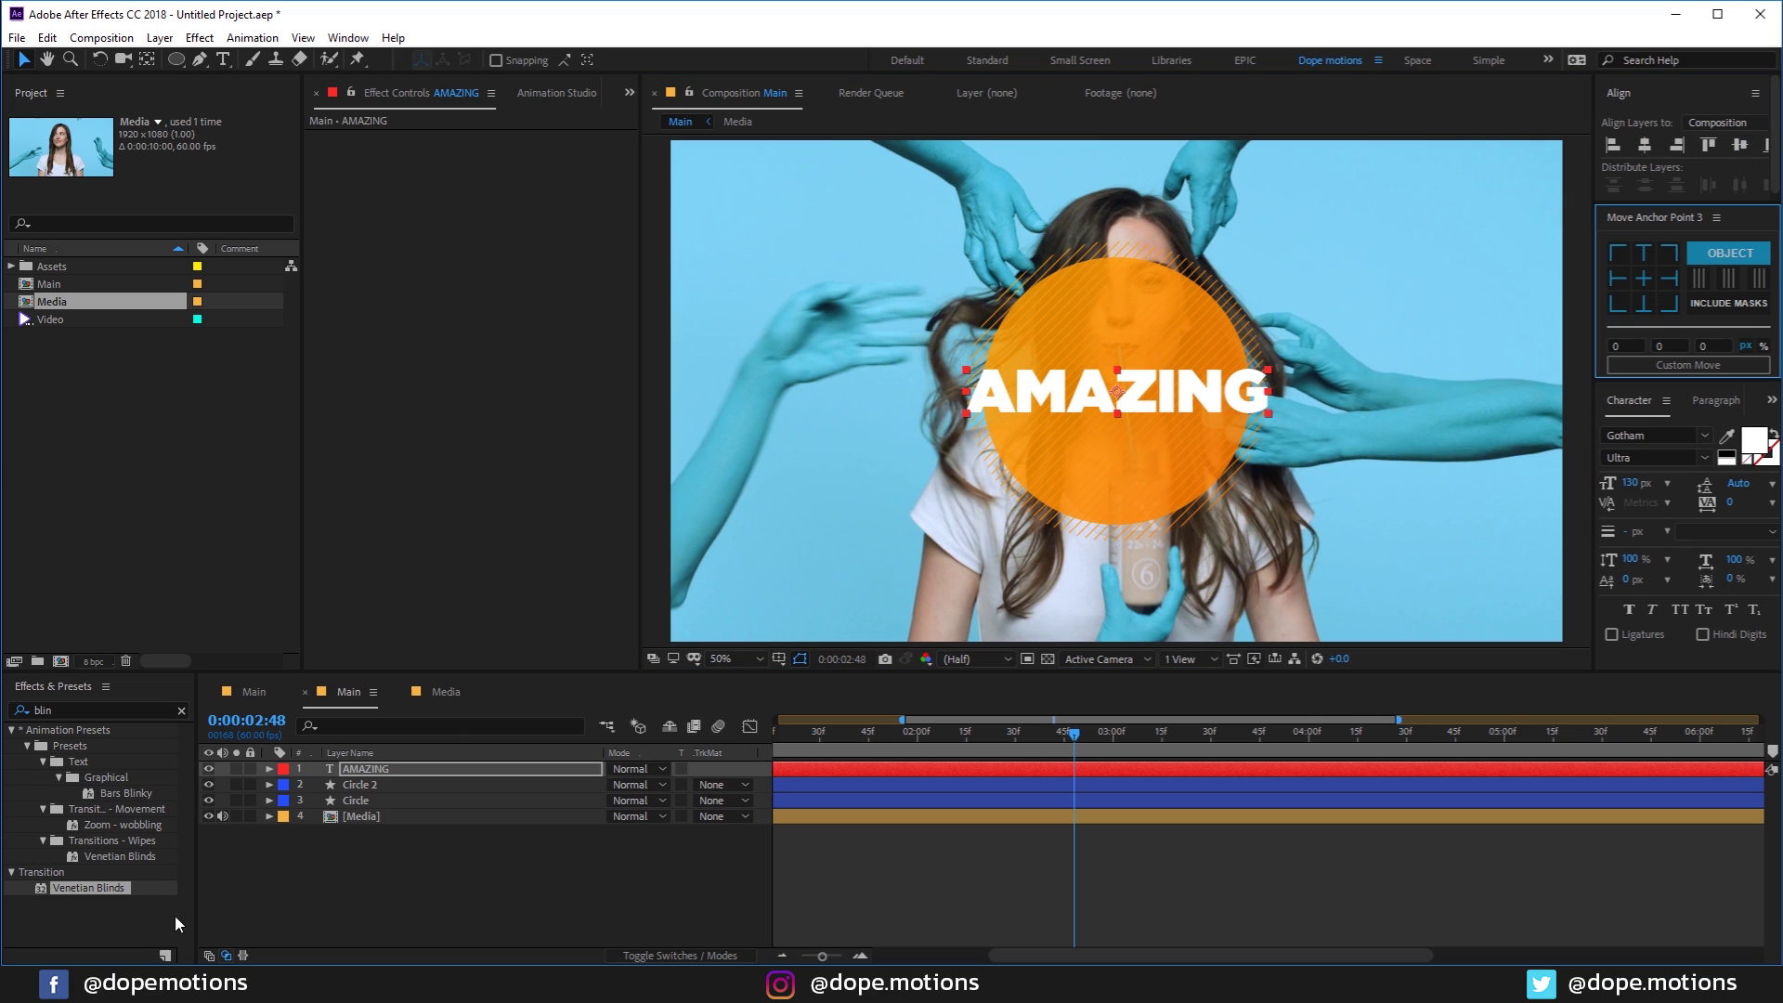
Step: Replace the AMAZING text with SUMMER and return to the Selection tool
double_click(379, 770)
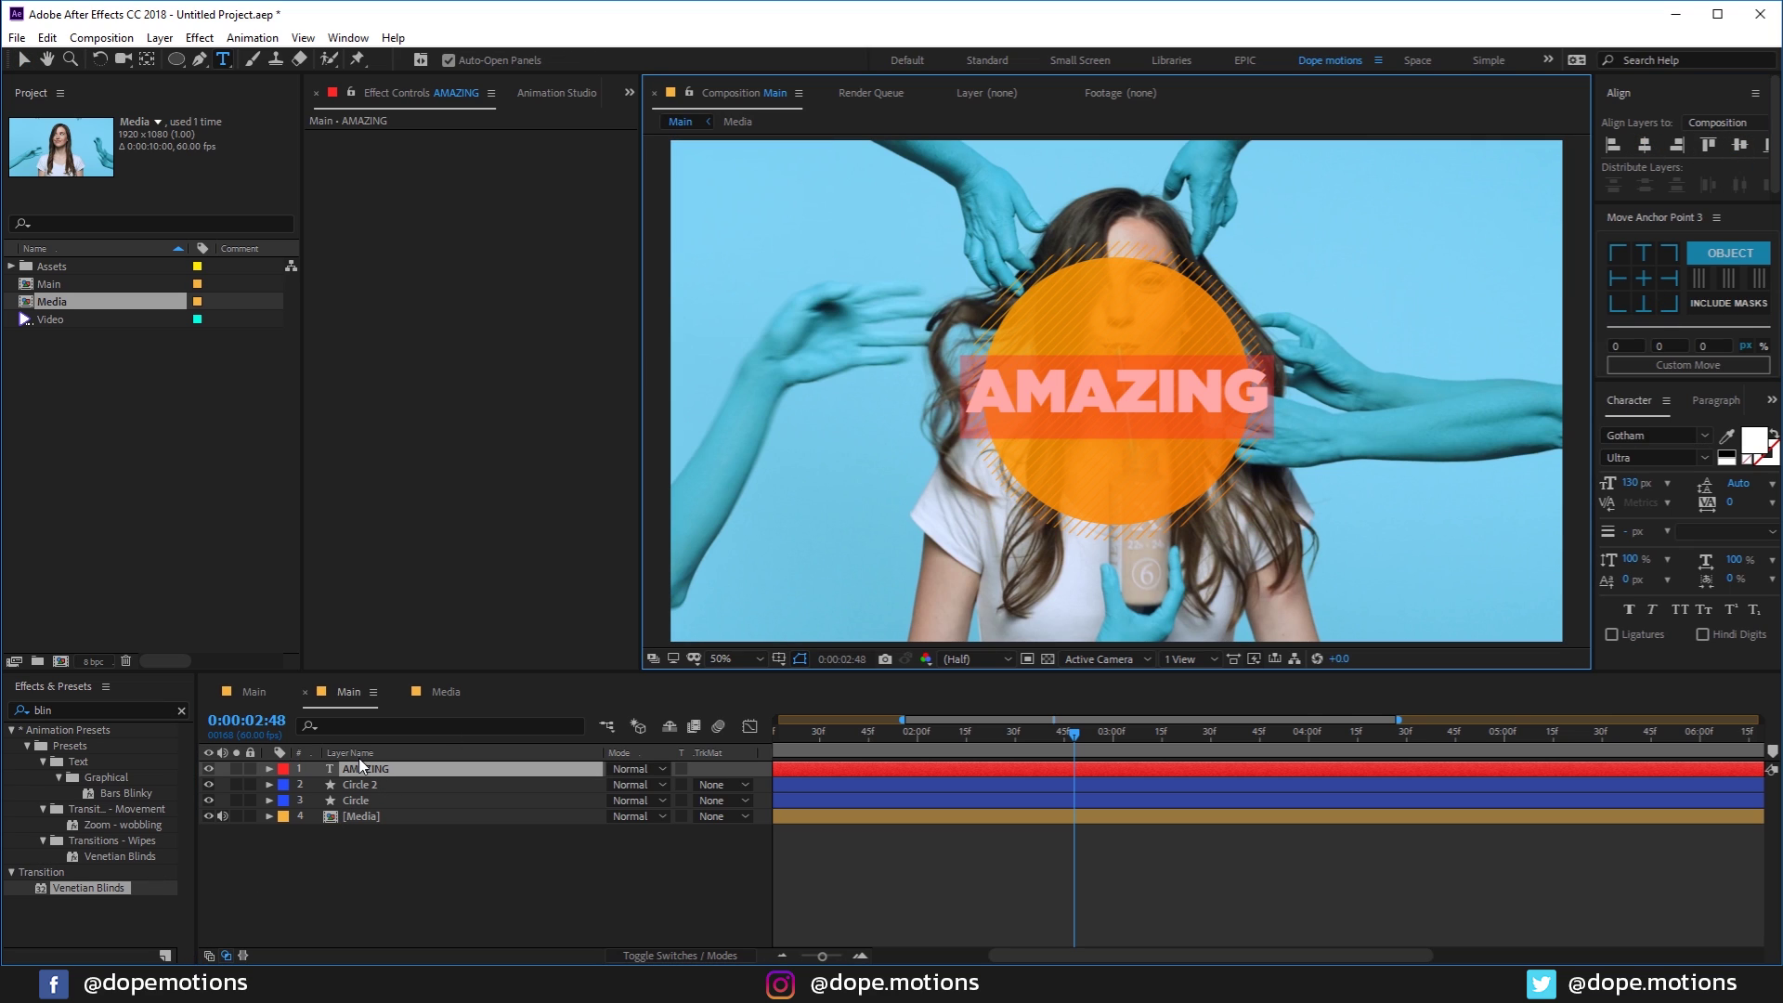
text(SUMMER)
click(336, 268)
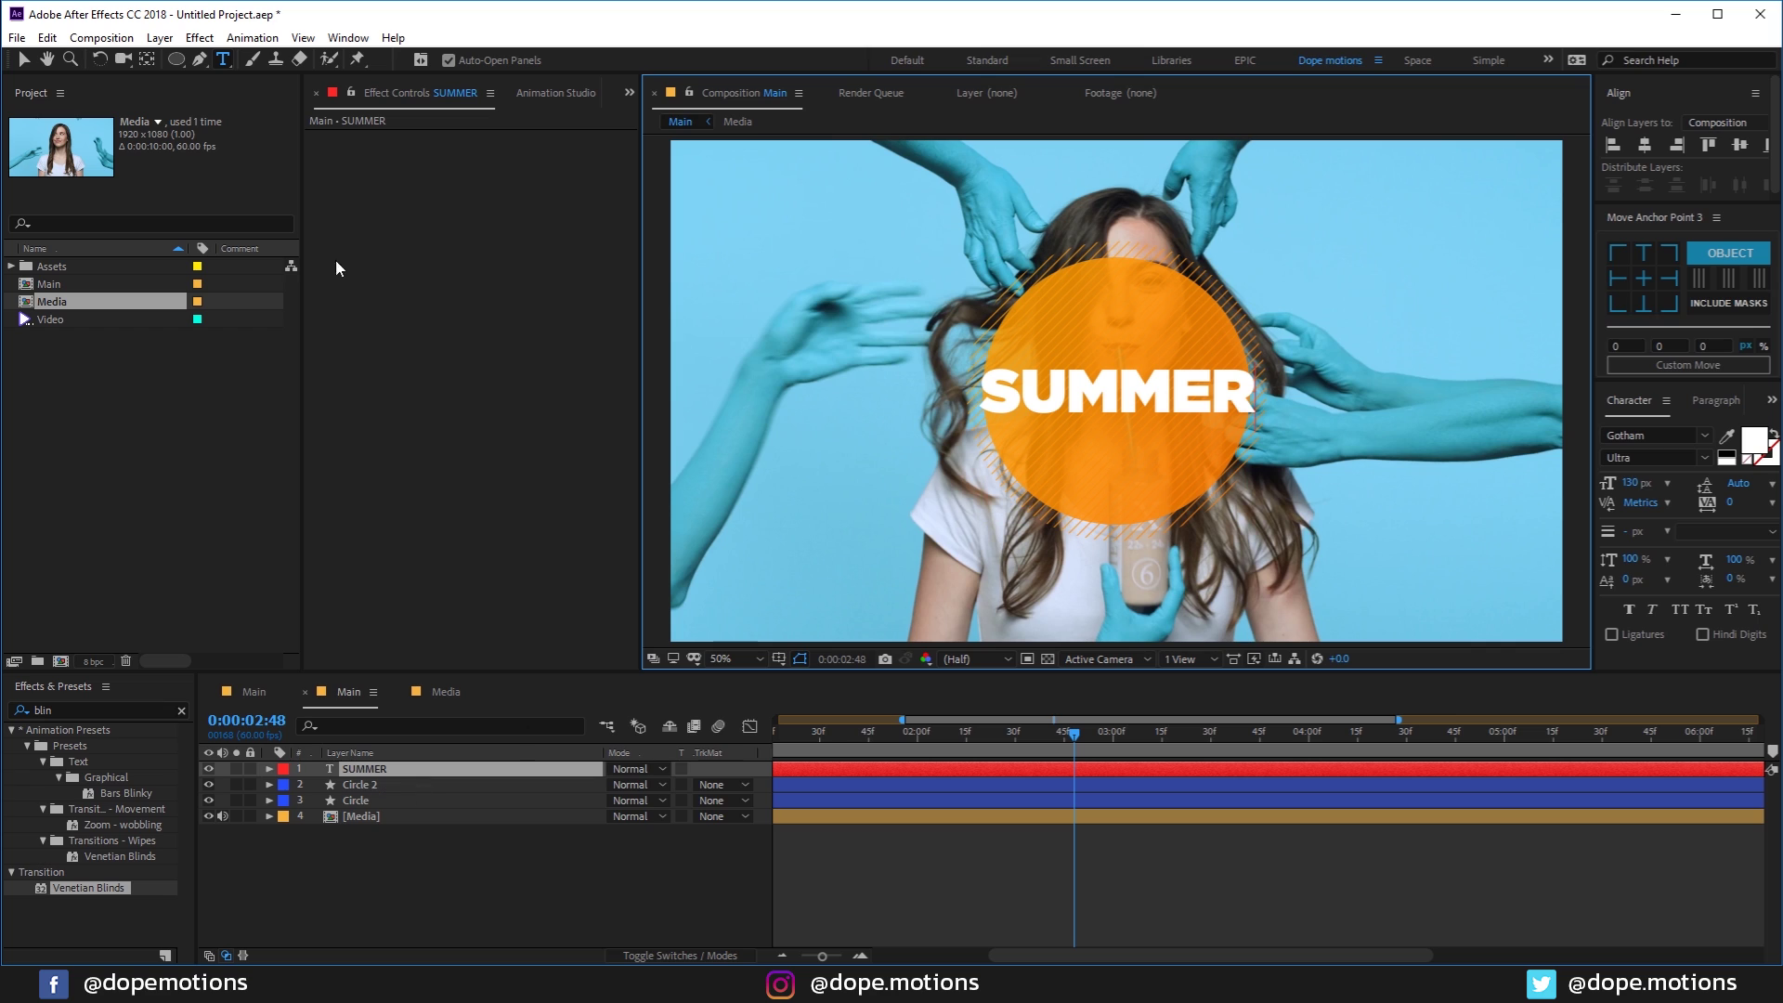
click(23, 59)
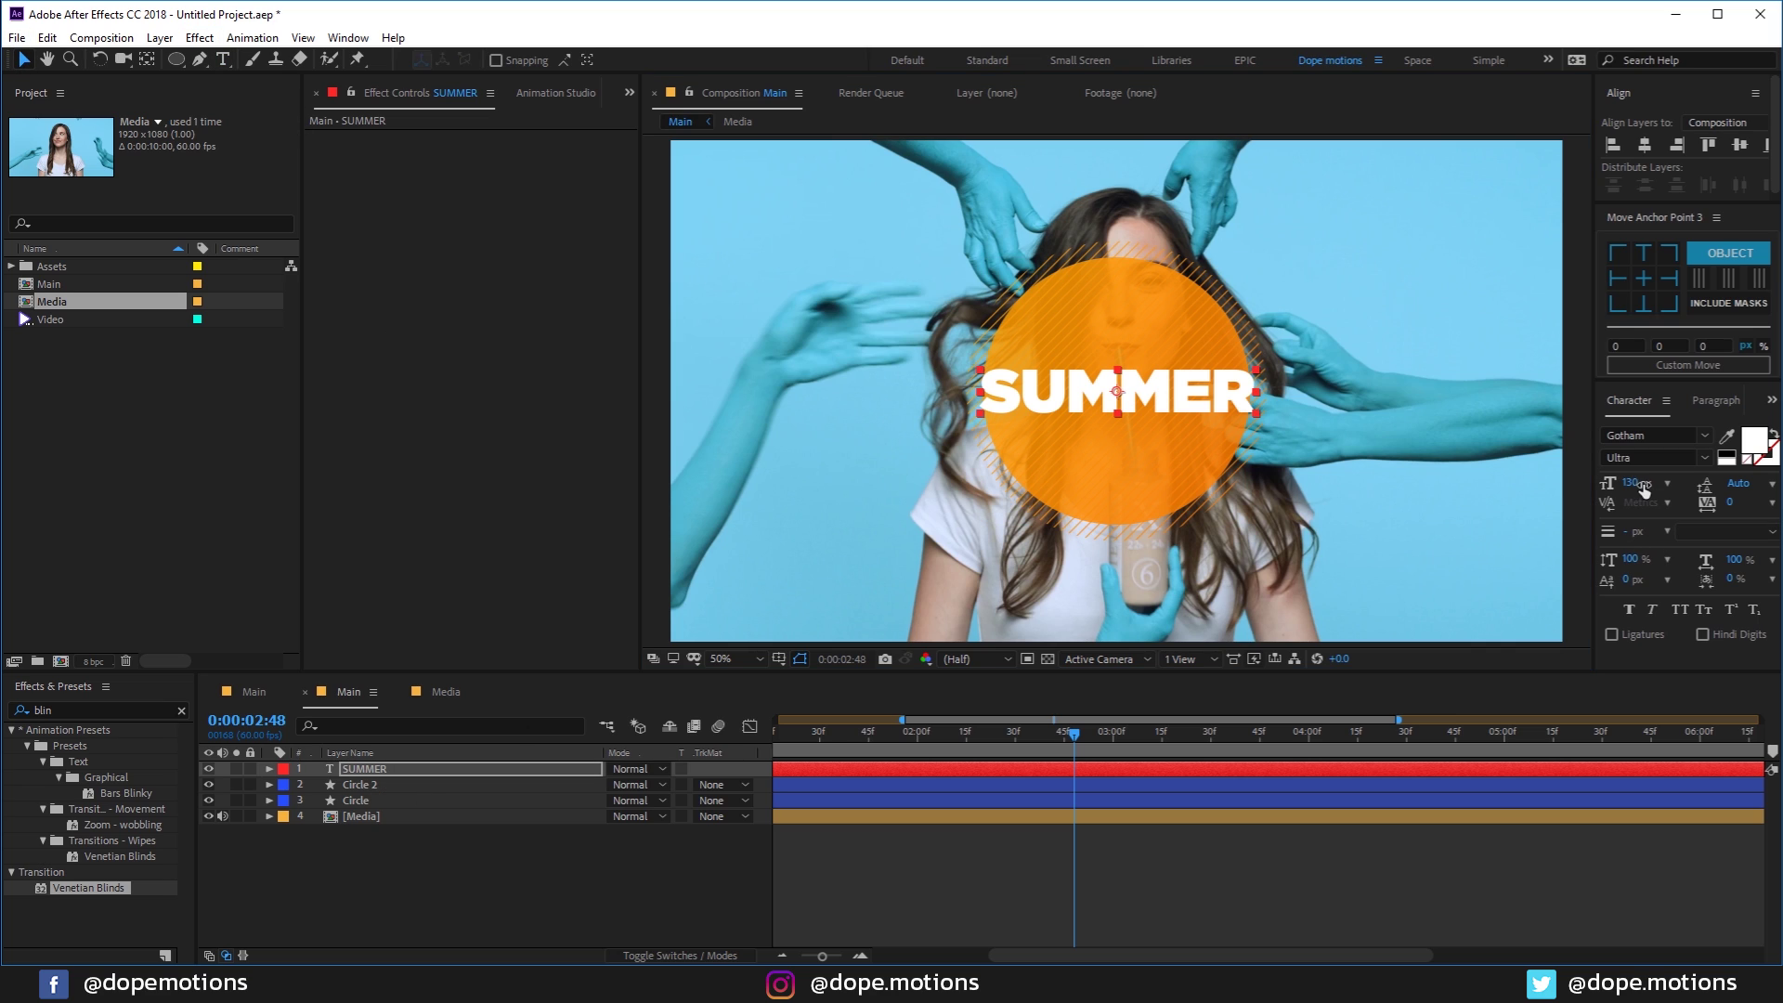
Step: Set the SUMMER text's font size to 108 px and recentre its anchor point and position in the composition
drag(1644, 490, 1600, 485)
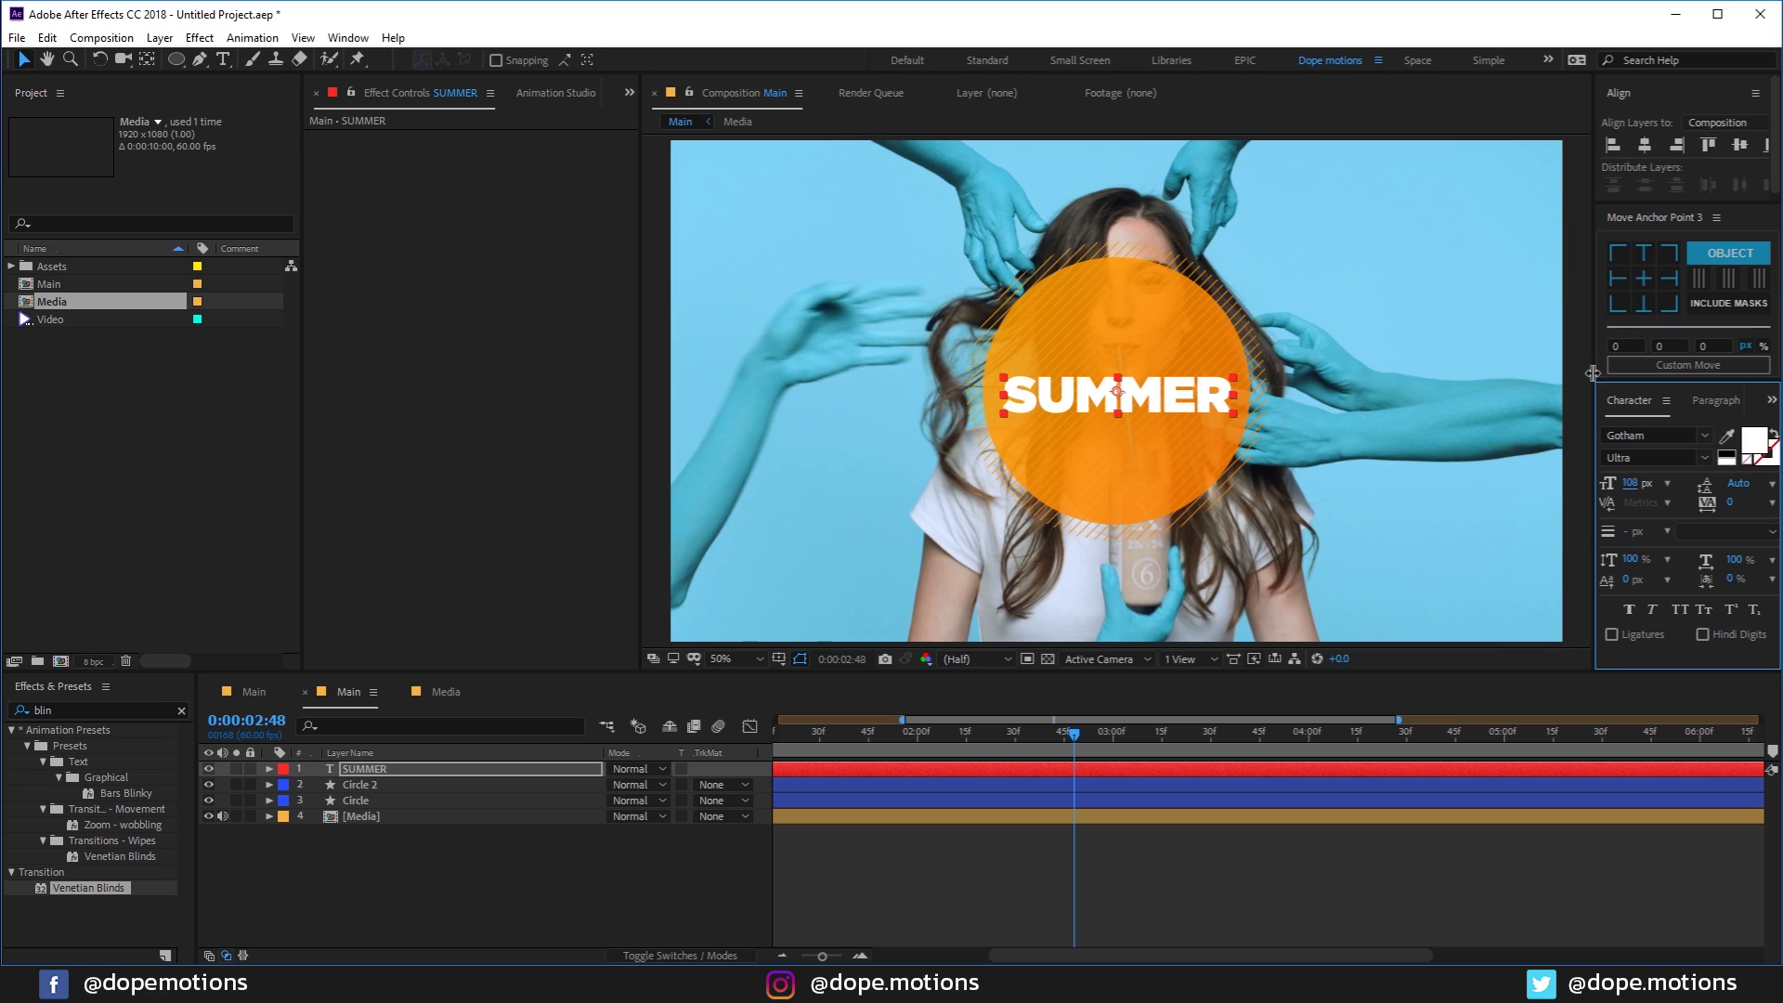
click(1642, 279)
click(1721, 152)
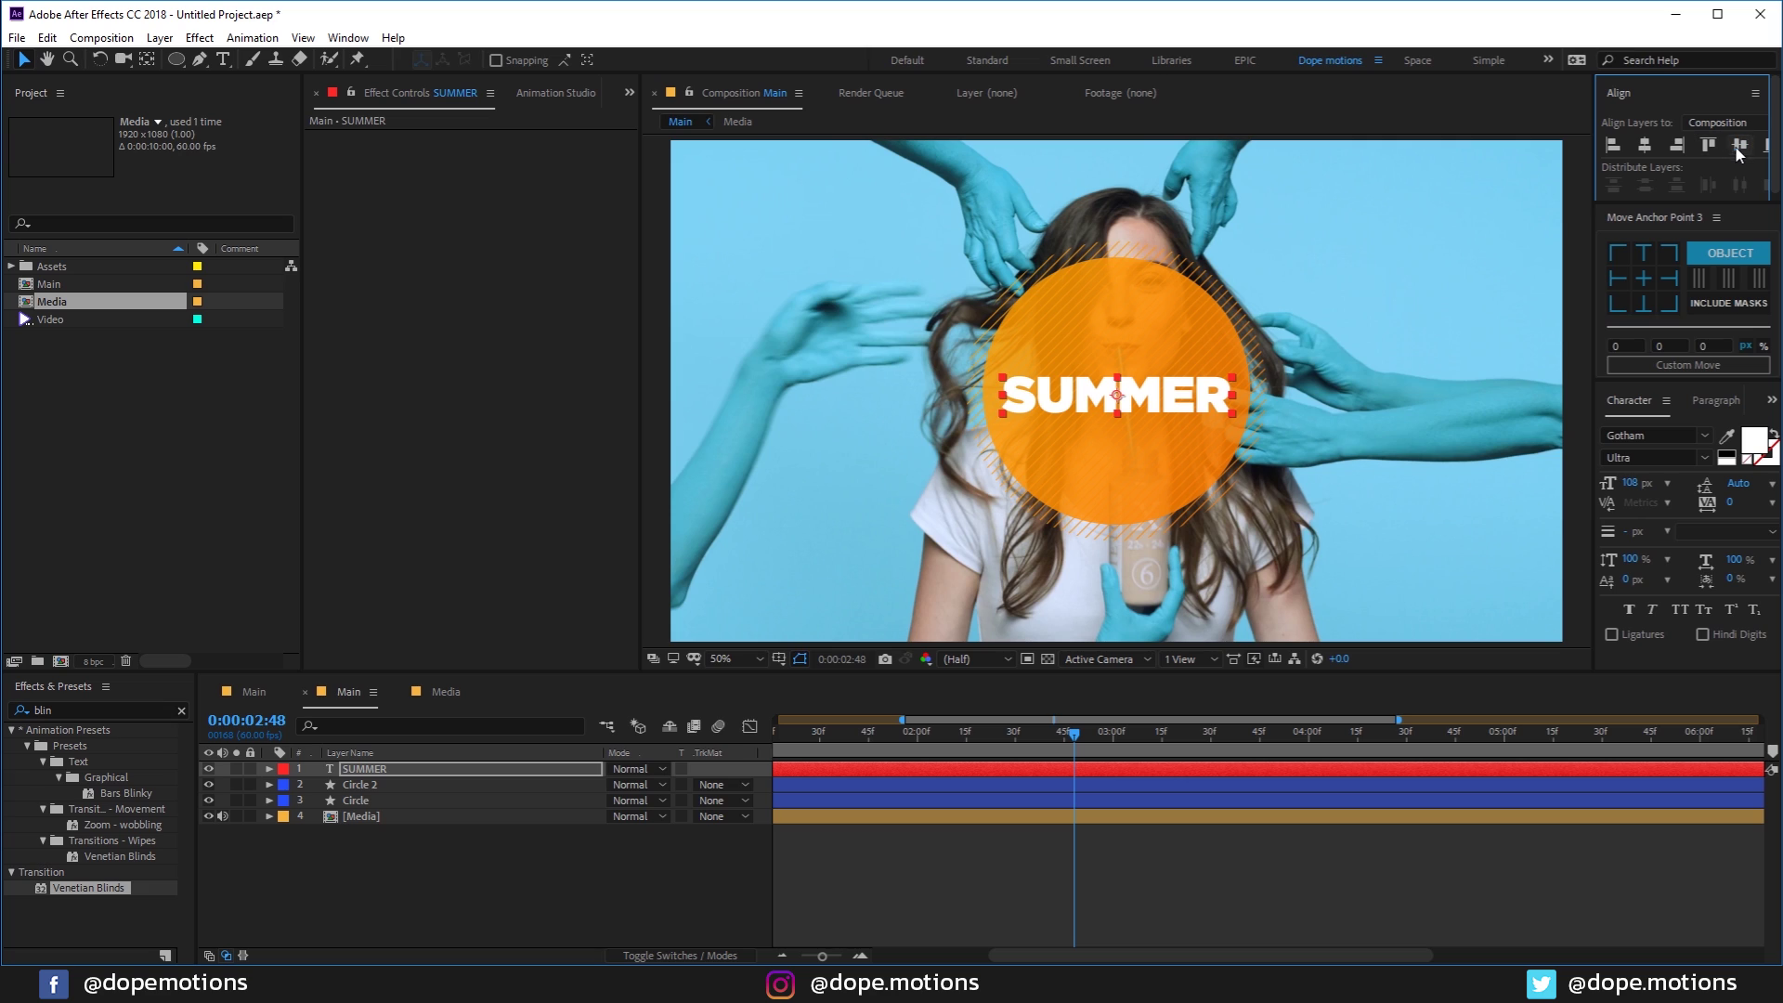
click(1739, 149)
Step: Duplicate the SUMMER text layer
click(380, 764)
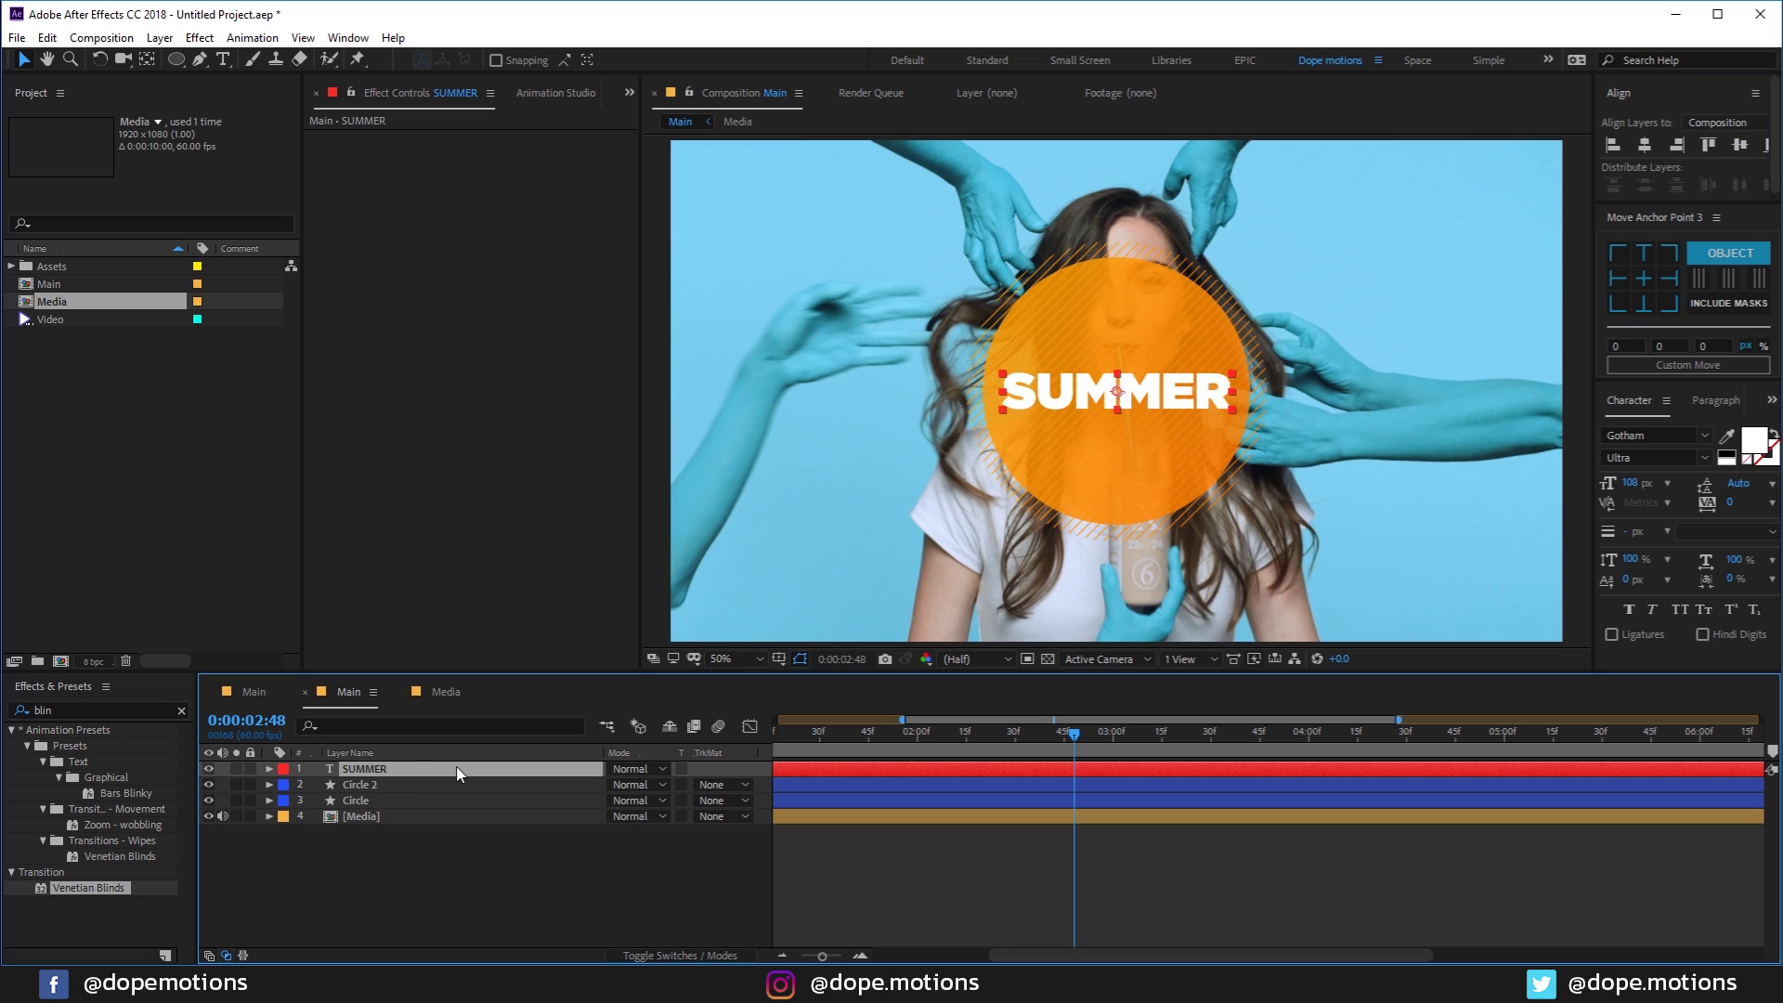
key(ctrl+d)
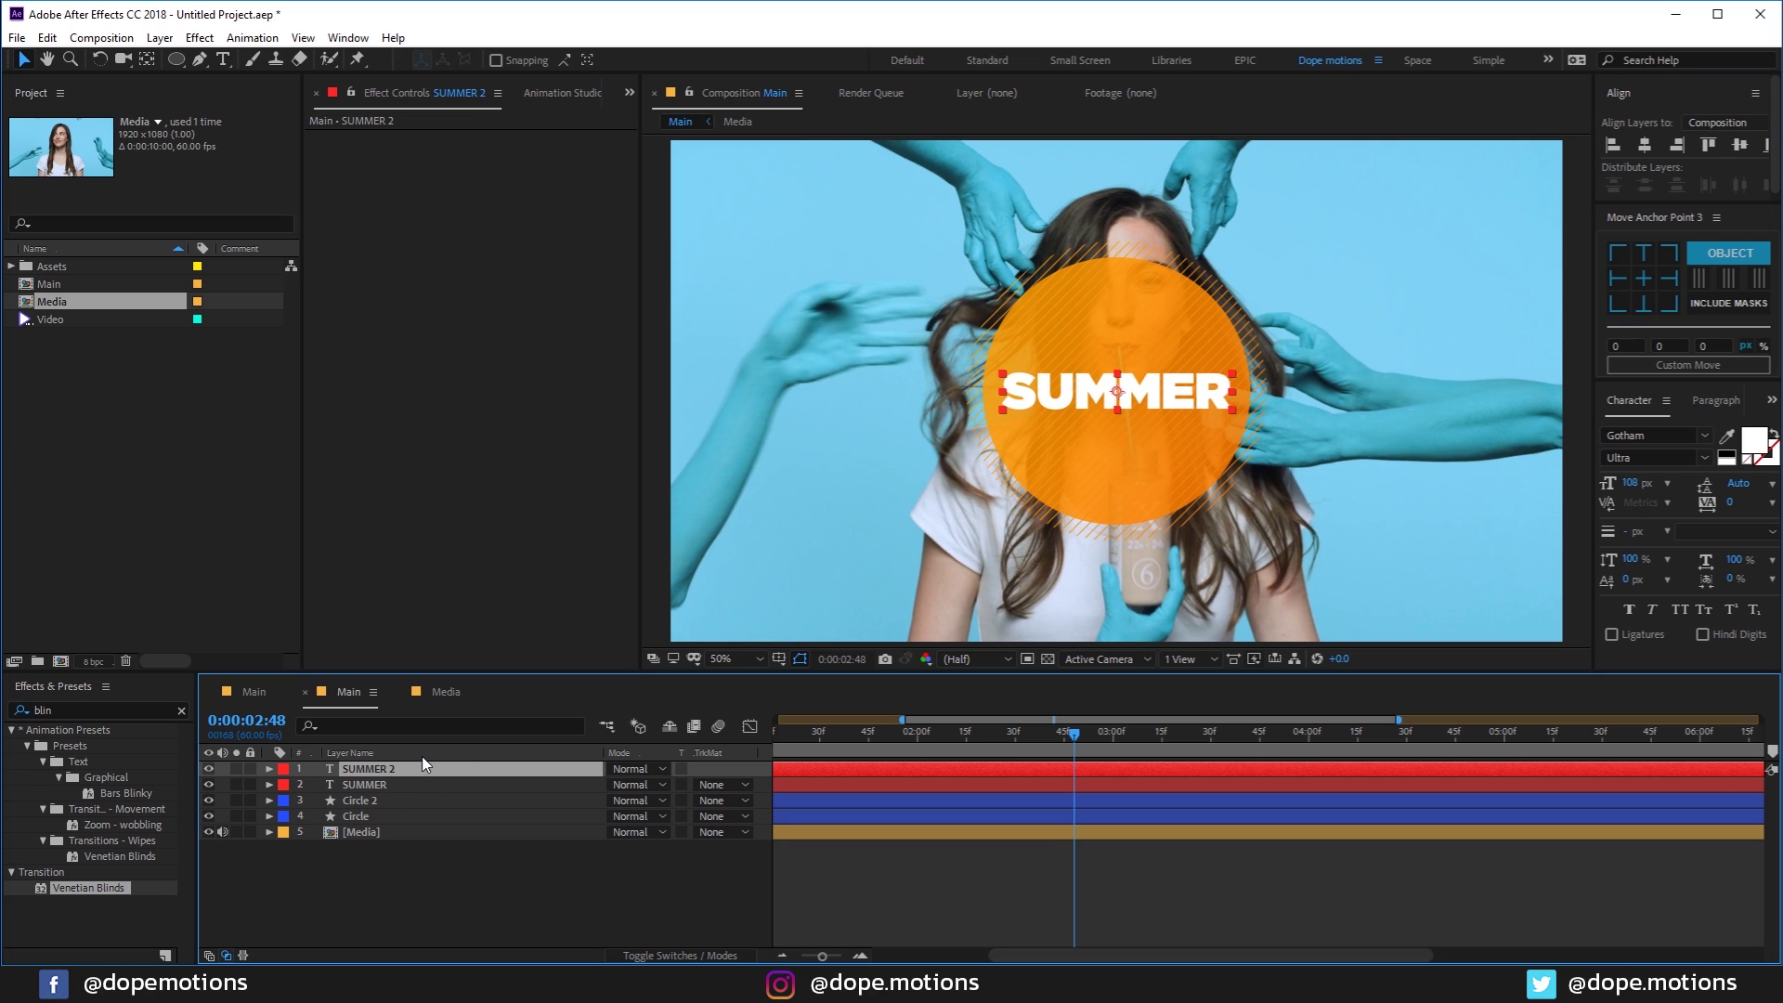
Step: Rename the duplicated SUMMER text layer as AMAZING
key(Return)
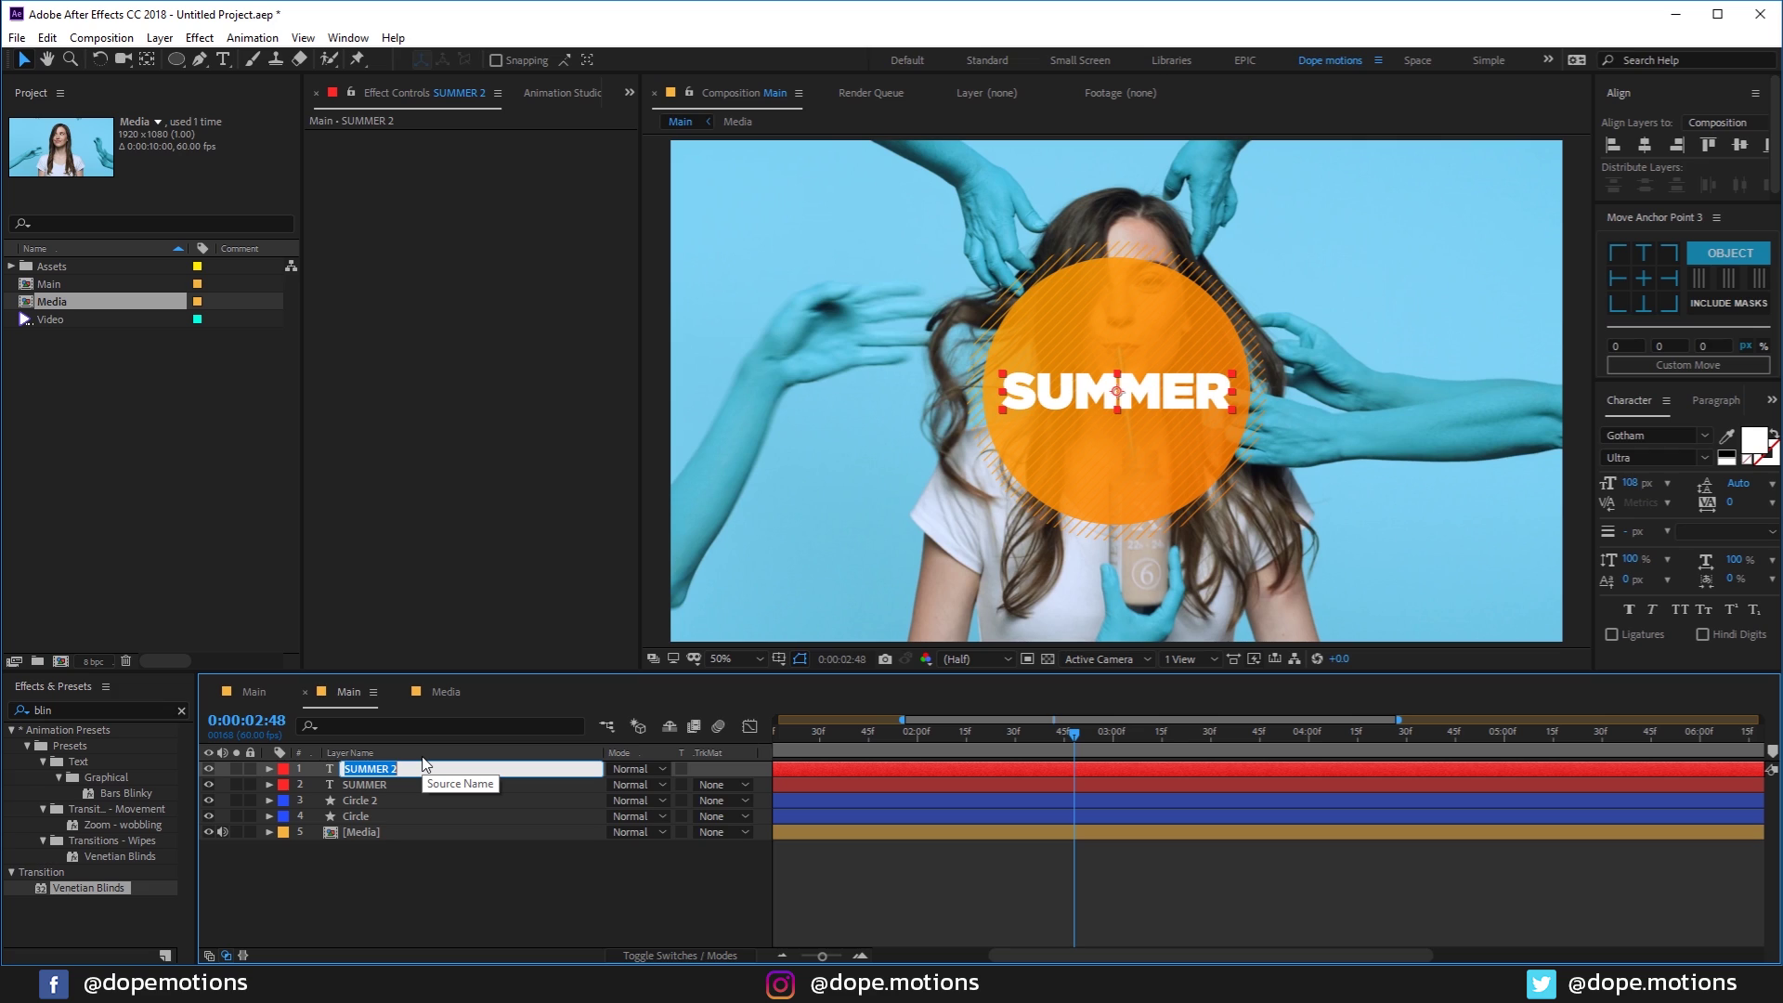
text(a)
key(Return)
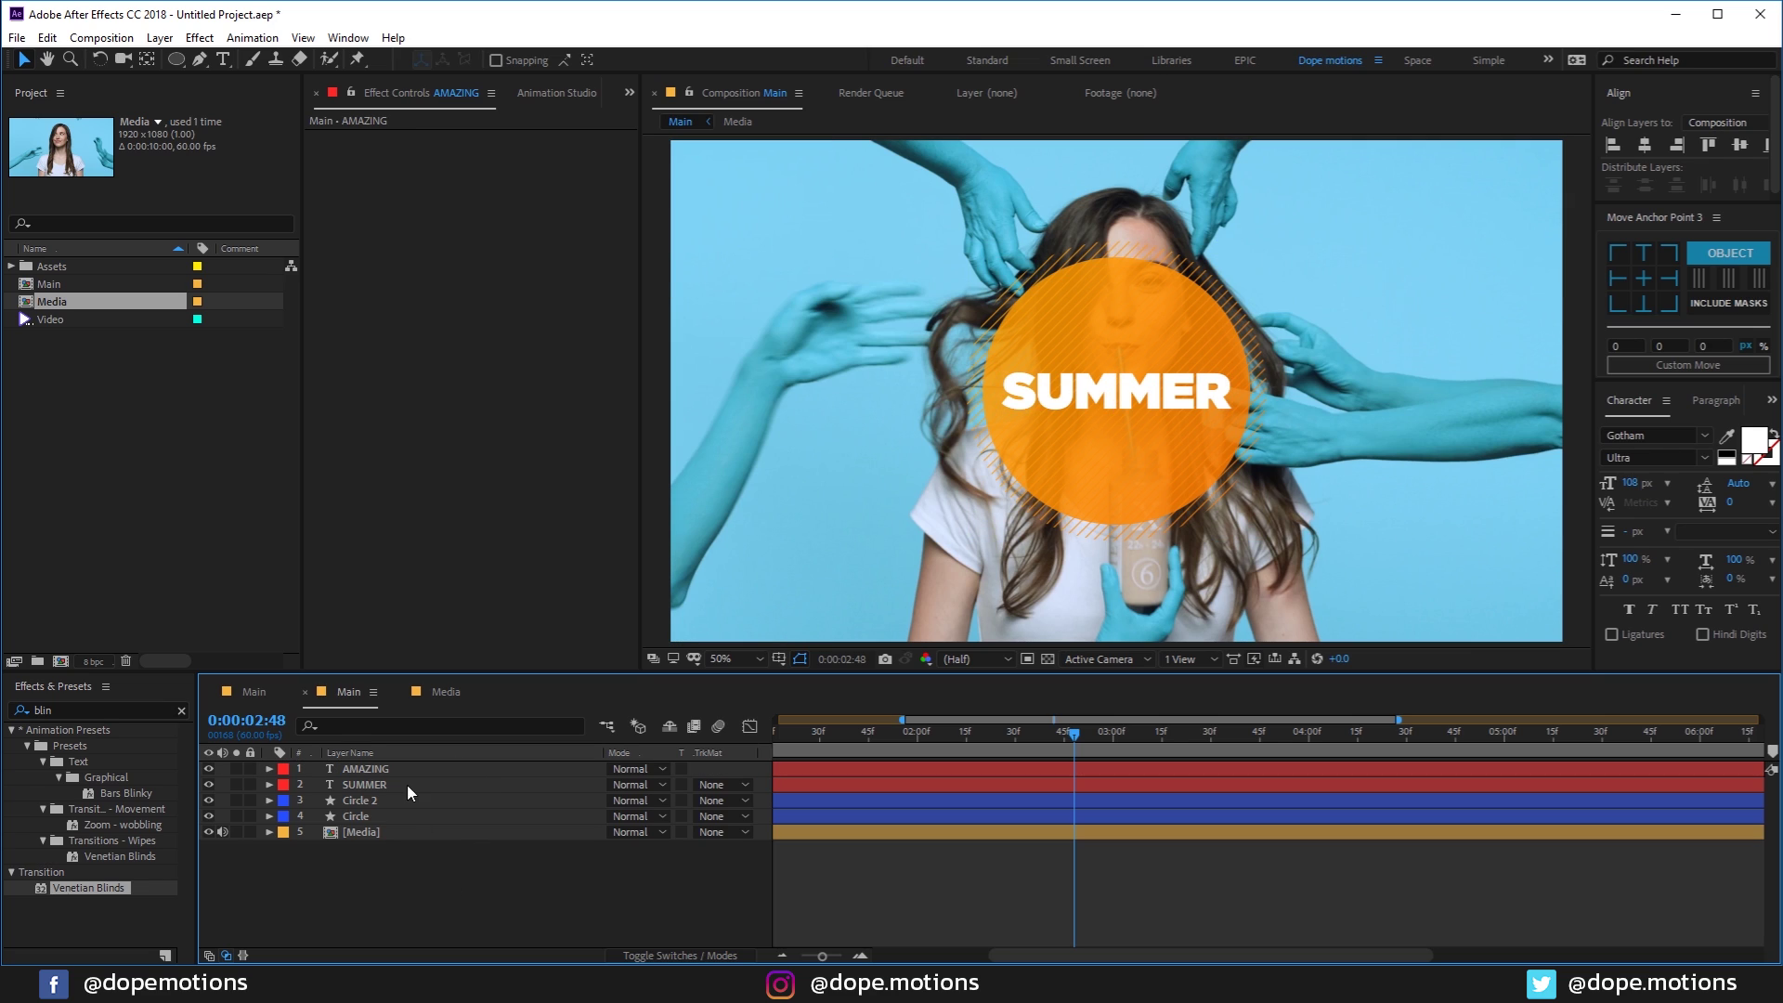
Step: Replace the duplicated layer's text with AMAZING and place it directly above the SUMMER text
double_click(377, 769)
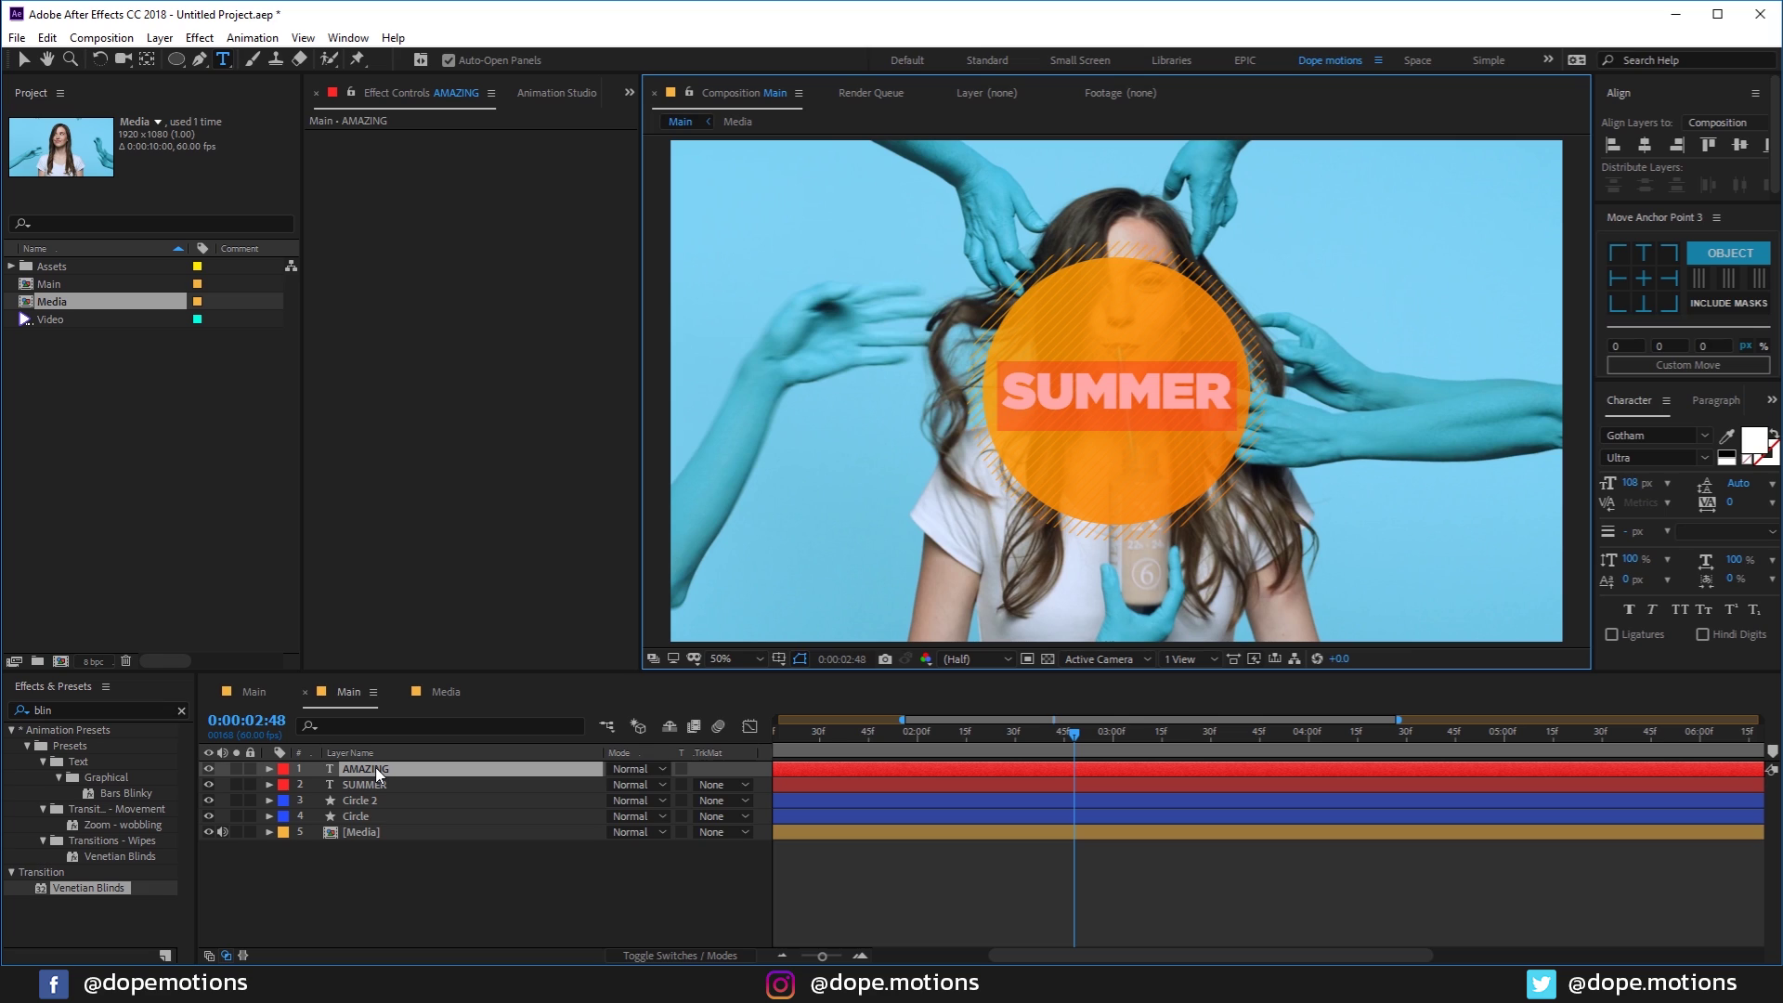
text(A)
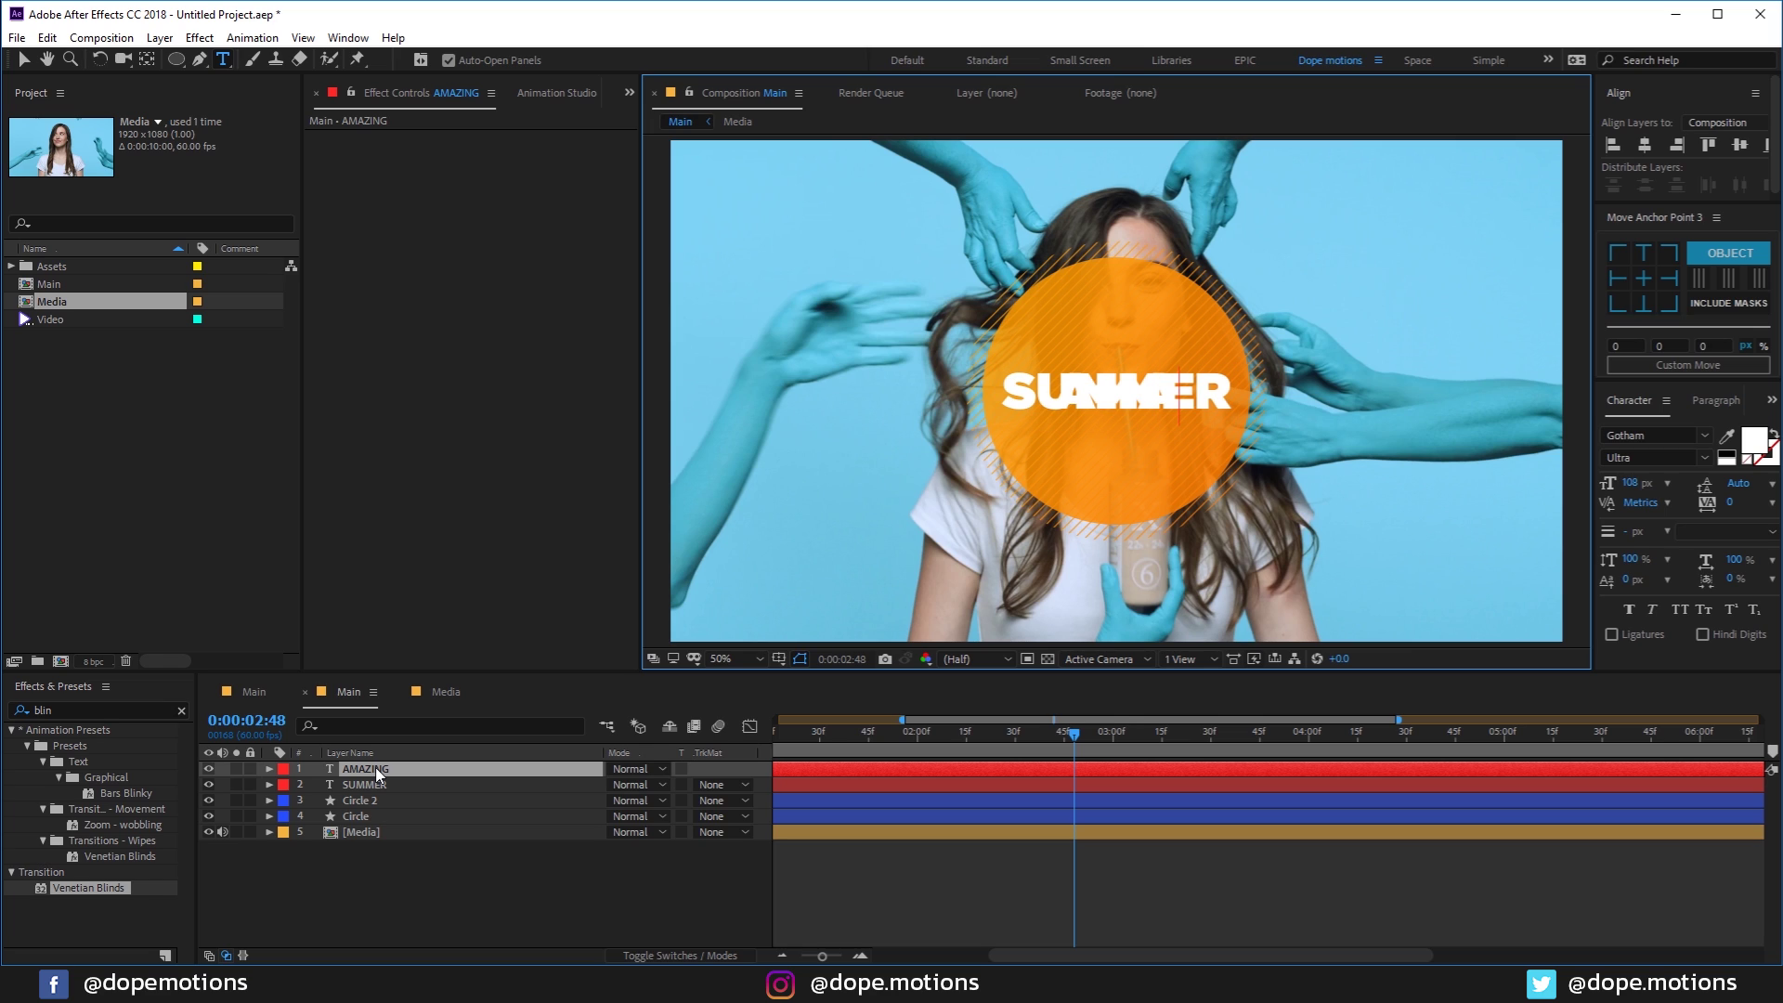
text(MAZING)
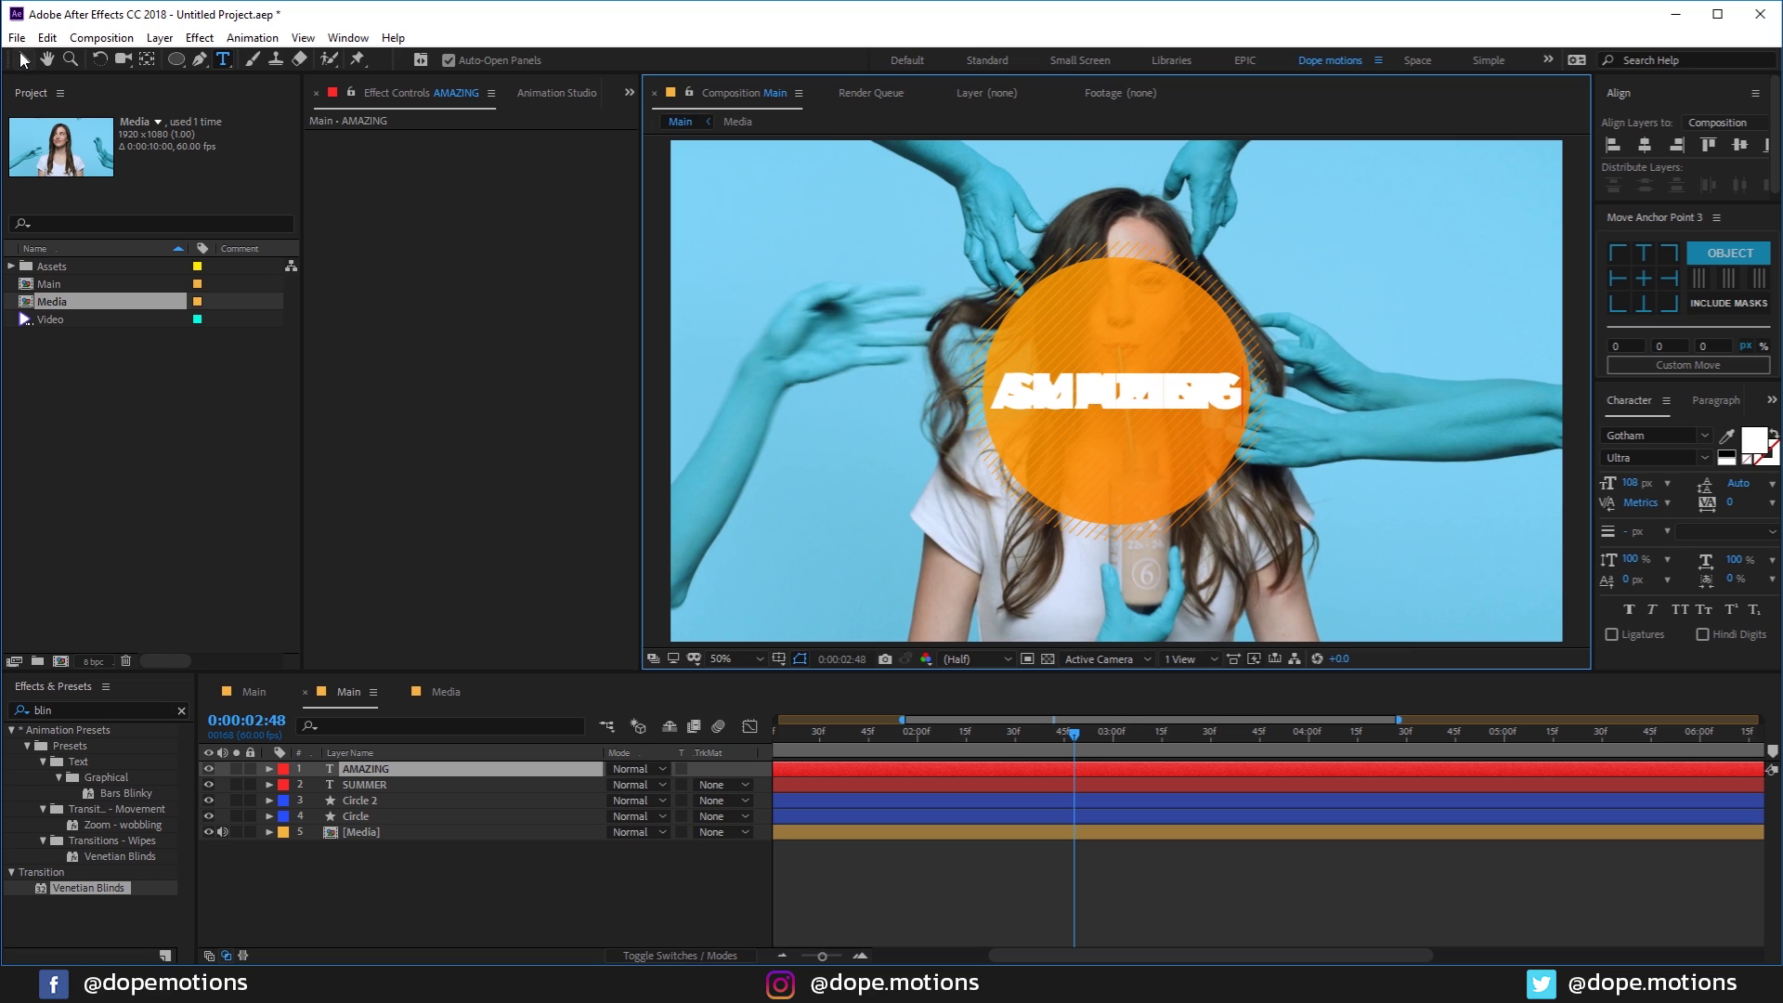
click(23, 60)
click(1129, 399)
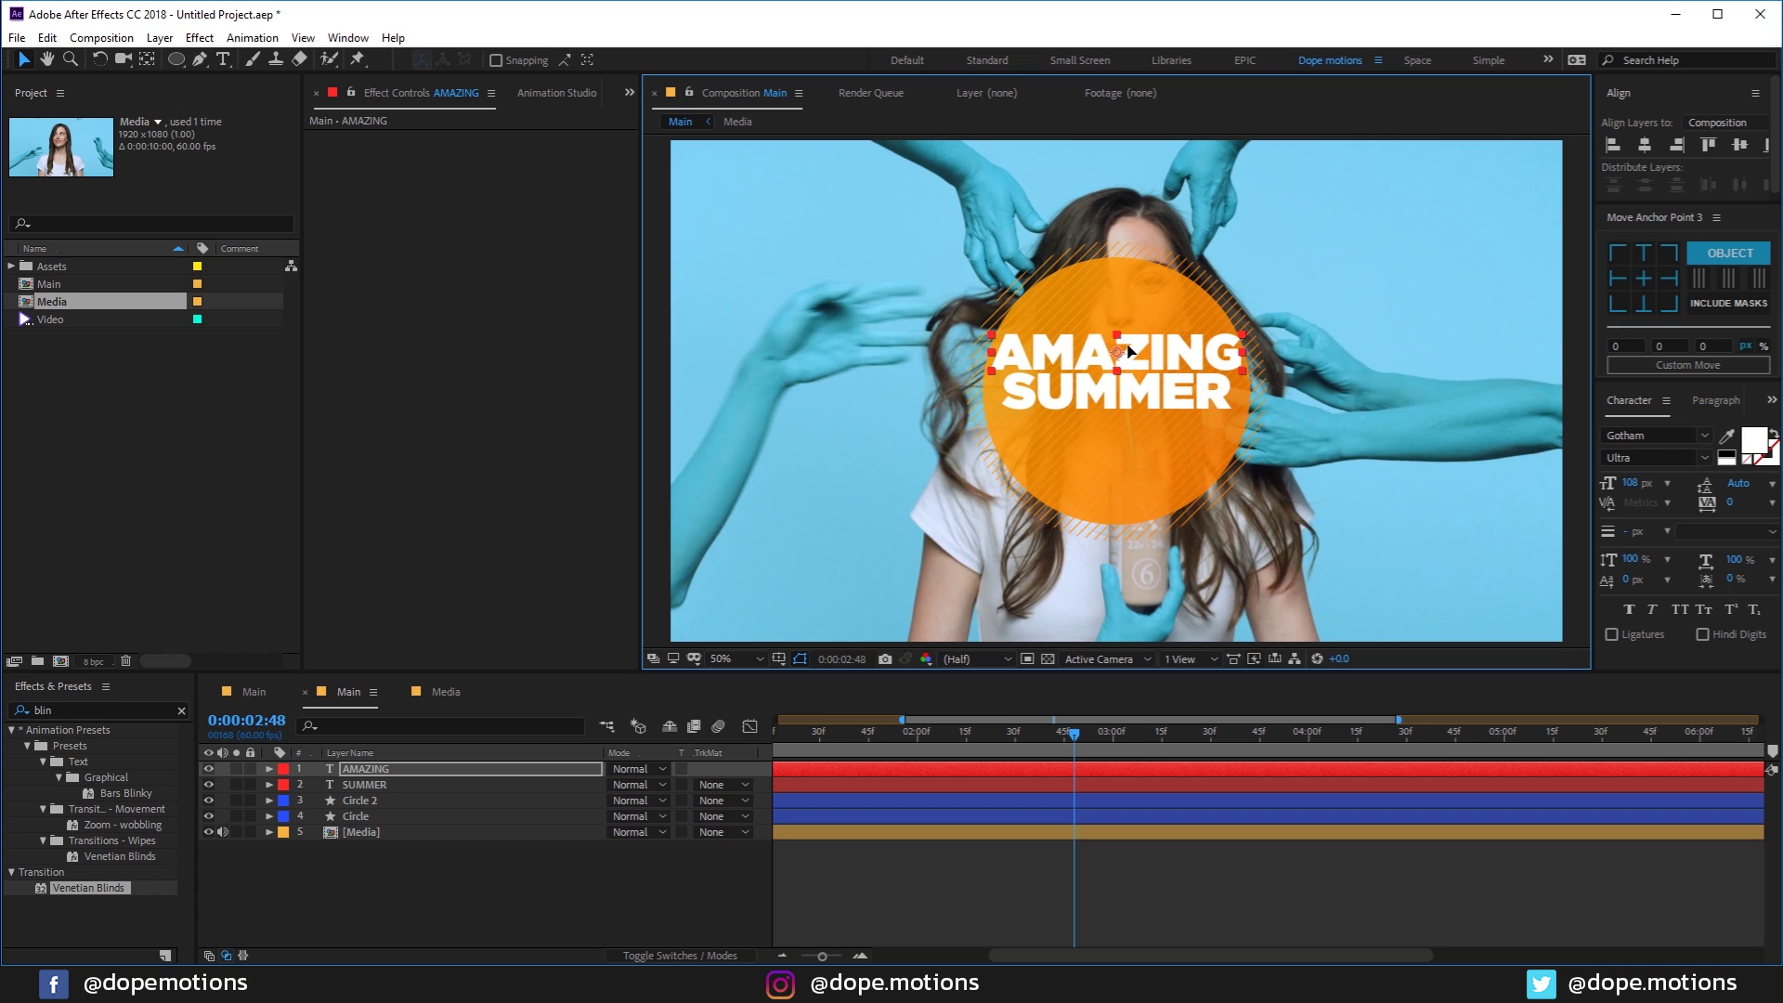
Step: Set the AMAZING text to 49 px, centre its anchor point and move it just above SUMMER
mouse_move(1631, 483)
mouse_down()
mouse_move(1587, 497)
mouse_move(1625, 490)
mouse_up()
scroll(1197, 327, up, 2)
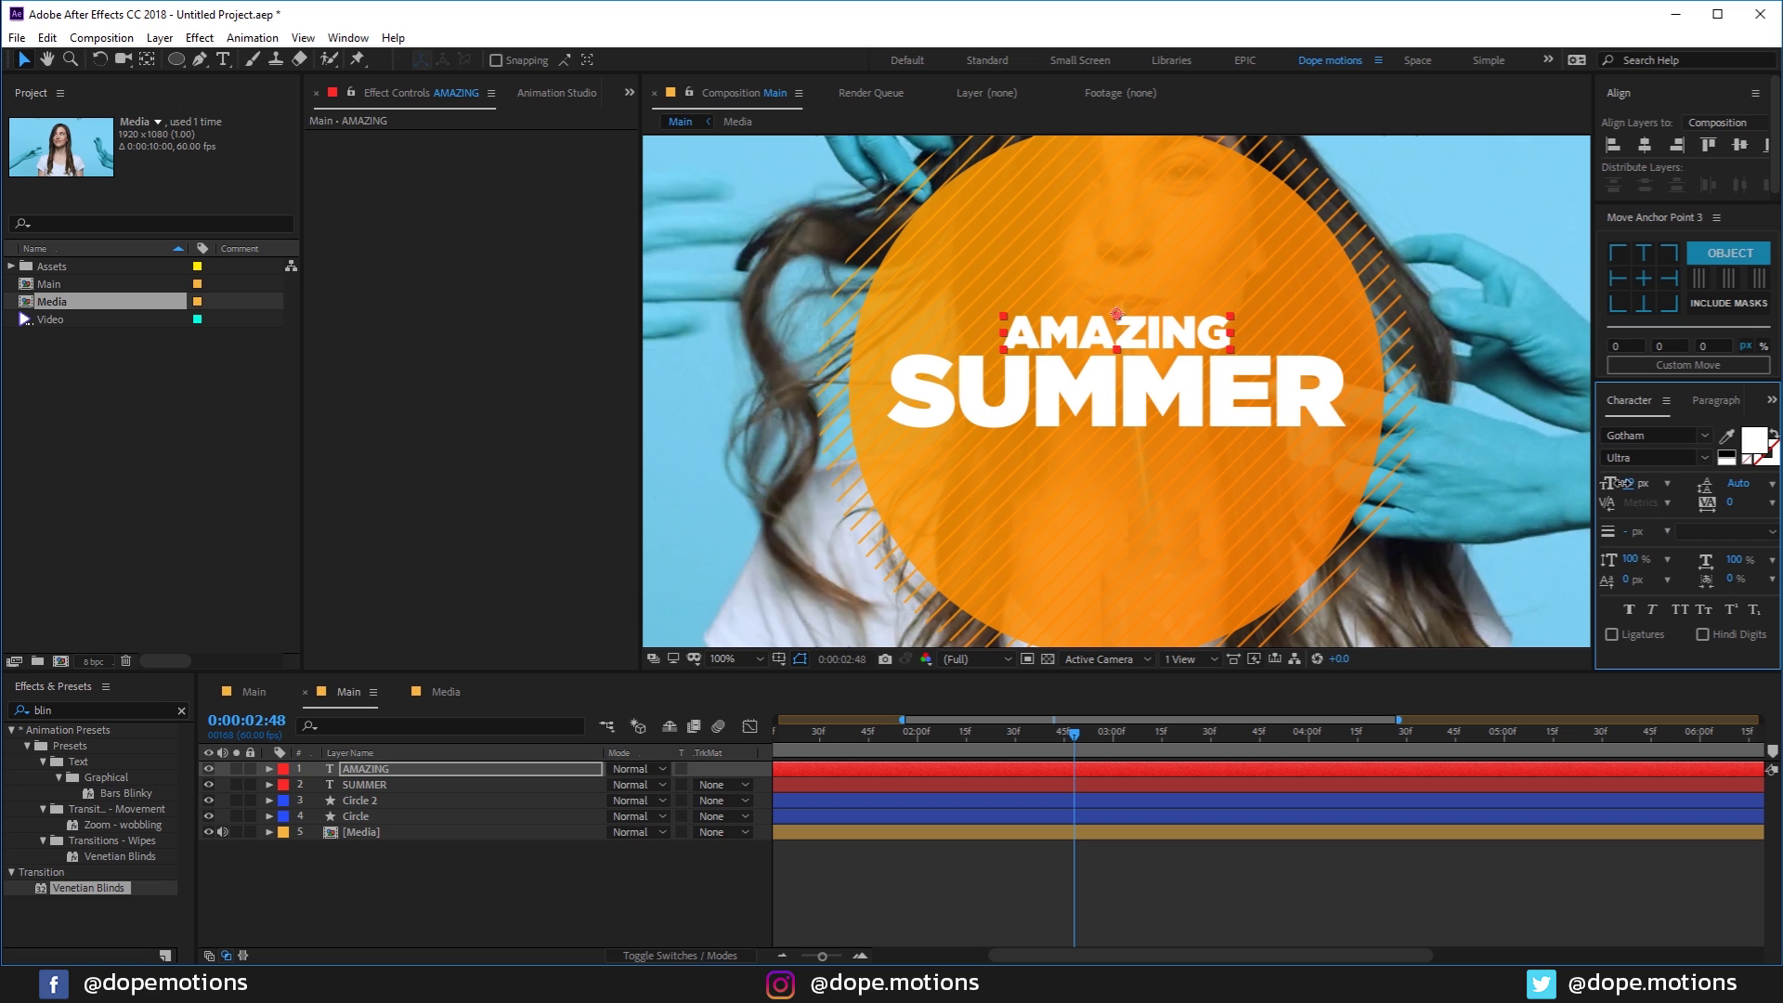
click(1642, 278)
drag(1138, 335, 1137, 325)
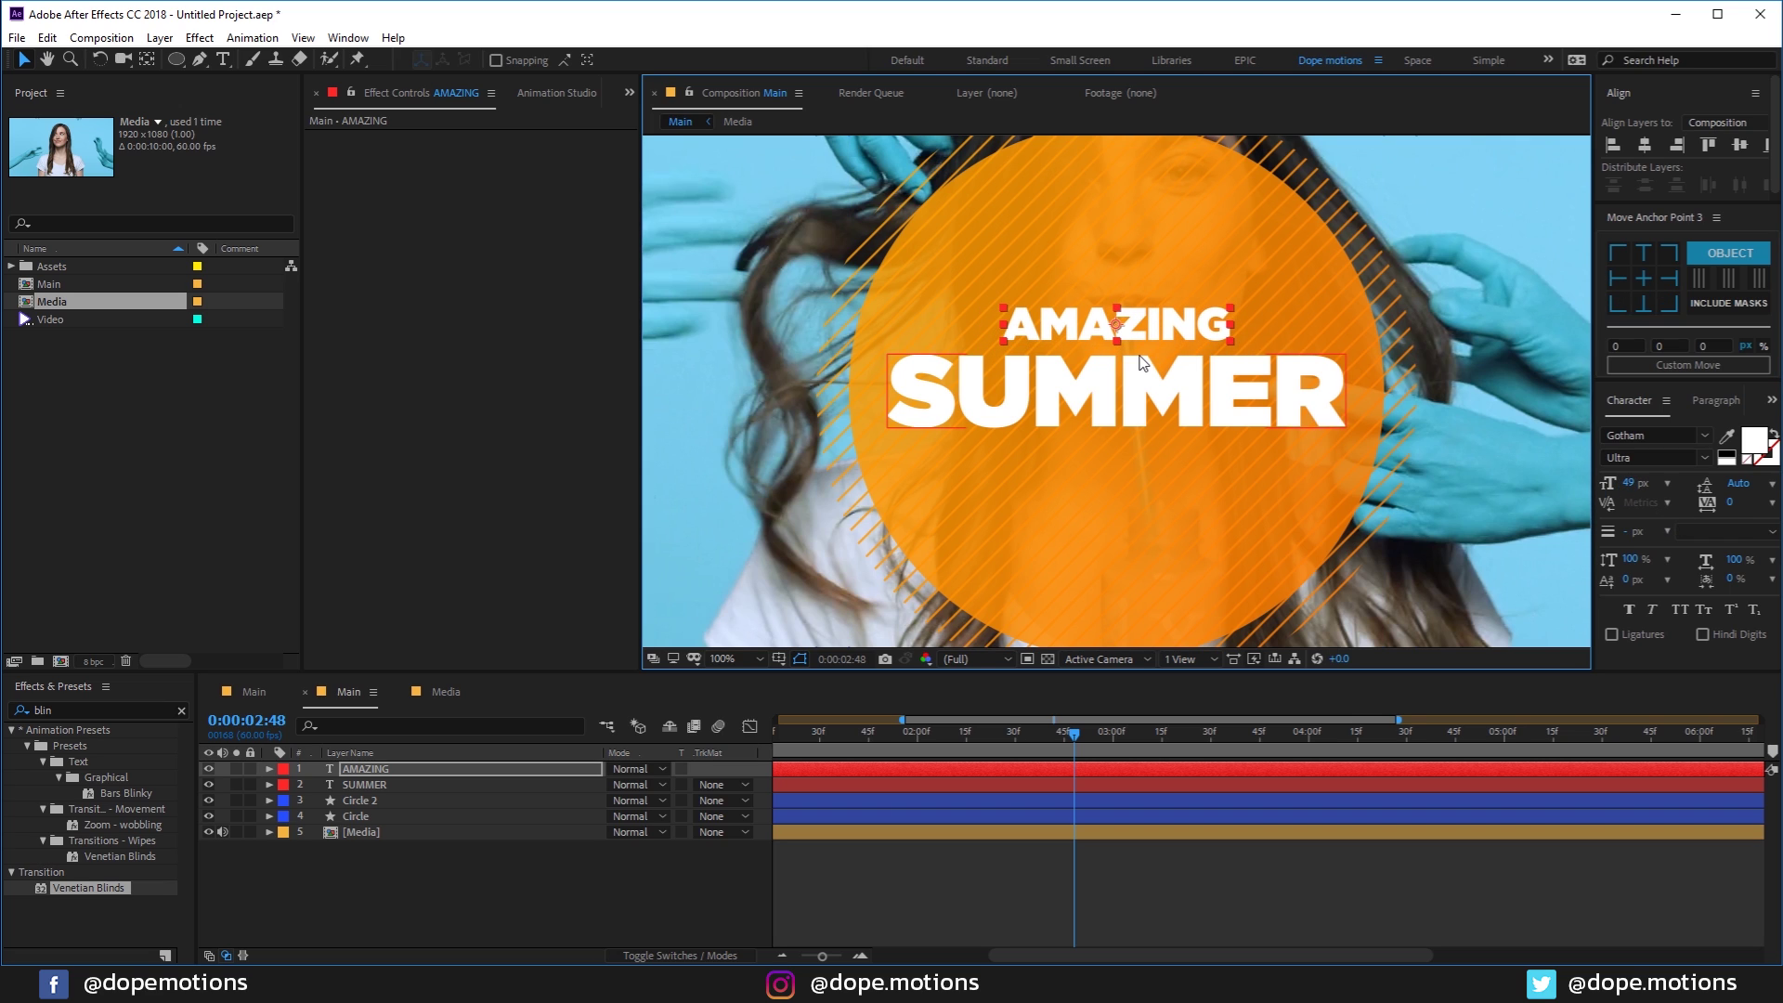
Step: Widen the AMAZING text's letter spacing to a tracking of 69
scroll(1141, 351, down, 2)
scroll(1150, 353, up, 2)
mouse_move(1729, 502)
mouse_down()
mouse_move(1774, 501)
mouse_move(1723, 502)
mouse_up()
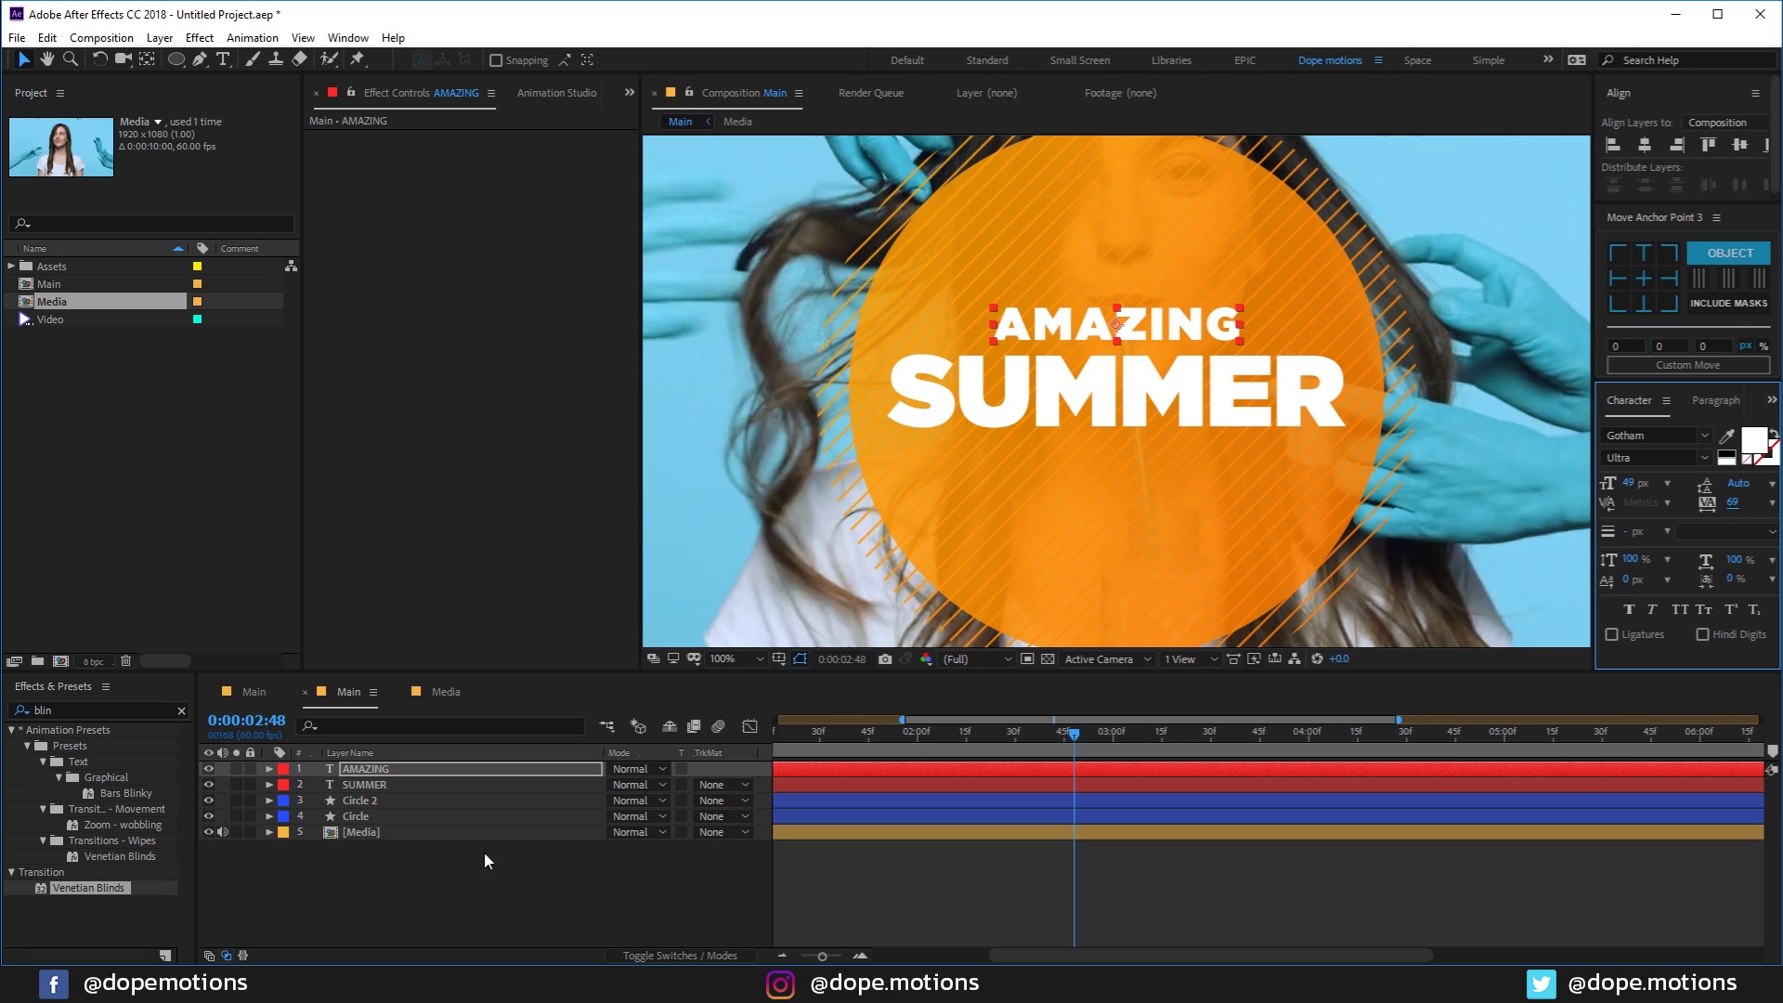
Step: Duplicate the AMAZING text layer and place the copy directly below the SUMMER text
click(362, 770)
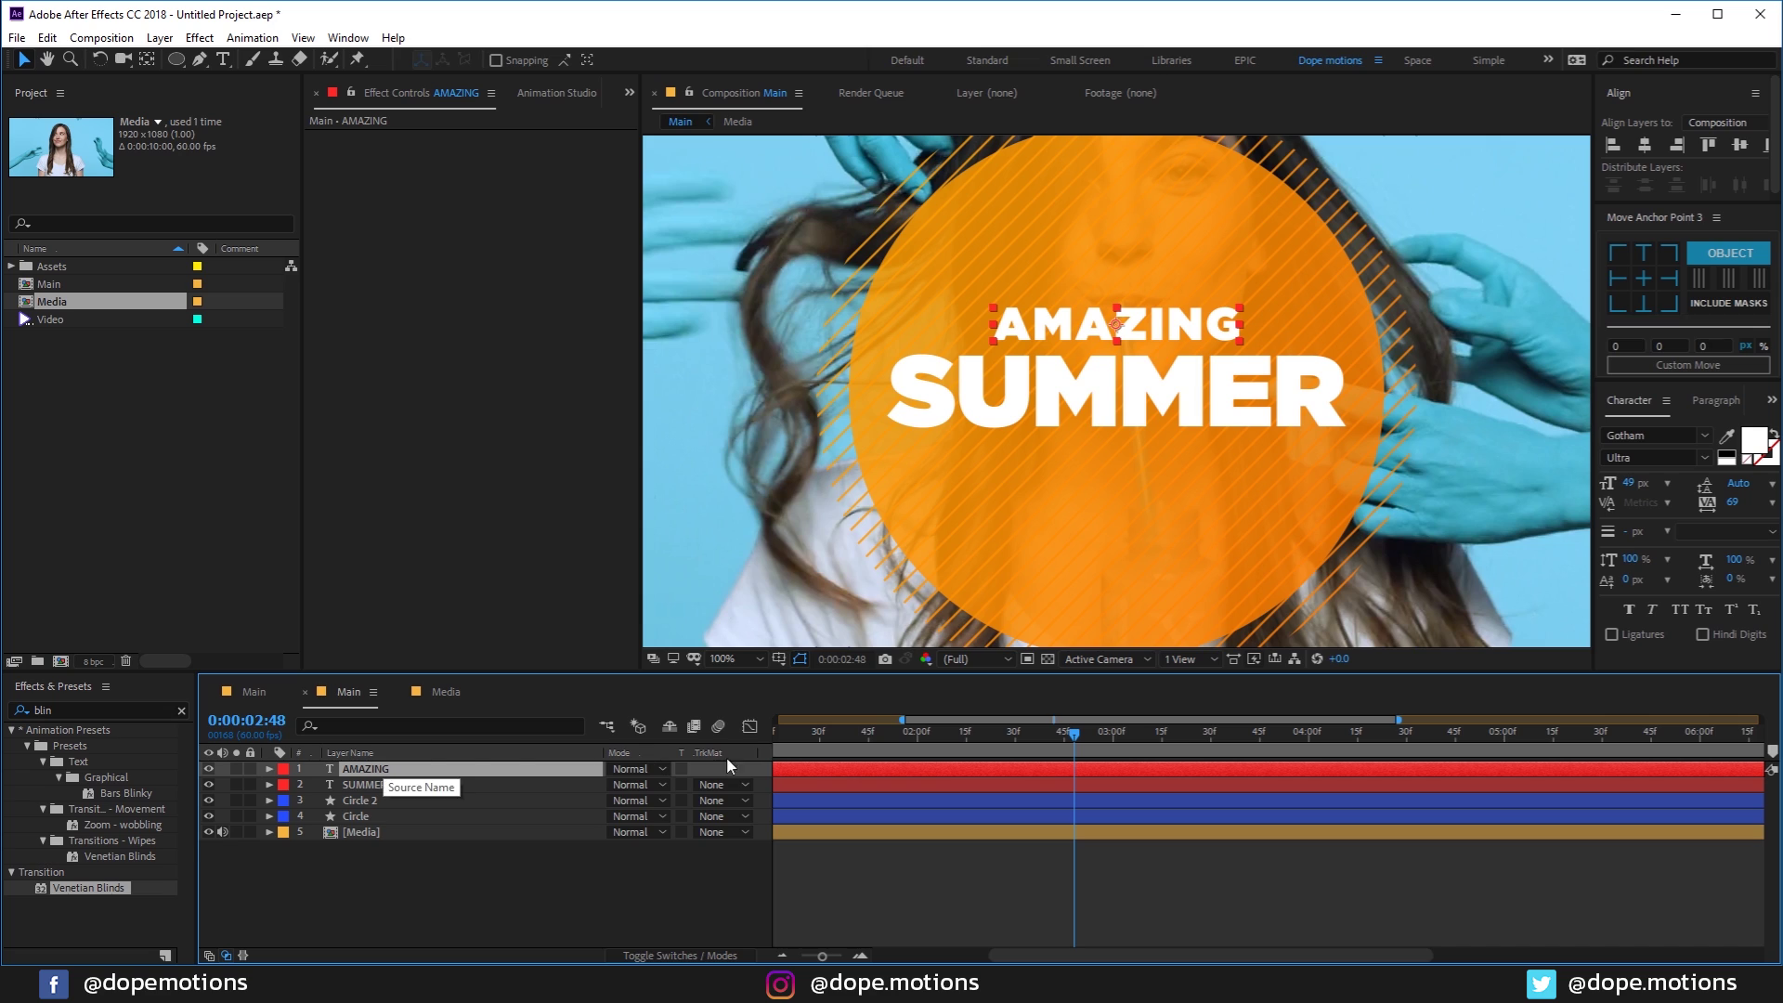
key(ctrl+d)
drag(1126, 330, 1110, 476)
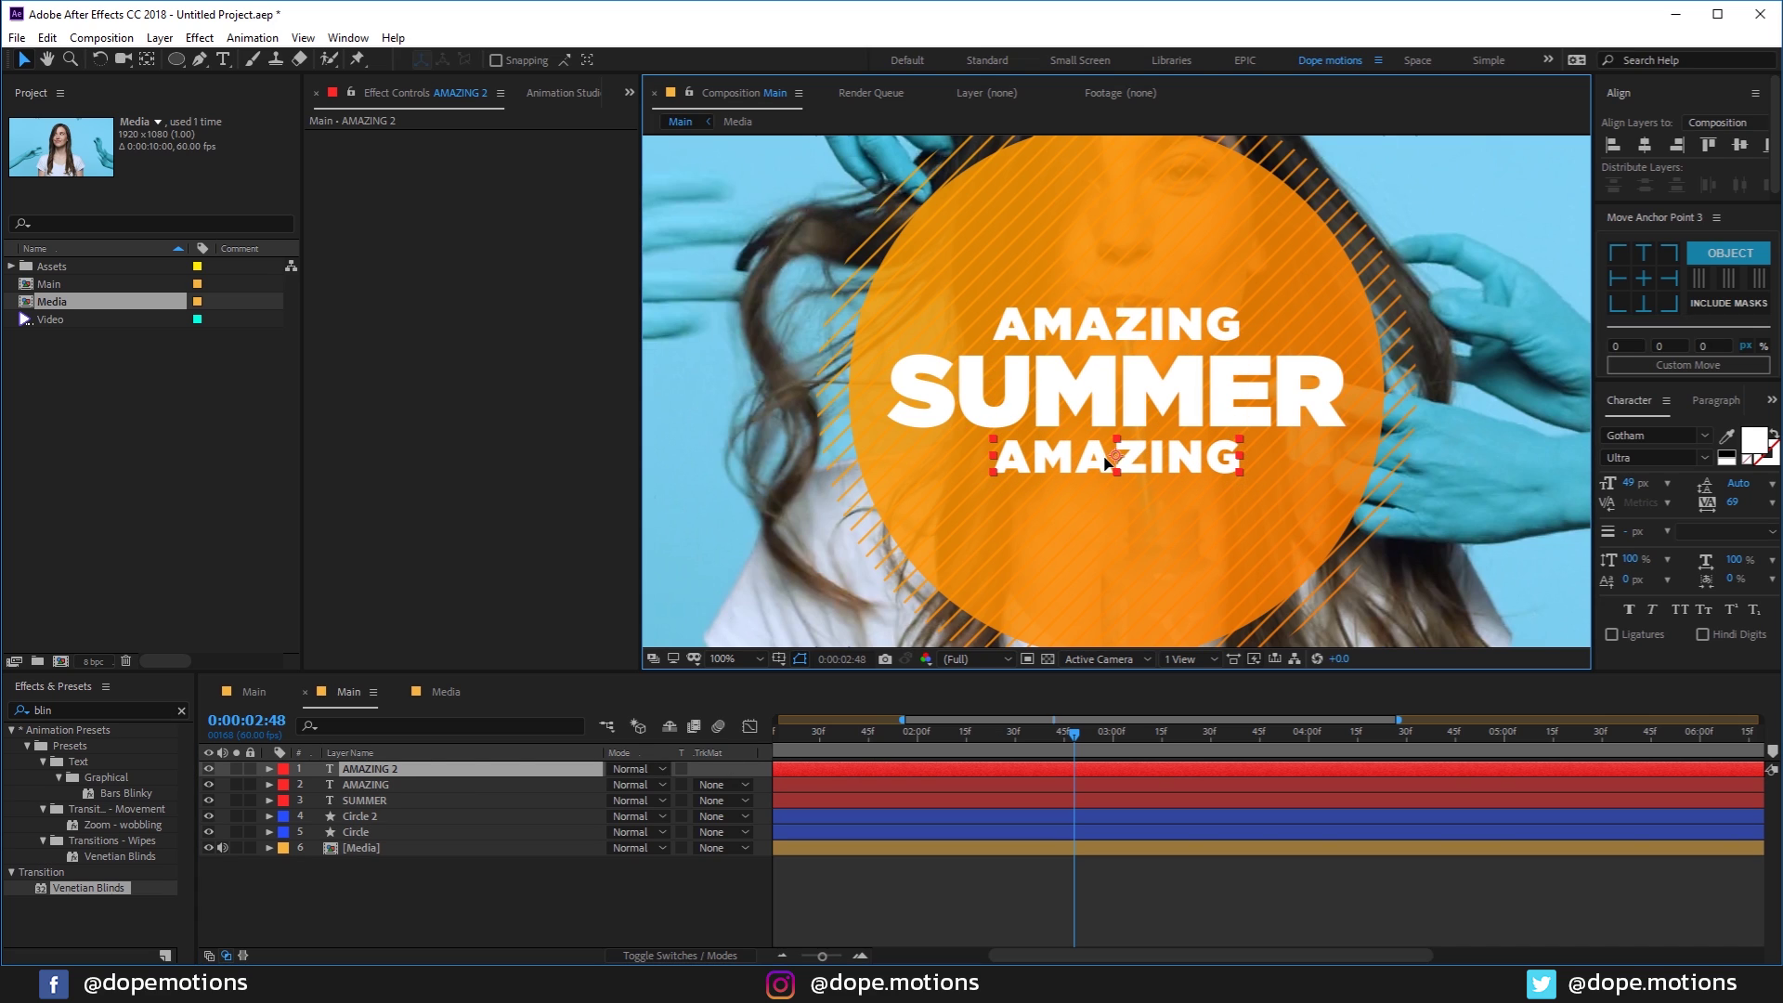
Step: Replace the lower copy's text with MEMORIES and return to the Selection tool
double_click(364, 768)
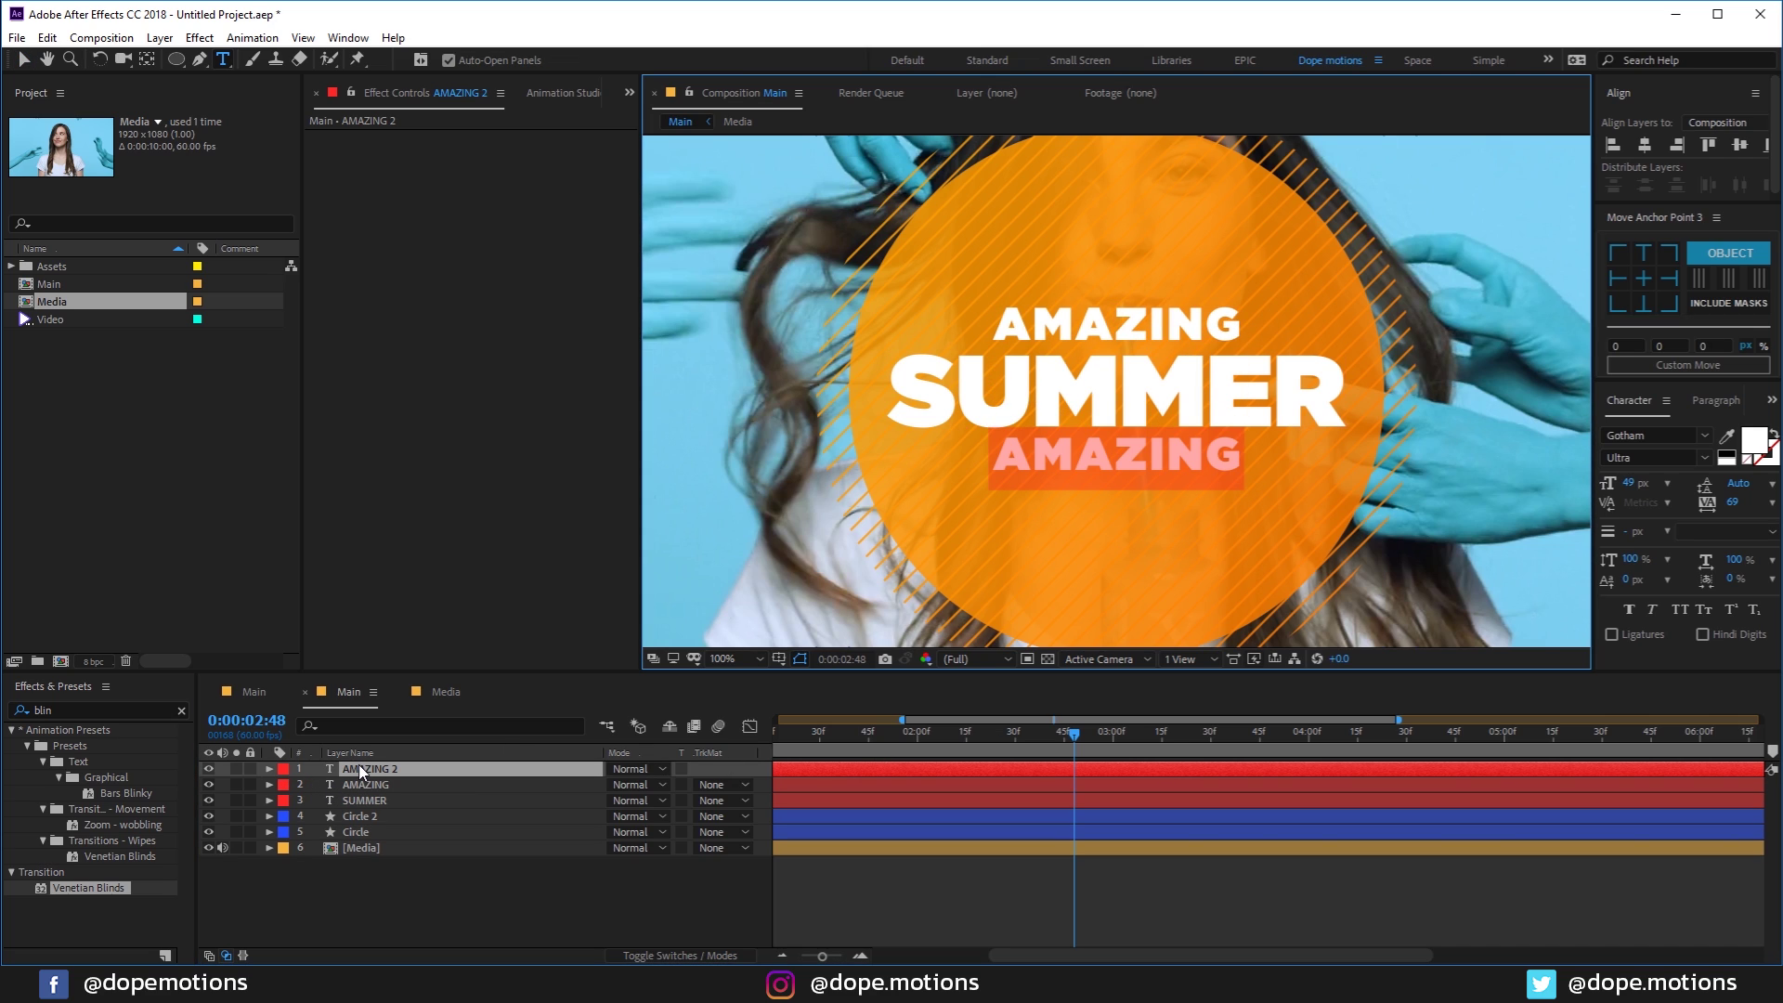
text(MEM)
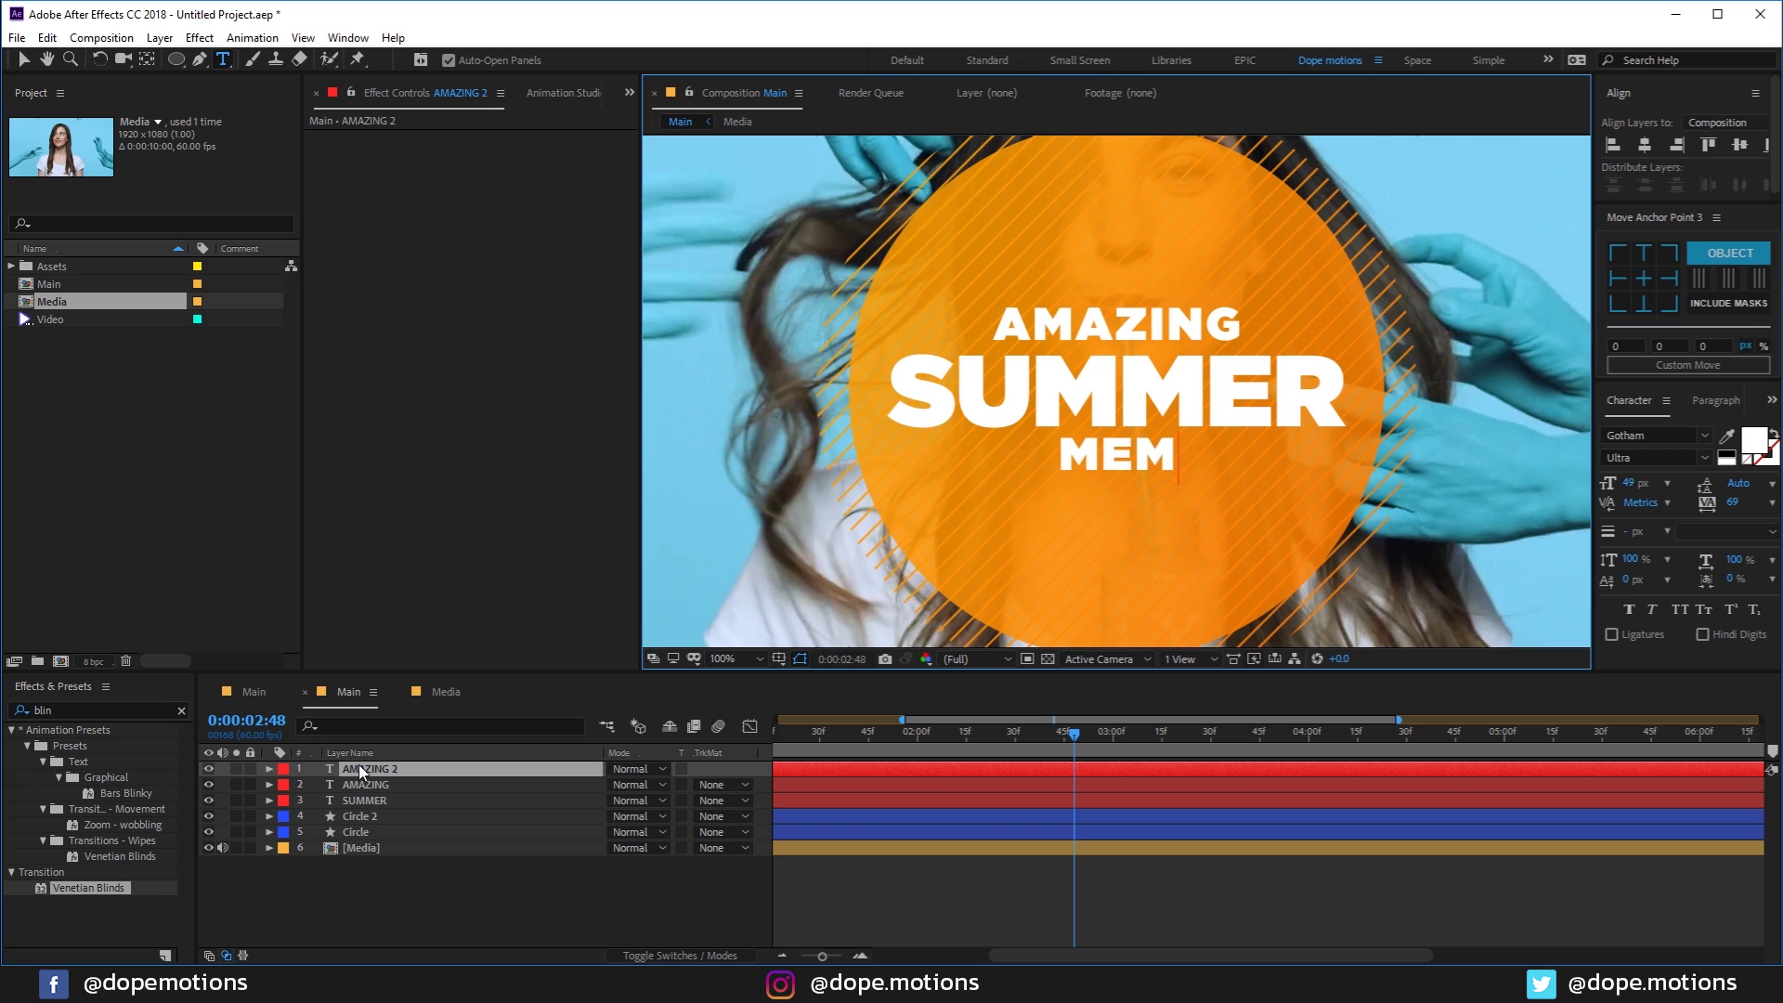
text(ORIES)
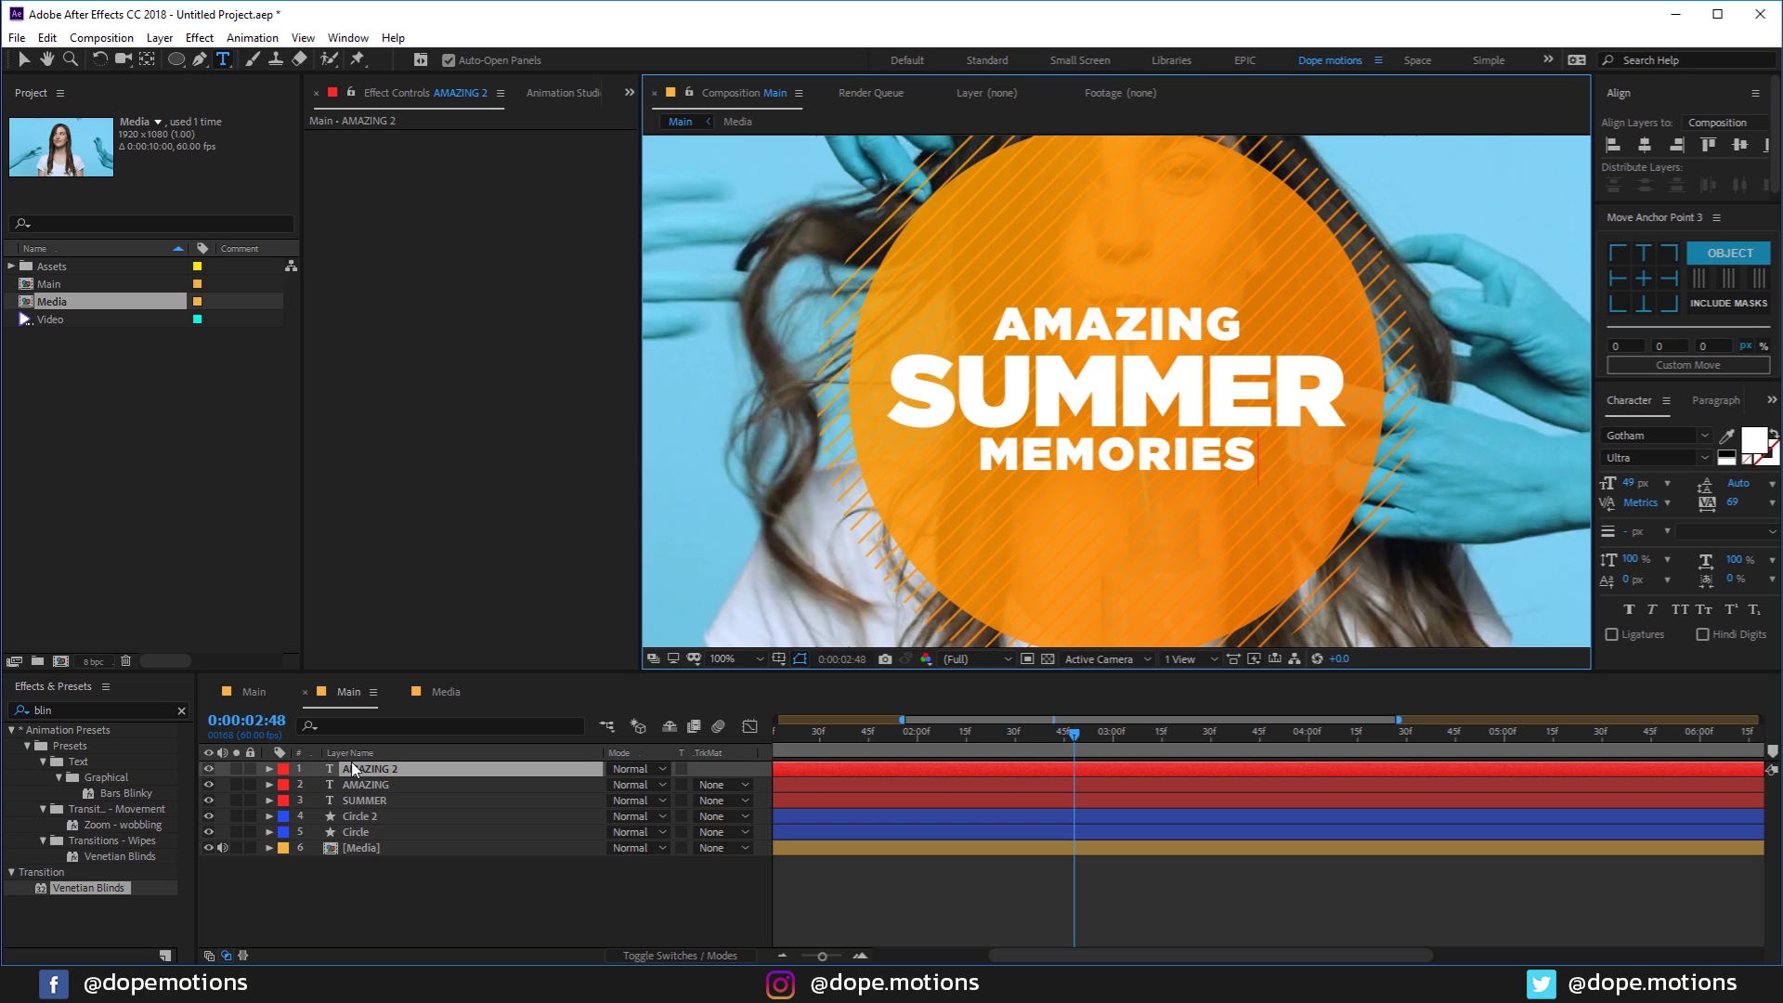
click(433, 886)
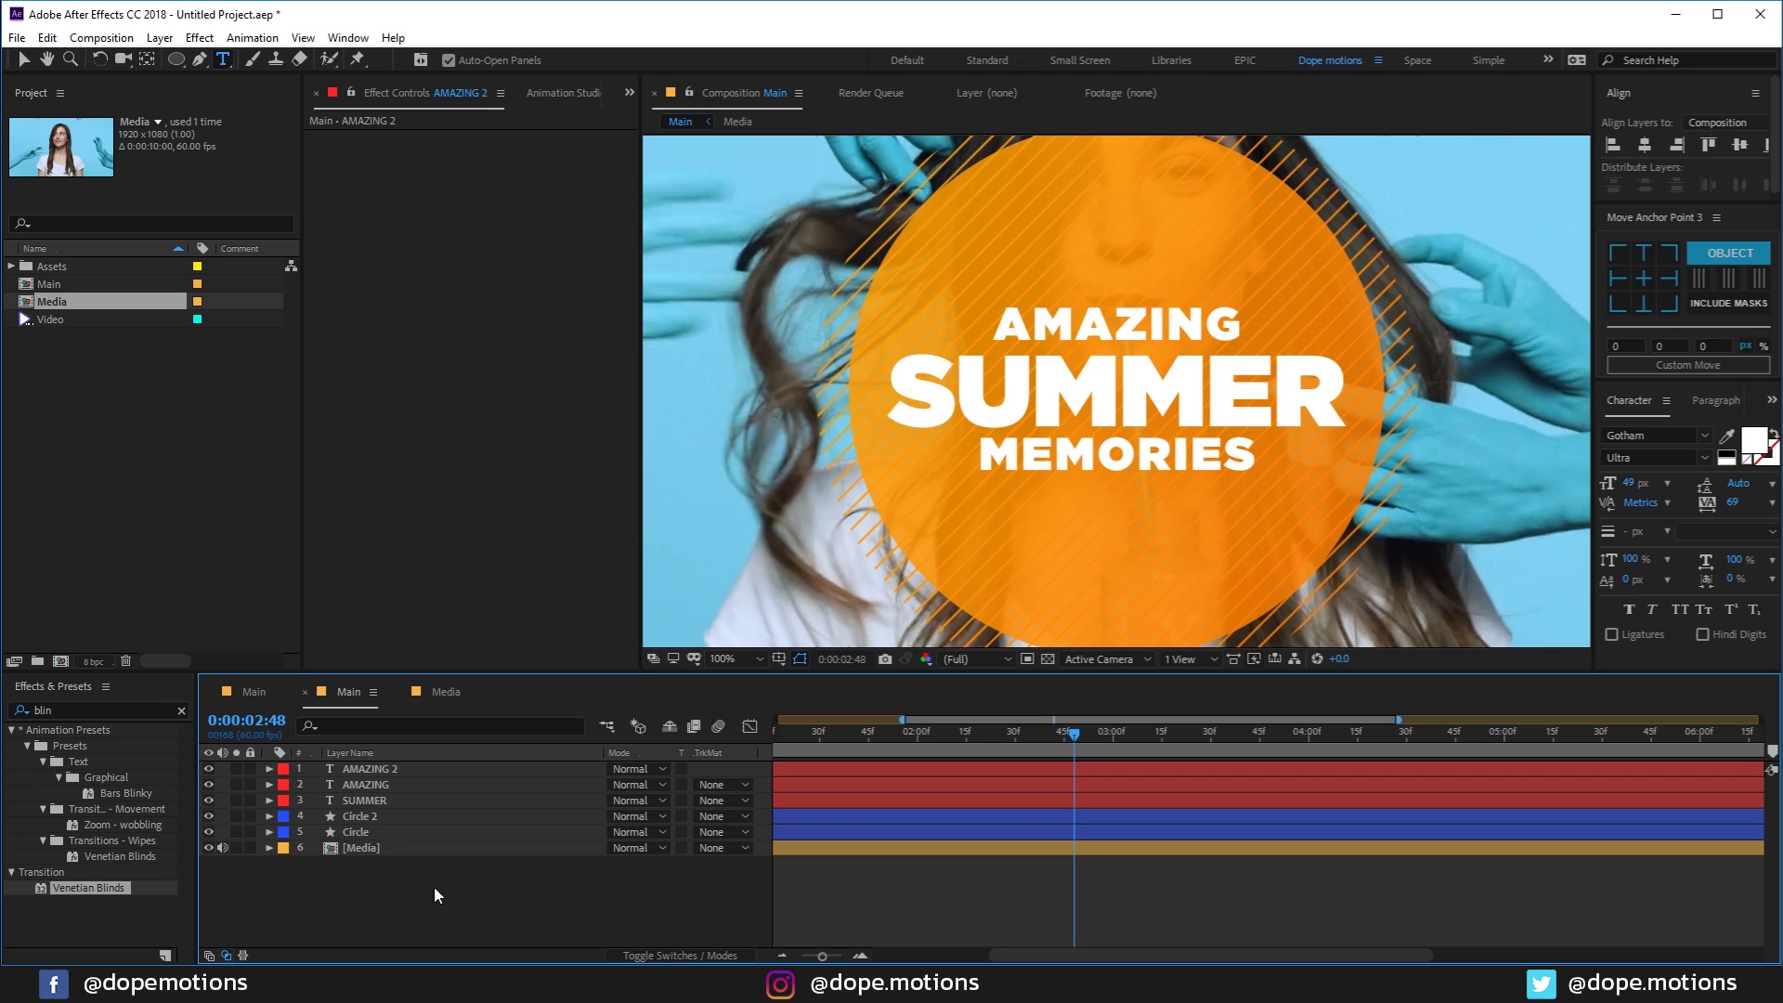
click(23, 58)
key(comma)
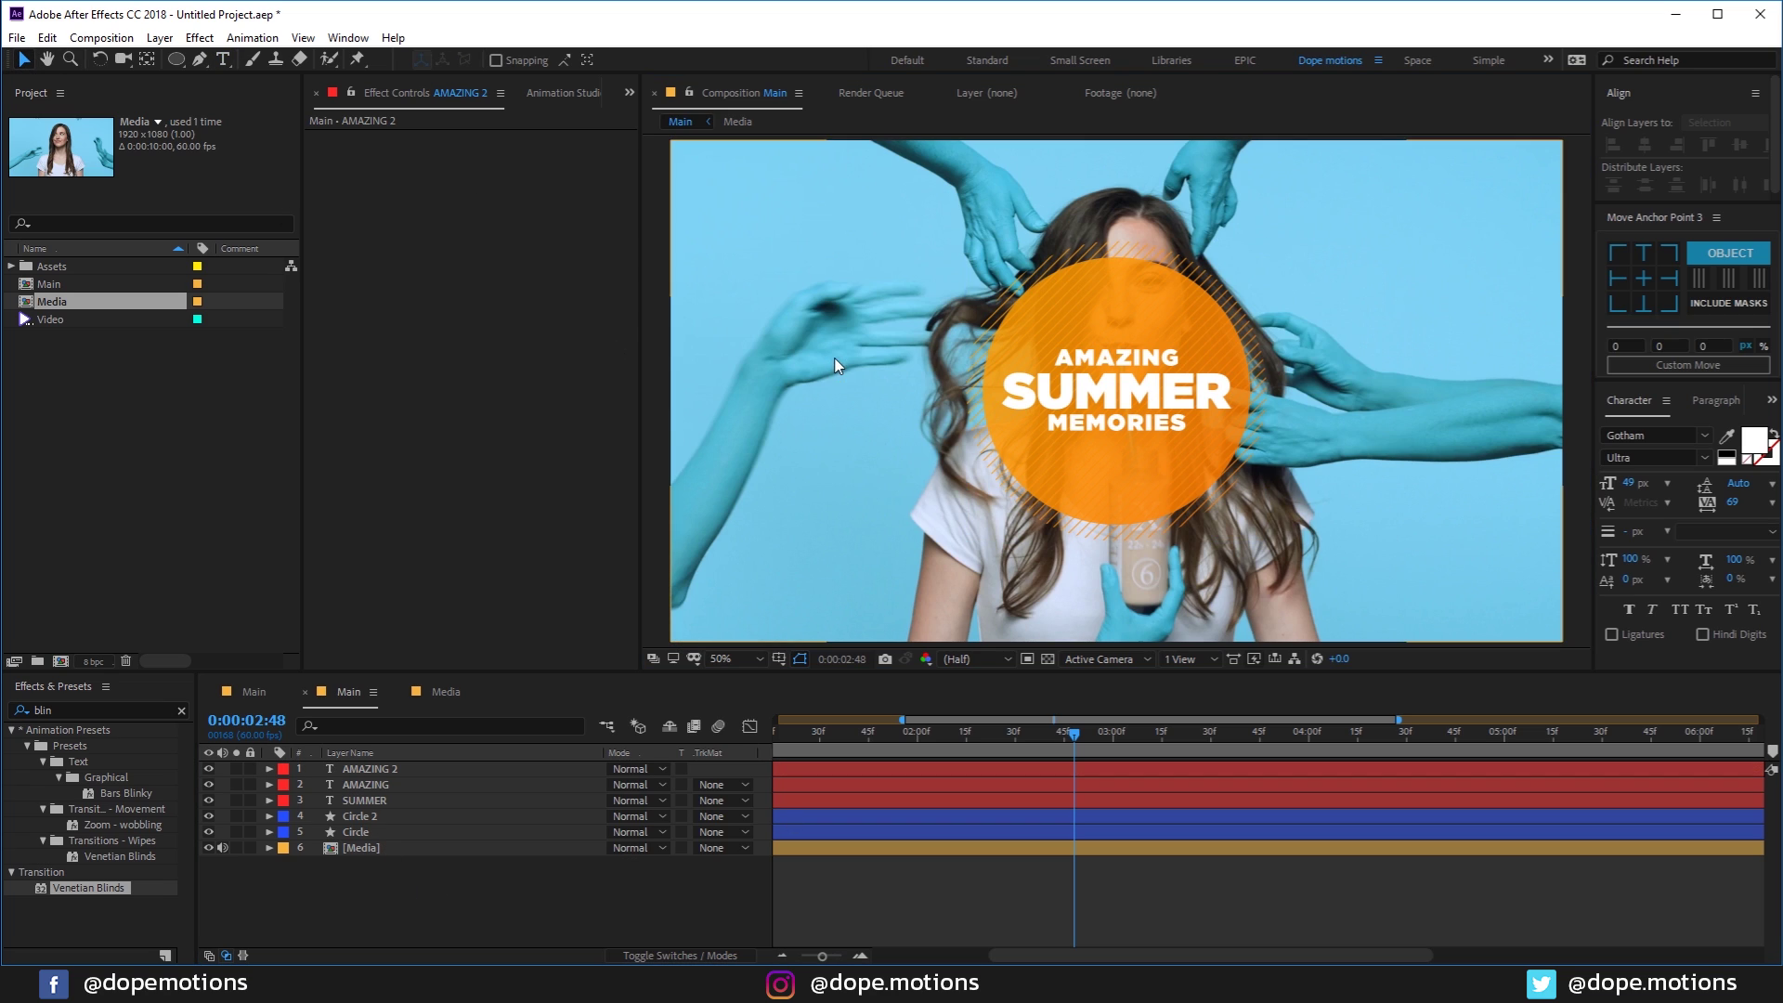
Step: Hide the AMAZING and AMAZING 2 layers and show the layer switches in the timeline instead of the blending mode and track matte columns
click(207, 769)
click(209, 785)
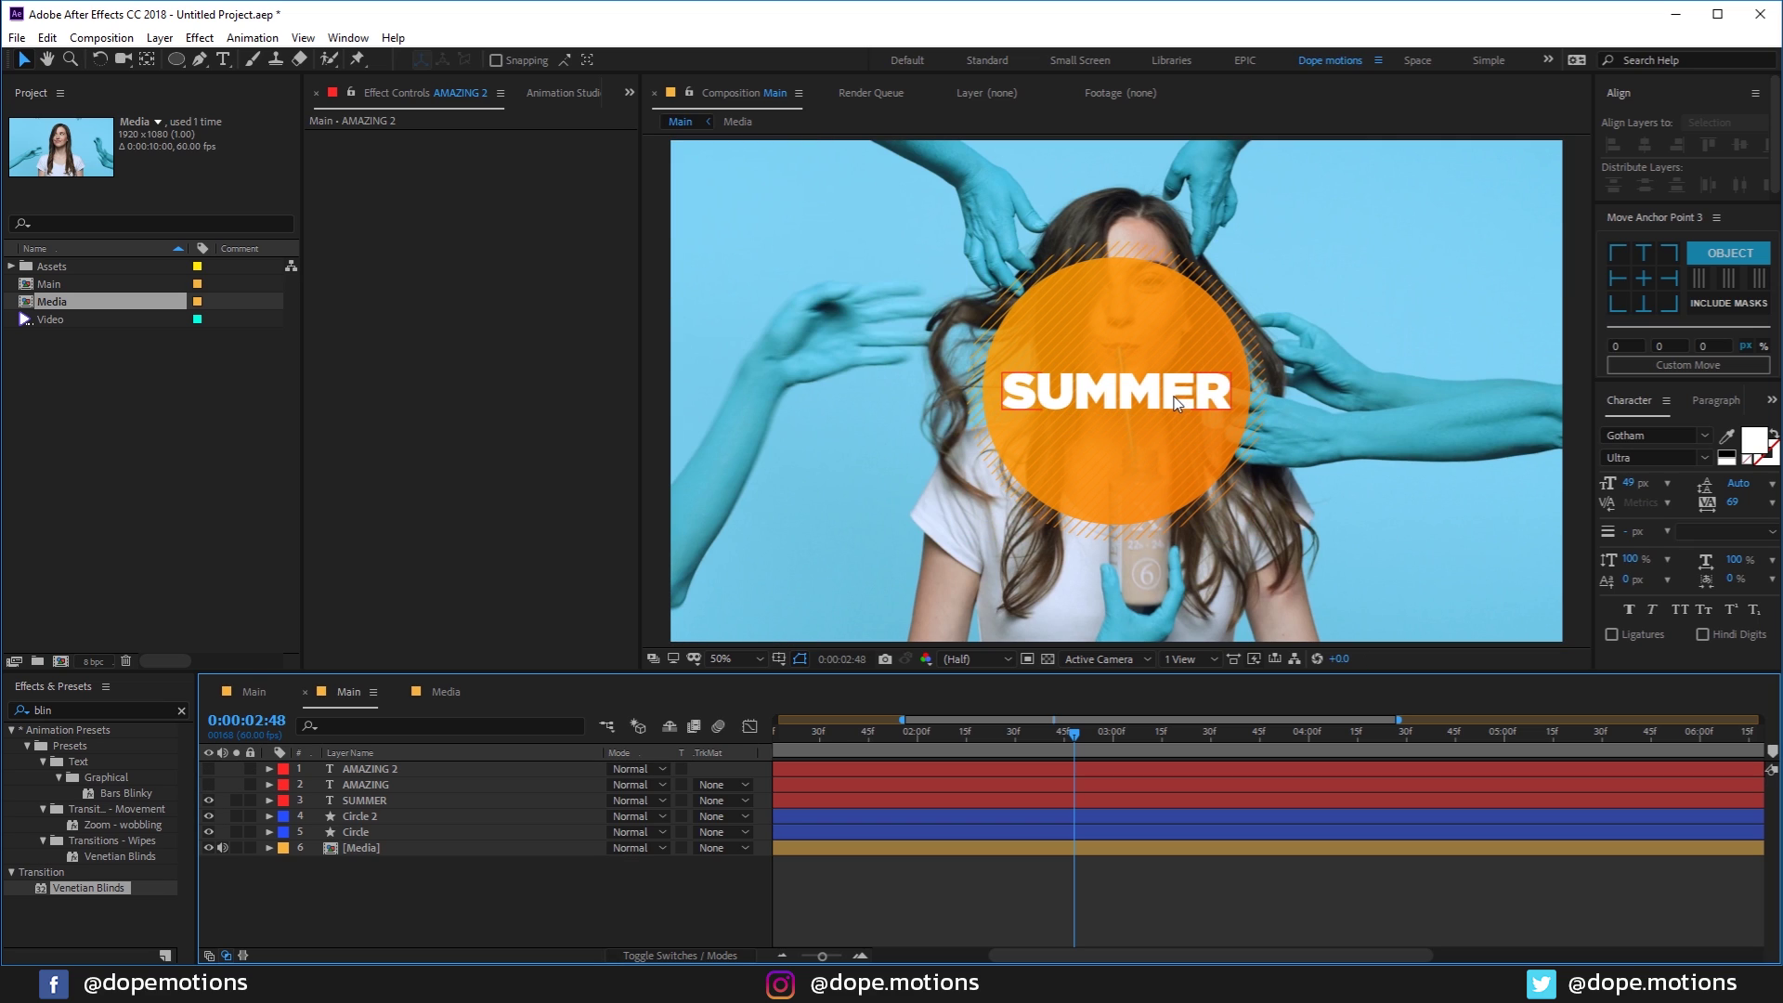
right_click(702, 758)
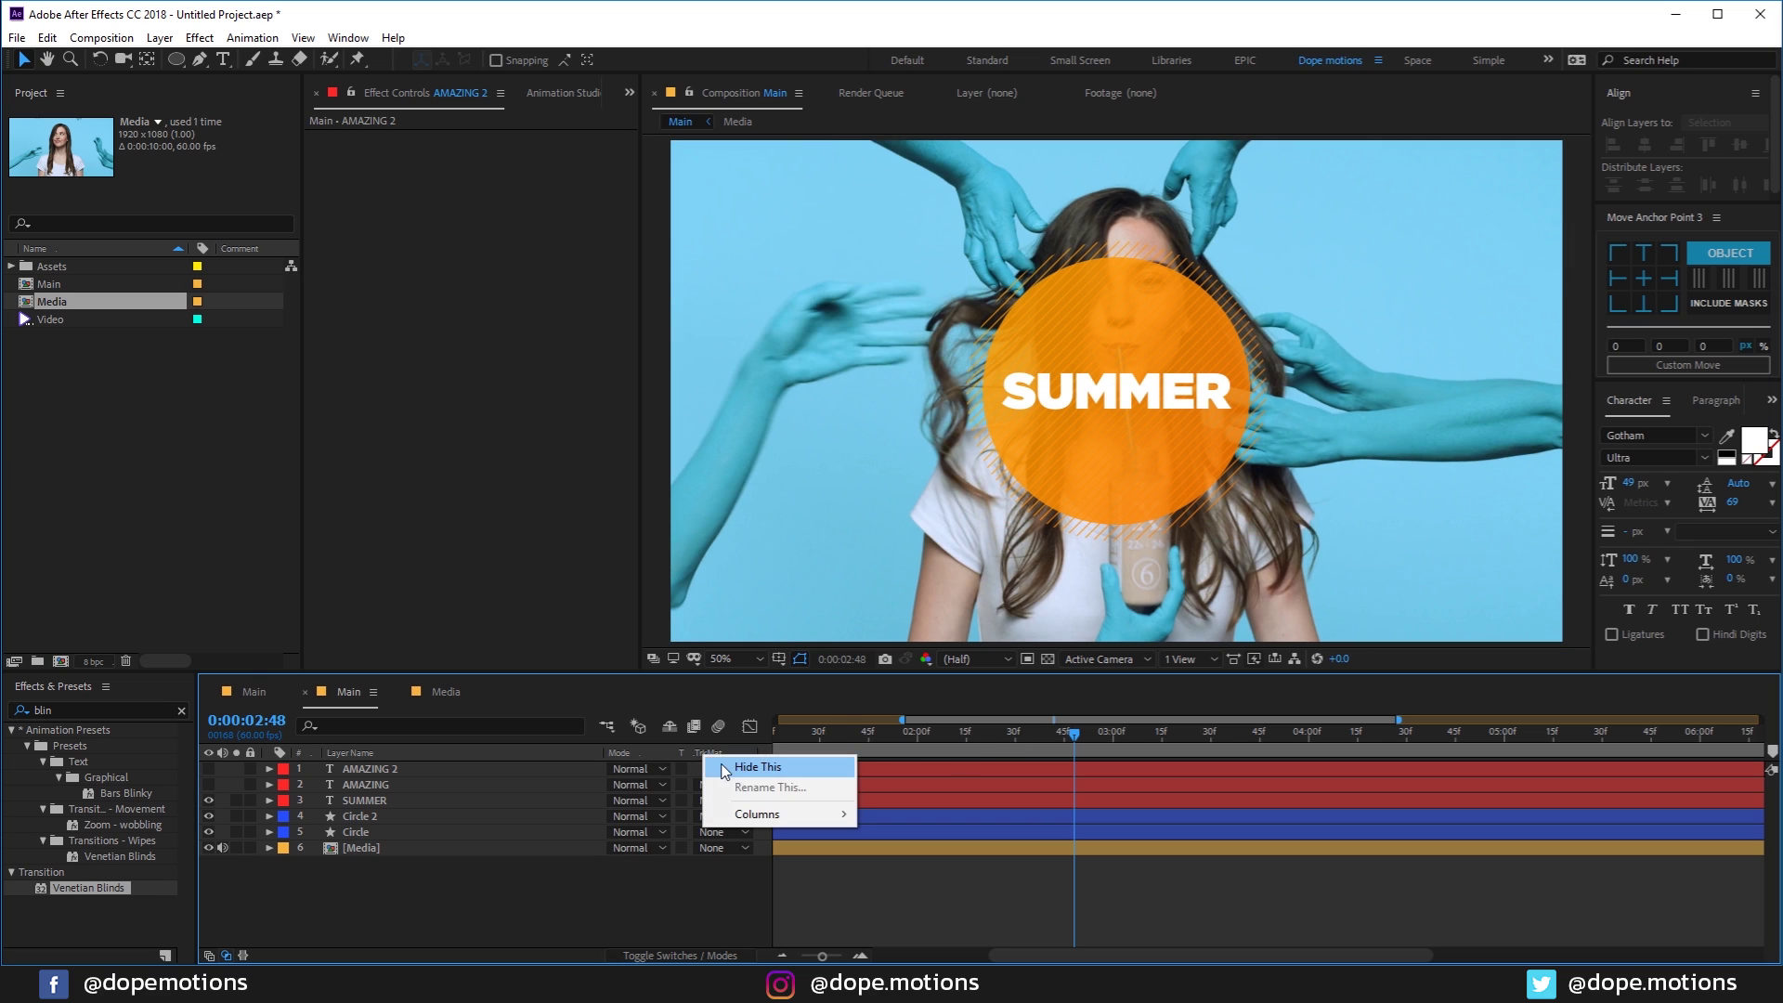
click(720, 765)
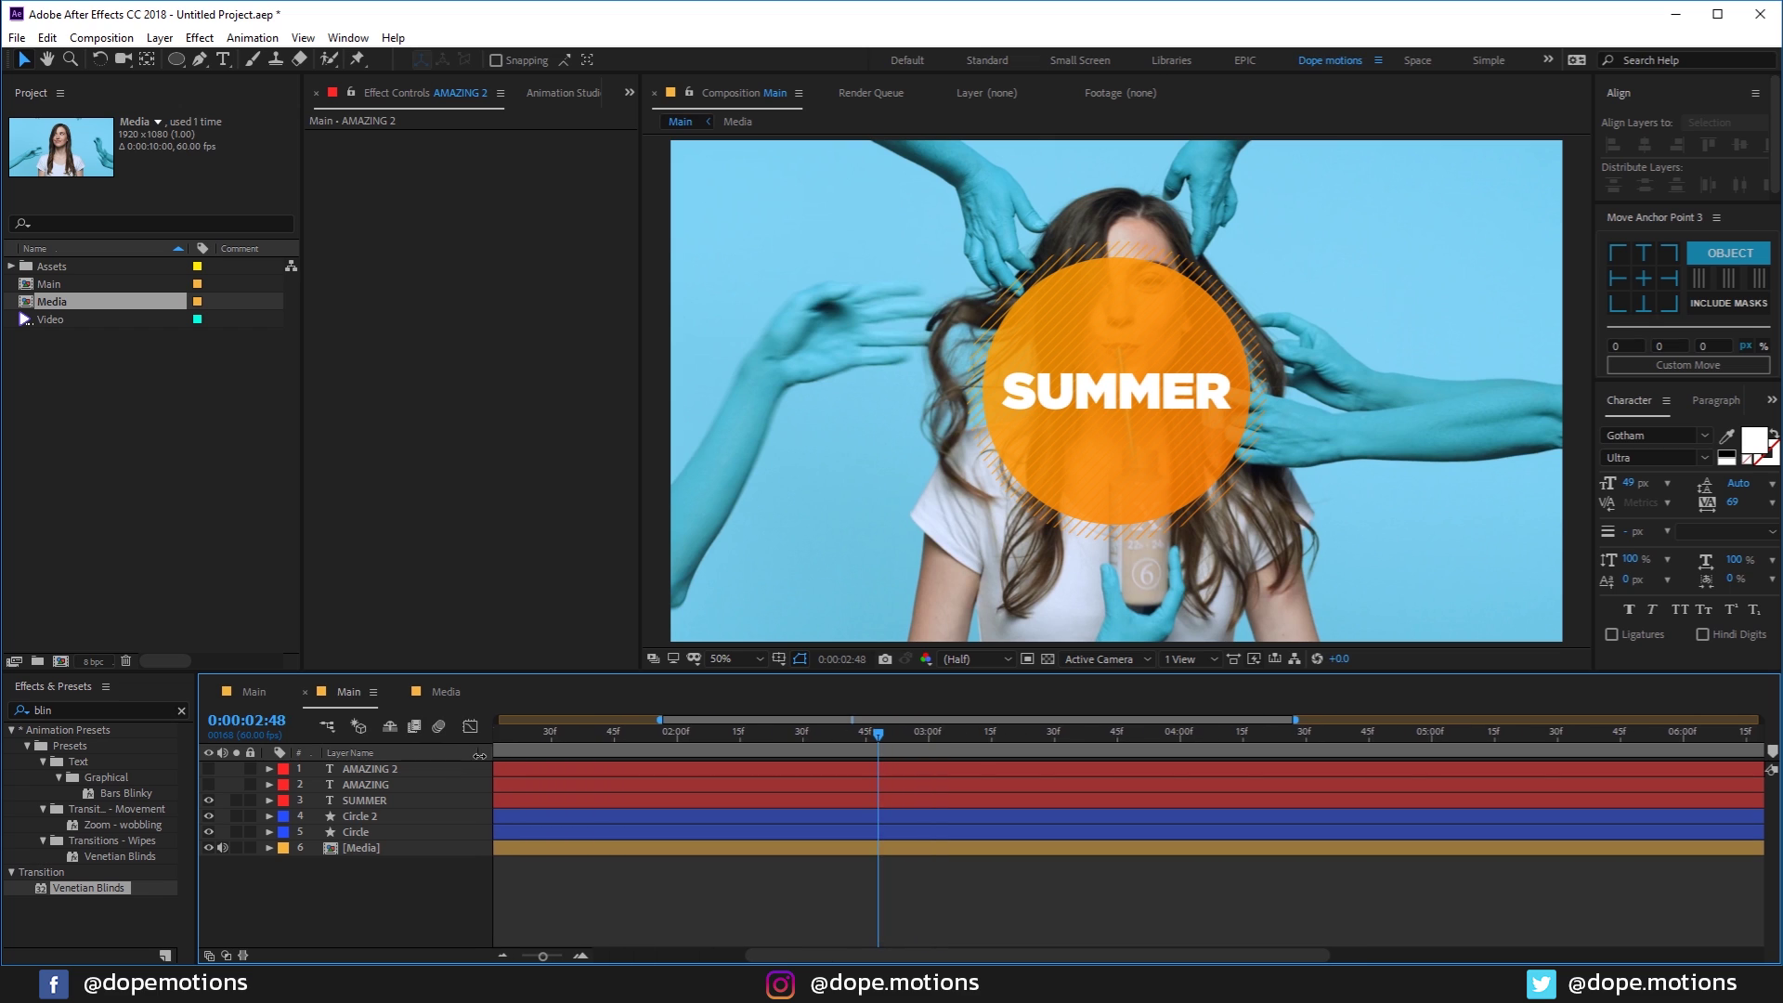
right_click(550, 755)
click(650, 777)
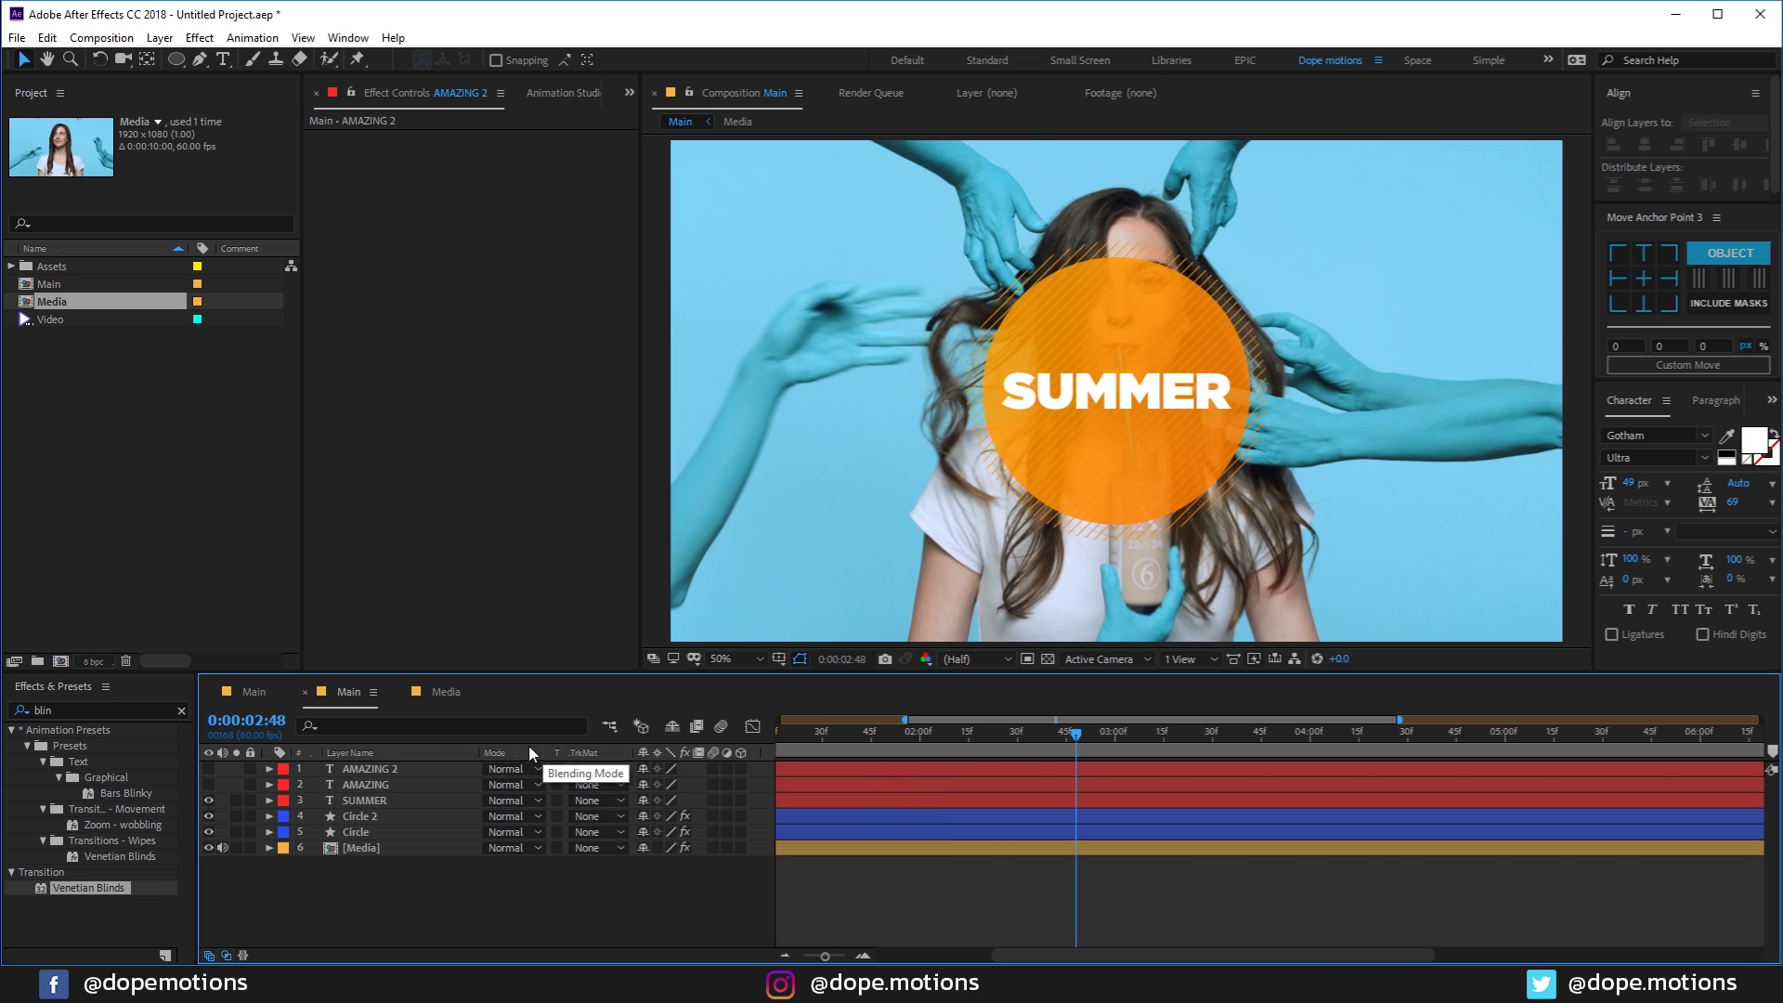
right_click(547, 754)
click(563, 762)
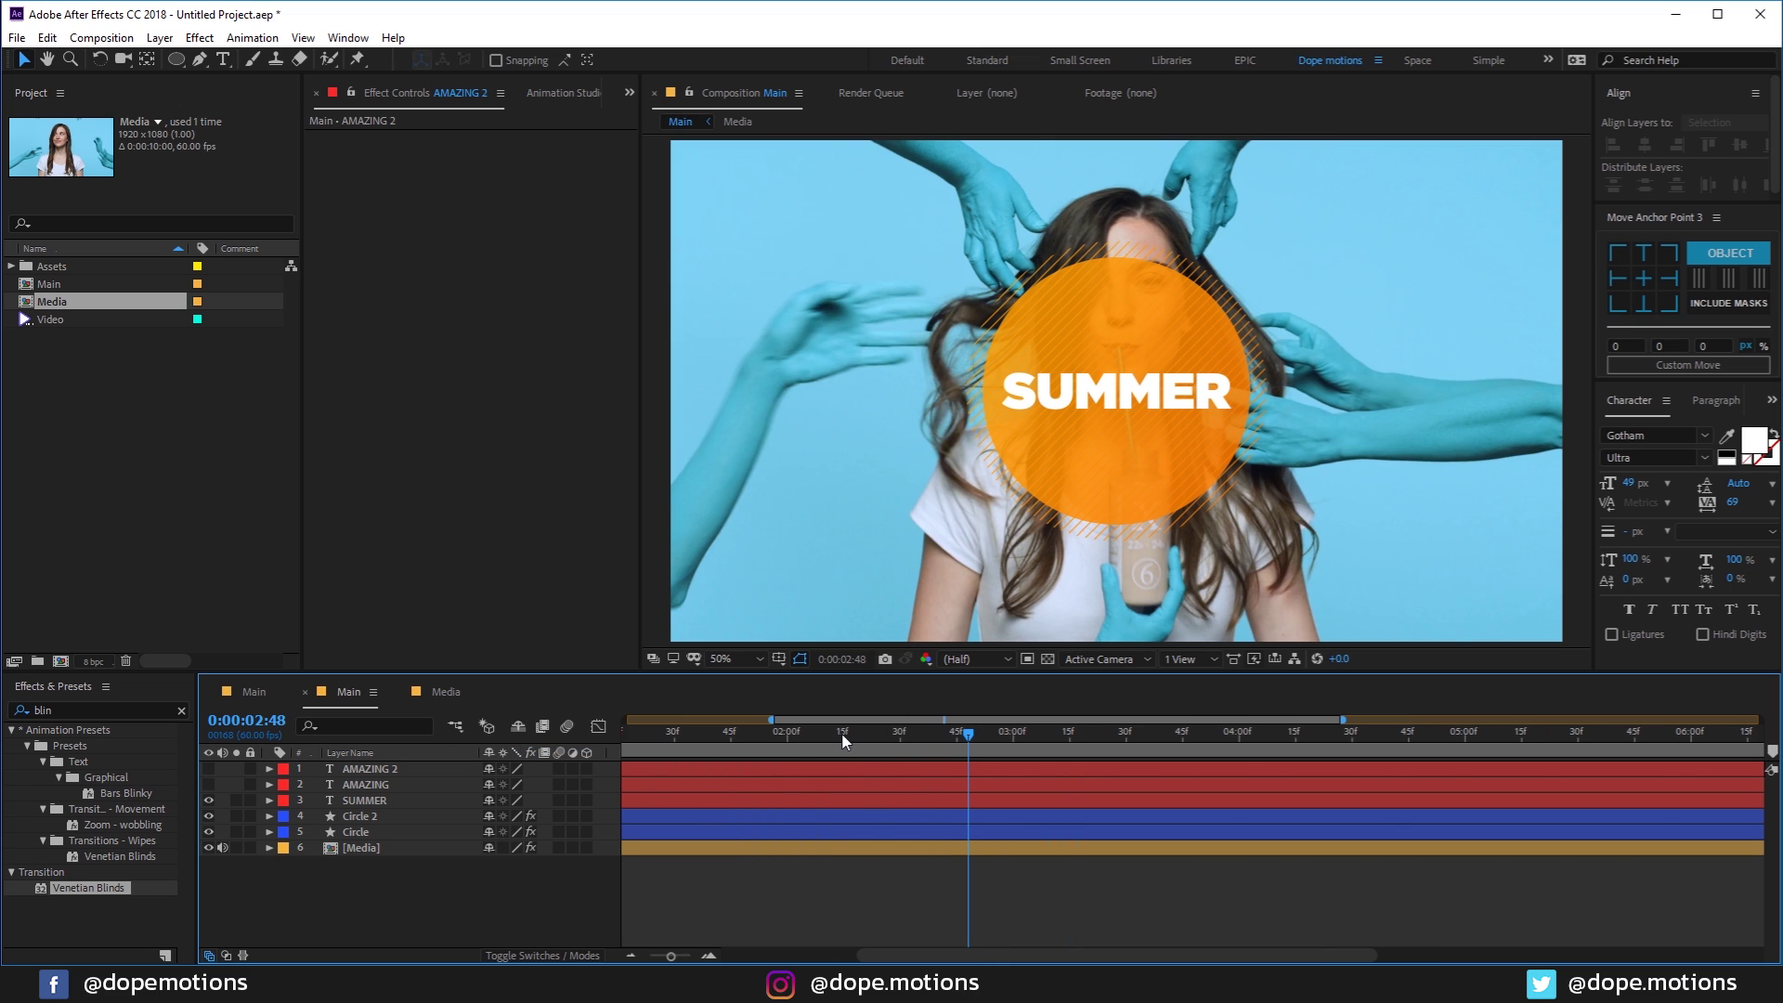
Step: Reveal the SUMMER layer's Scale and start its keyframe animation at 0:00:02:00
mouse_move(844, 734)
mouse_down()
mouse_move(784, 735)
mouse_move(844, 735)
mouse_up()
click(327, 817)
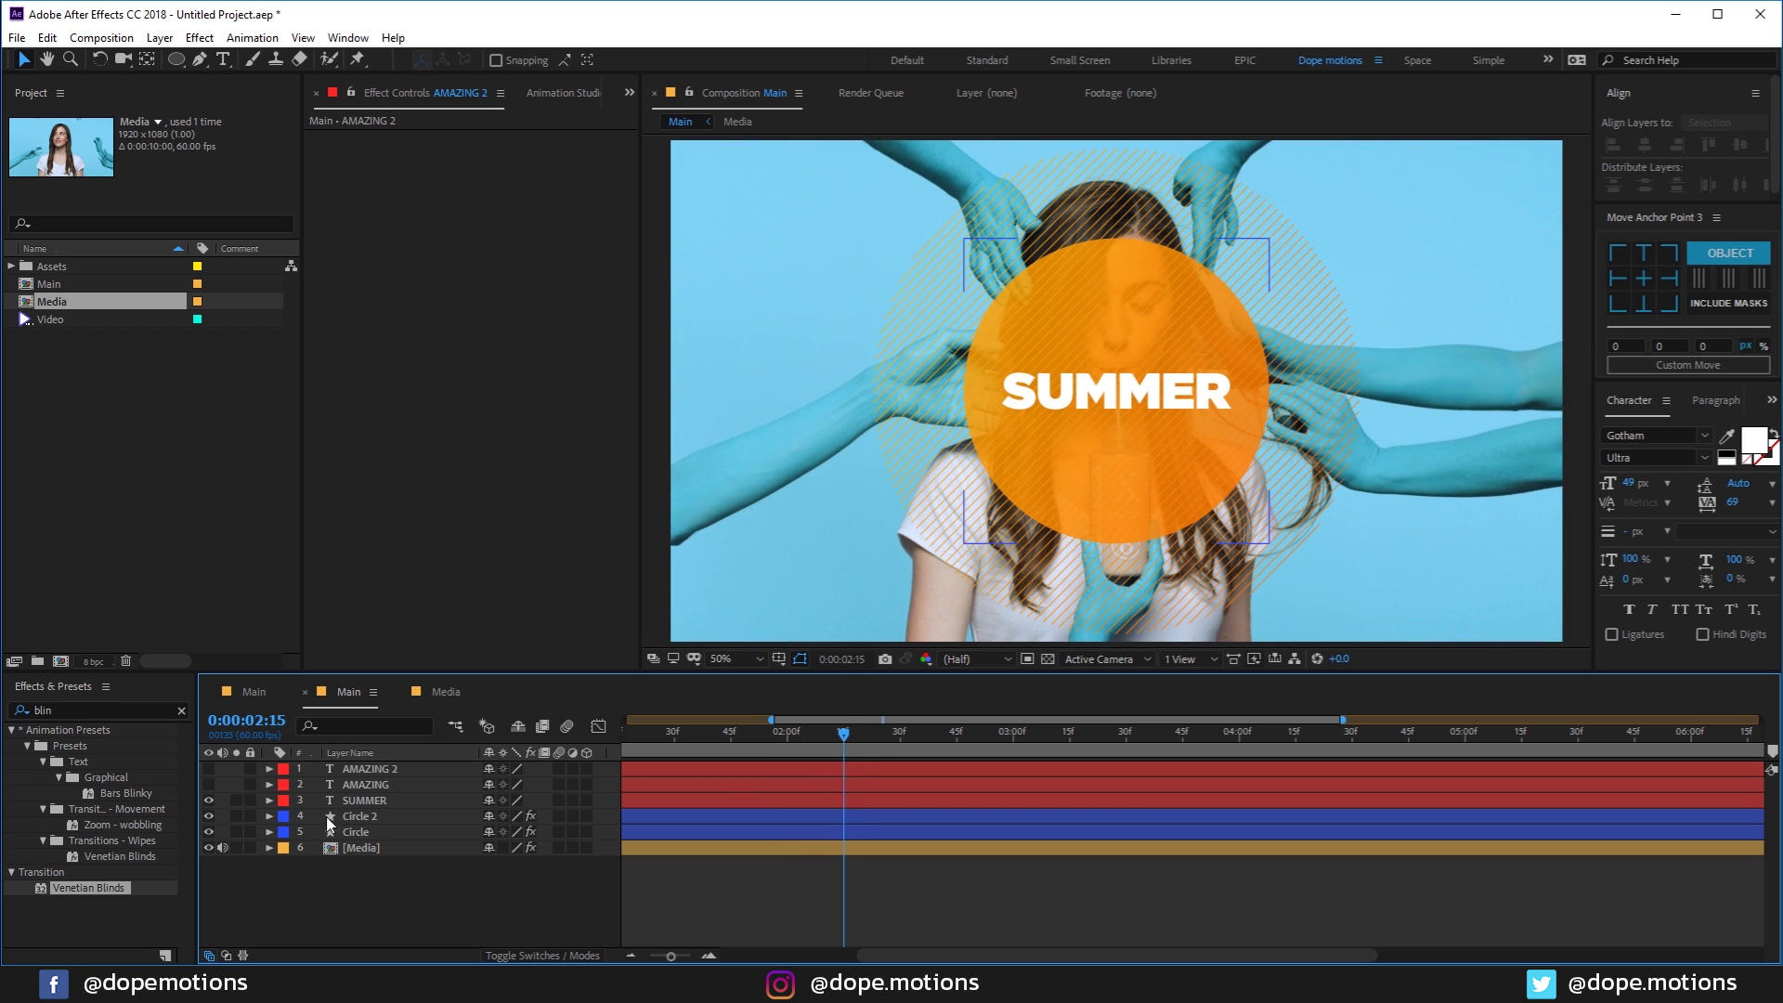
click(351, 801)
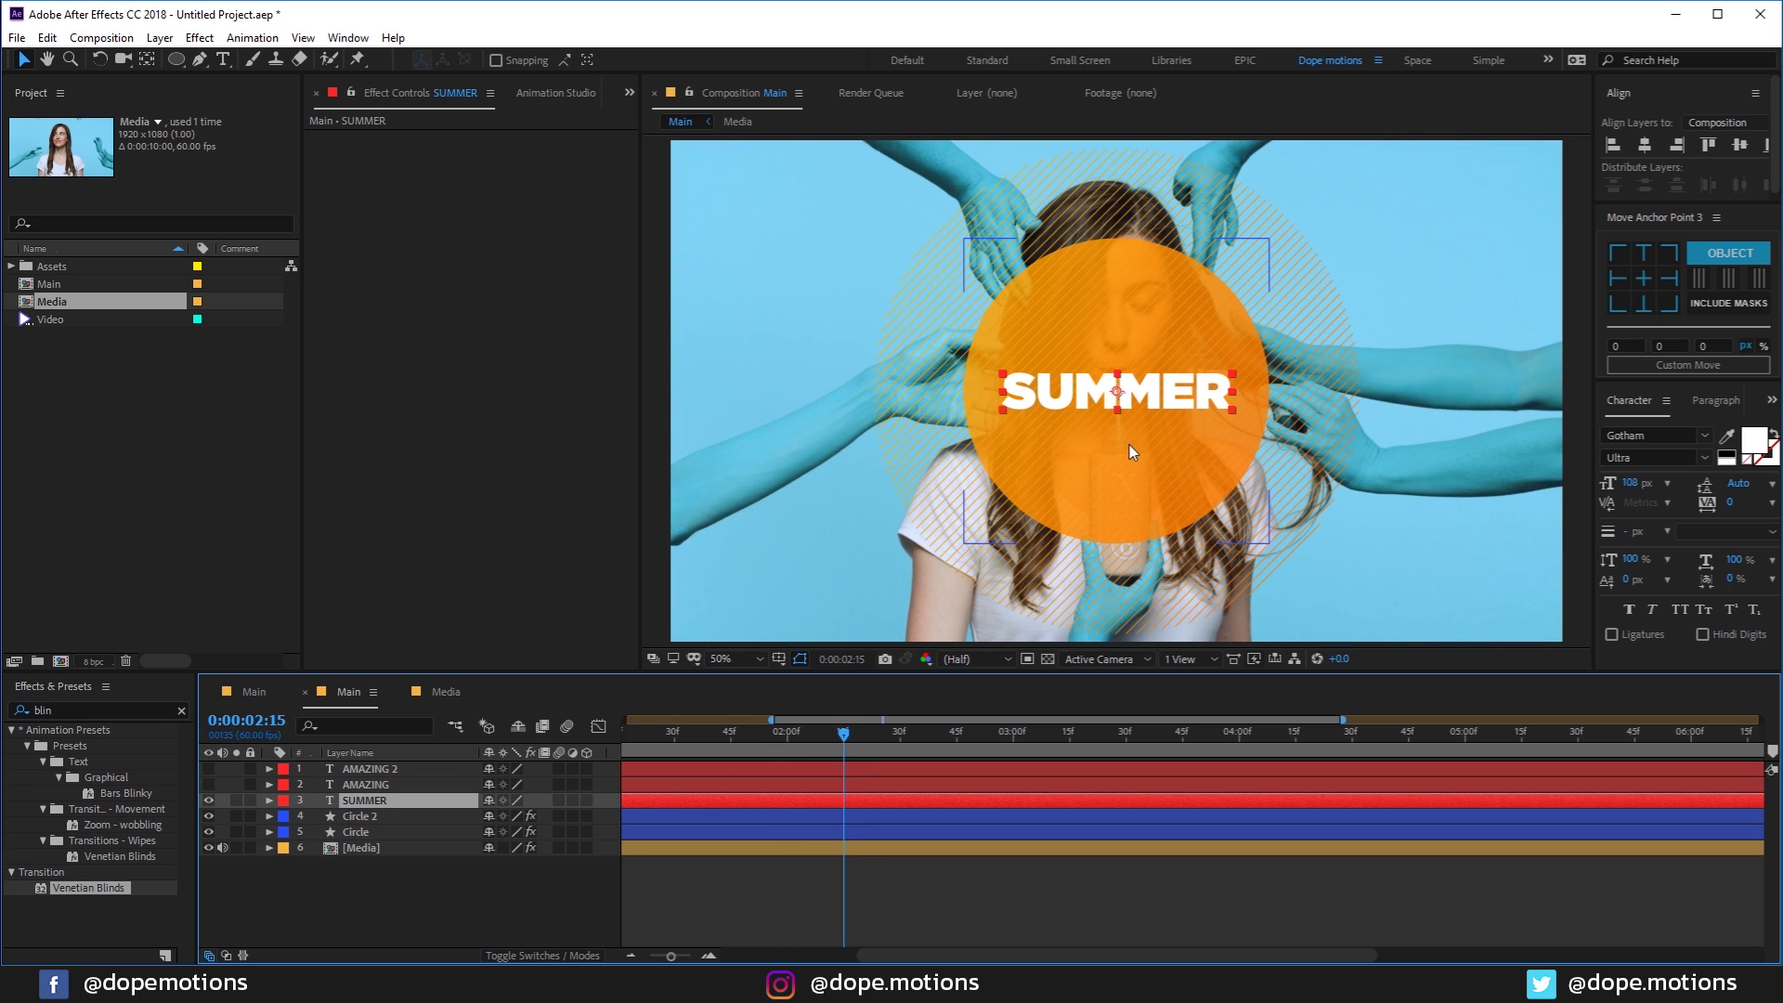
key(s)
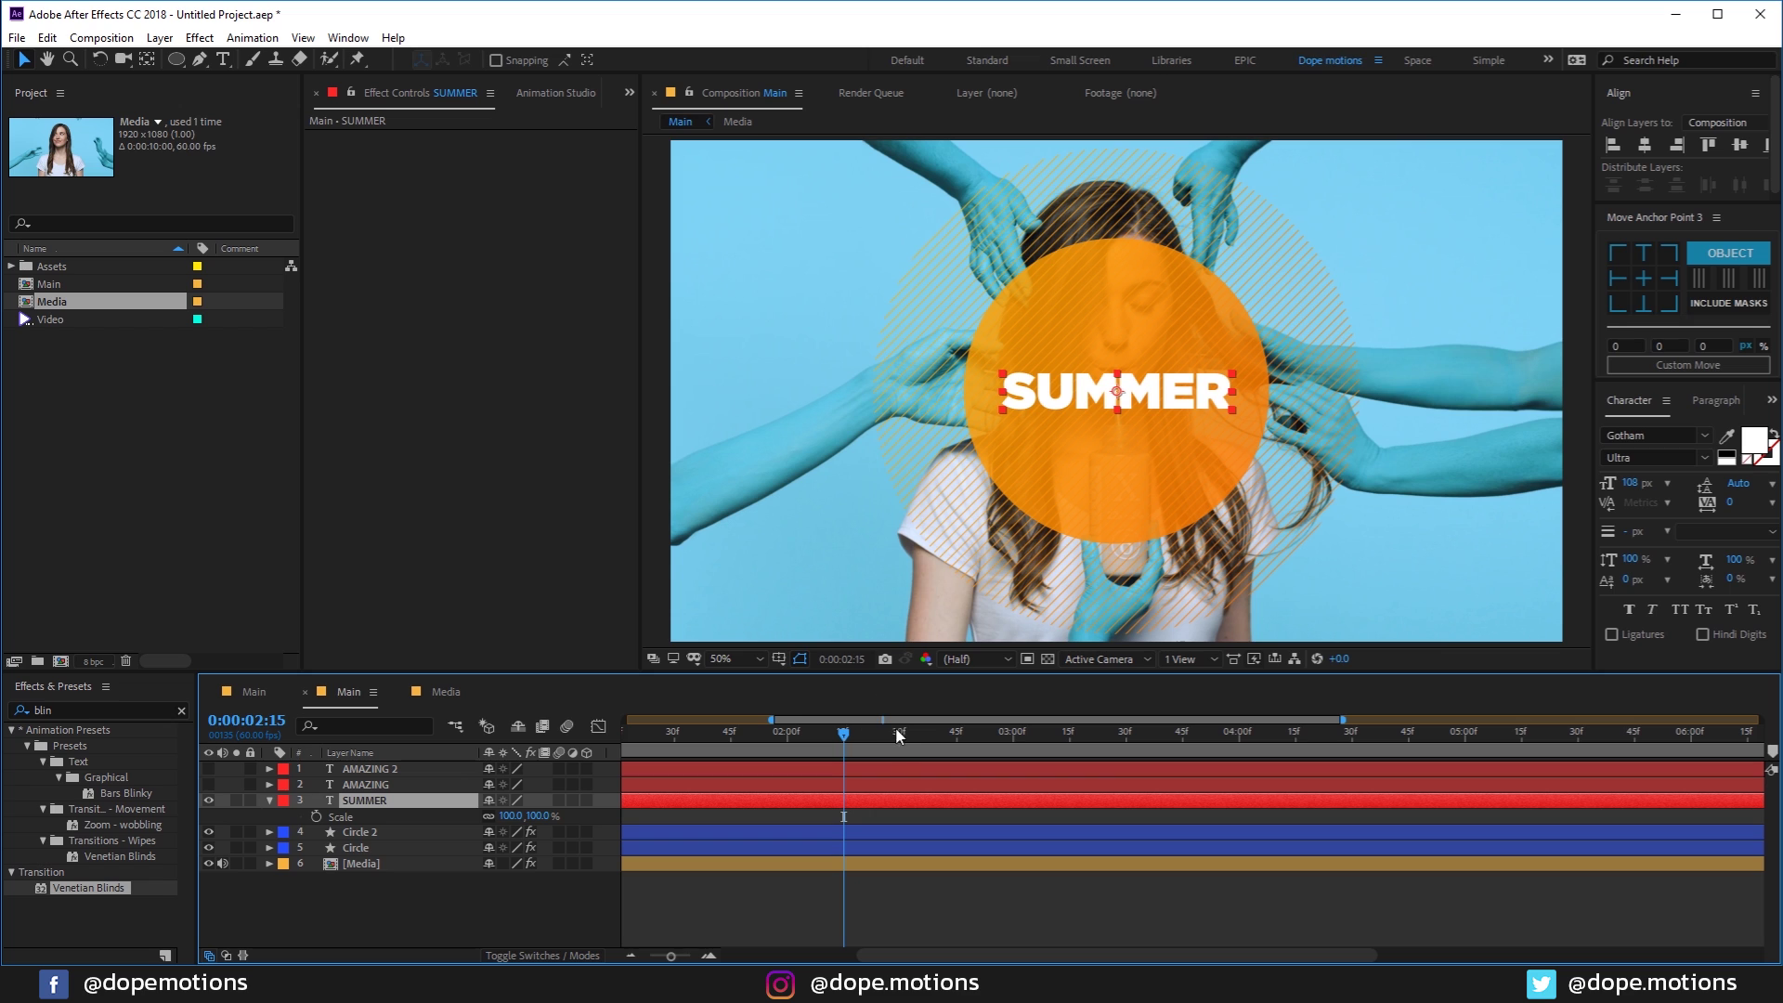
drag(845, 736, 788, 736)
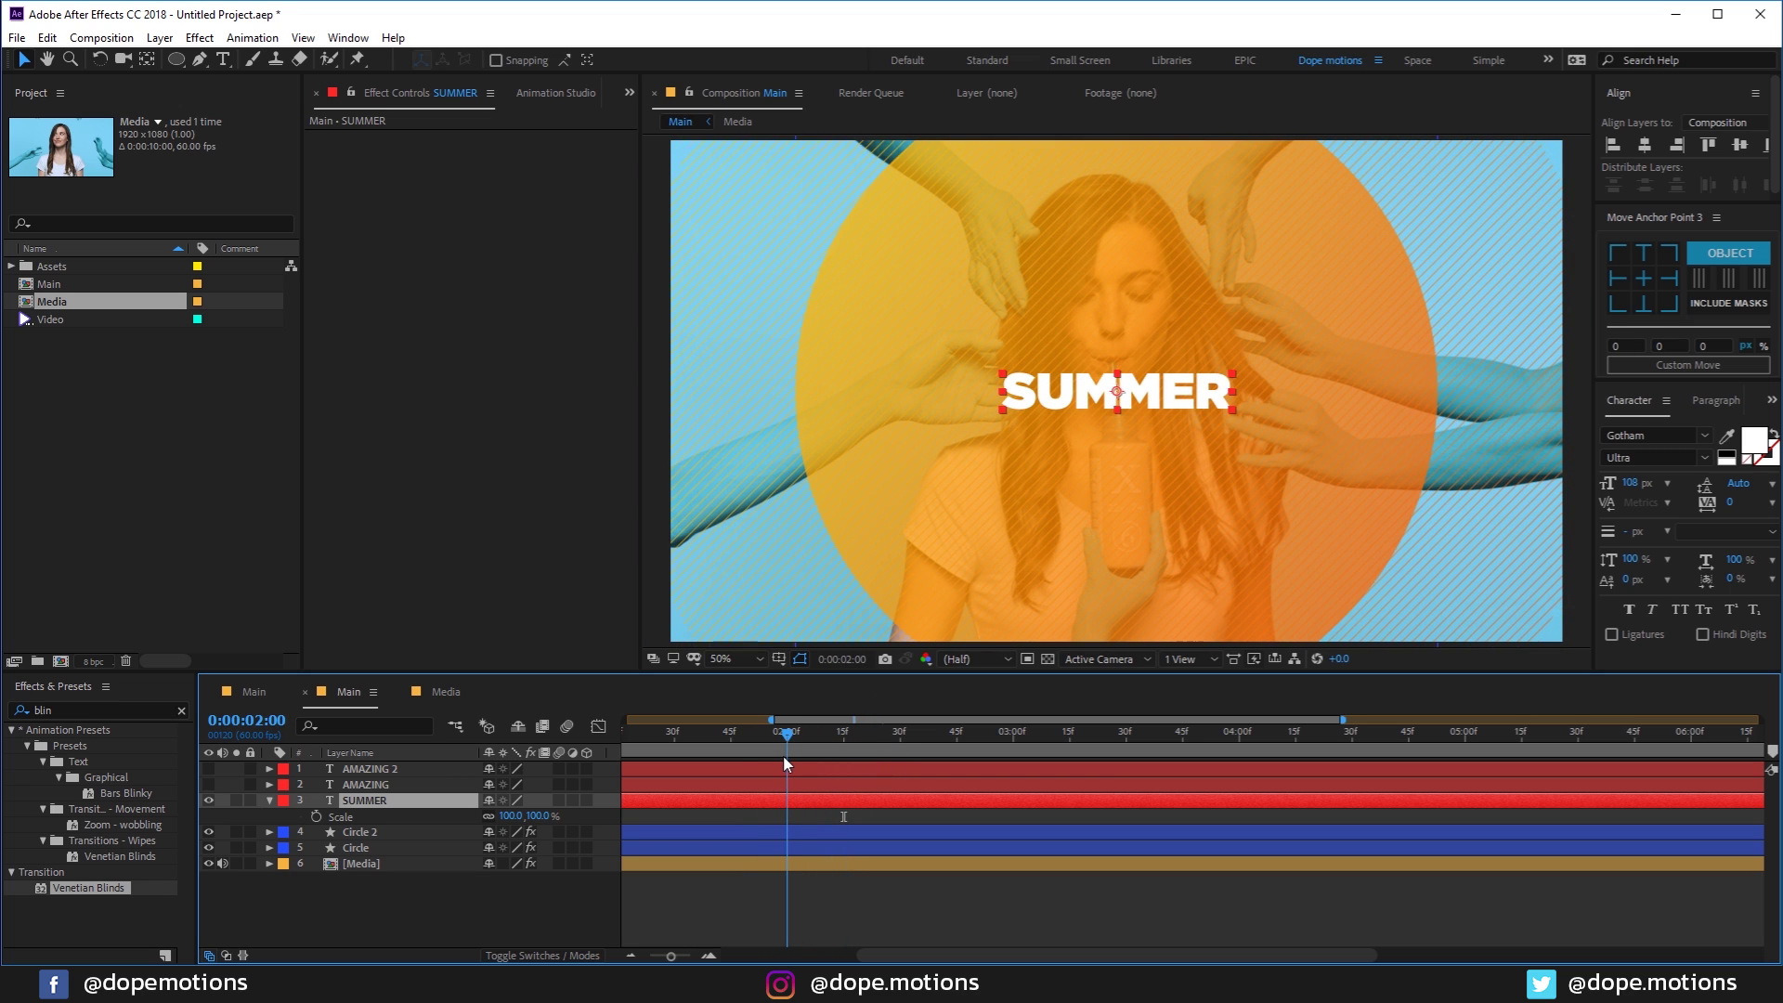
click(314, 818)
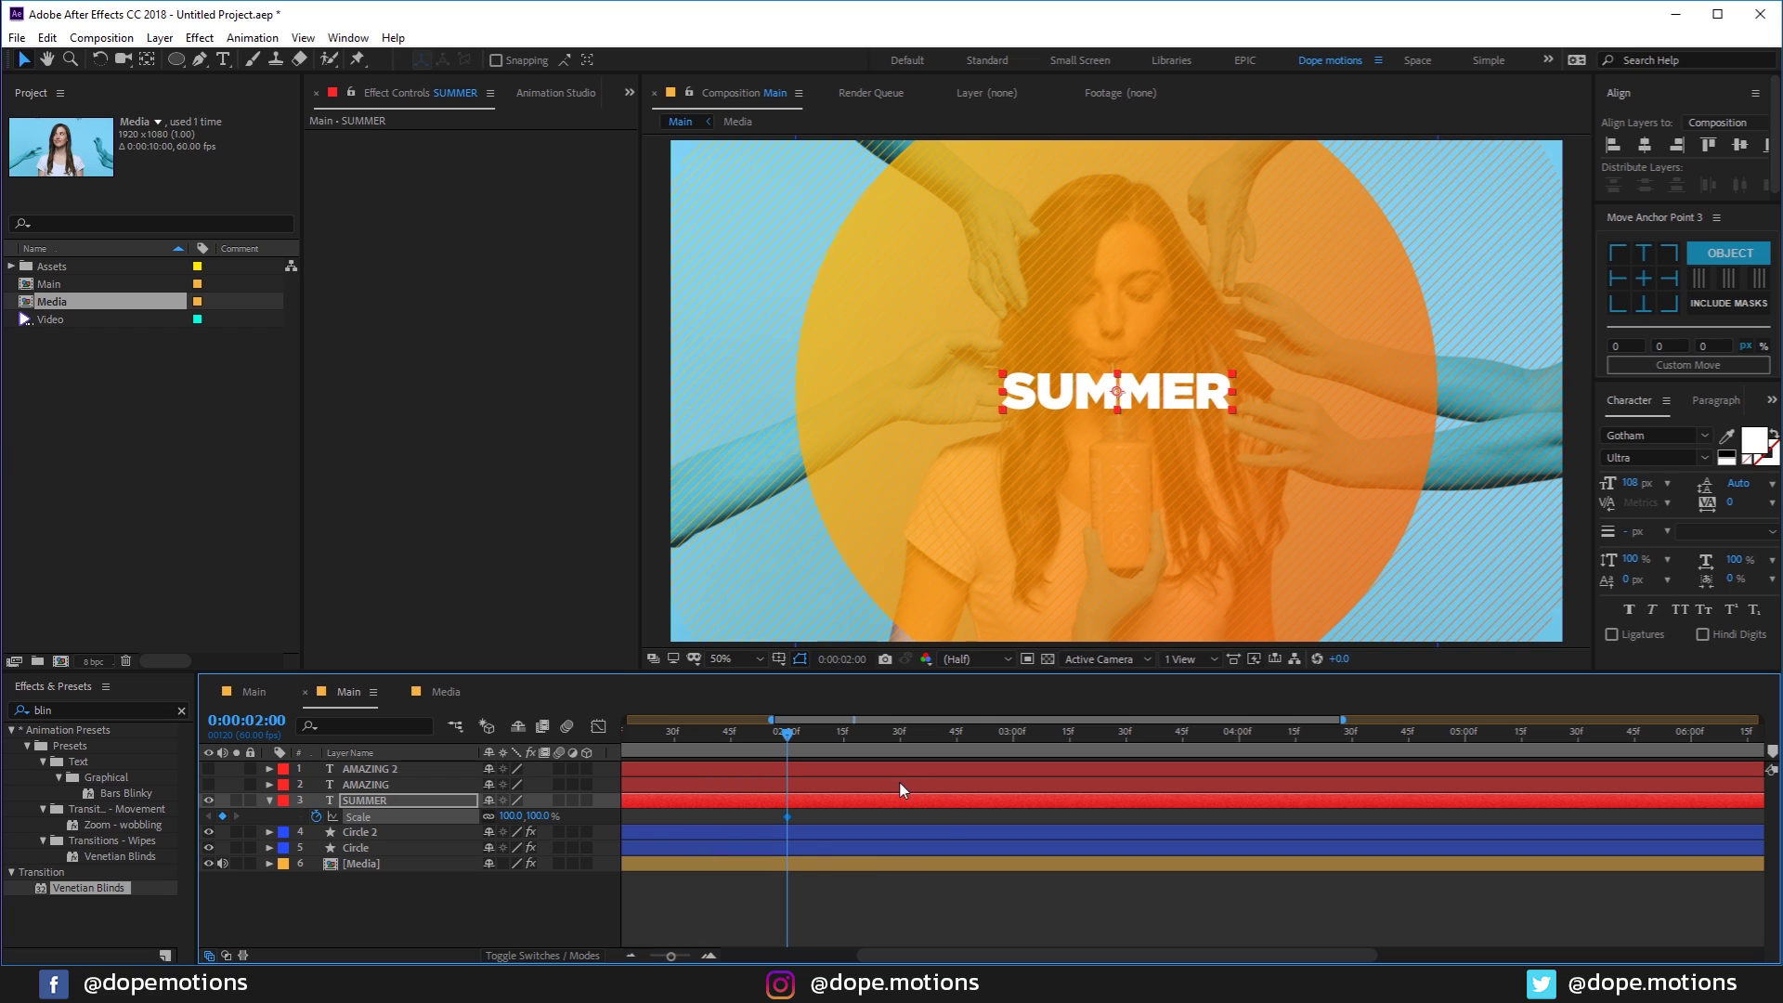
Step: Add a 150% Scale keyframe to the SUMMER layer at 0:00:02:30
drag(792, 749, 903, 752)
click(543, 817)
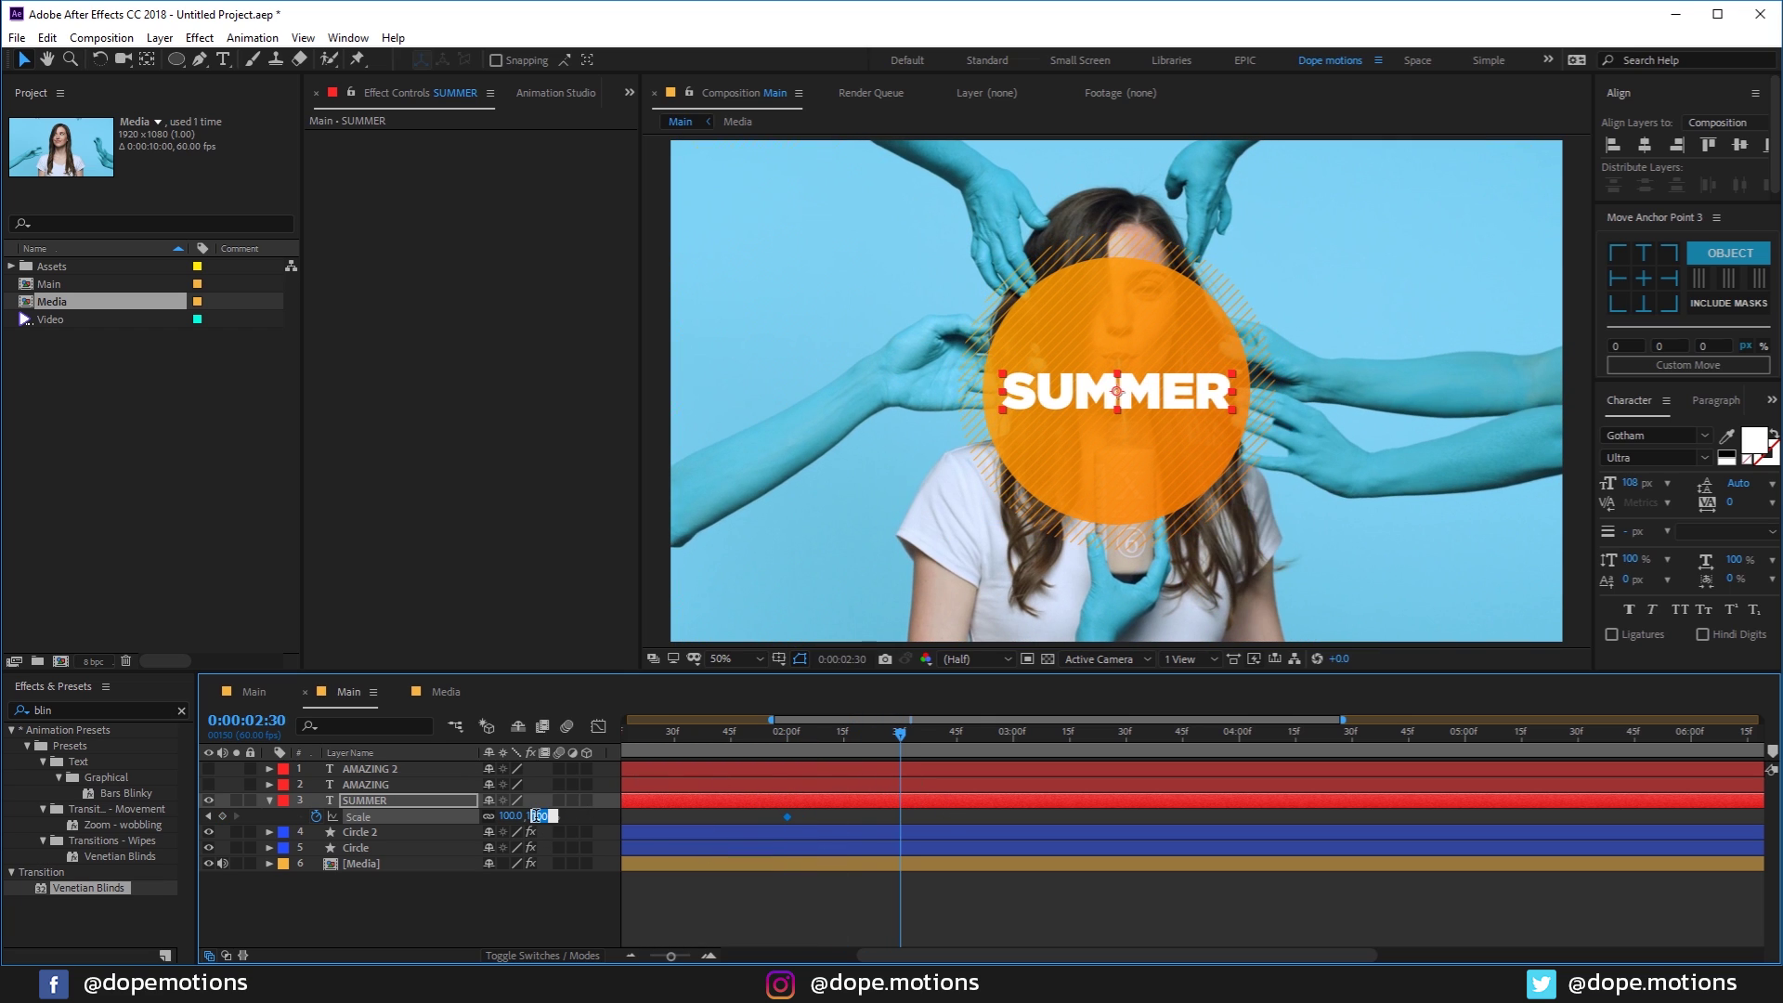
text(150)
key(Return)
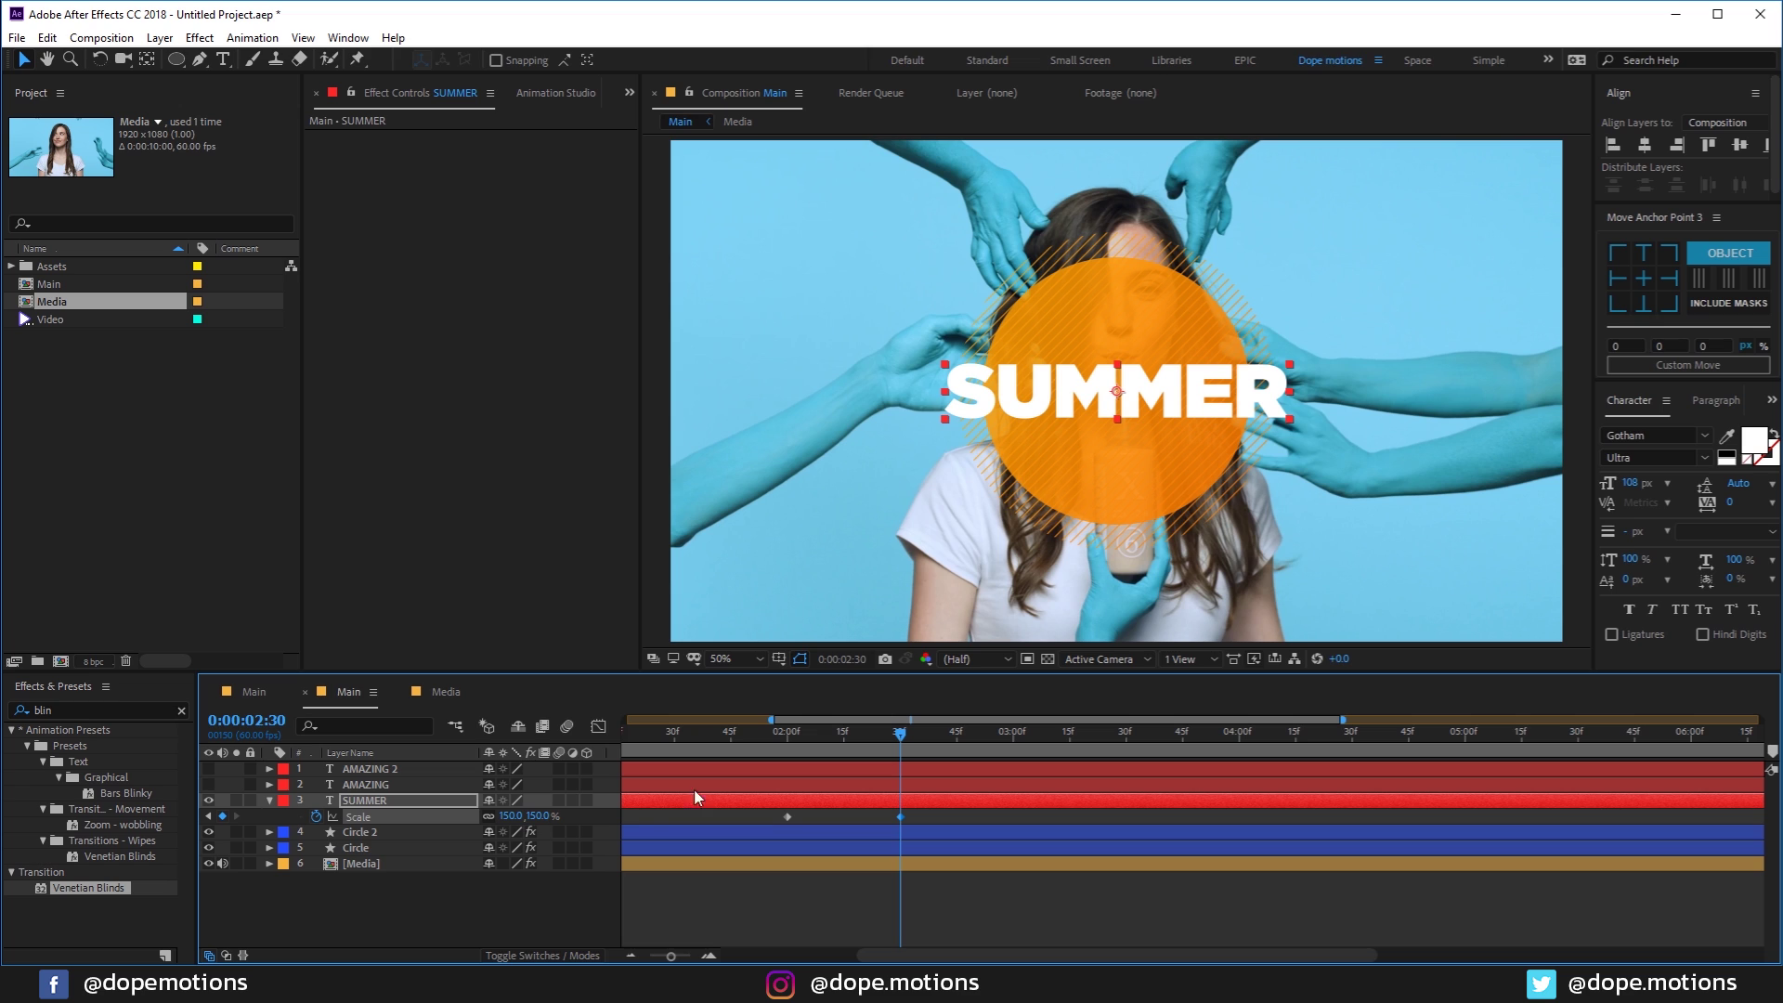
Step: Set the SUMMER layer's Scale to 0% at 0:00:02:59
drag(905, 743, 1014, 745)
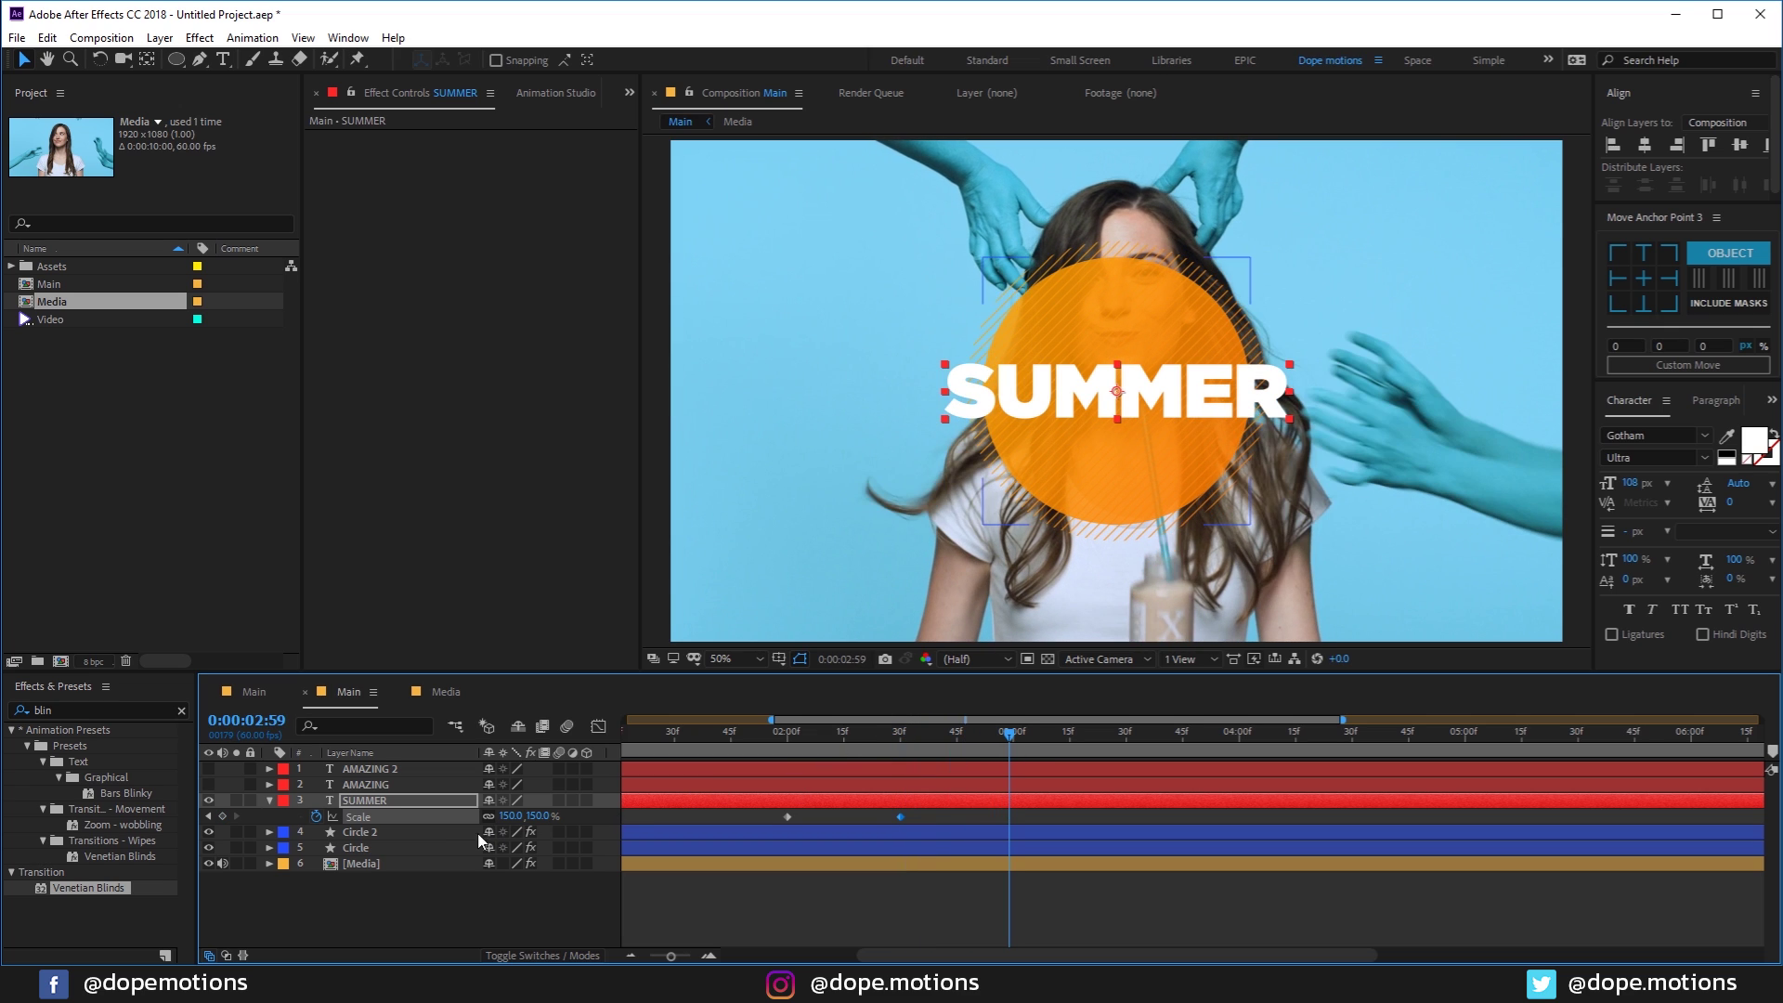
click(541, 817)
text(0)
key(Return)
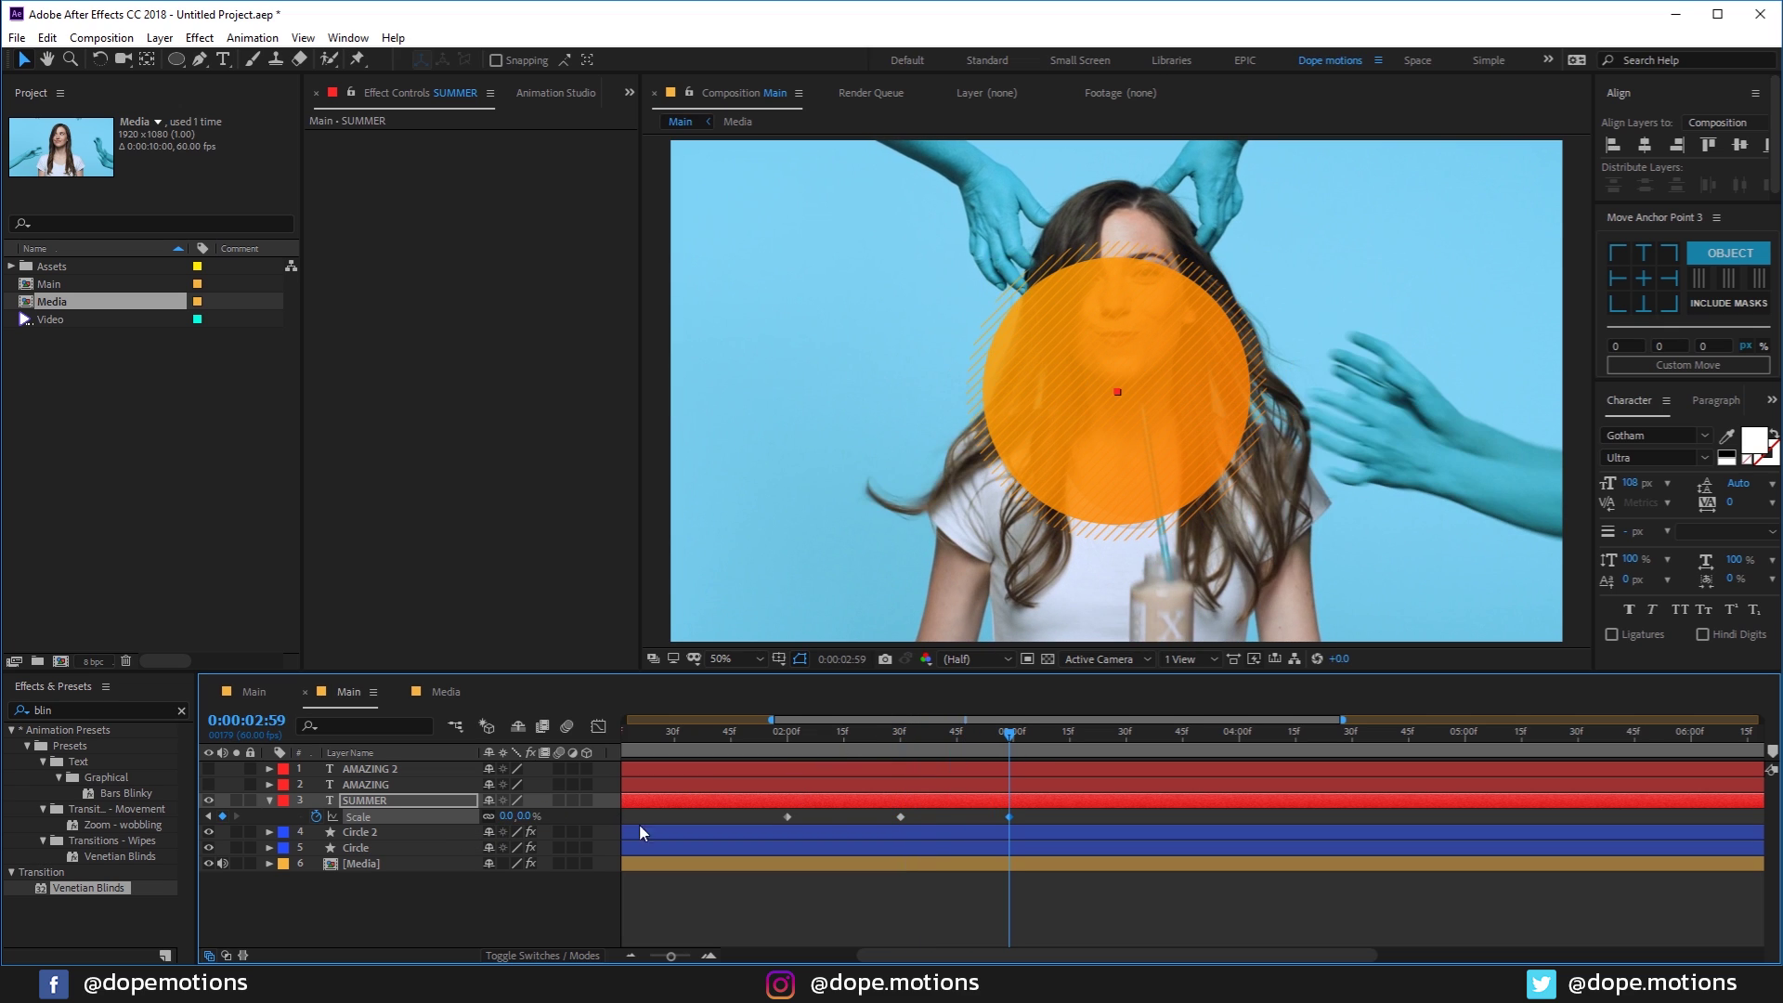
Step: Set the SUMMER layer's Scale keyframe at 0:00:02:00 to 0%
click(799, 740)
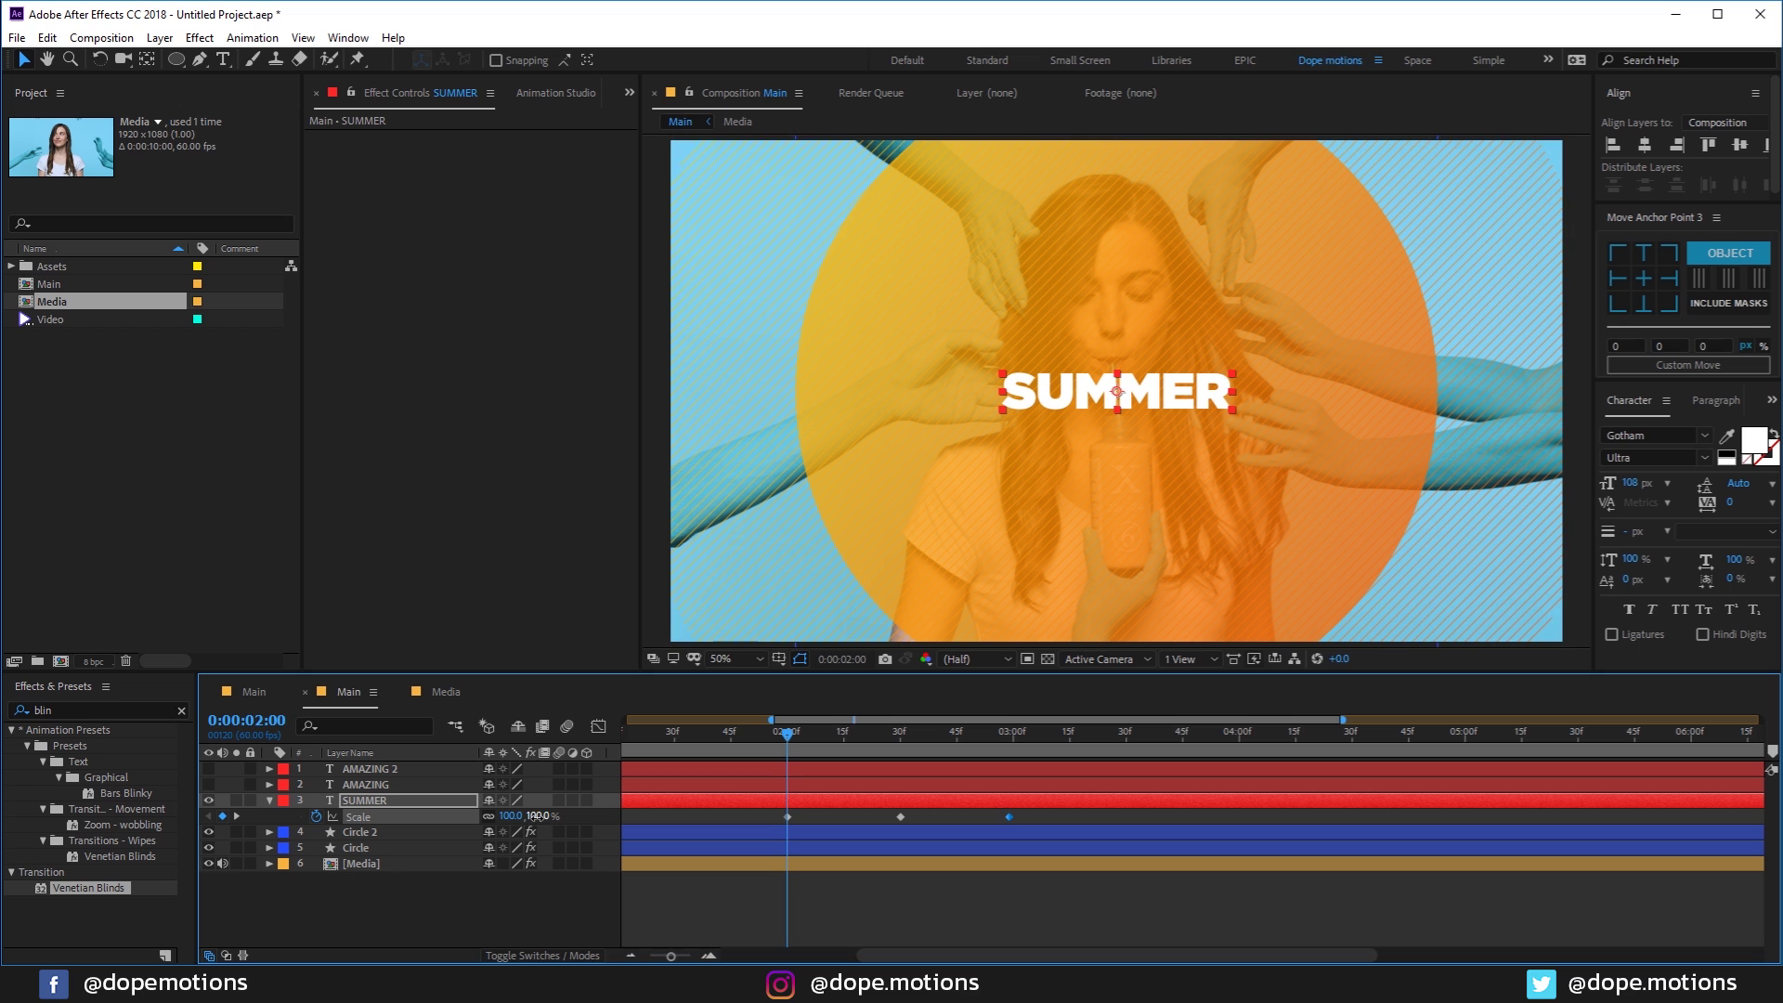
click(539, 816)
text(0)
key(Return)
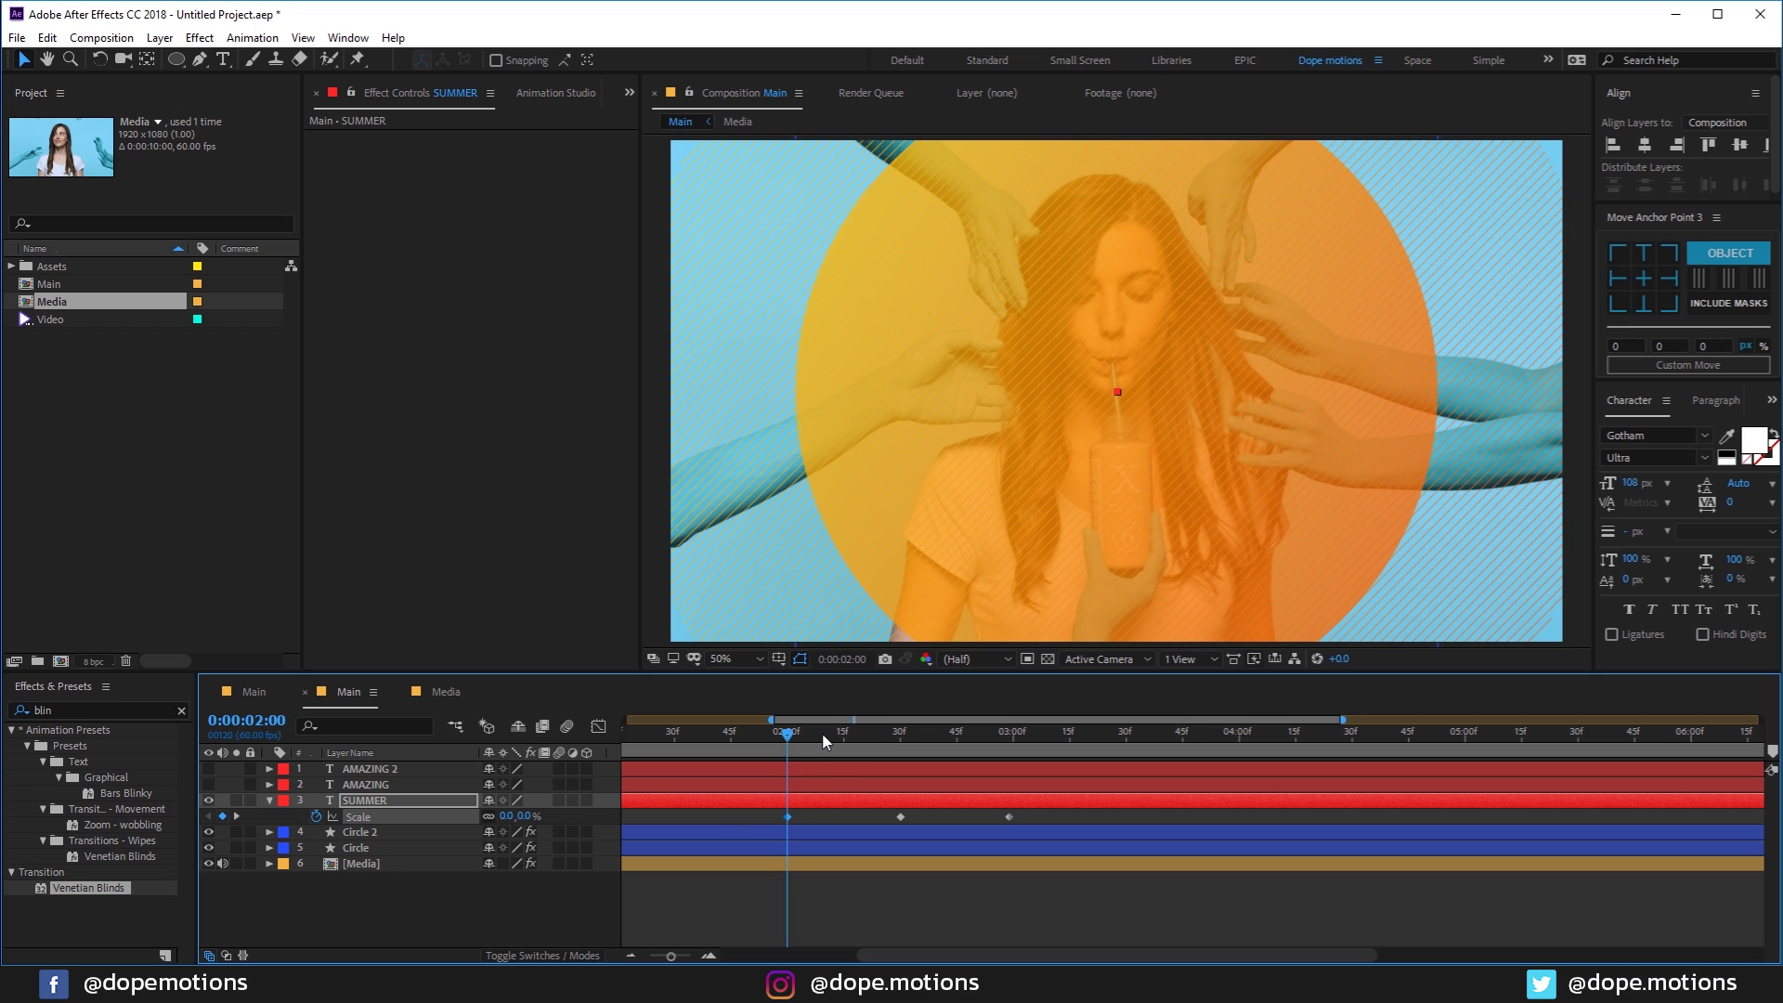
Step: Raise the SUMMER layer's Scale at the 0:00:02:59 keyframe above 0% and scrub back through the animation
drag(823, 740, 1010, 753)
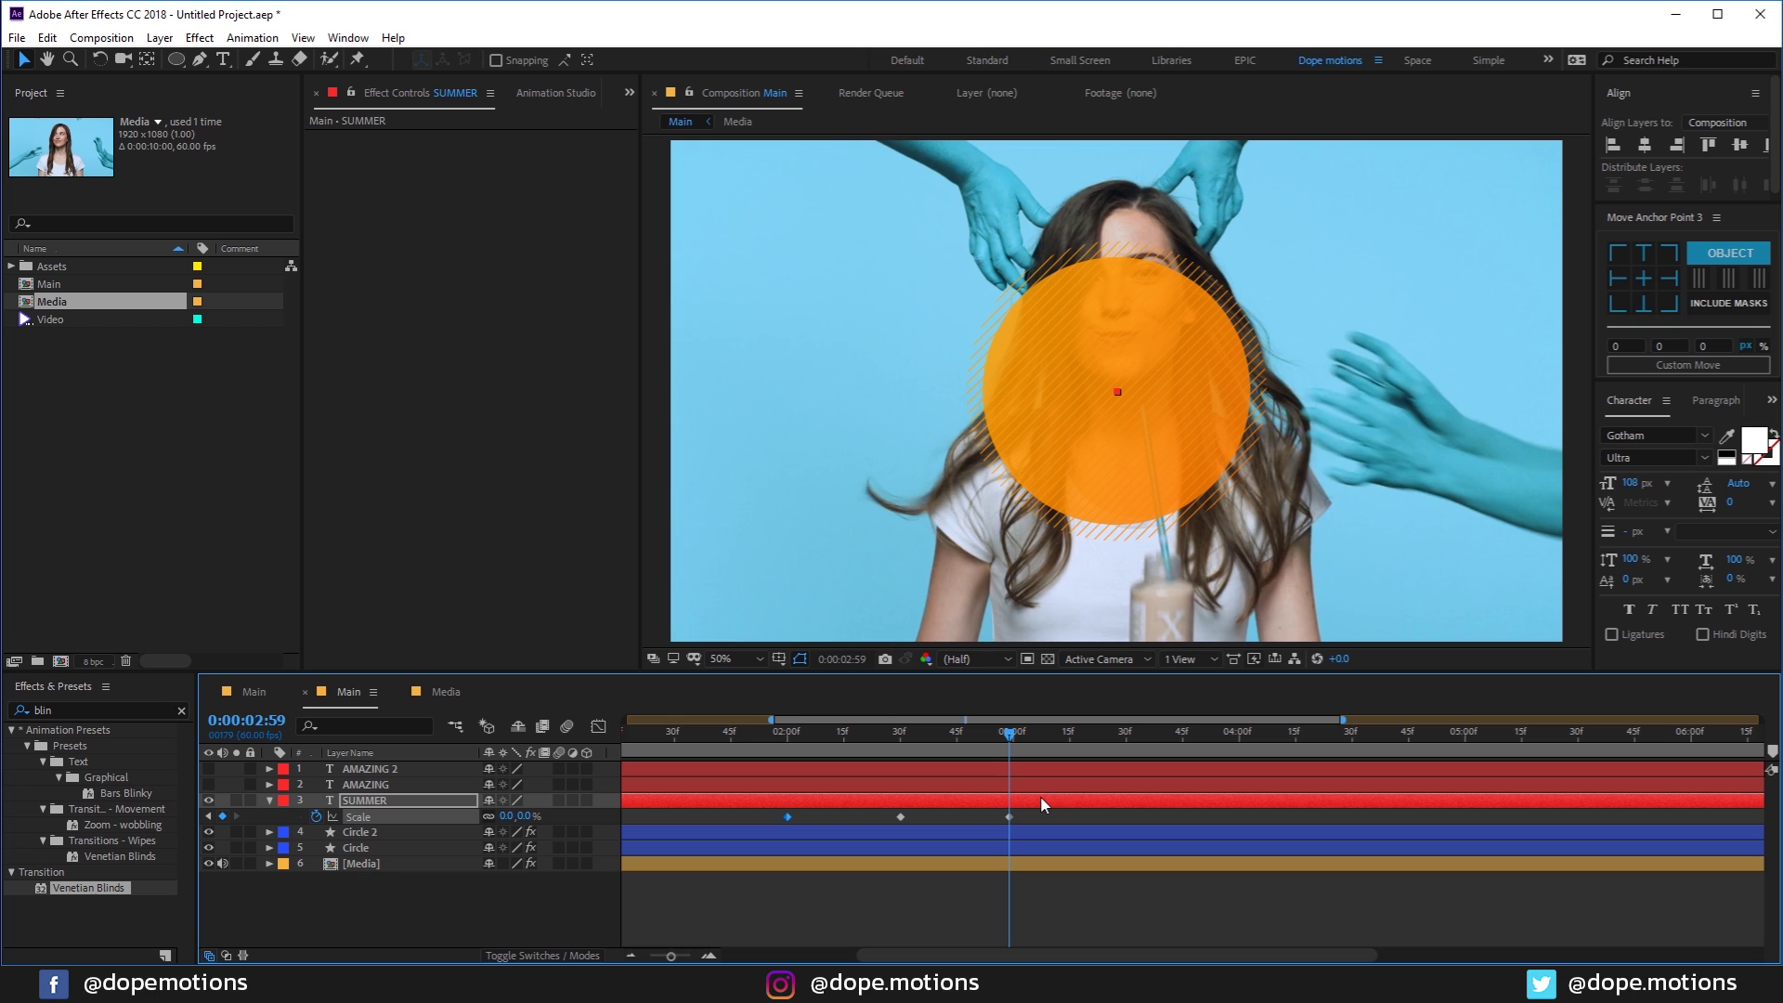
click(518, 817)
text(14)
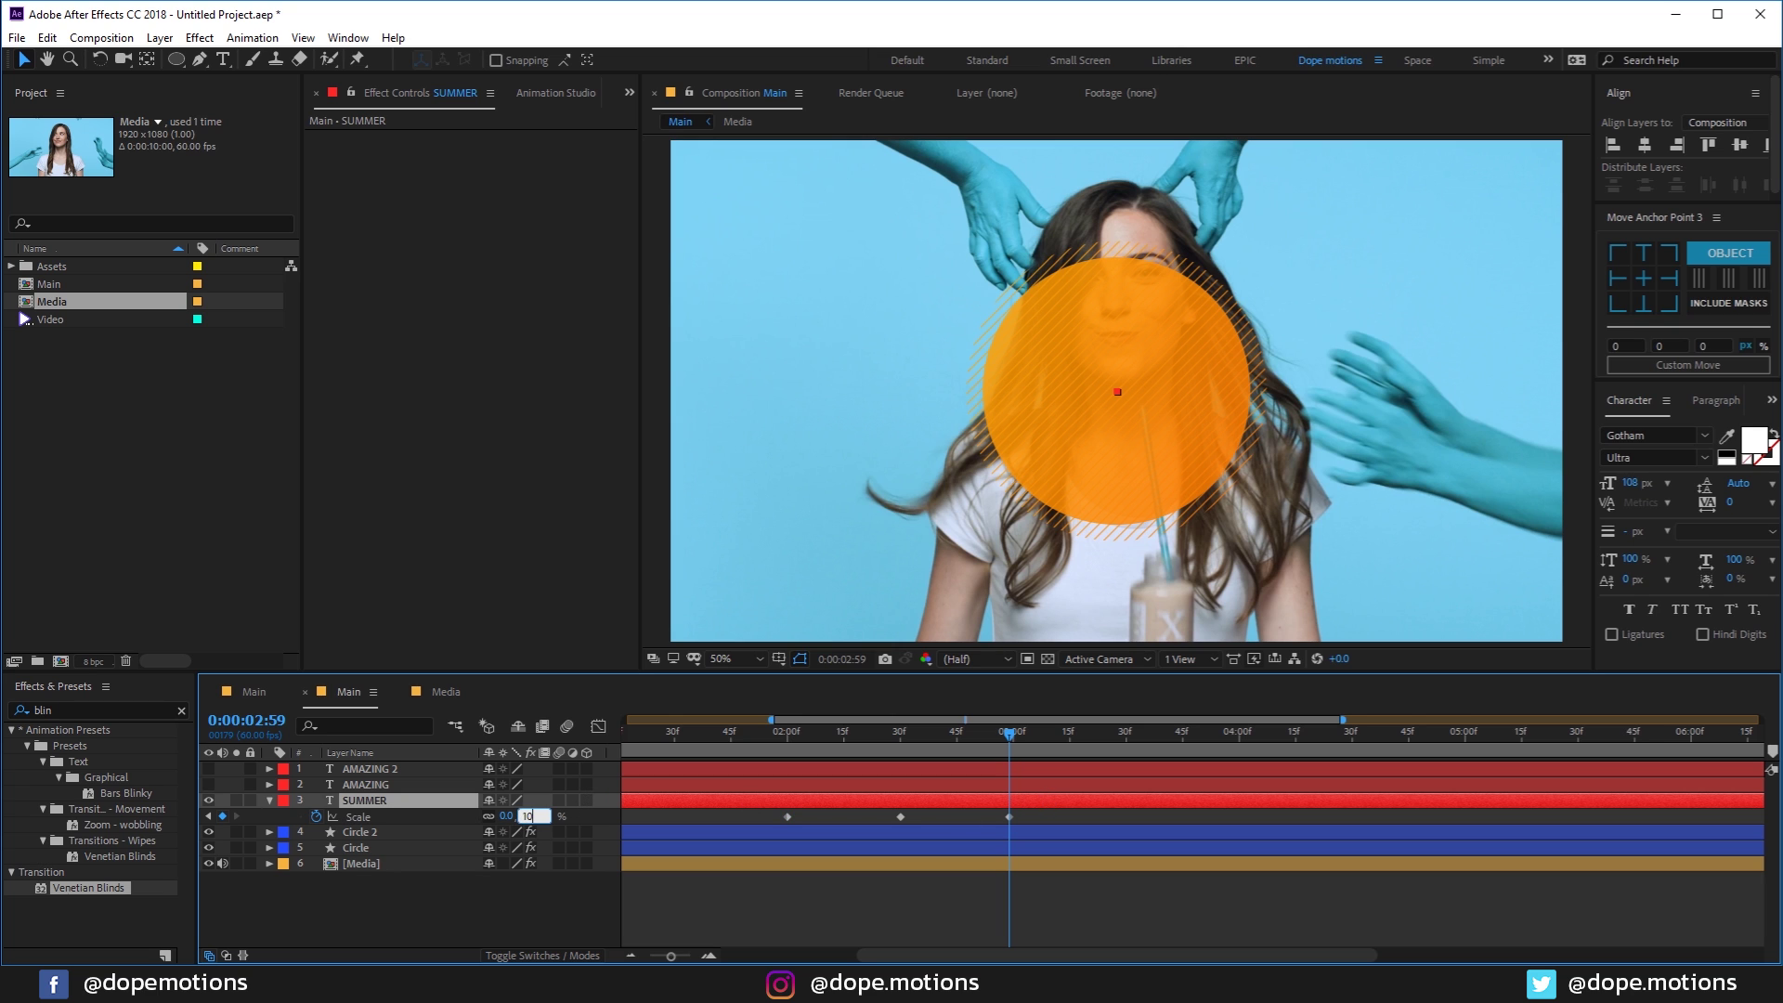
text(5)
key(Return)
drag(778, 743, 911, 745)
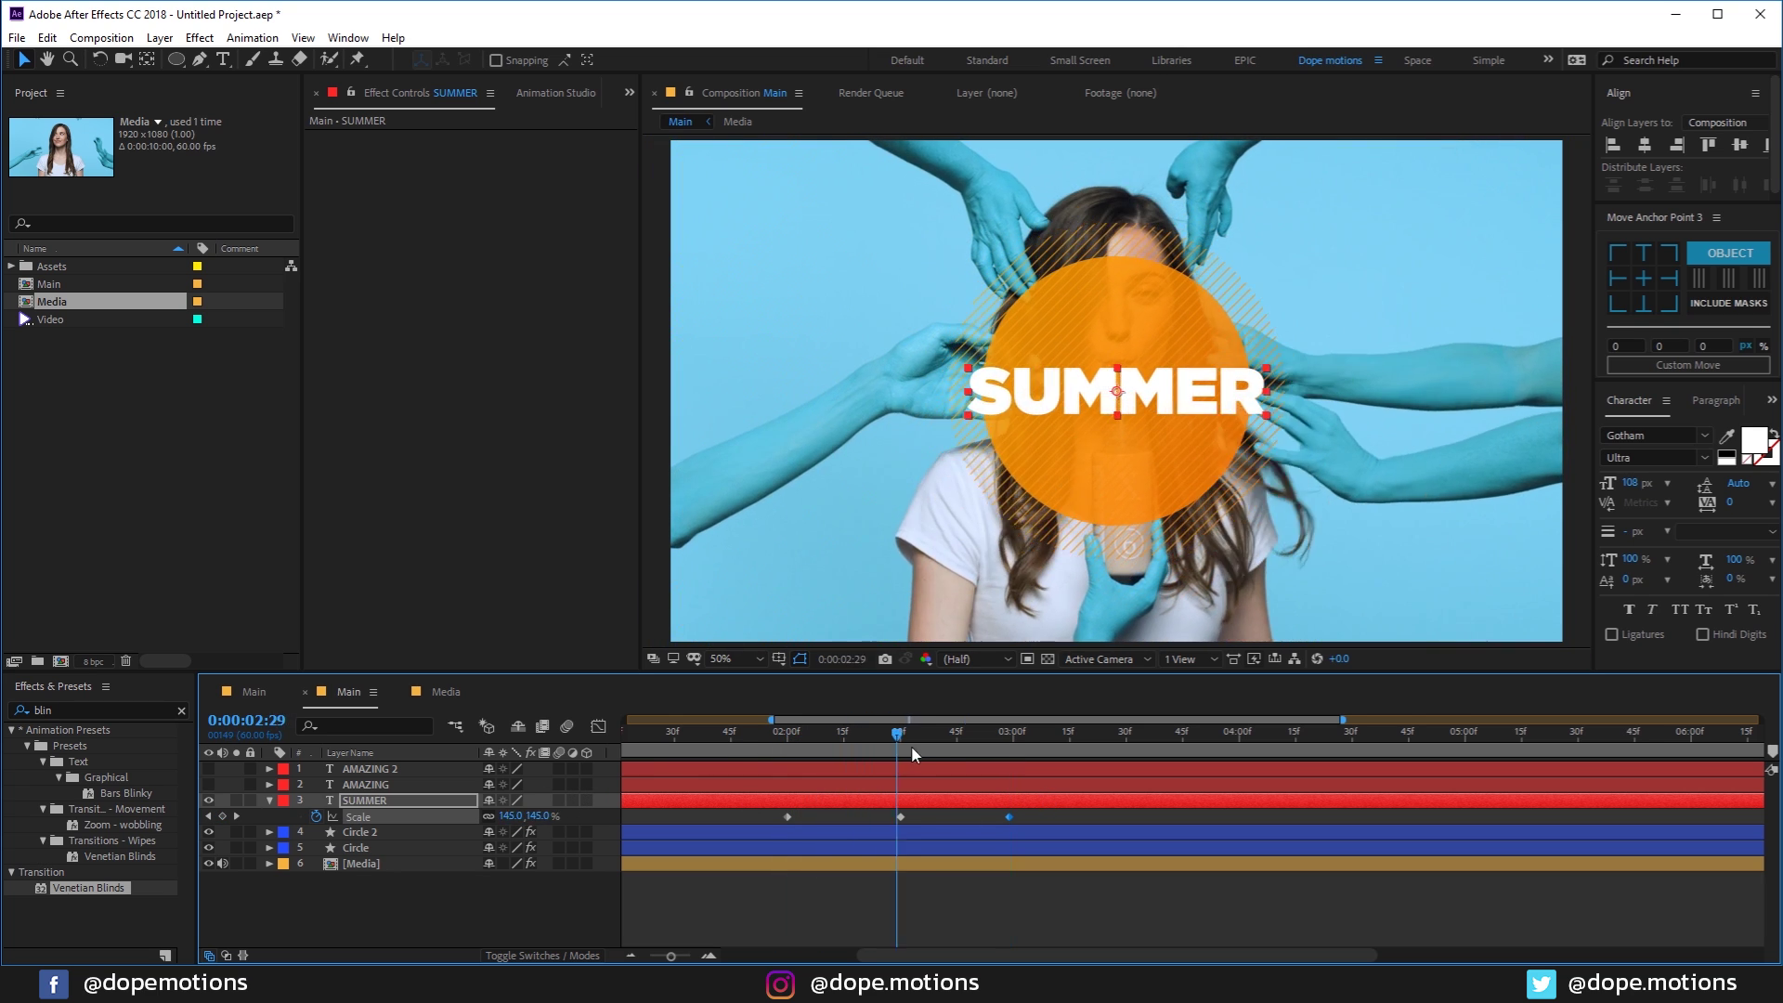
Step: Add a Rotation keyframe of -8° to the SUMMER layer at 0:00:02:30
key(space)
key(space)
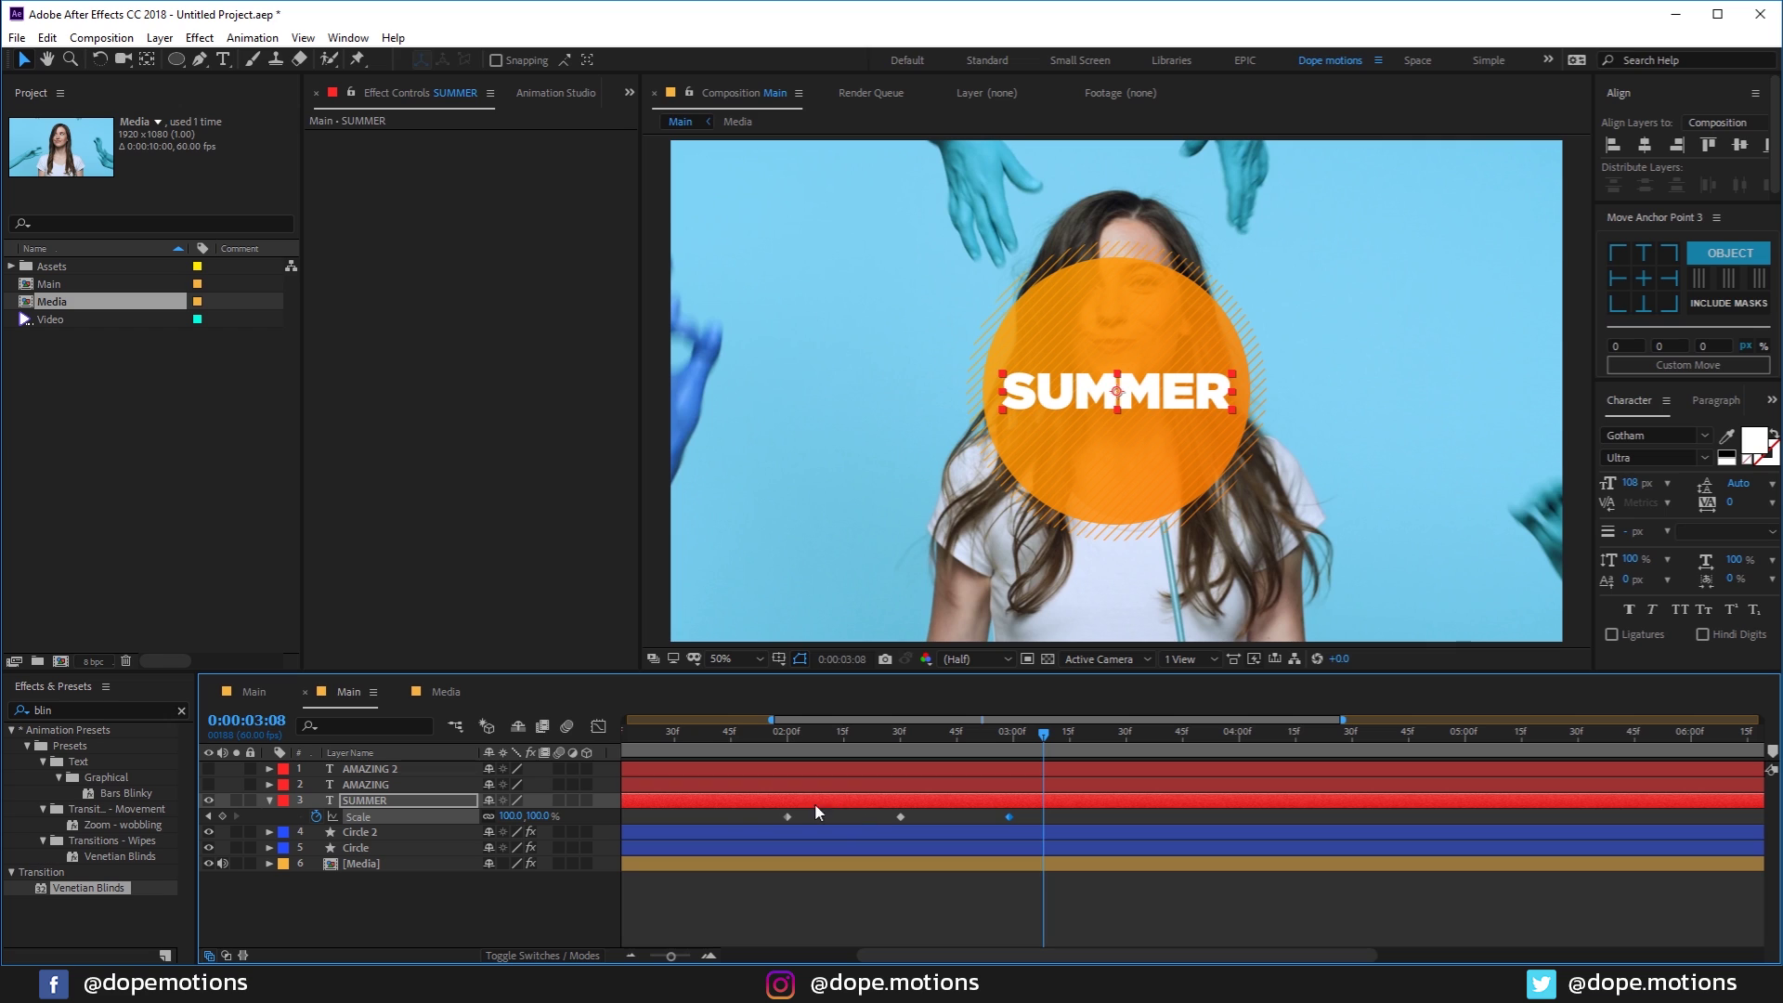
drag(859, 733, 898, 736)
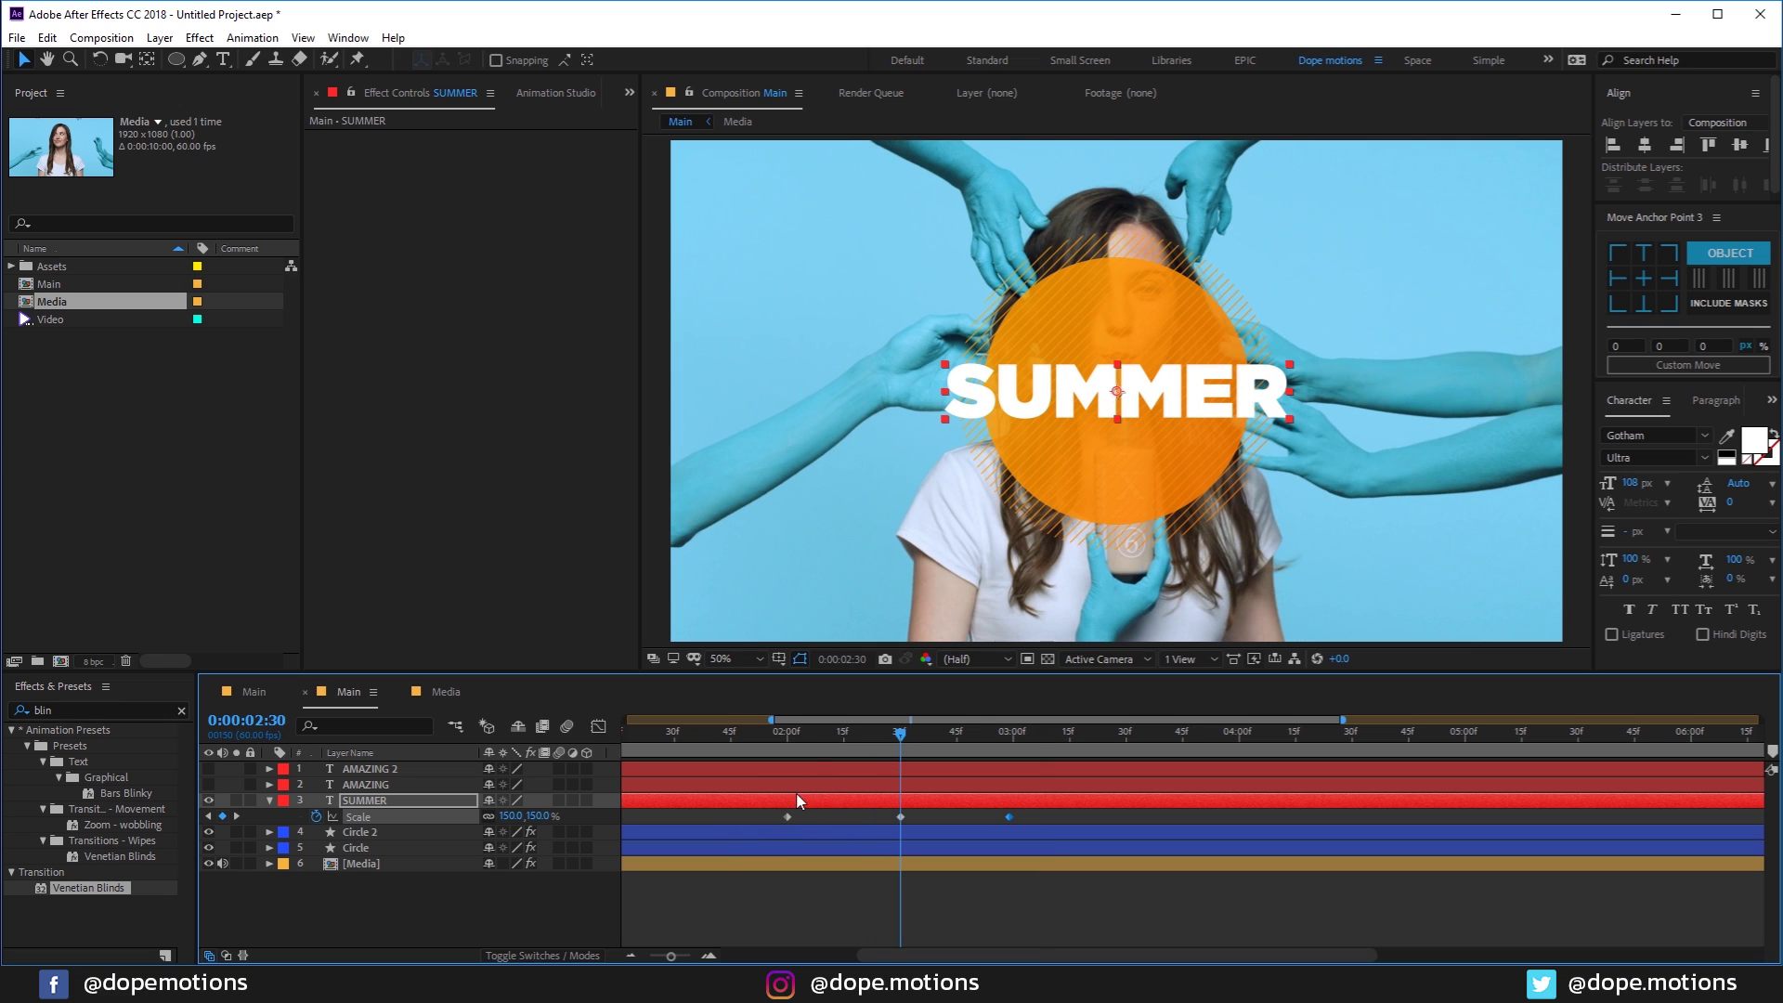
key(r)
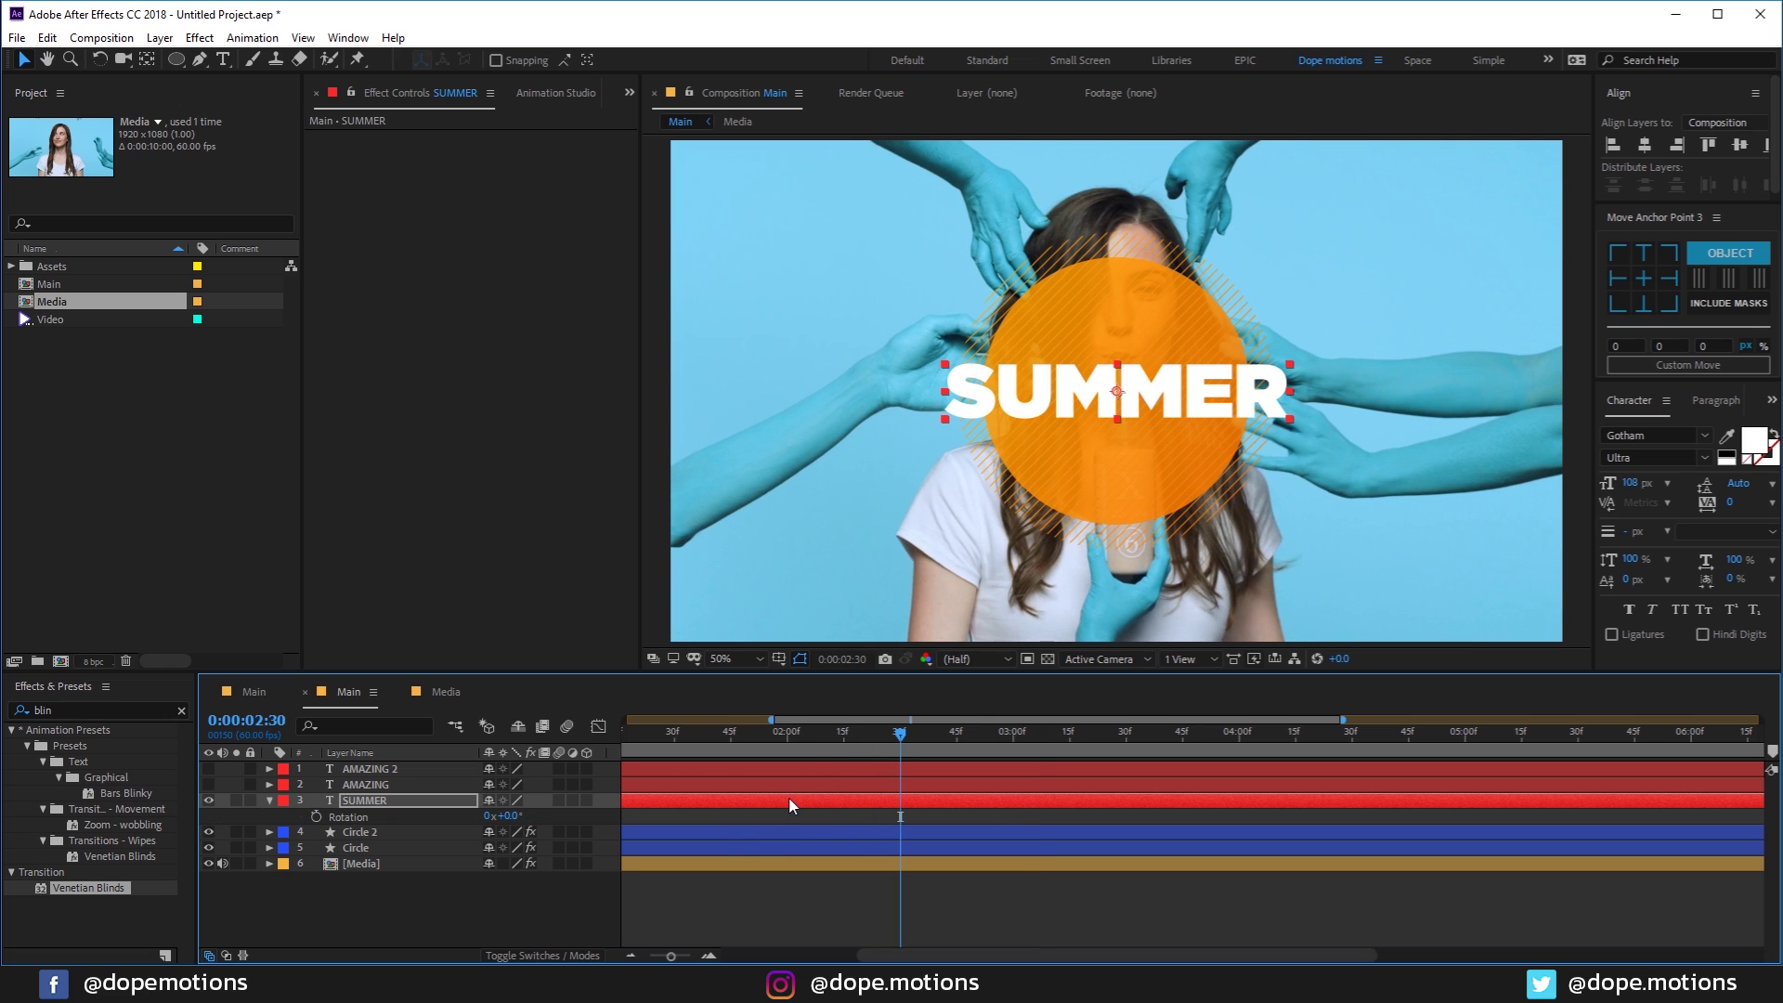
click(316, 816)
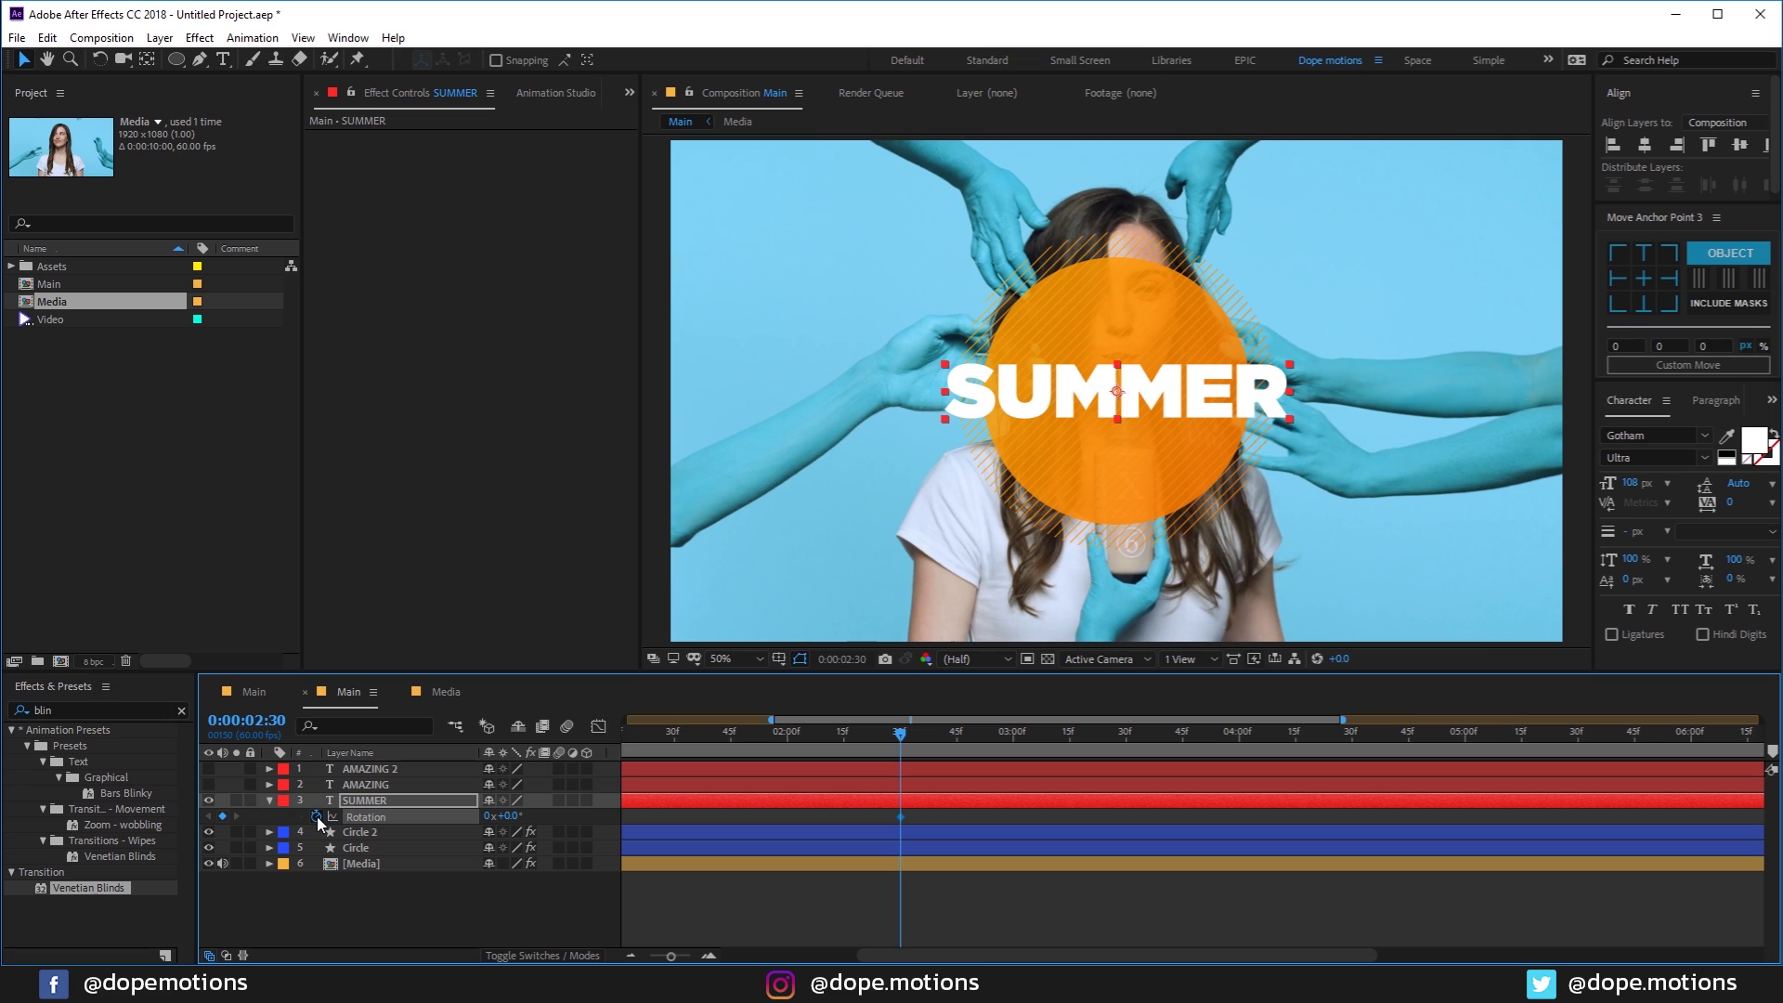
key(shift+s)
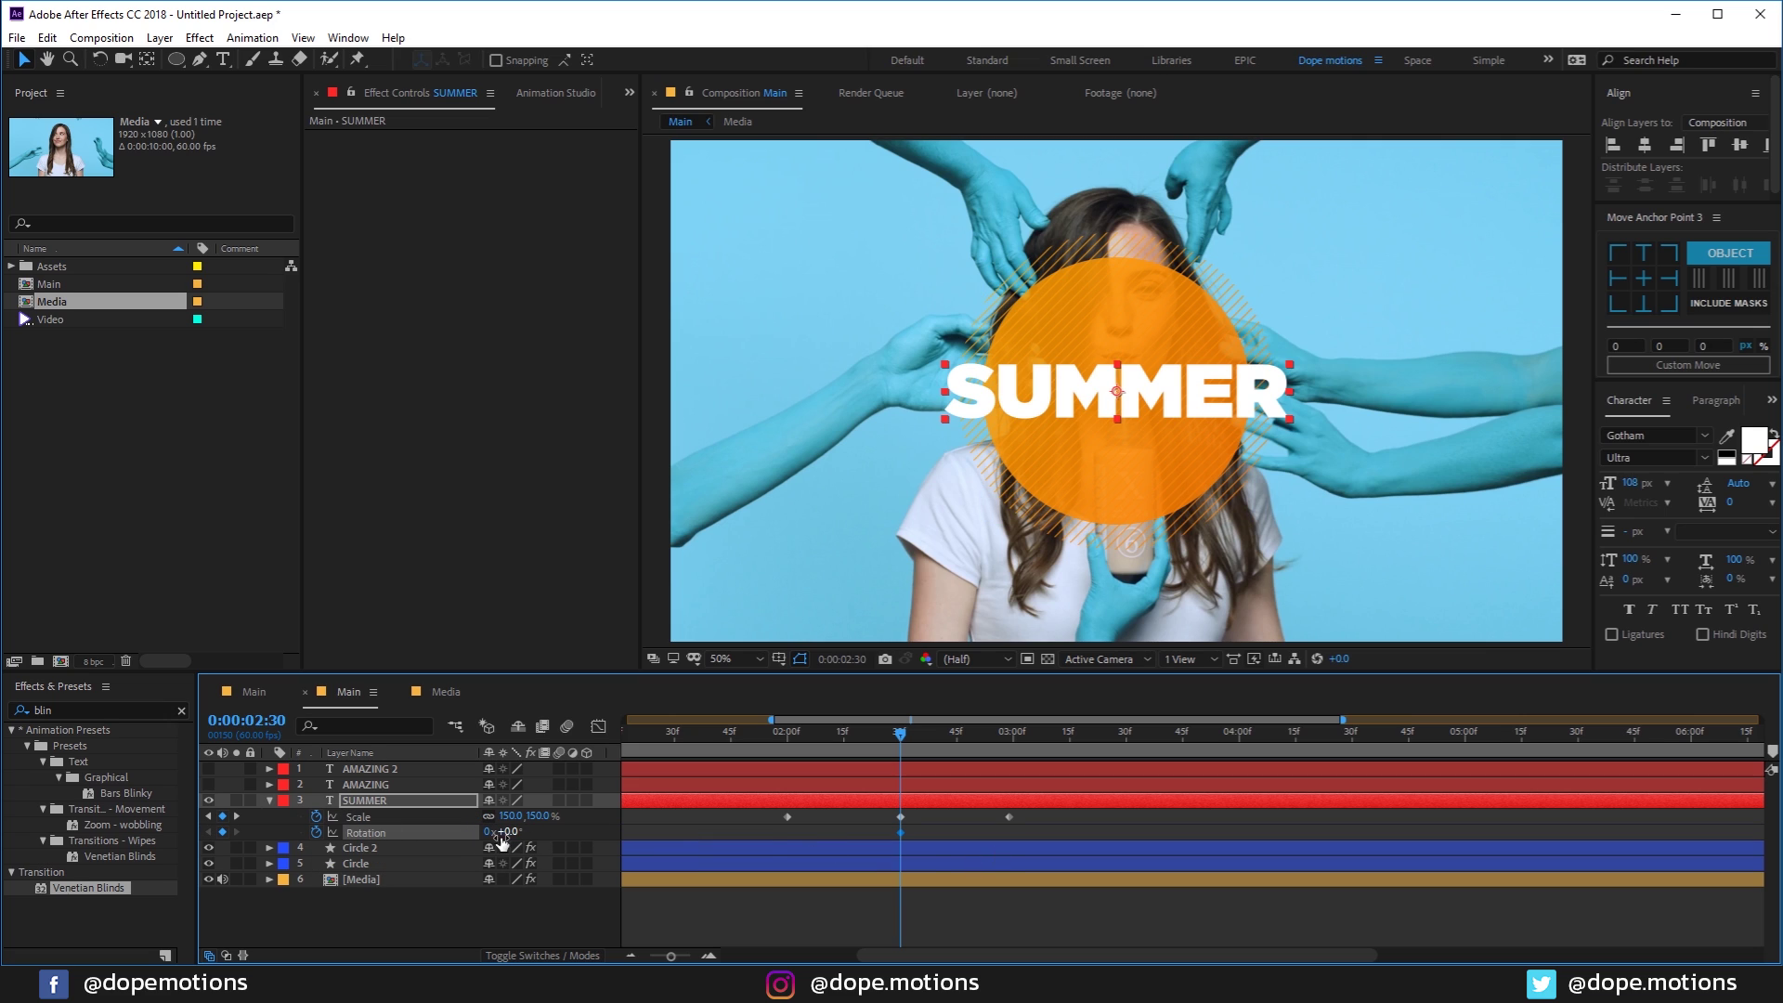
click(509, 832)
text(8)
key(Return)
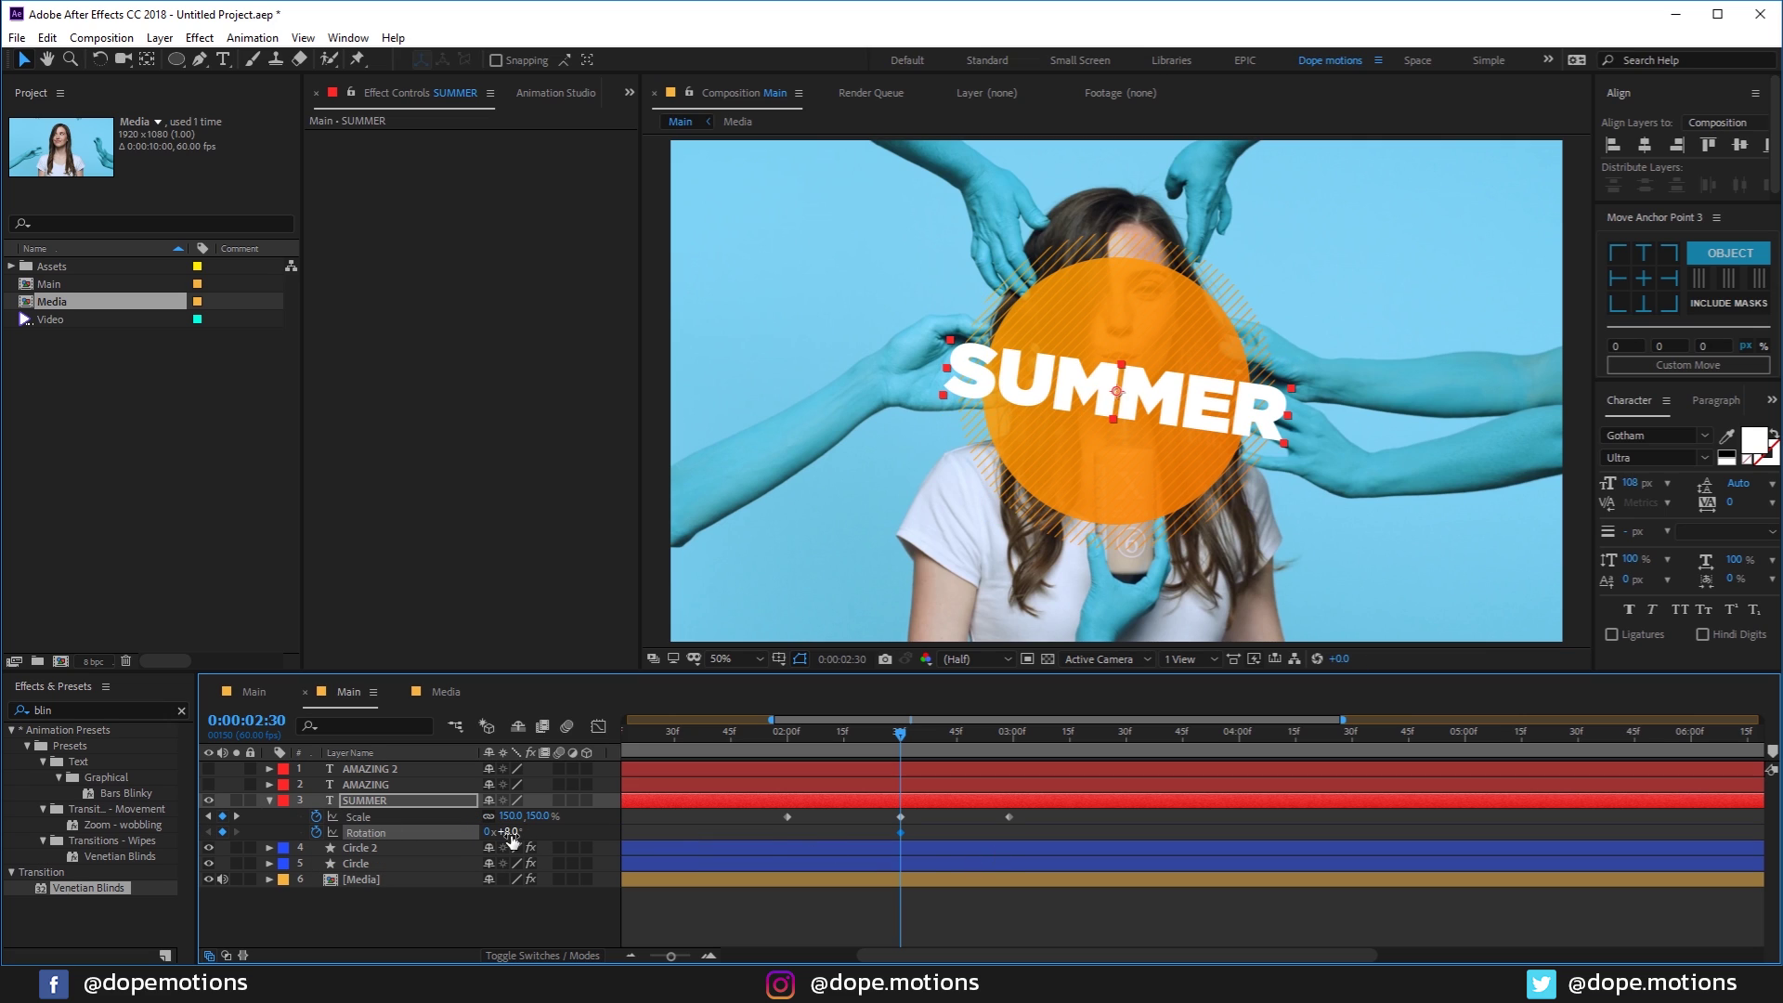
click(510, 833)
text(-8)
key(Return)
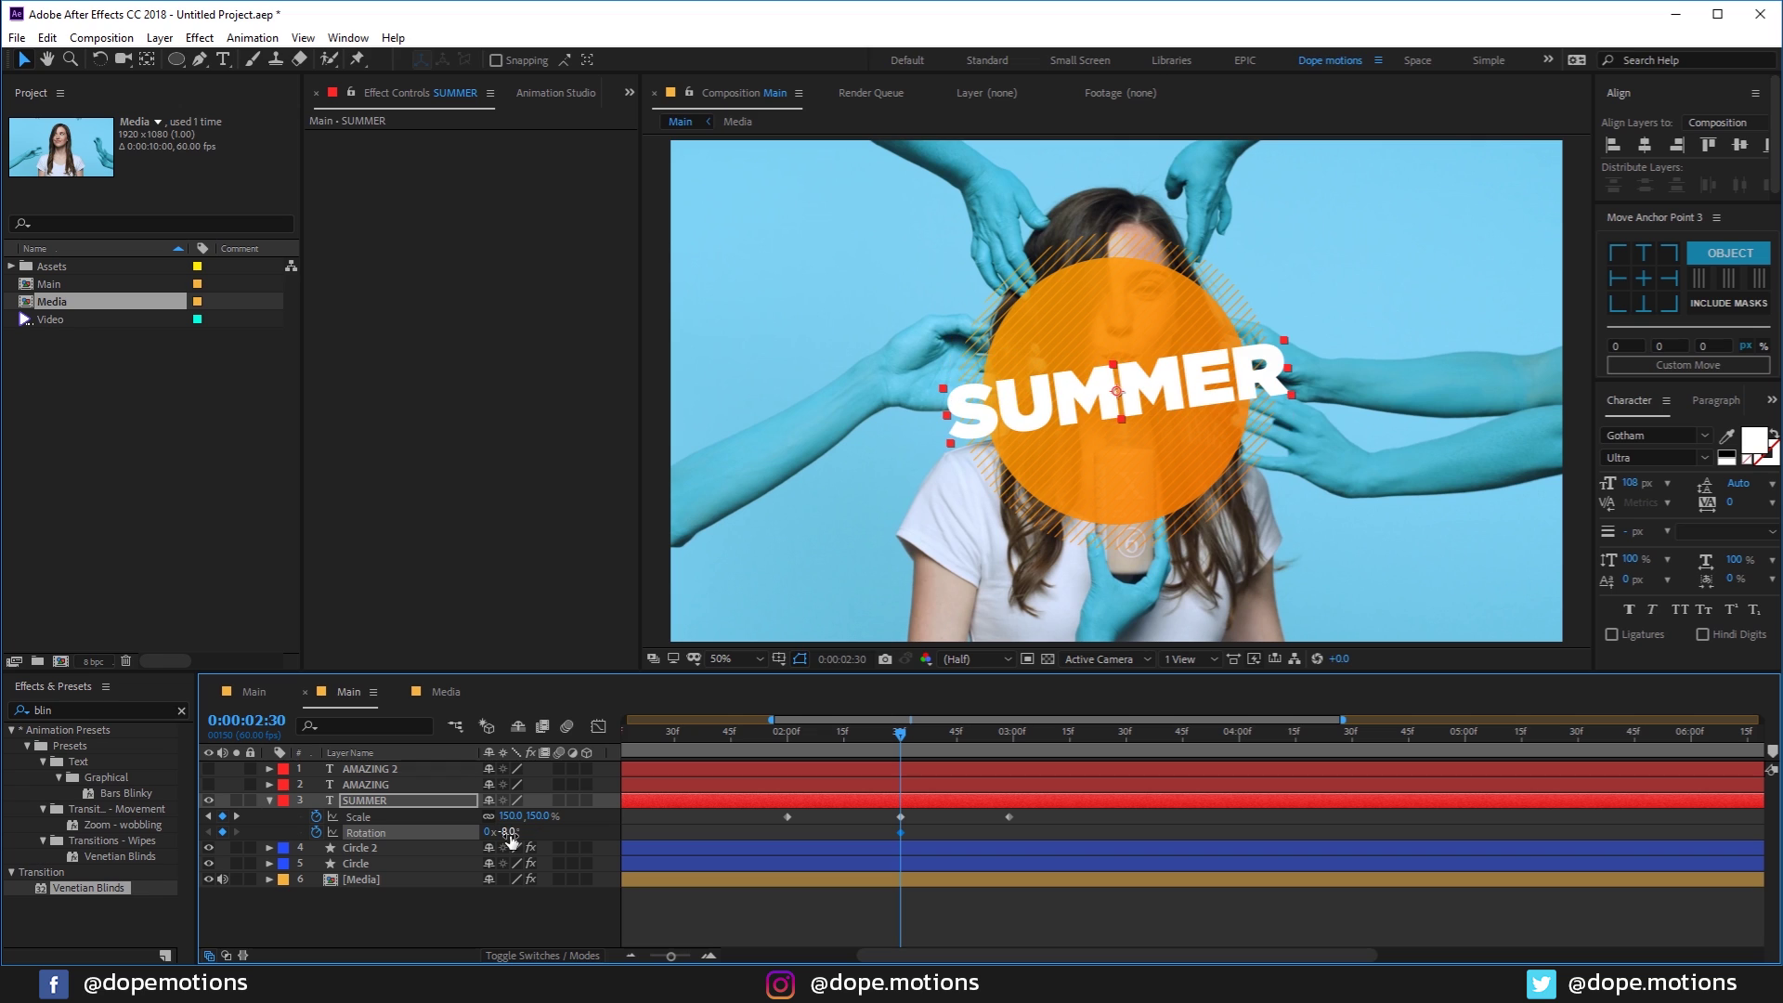
Step: Set the SUMMER layer's Rotation to 0° at 0:00:02:00 and at 0:00:02:59
drag(897, 743, 789, 753)
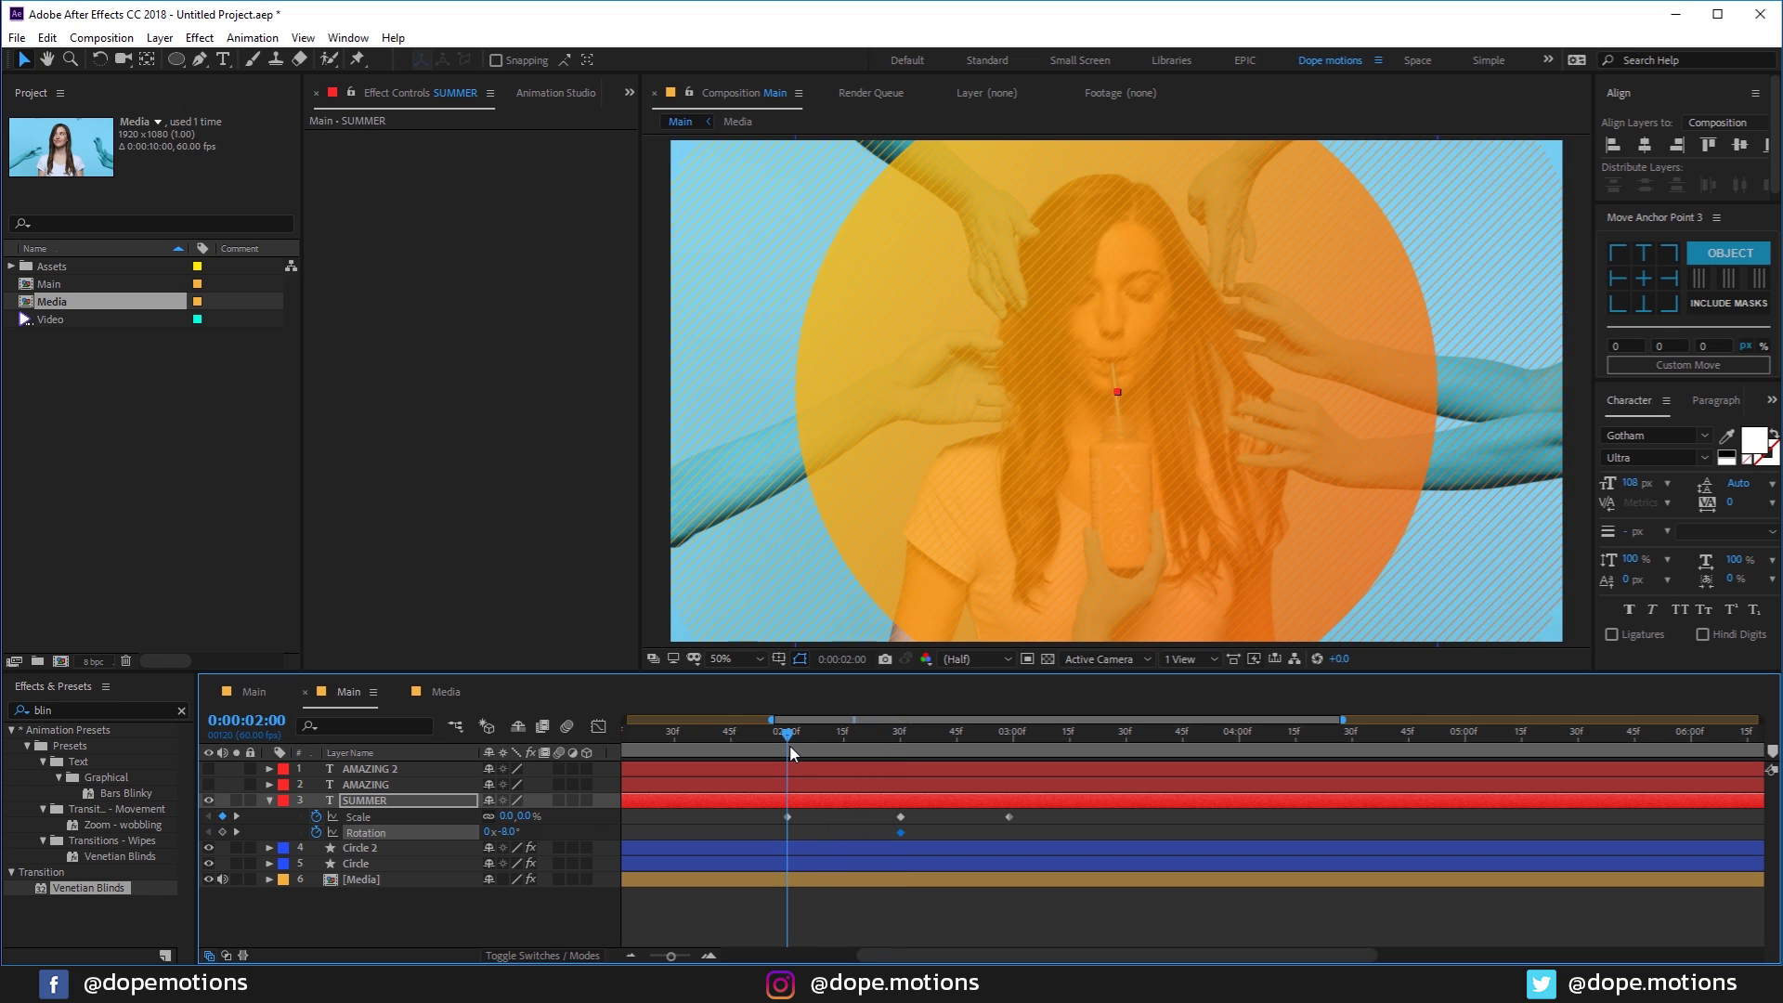
click(502, 833)
text(0)
key(Return)
click(1010, 734)
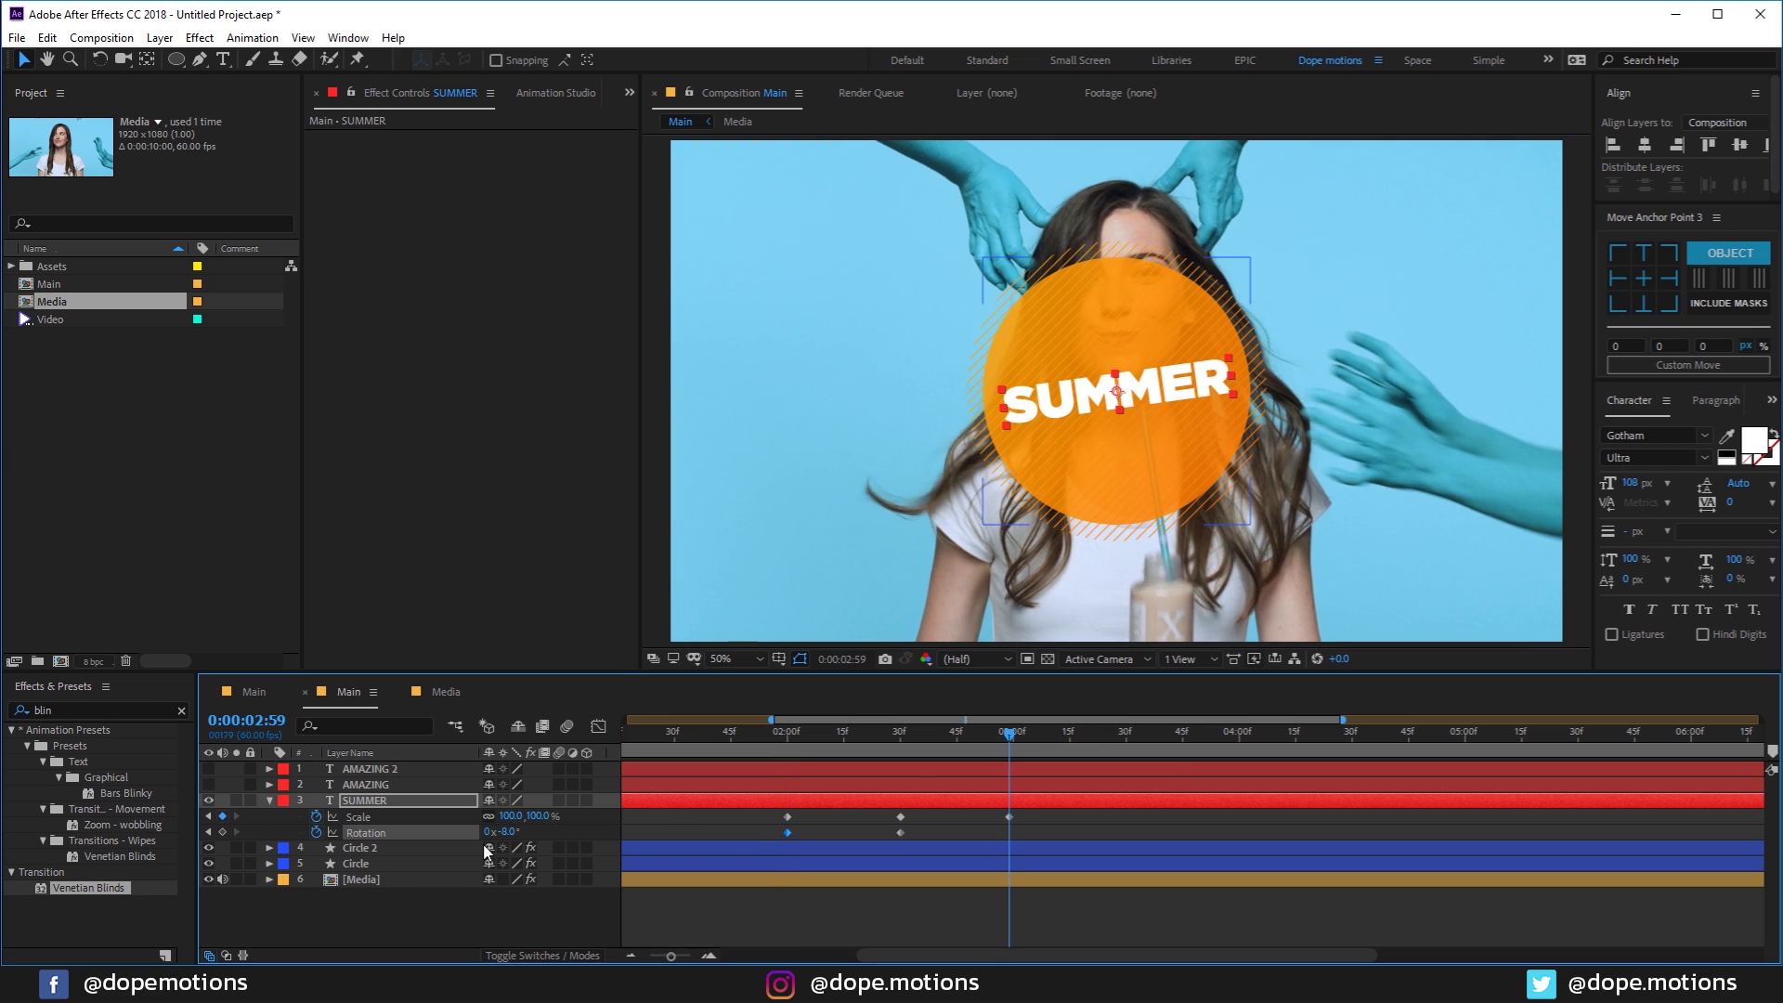
click(510, 832)
text(0)
key(Return)
drag(772, 751, 1039, 754)
Step: Apply Easy Ease to all SUMMER Scale and Rotation keyframes and shape their speed curves to slow strongly around the middle keyframes
drag(778, 809, 1118, 836)
key(F9)
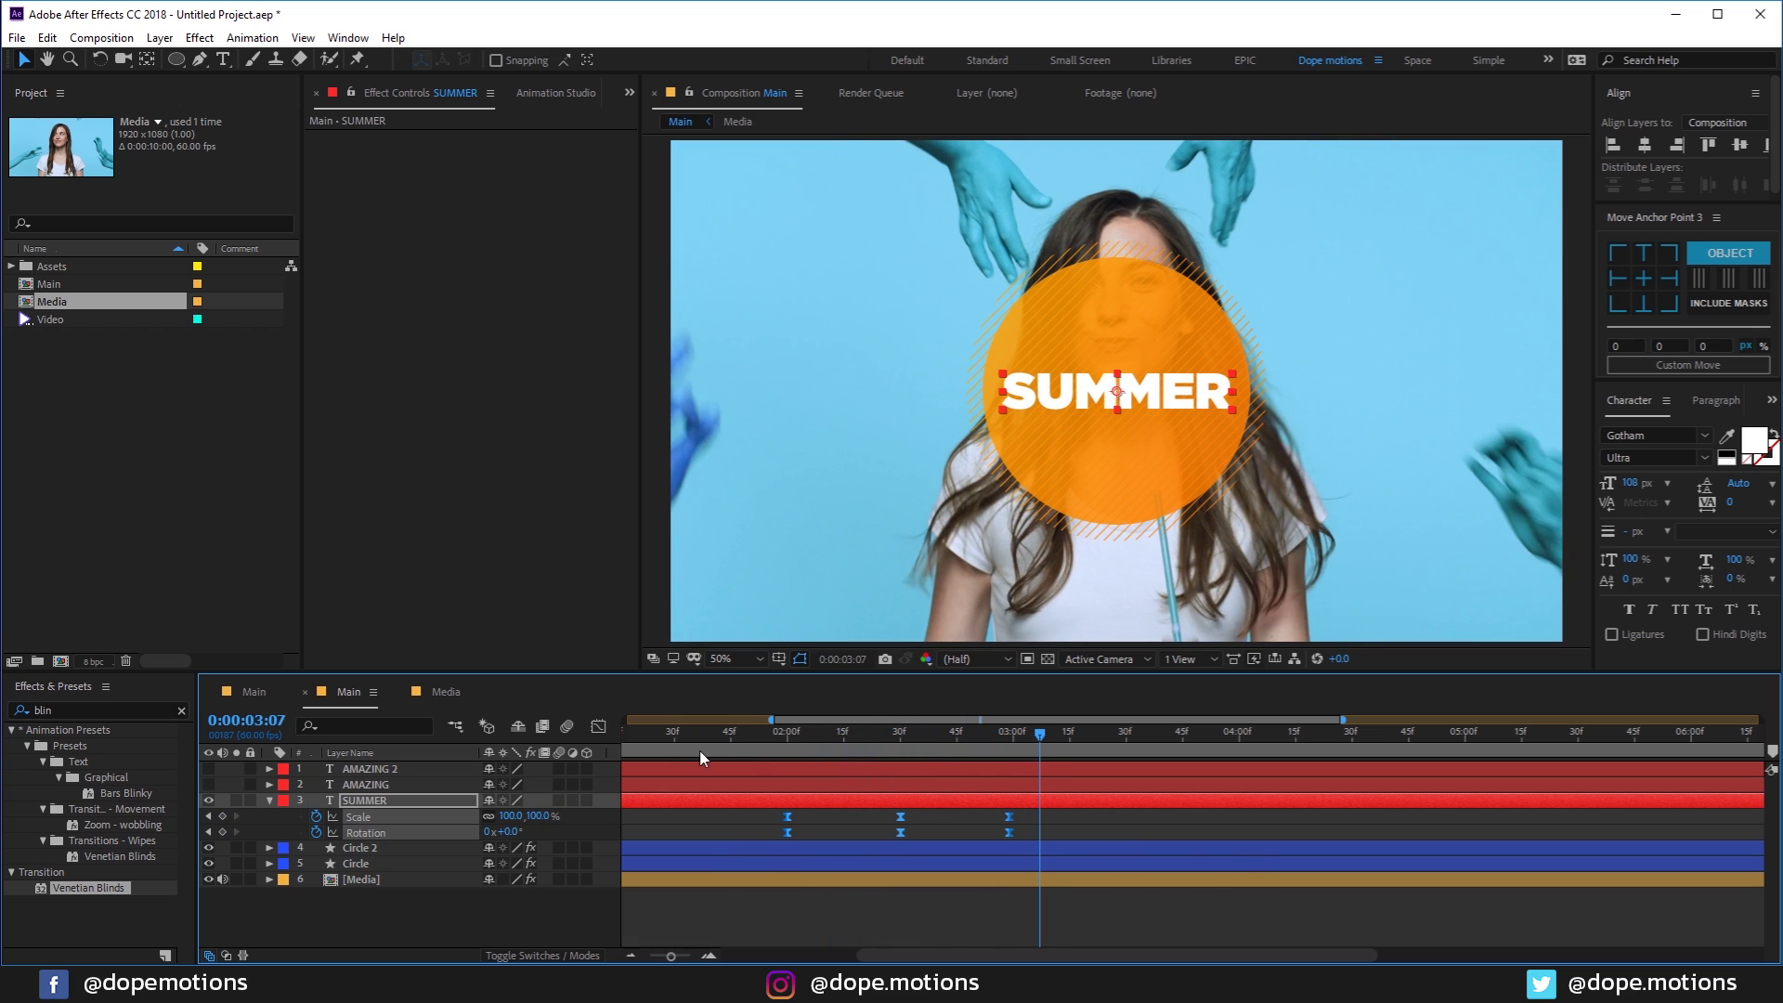
click(592, 729)
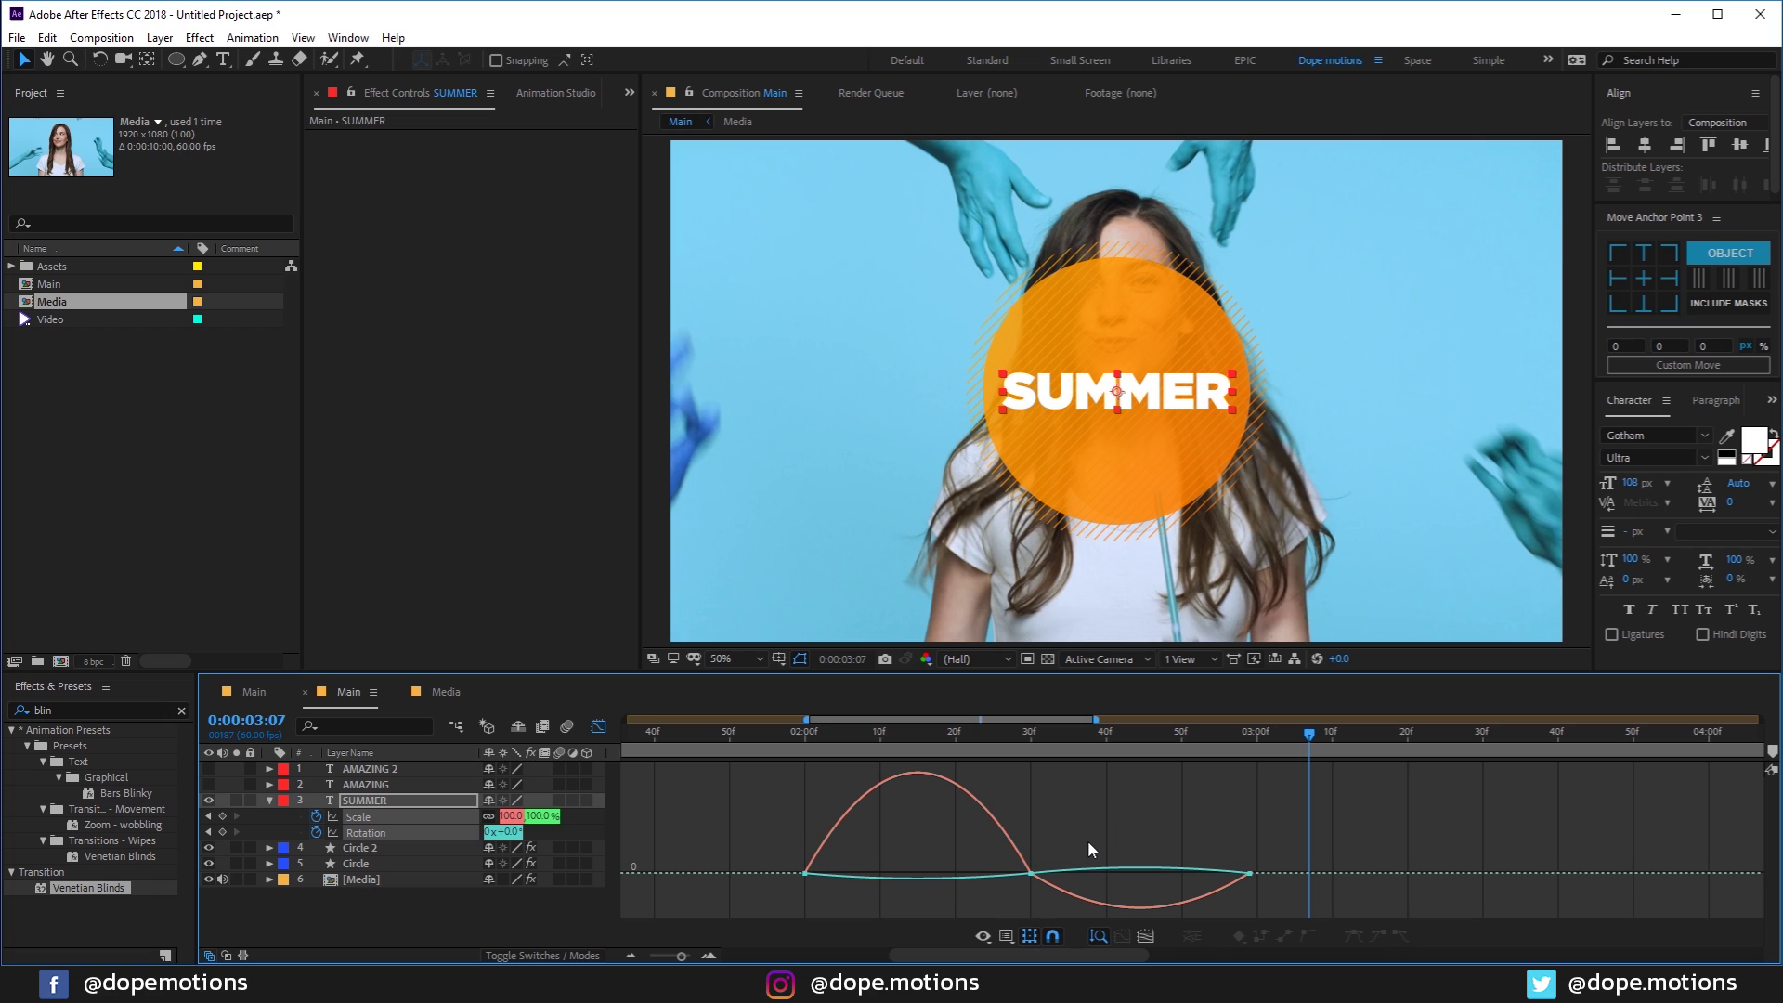
drag(1087, 838, 890, 883)
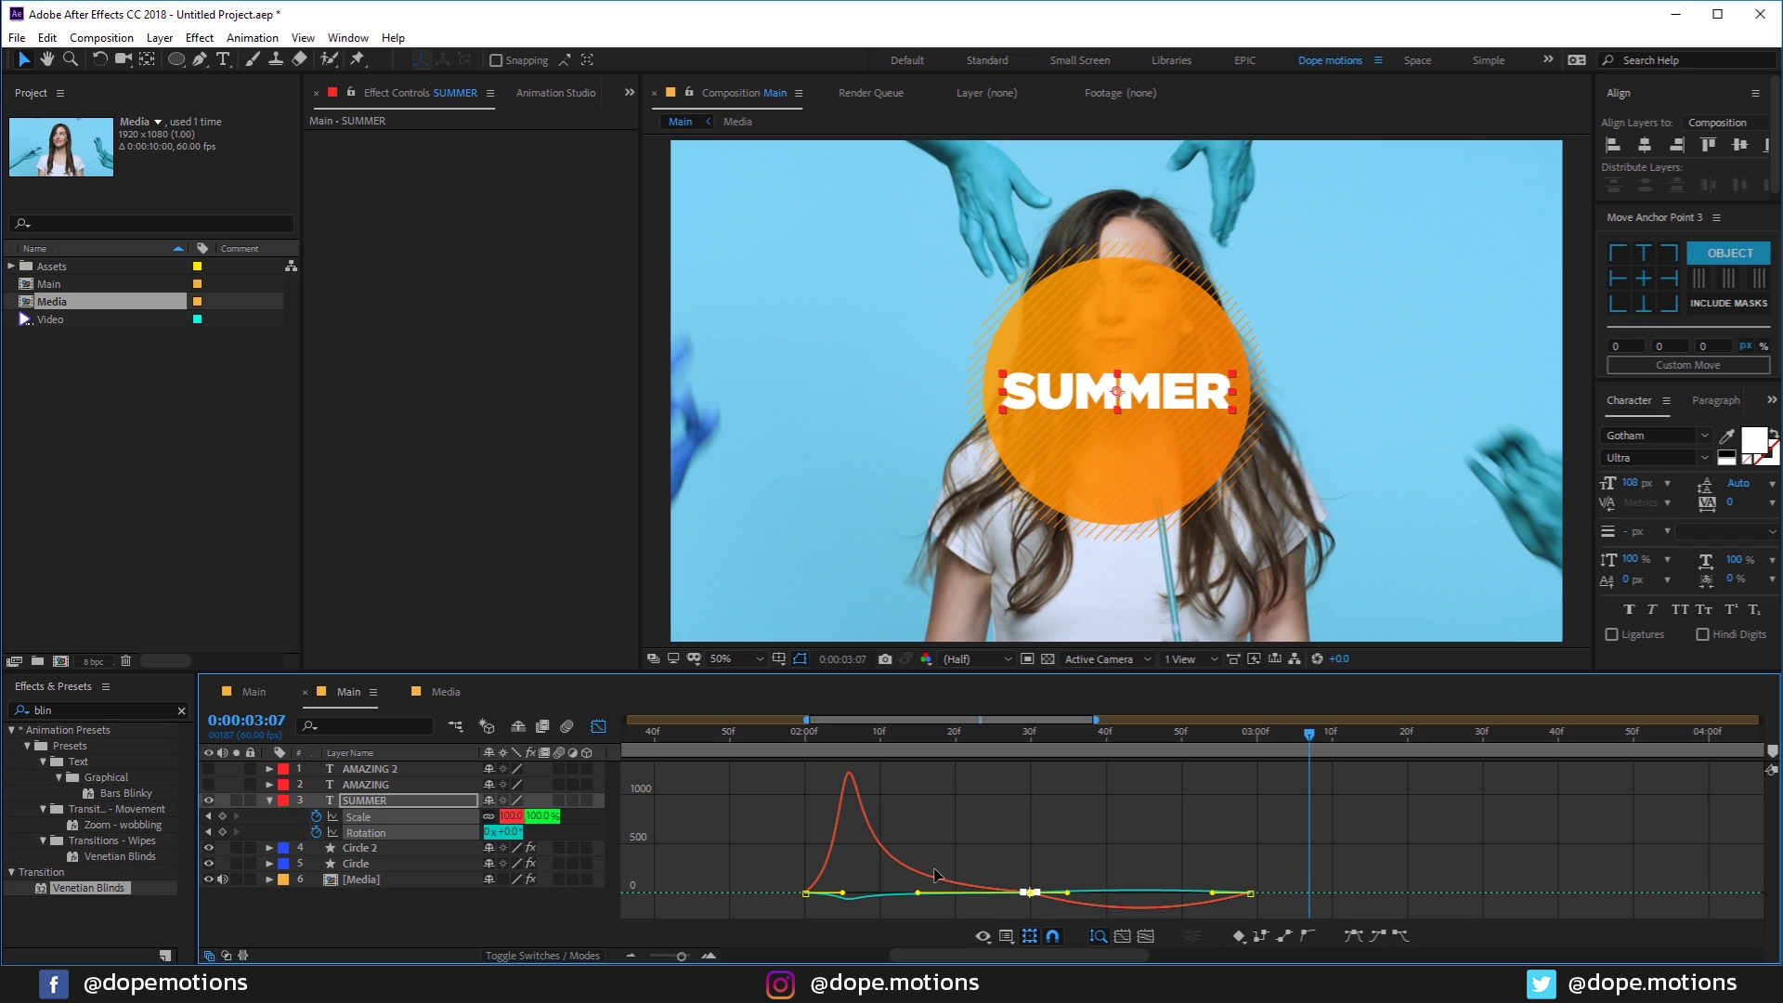
drag(1019, 875, 1208, 894)
click(791, 734)
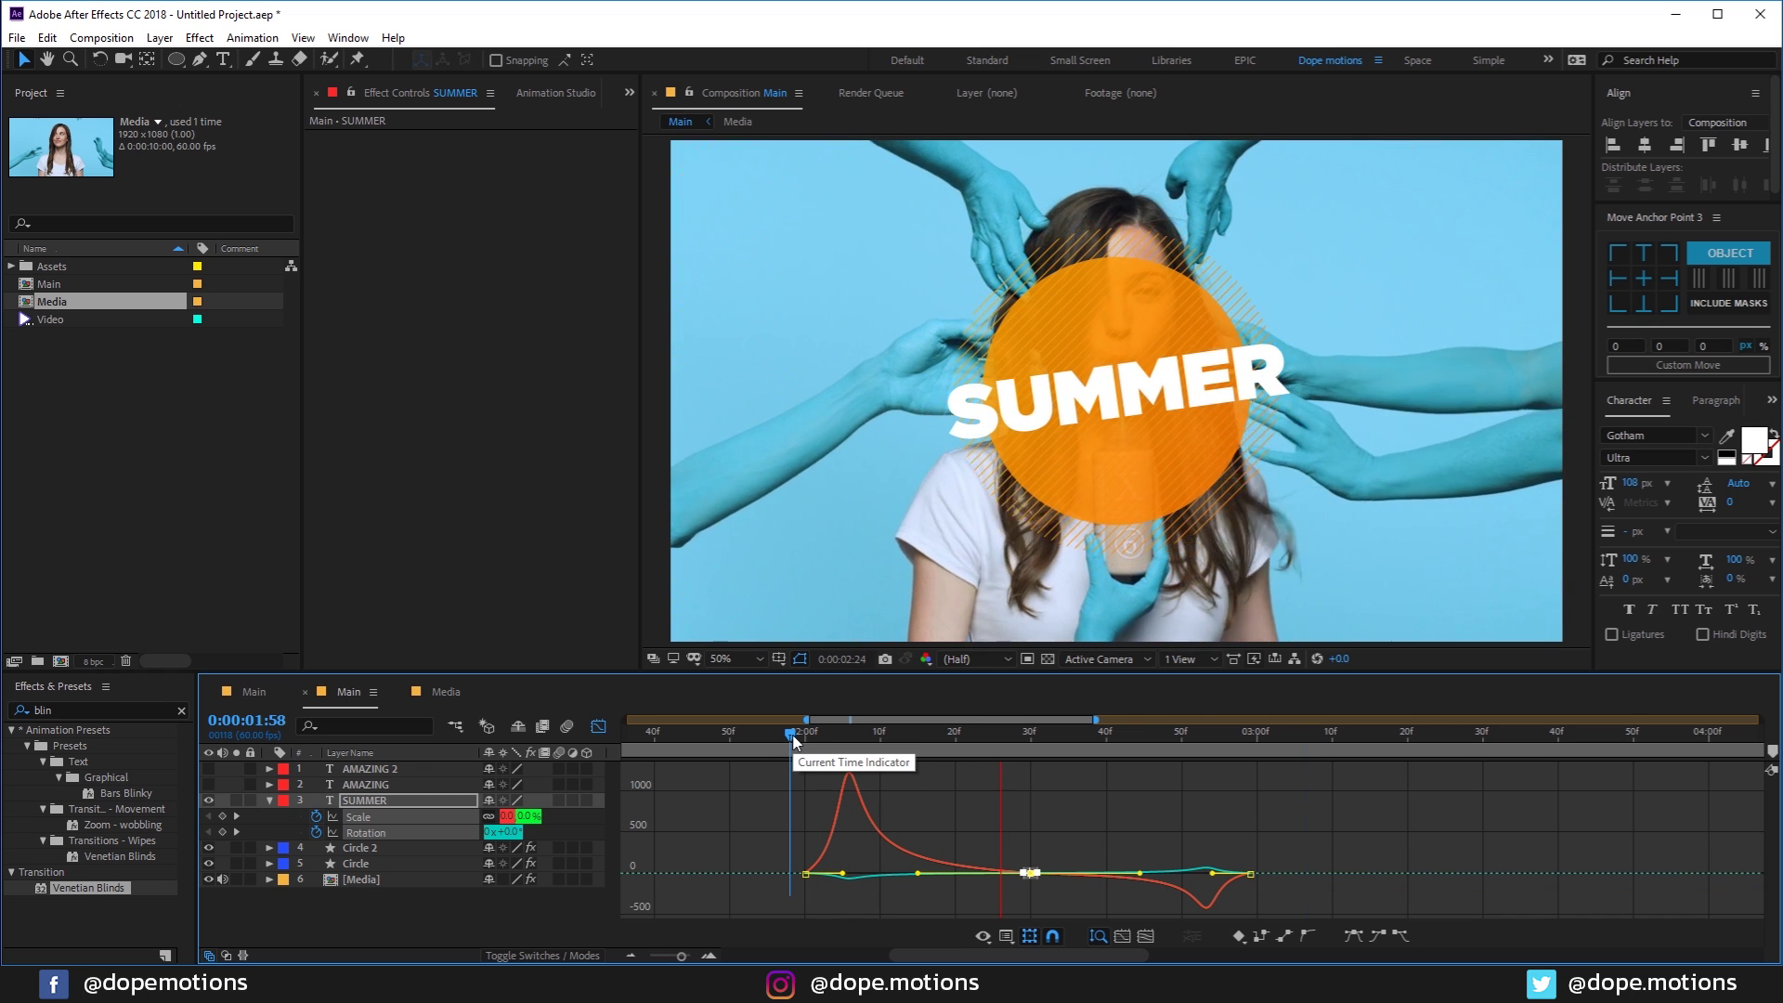
click(598, 727)
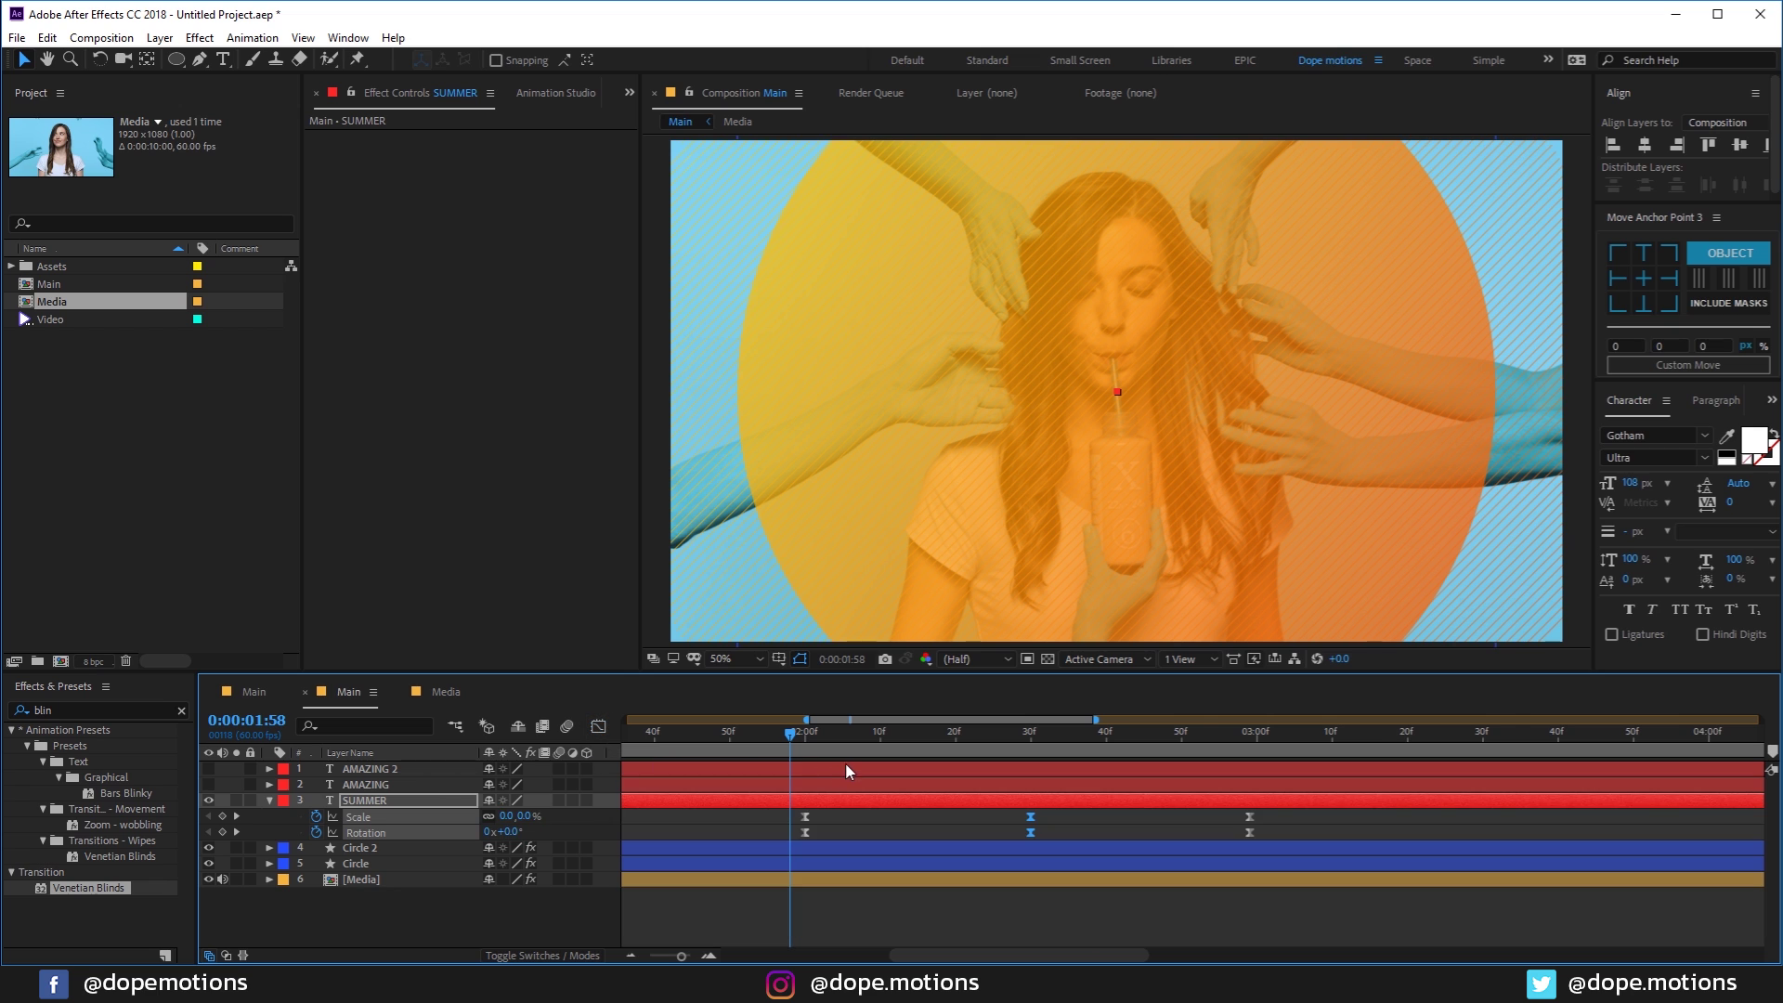
Step: Shift the SUMMER layer earlier in time so its animation starts shortly before 0:00:01:30, and preview the timing
key(minus)
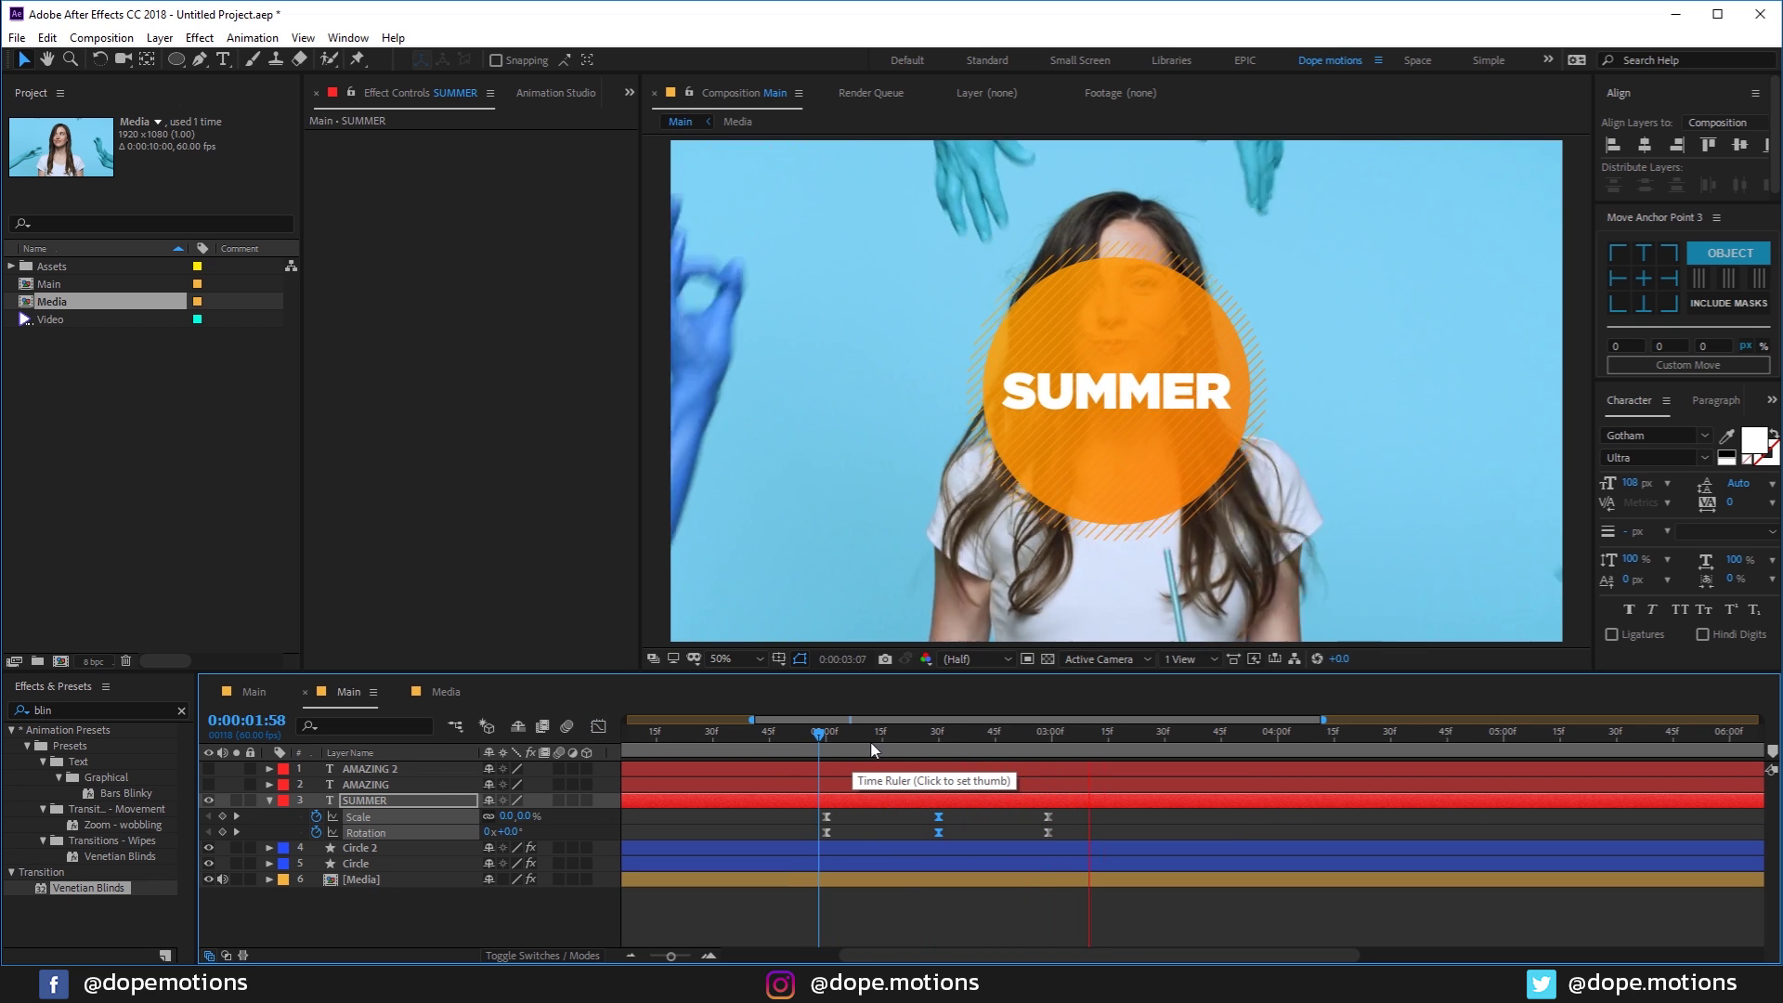
key(minus)
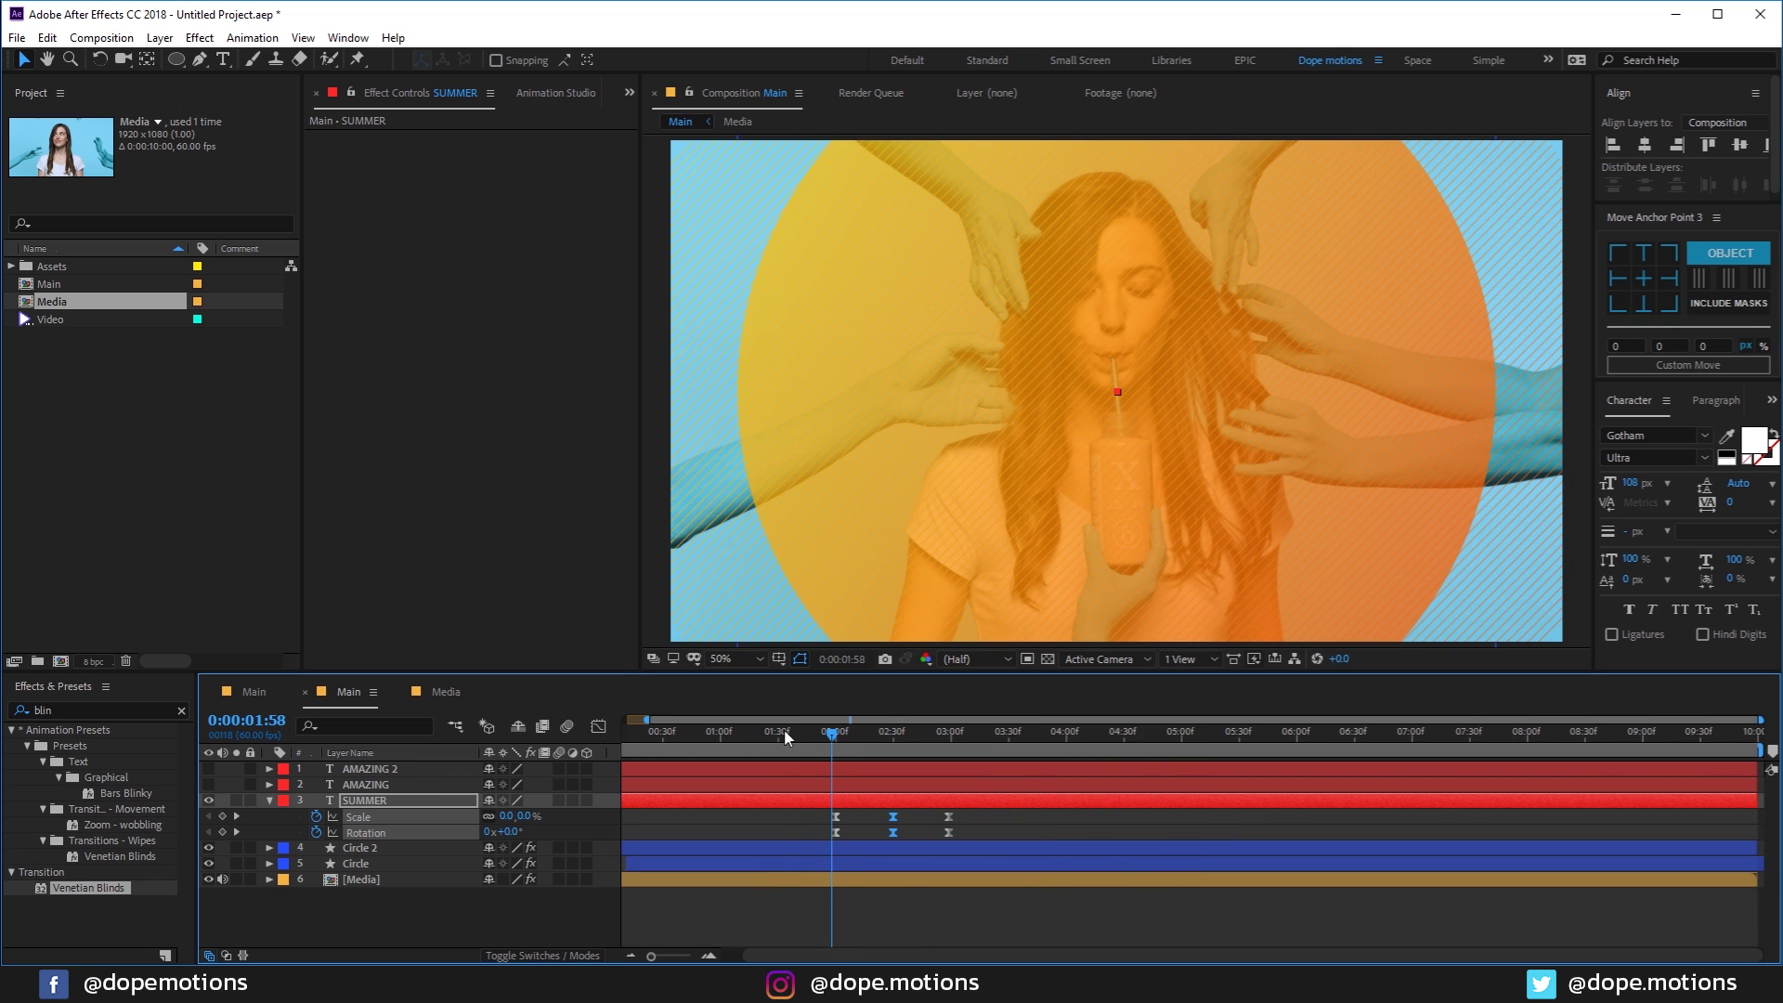
click(826, 751)
key(Page_Down)
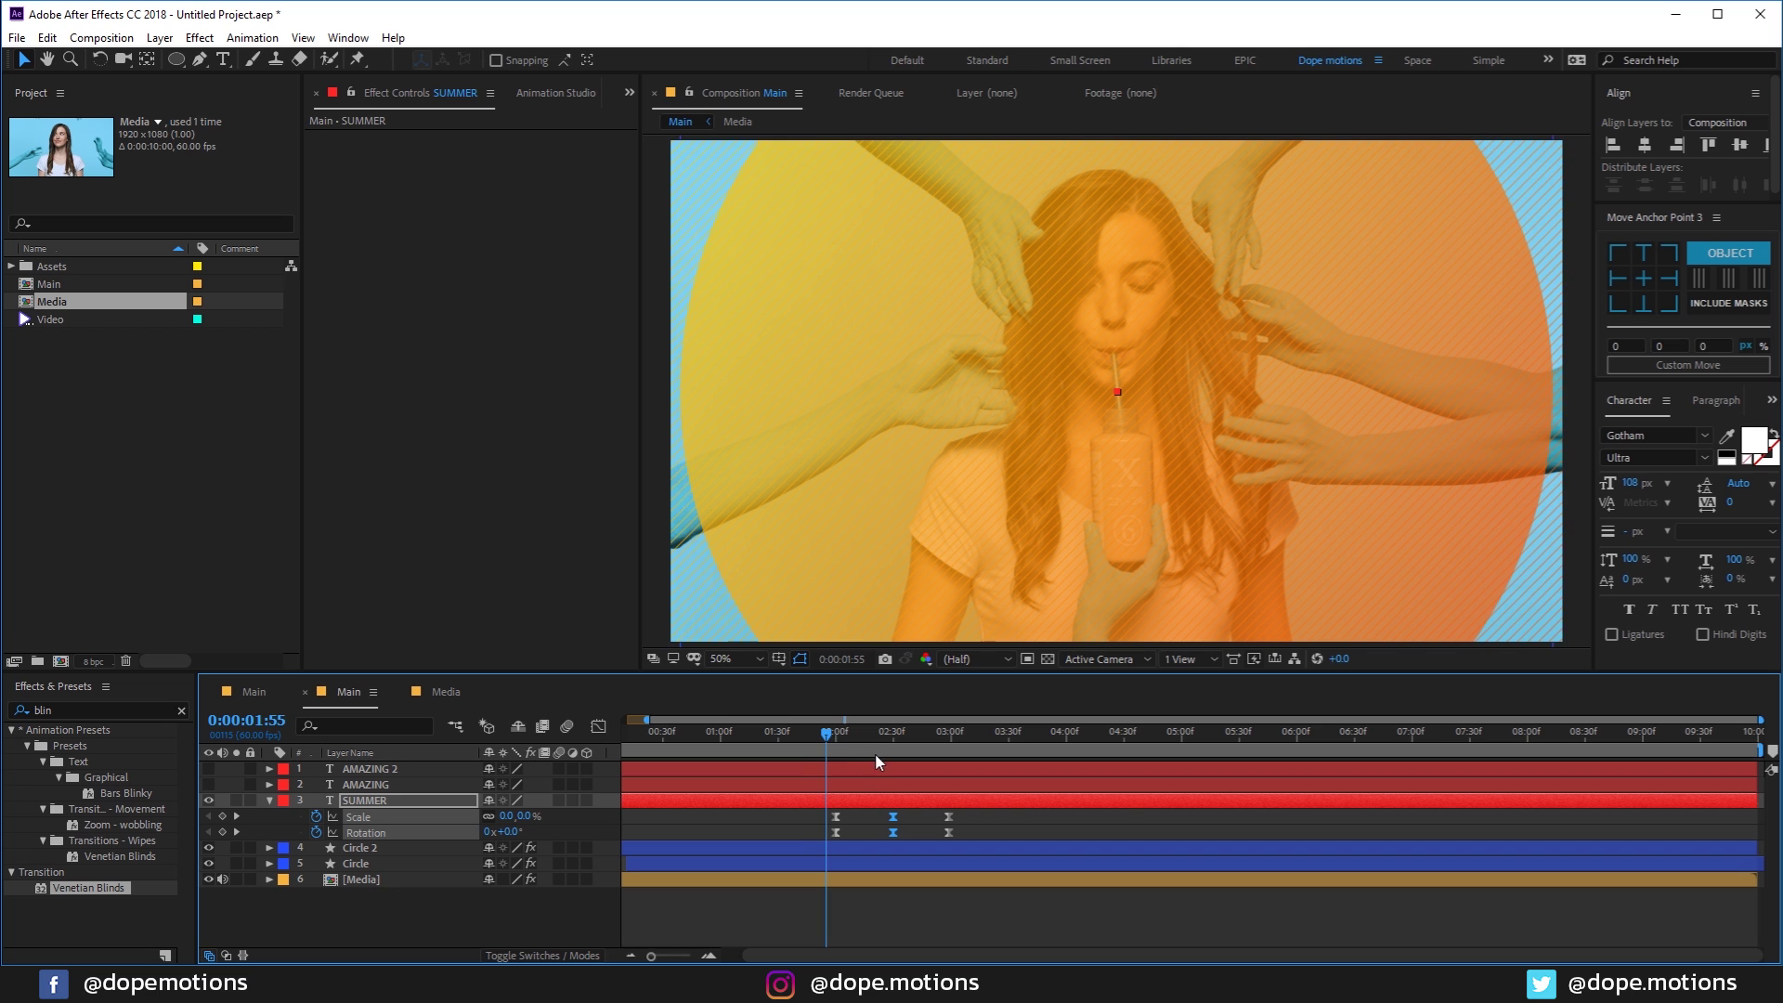
drag(864, 803, 845, 806)
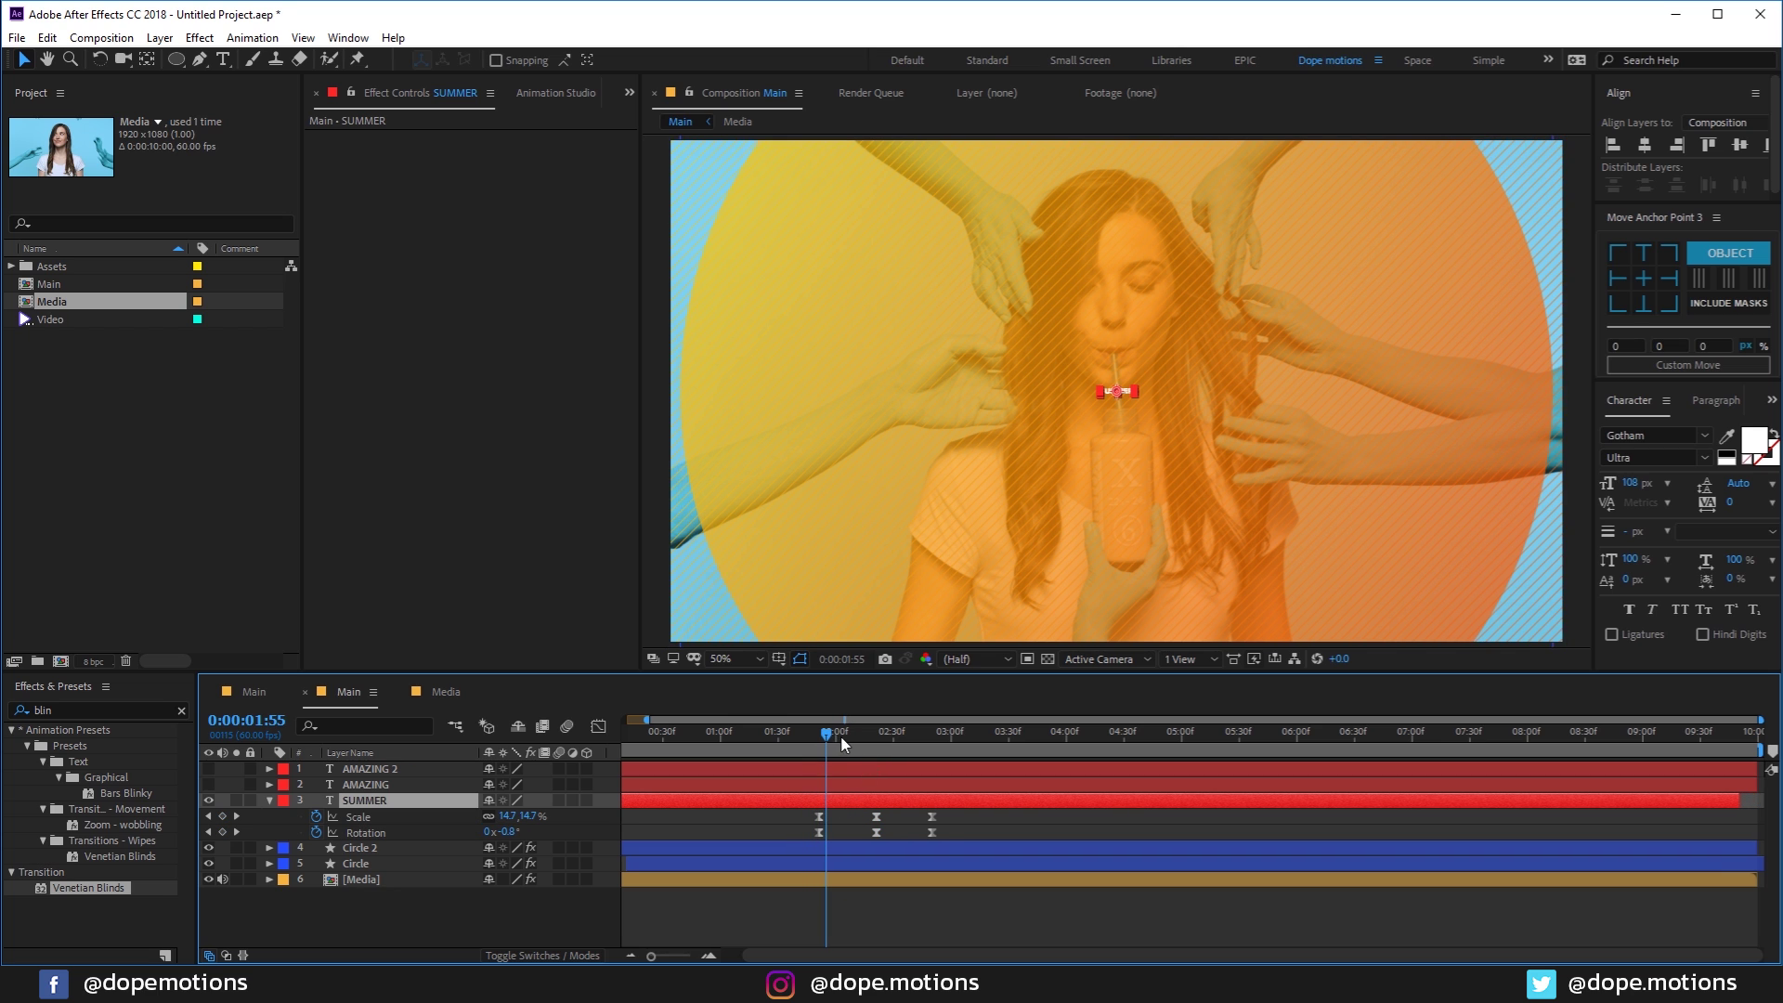
drag(846, 739, 774, 737)
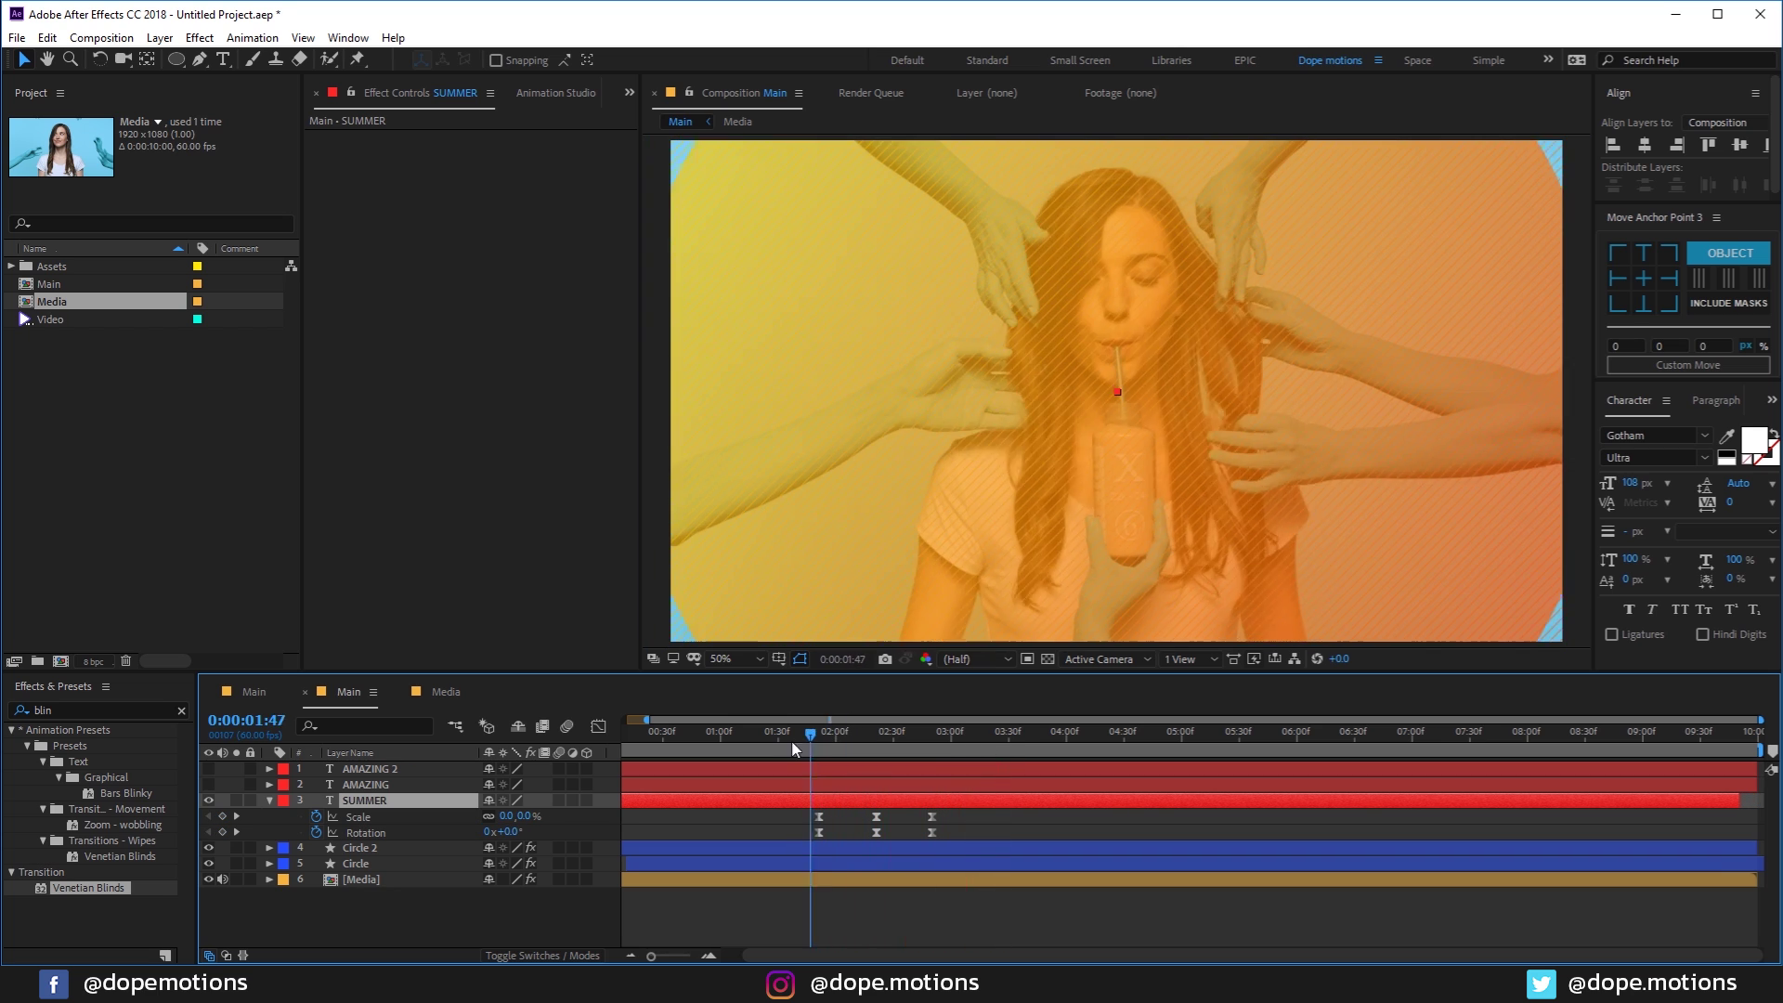
drag(829, 801, 781, 807)
key(space)
key(space)
Step: Shift the SUMMER layer slightly earlier so its first keyframes fall at 0:00:01:13, and preview the animation
click(748, 748)
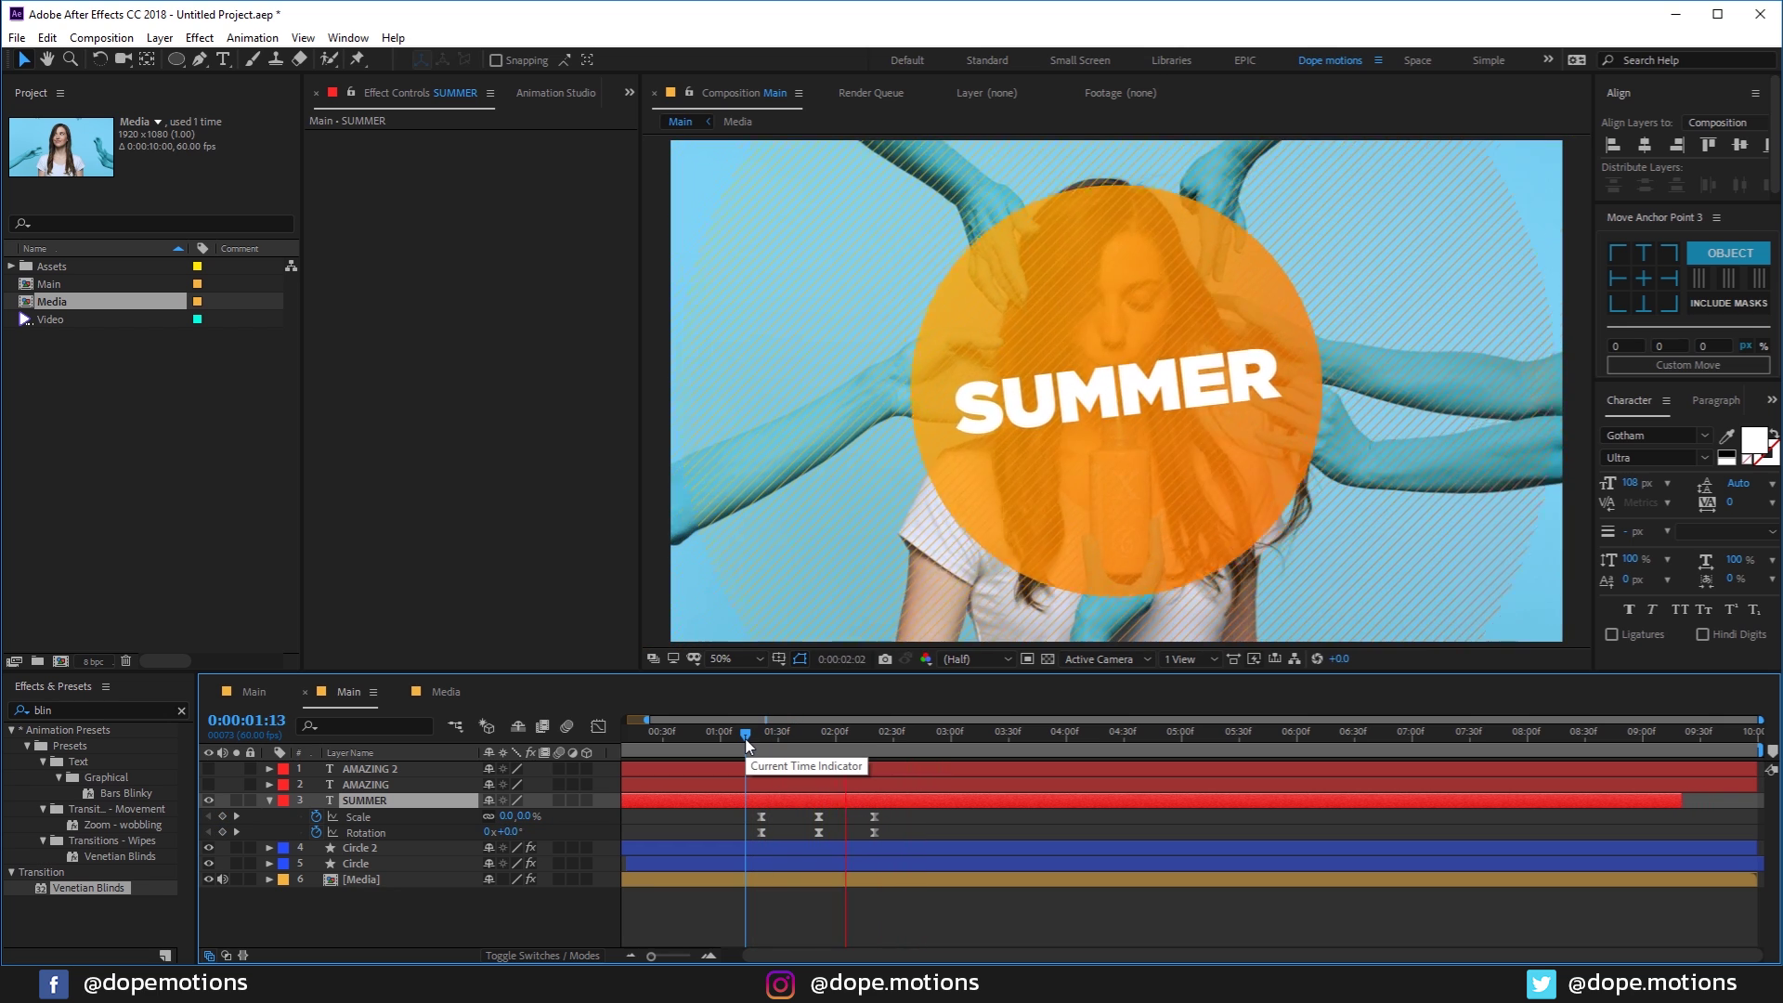
drag(792, 803, 776, 804)
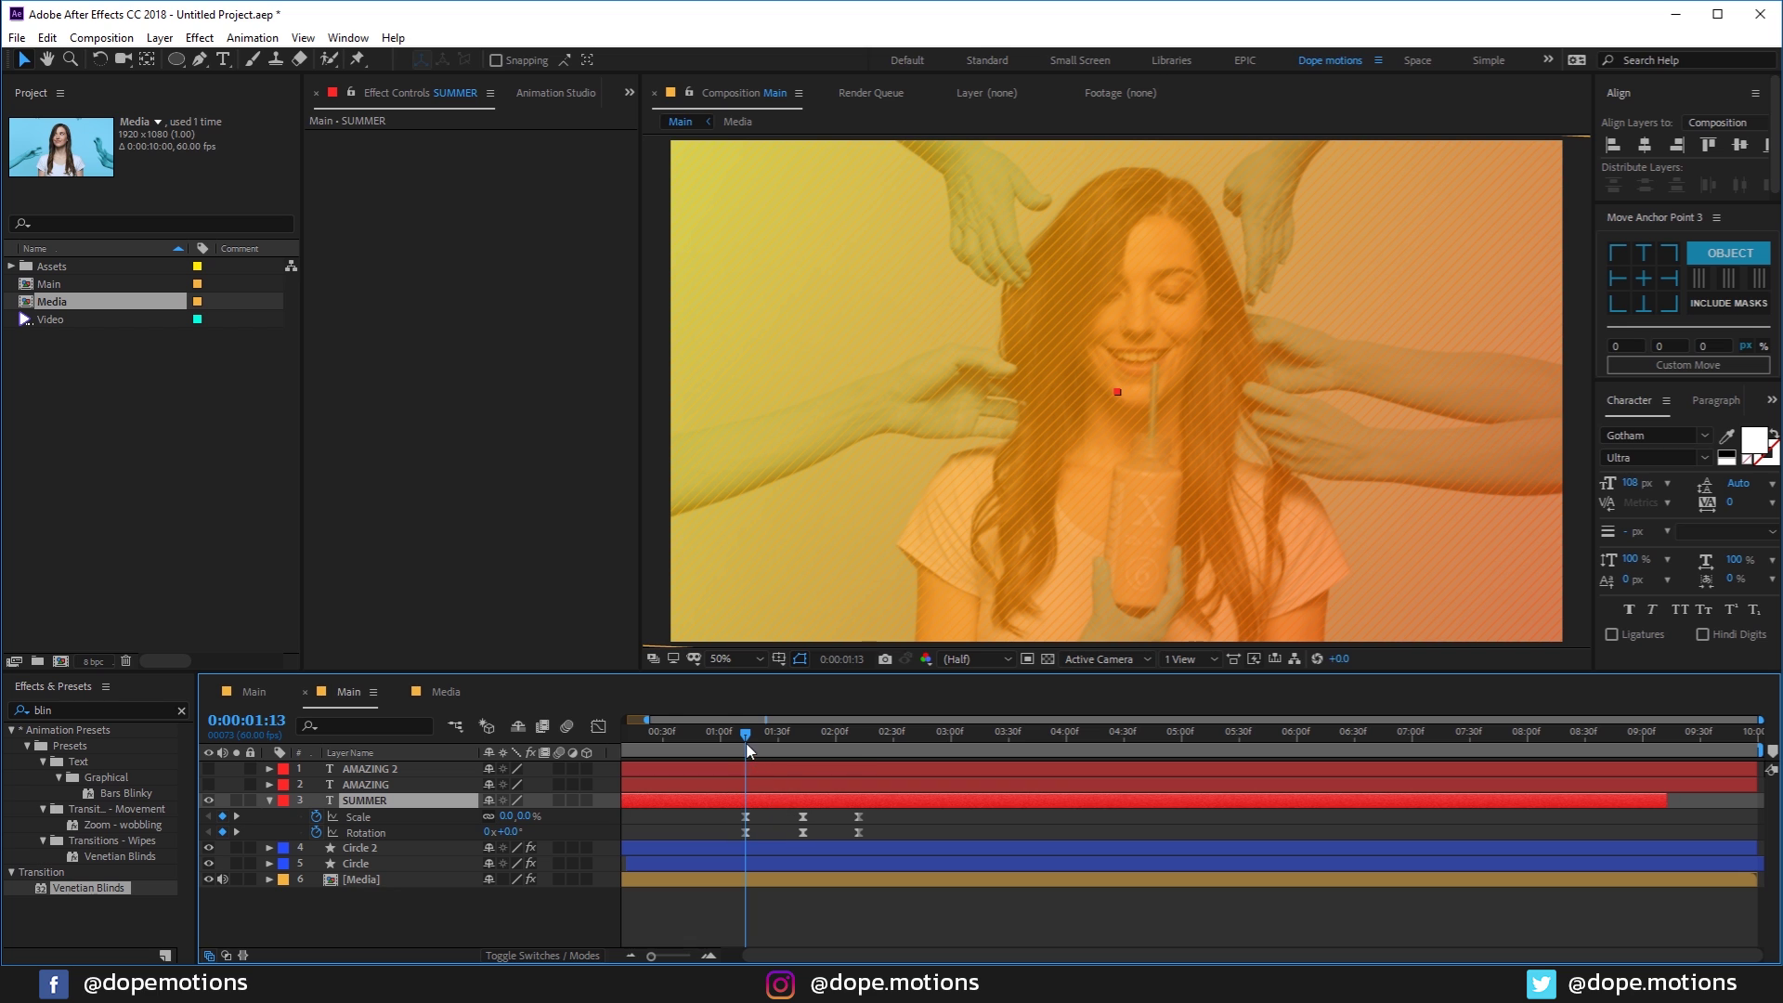
click(728, 751)
key(space)
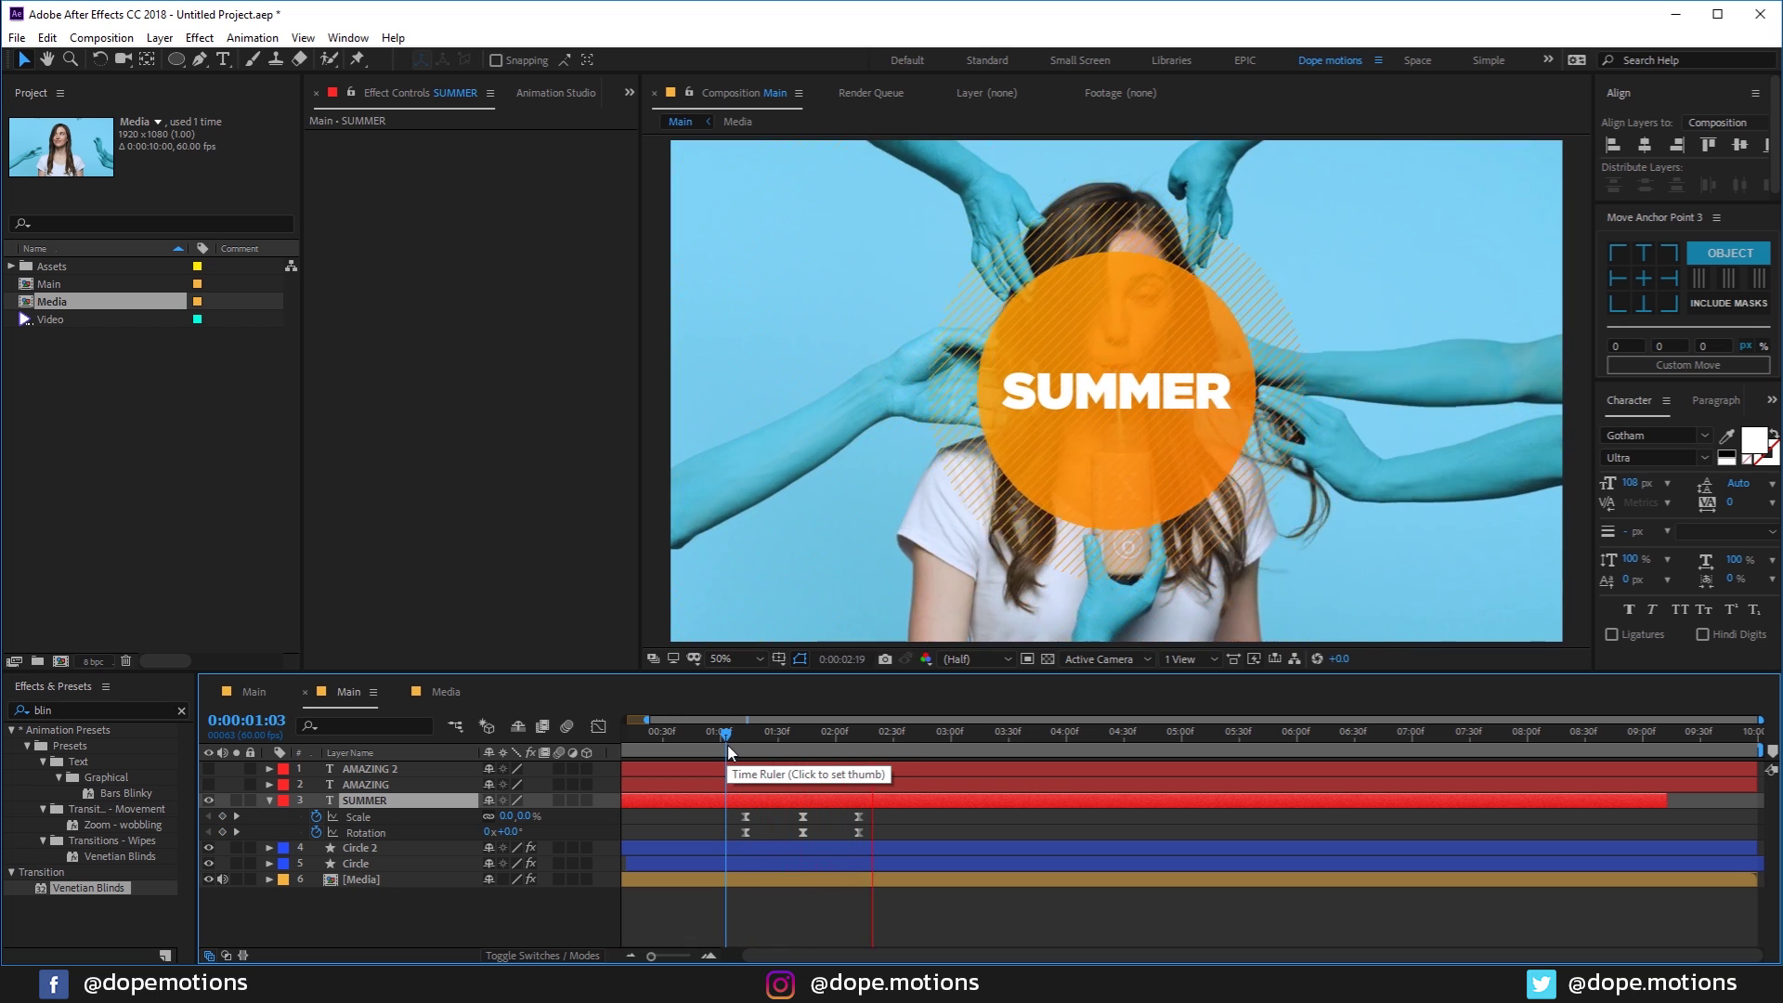
key(space)
key(space)
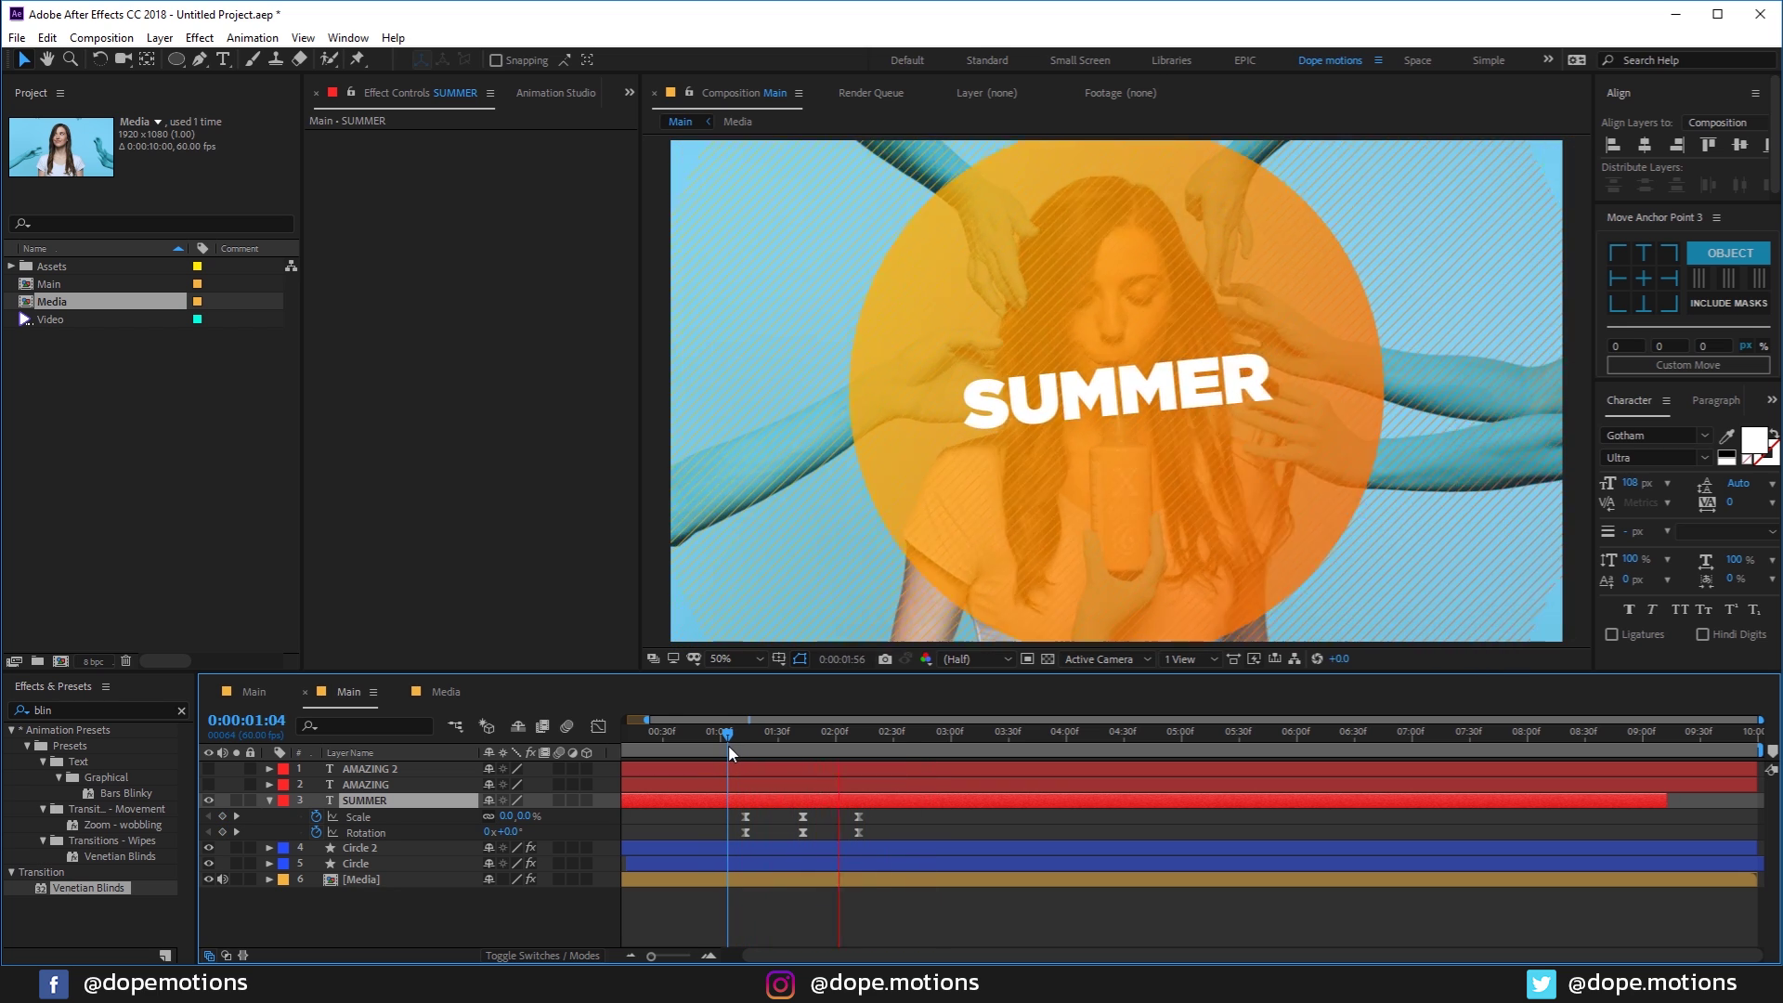
Step: Go to the SUMMER layer's last keyframes at 0:00:02:12 and make the AMAZING and AMAZING 2 layers visible
click(741, 751)
drag(741, 752, 878, 737)
key(equal)
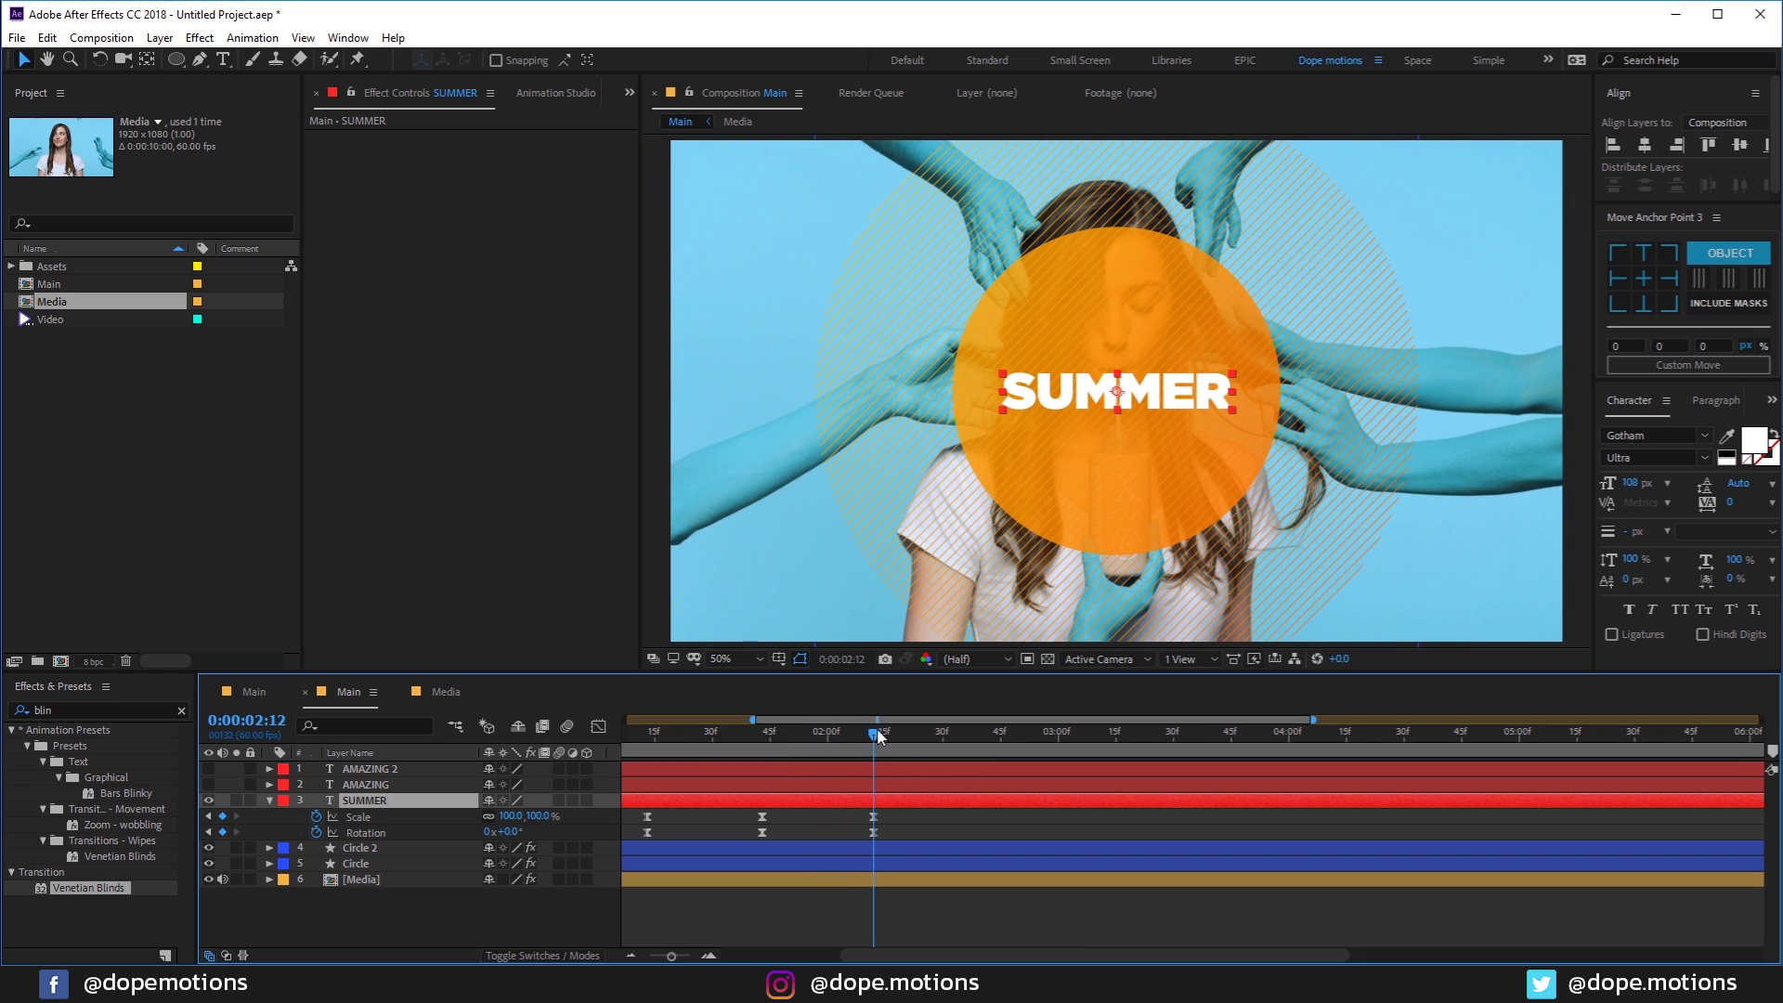
drag(212, 773, 209, 784)
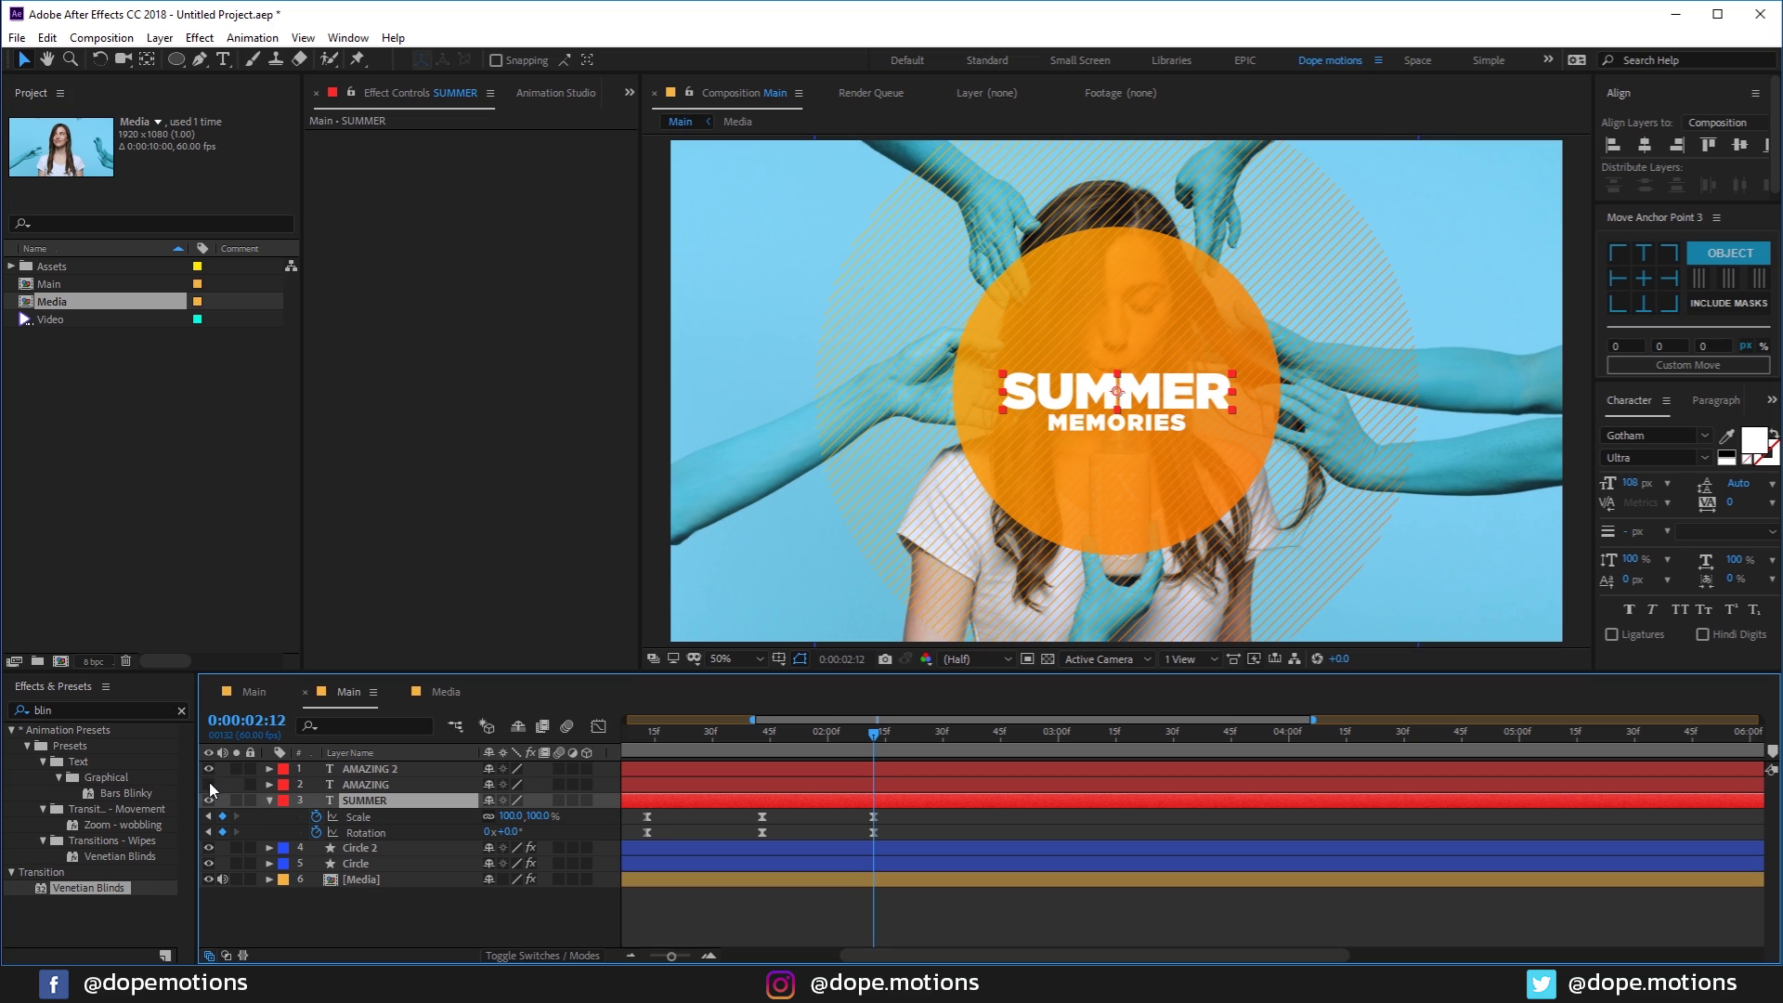
Step: Keyframe the existing Position of the AMAZING and AMAZING 2 layers at 0:00:02:12 and at about 0:00:02:45
click(351, 772)
ctrl+click(353, 784)
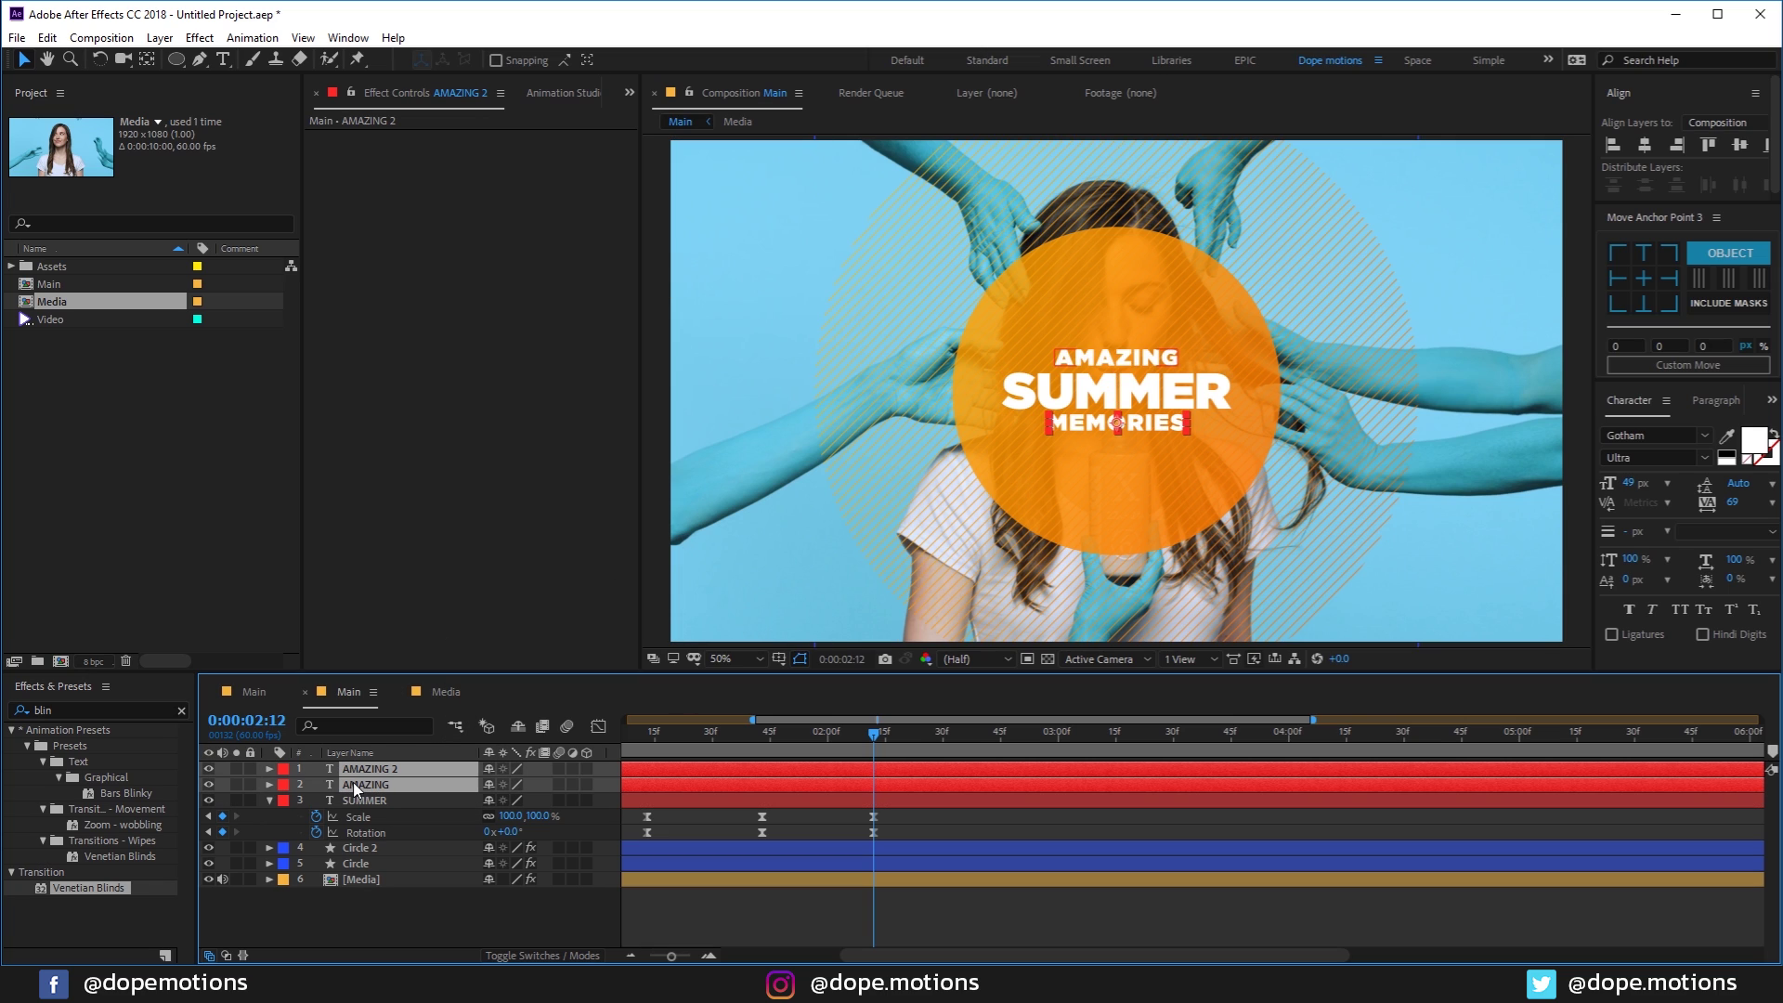
key(p)
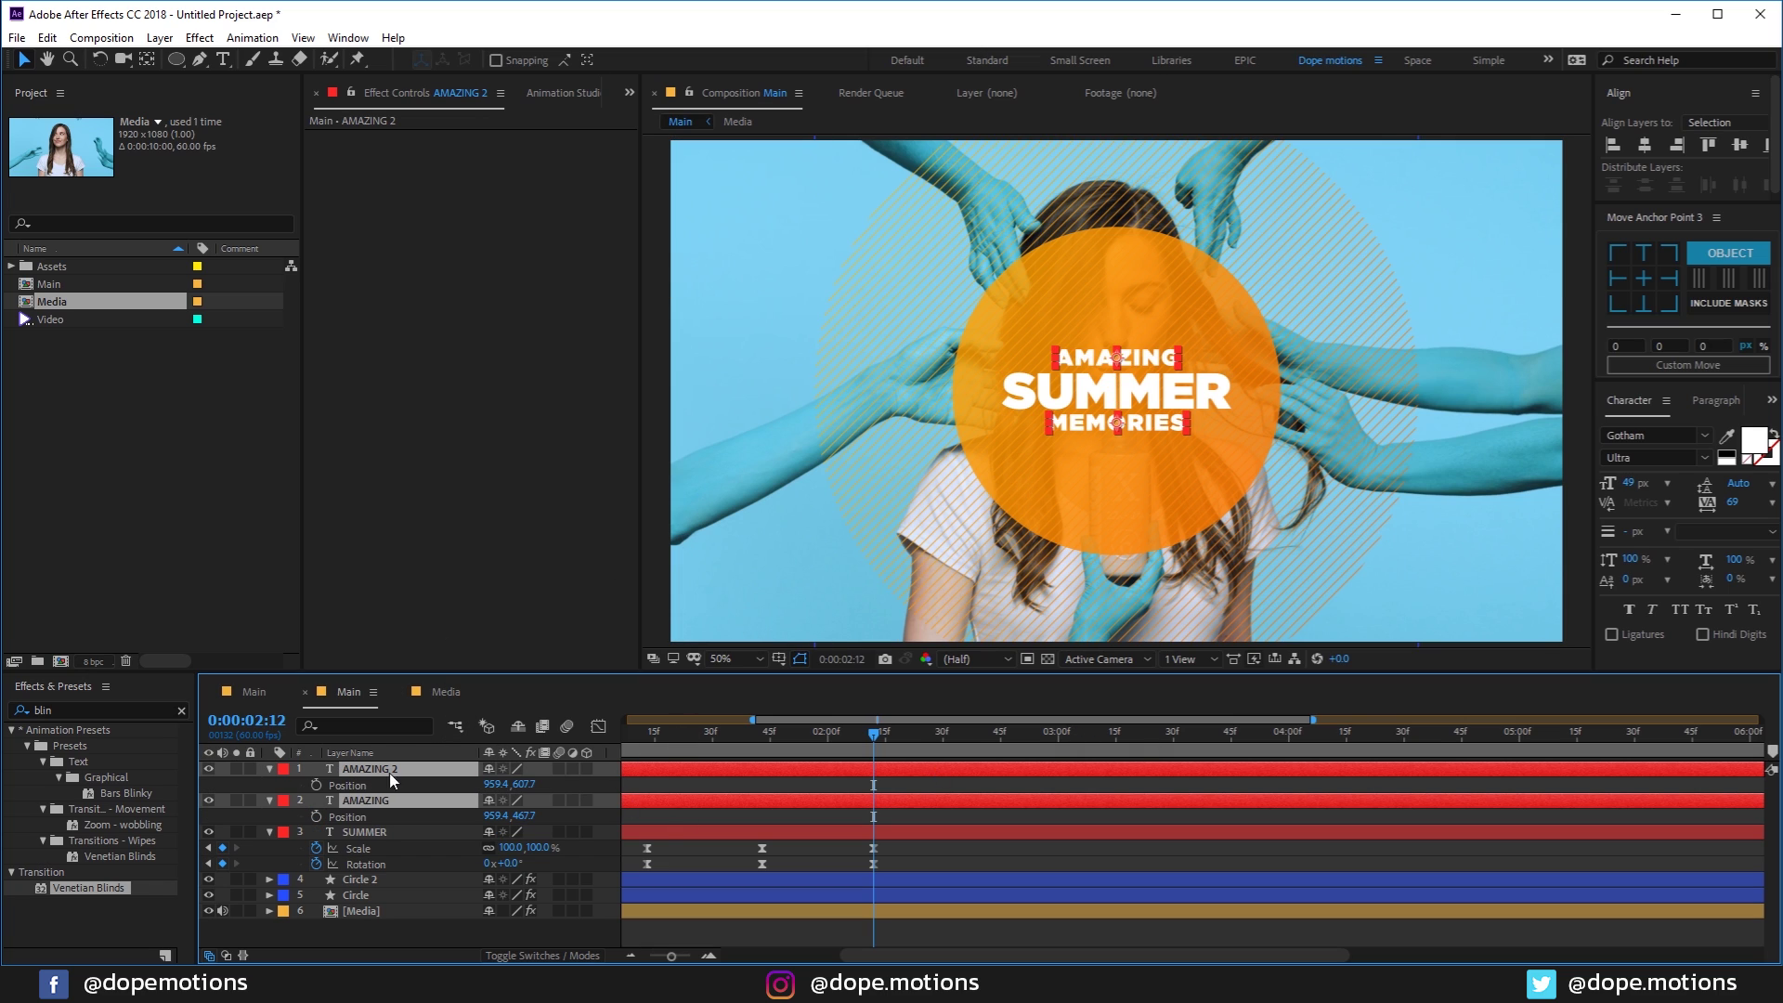
click(315, 786)
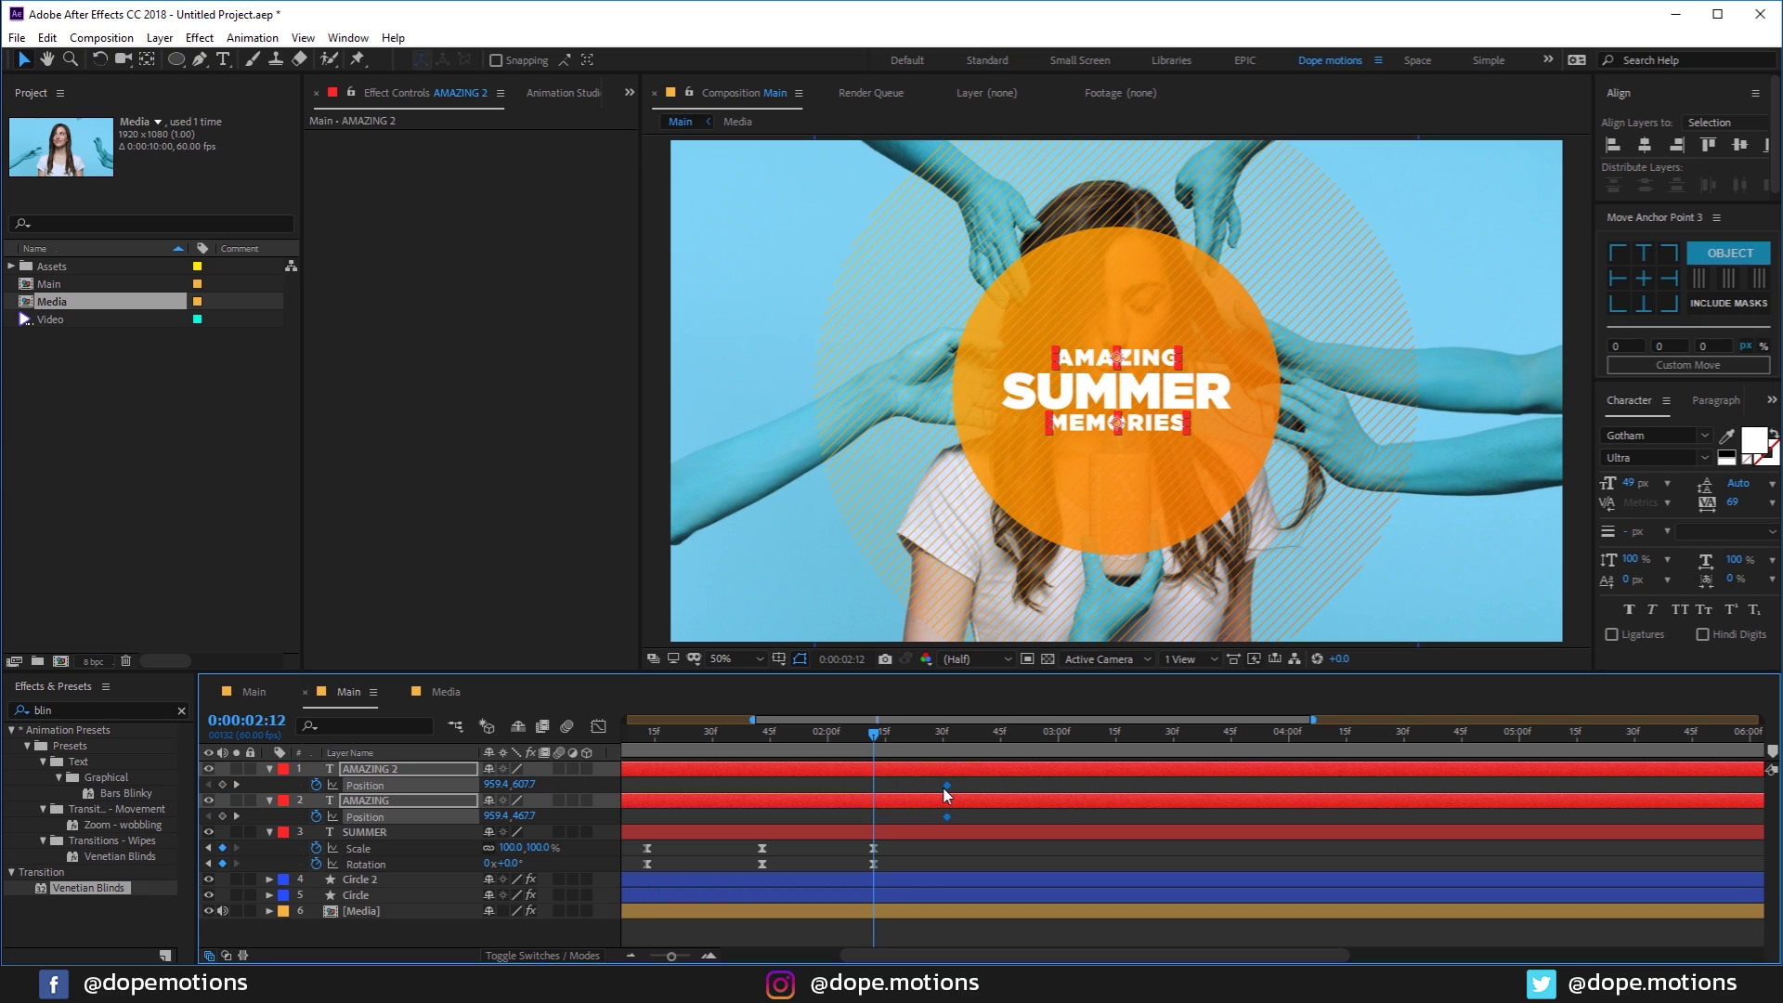
mouse_move(947, 794)
click(222, 785)
click(962, 853)
Step: At 0:00:02:12, move the MEMORIES text up and the AMAZING text down so both sit over the SUMMER word, and scrub the motion
click(923, 771)
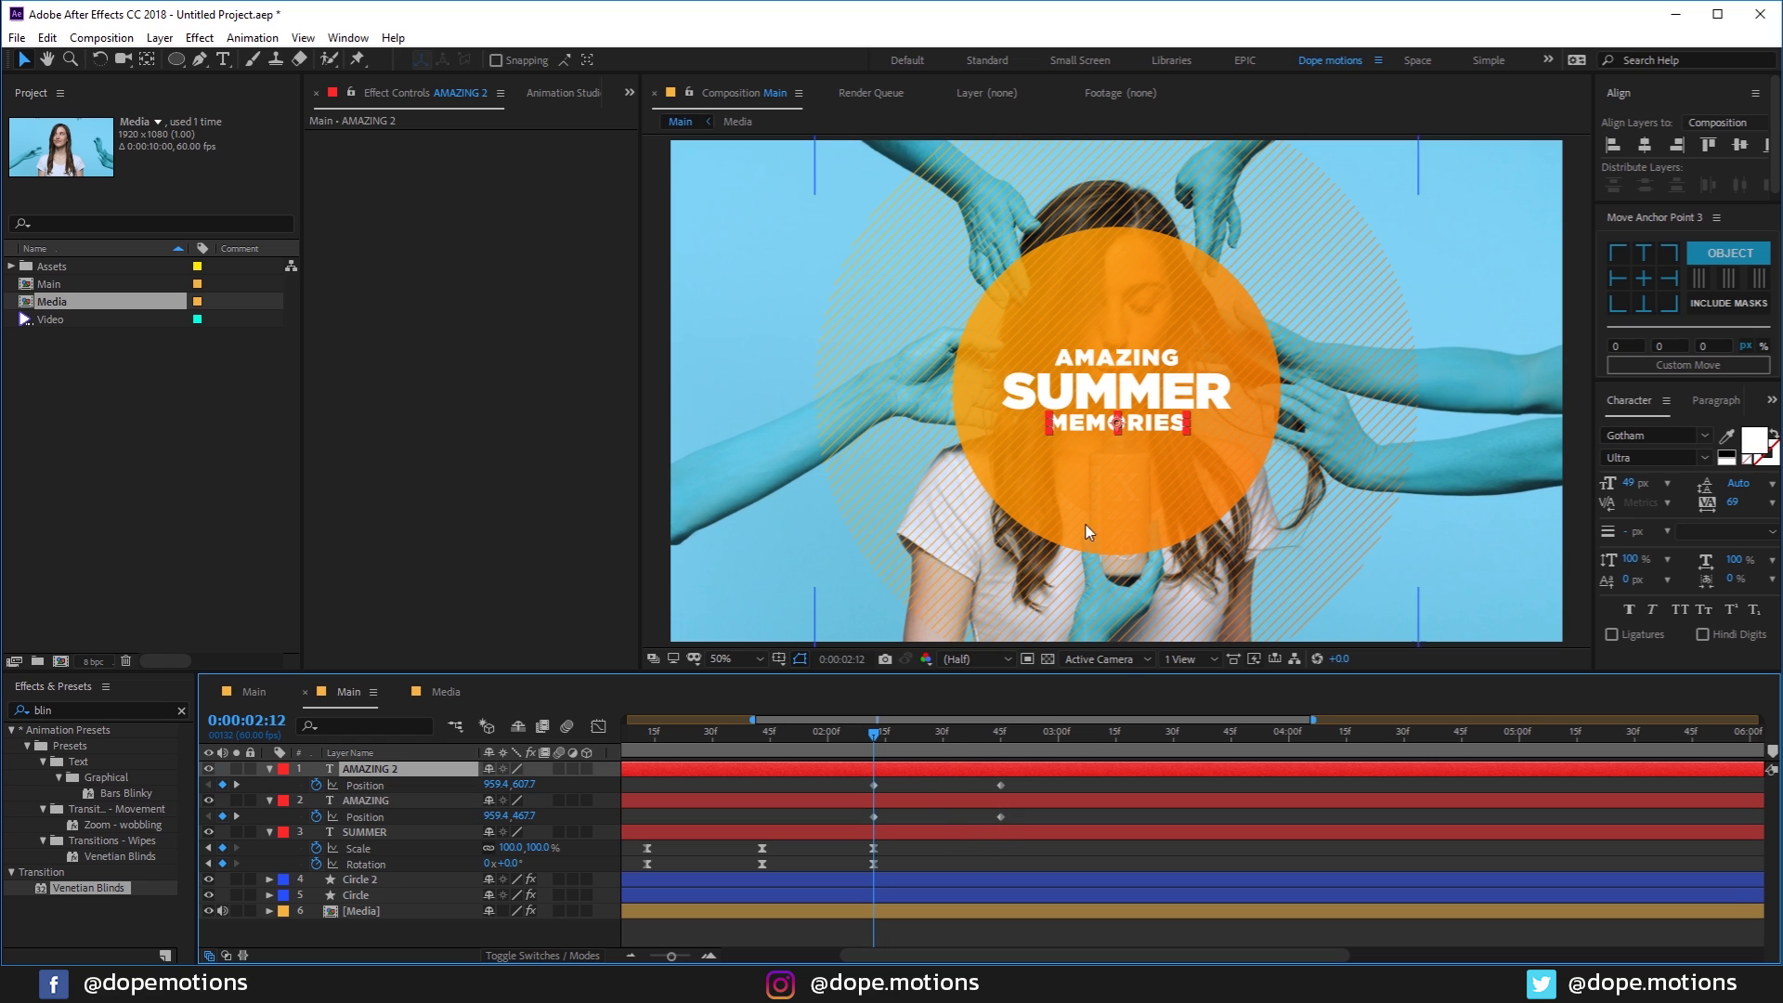
key(slash)
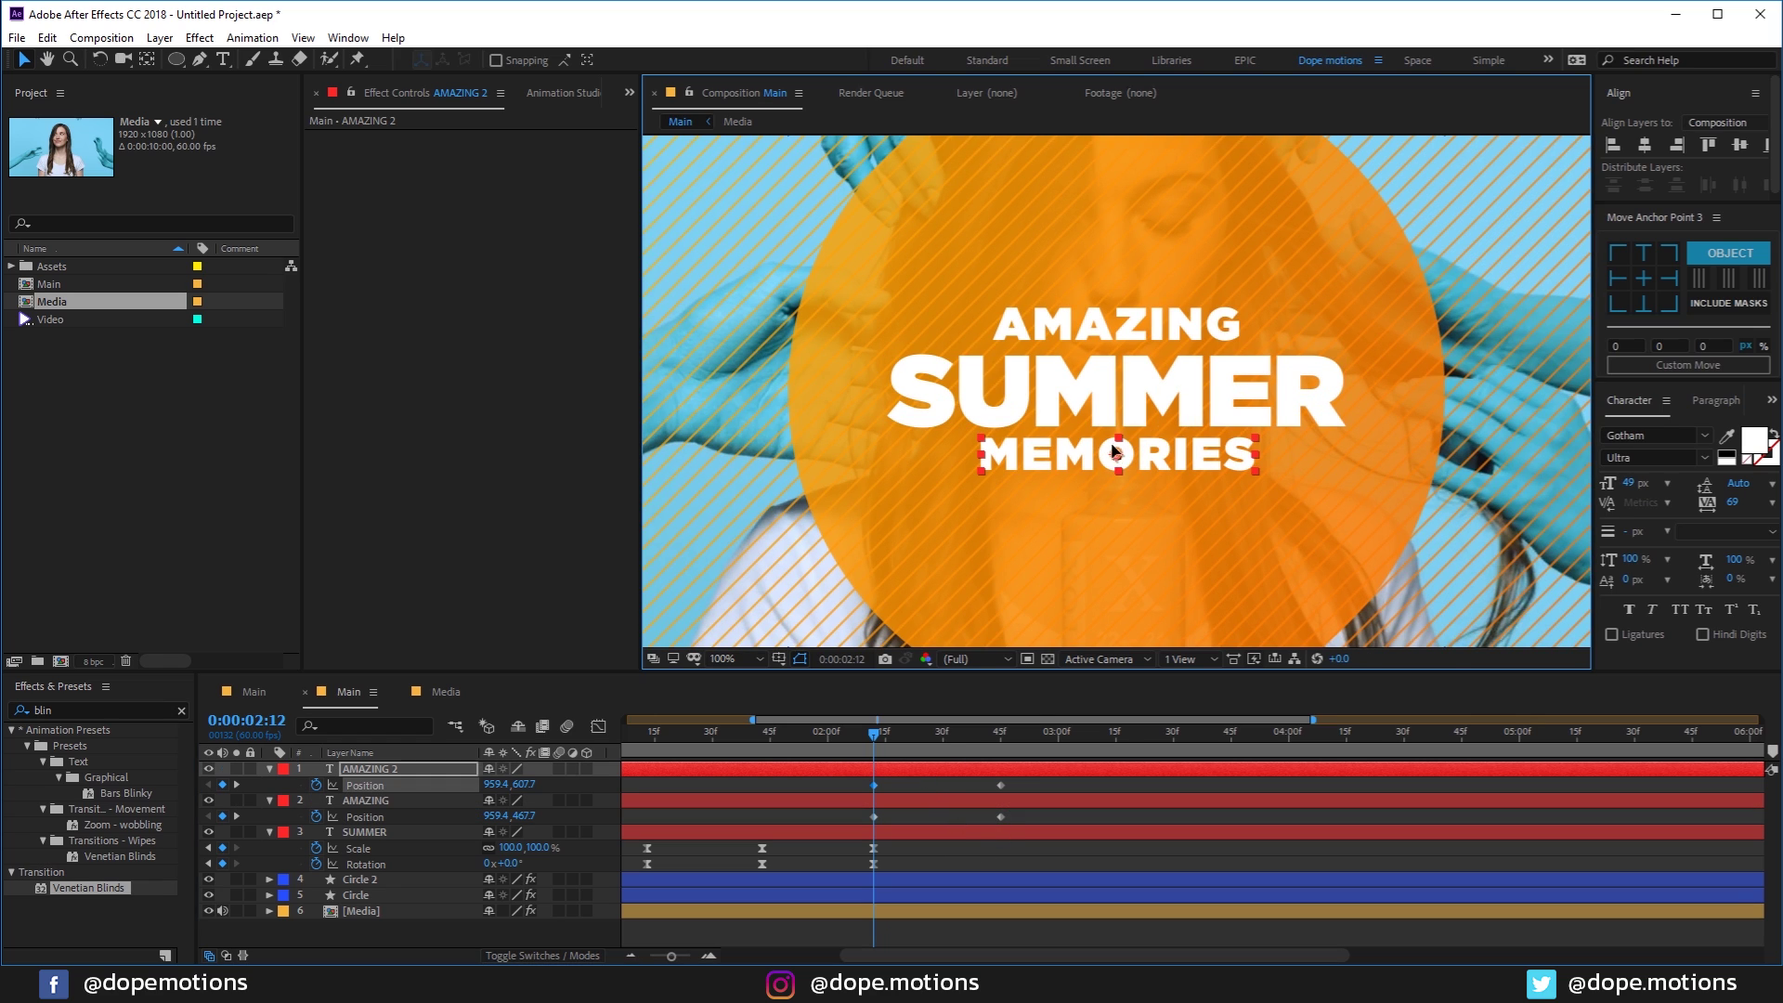
drag(1115, 458, 1114, 403)
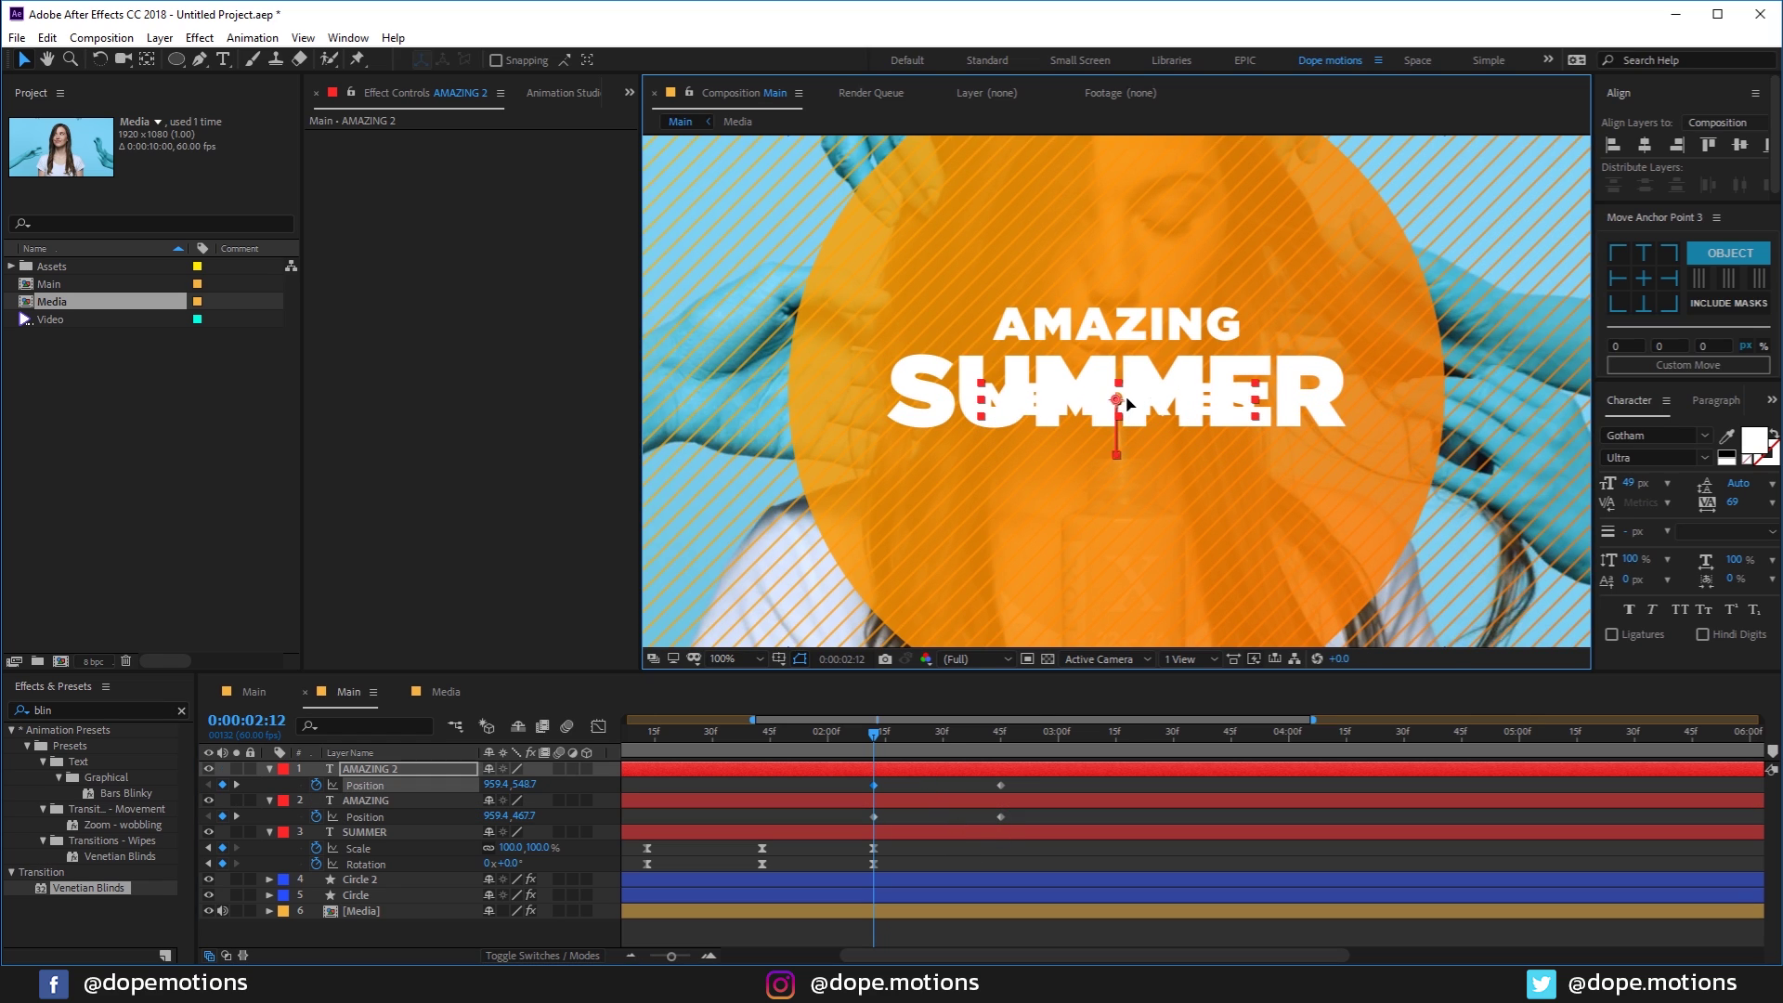
click(891, 799)
drag(1115, 327, 1117, 398)
drag(875, 743, 946, 743)
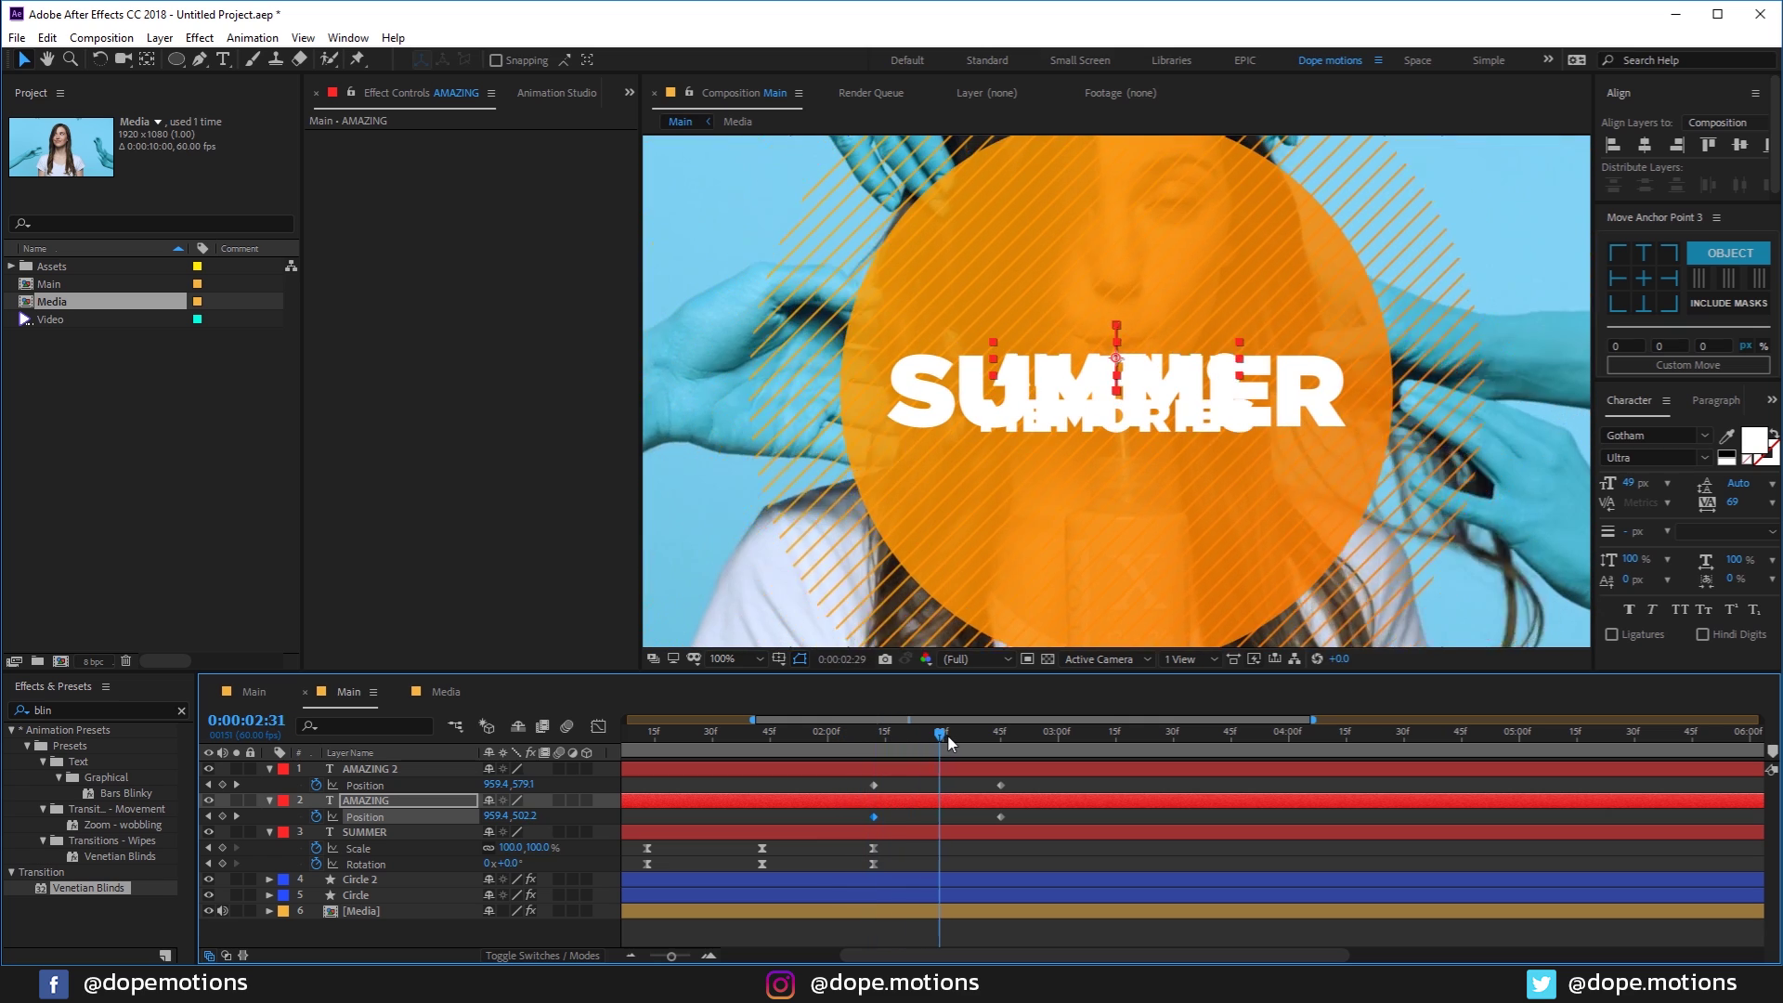
Step: Apply Easy Ease to the Position keyframes of both AMAZING layers and raise the last keyframes' incoming influence to 100% in the speed graph
drag(865, 785, 1051, 821)
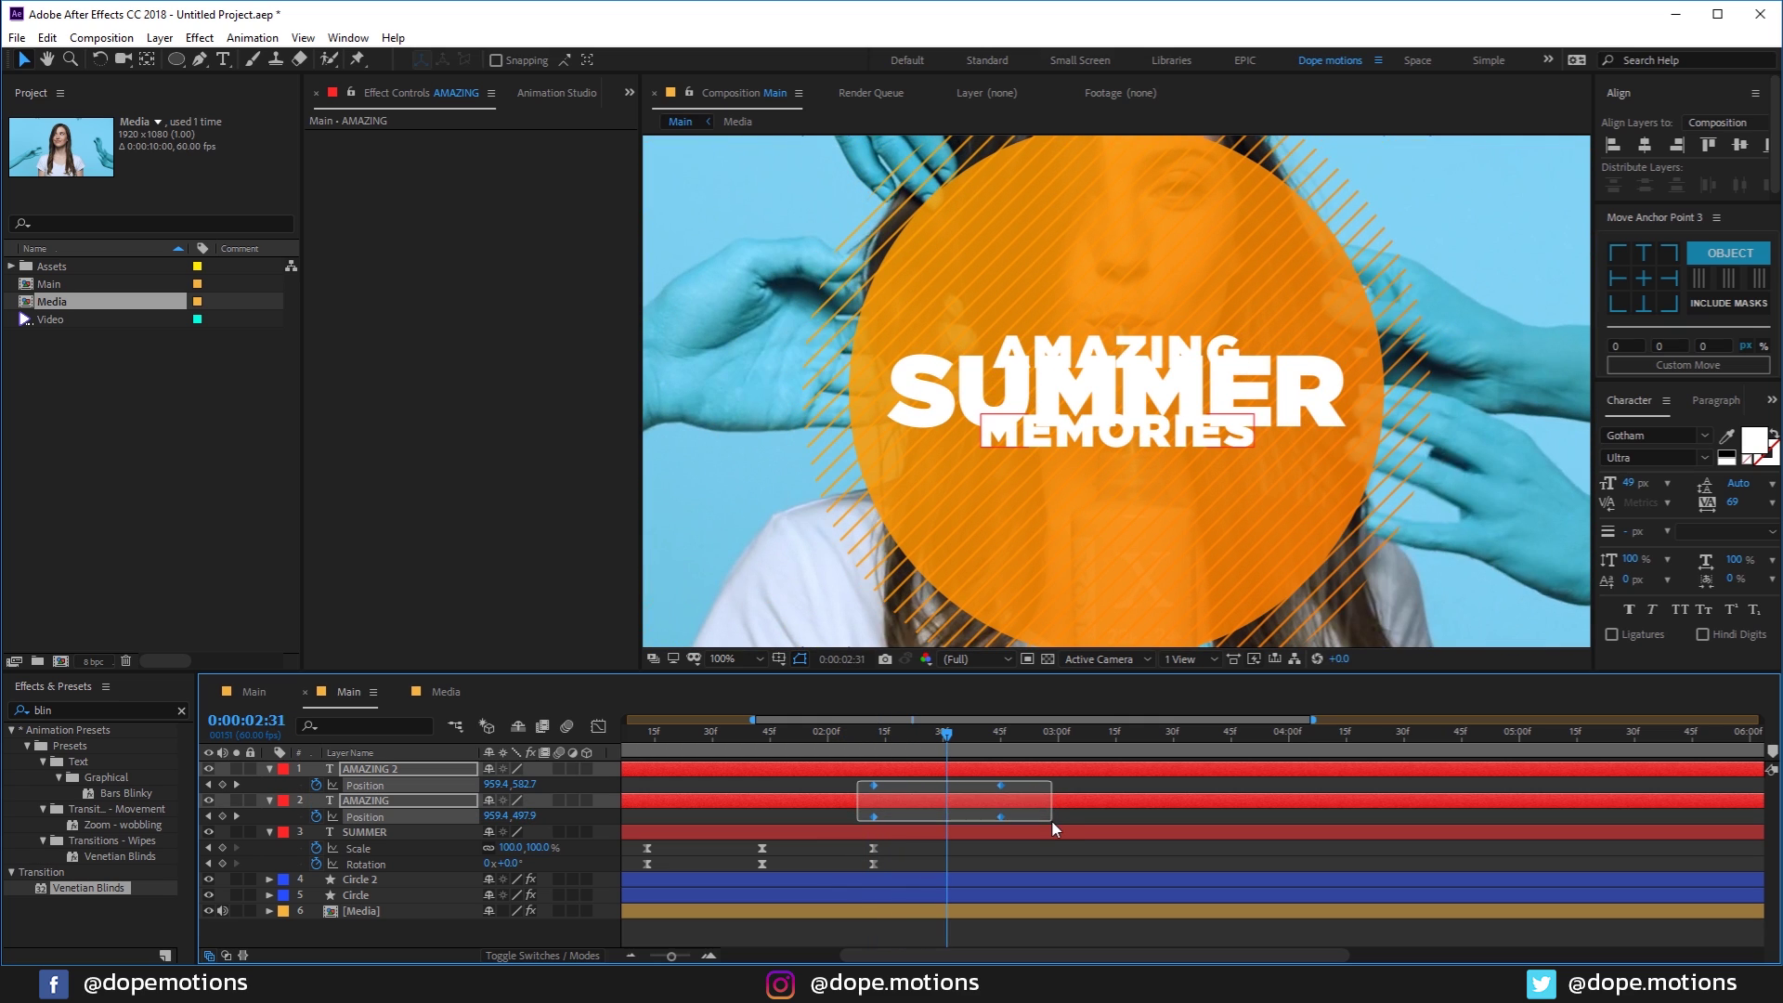
key(F9)
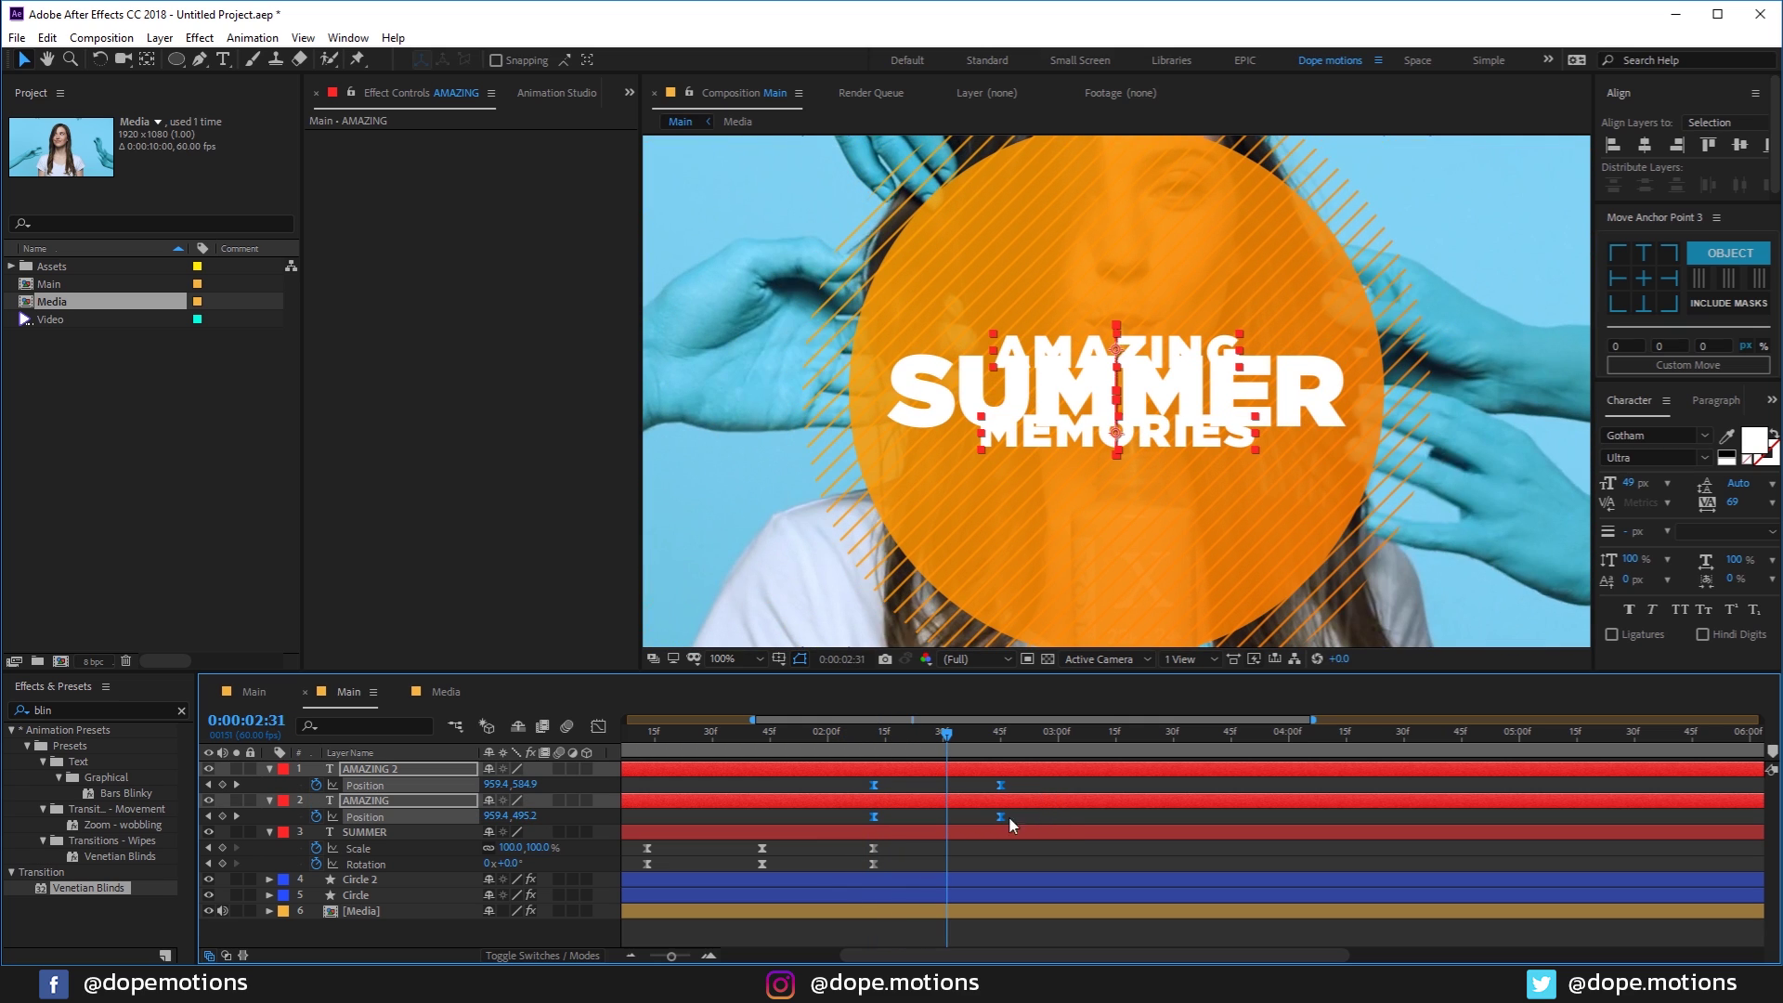
click(598, 726)
drag(1076, 898, 911, 903)
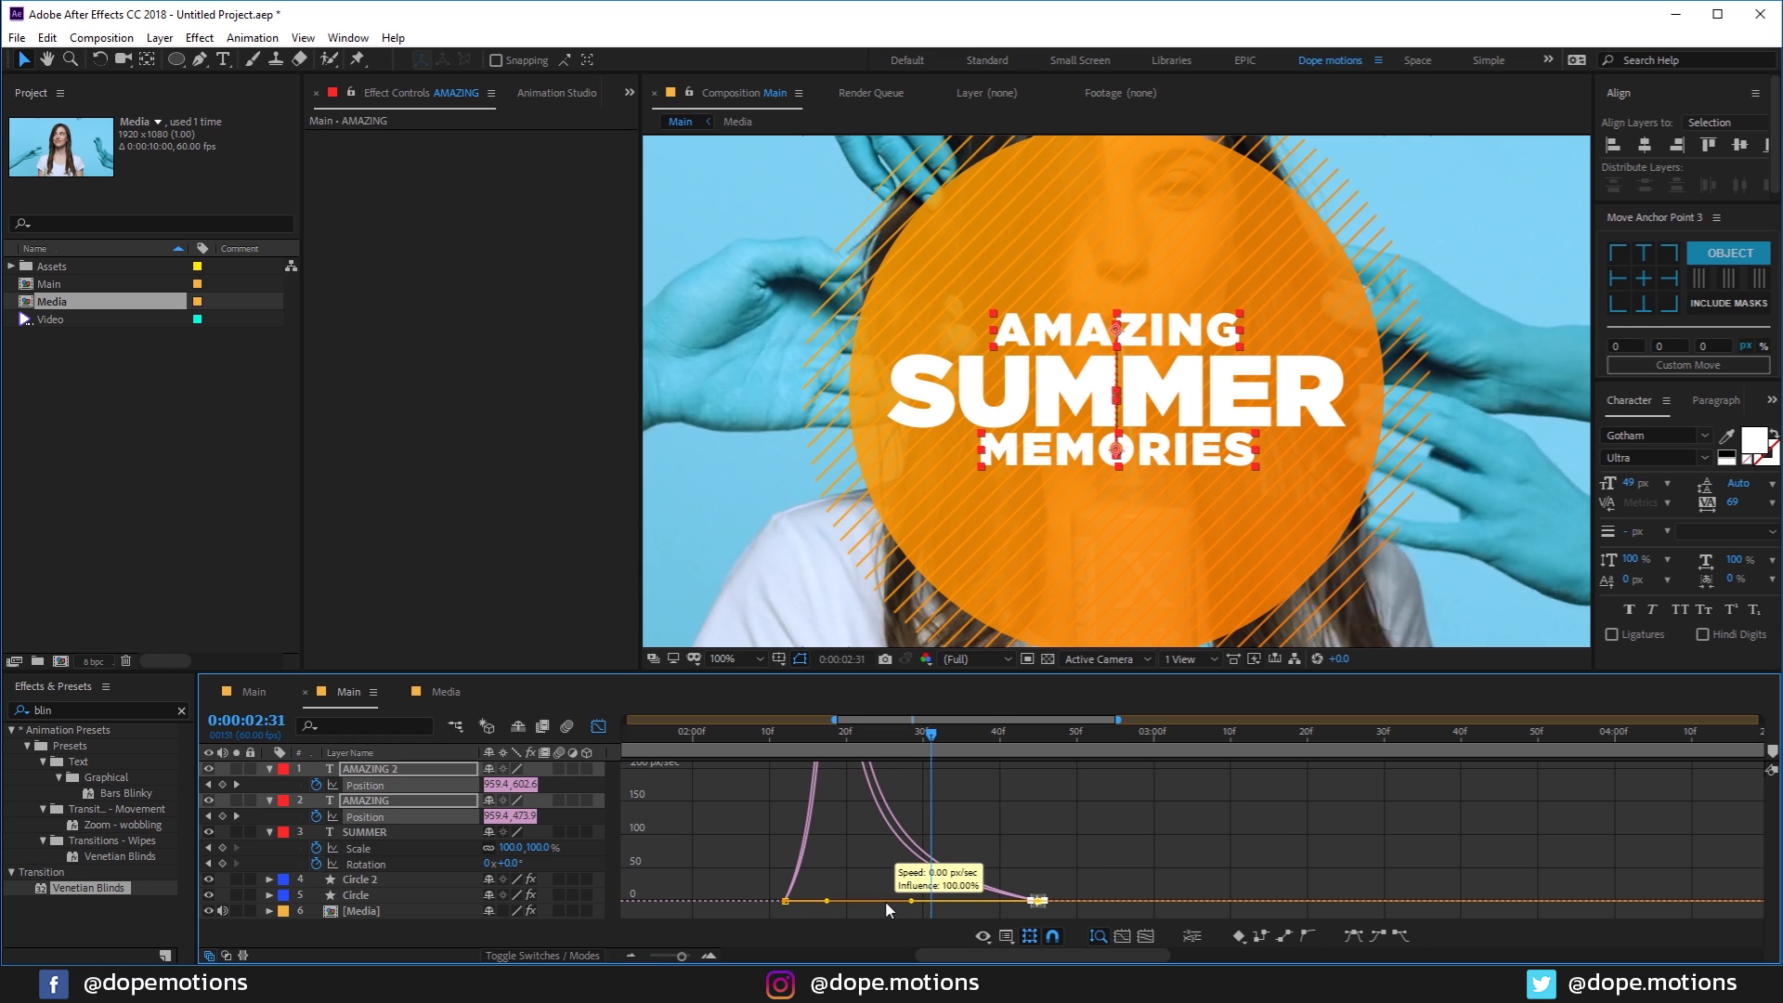
Step: Preview the AMAZING and MEMORIES slide around 0:00:02:10 and leave the graph editor for the layer bar view
click(779, 739)
key(space)
key(space)
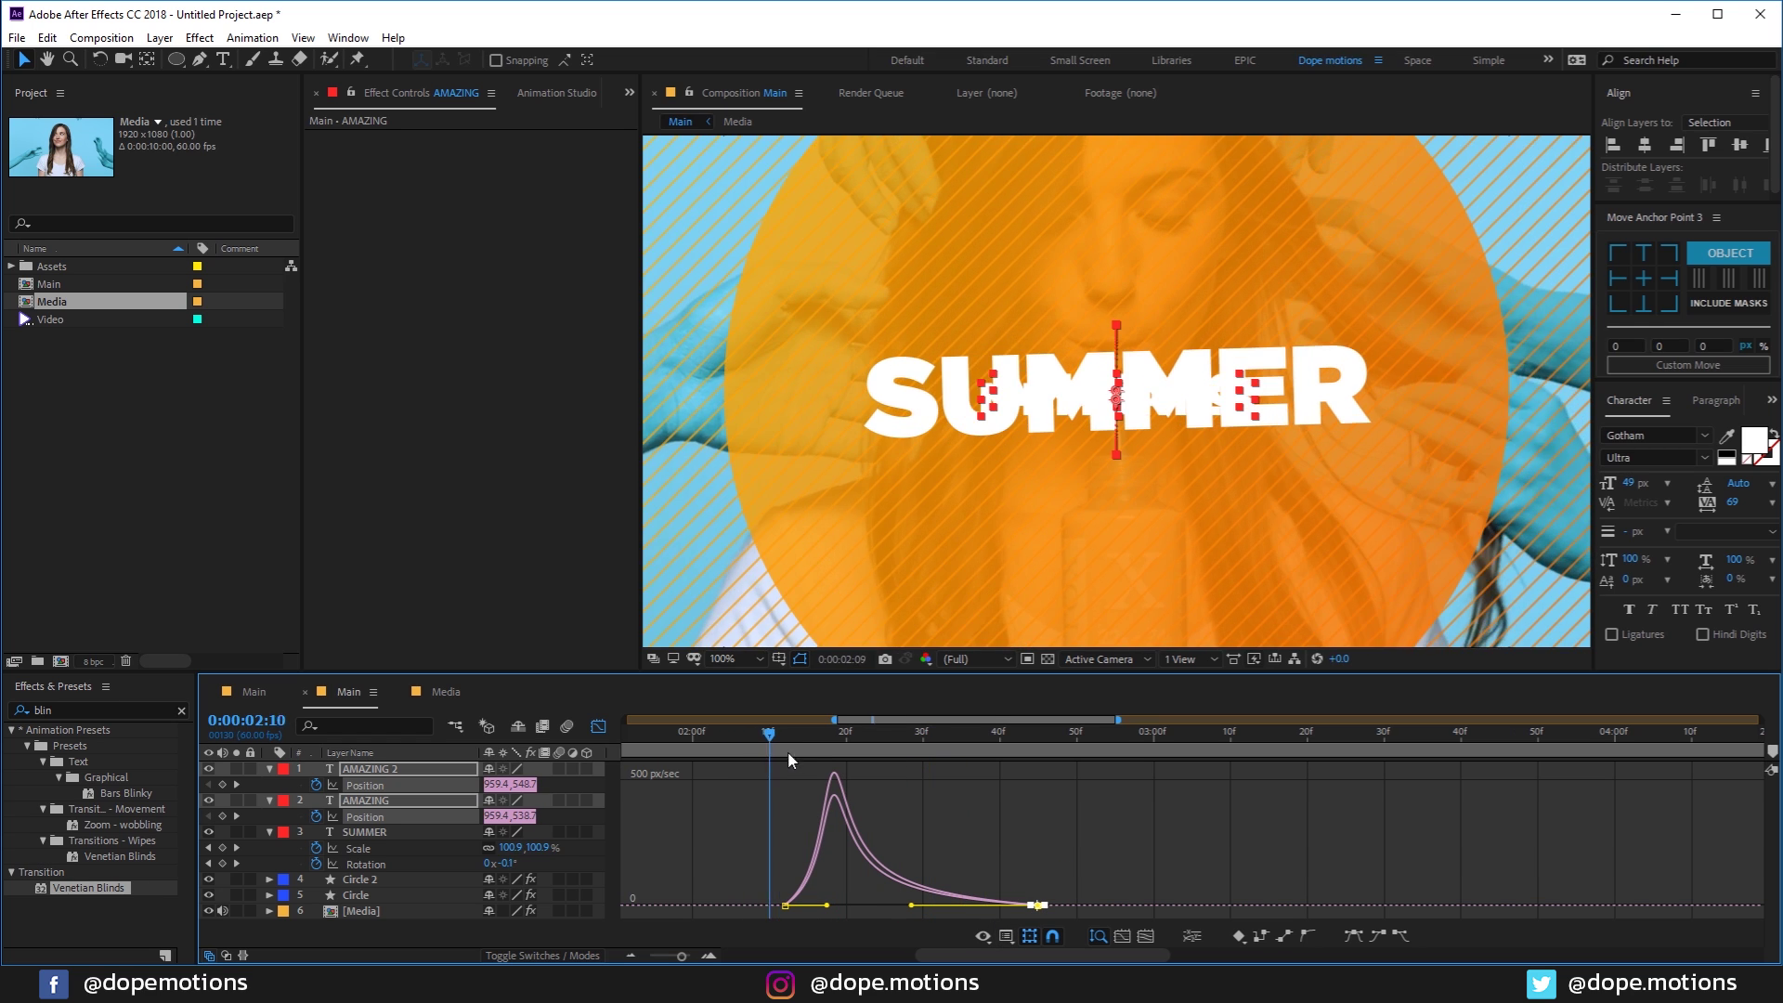
drag(788, 751, 846, 764)
click(599, 727)
key(minus)
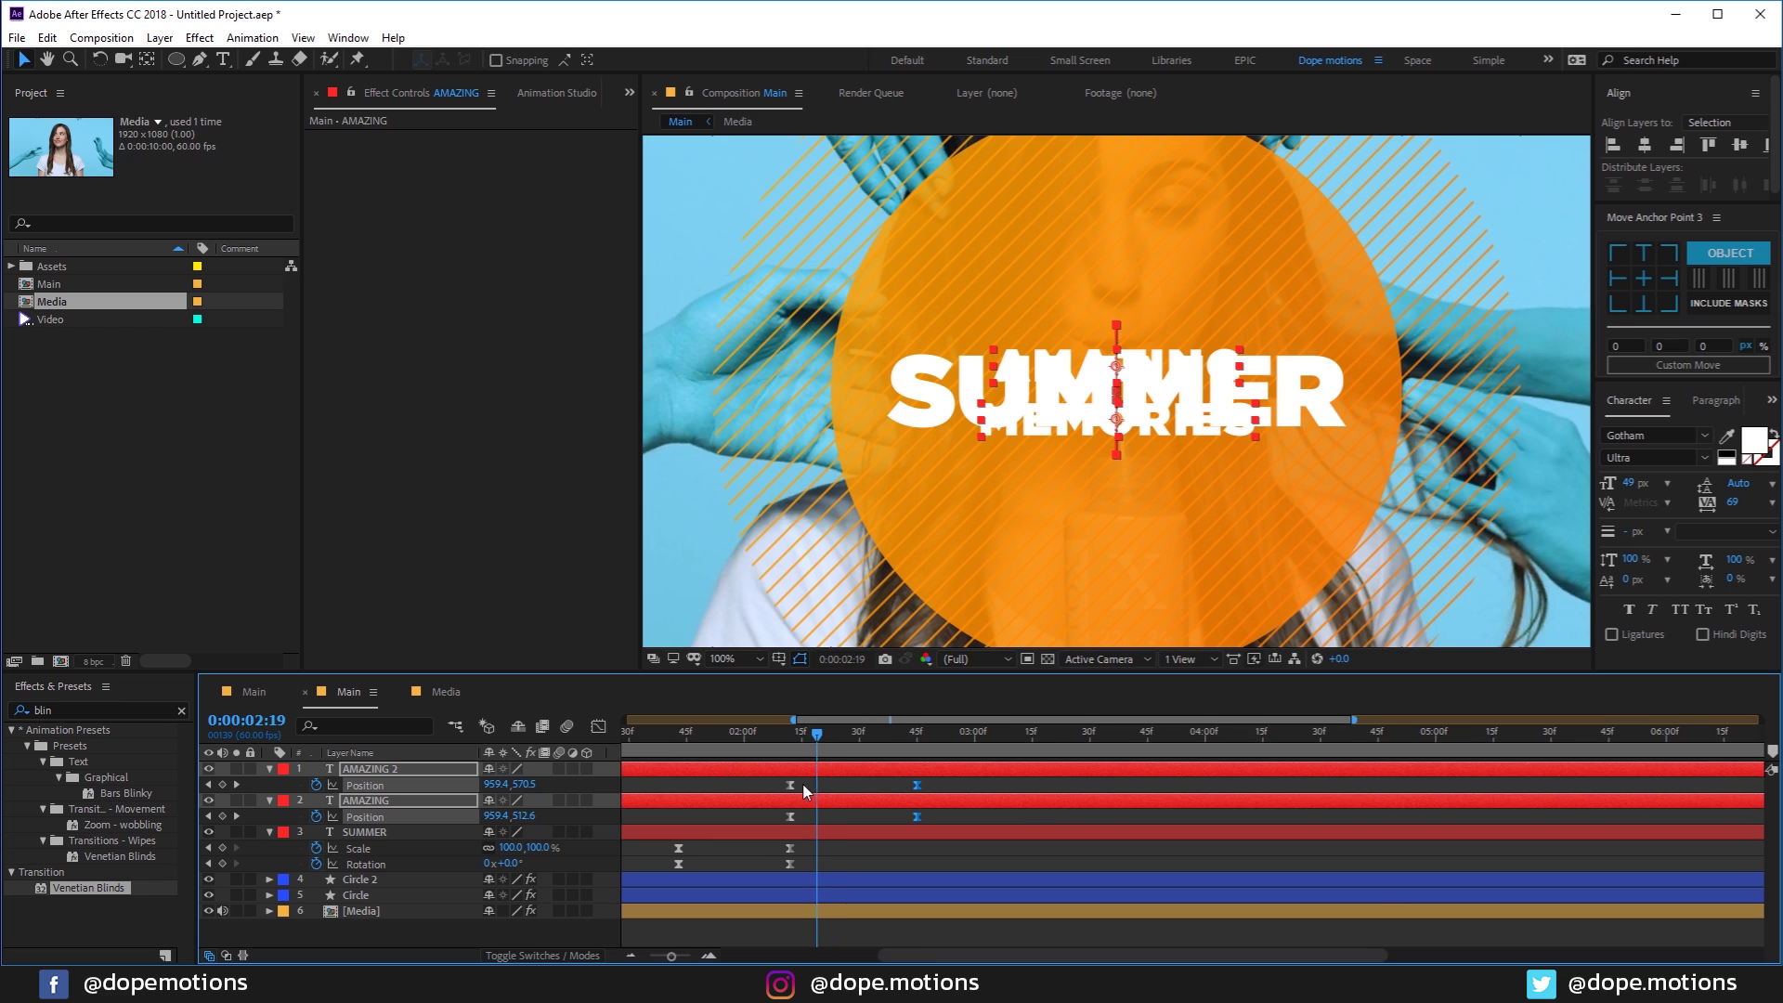
Step: Shift the Position keyframes of both AMAZING layers earlier so they start at about 0:00:02:03, and preview the title animation
click(830, 799)
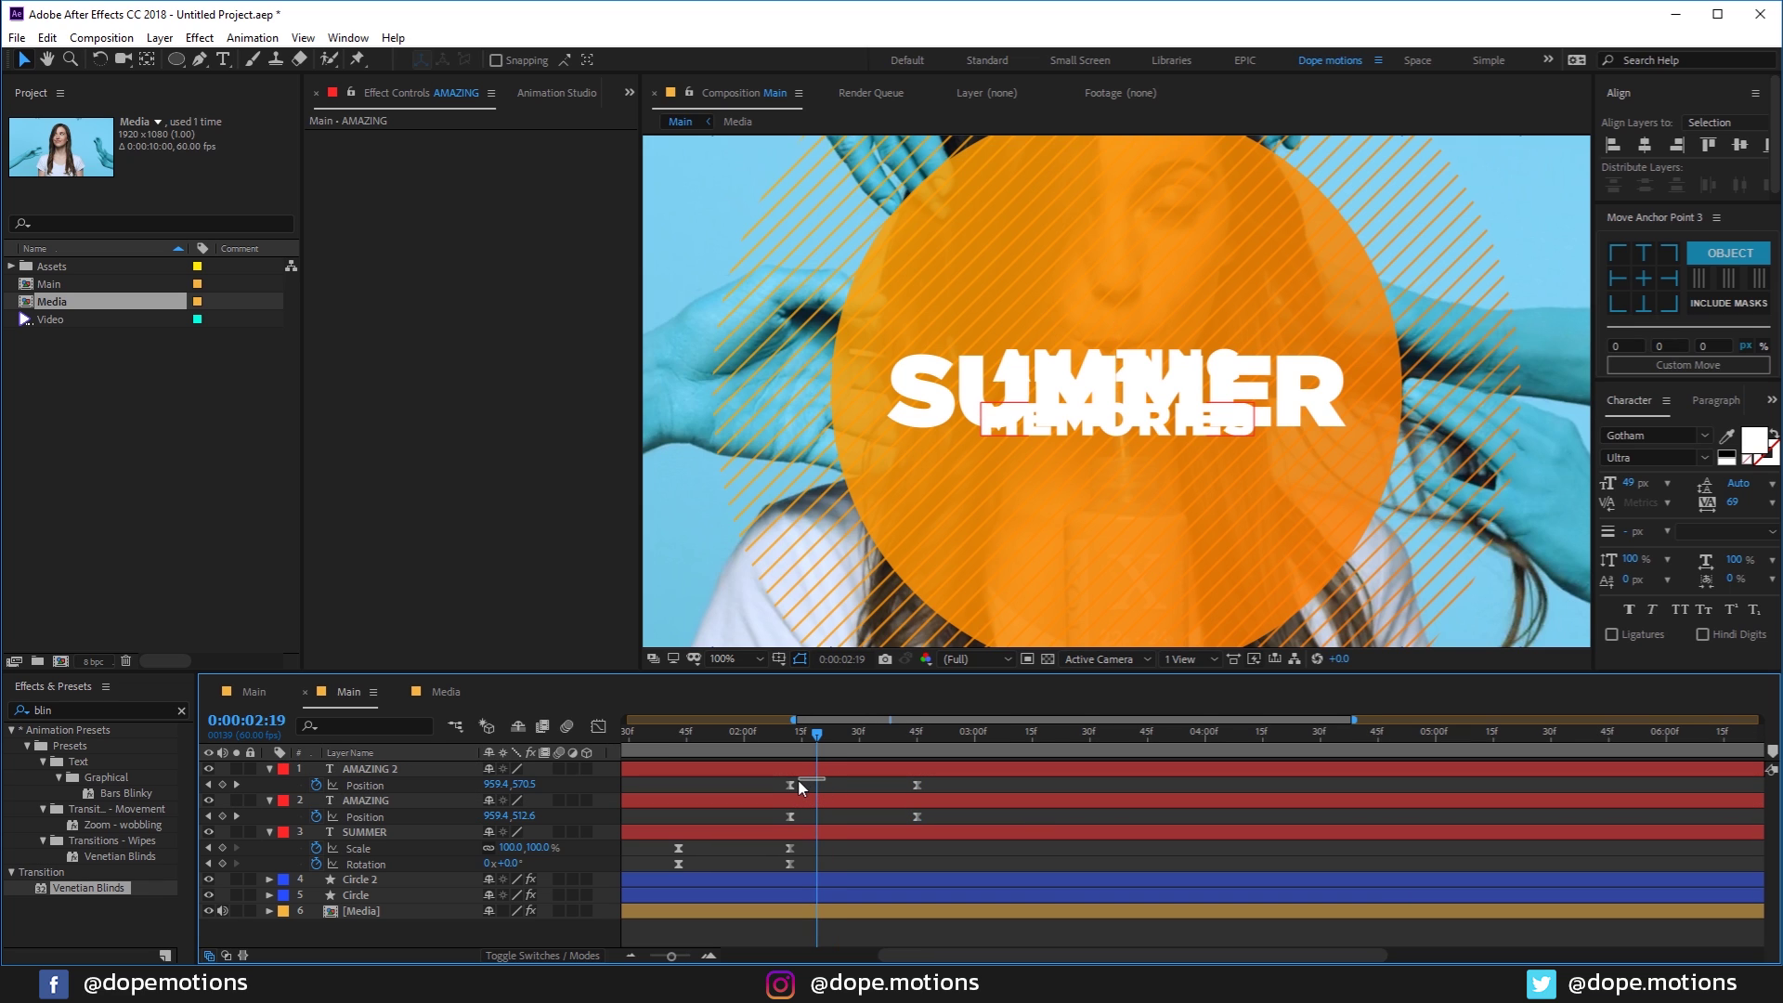
shift+click(810, 771)
drag(824, 776, 790, 779)
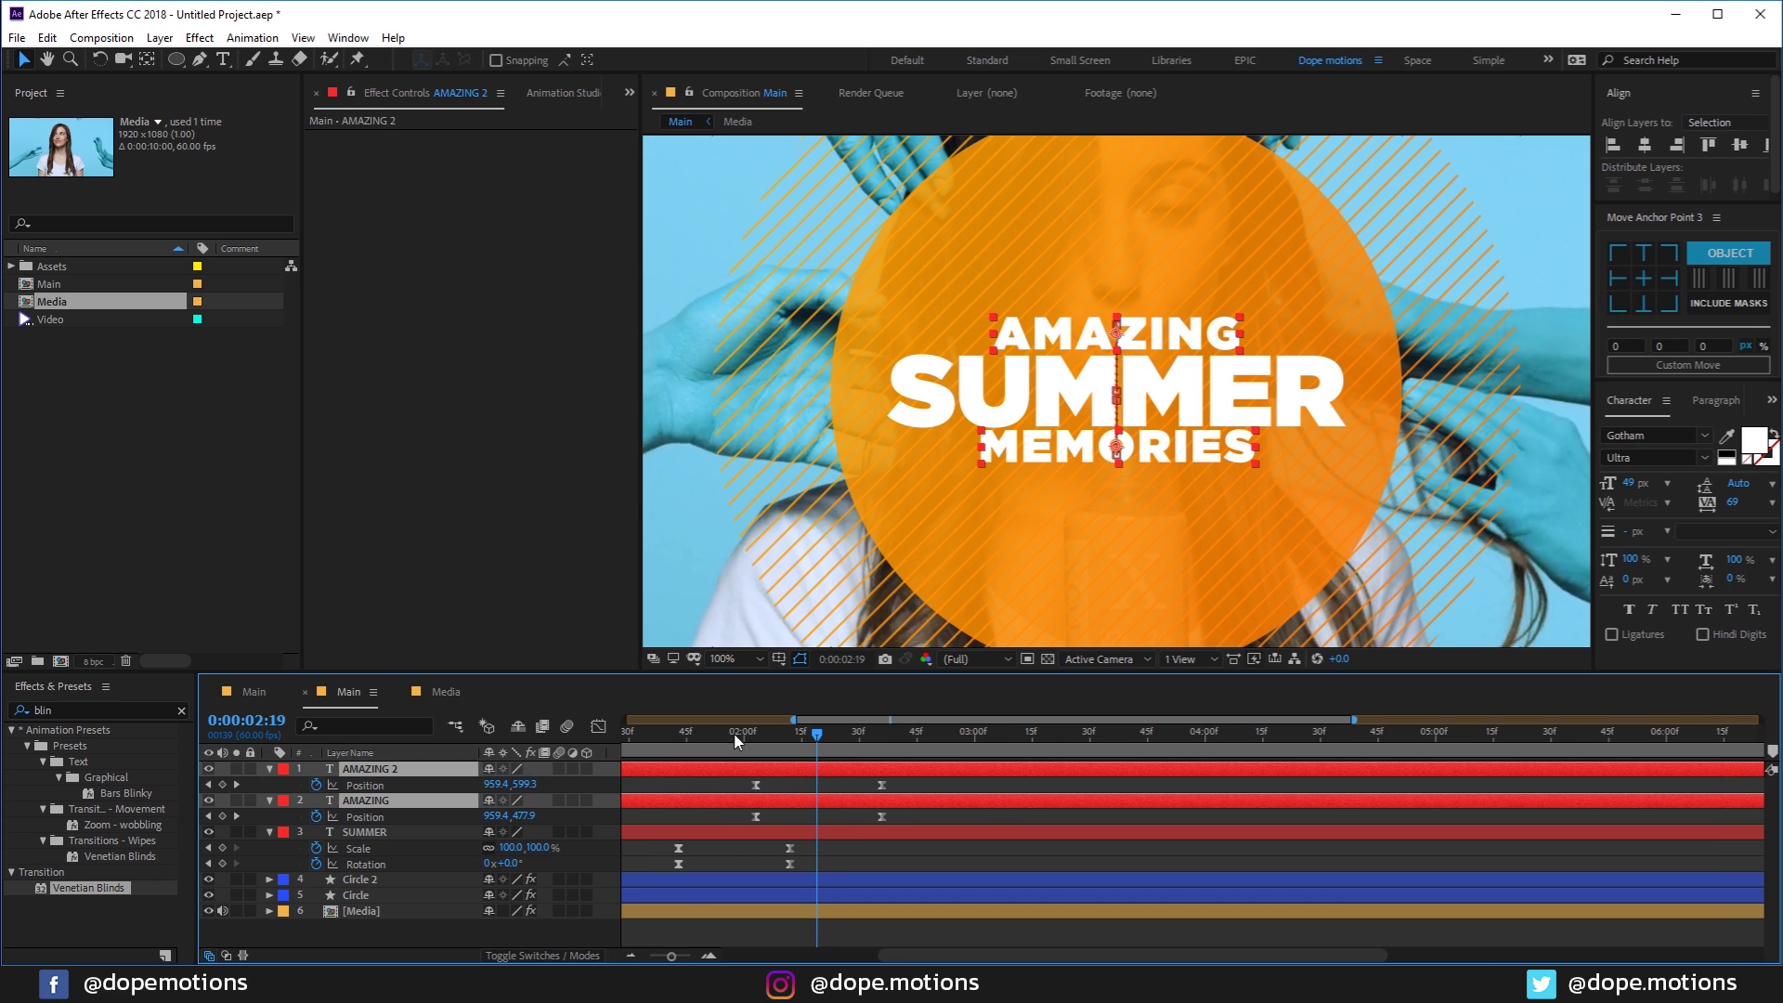
click(731, 733)
key(space)
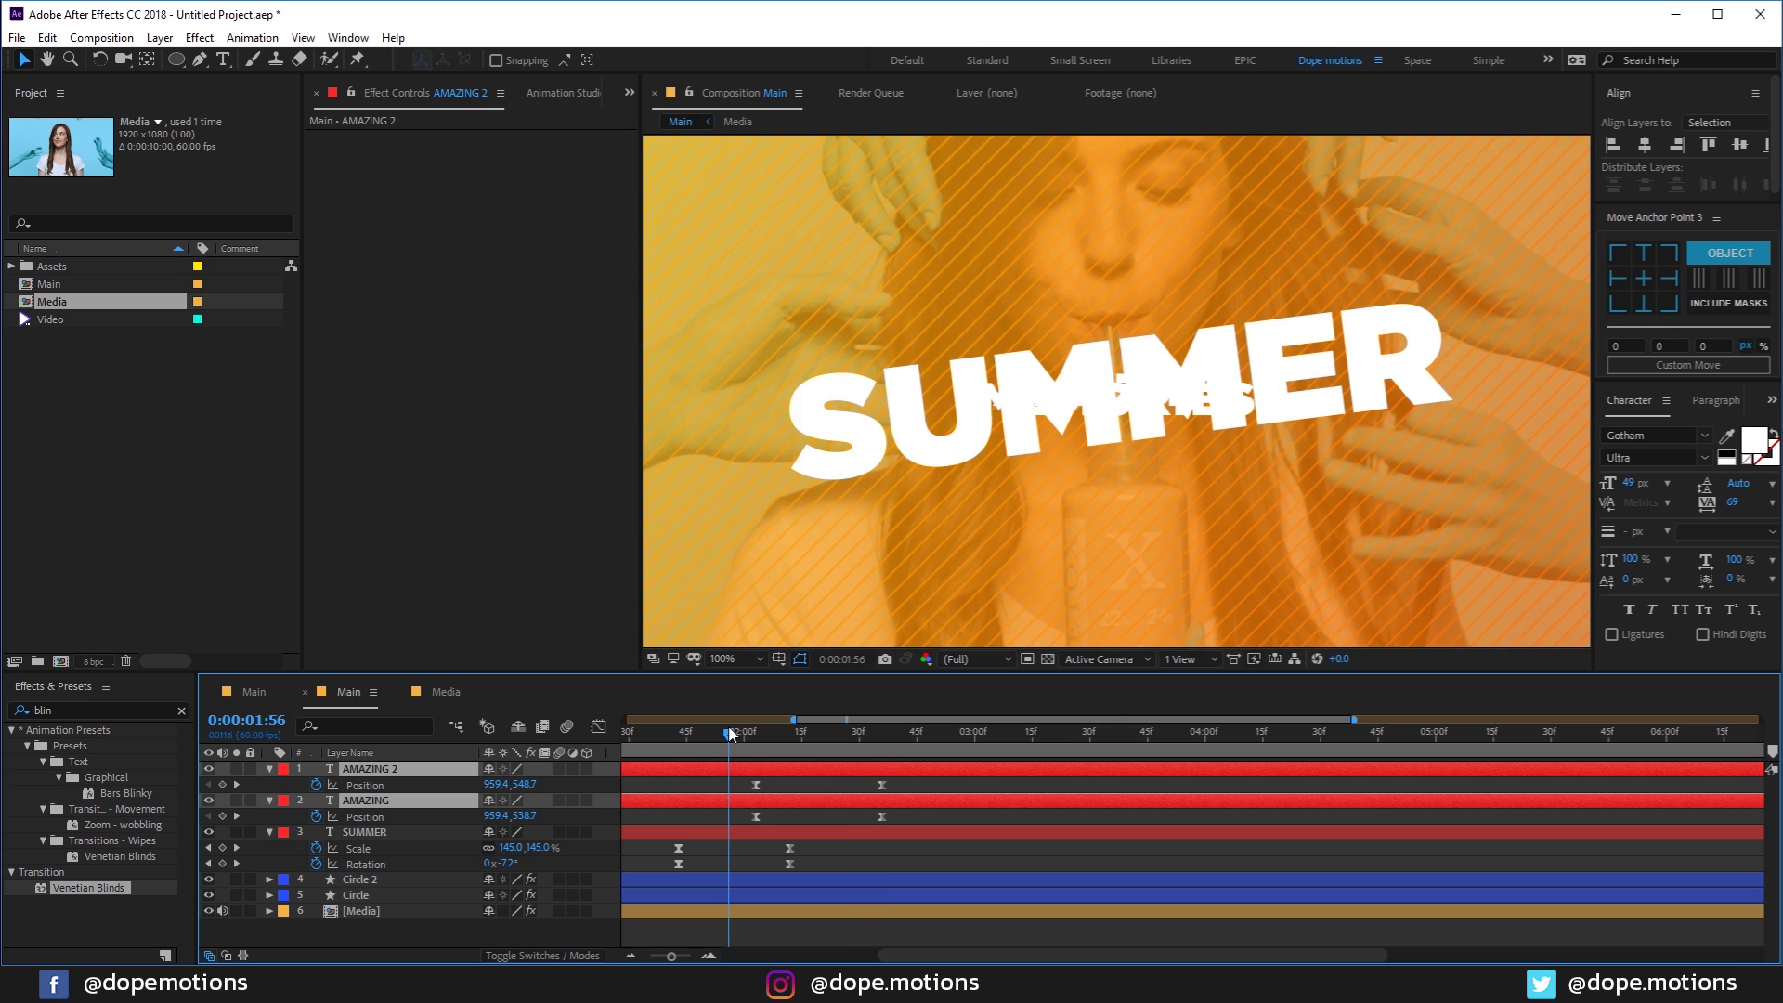
key(space)
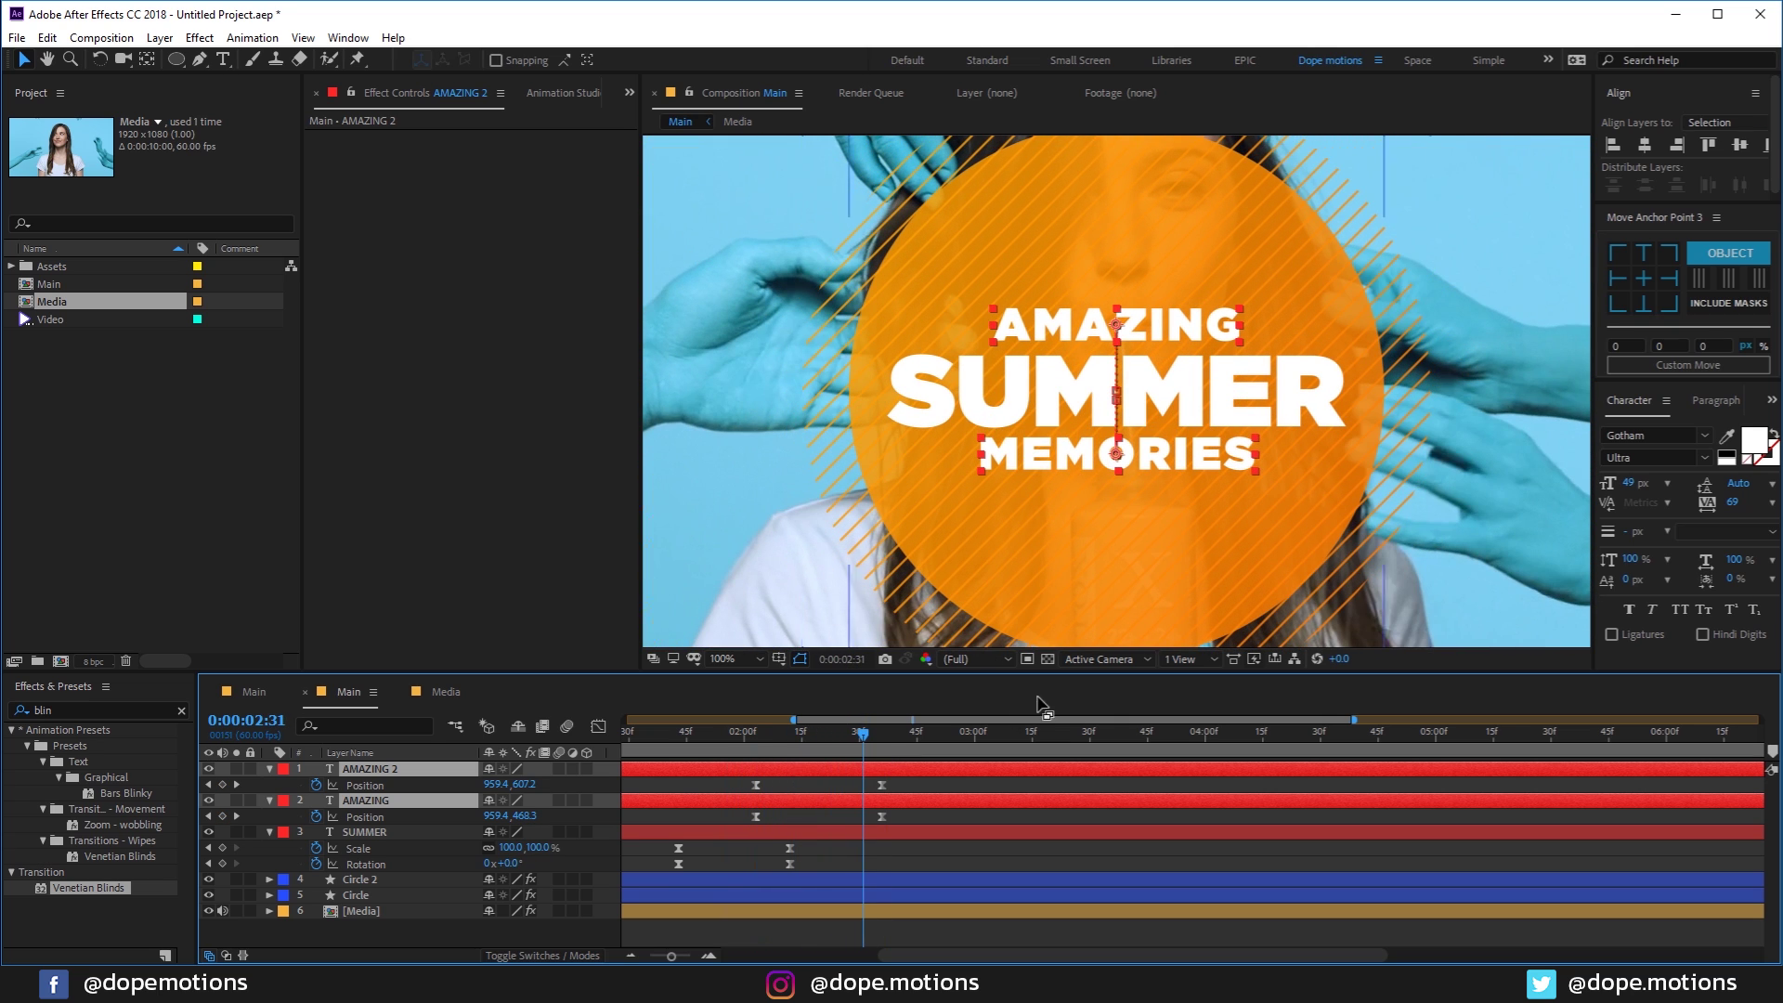
Step: At 0:00:02:12, with no layer selected, draw a white rectangle shape covering the SUMMER word
click(797, 847)
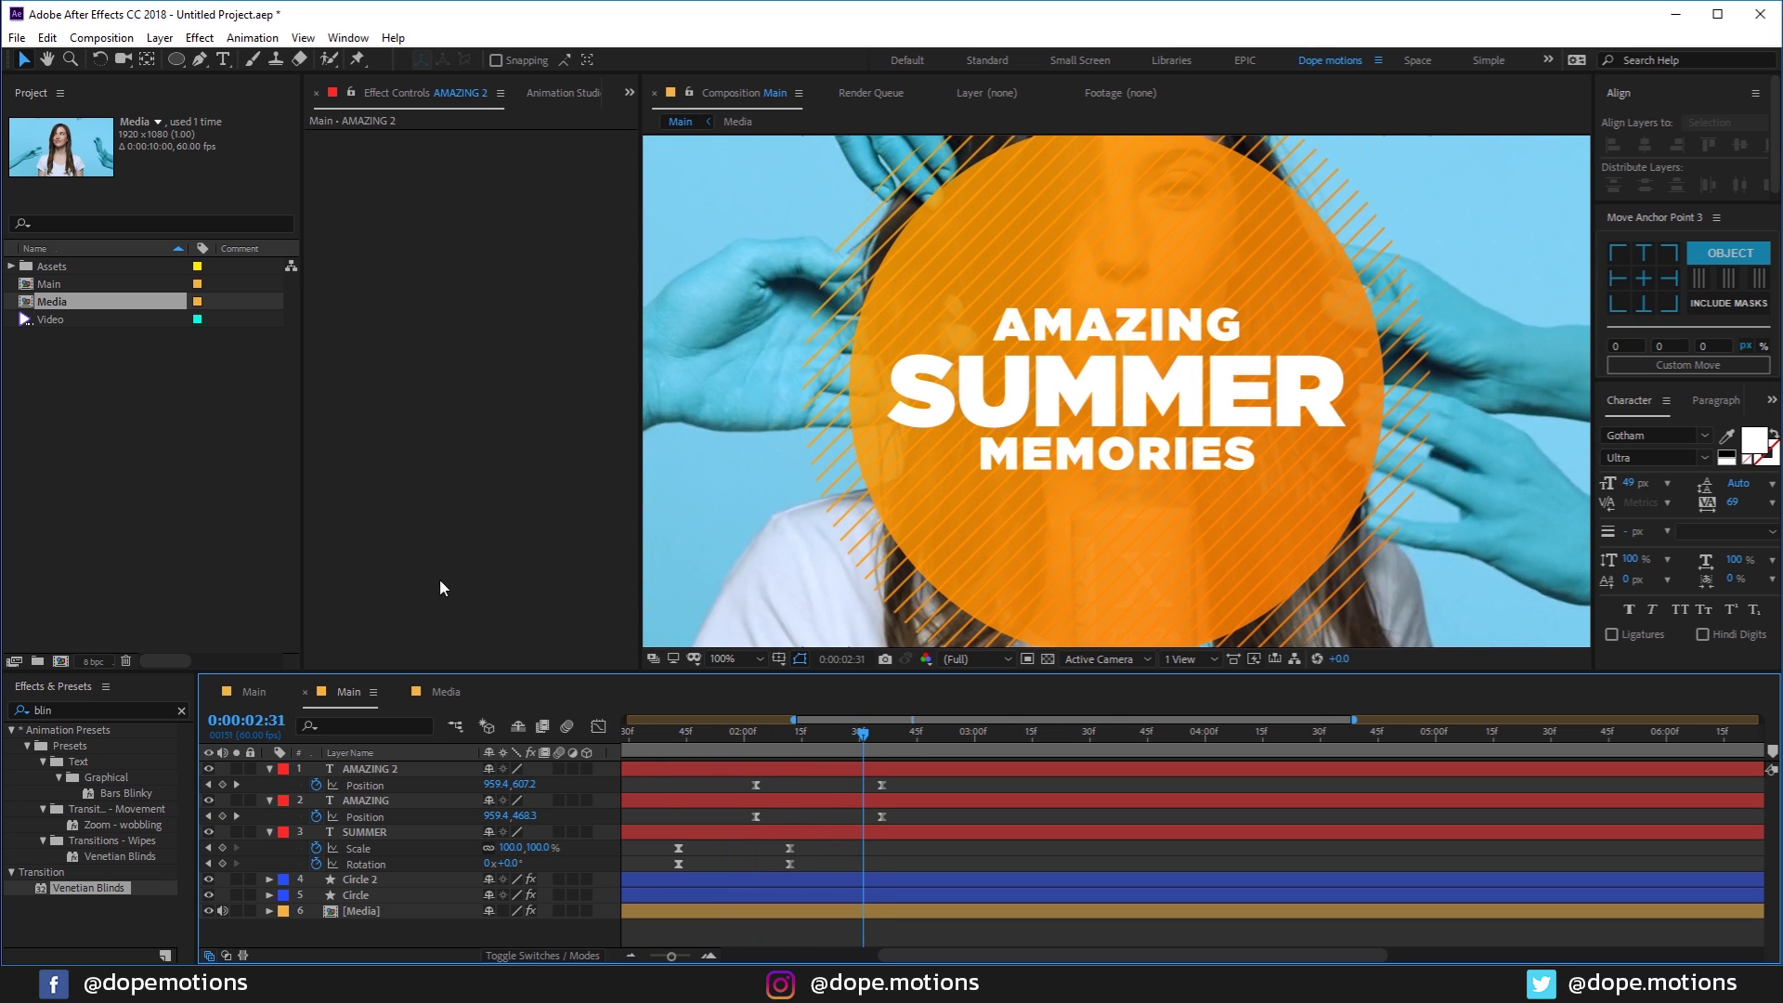
drag(820, 748, 792, 757)
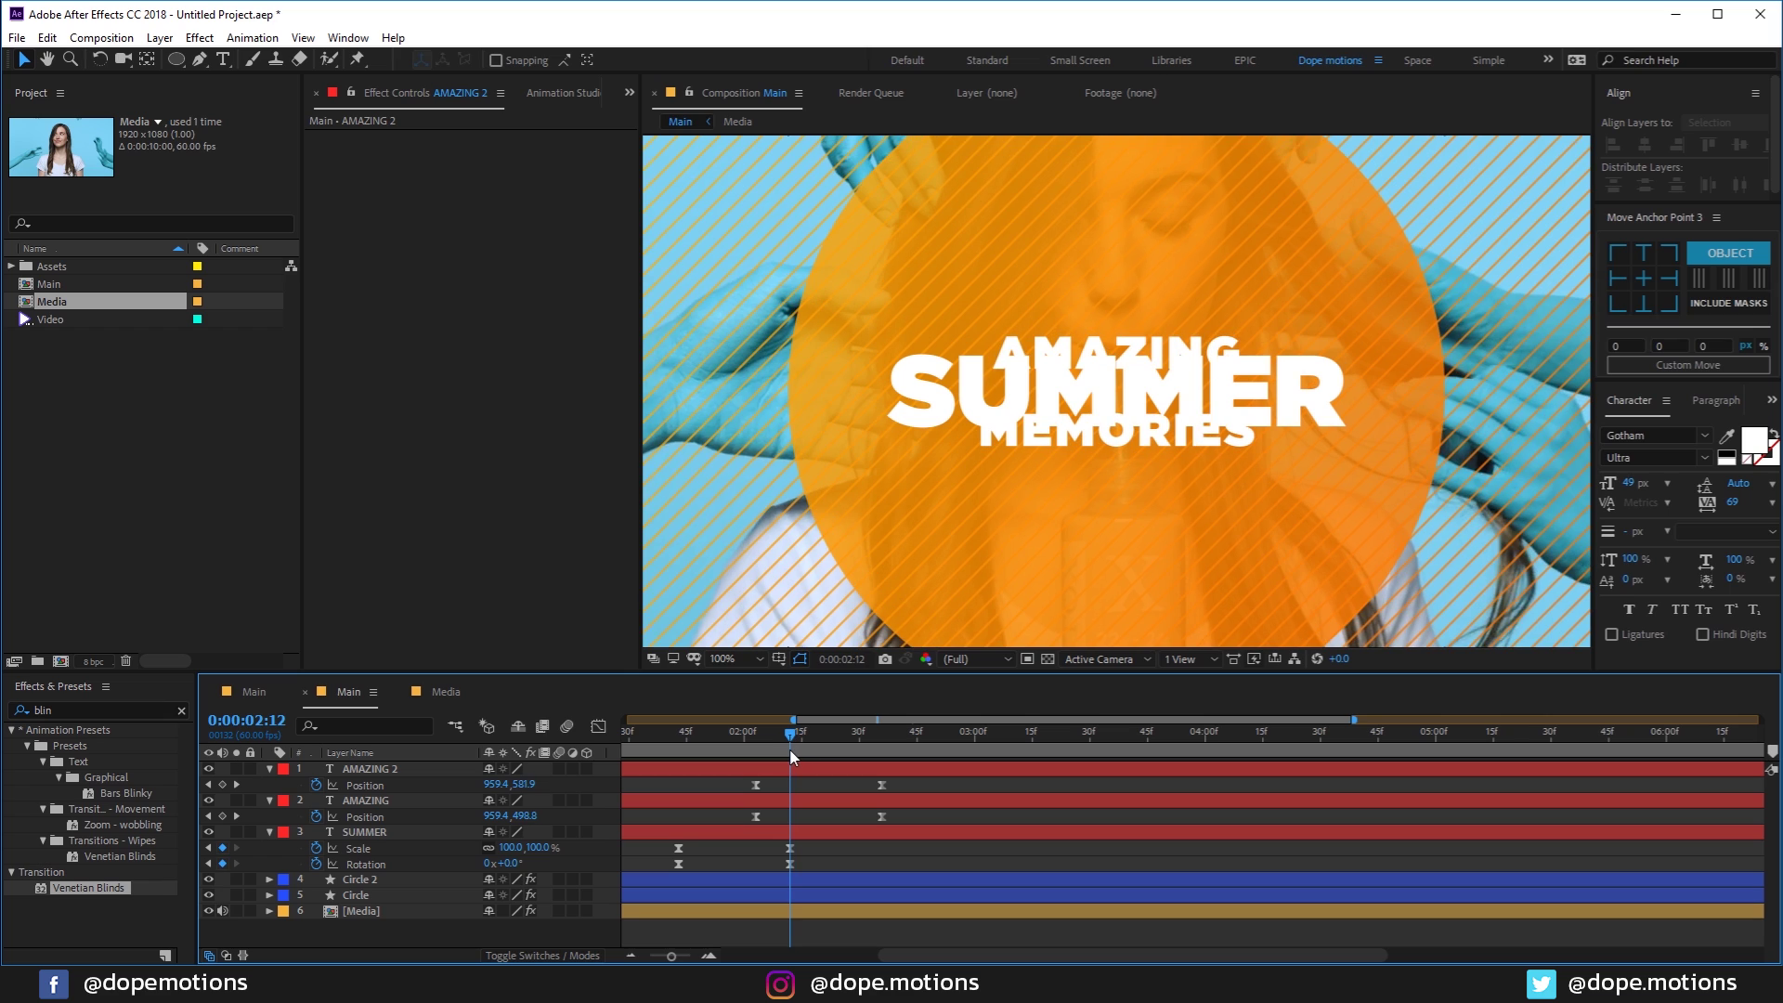
drag(173, 63, 274, 73)
key(period)
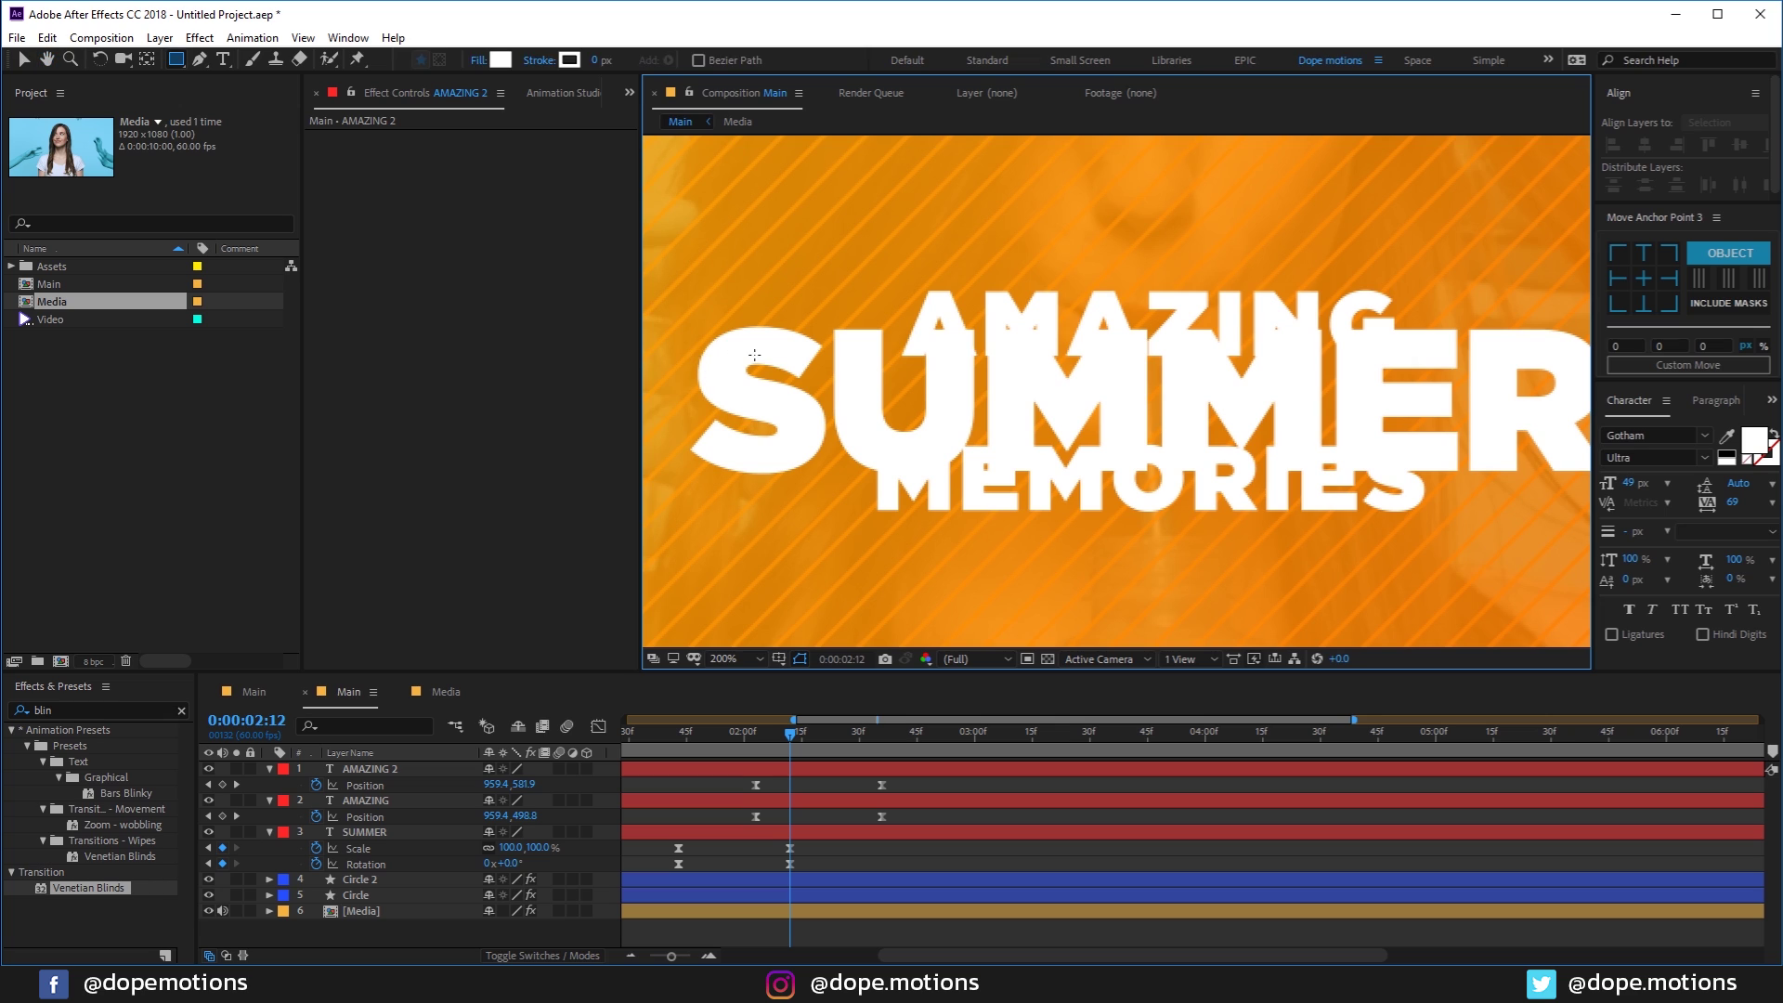
key(comma)
mouse_move(881, 366)
mouse_down()
mouse_move(929, 409)
mouse_move(1364, 432)
mouse_up()
click(23, 60)
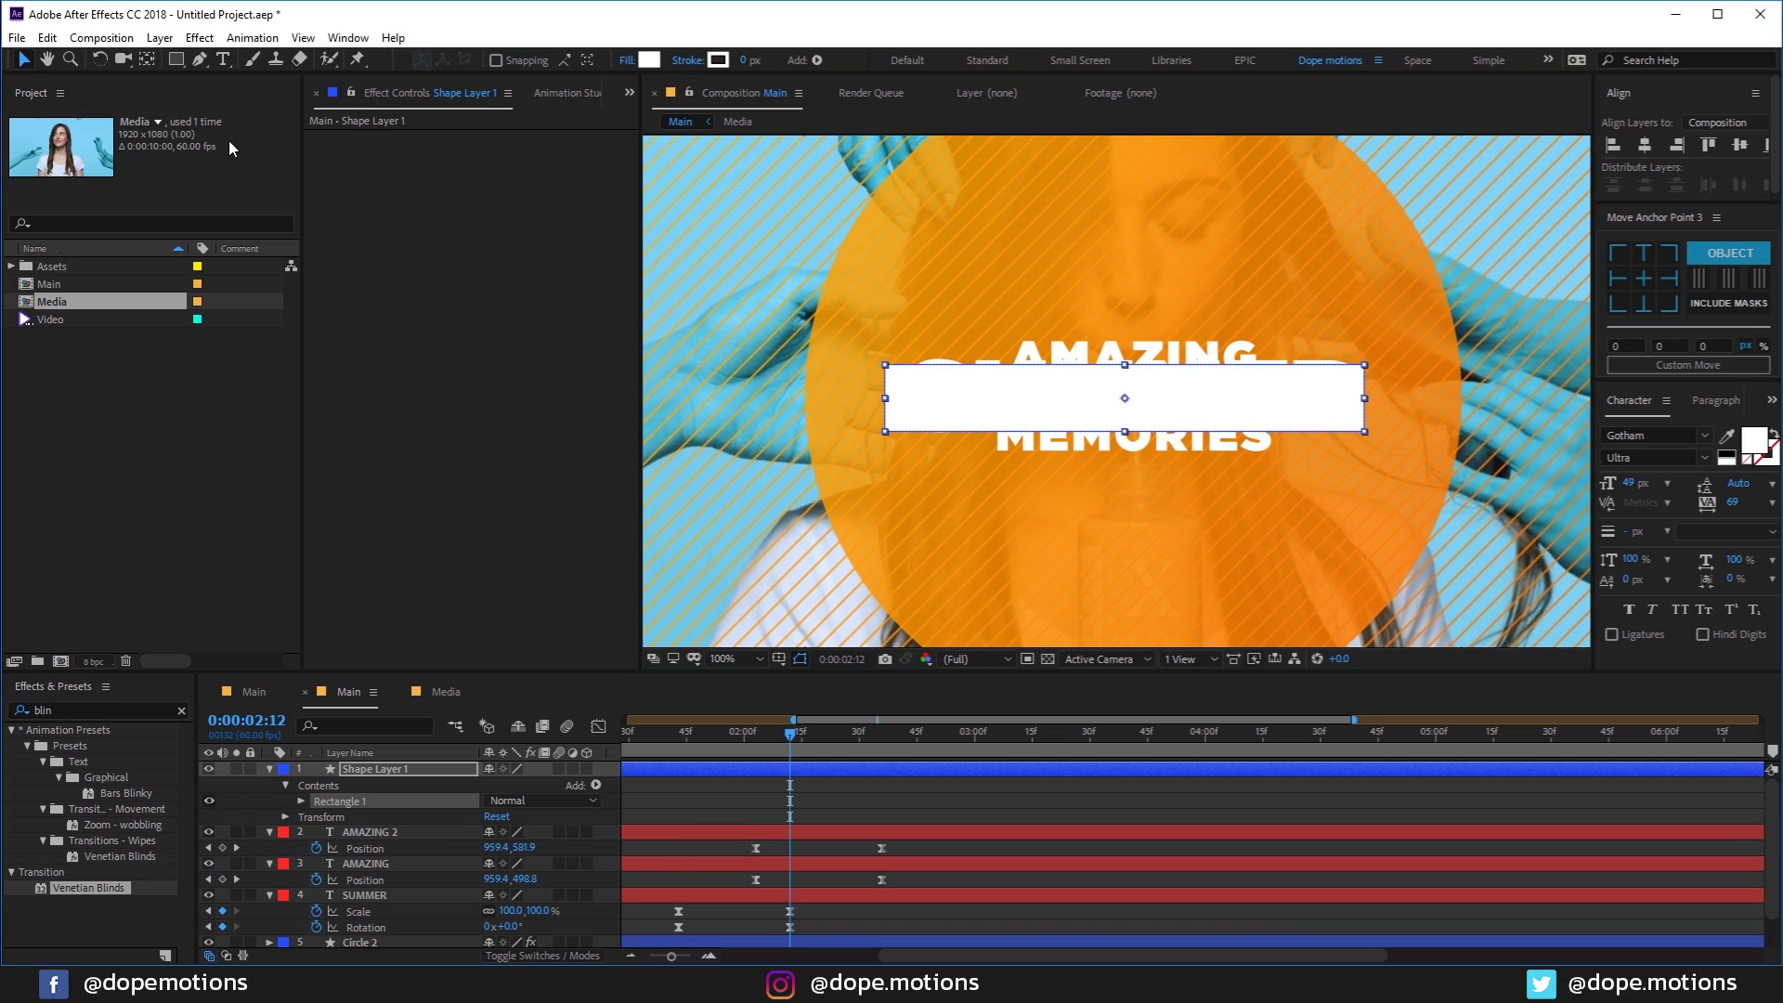
Step: Center the rectangle horizontally and vertically in the composition, make it slightly taller, and rename its layer M
click(1647, 283)
click(1644, 146)
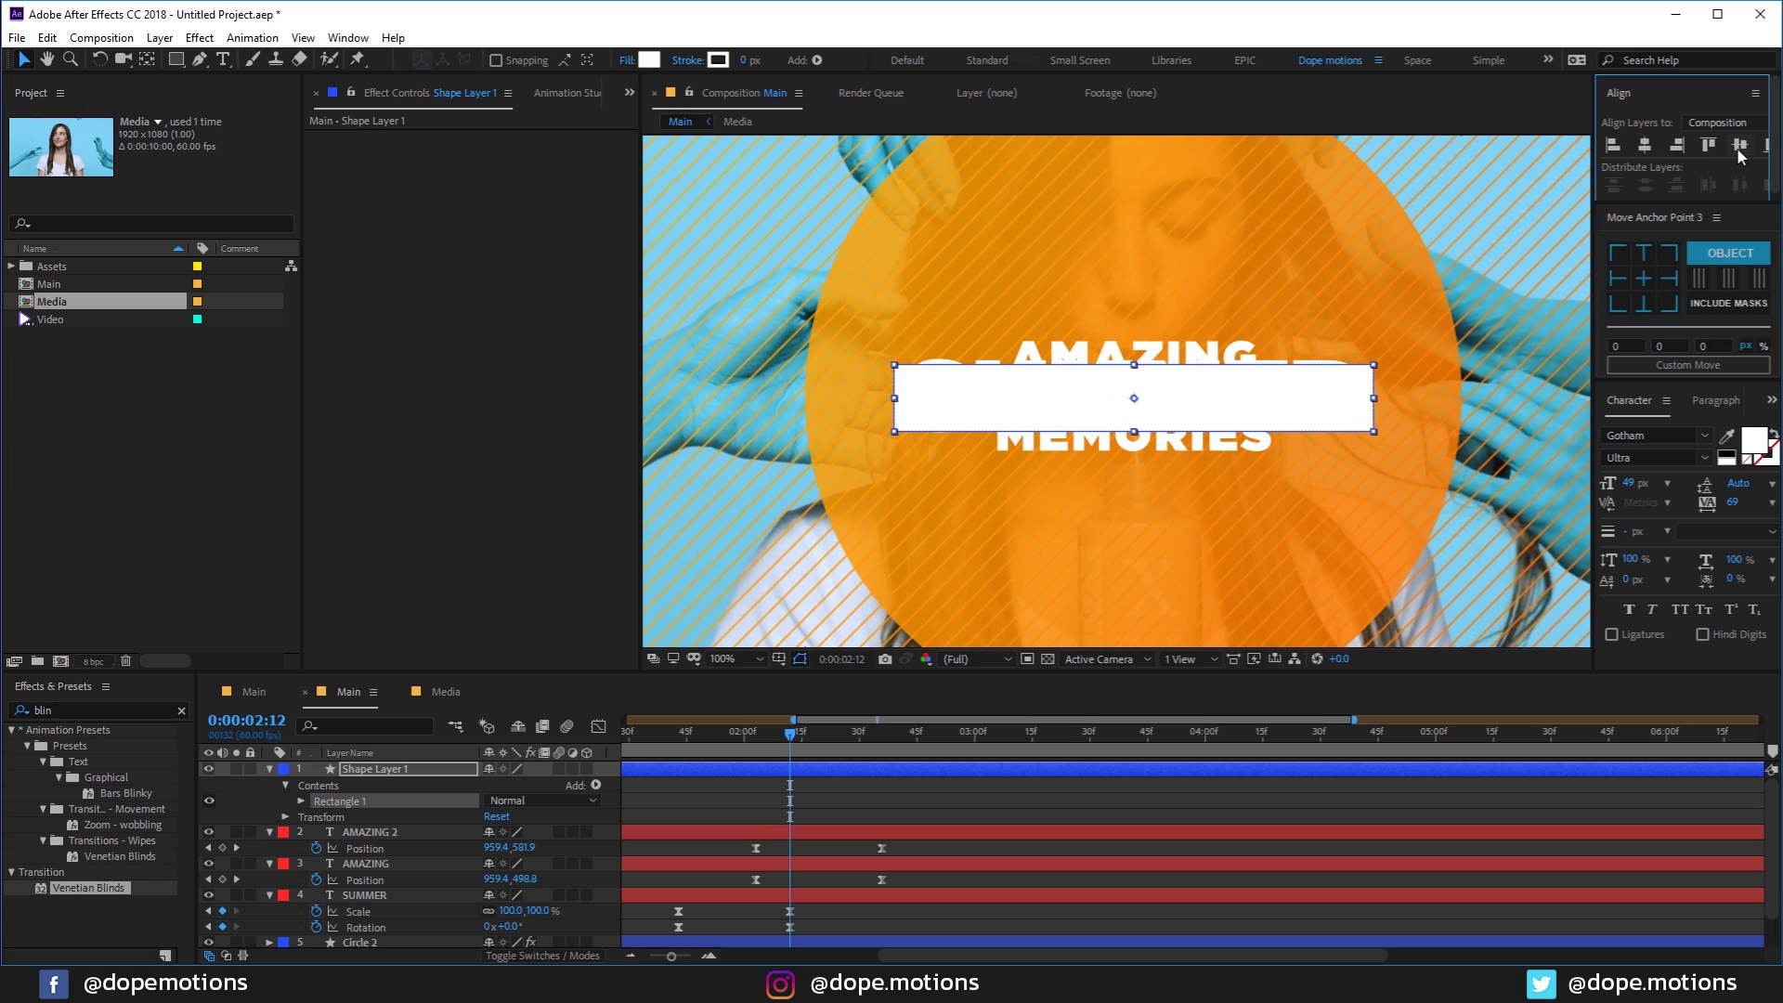
click(1740, 145)
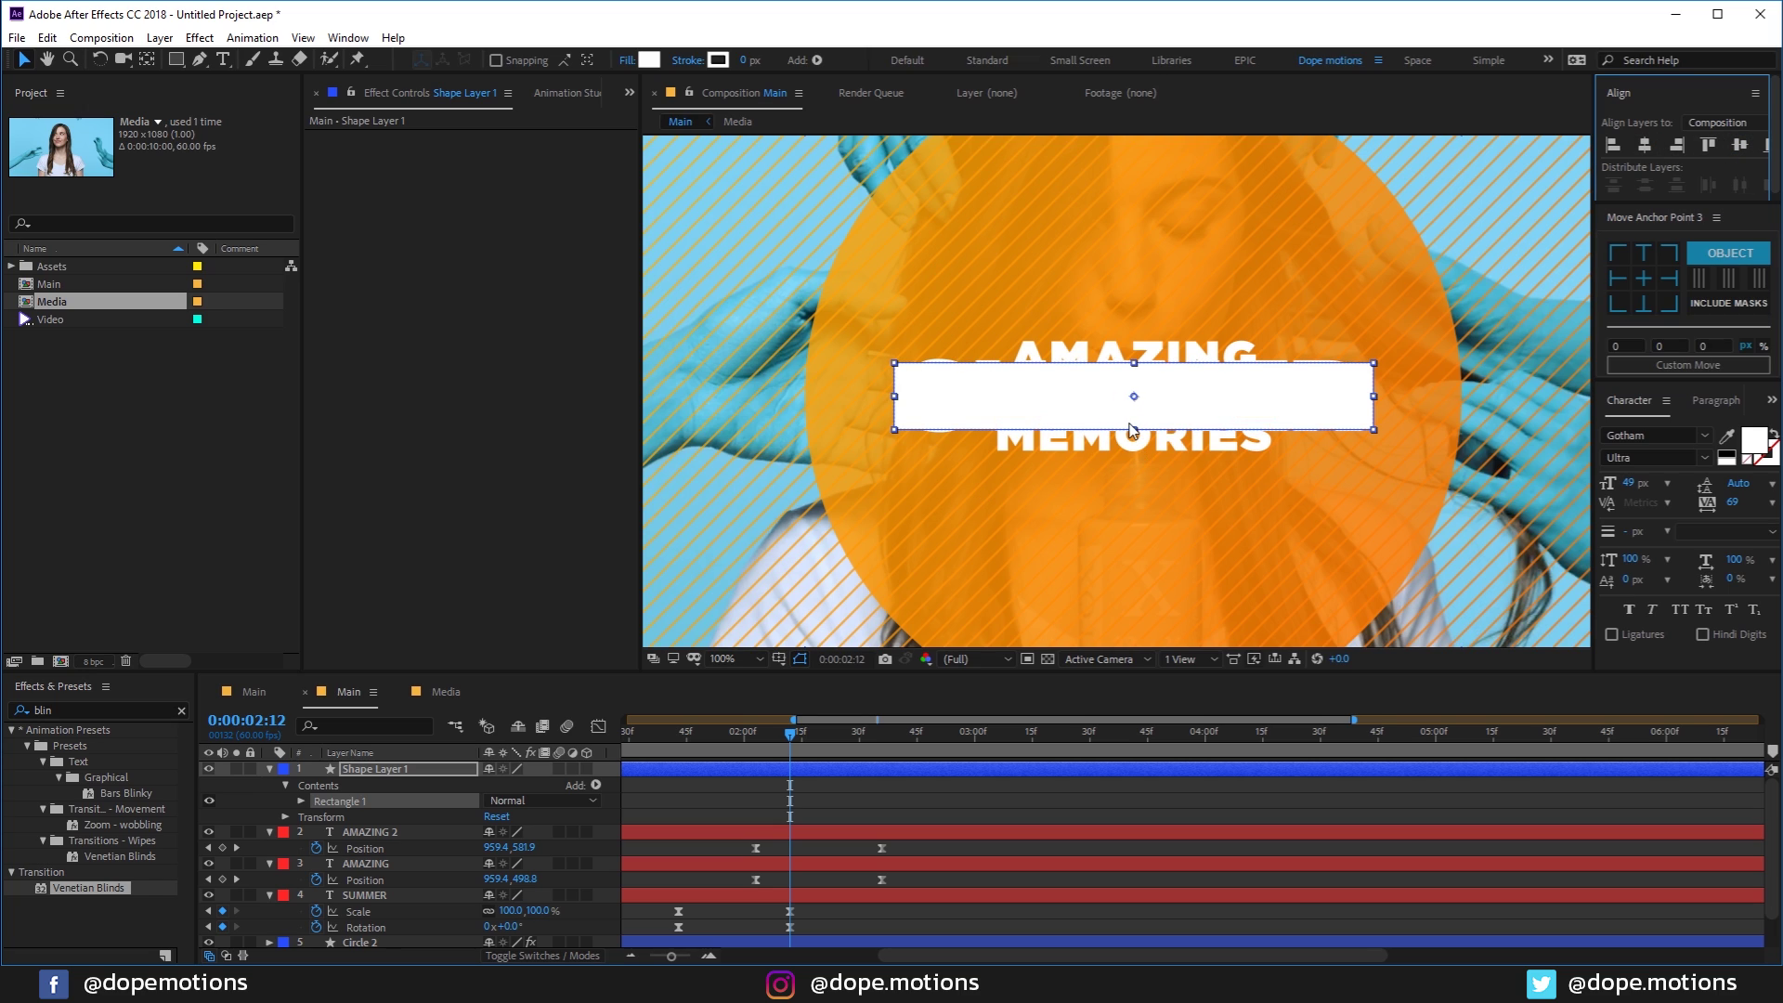
click(368, 770)
text(M)
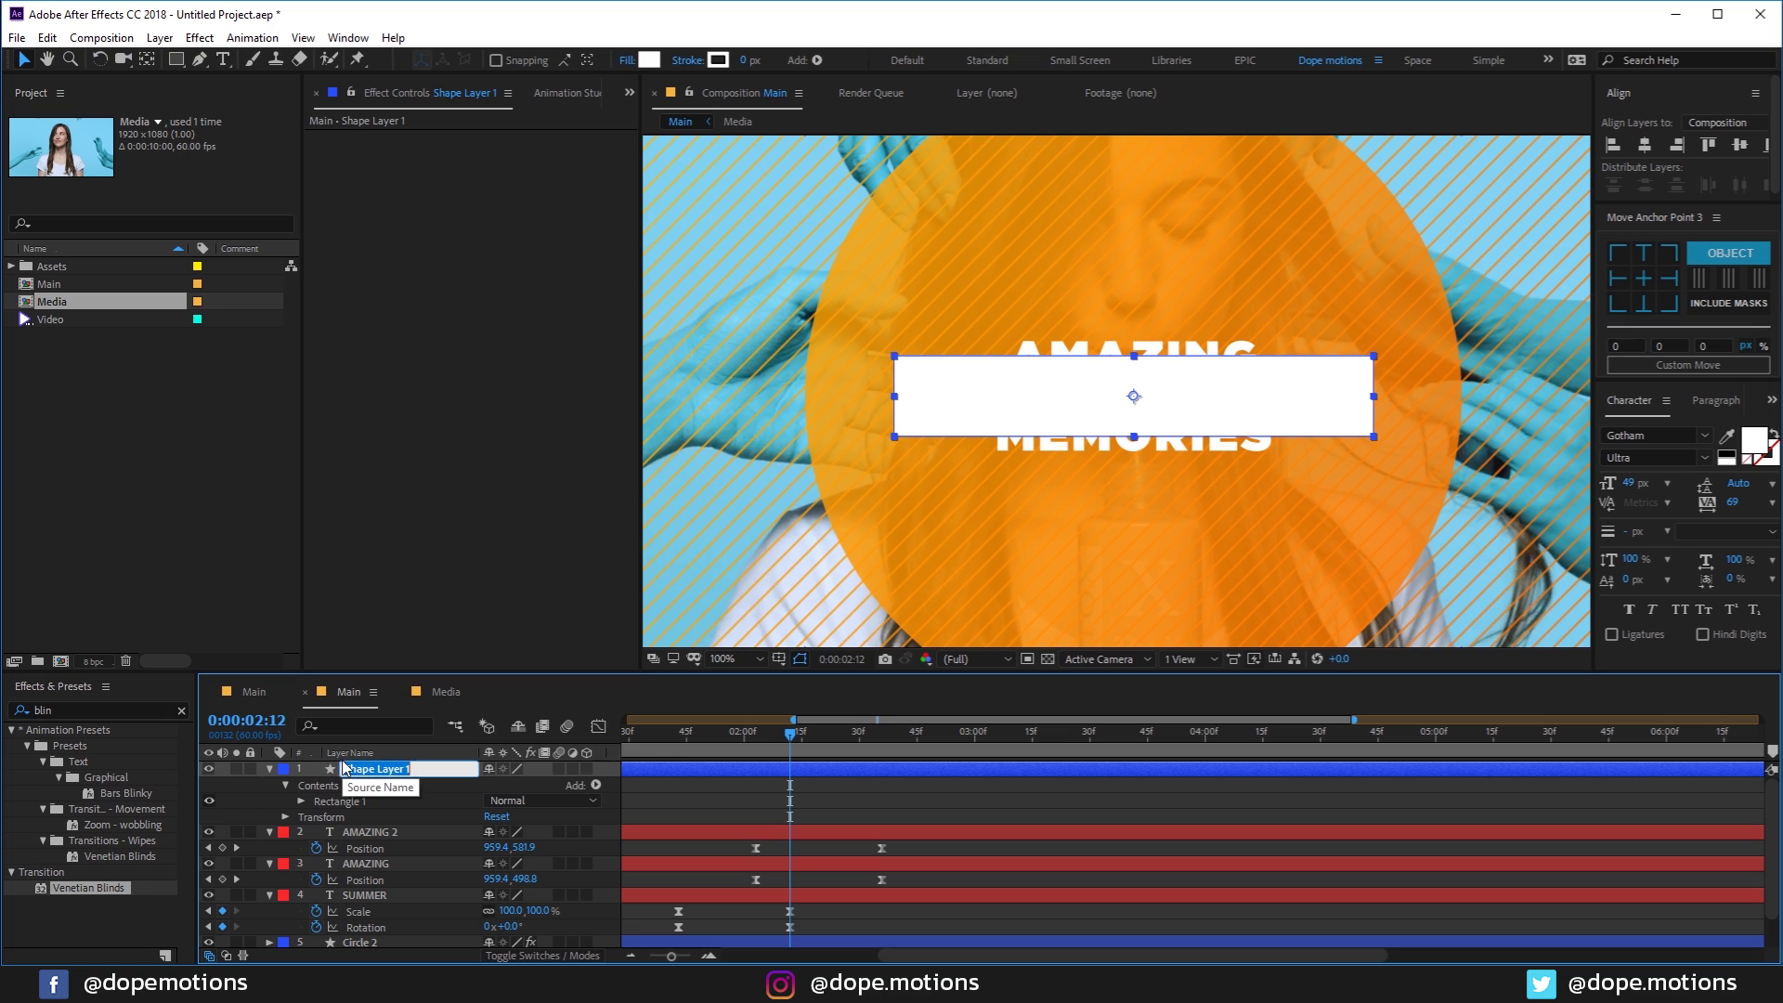
key(Return)
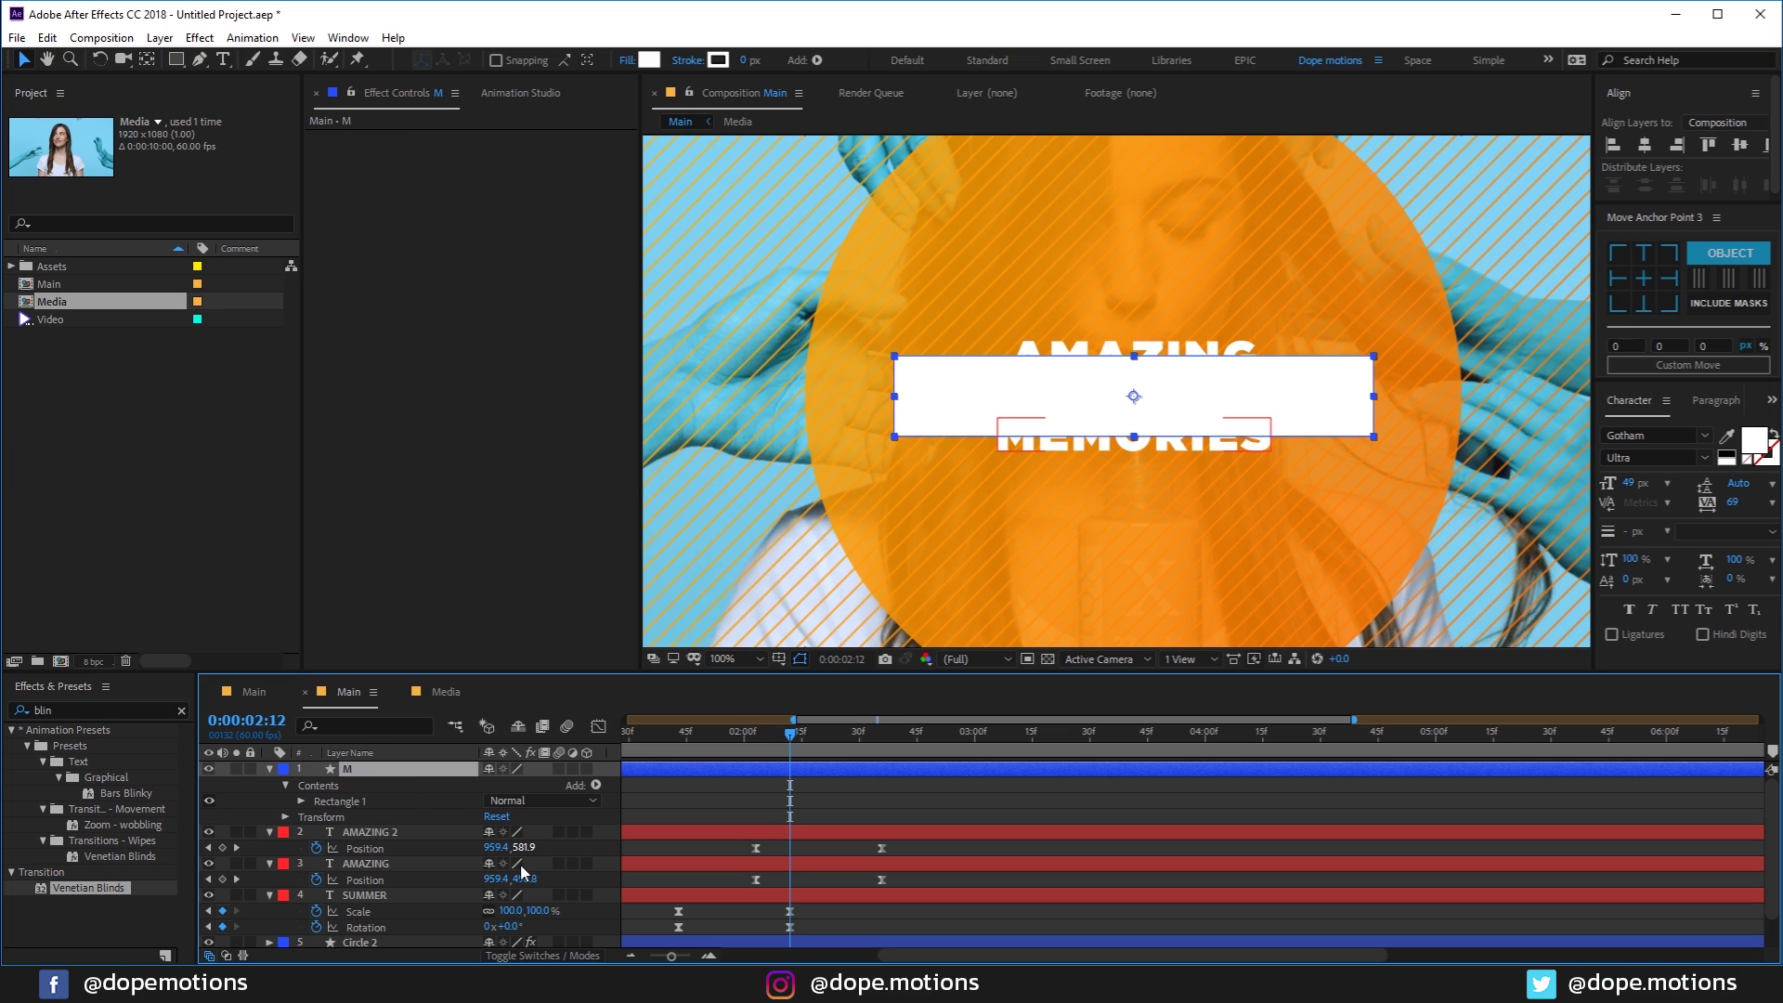
Step: Set the track matte of the AMAZING 2 layer to Alpha Inverted Matte "M" and check the masked MEMORIES text
click(539, 956)
click(591, 834)
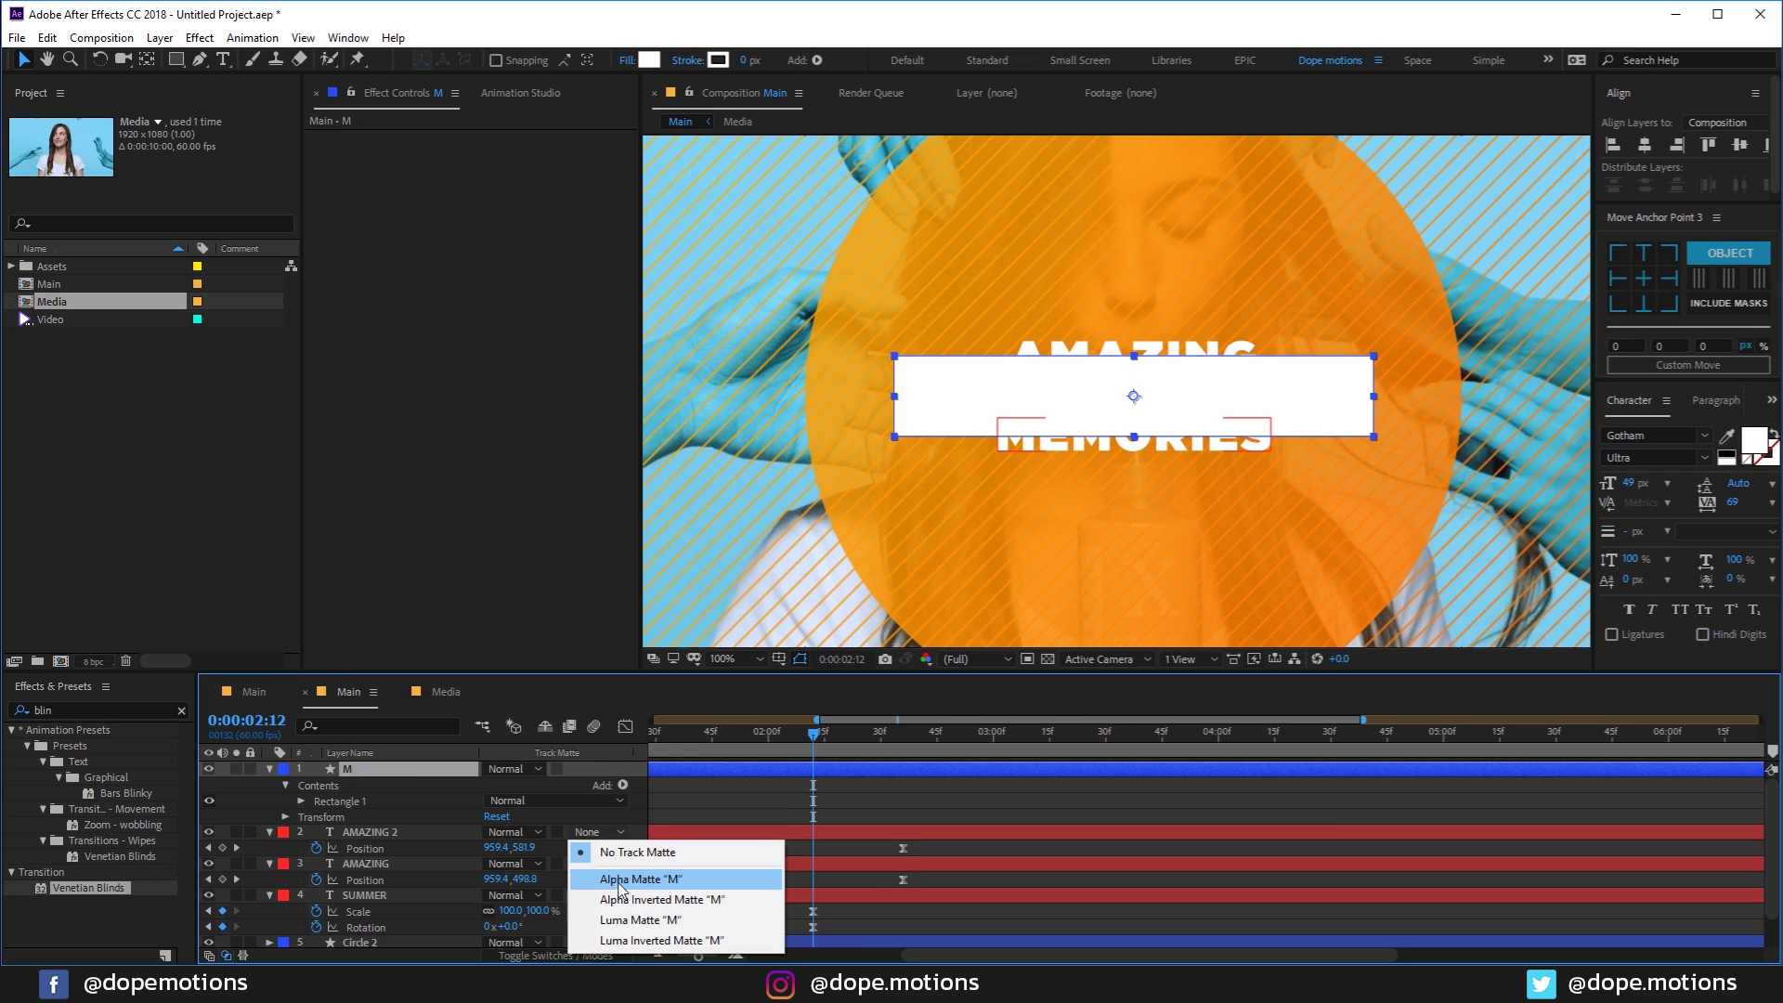
click(628, 898)
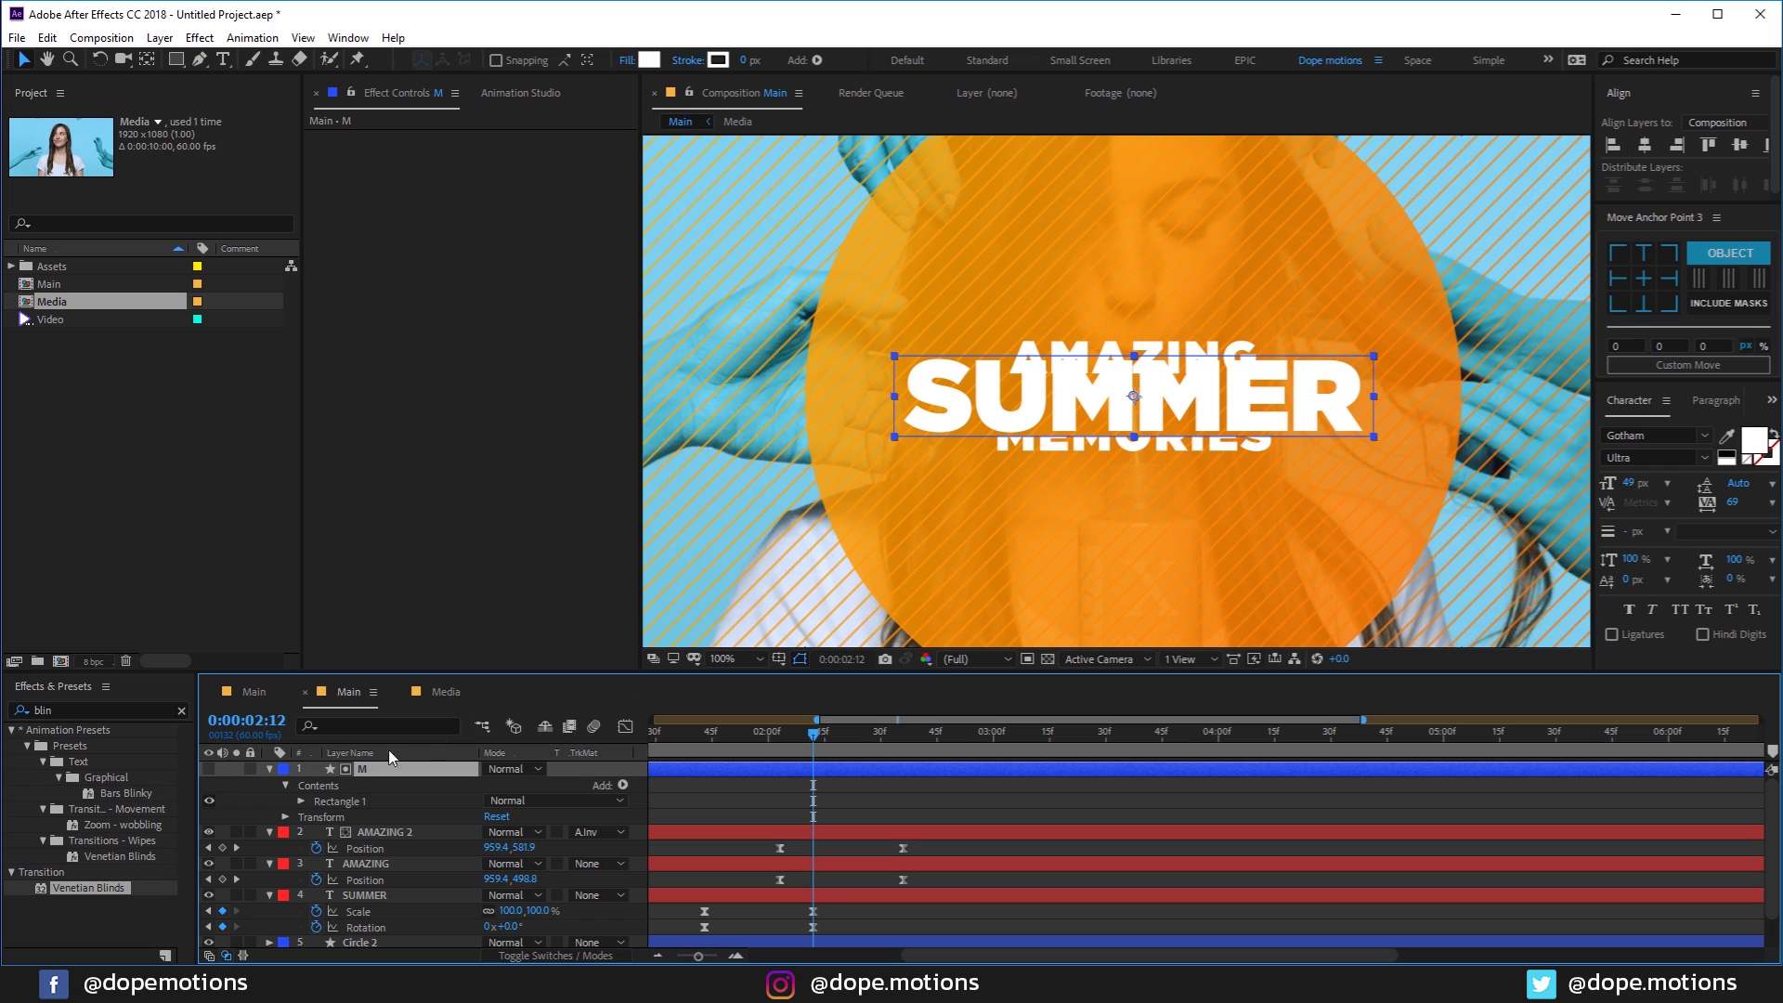
click(382, 833)
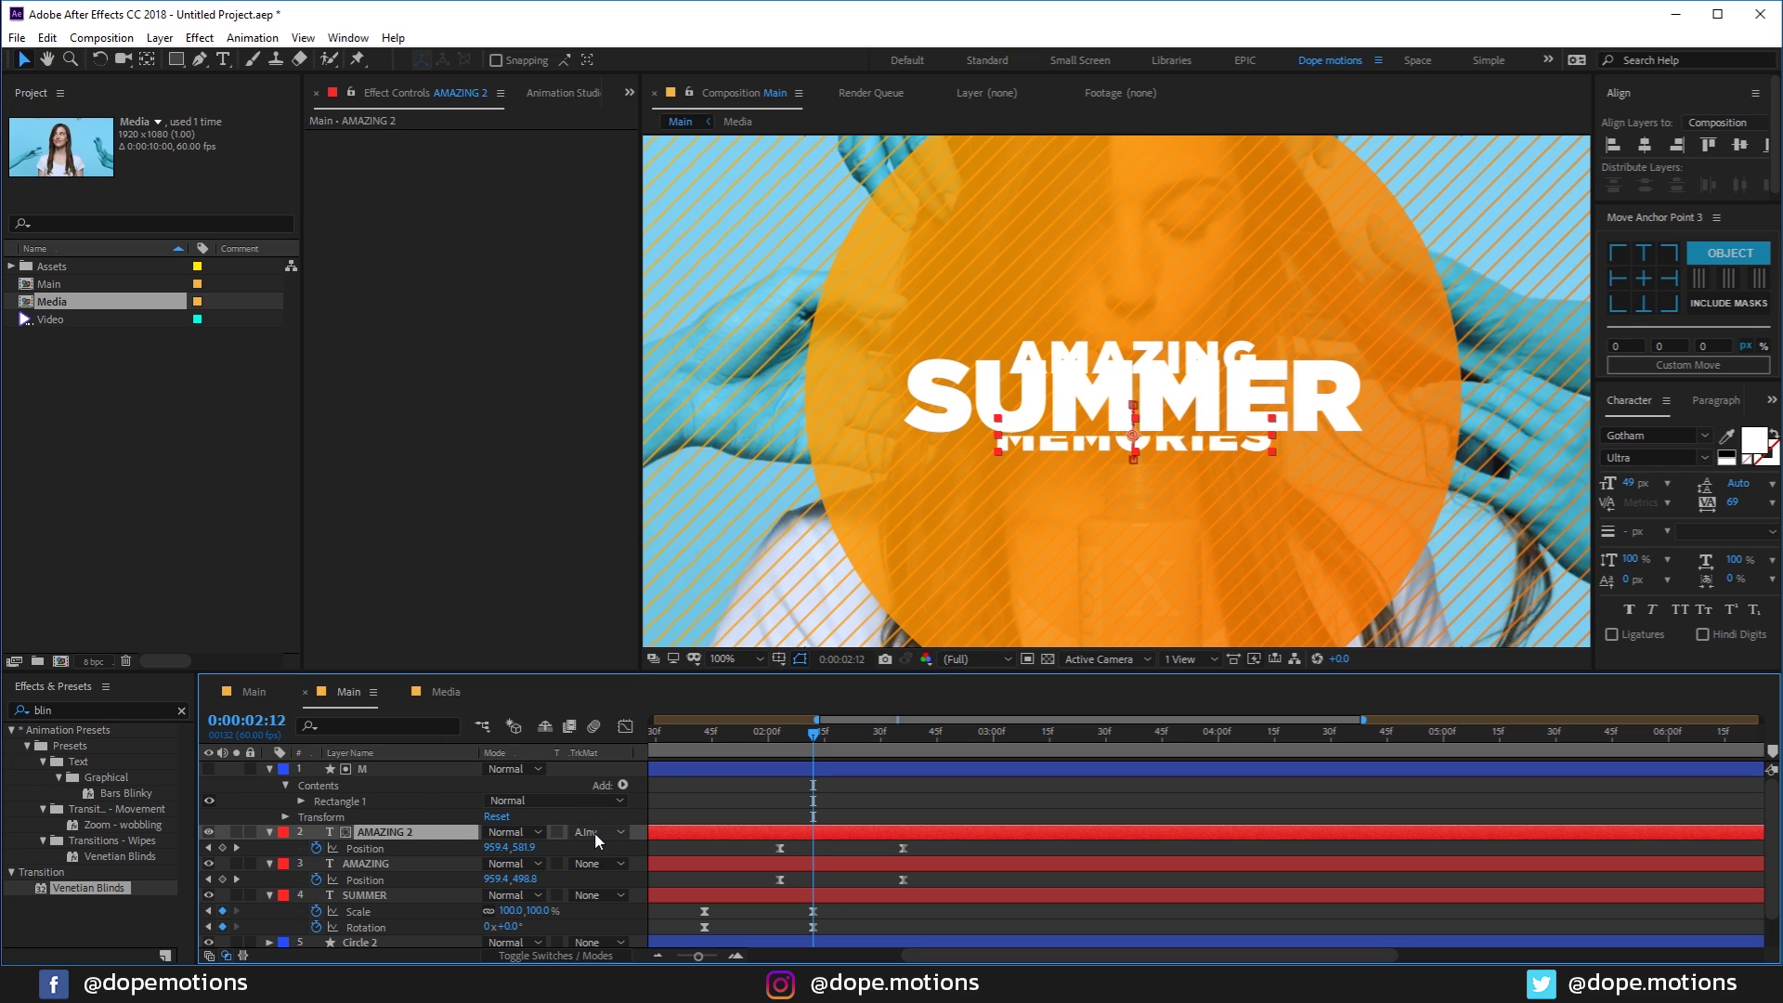
key(period)
key(comma)
Step: Duplicate the M layer, place the copy directly above AMAZING, and set AMAZING to Alpha Inverted Matte "M 2"
click(368, 768)
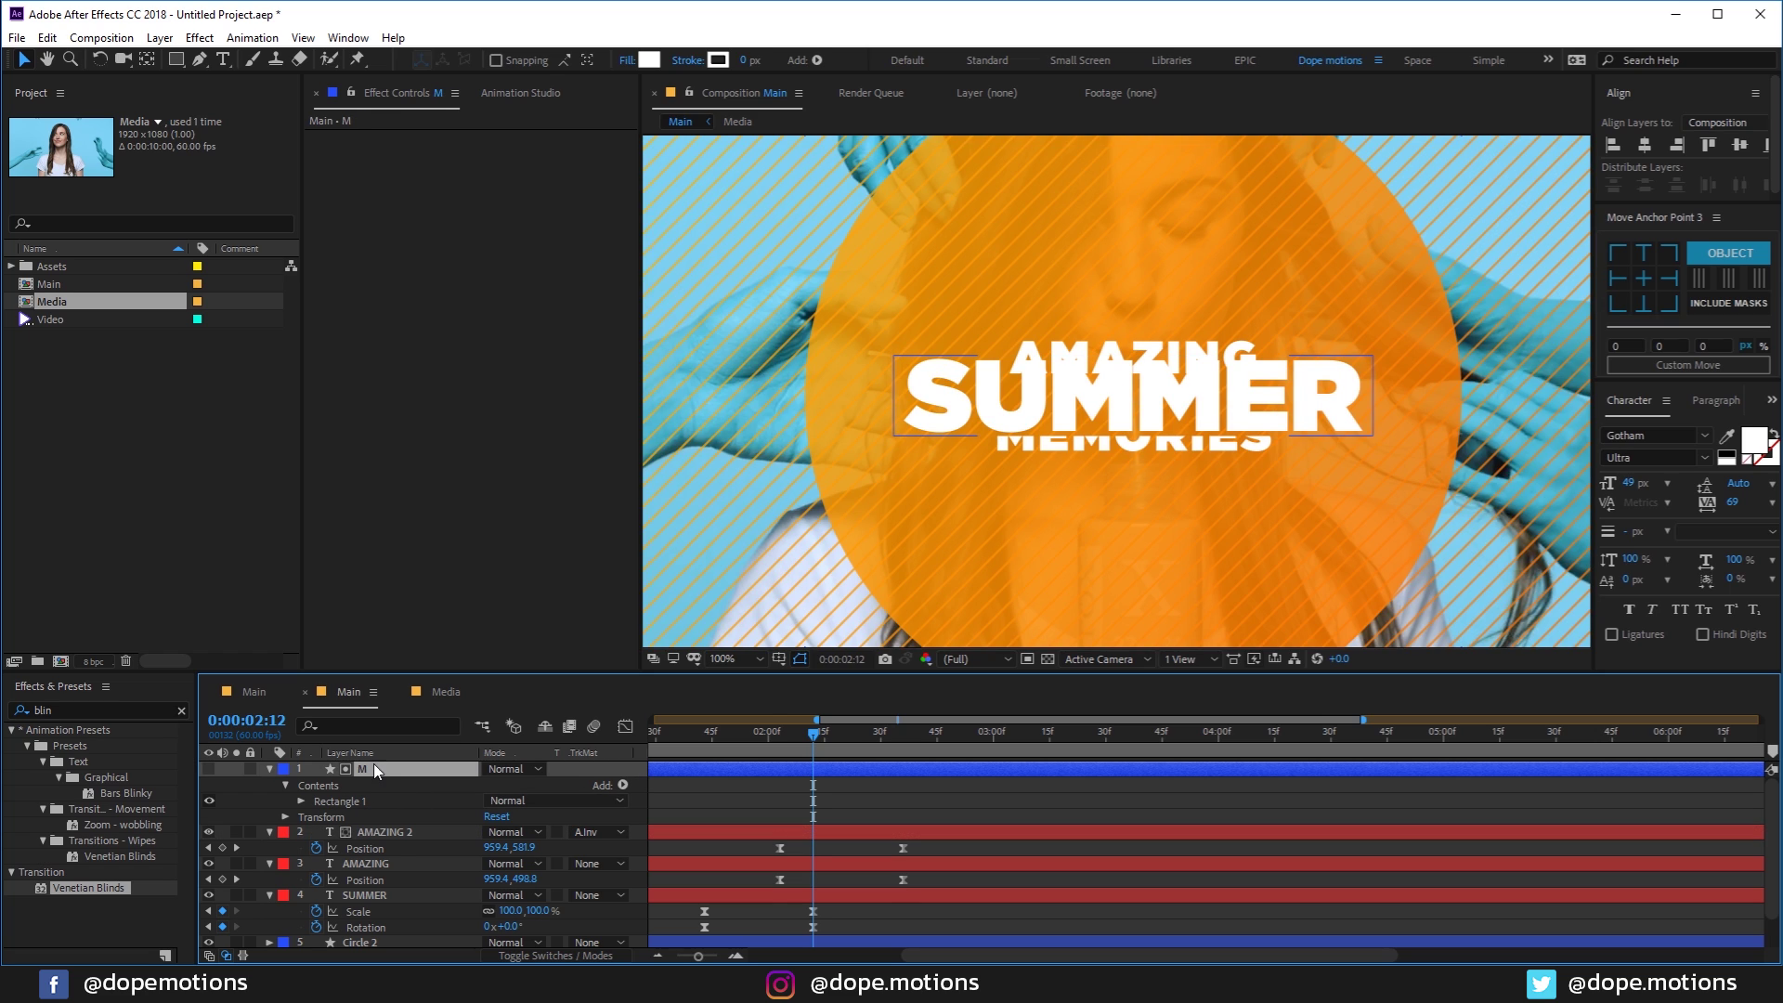
key(ctrl+d)
drag(379, 769, 383, 869)
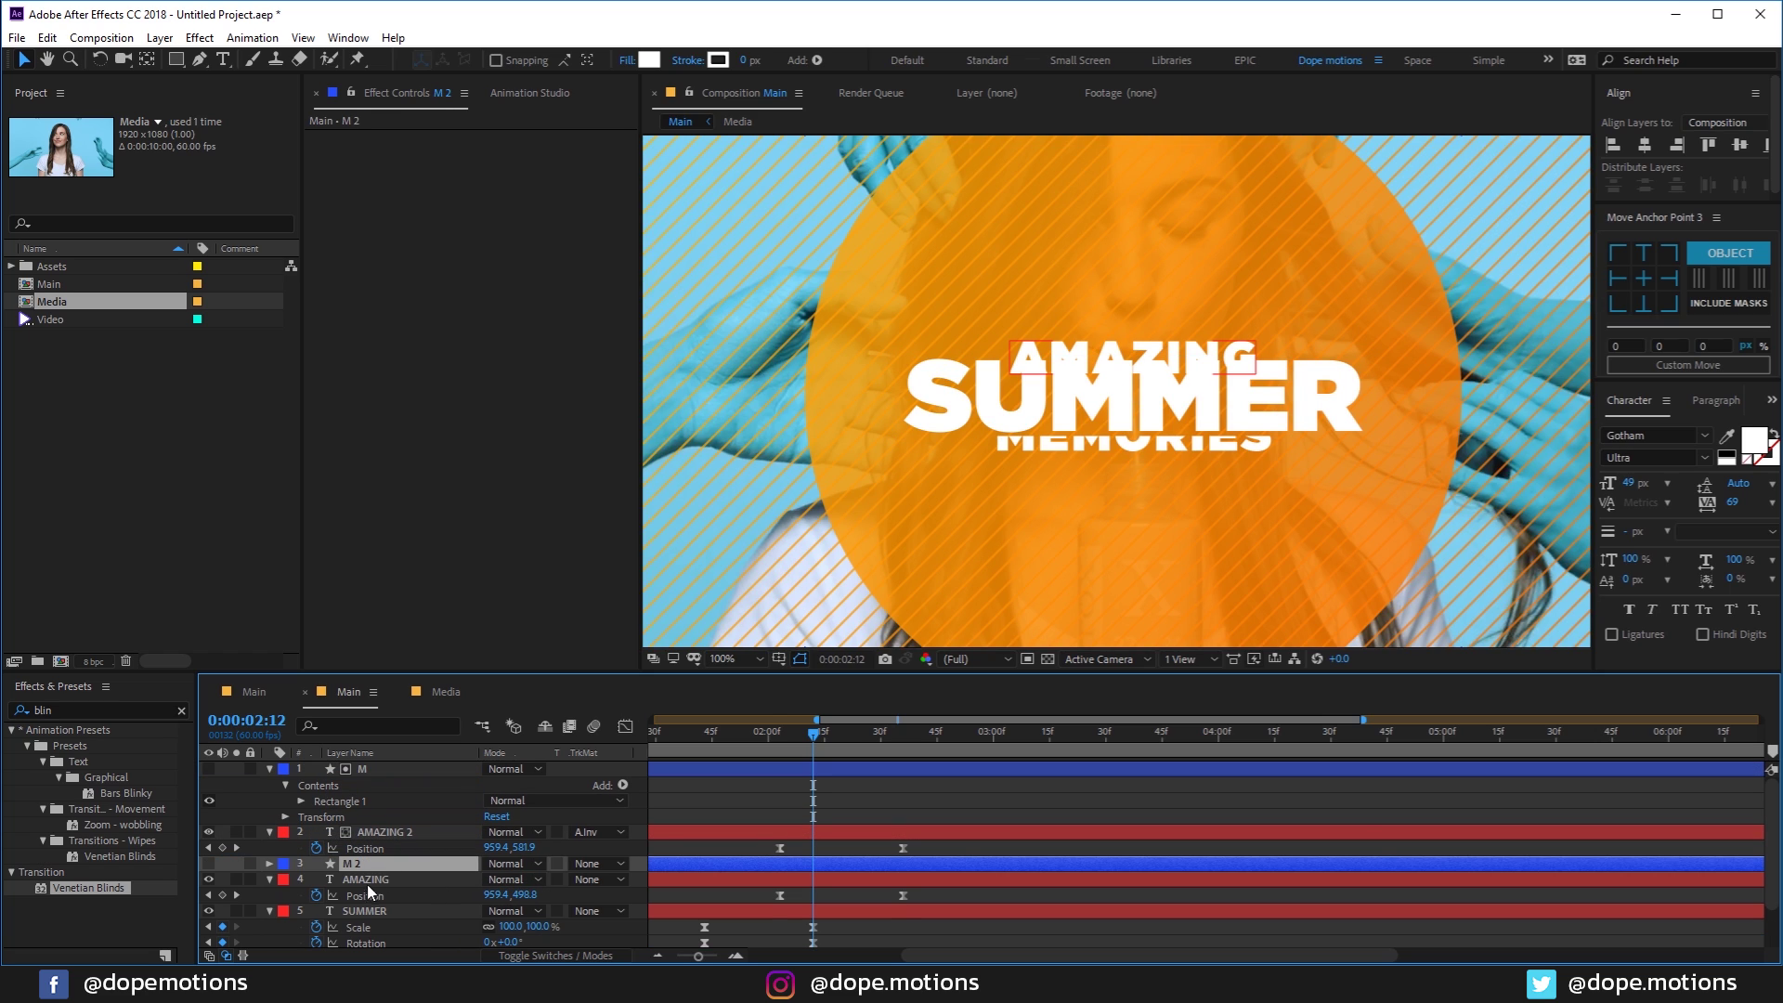
click(370, 881)
click(590, 881)
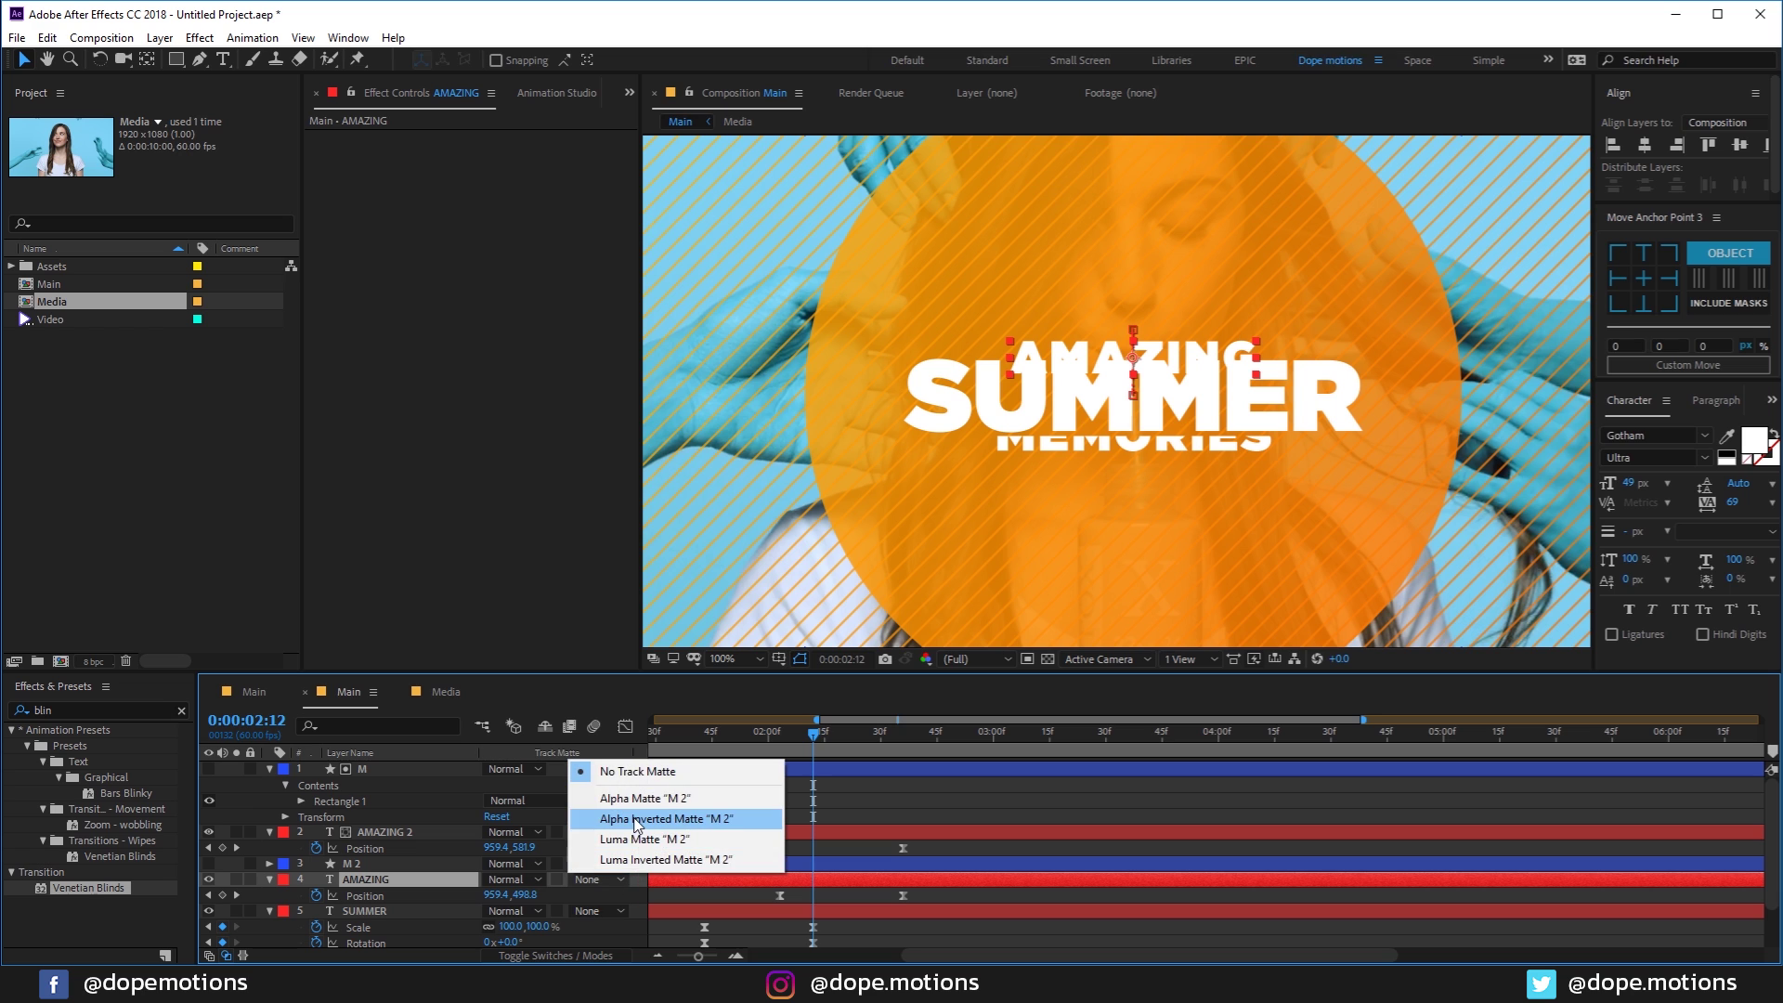
click(641, 817)
Step: At 0:00:02:14, reduce the height of the M and M 2 rectangles so they match the SUMMER letters' height
mouse_move(817, 736)
mouse_down()
mouse_move(868, 736)
mouse_move(784, 744)
mouse_move(825, 751)
mouse_up()
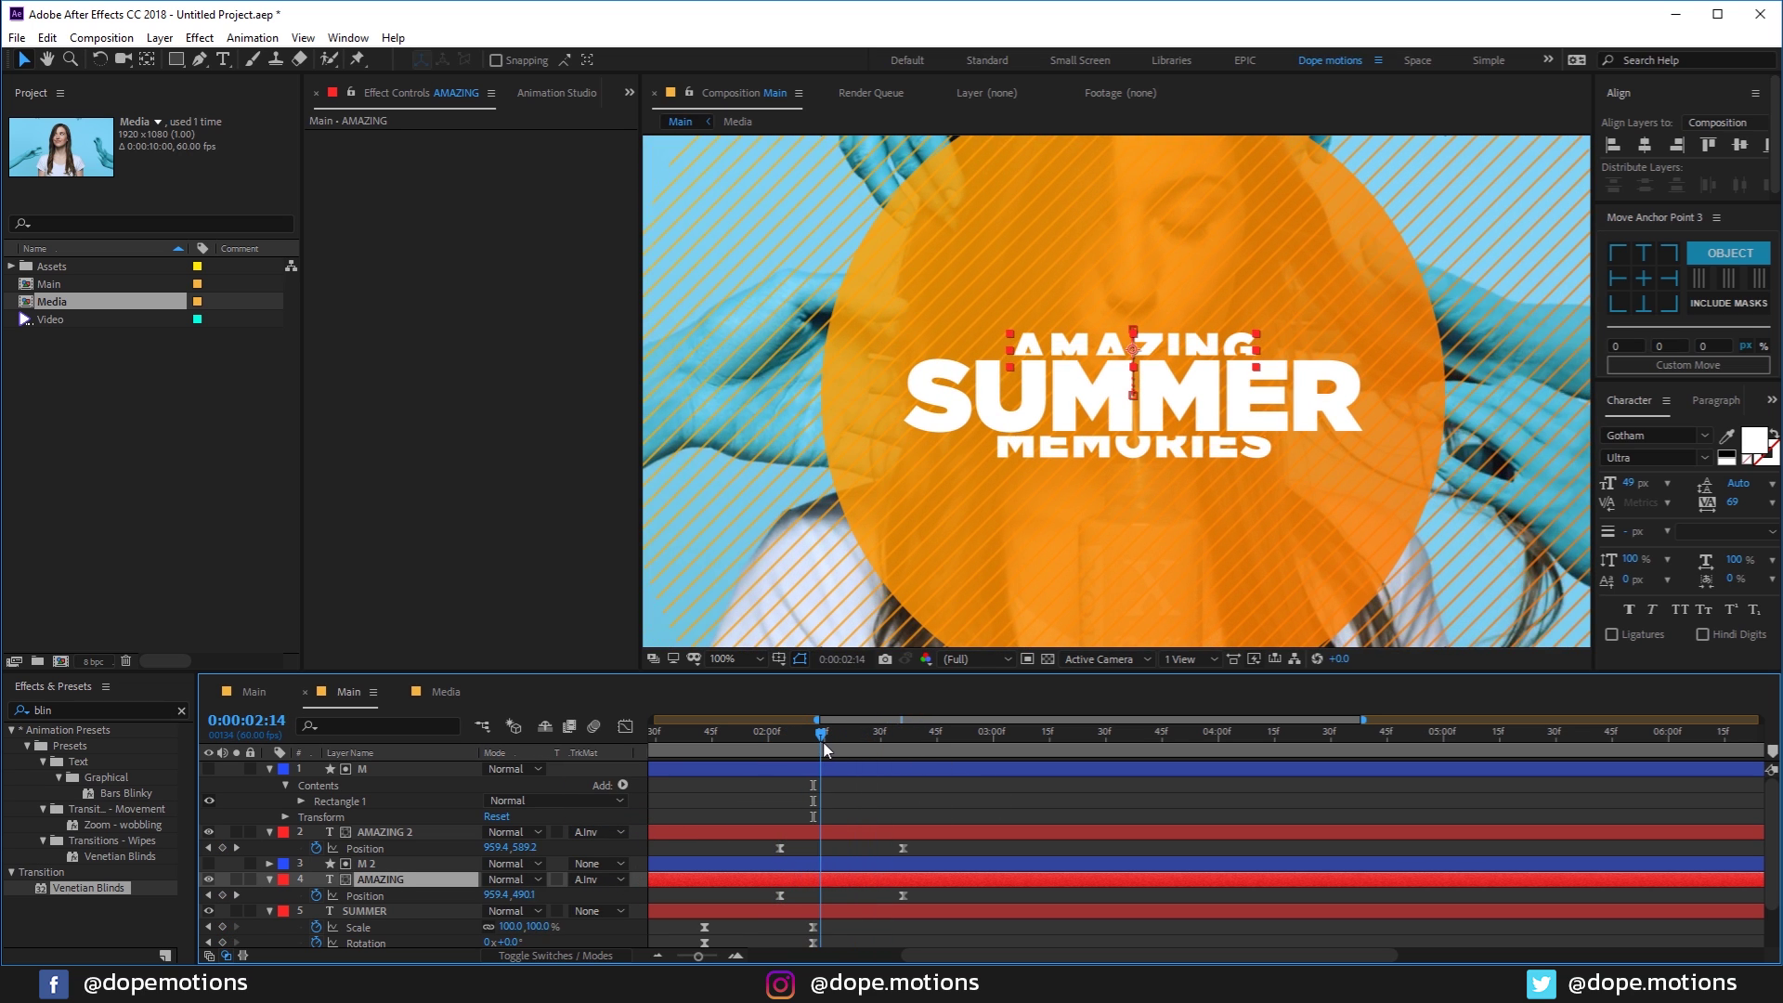
click(810, 769)
ctrl+click(806, 862)
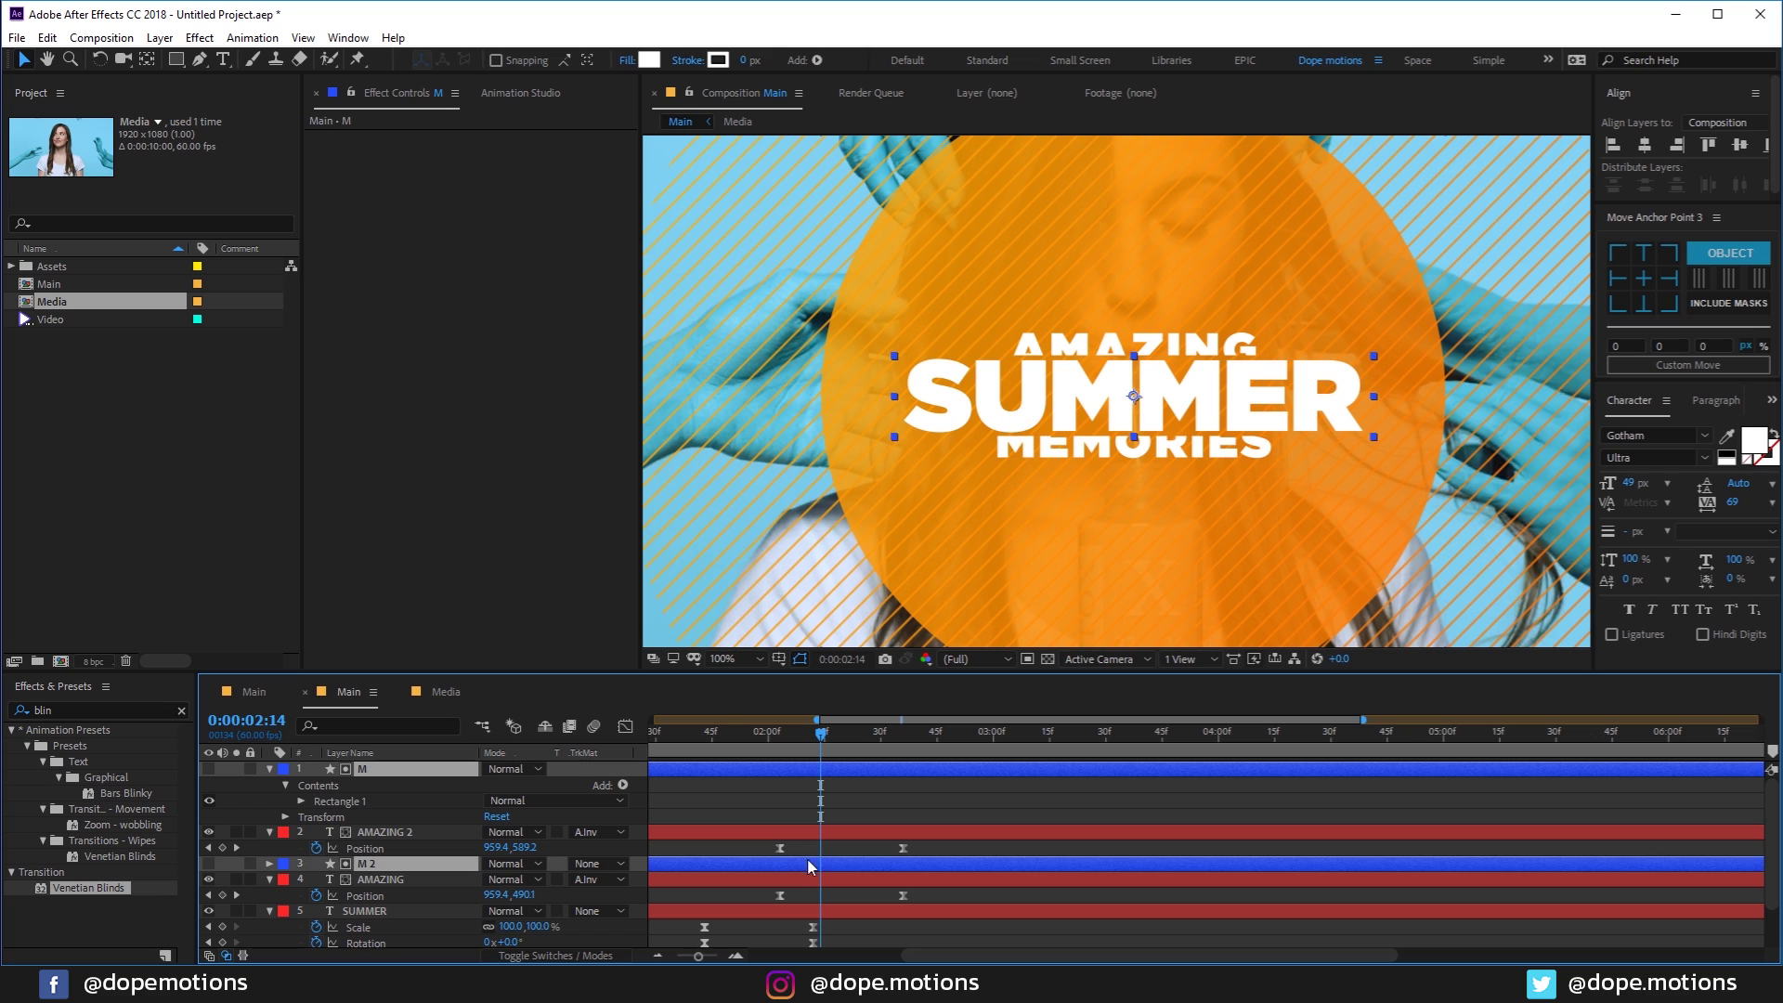
key(period)
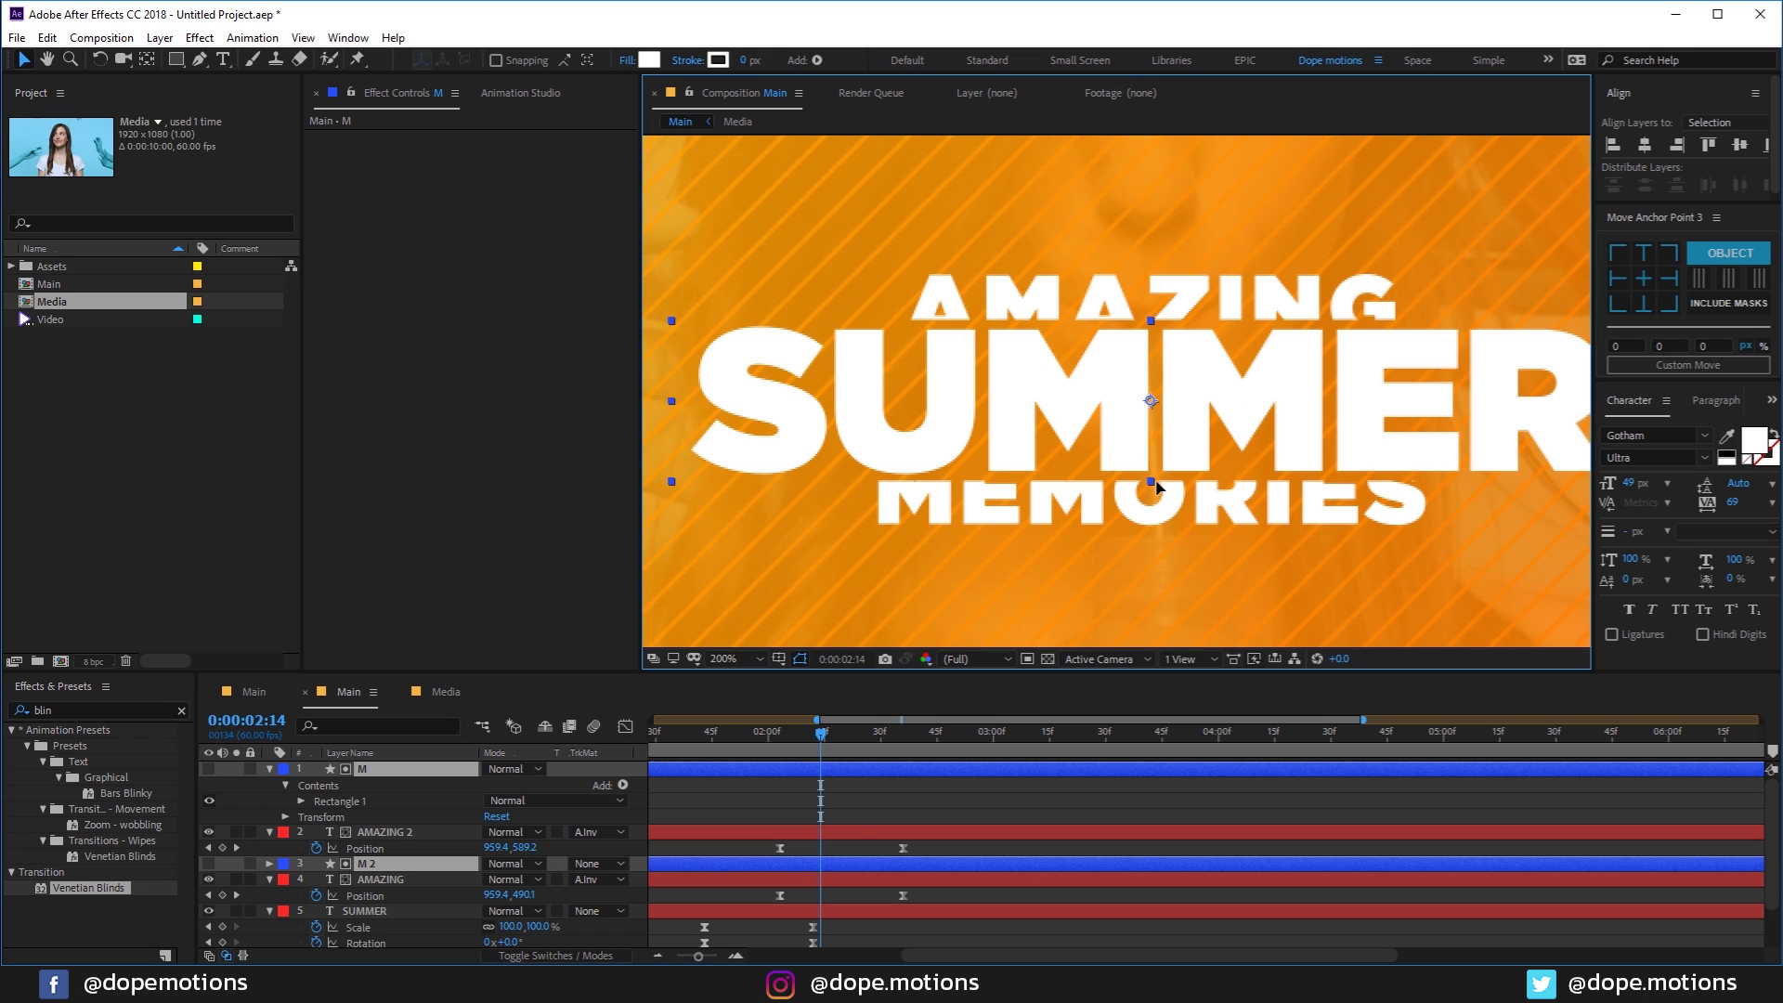
drag(1158, 476, 1163, 480)
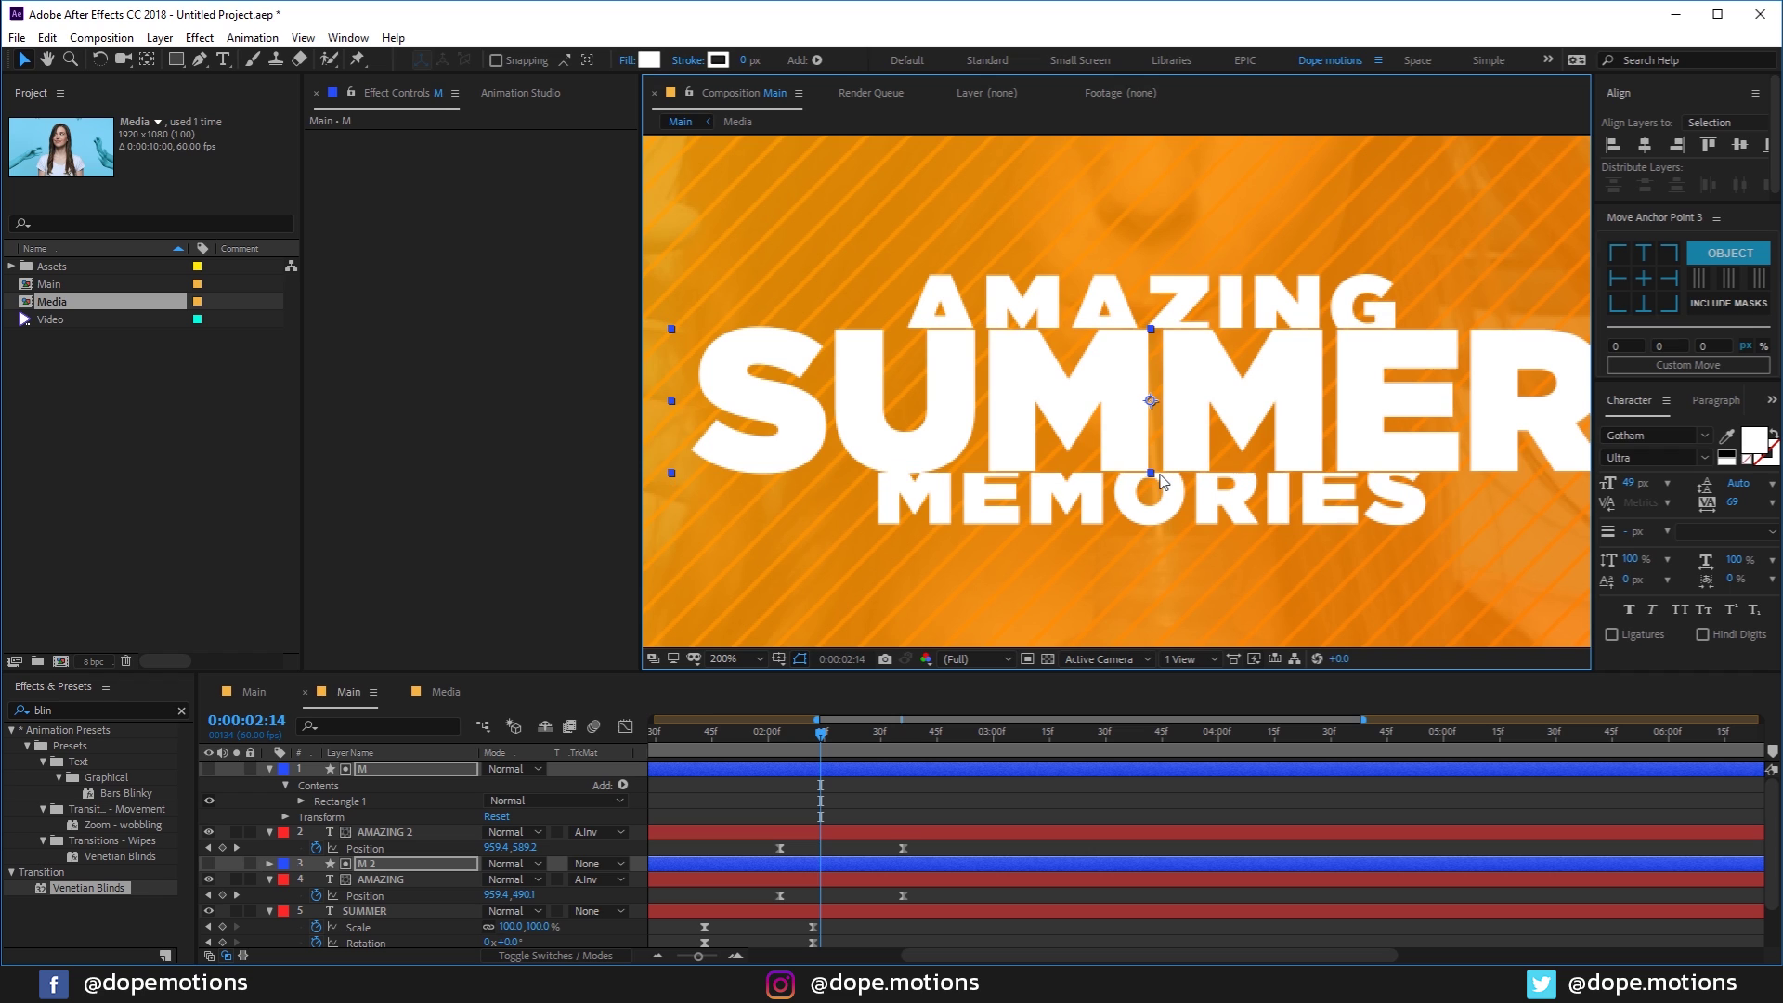
click(952, 800)
key(comma)
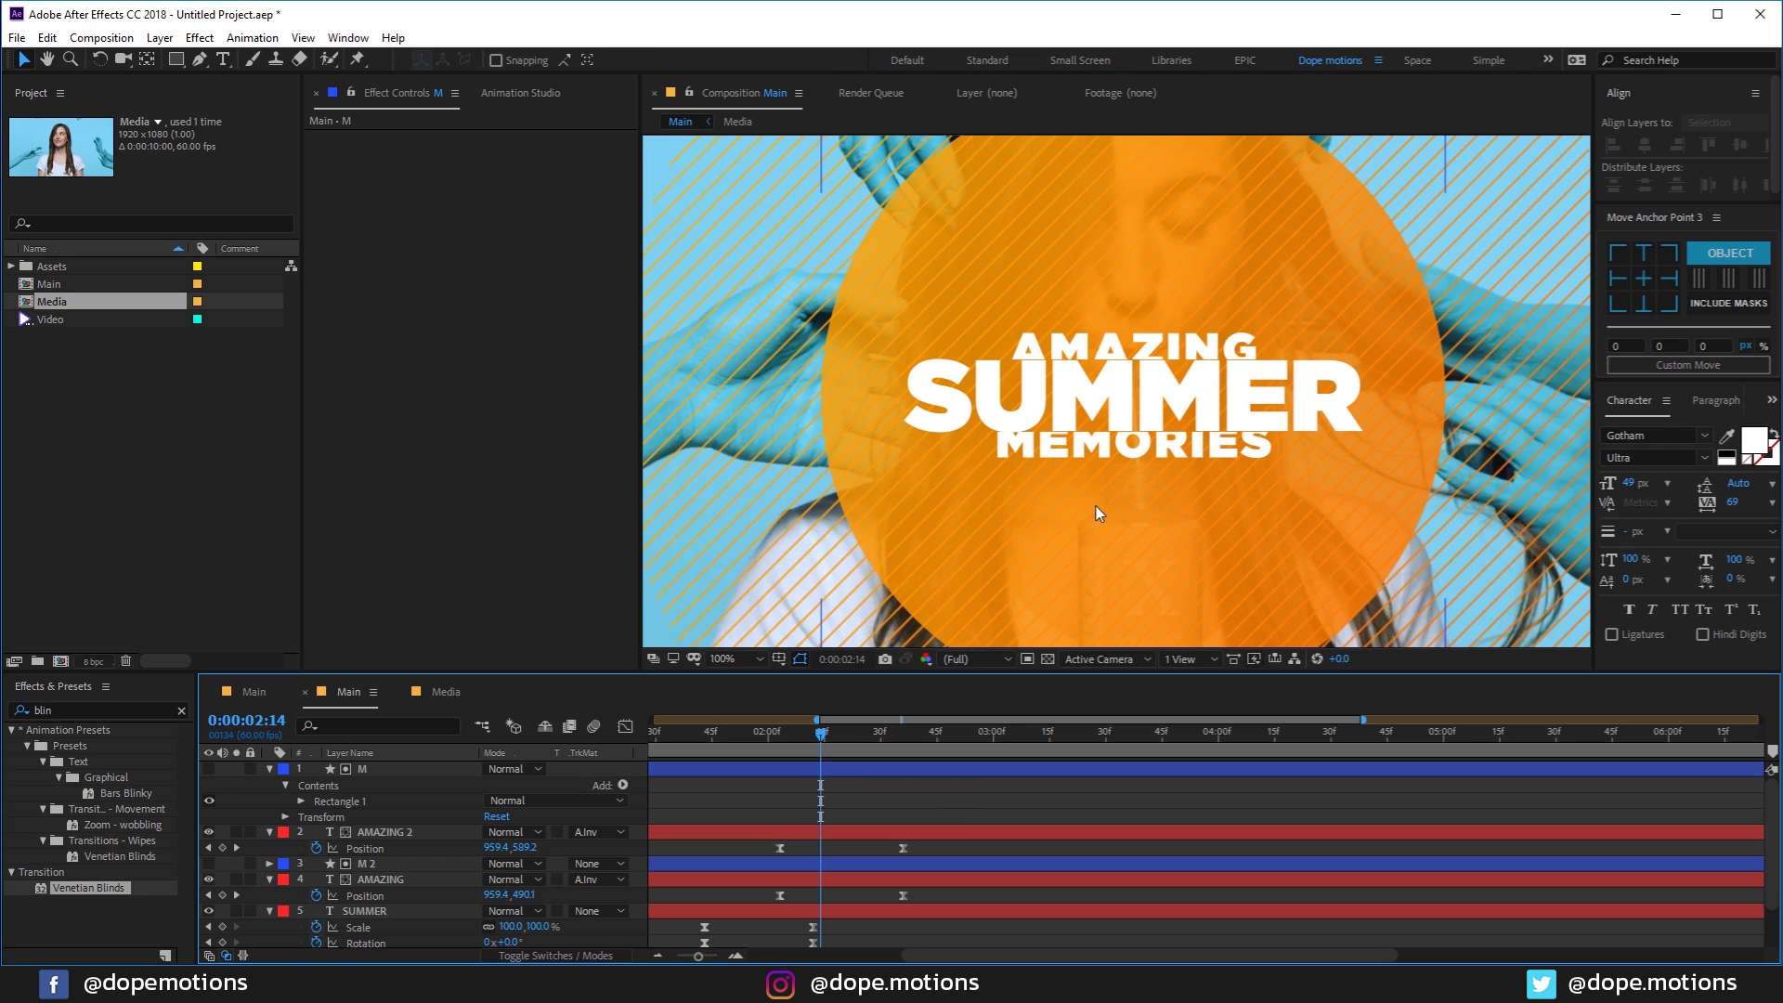
Step: Collapse the properties of all layers and preview the composition from the start and from 0:00:00:53
key(comma)
key(minus)
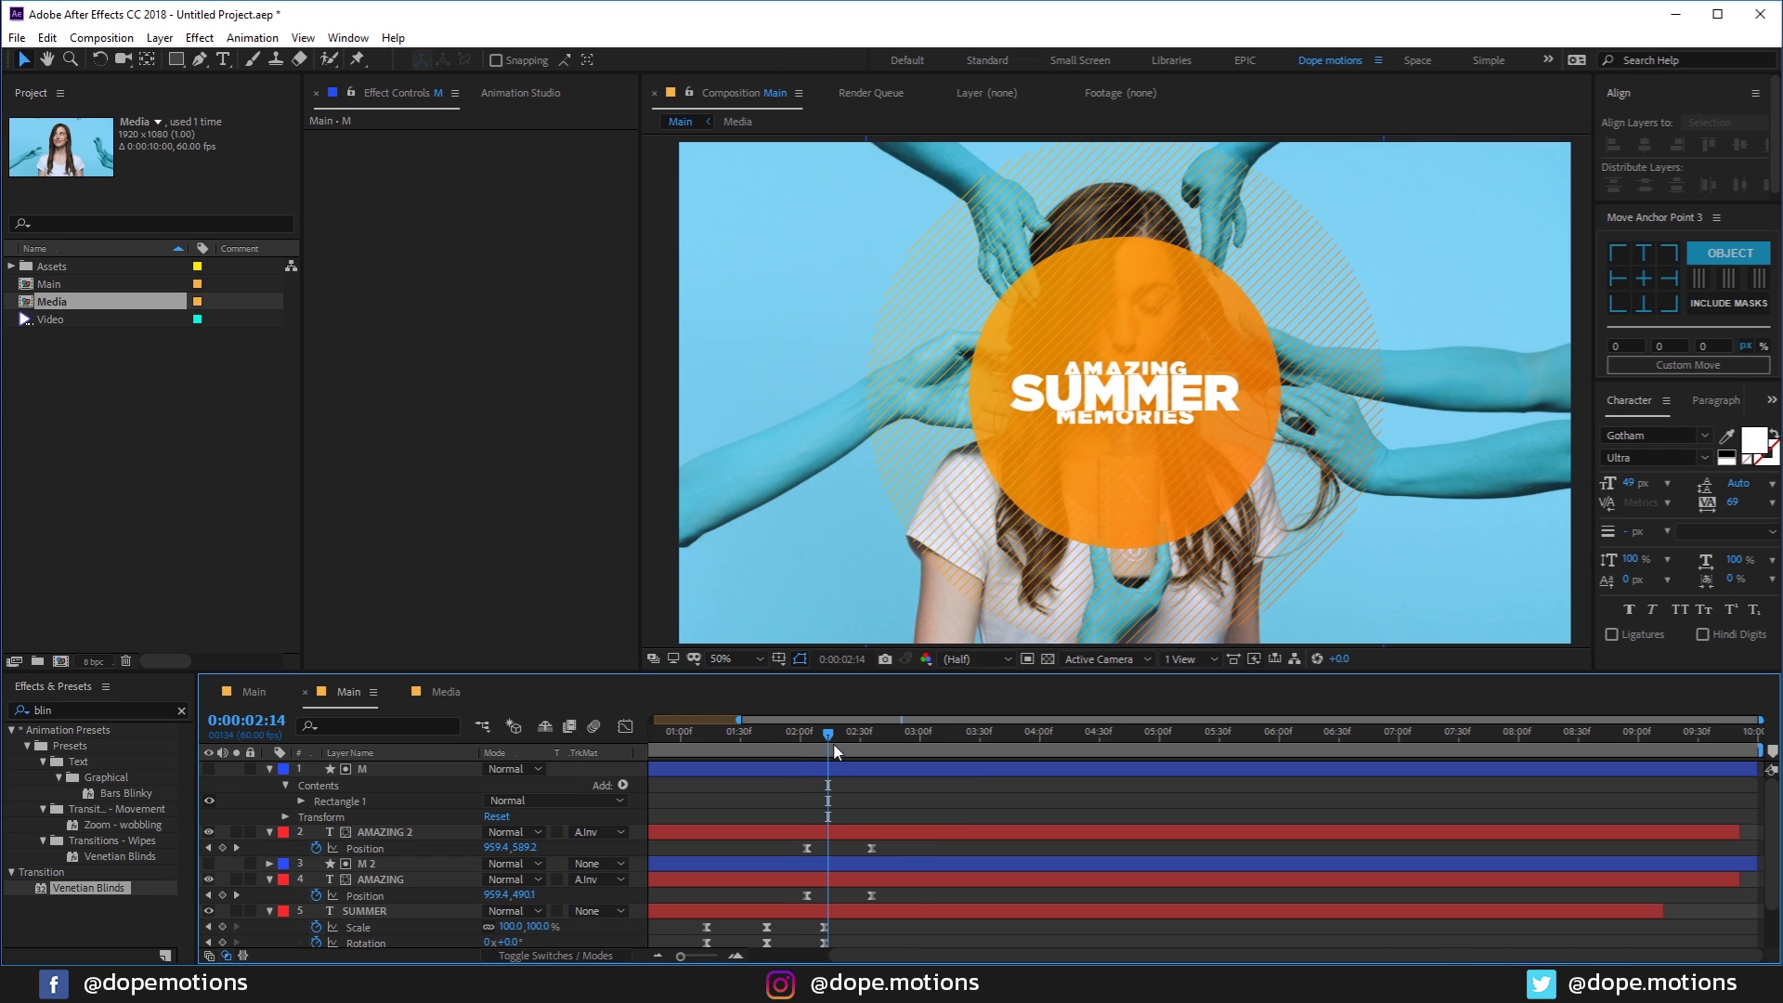
key(ctrl+a)
key(u)
key(Home)
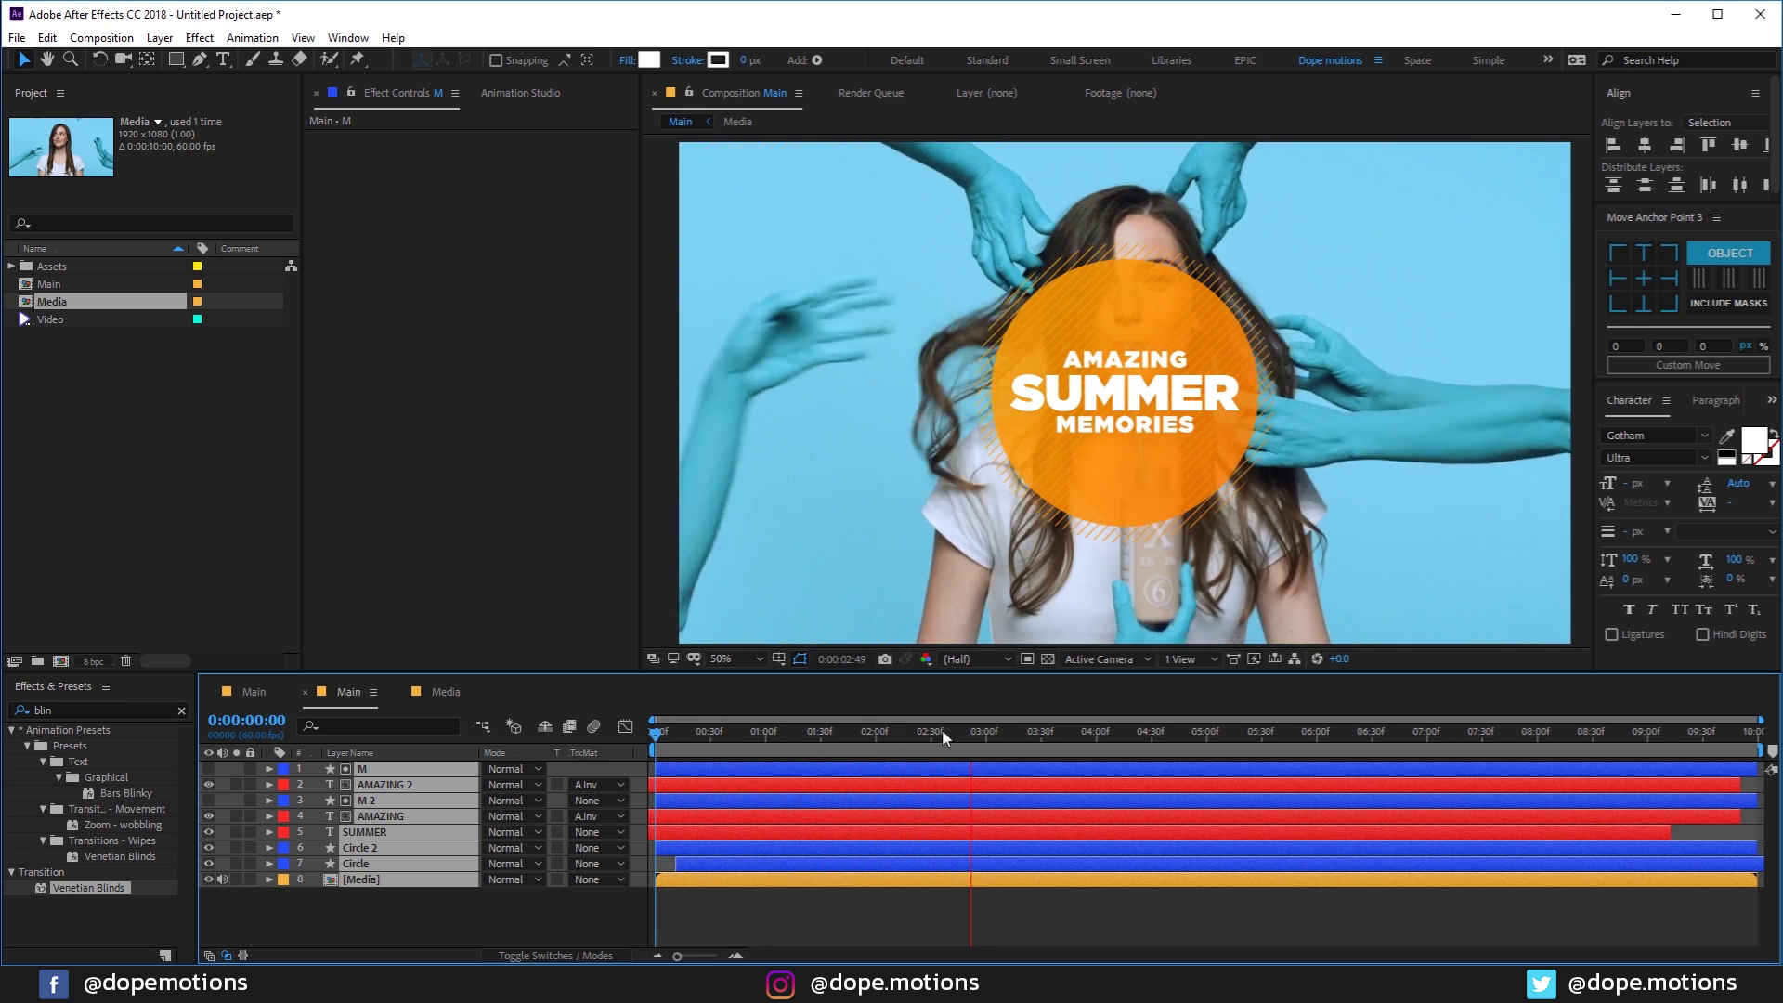
click(753, 731)
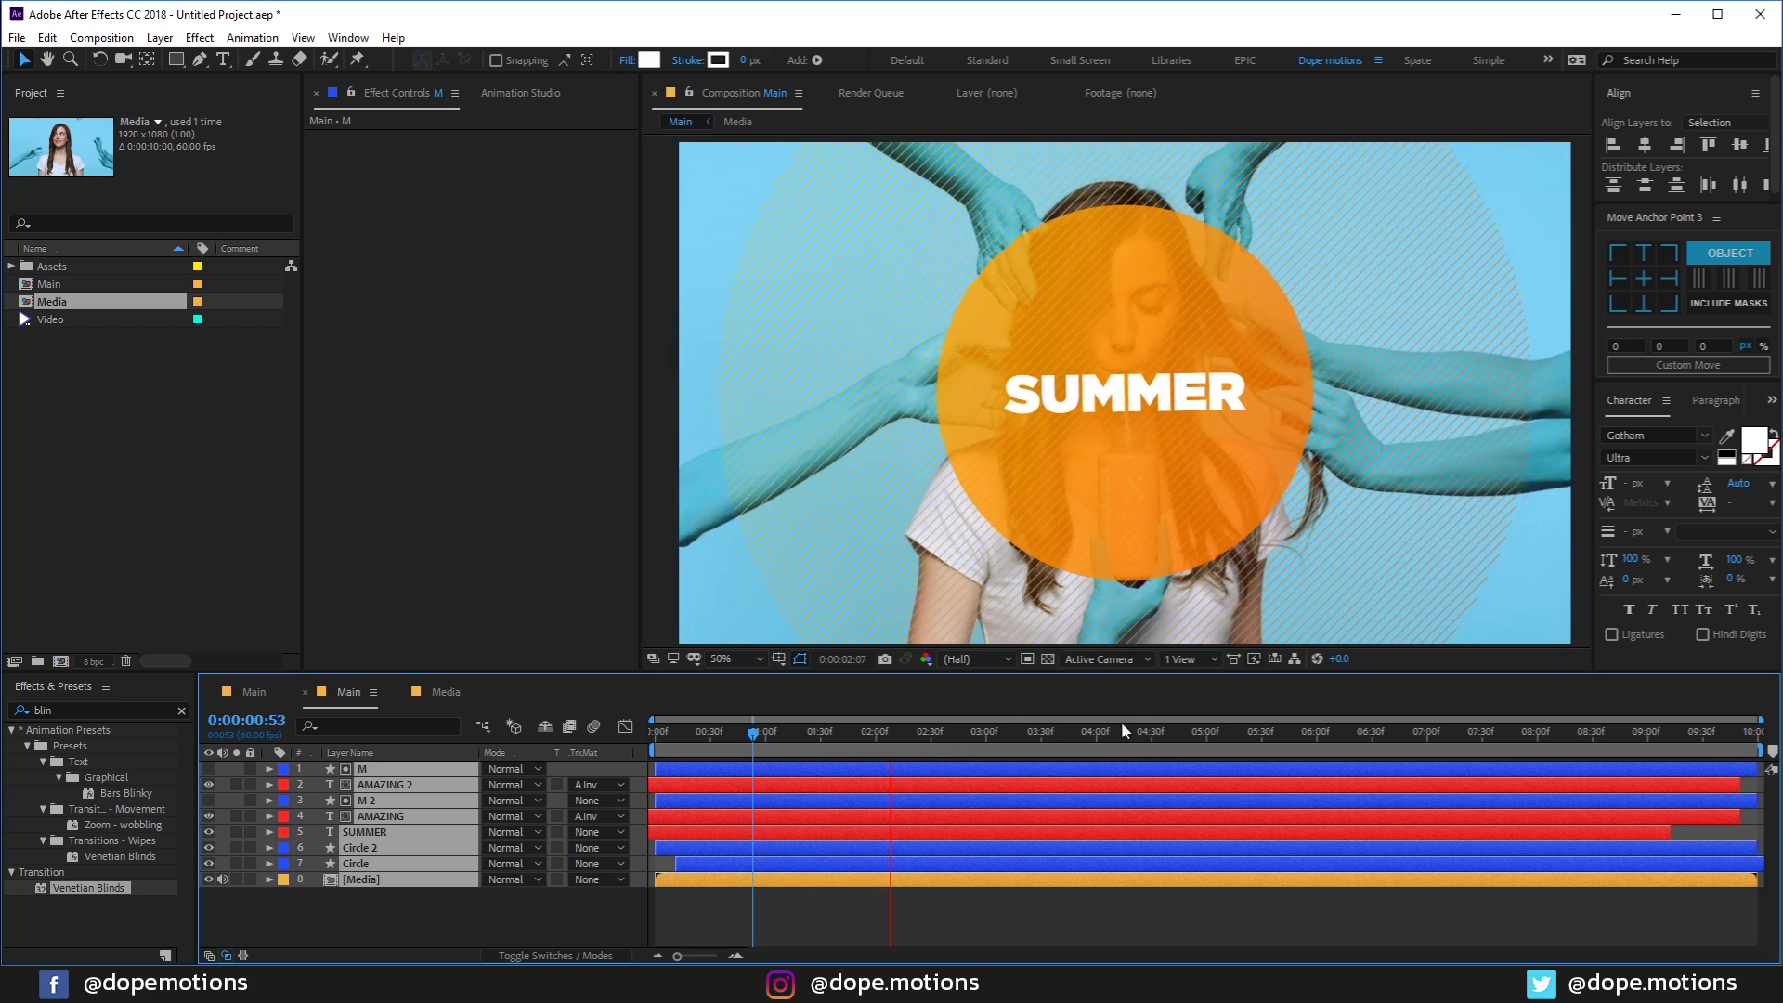
Step: At 0:00:04:03, with no layer selected, set the Pen tool's stroke width to 15 px and show the title/action safe guides
click(1102, 731)
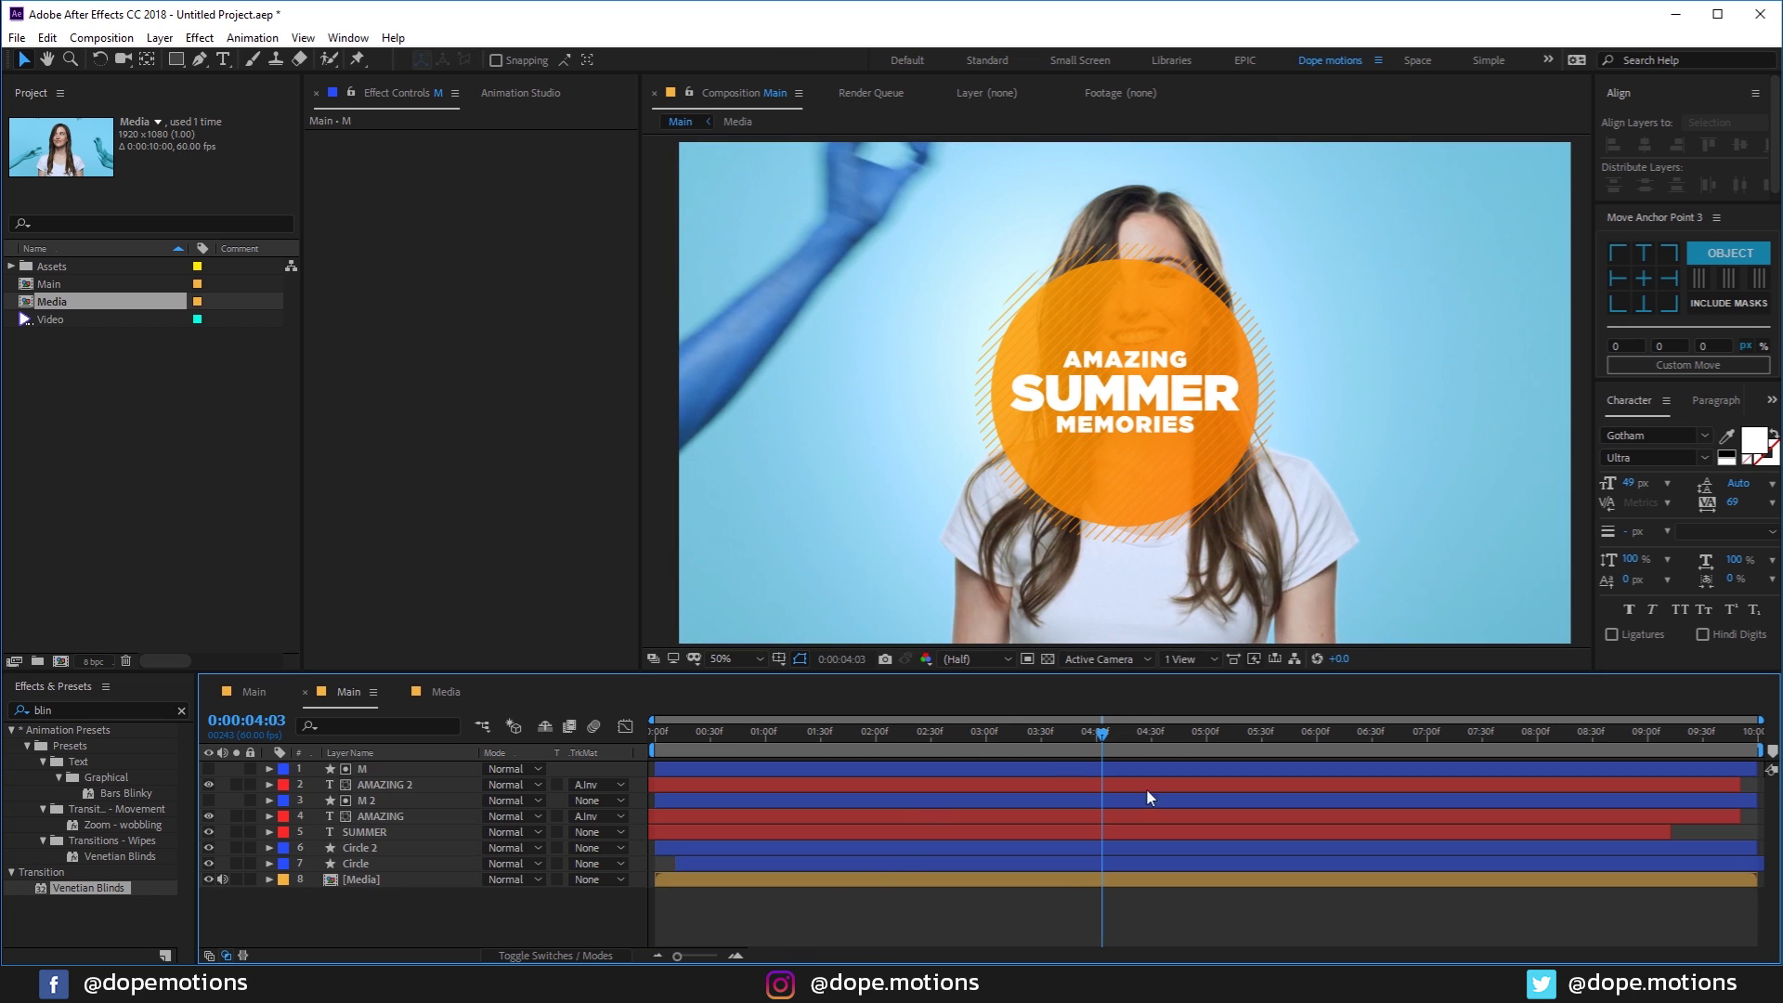
click(200, 61)
click(596, 59)
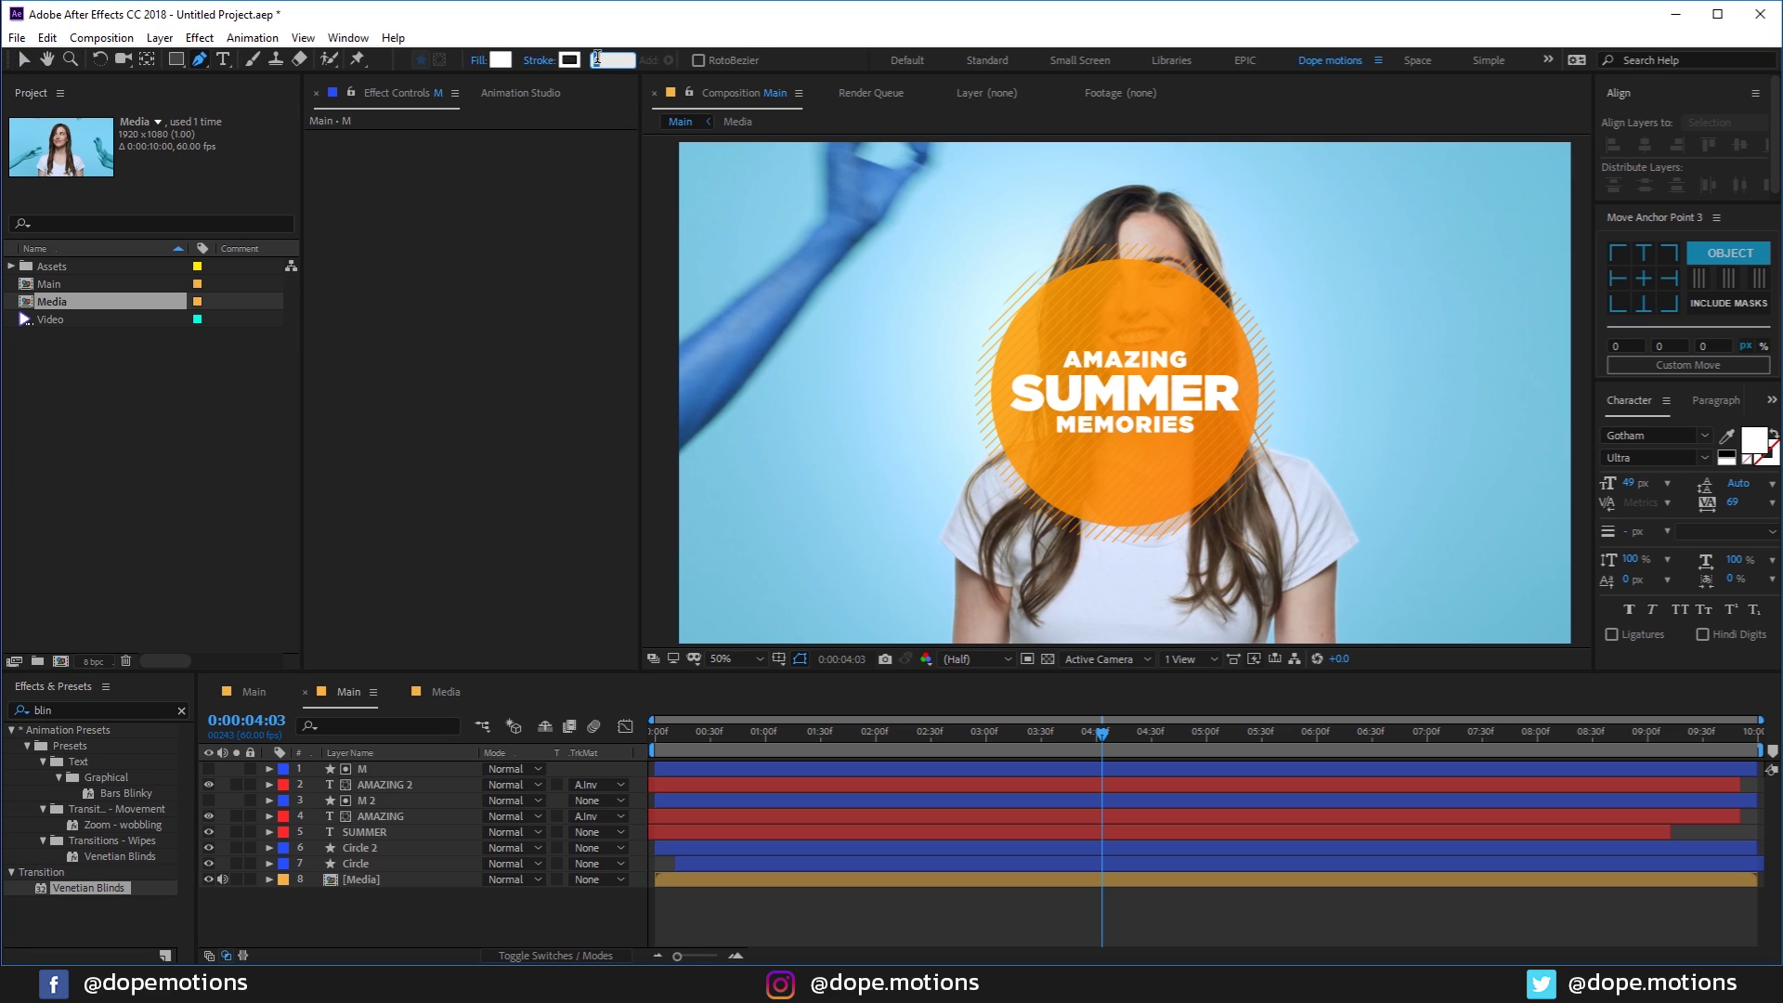
text(10)
key(Return)
key(apostrophe)
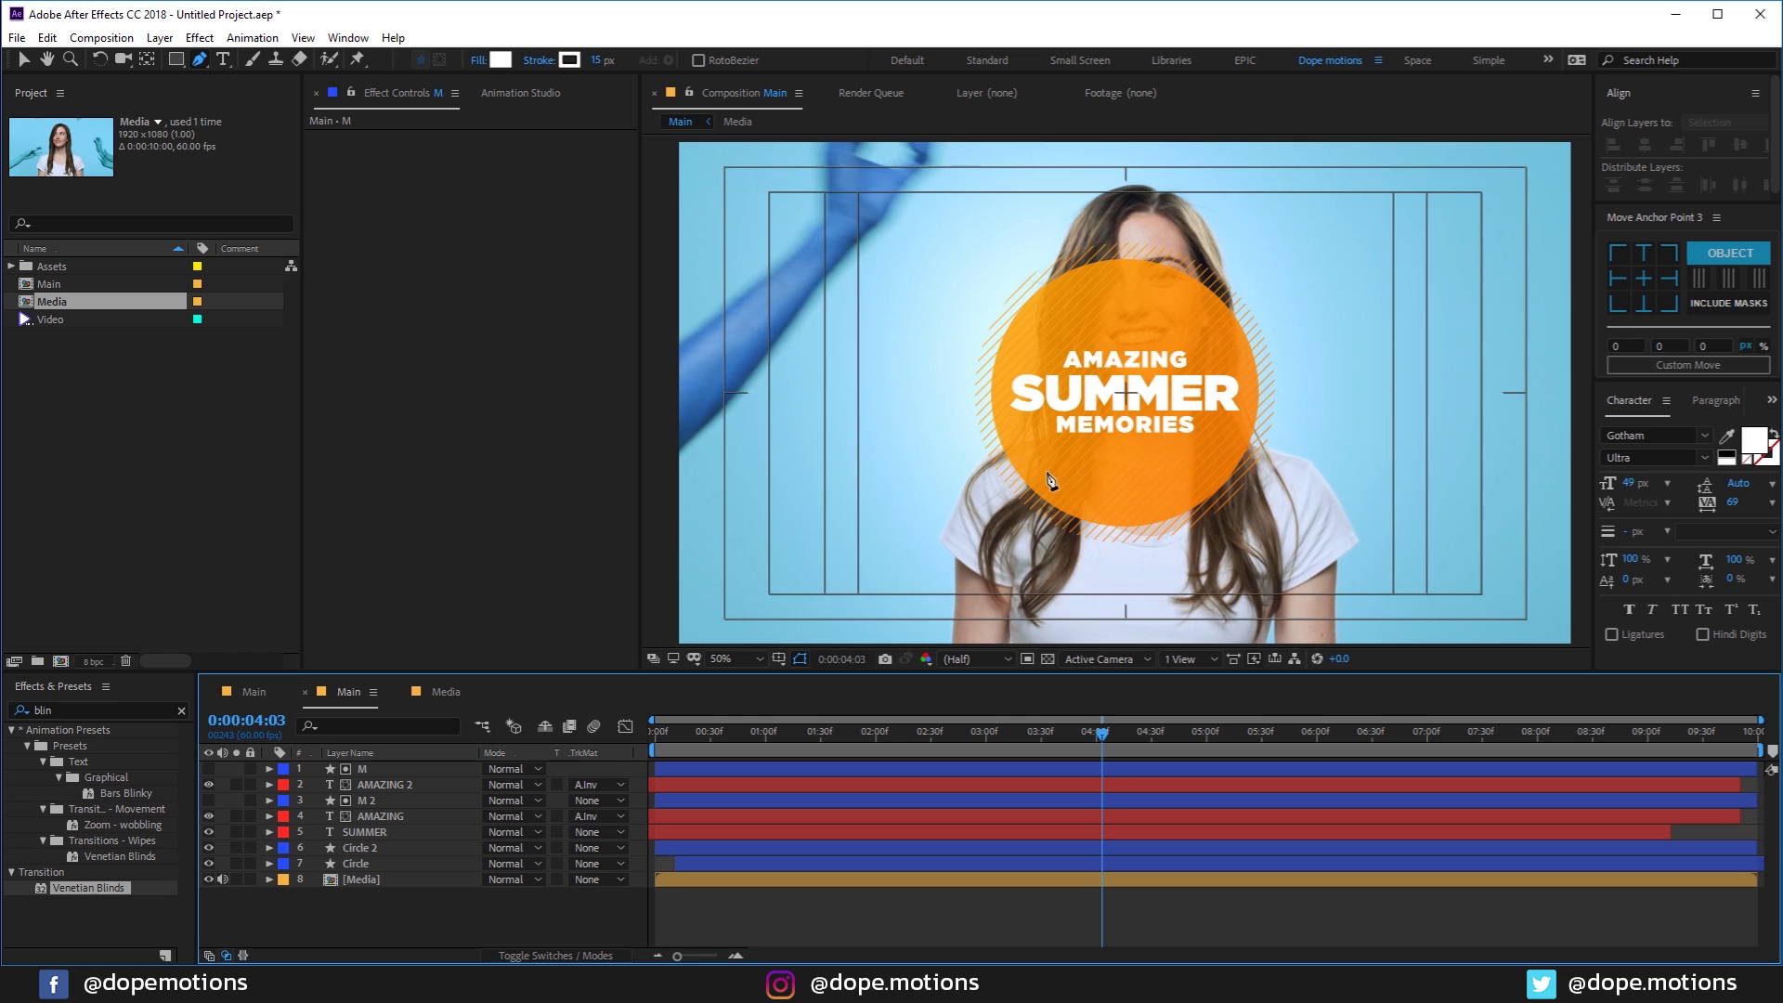
Step: Draw a straight vertical line with the Pen tool from the composition's center to just above its upper edge
drag(1149, 291, 1094, 383)
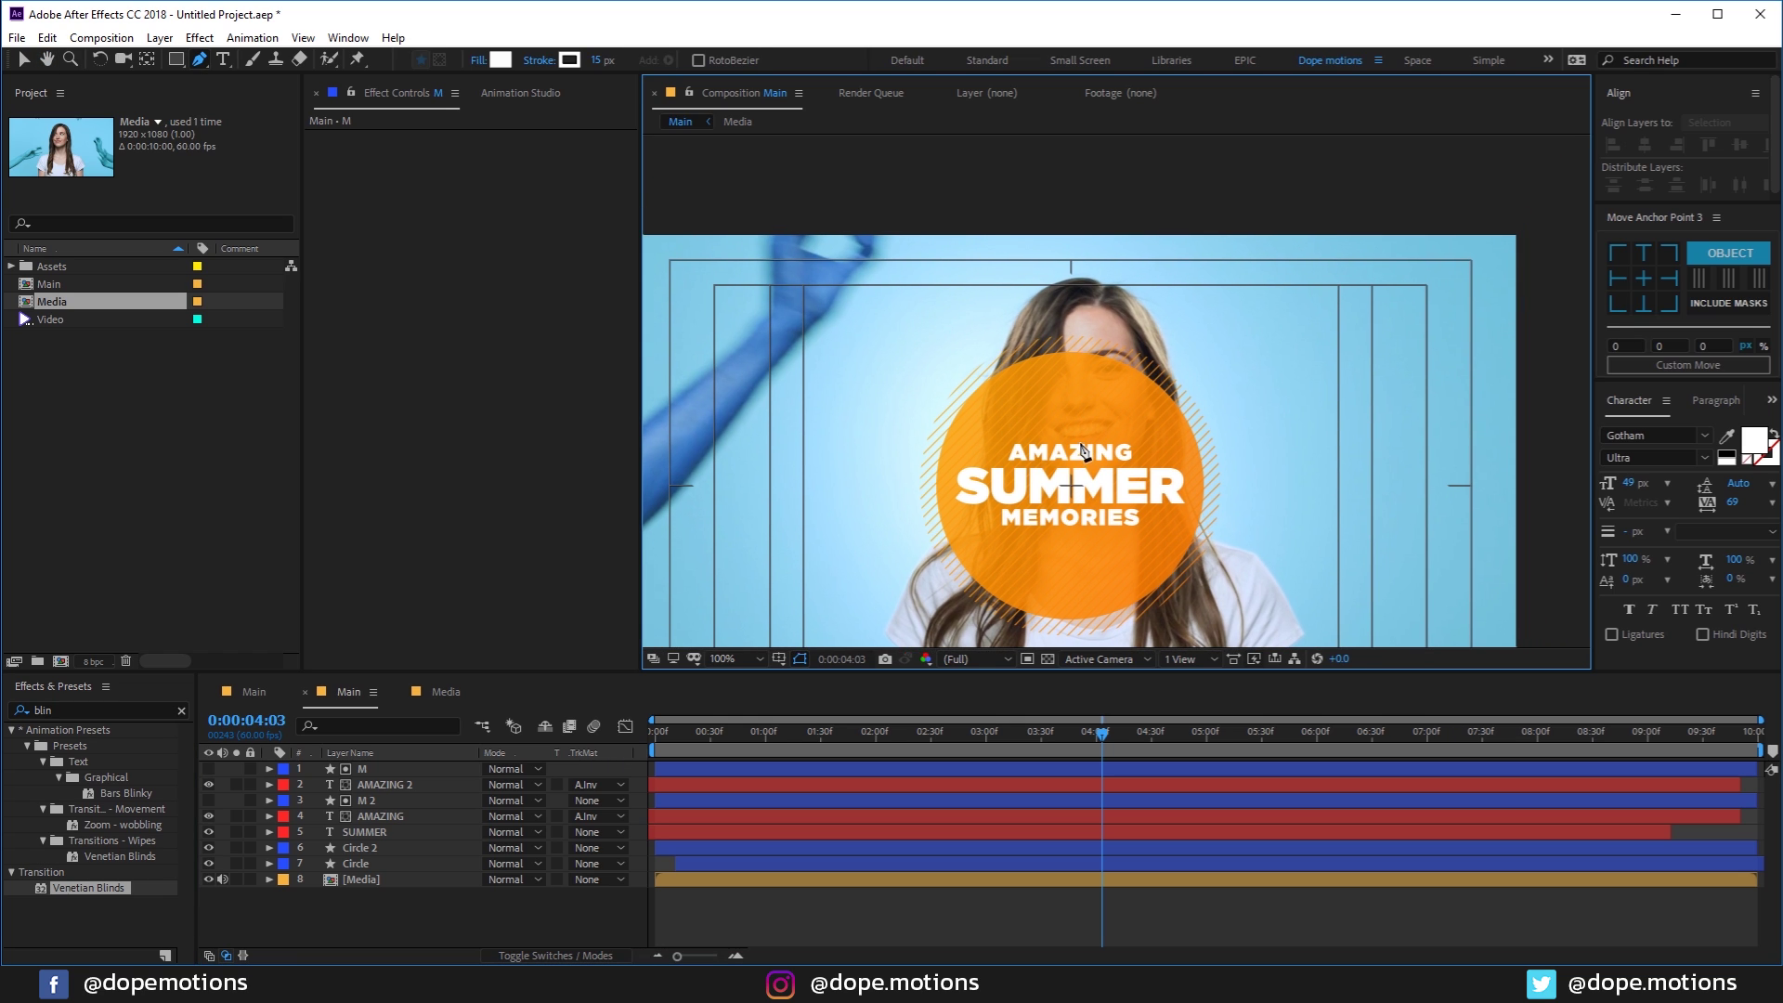
key(period)
click(1022, 580)
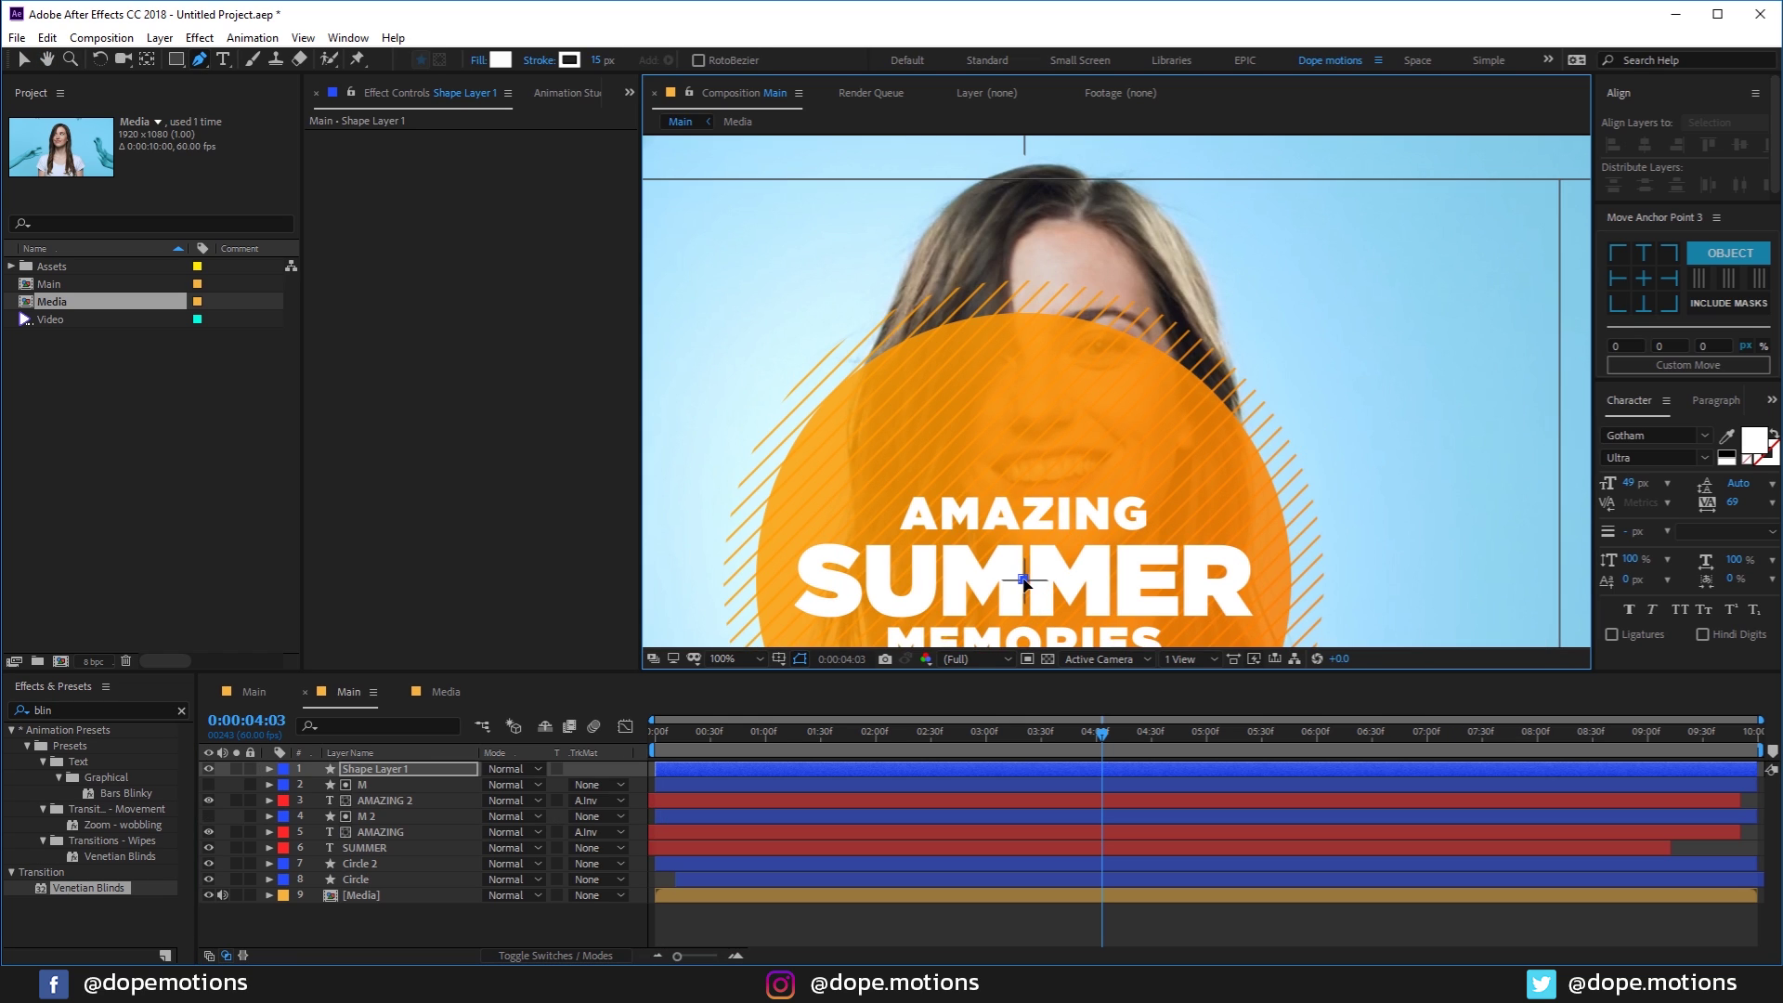
drag(1047, 176, 1036, 302)
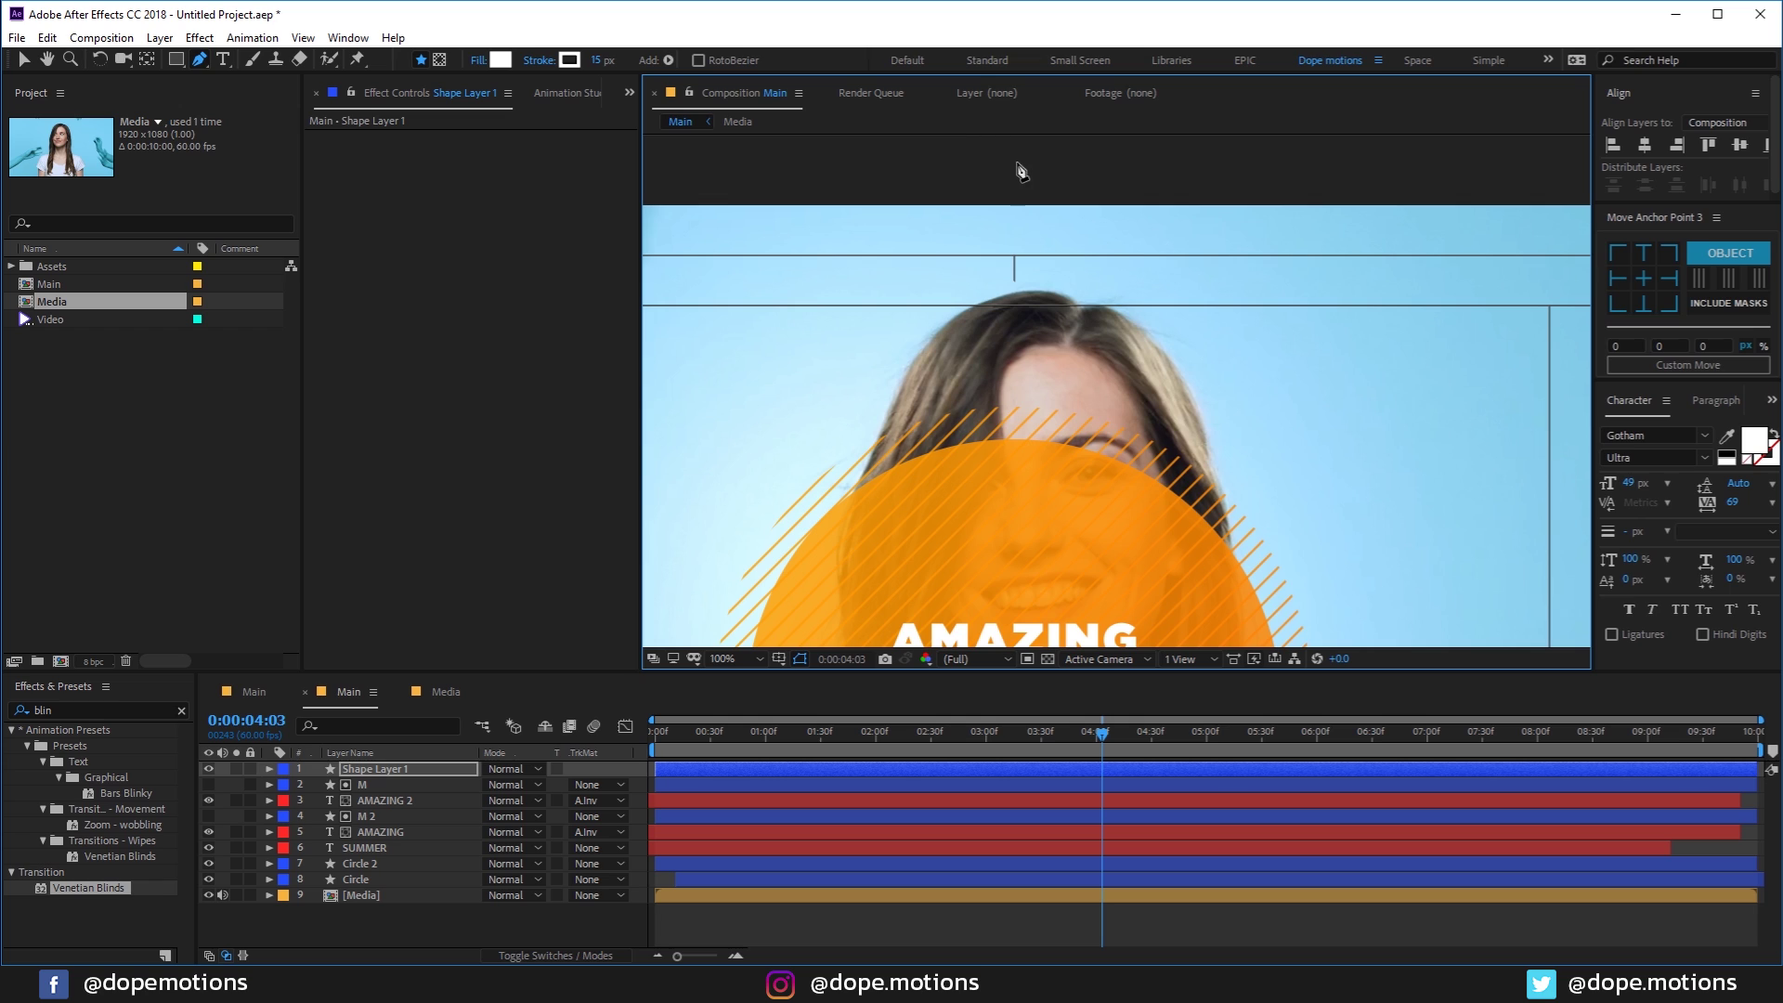
shift+click(1013, 162)
key(comma)
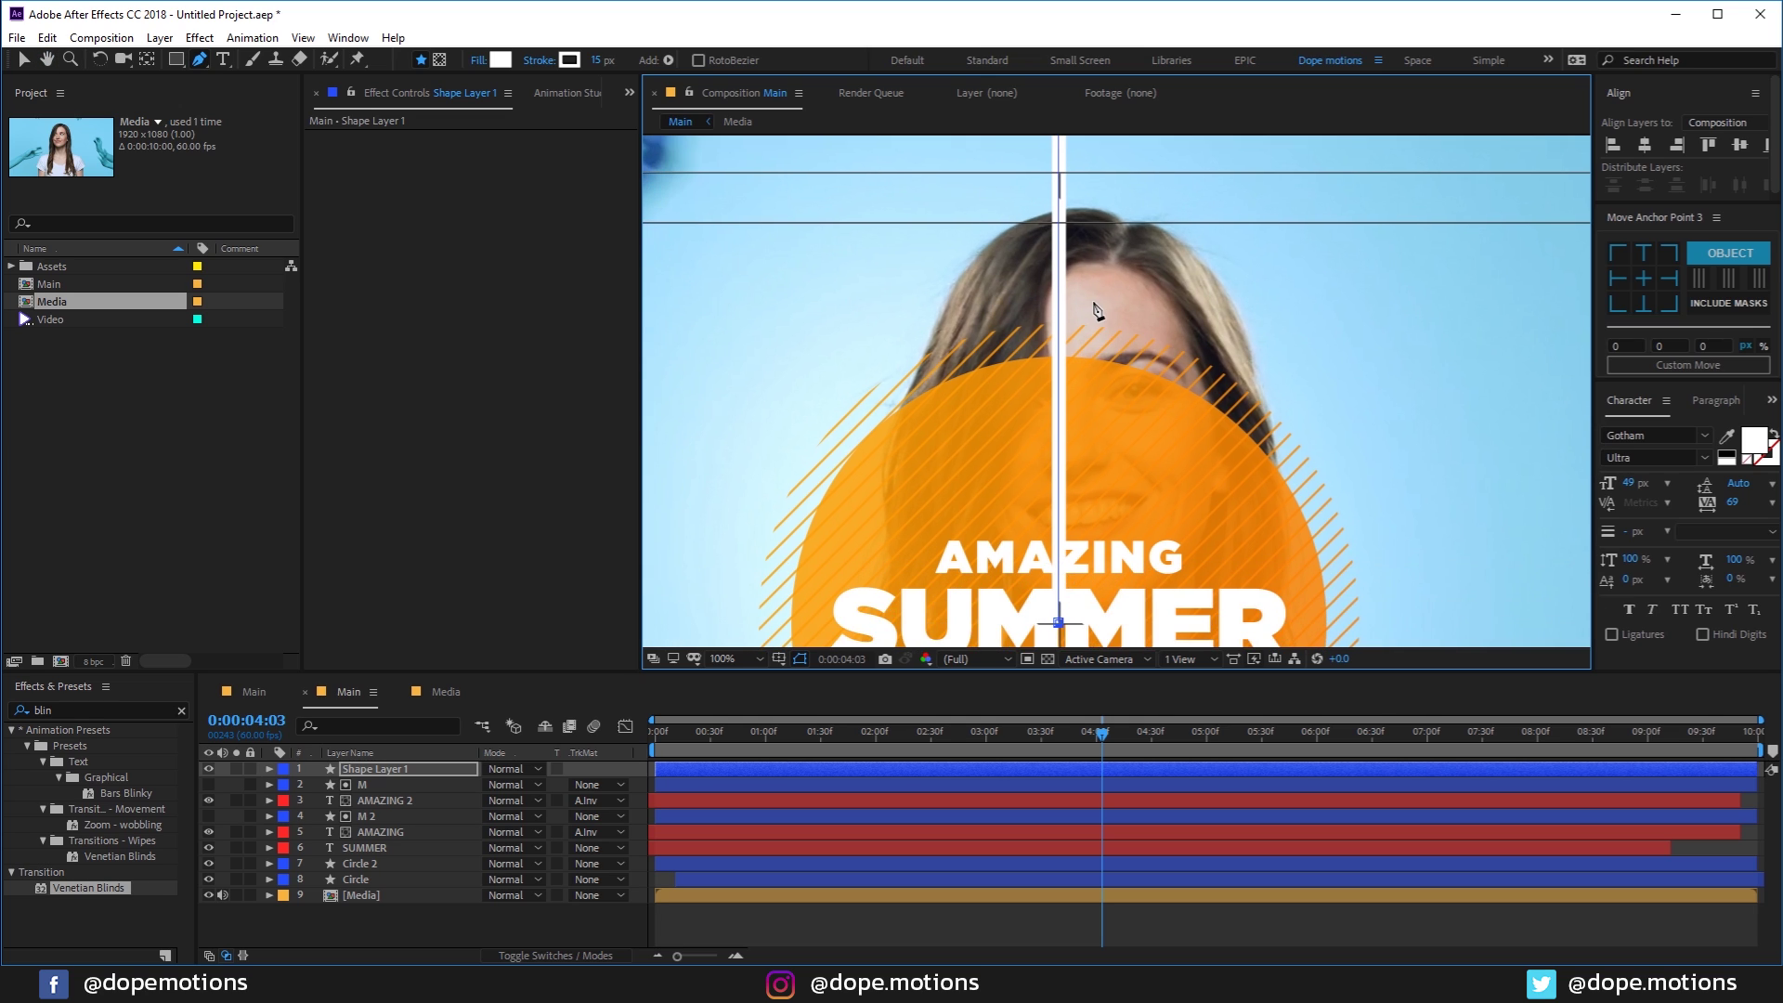
Step: Rename the Shape Layer 1 layer as Line
click(356, 772)
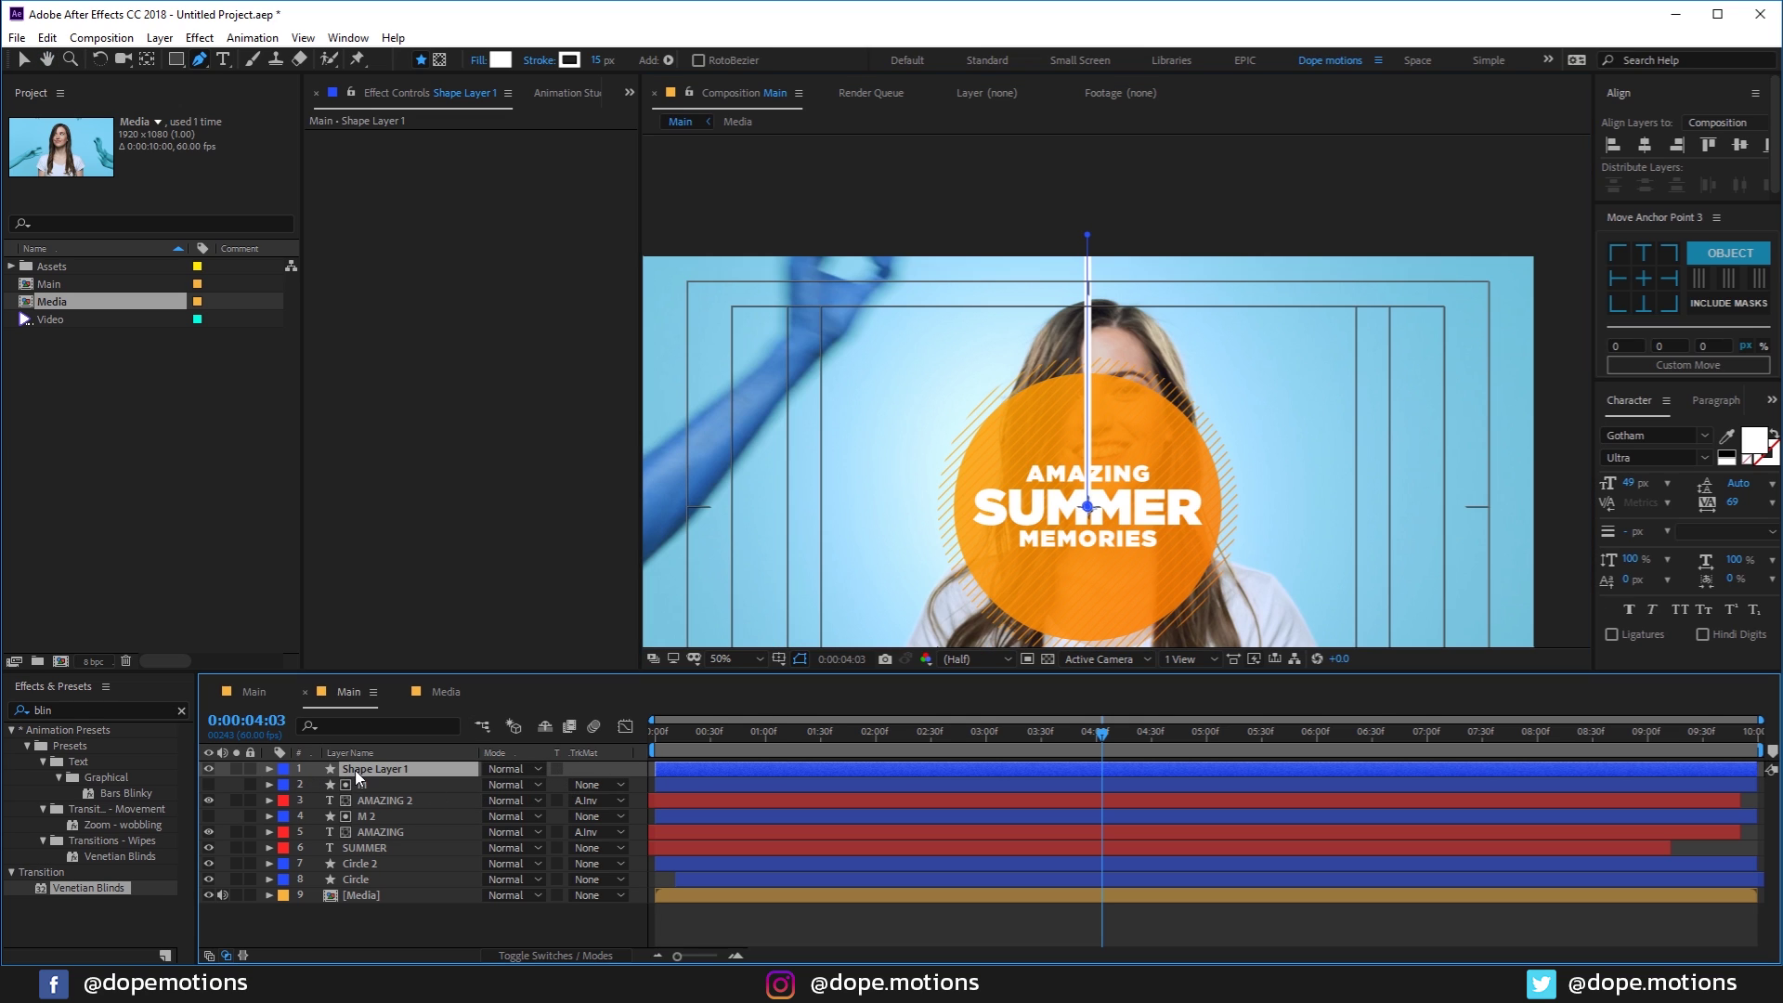
key(Return)
text(Line)
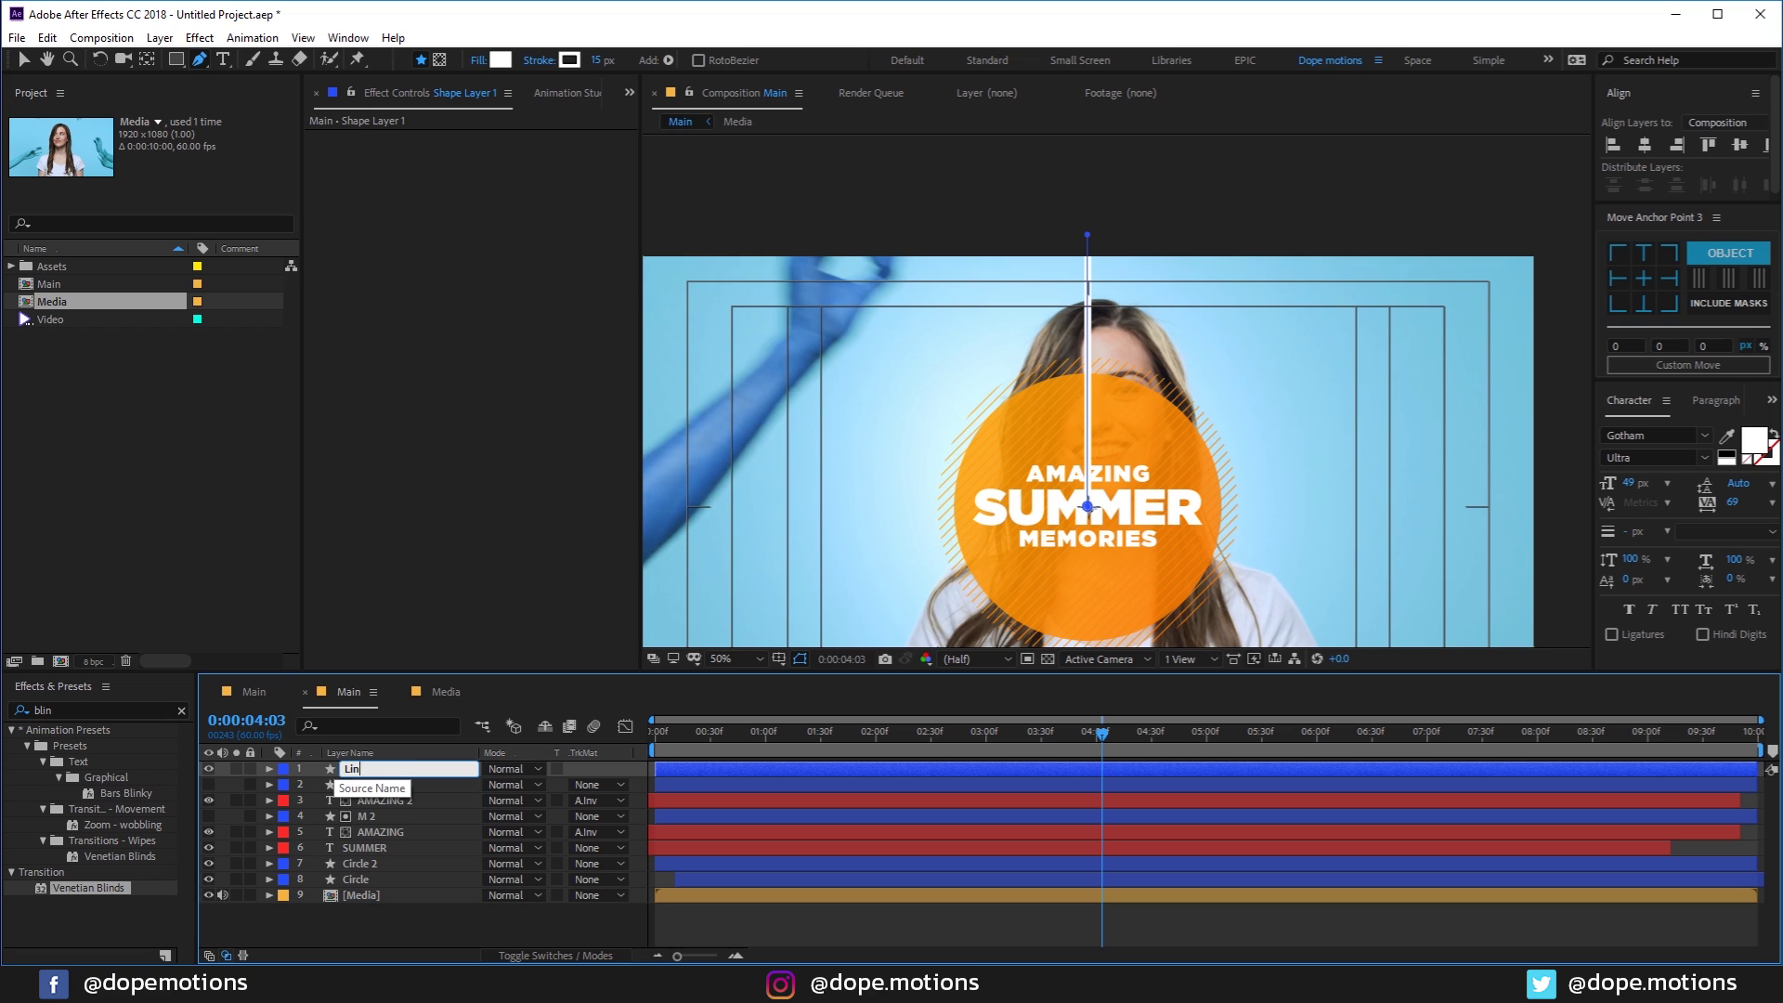
key(Return)
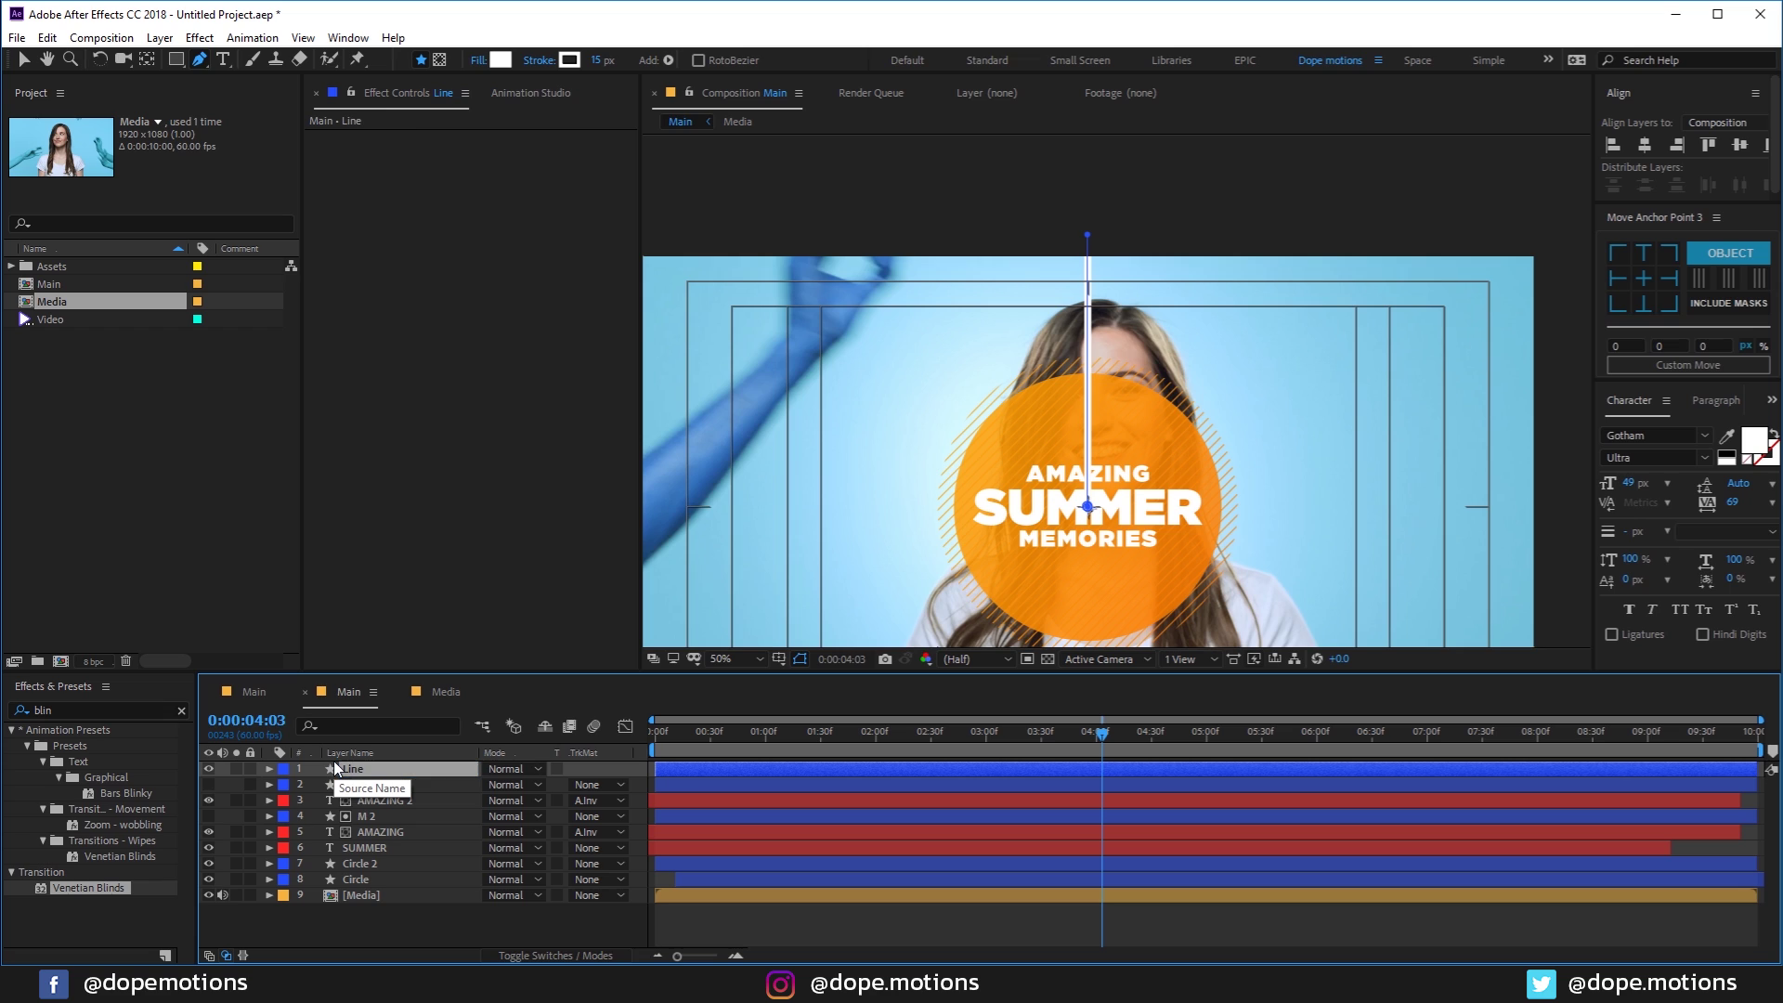
Step: Add Trim Paths to the Line layer's contents and expand its properties
click(268, 769)
click(617, 786)
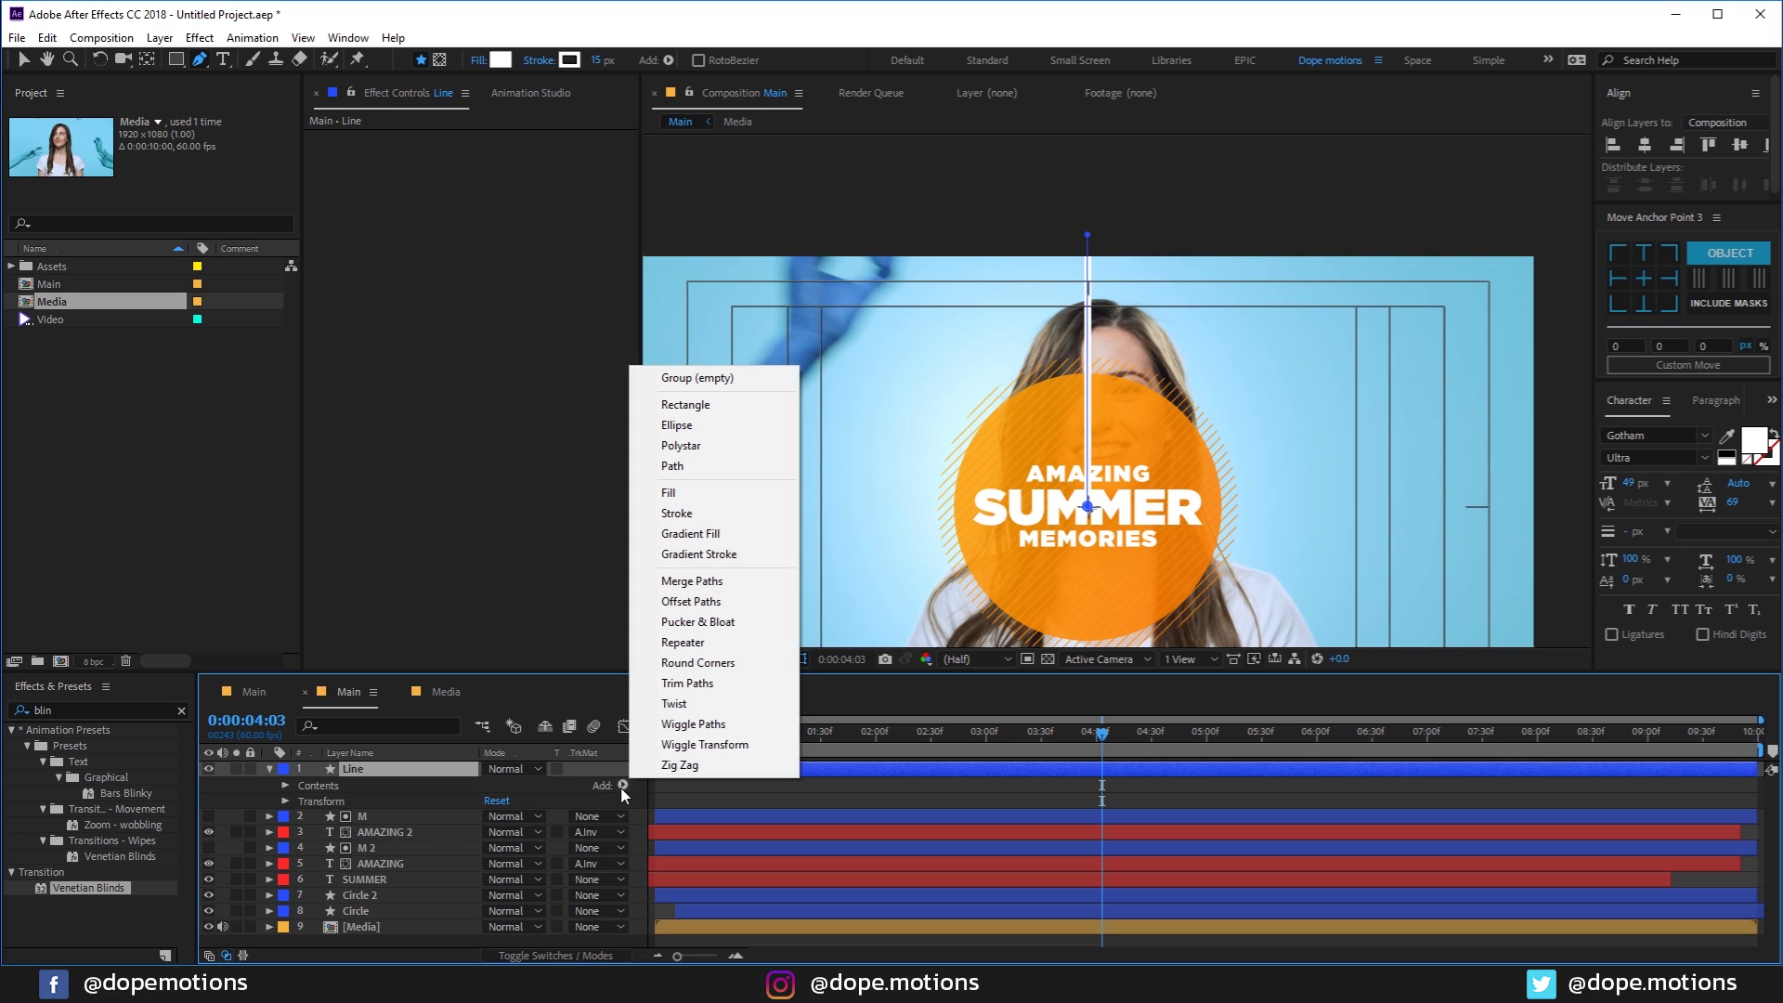
click(707, 684)
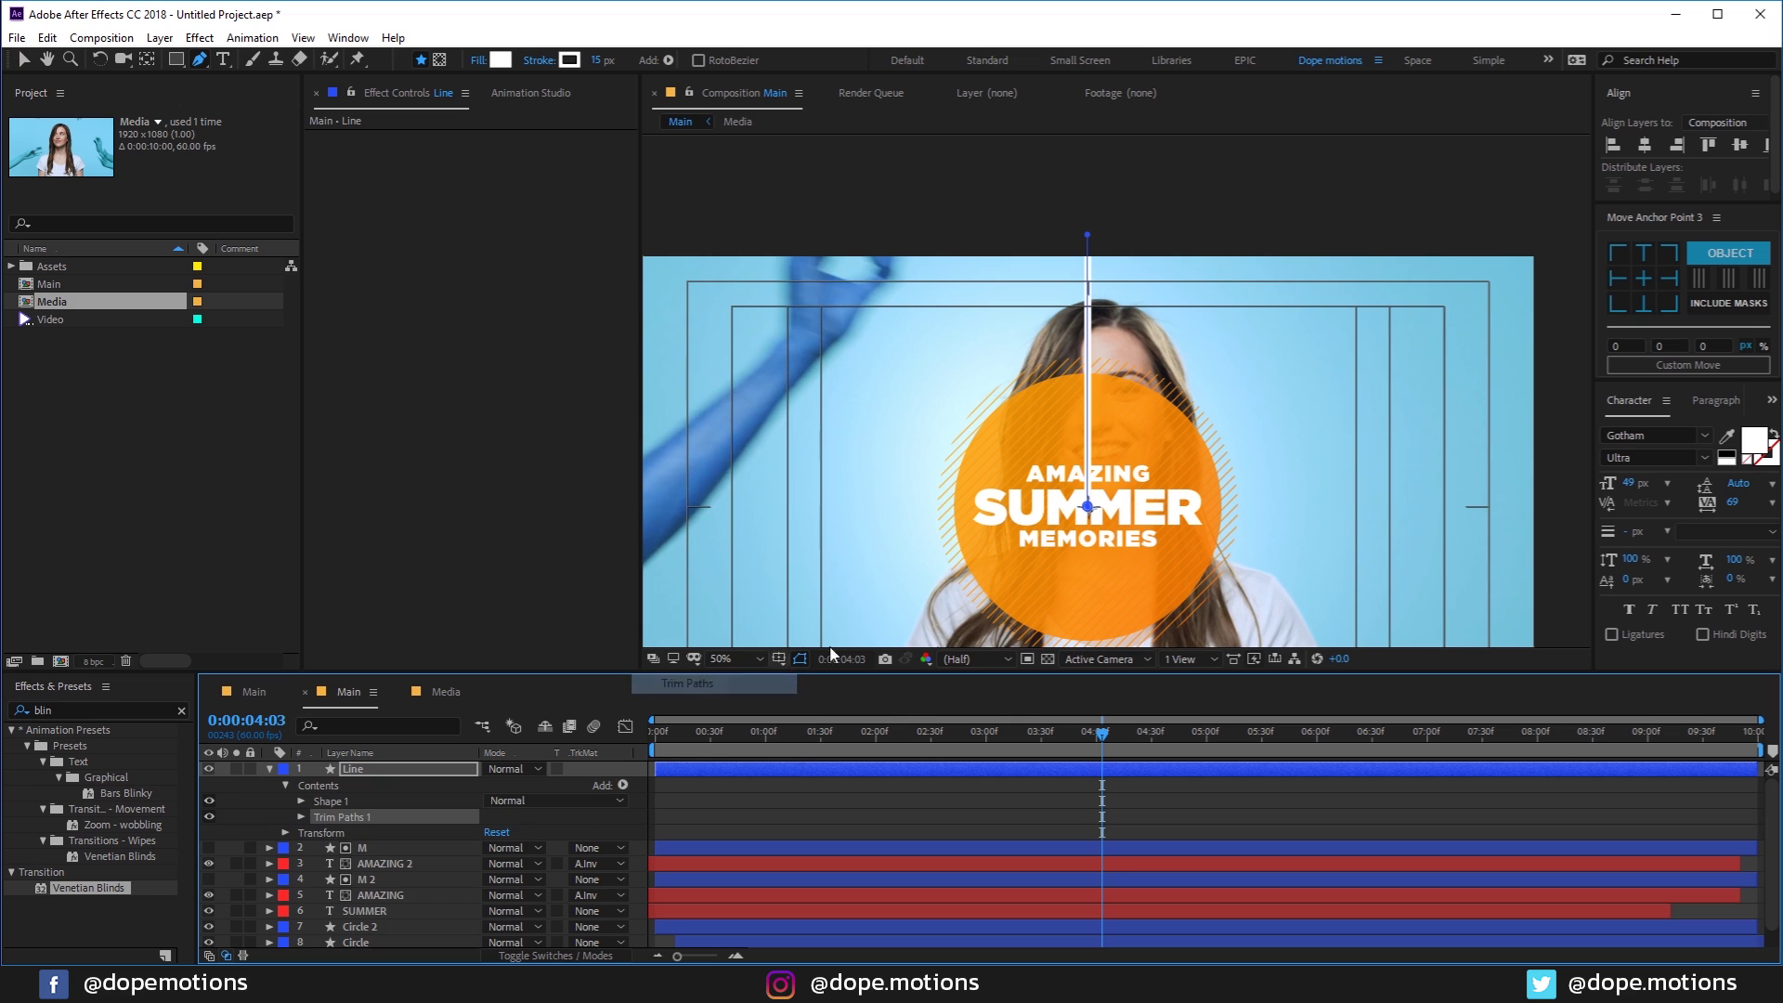
click(301, 818)
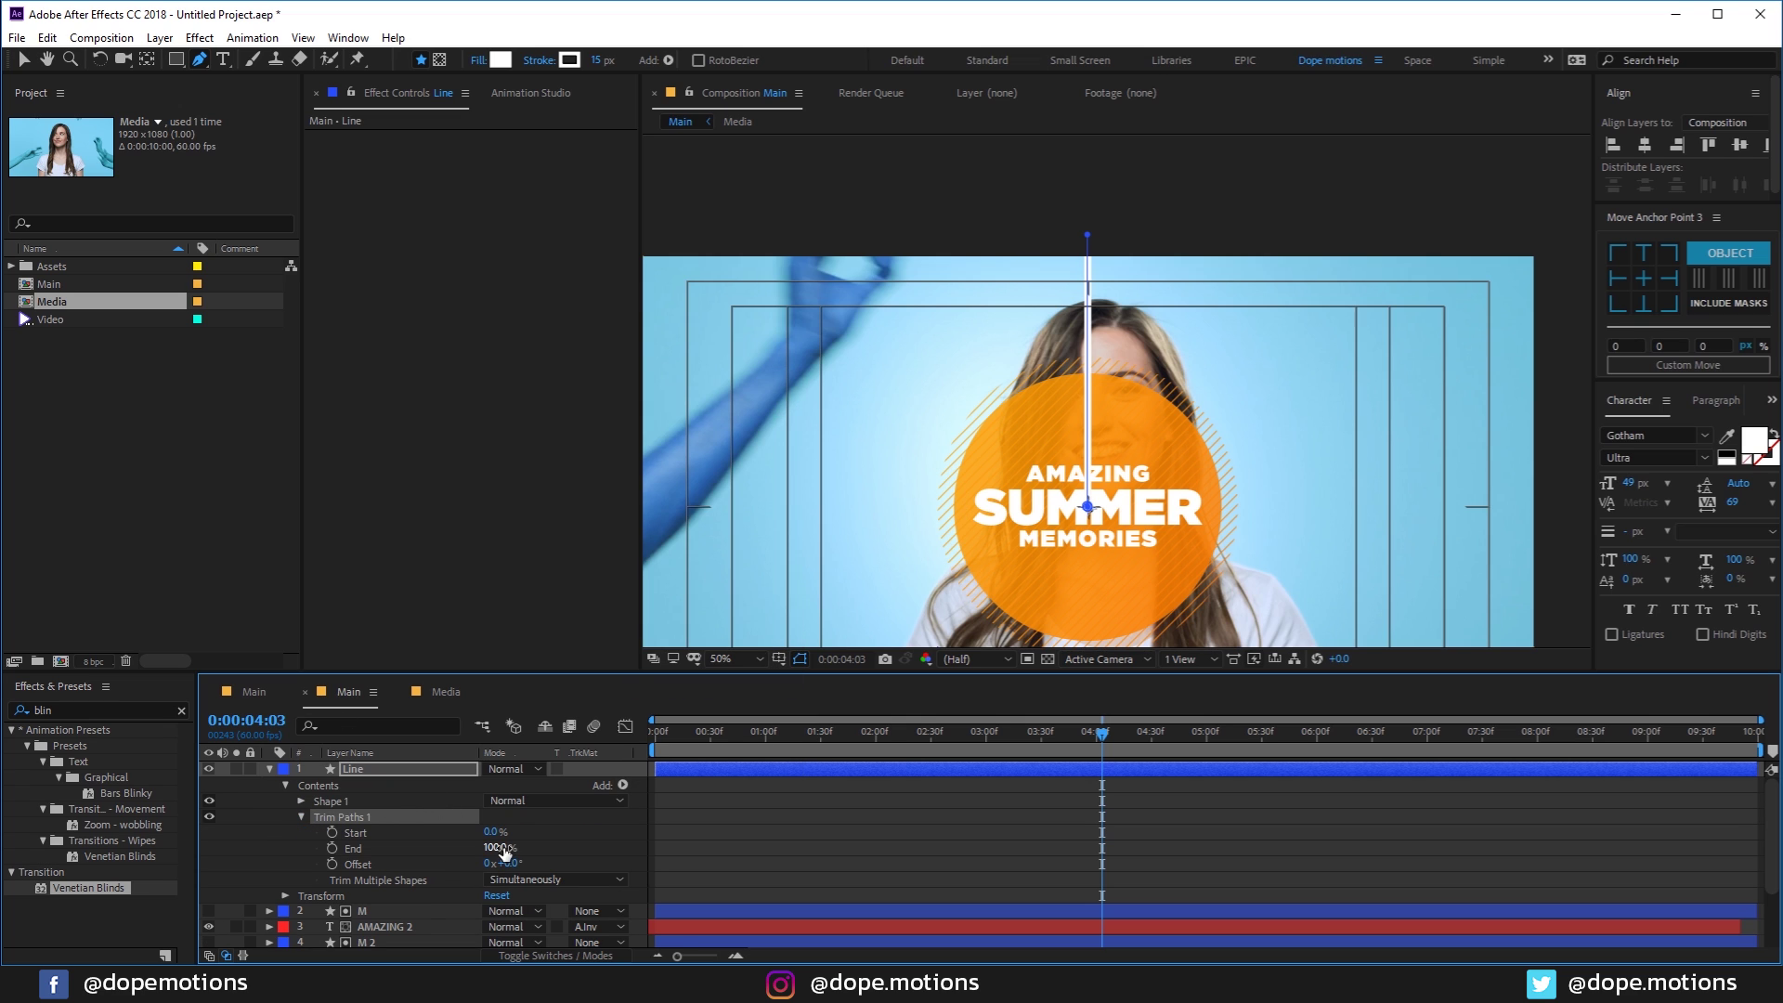
Step: Keyframe the Line layer's Trim Paths End from 0% at 0:00:02:14 to 100% at 0:00:02:39
drag(504, 851, 446, 874)
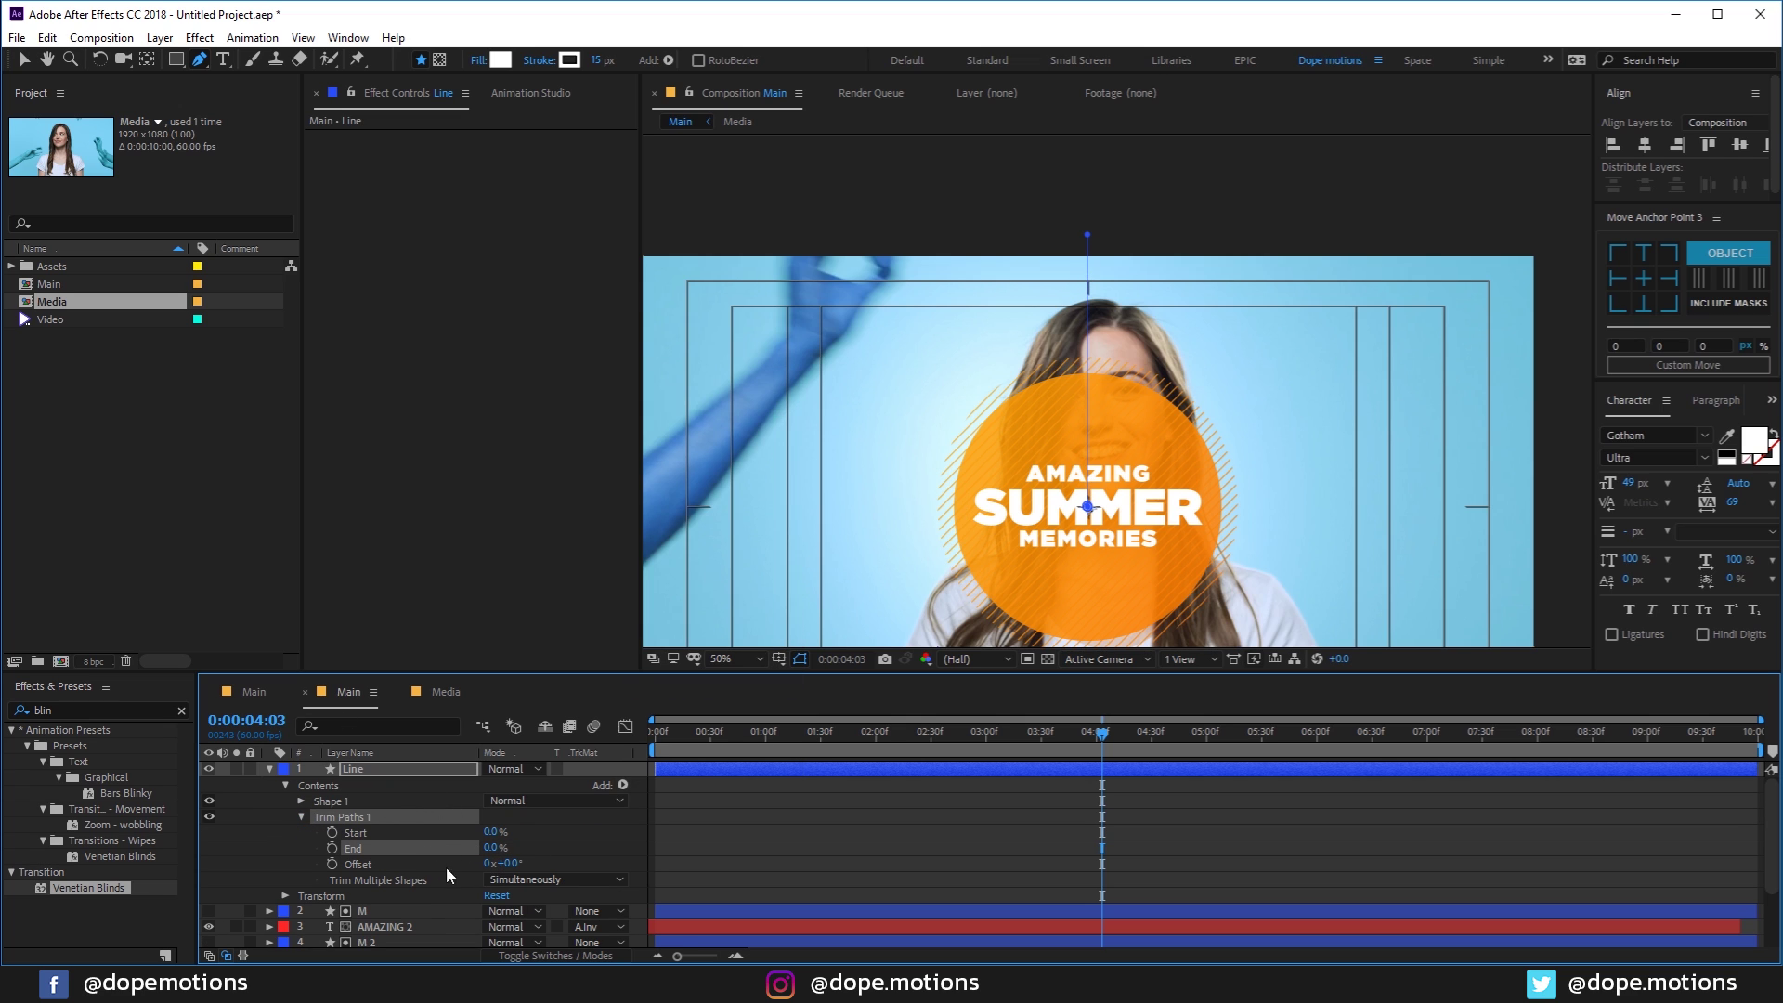
mouse_move(923, 743)
mouse_down()
mouse_move(899, 745)
mouse_move(955, 748)
mouse_move(901, 761)
mouse_up()
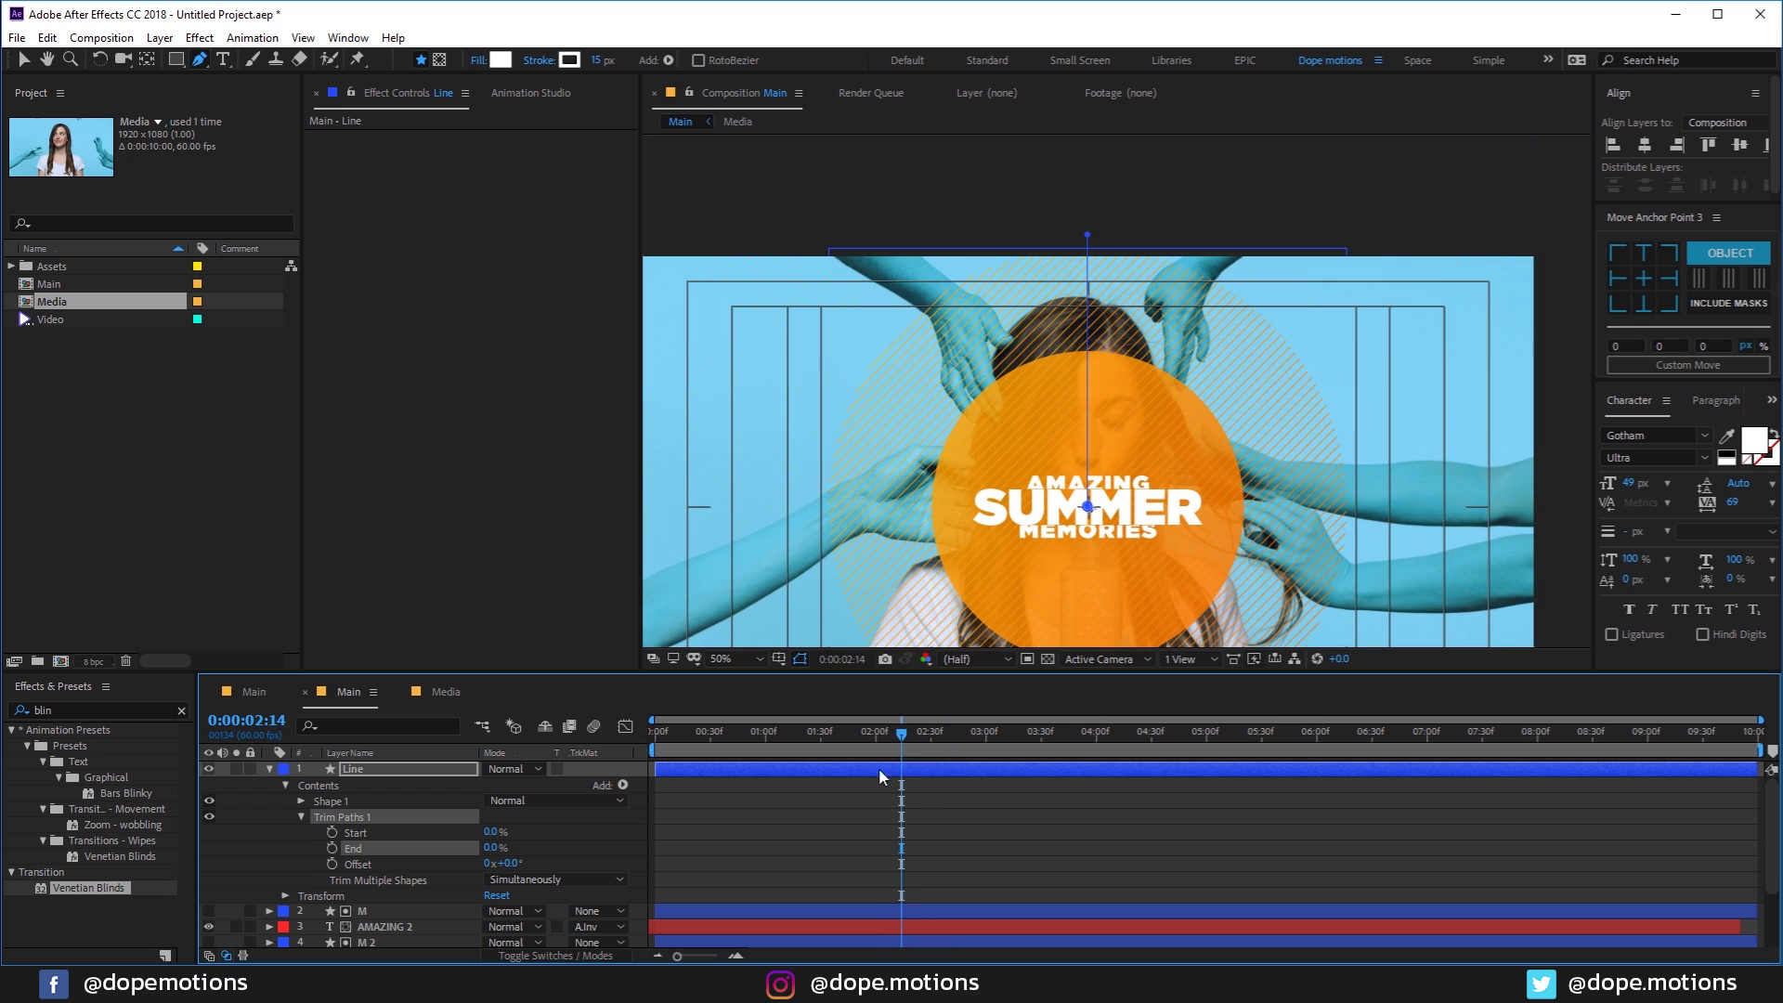
click(333, 848)
drag(915, 754, 952, 754)
drag(488, 850, 688, 851)
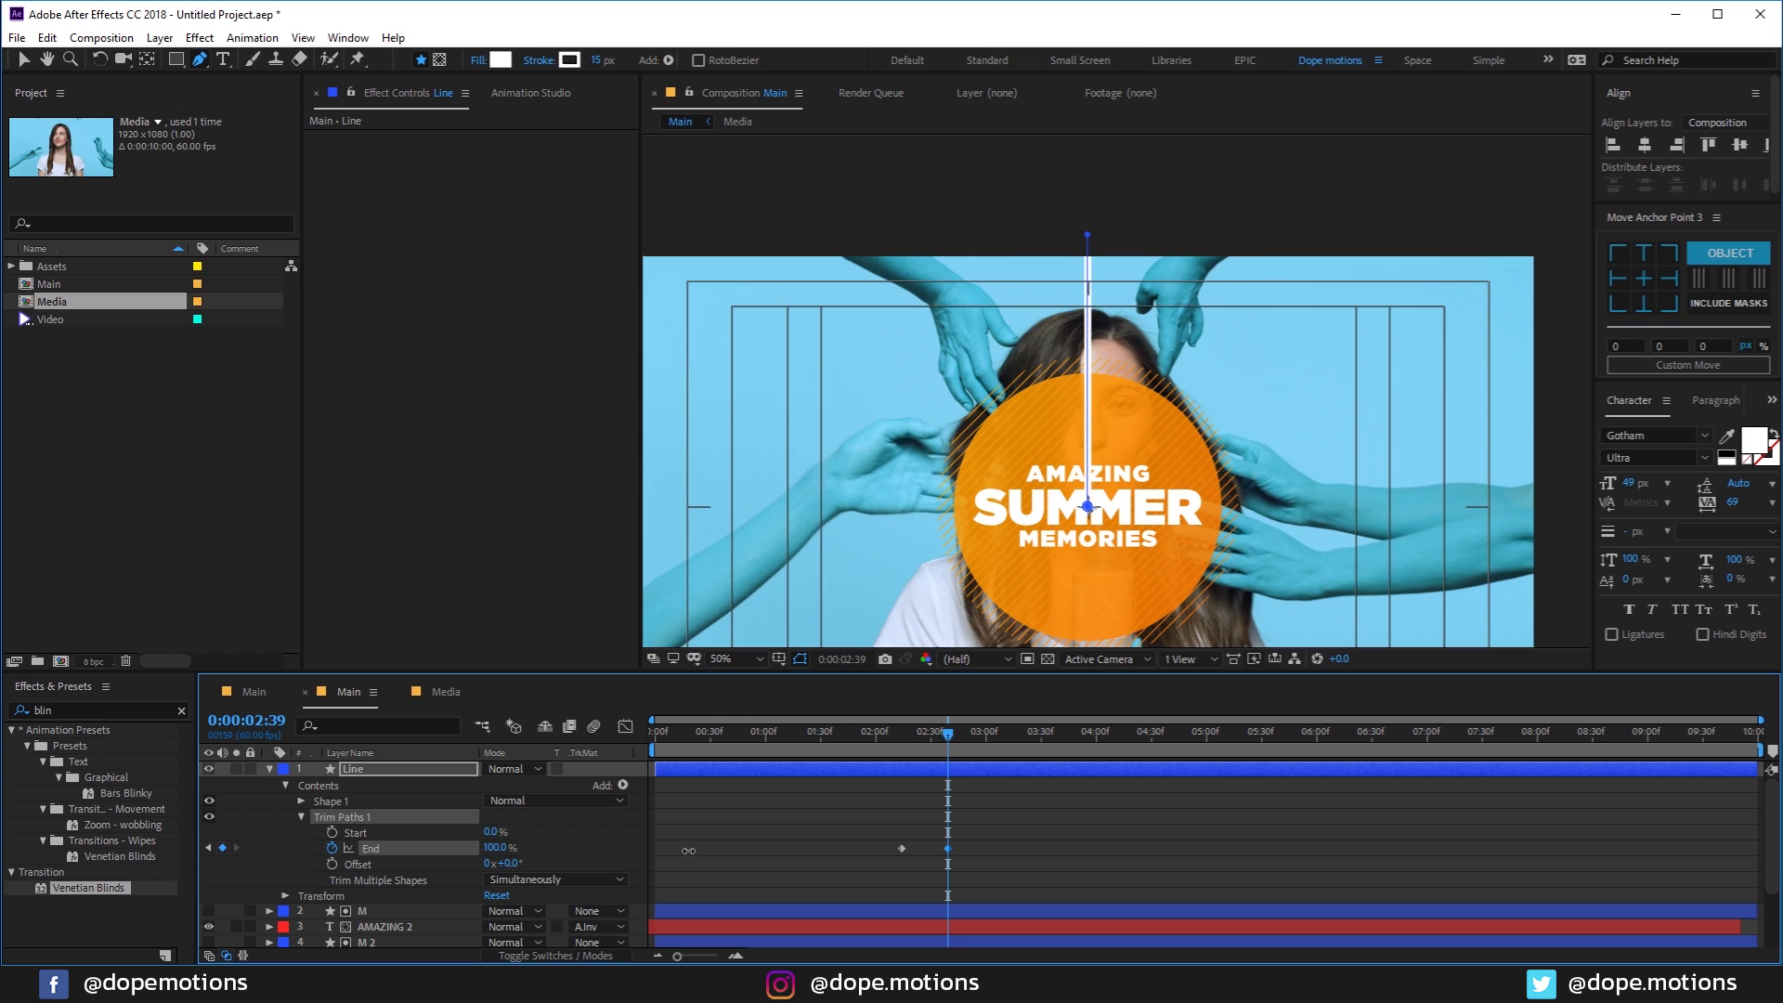
Step: Keyframe the Trim Paths Start at 0% at 0:00:02:19 and raise it at 0:00:02:45 until the line is fully trimmed
scroll(836, 821, up, 3)
key(shift+Page_Up)
key(shift+Page_Up)
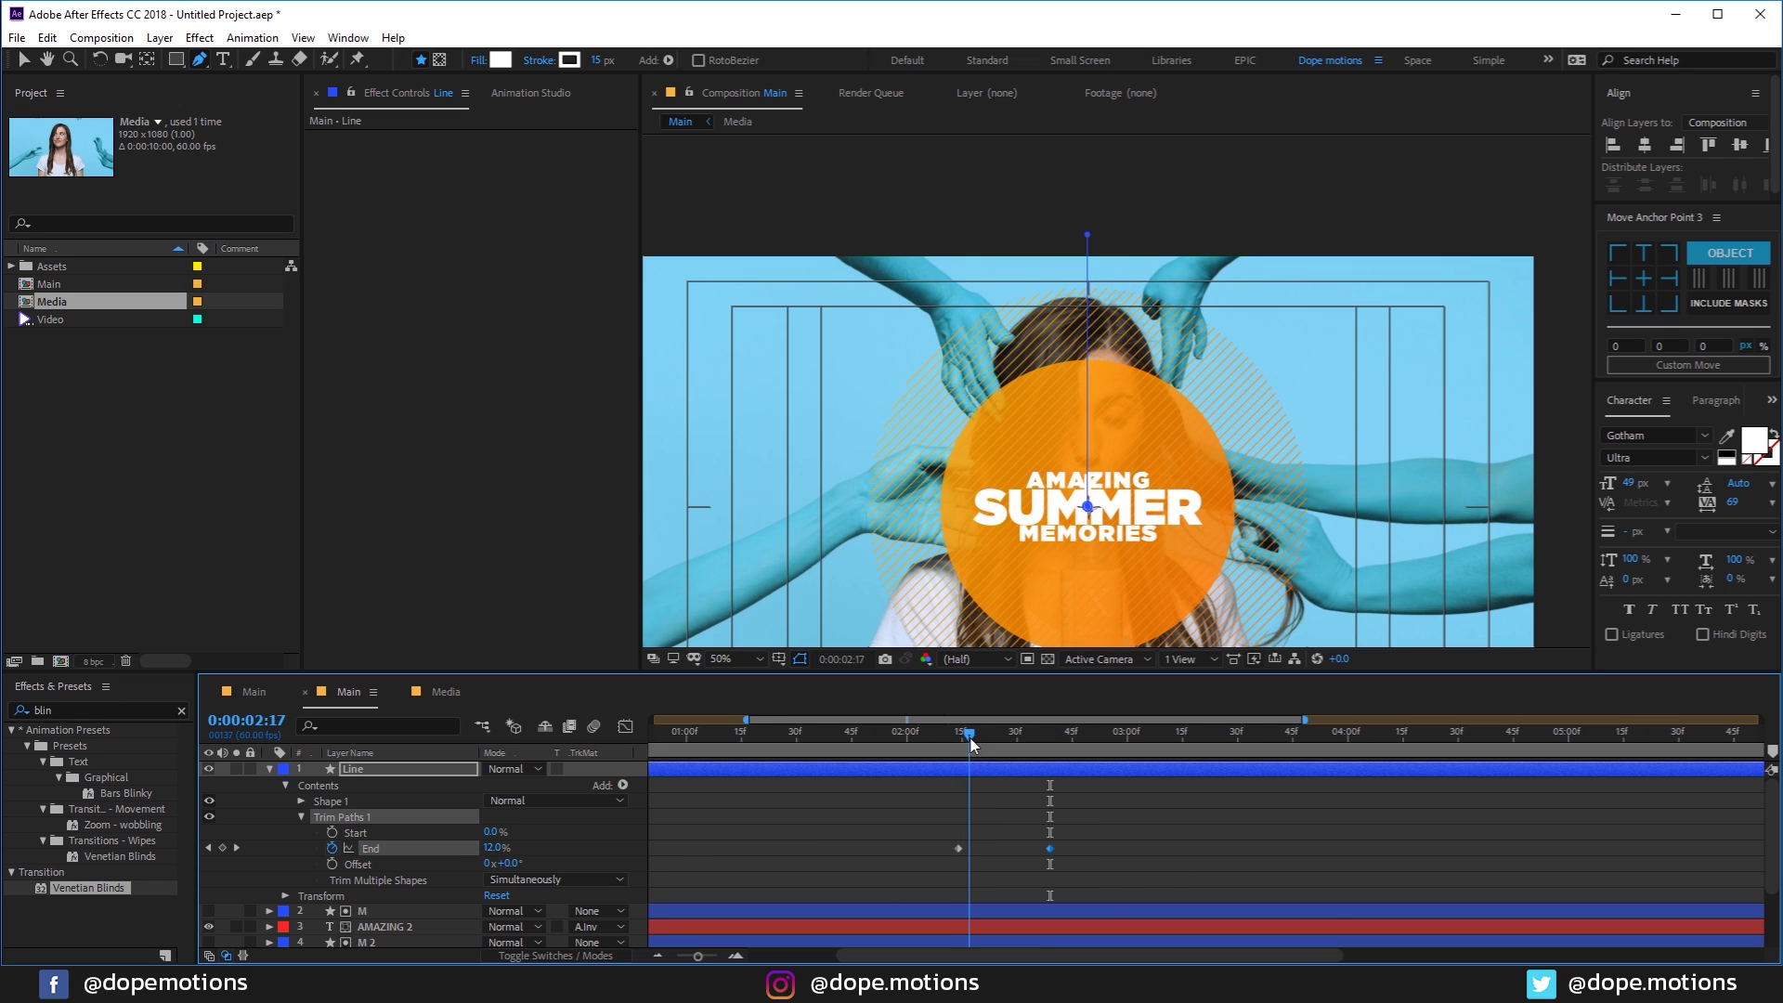
click(333, 833)
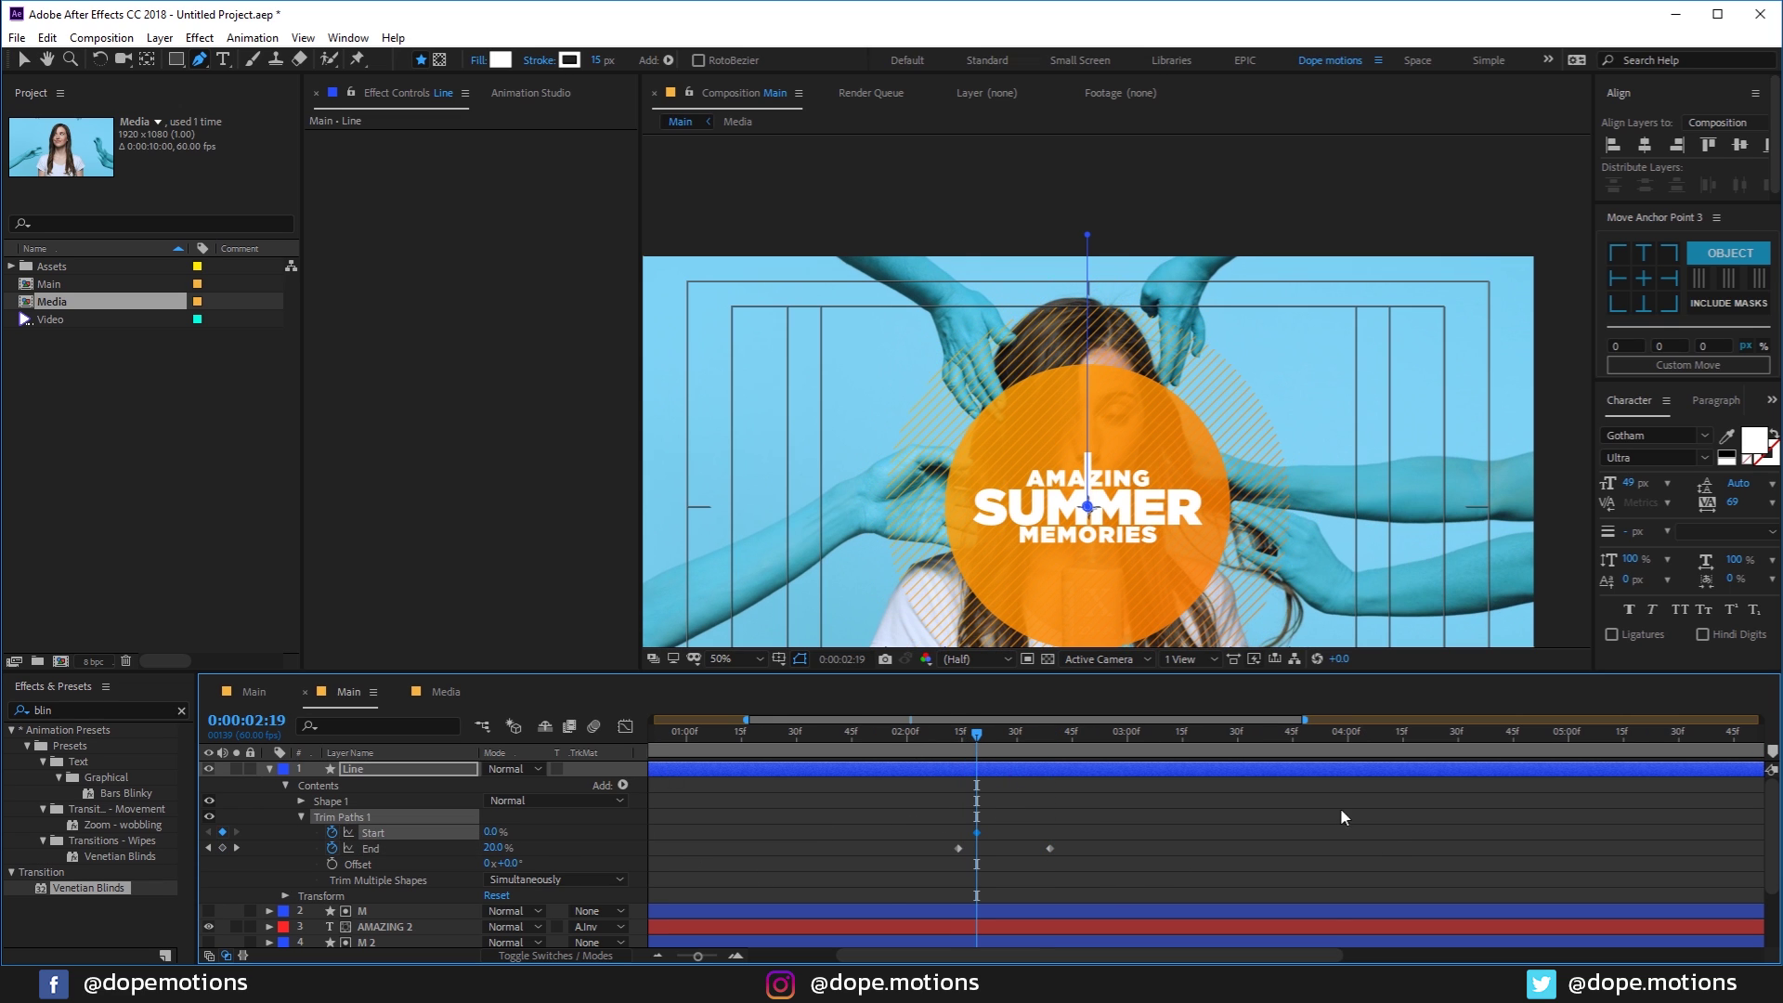
drag(1038, 743, 1074, 746)
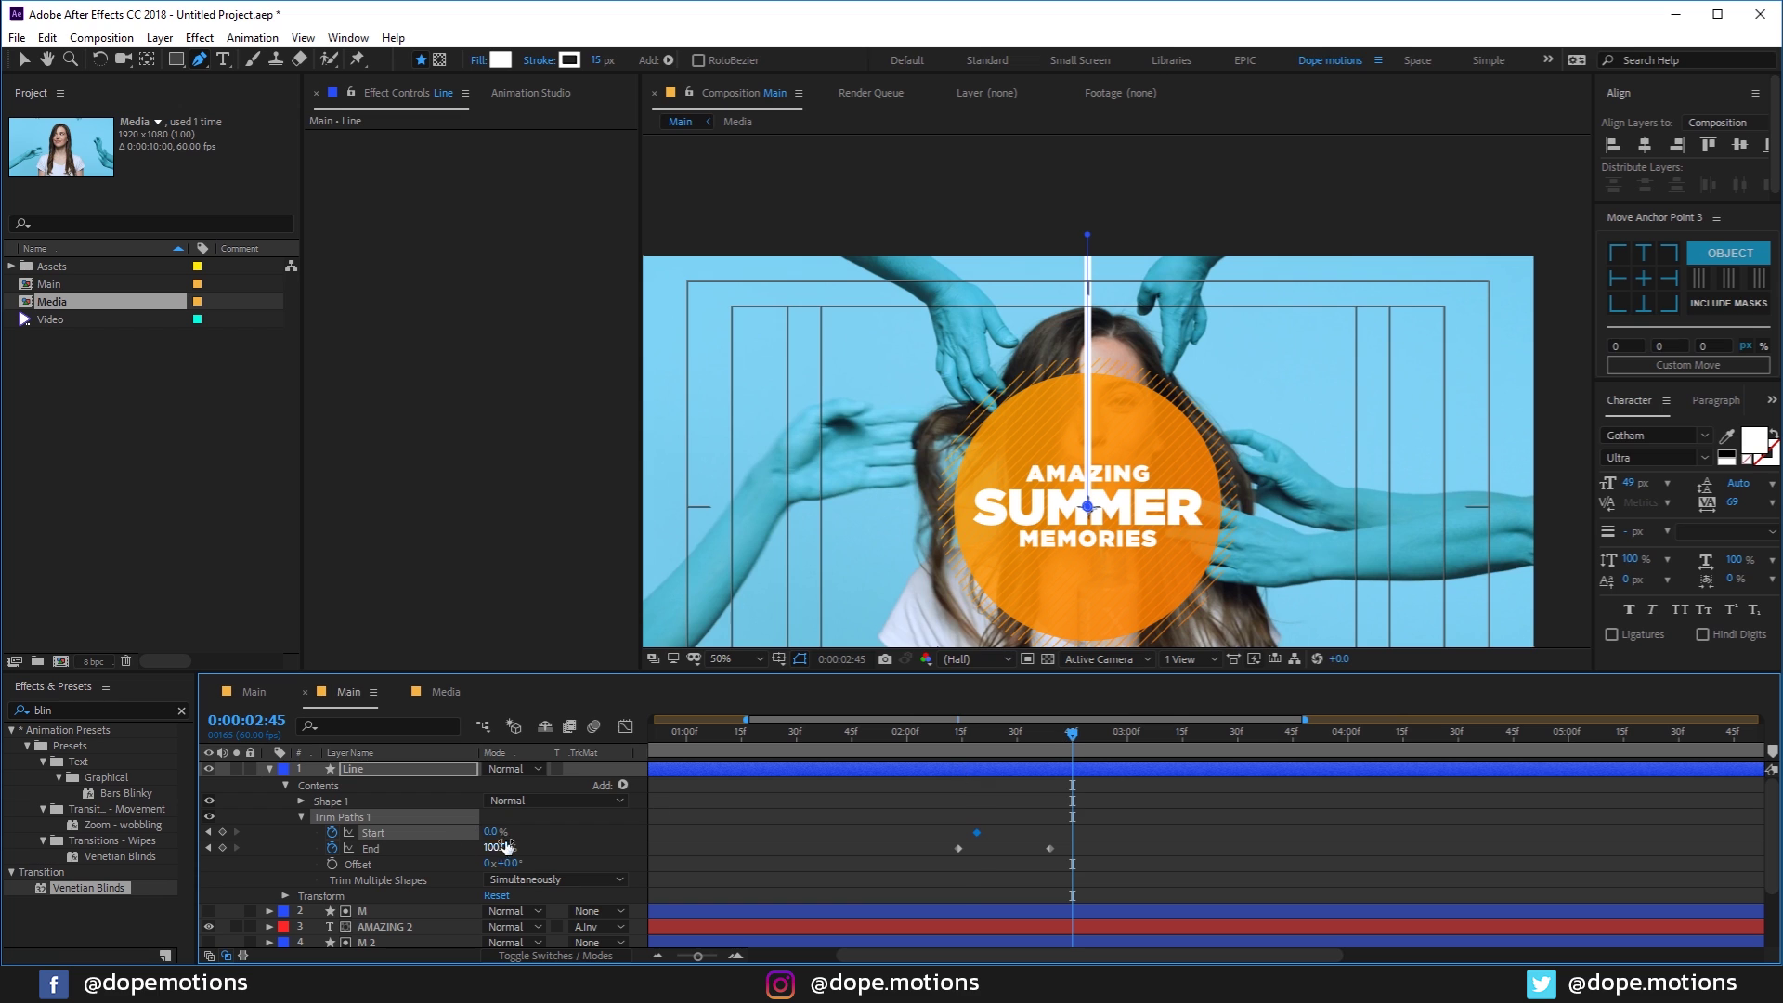
drag(491, 831, 973, 746)
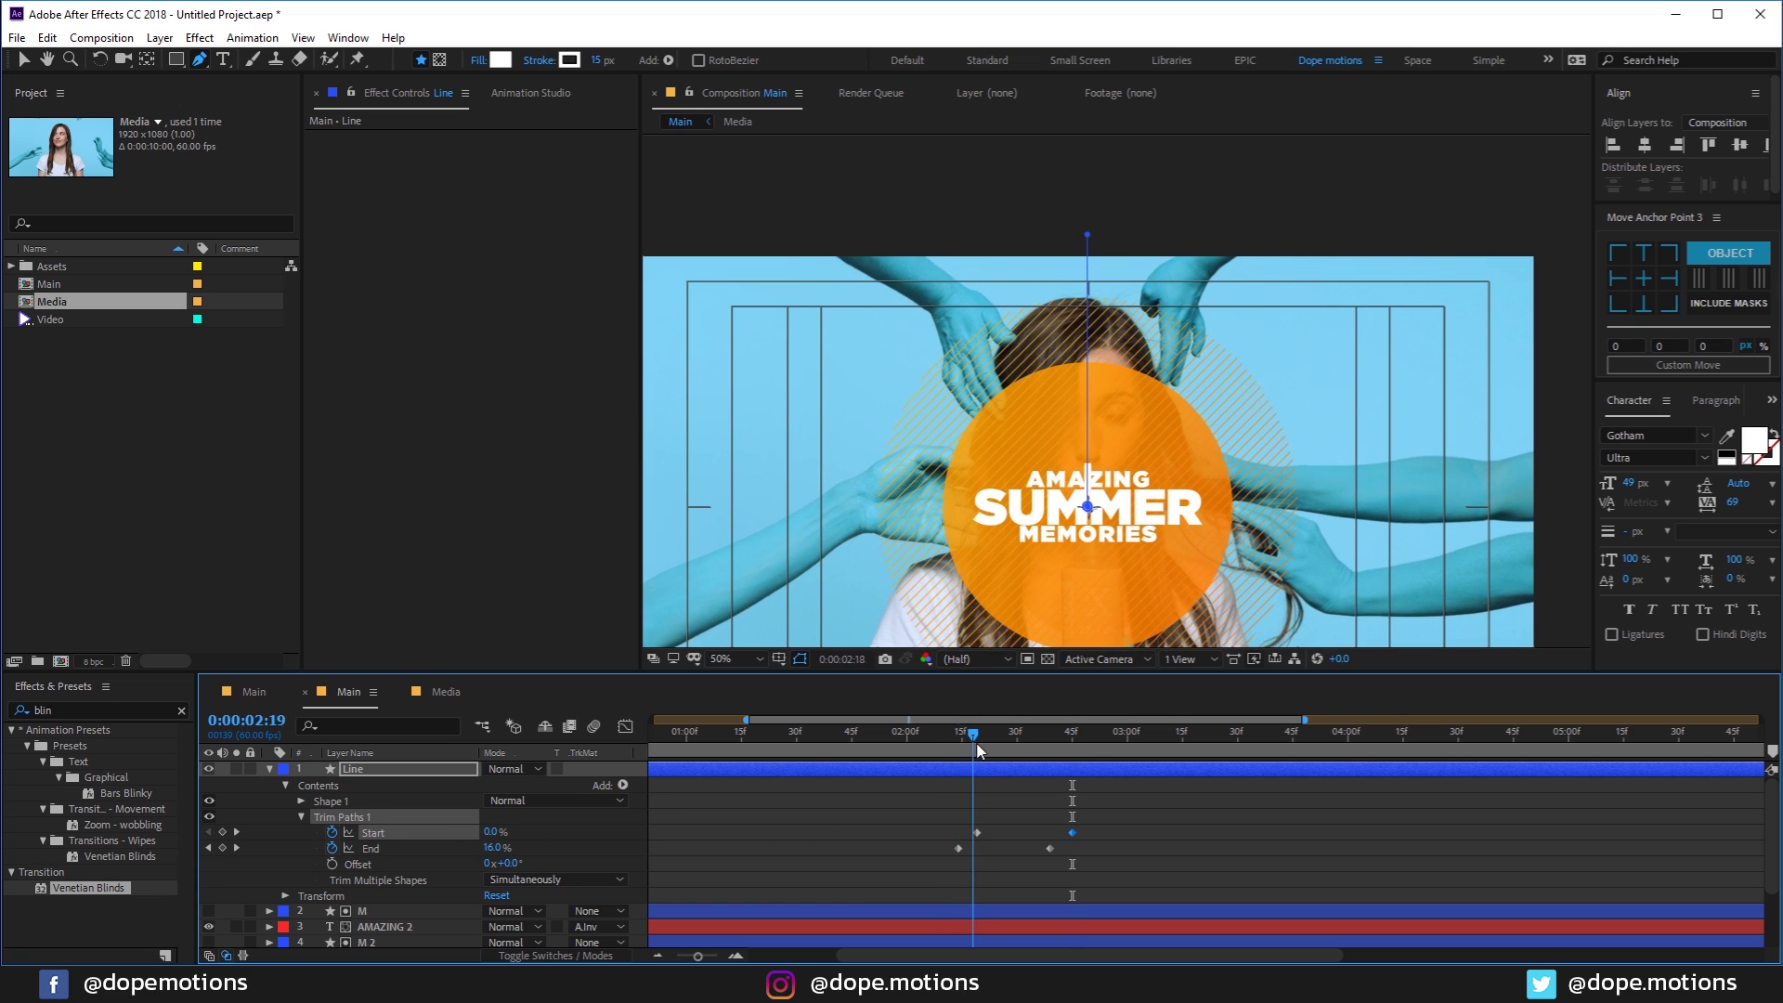
Step: Move the last Start and End keyframes about 20 frames later and ease all four into a fast-start, slow-finish speed curve
drag(1037, 830, 1102, 864)
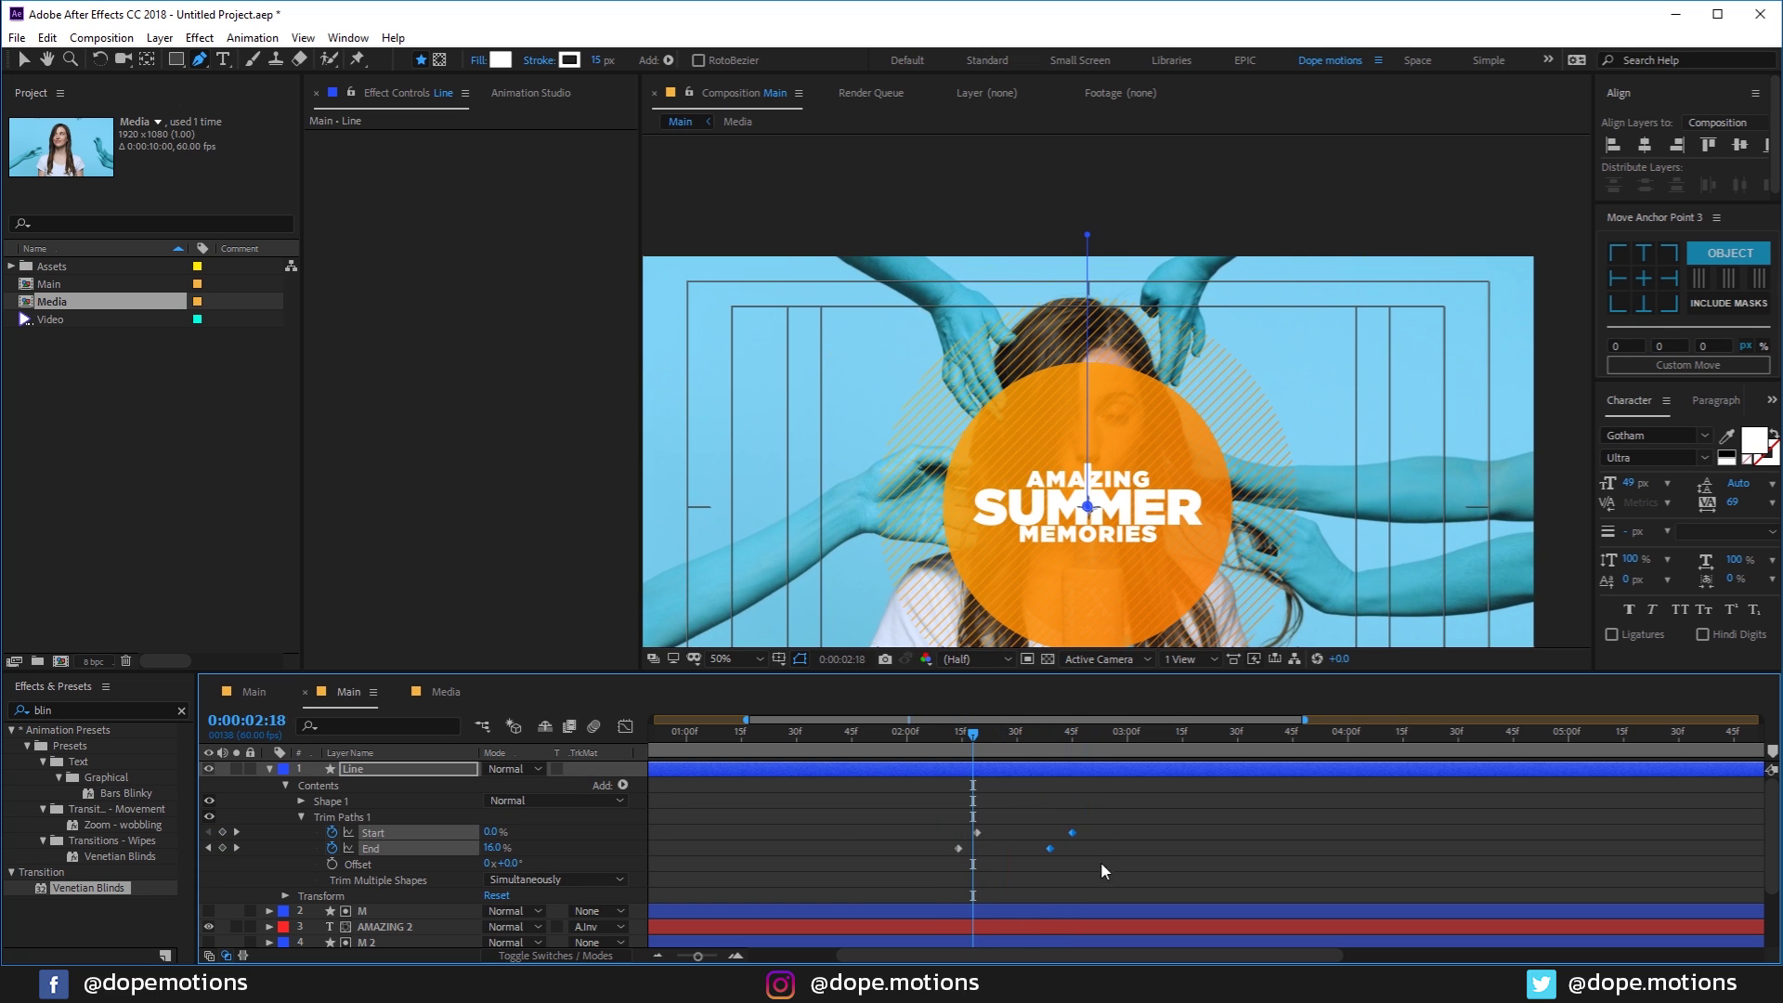
drag(908, 798, 1213, 908)
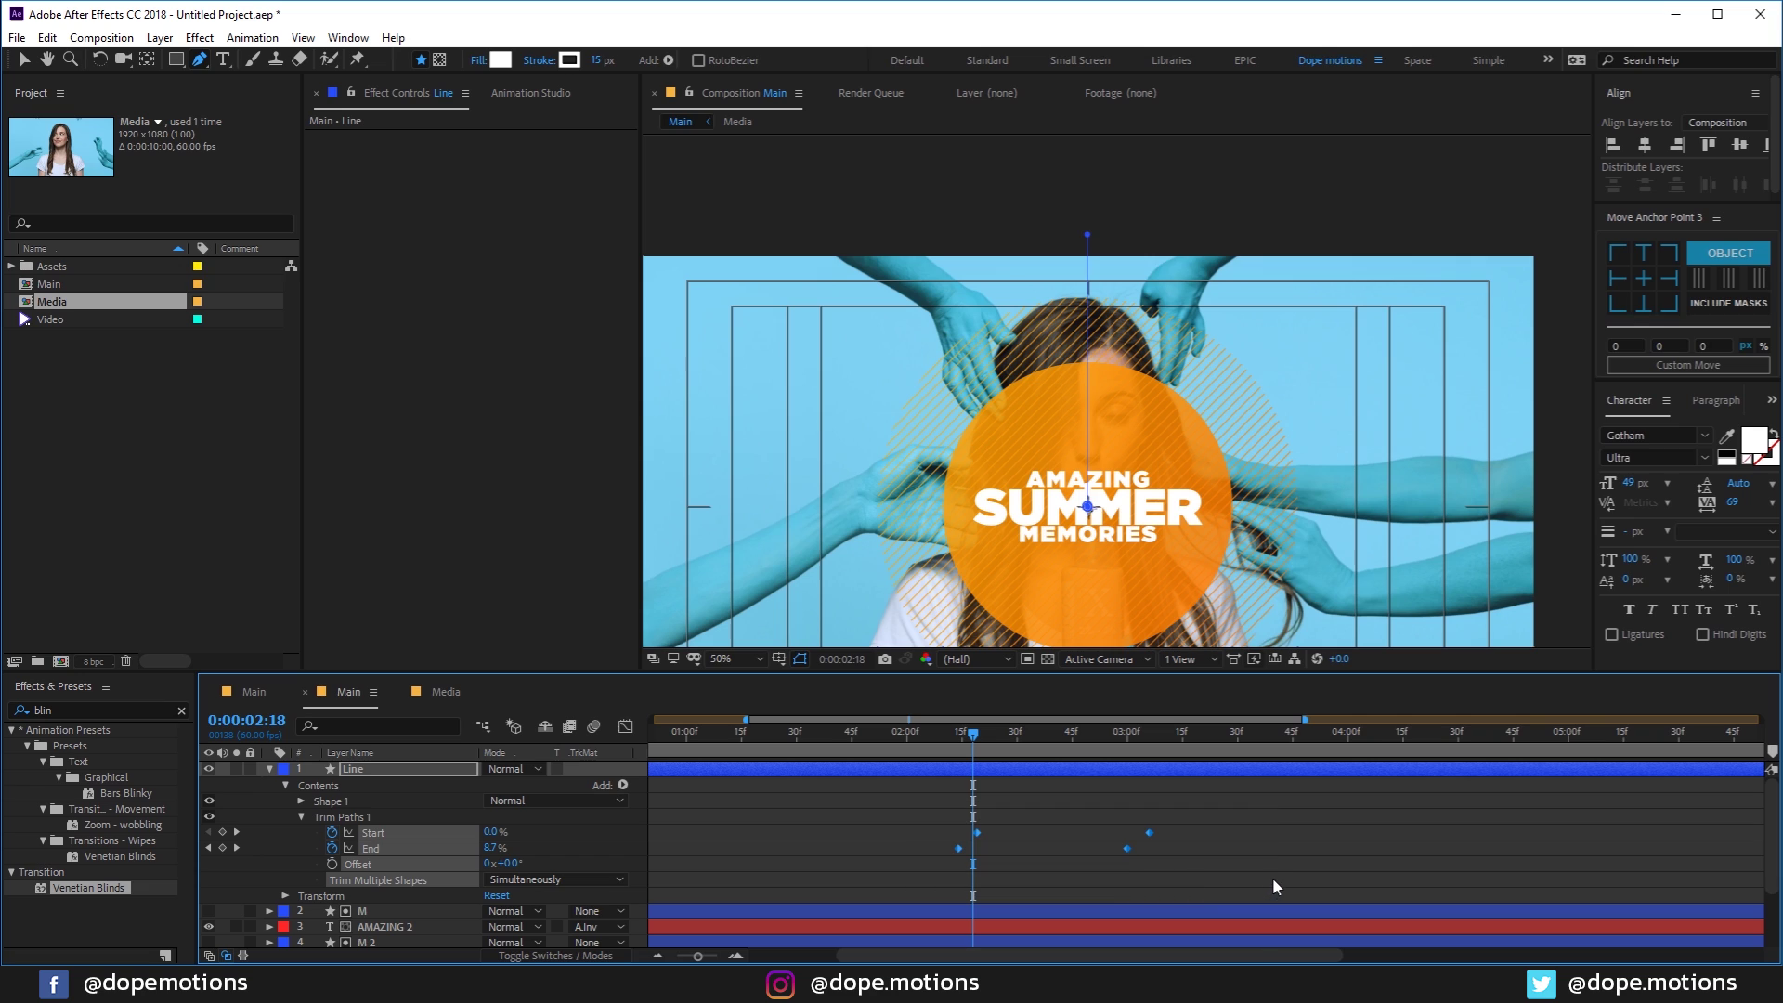
click(627, 727)
drag(1161, 890, 1017, 901)
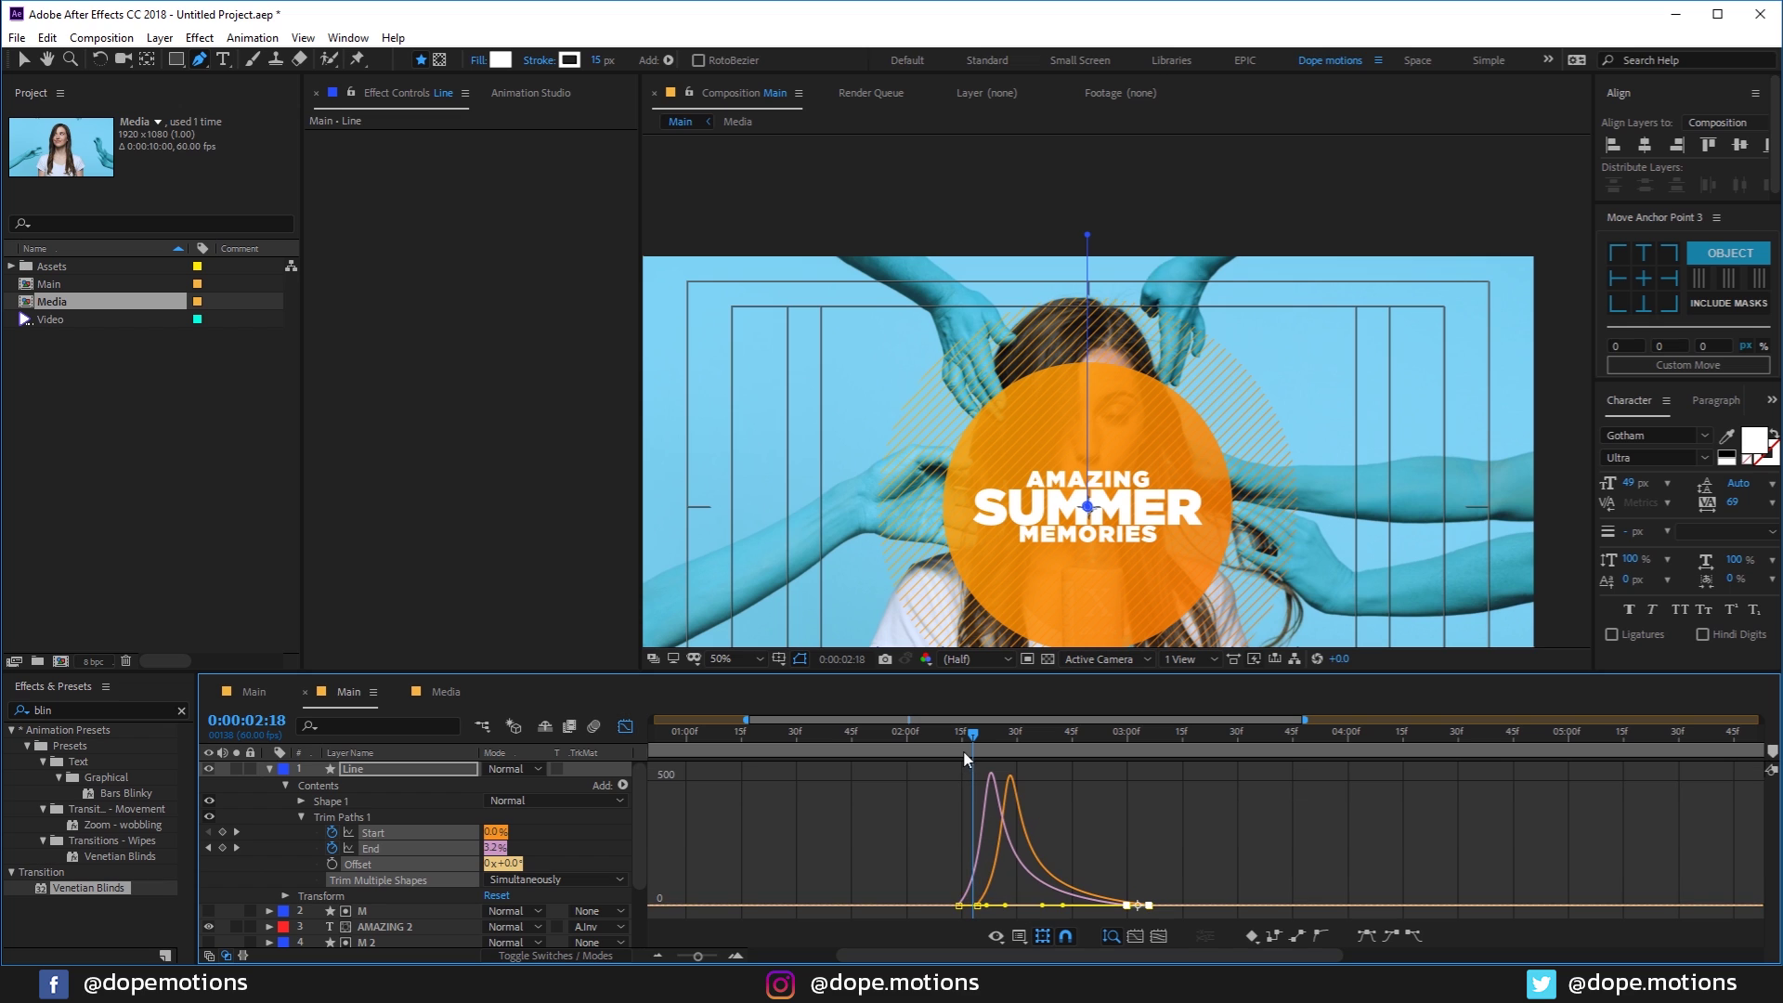
drag(963, 743, 962, 746)
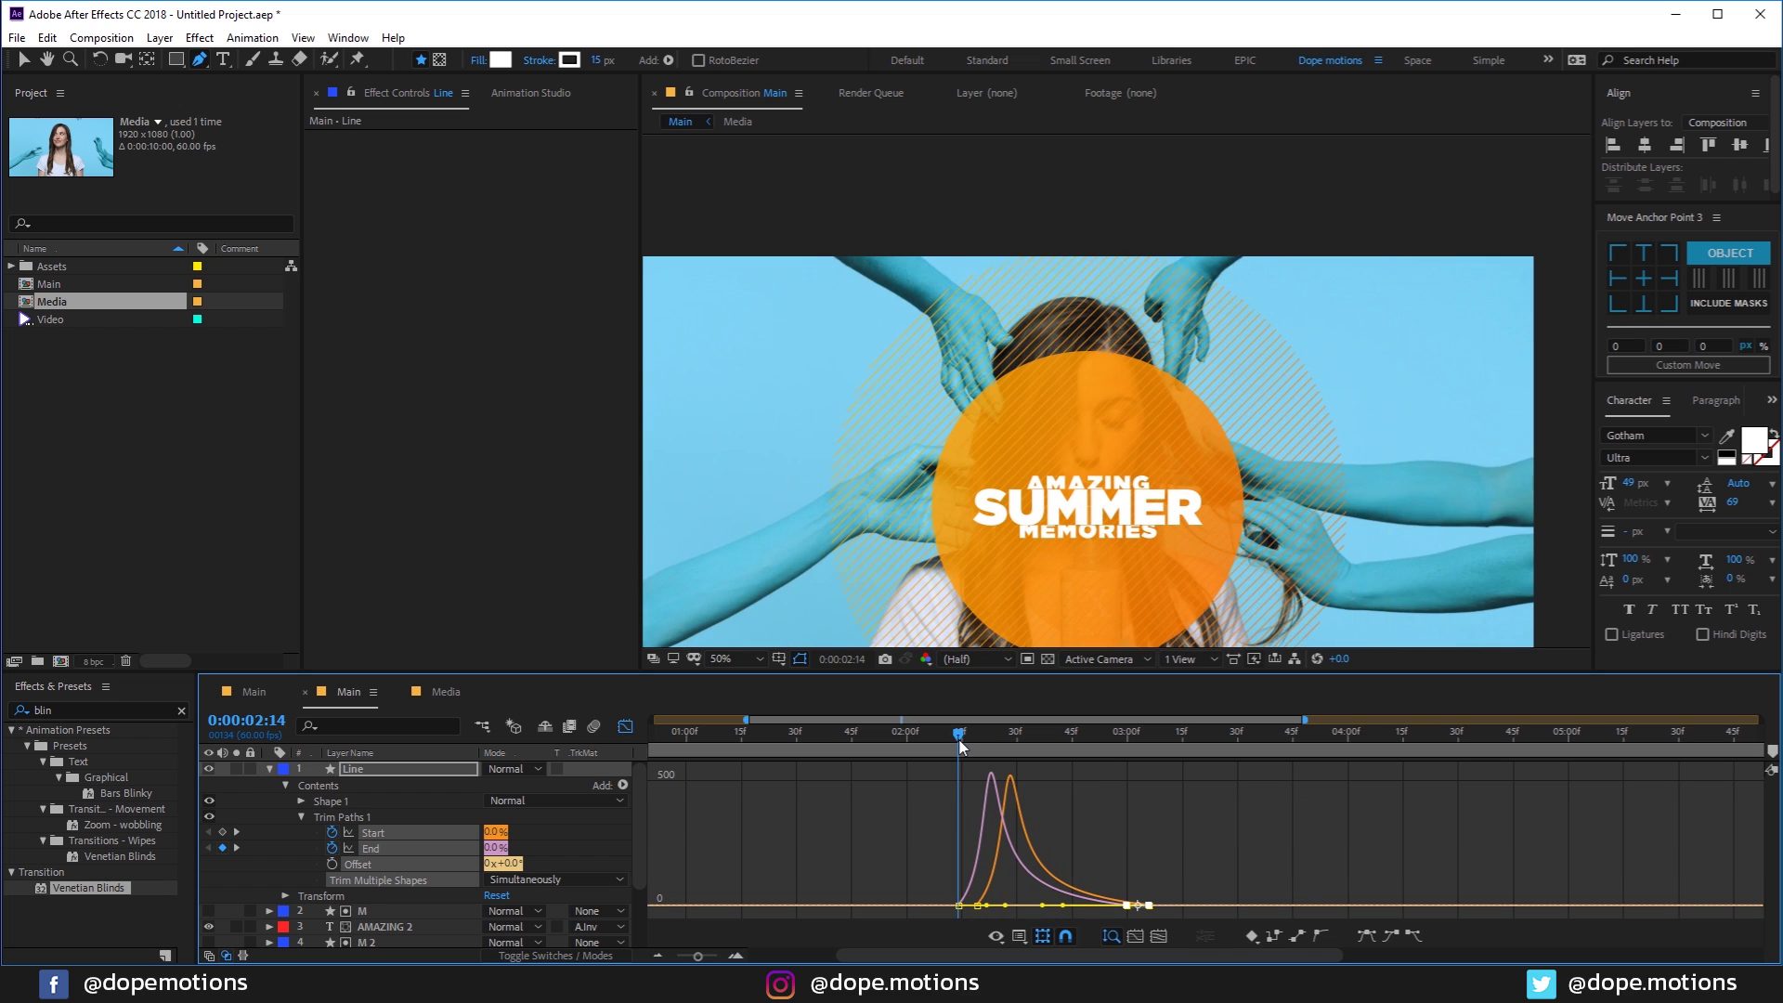
Step: Return to the keyframe view, move the last End keyframe to about 0:00:03:15 with Start's offset kept, and preview the line
click(627, 726)
drag(1075, 808, 1206, 833)
key(space)
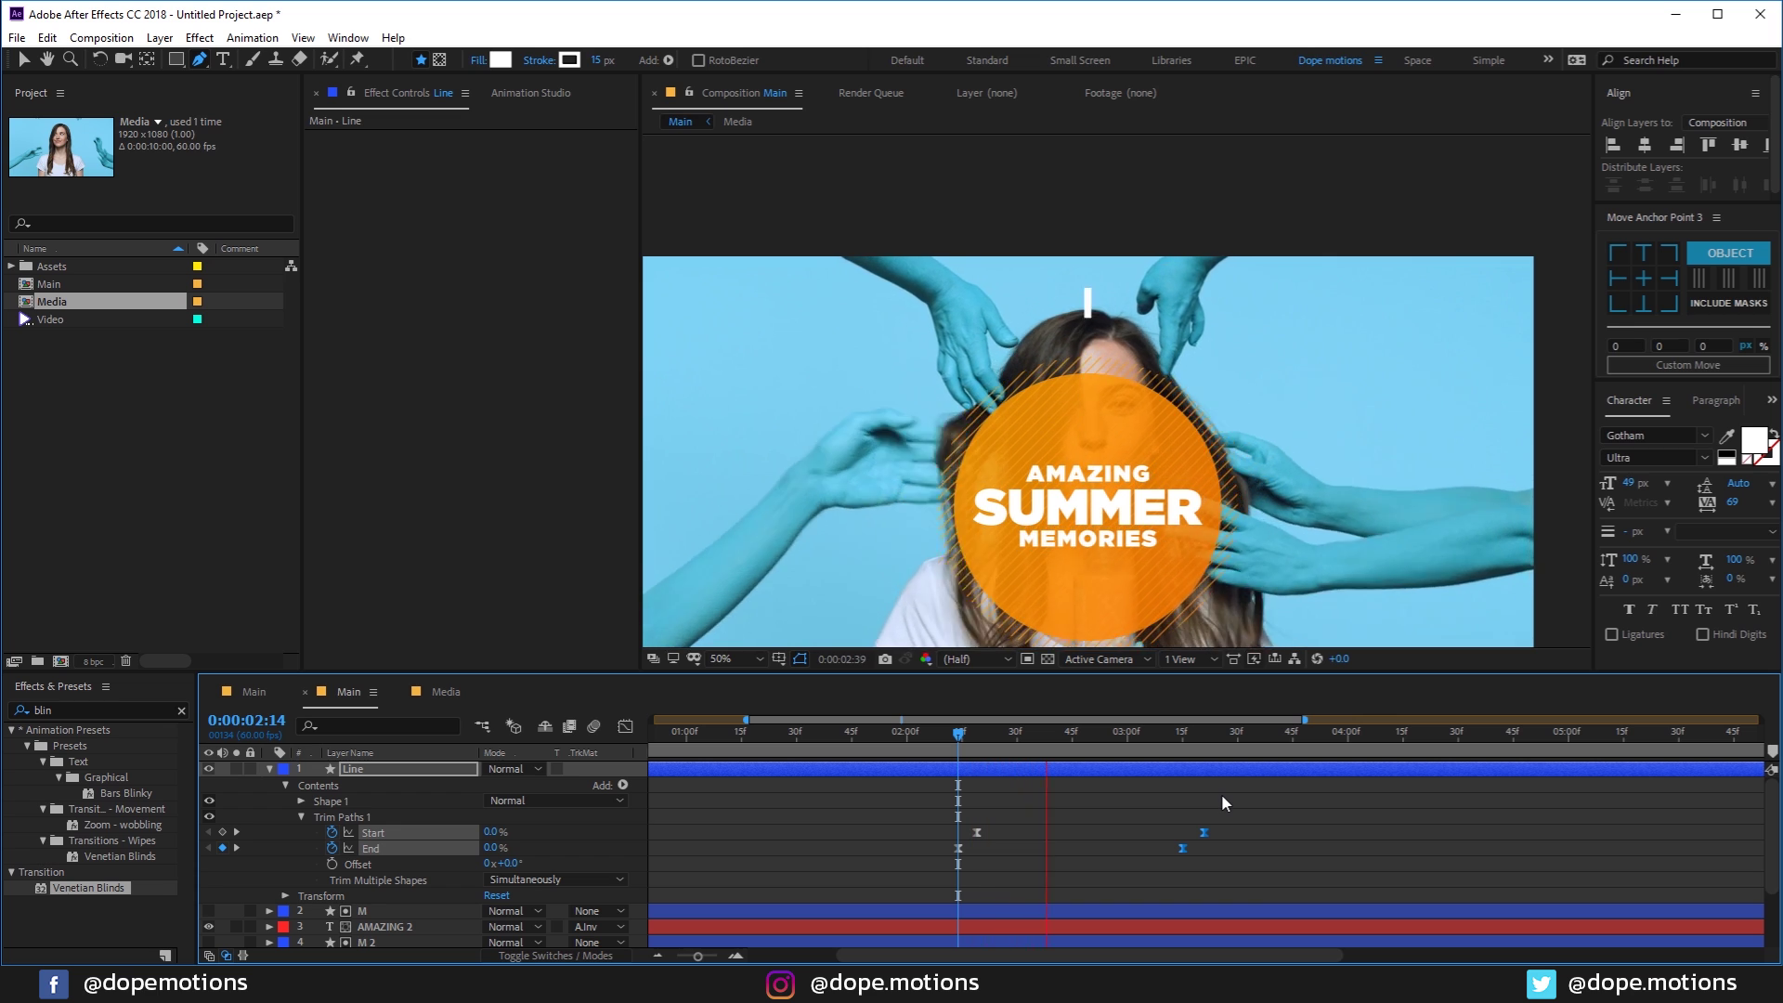
click(891, 736)
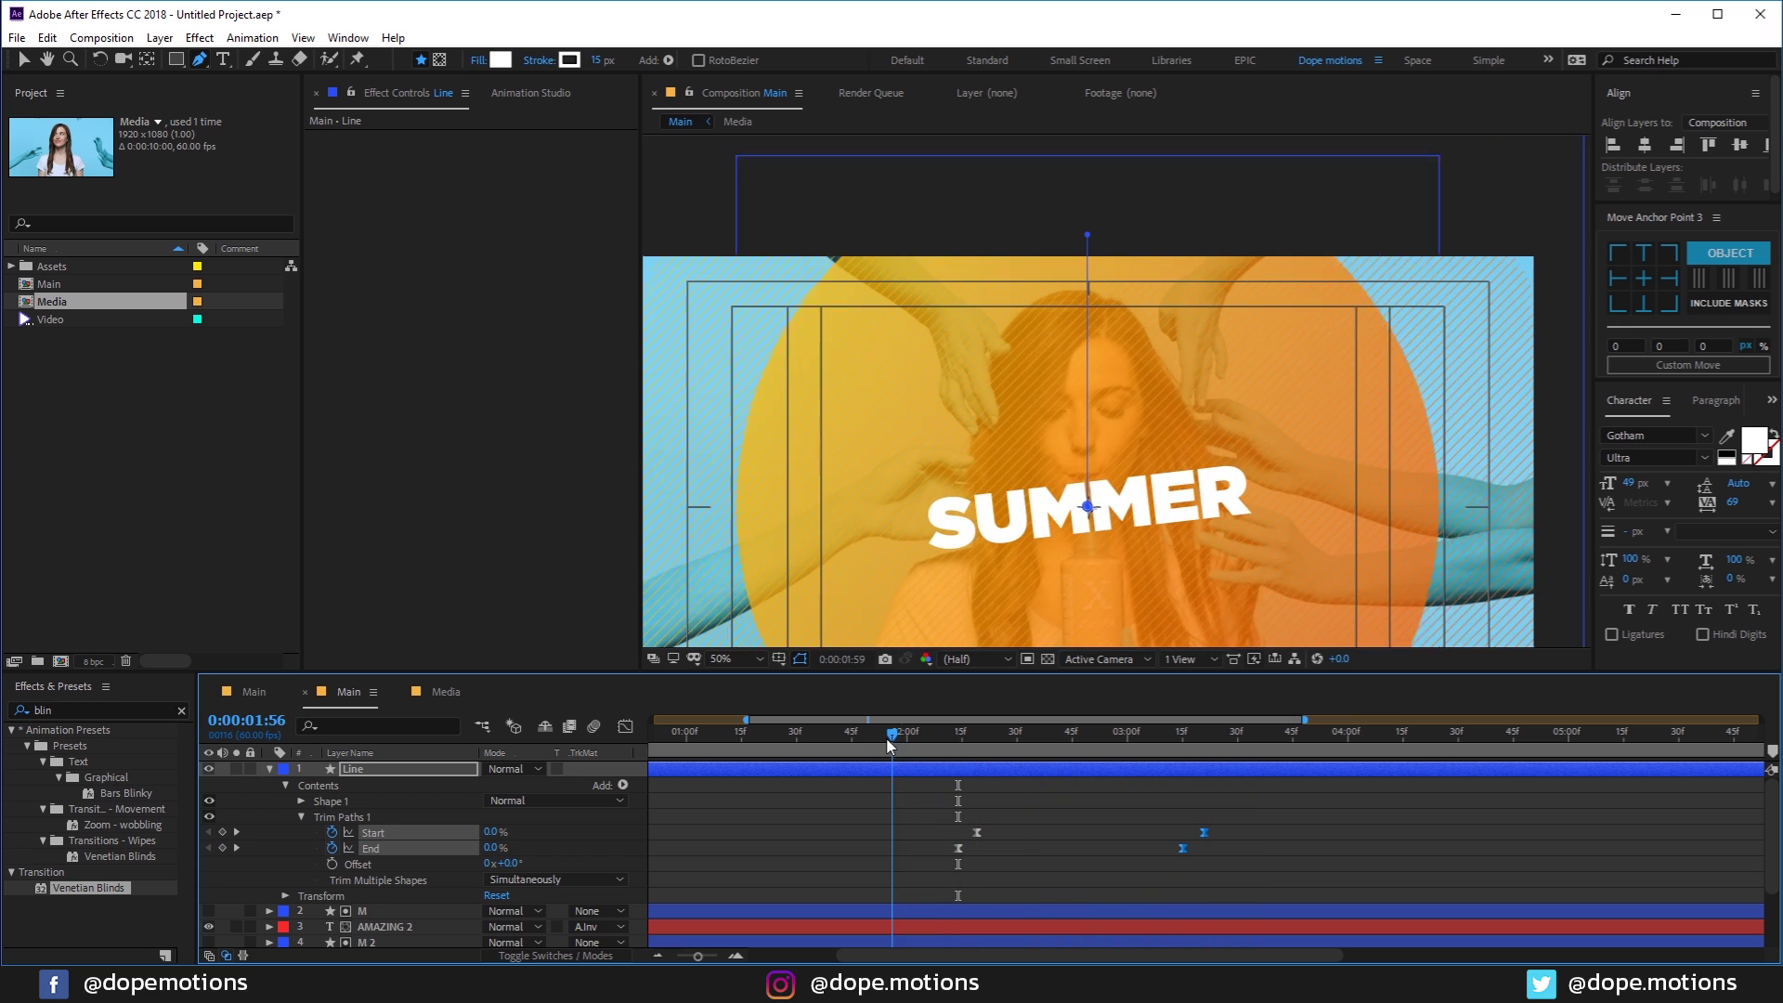
Step: Shift all Trim Paths keyframes earlier so the first Start keyframe falls at 0:00:02:08, and preview the line
drag(890, 743, 939, 778)
key(space)
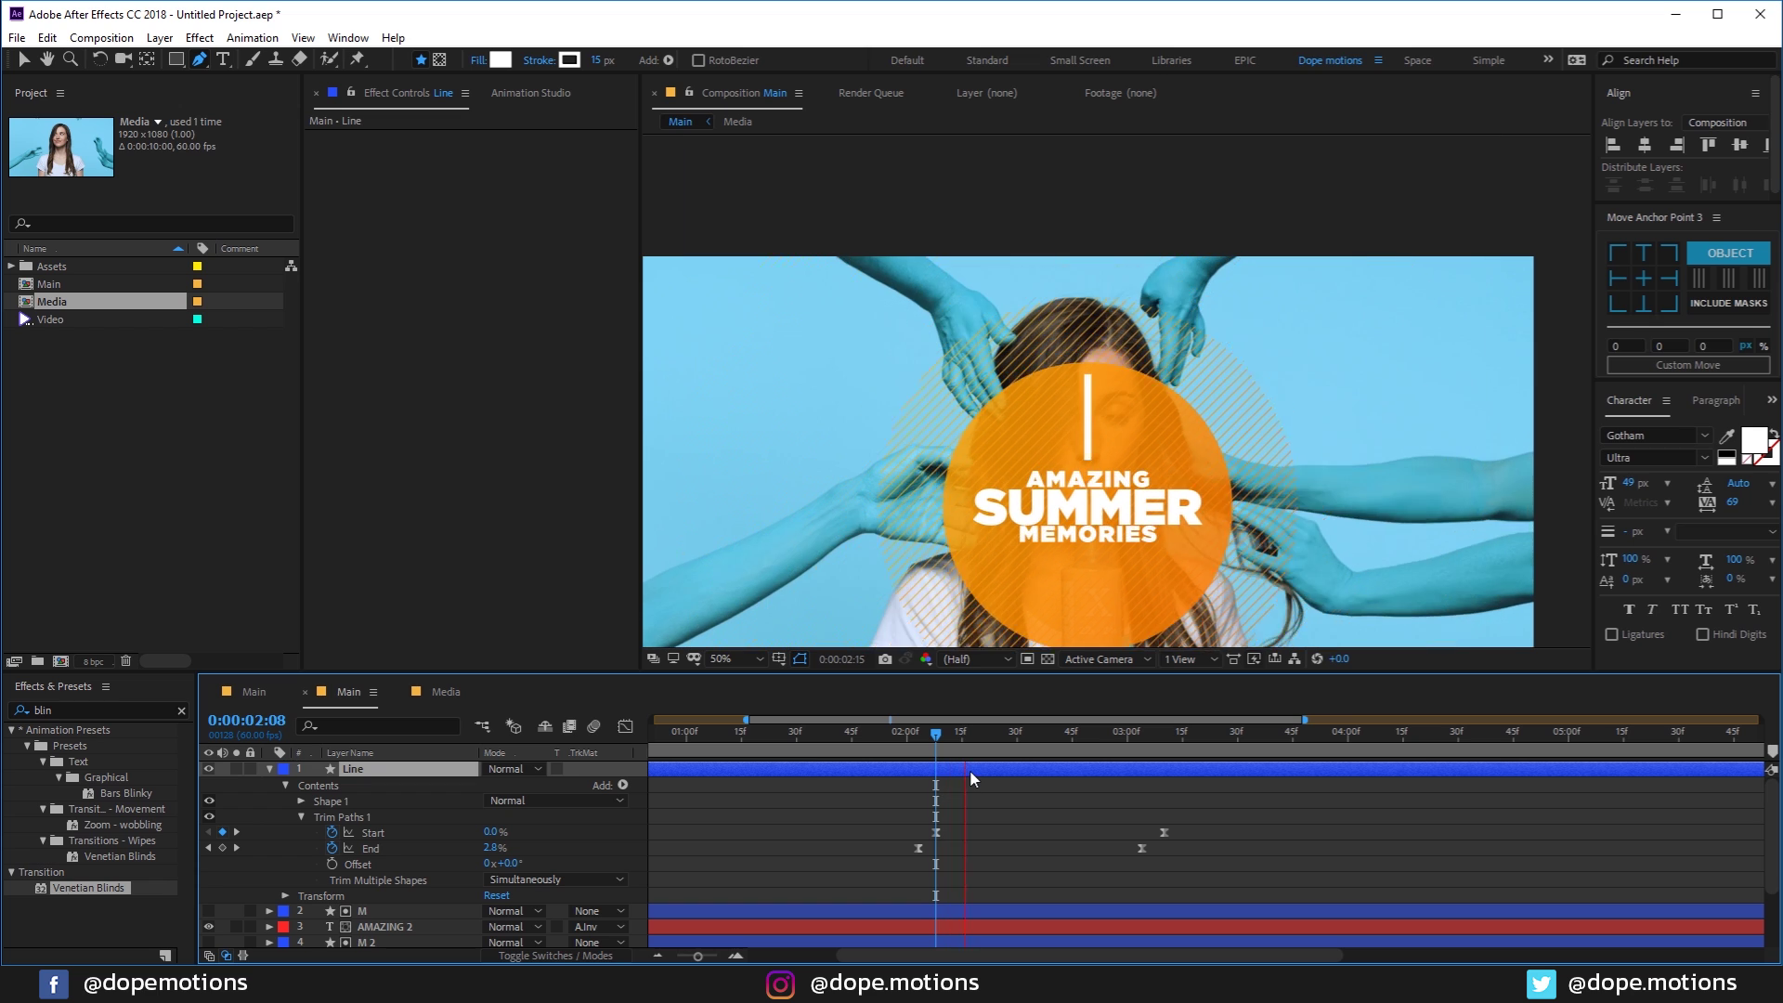
click(889, 748)
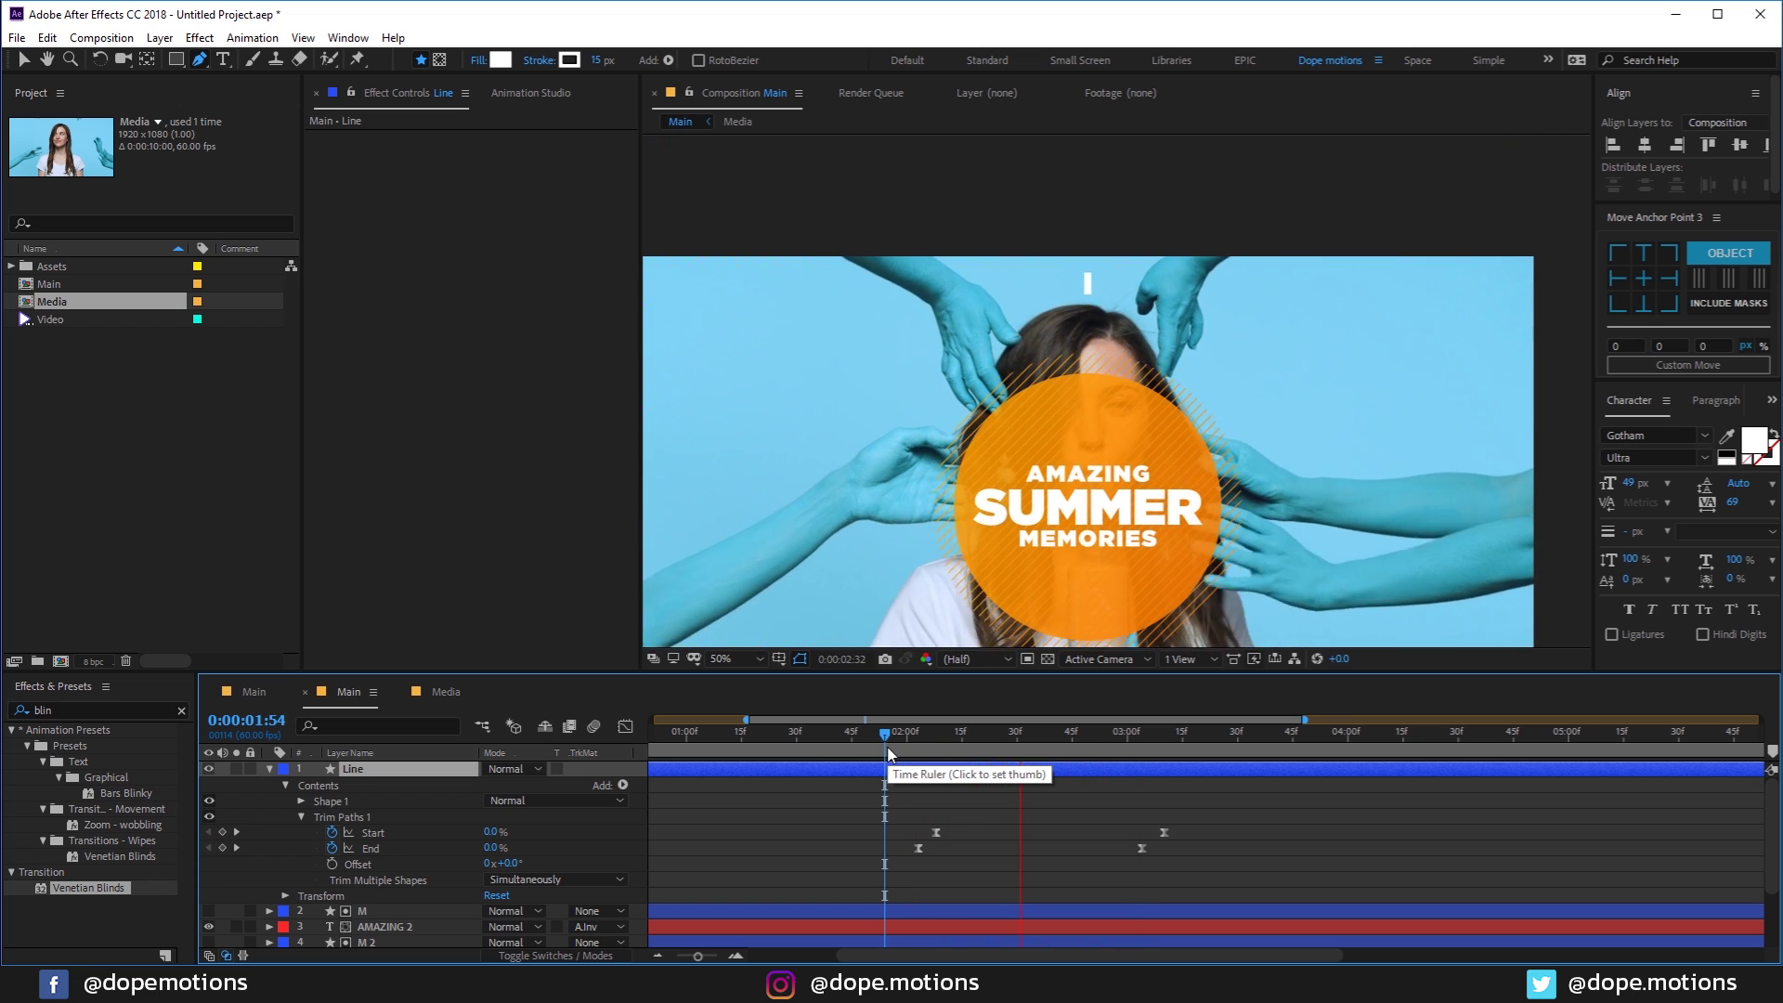
Step: Shorten the line animation by moving the last End and Start keyframes to about 0:00:02:48 and 0:00:02:53, previewing the timing
mouse_move(1144, 852)
mouse_down()
mouse_move(1169, 828)
mouse_move(1195, 871)
mouse_move(1142, 841)
mouse_up()
key(space)
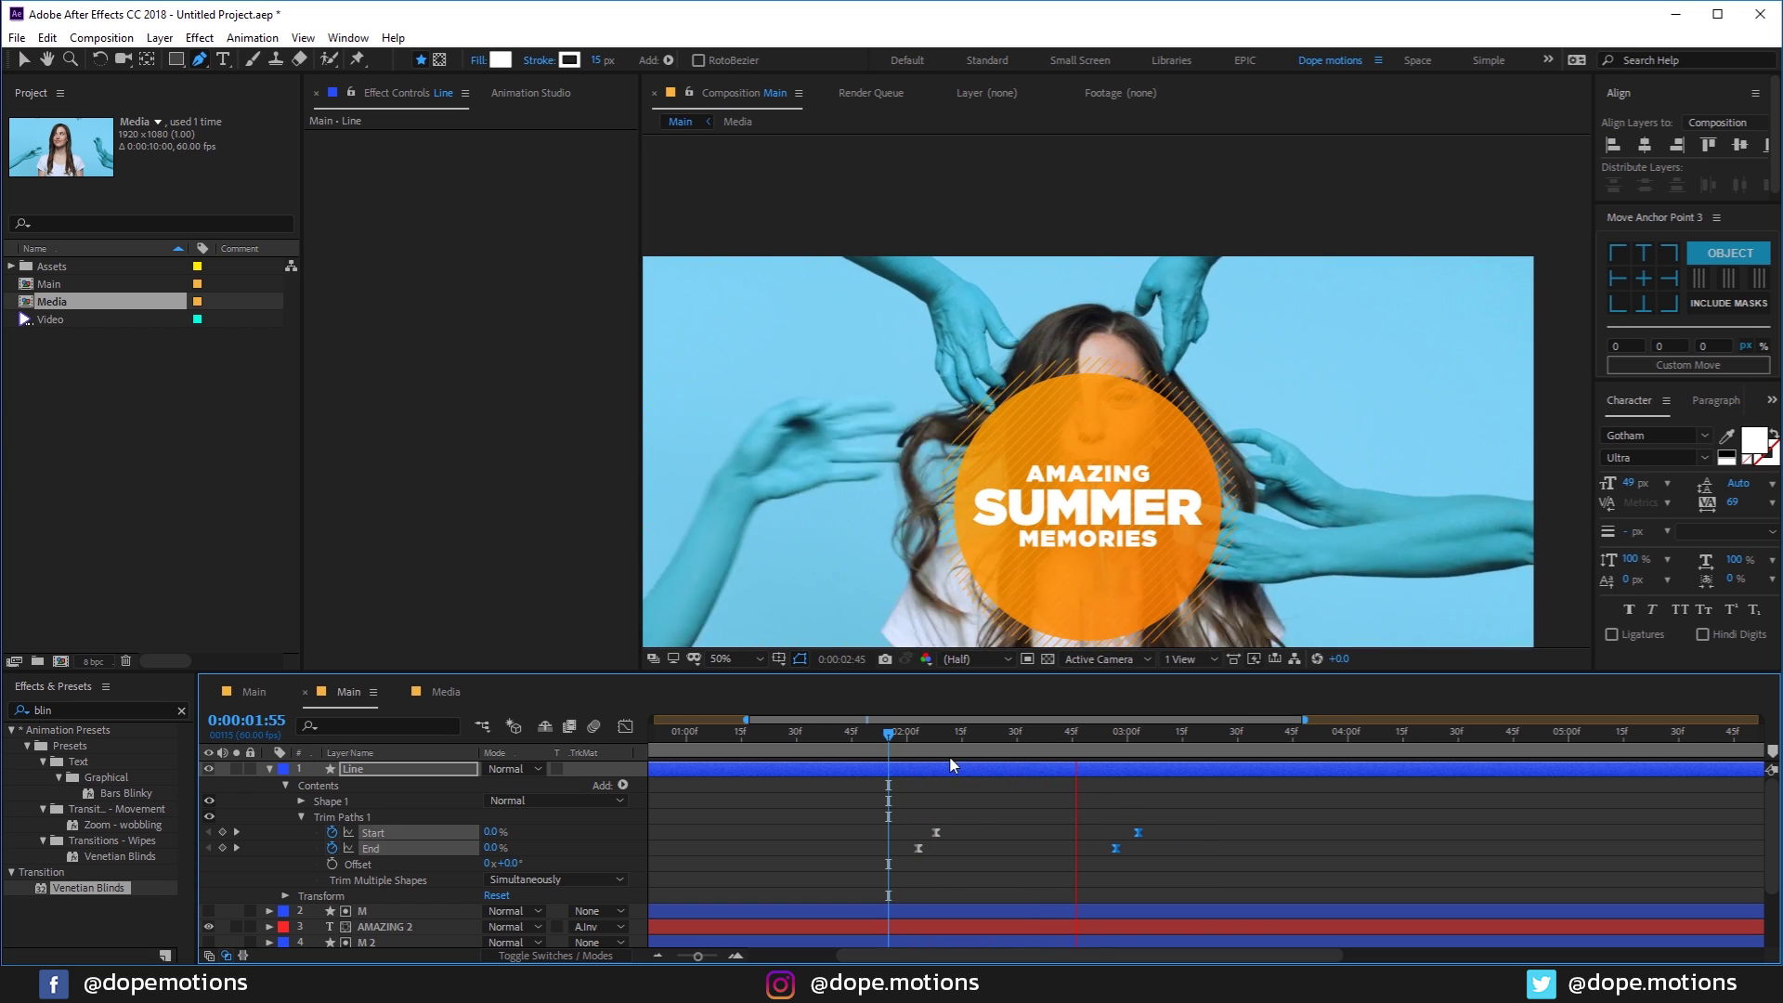
click(912, 750)
drag(1138, 836, 1103, 832)
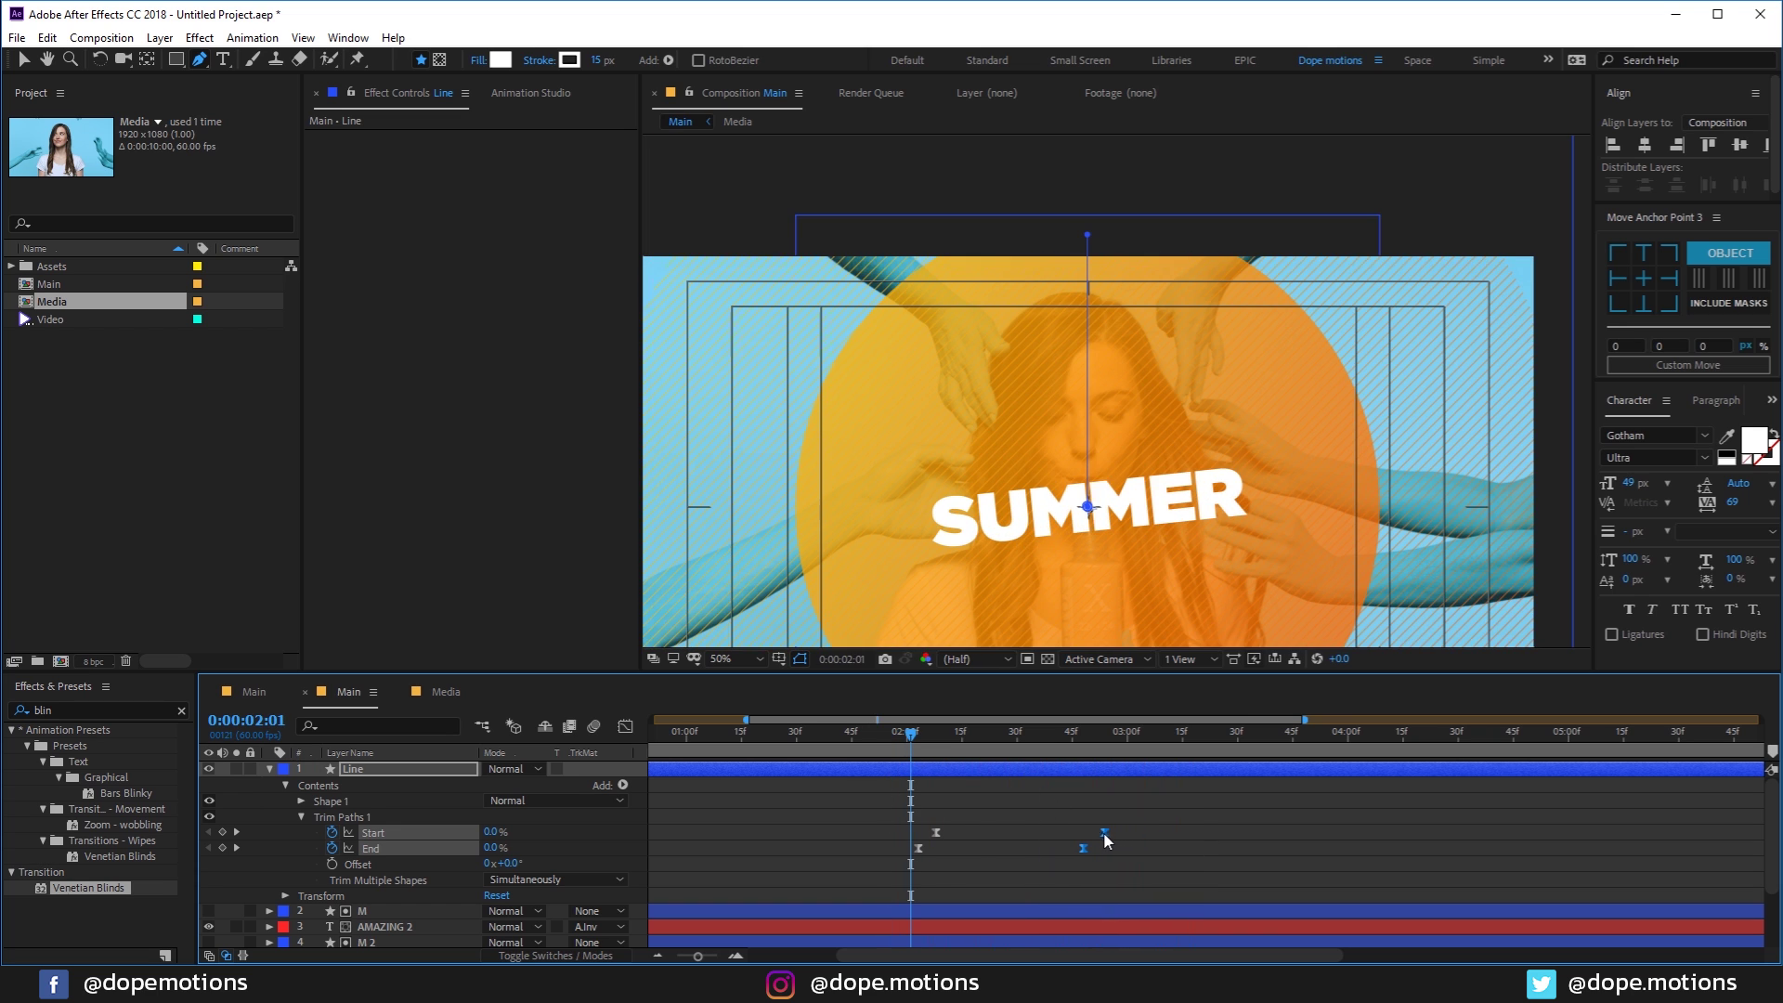
key(space)
drag(1009, 749, 996, 760)
Step: Set the Line Cap of the line's Stroke 1 to Round Cap and hide the title/action safe guides
click(300, 817)
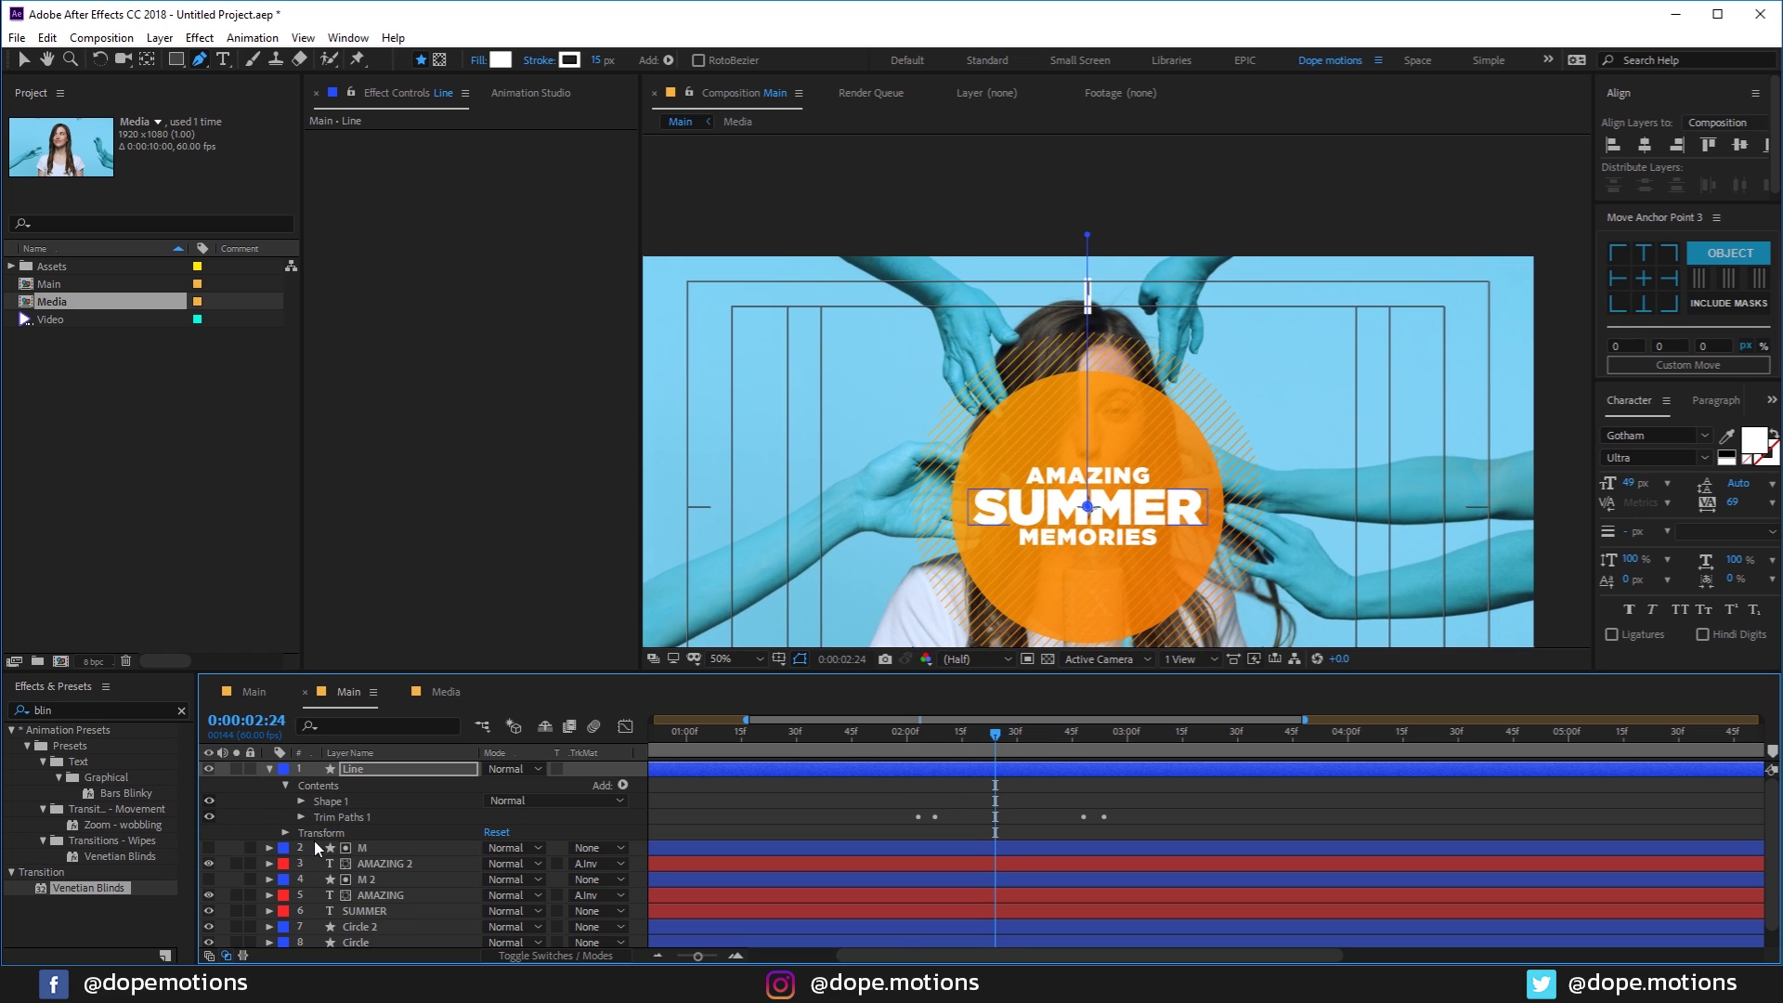
click(301, 801)
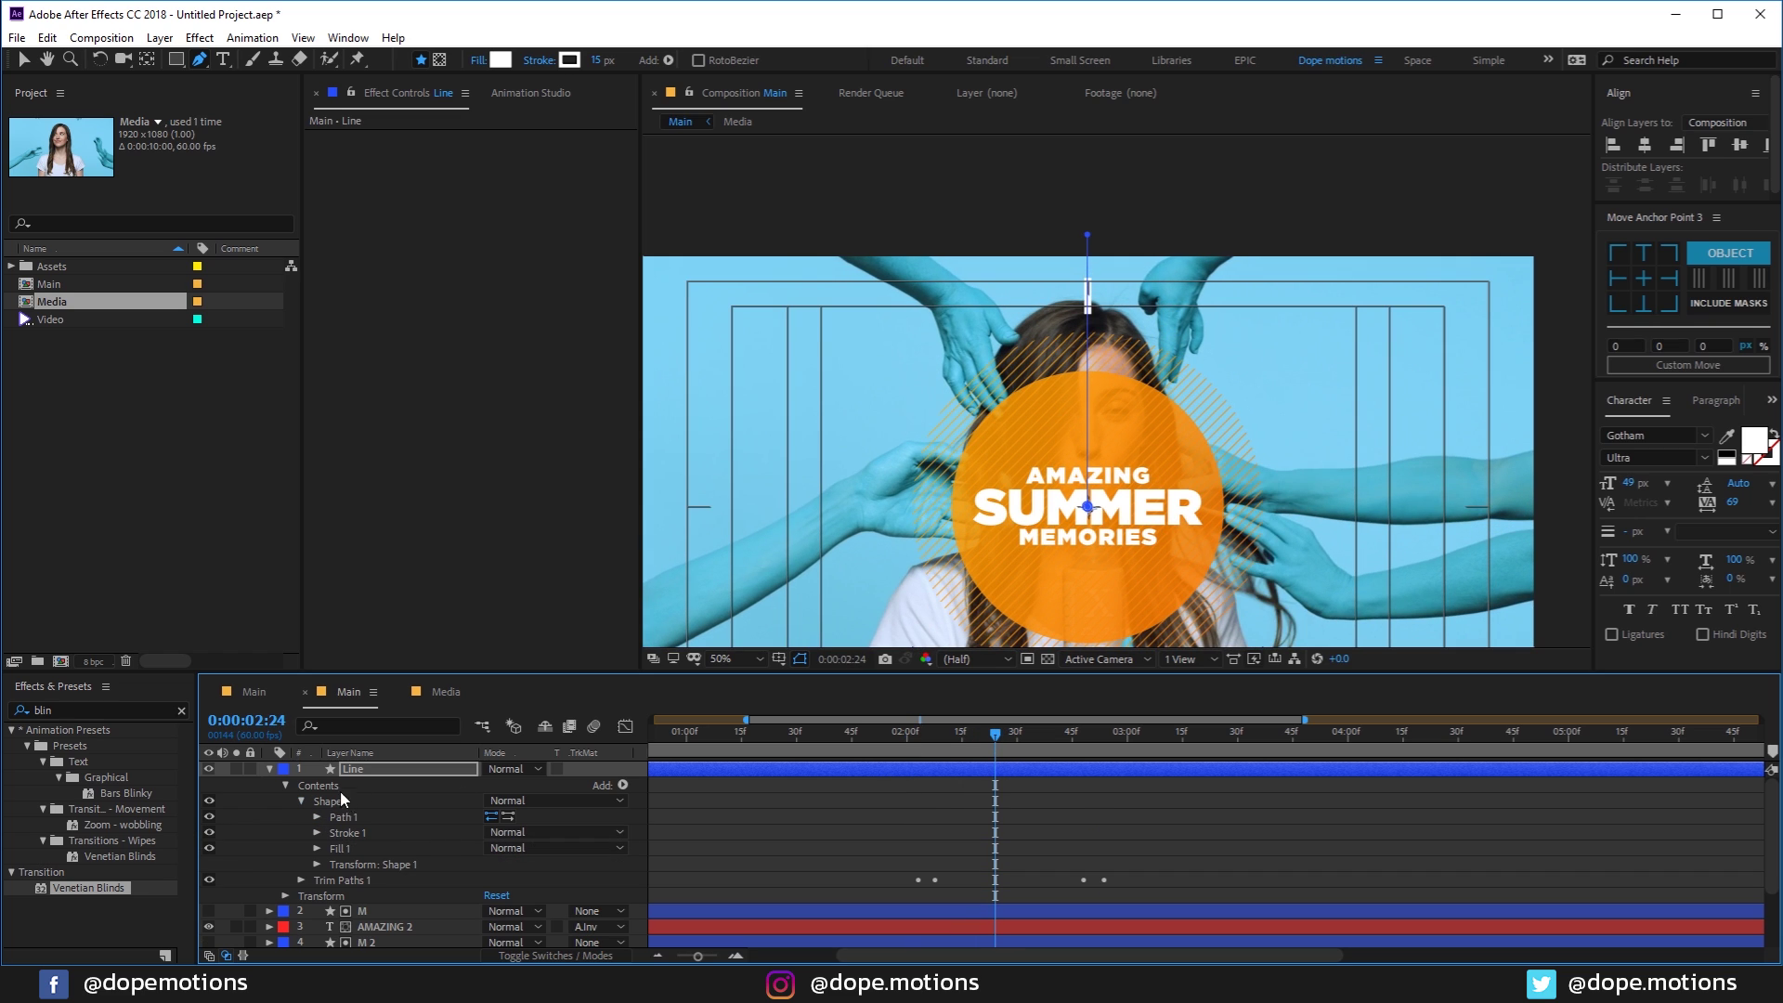
click(318, 833)
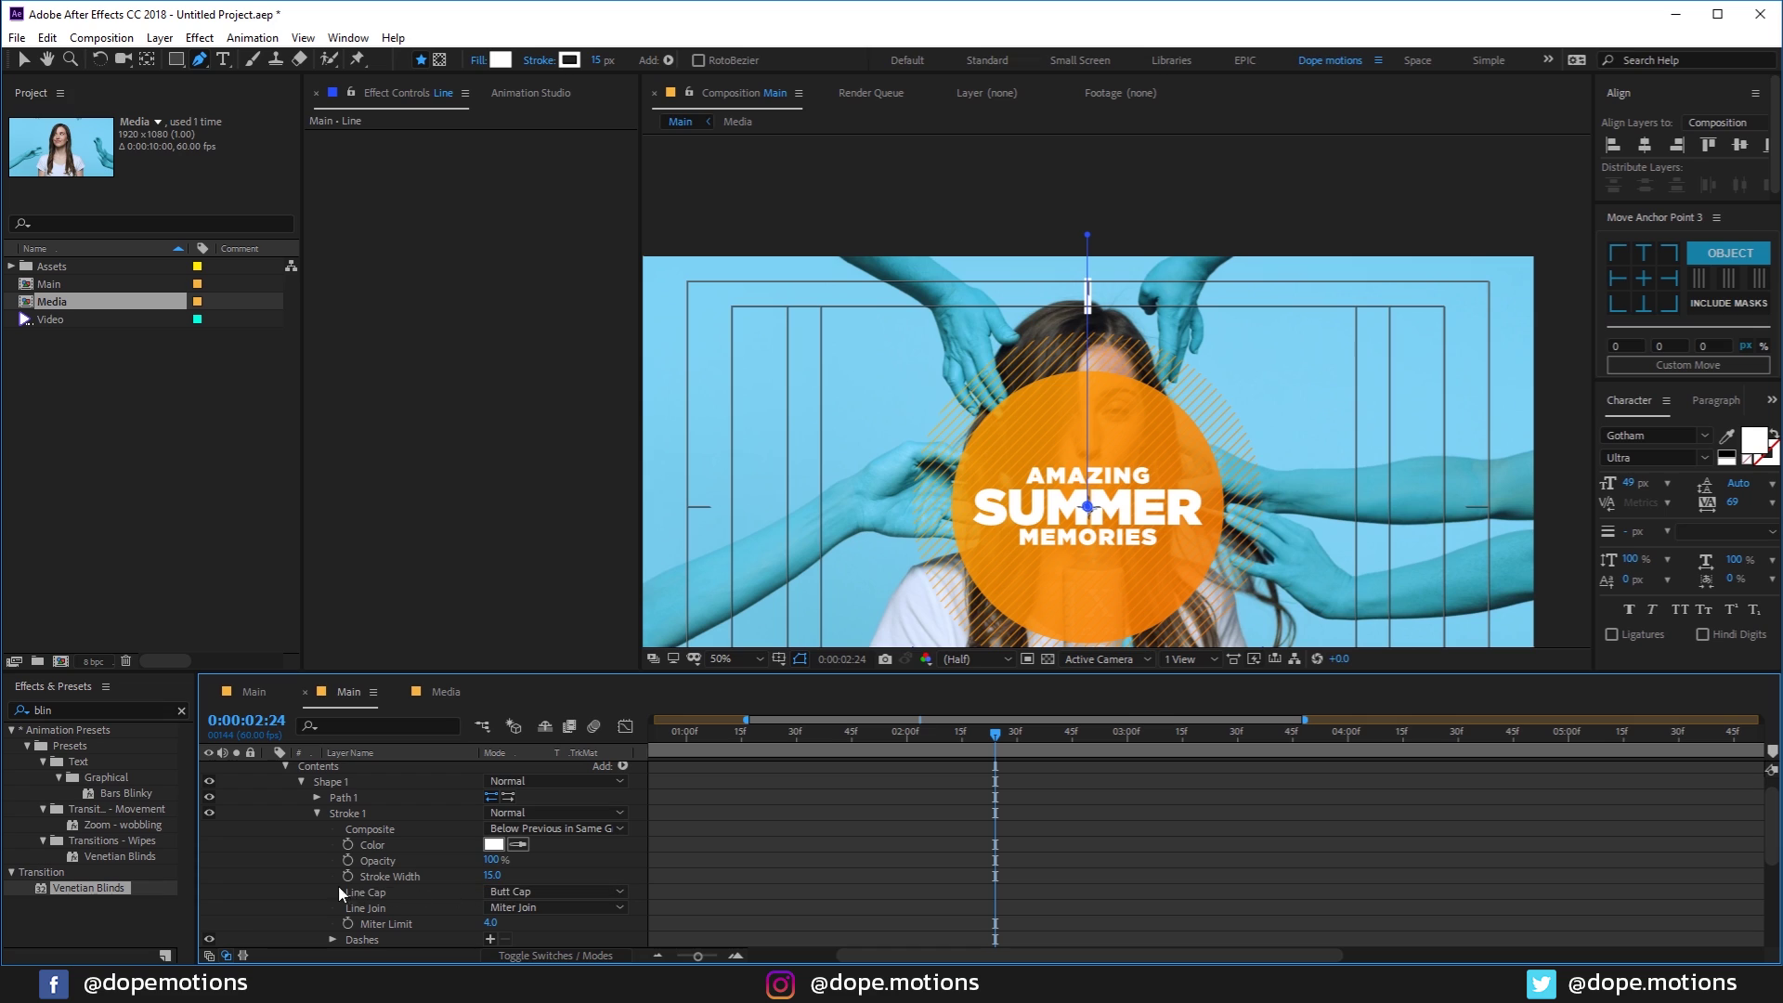
click(557, 893)
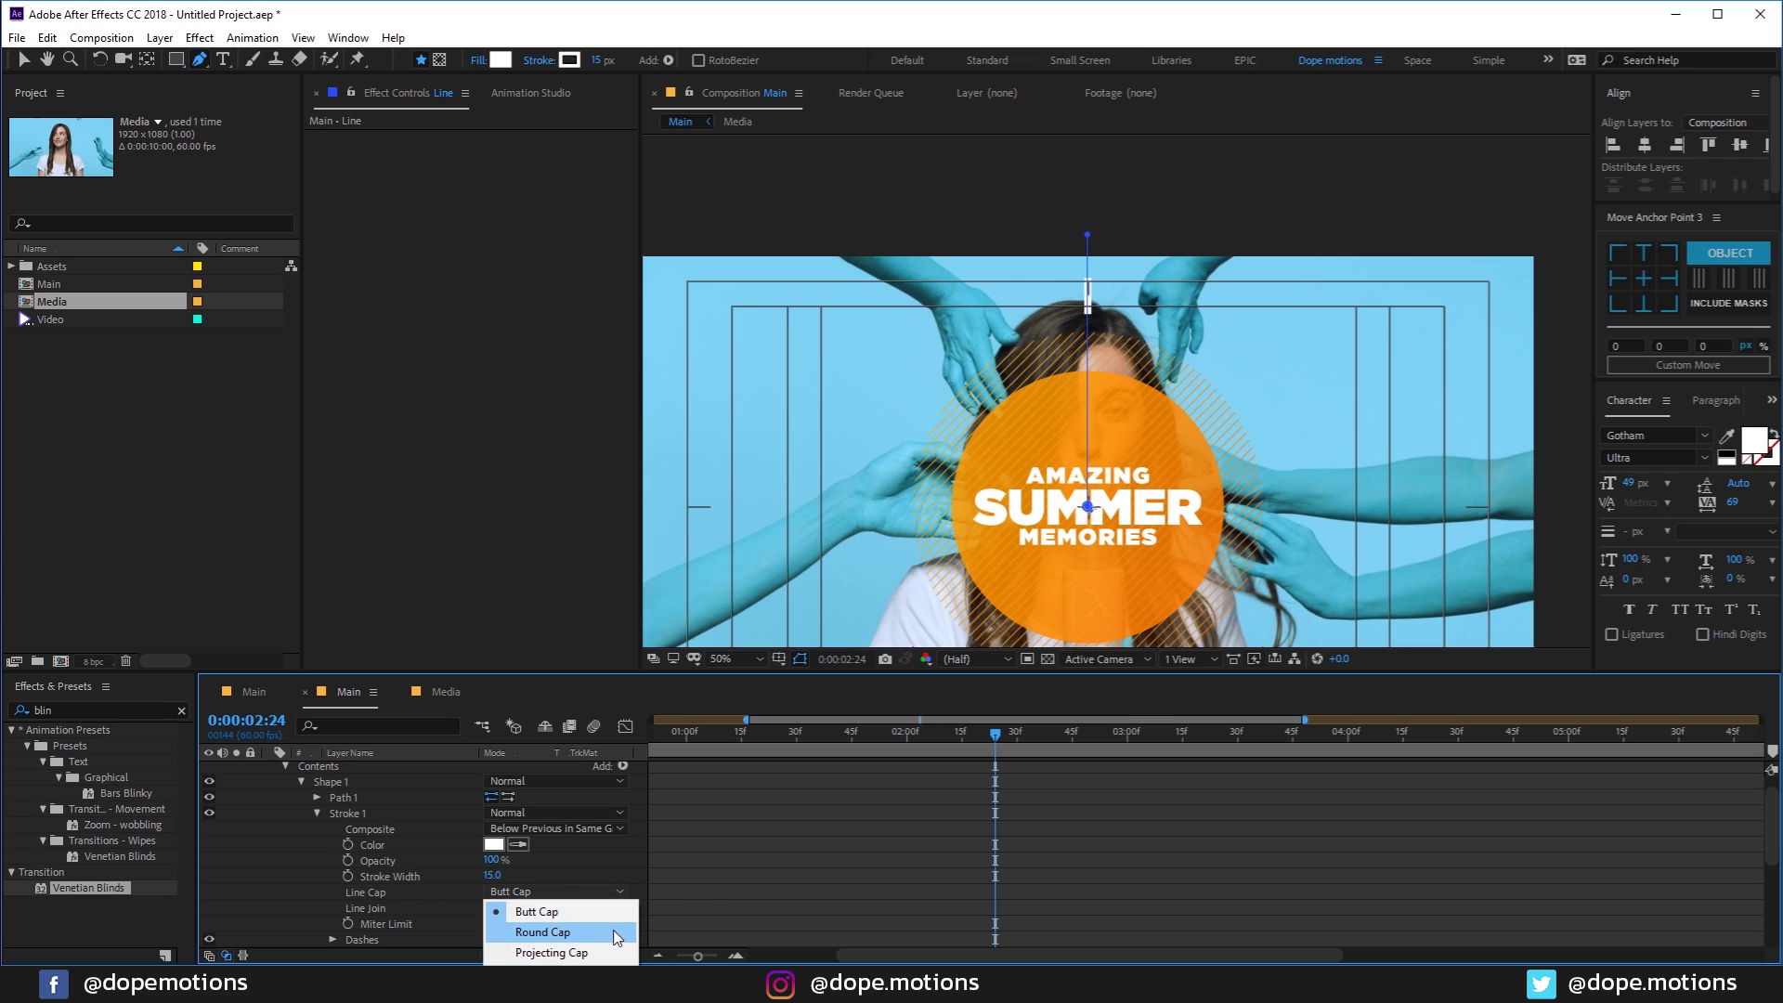
click(566, 932)
scroll(1095, 287, up, 2)
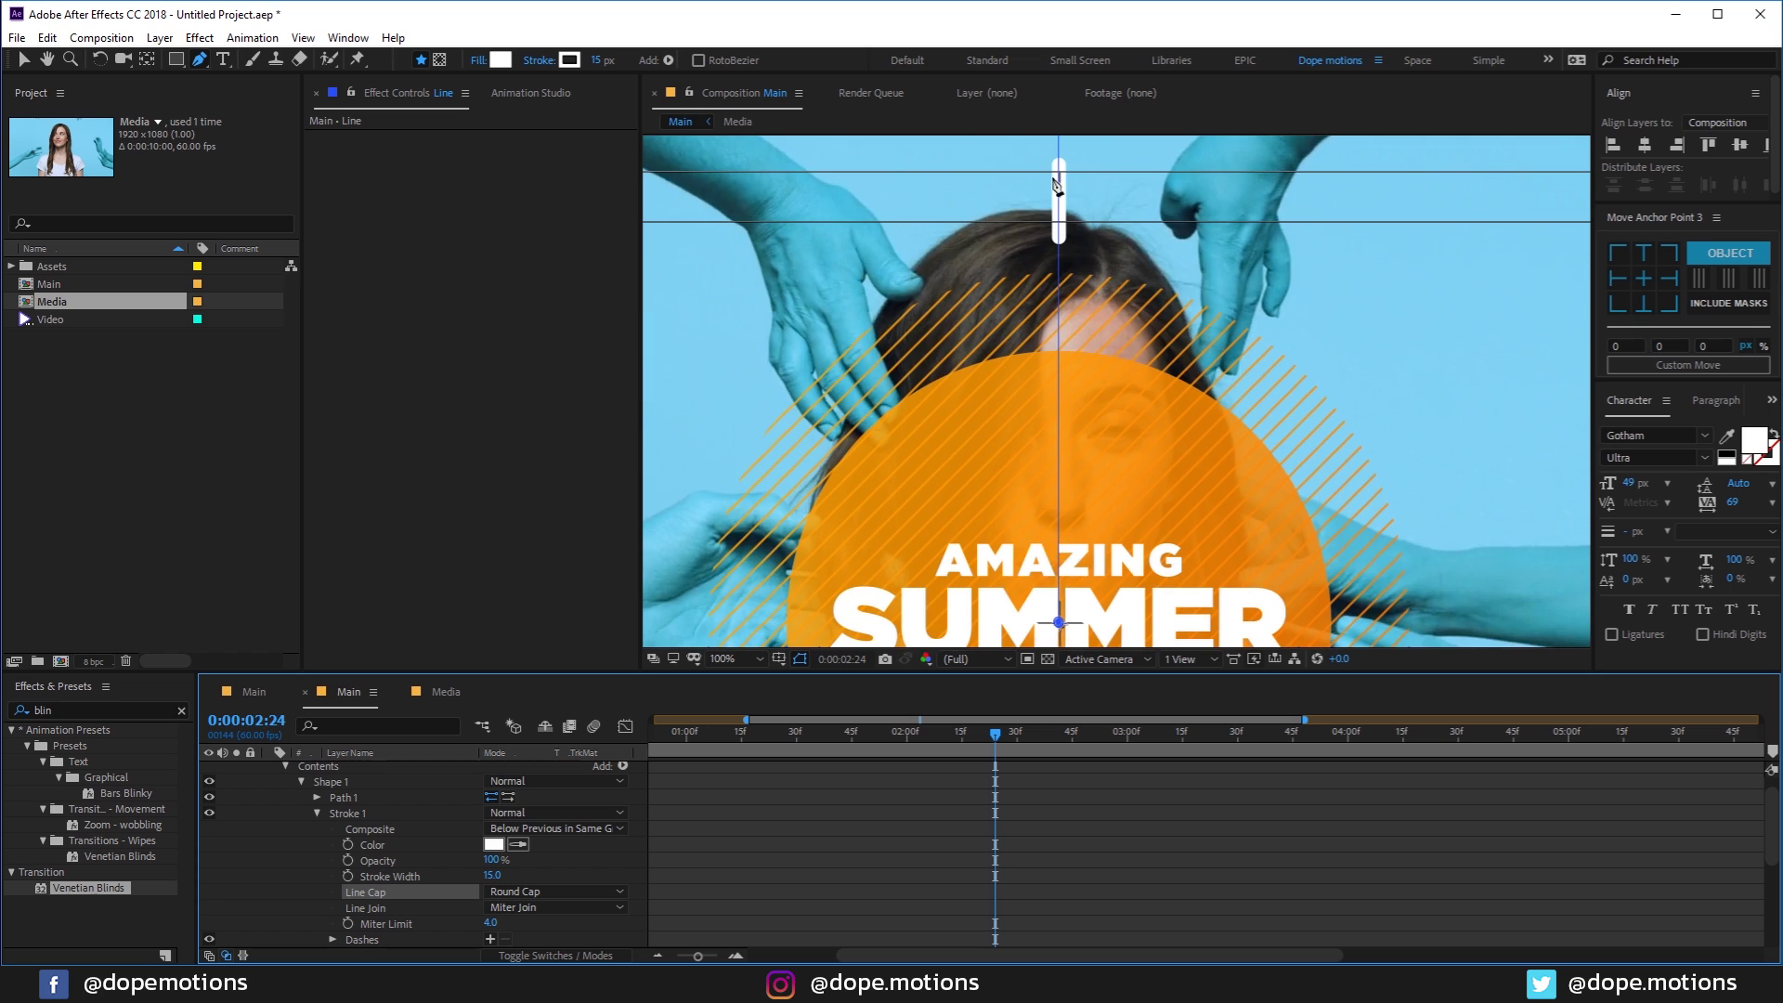
key(comma)
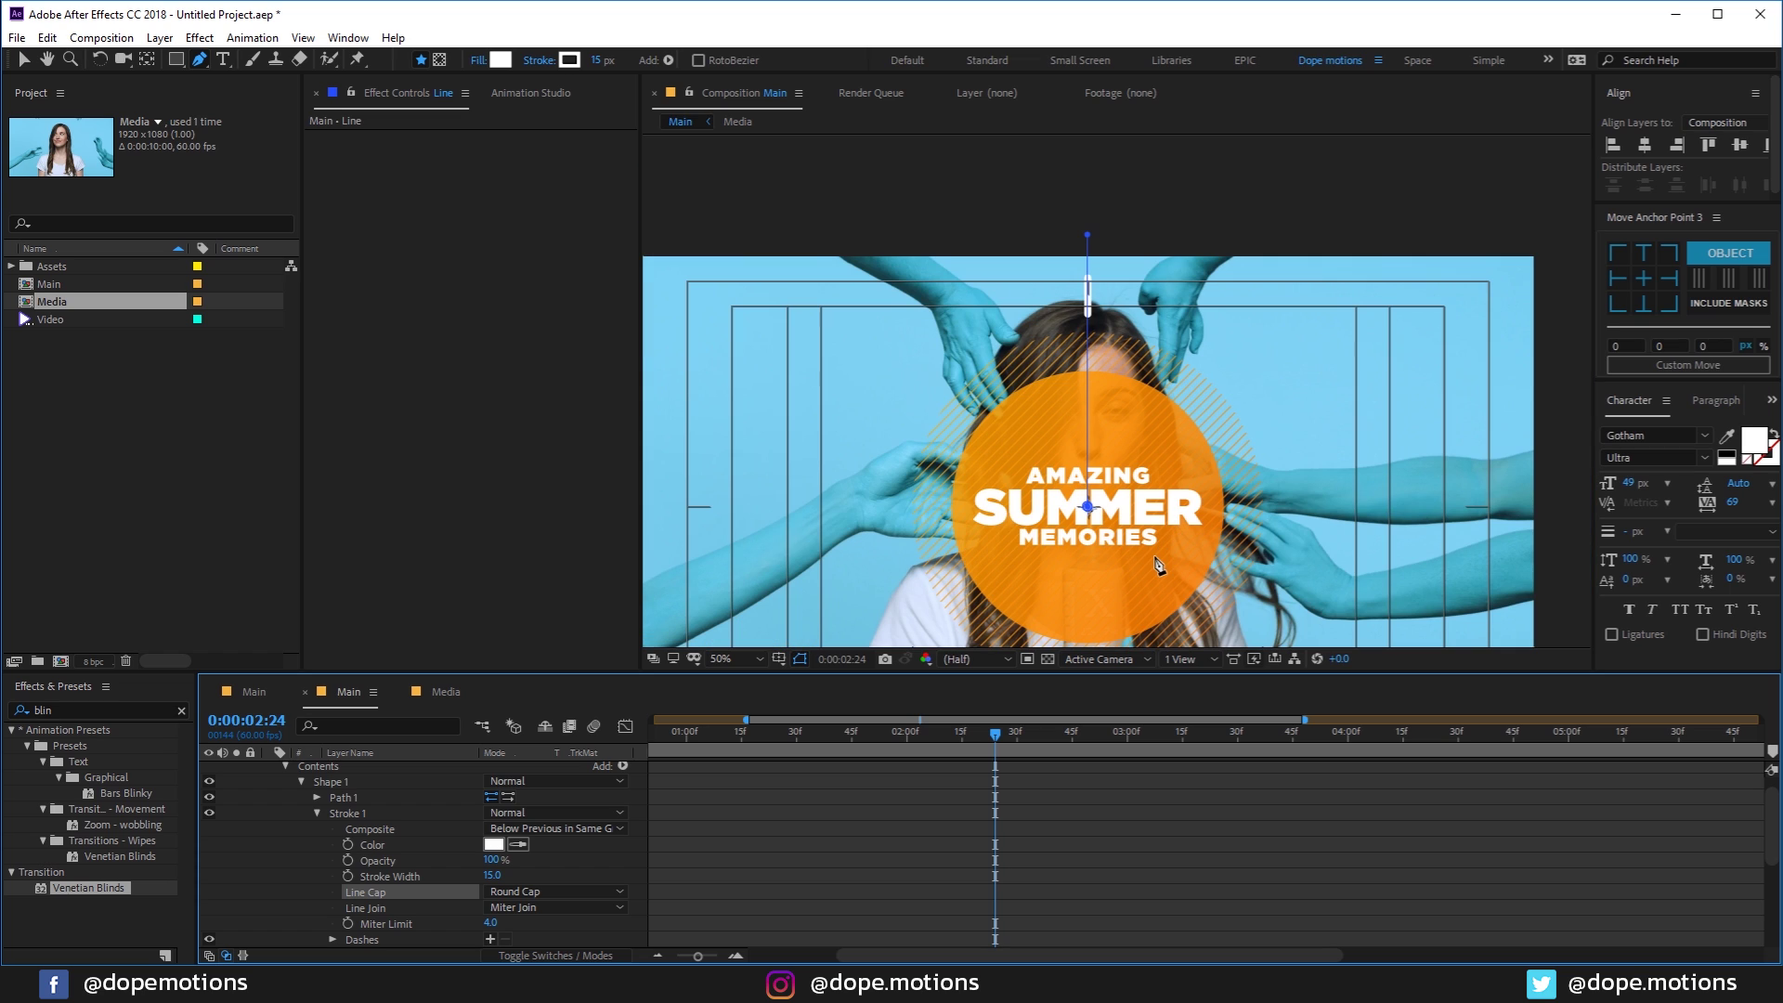
key(apostrophe)
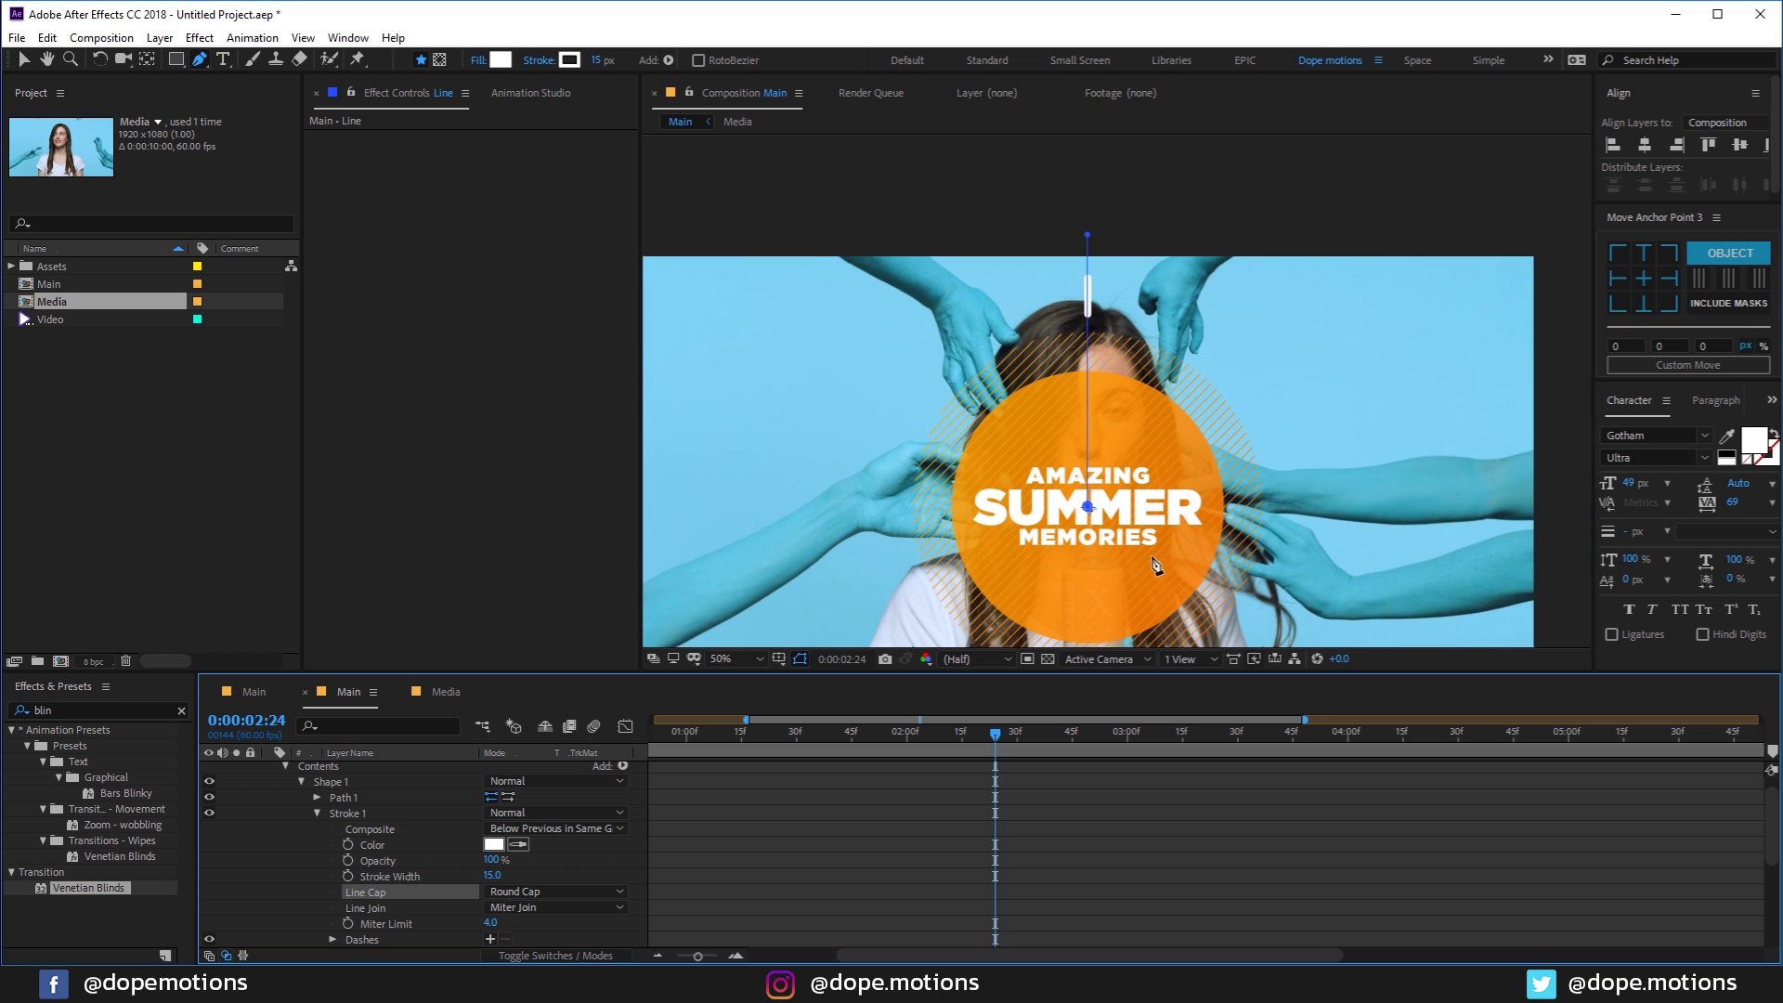
Step: Add a Repeater with 8 copies to the line's Shape 1 and expand the Repeater's Transform properties
click(624, 762)
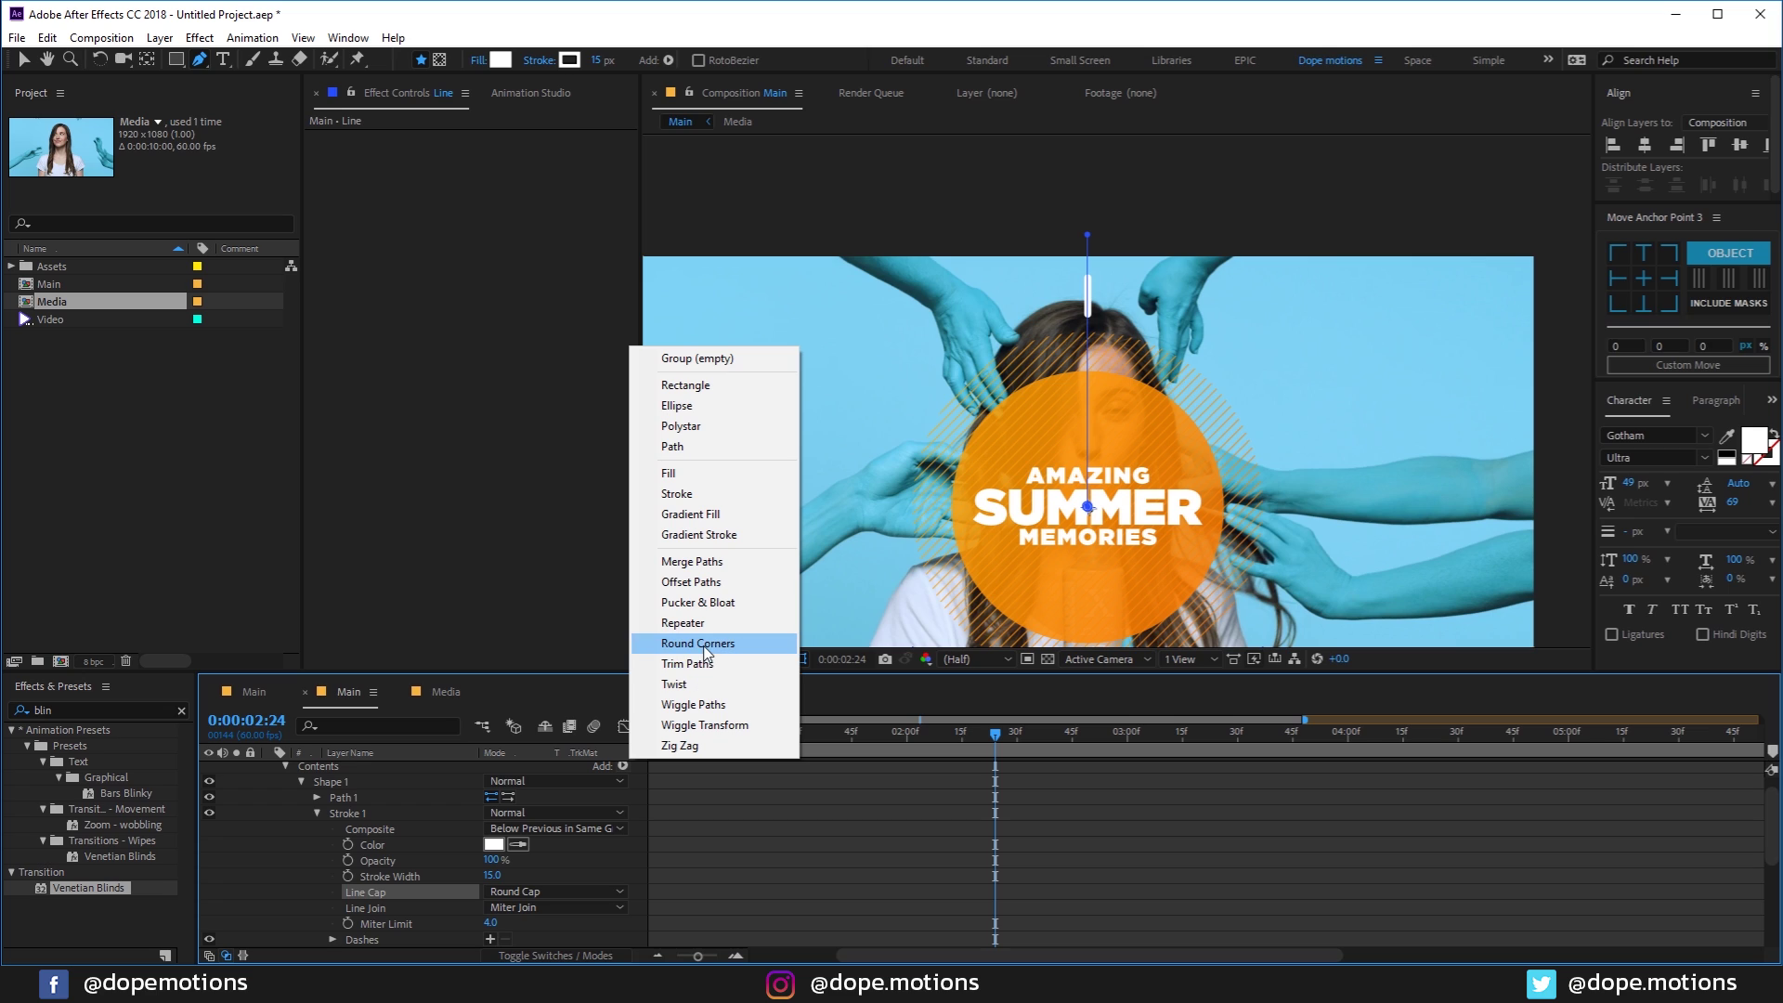
click(685, 622)
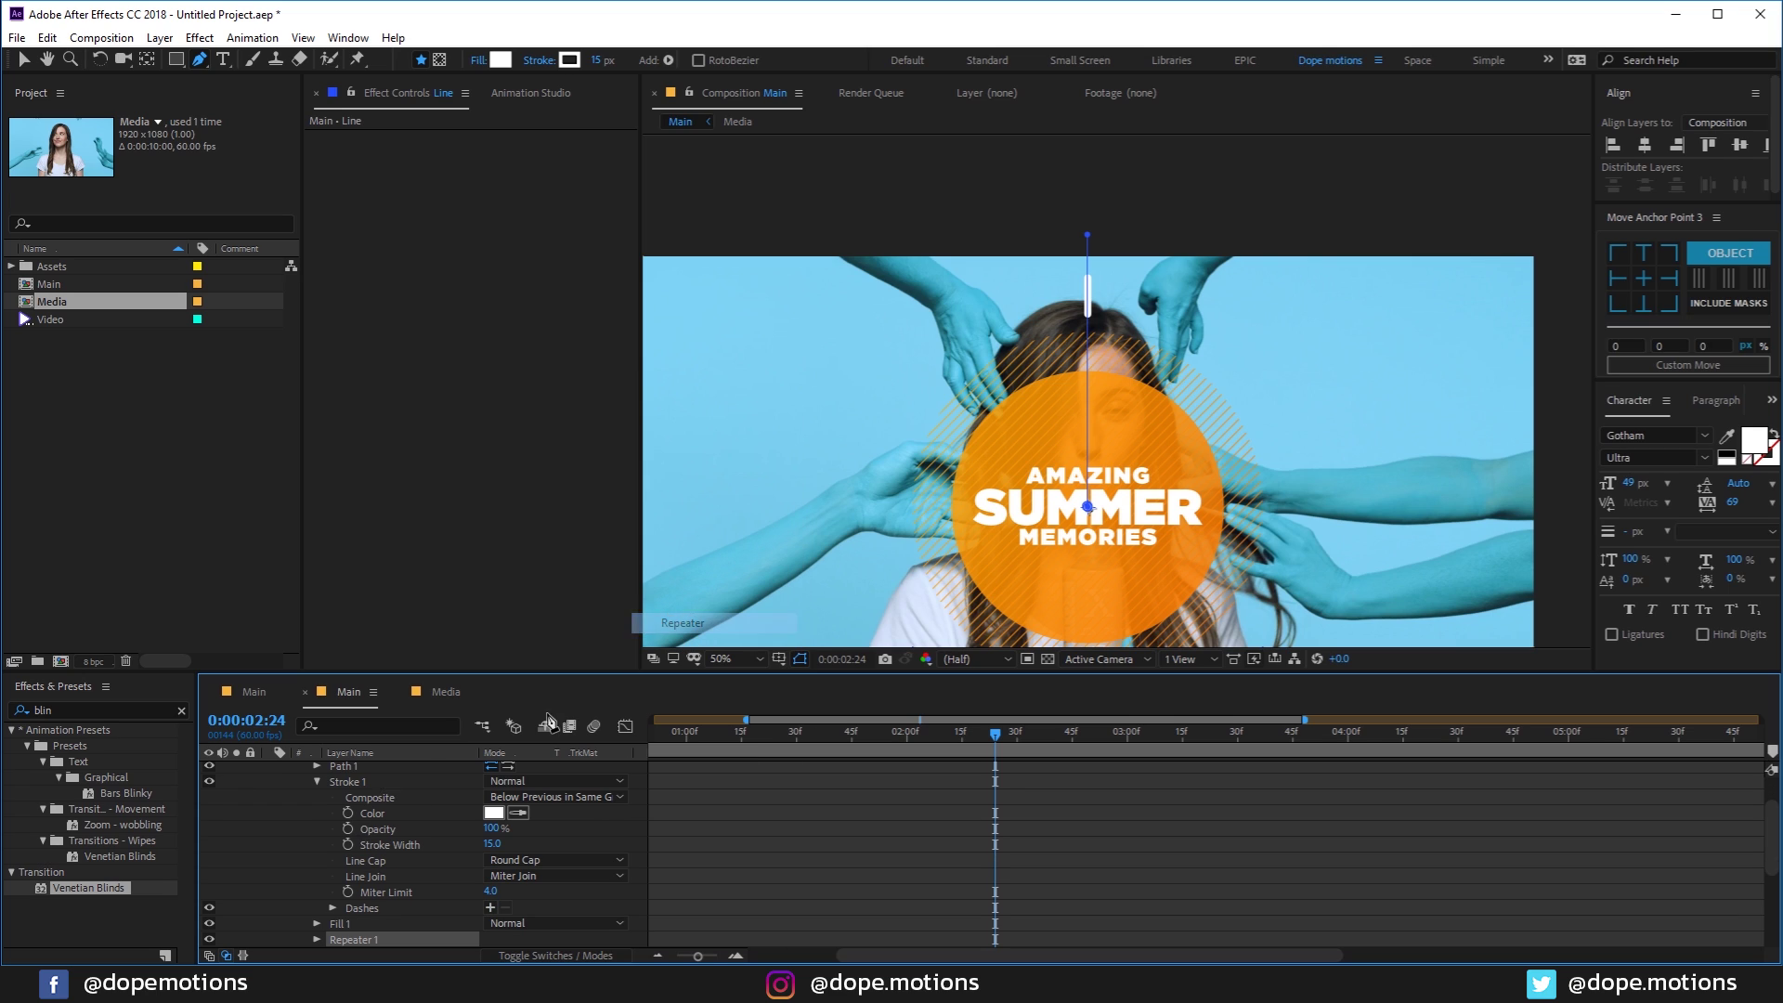
click(319, 938)
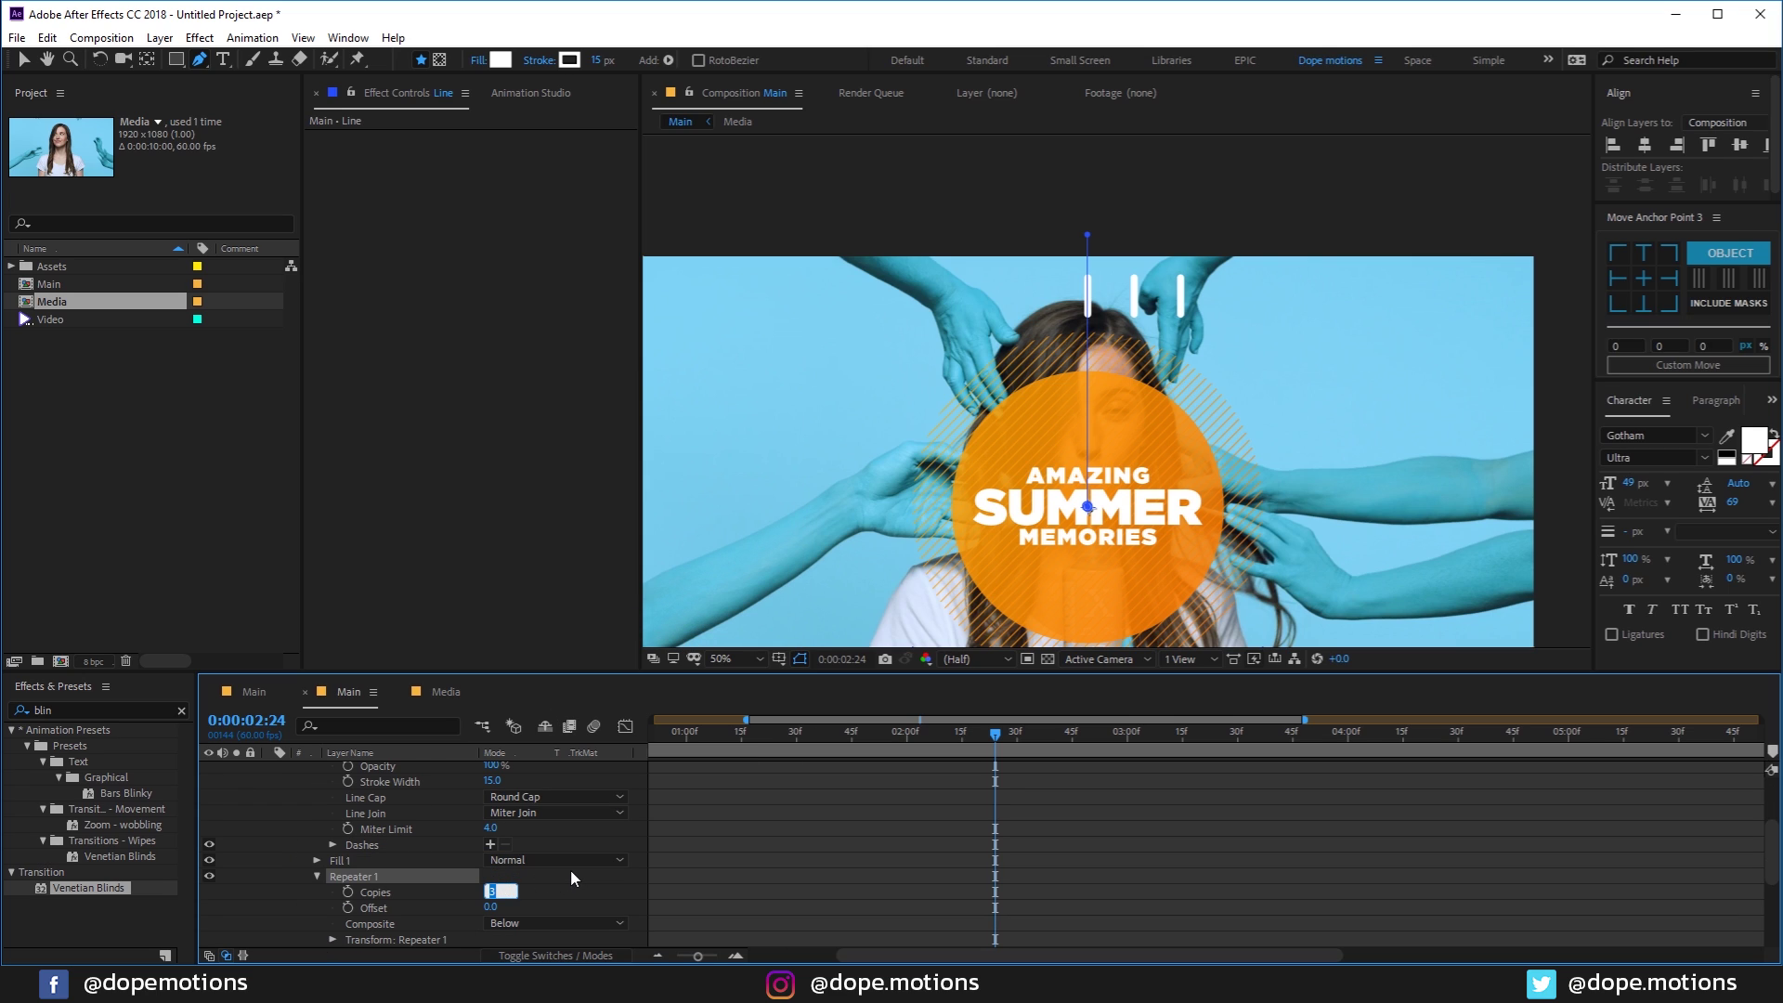
text(8)
key(Return)
scroll(294, 901, down, 1)
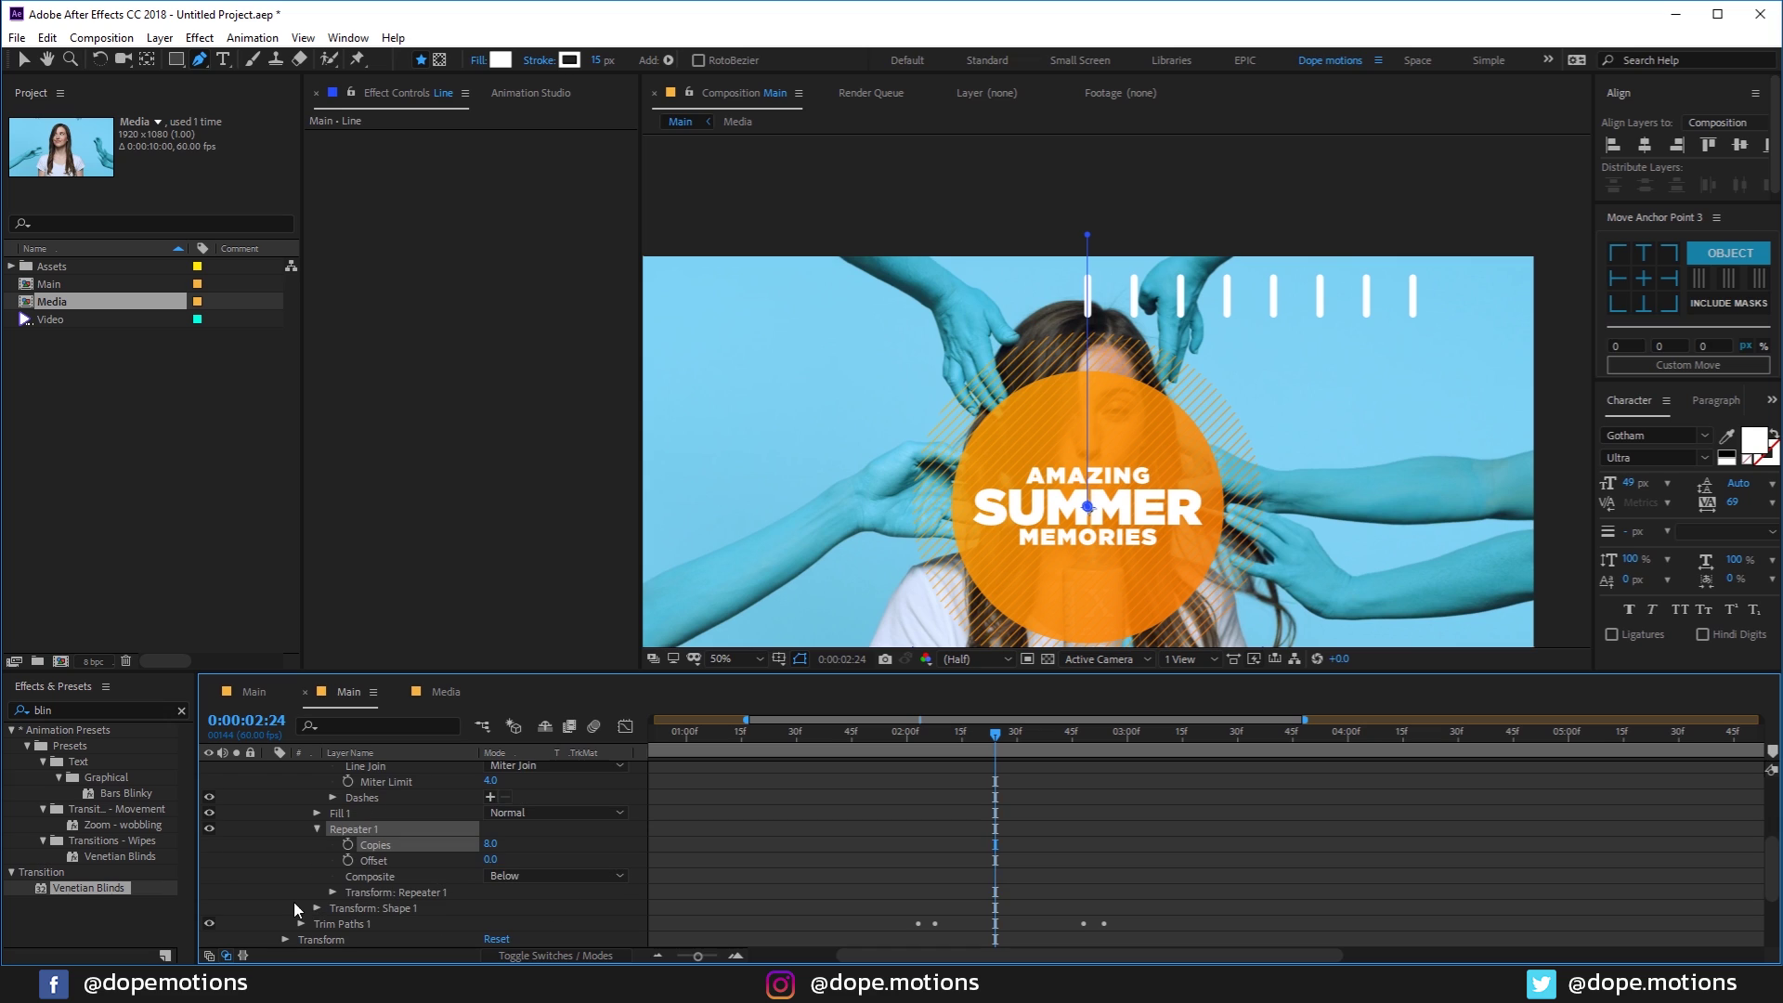
click(332, 892)
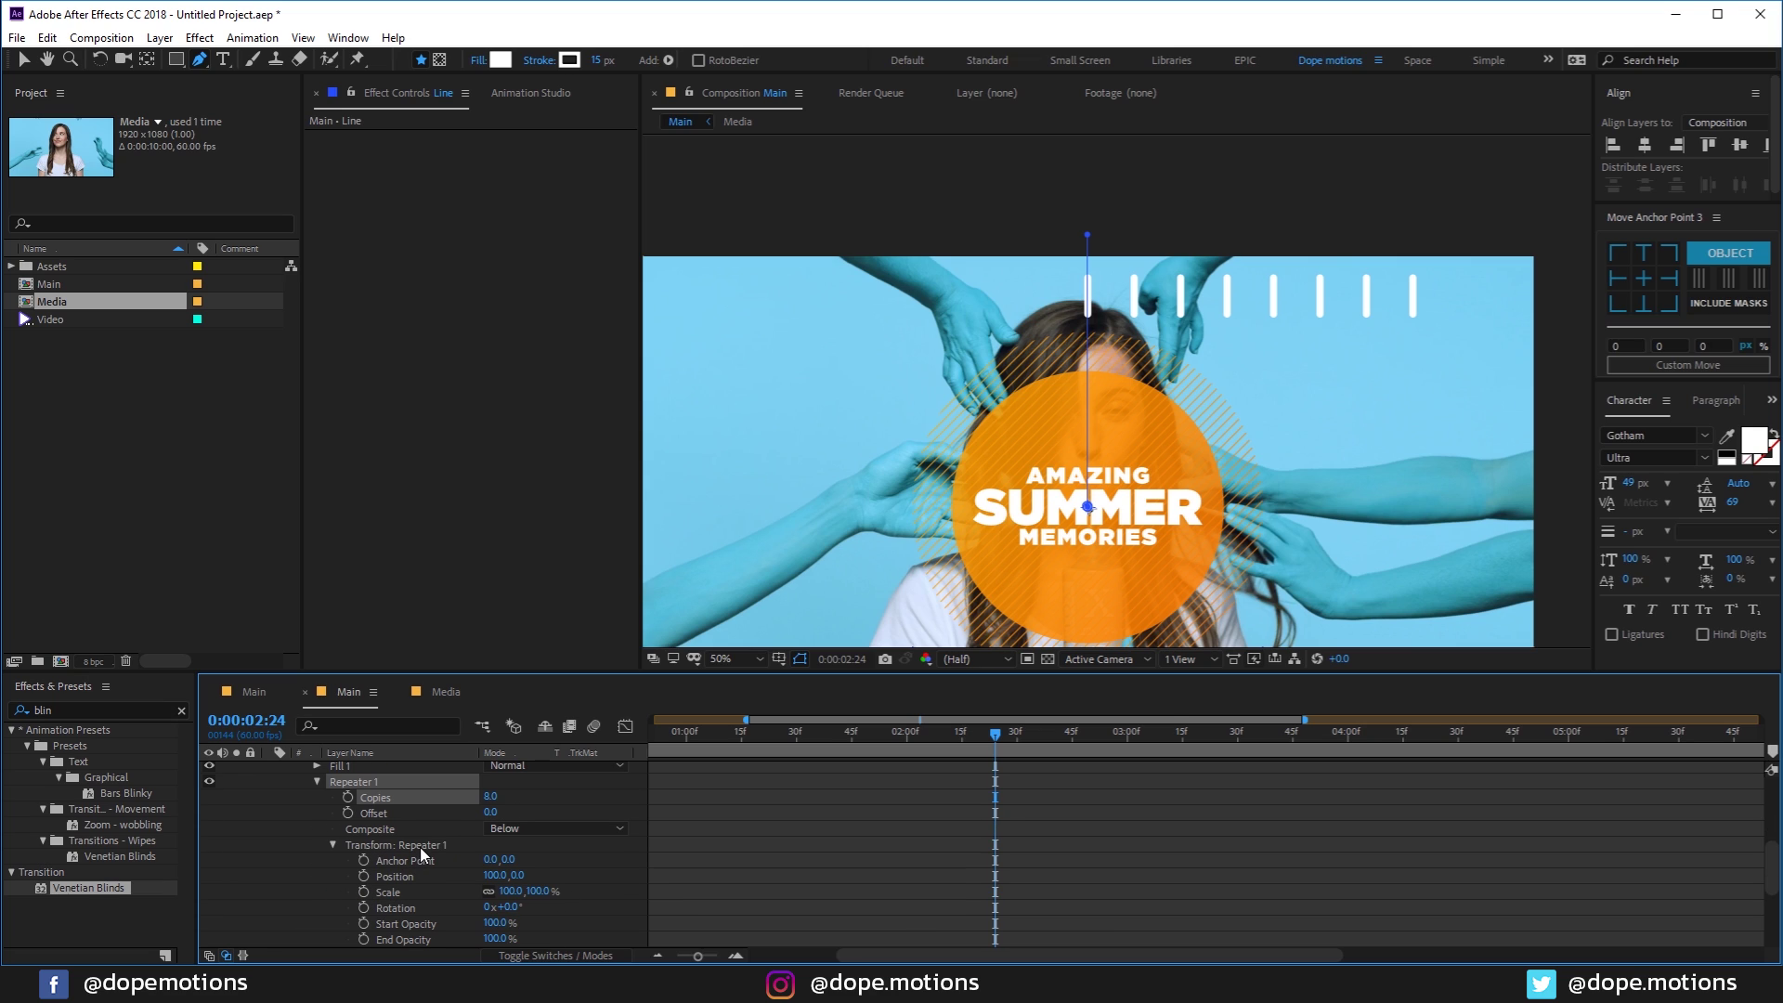
Step: Set the Repeater's transform Position to 0,0 and Rotation to 45°, and preview the lines bursting around the title
click(495, 875)
text(0)
key(Return)
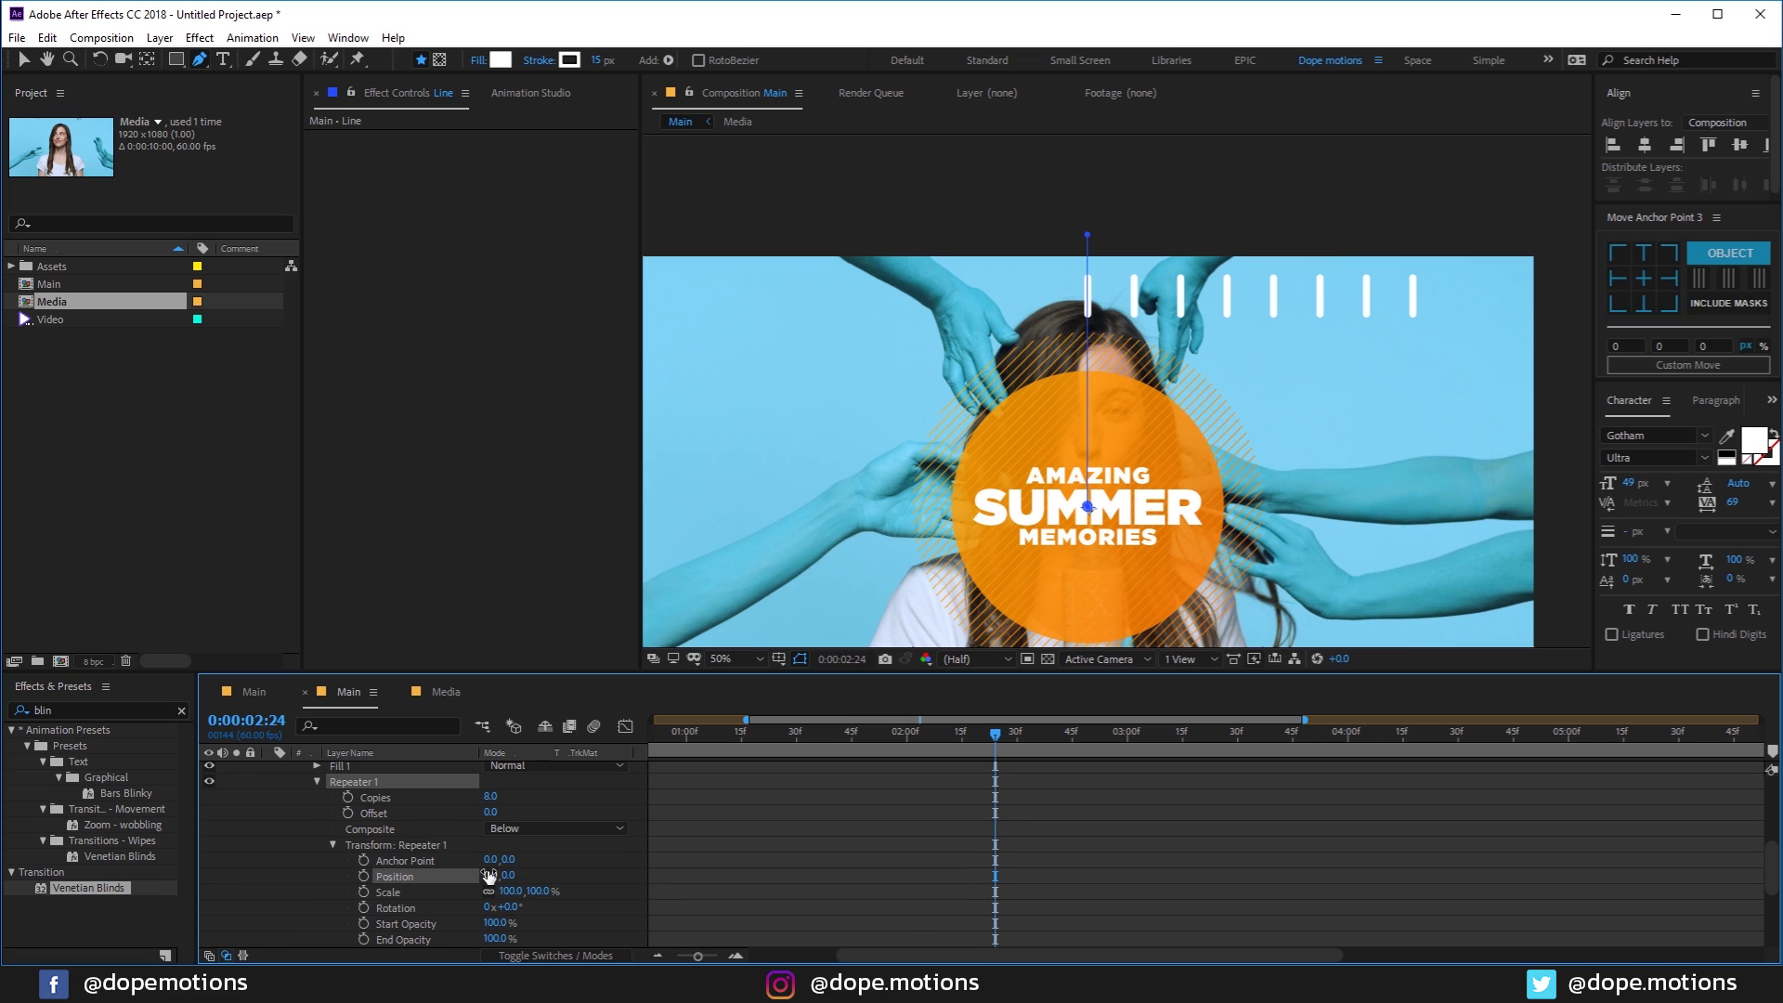
drag(510, 915, 544, 920)
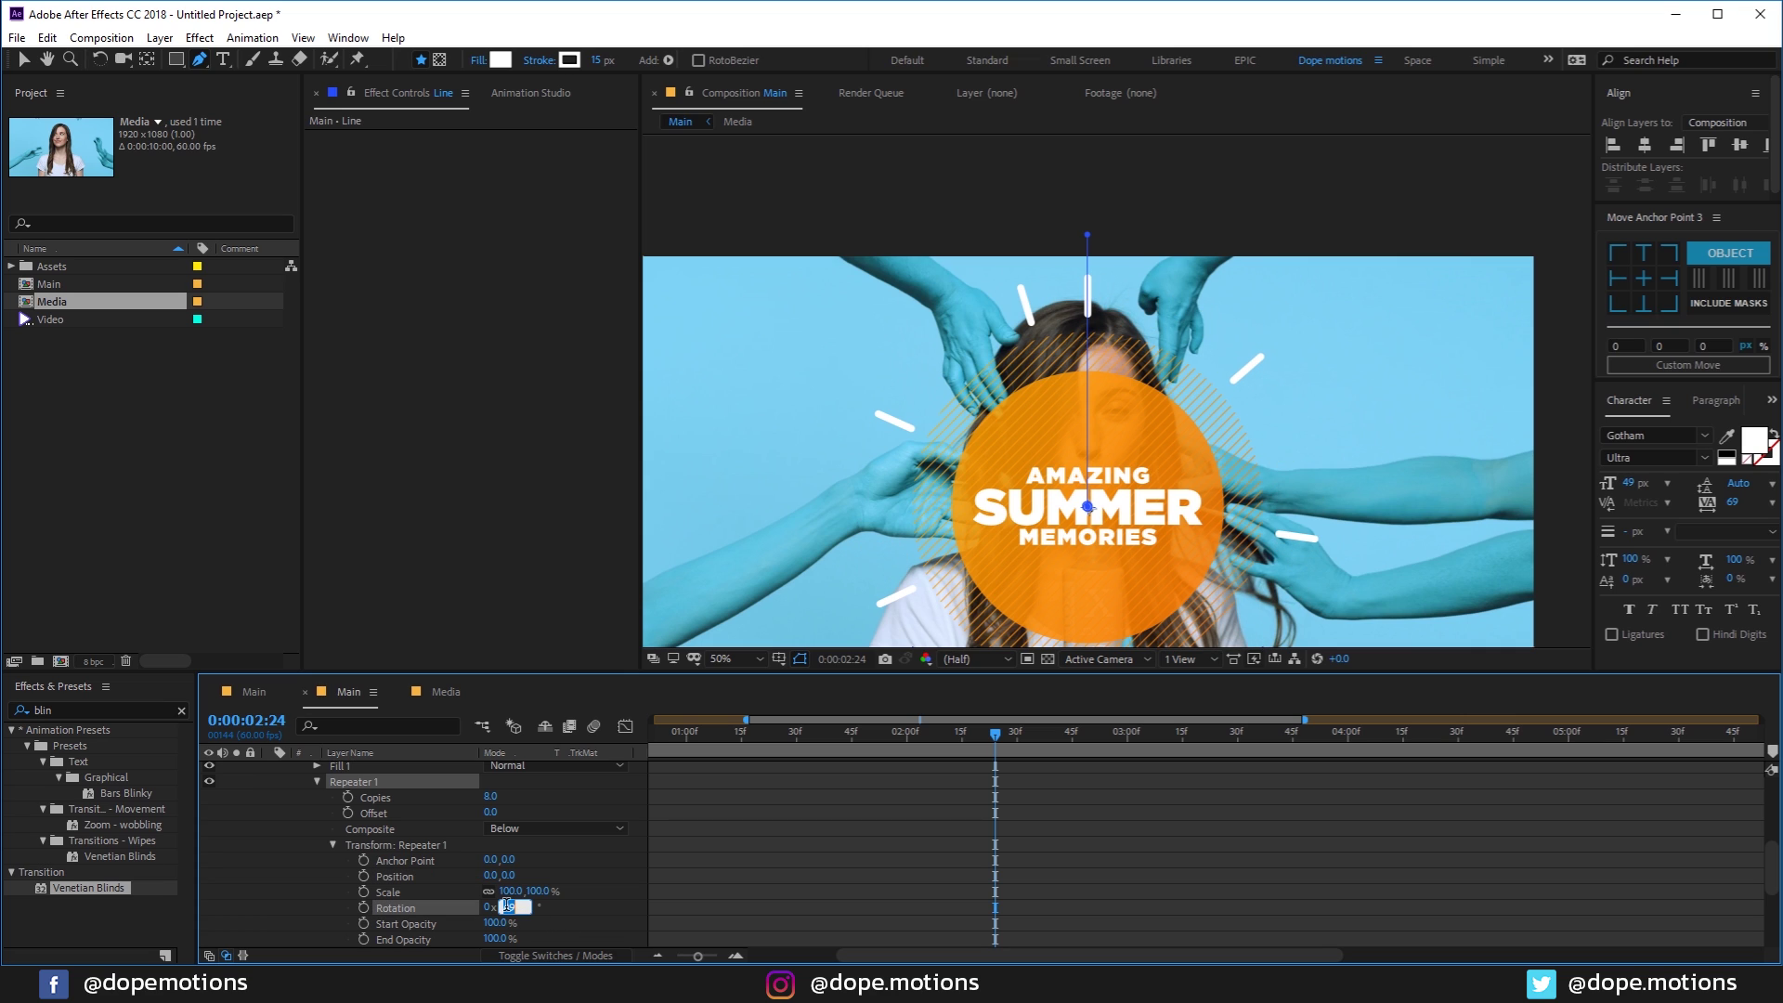
key(Return)
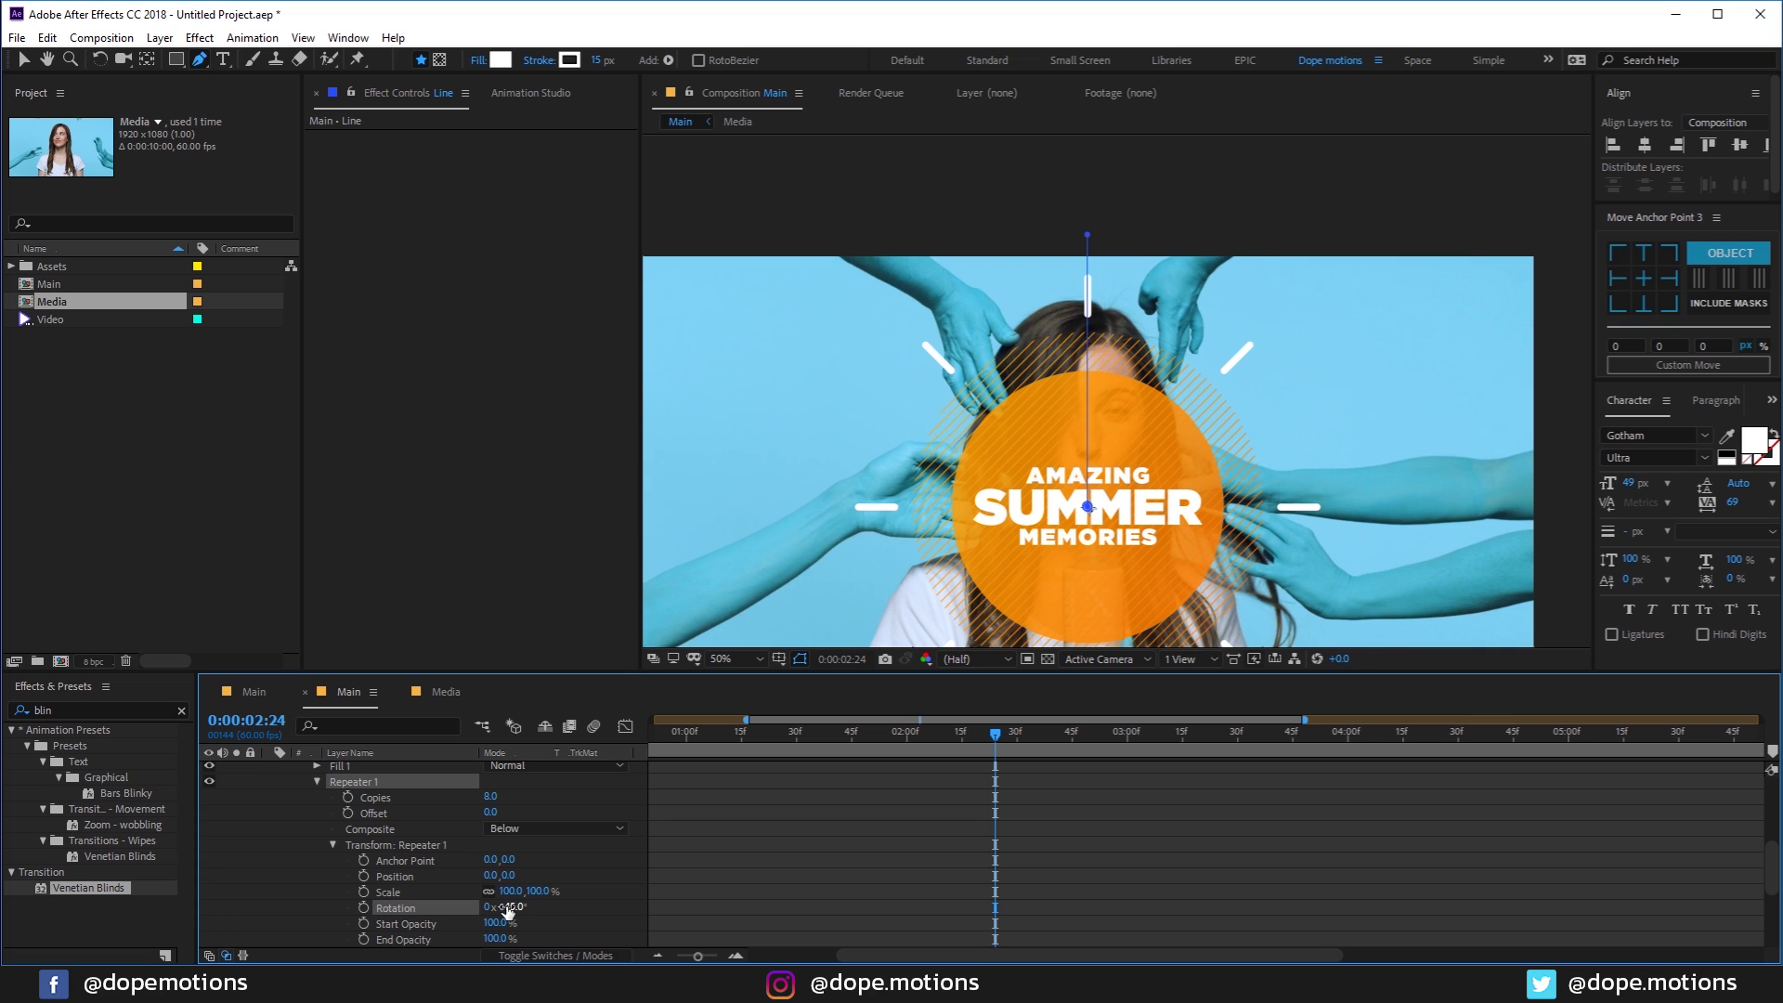
drag(915, 724, 886, 778)
key(space)
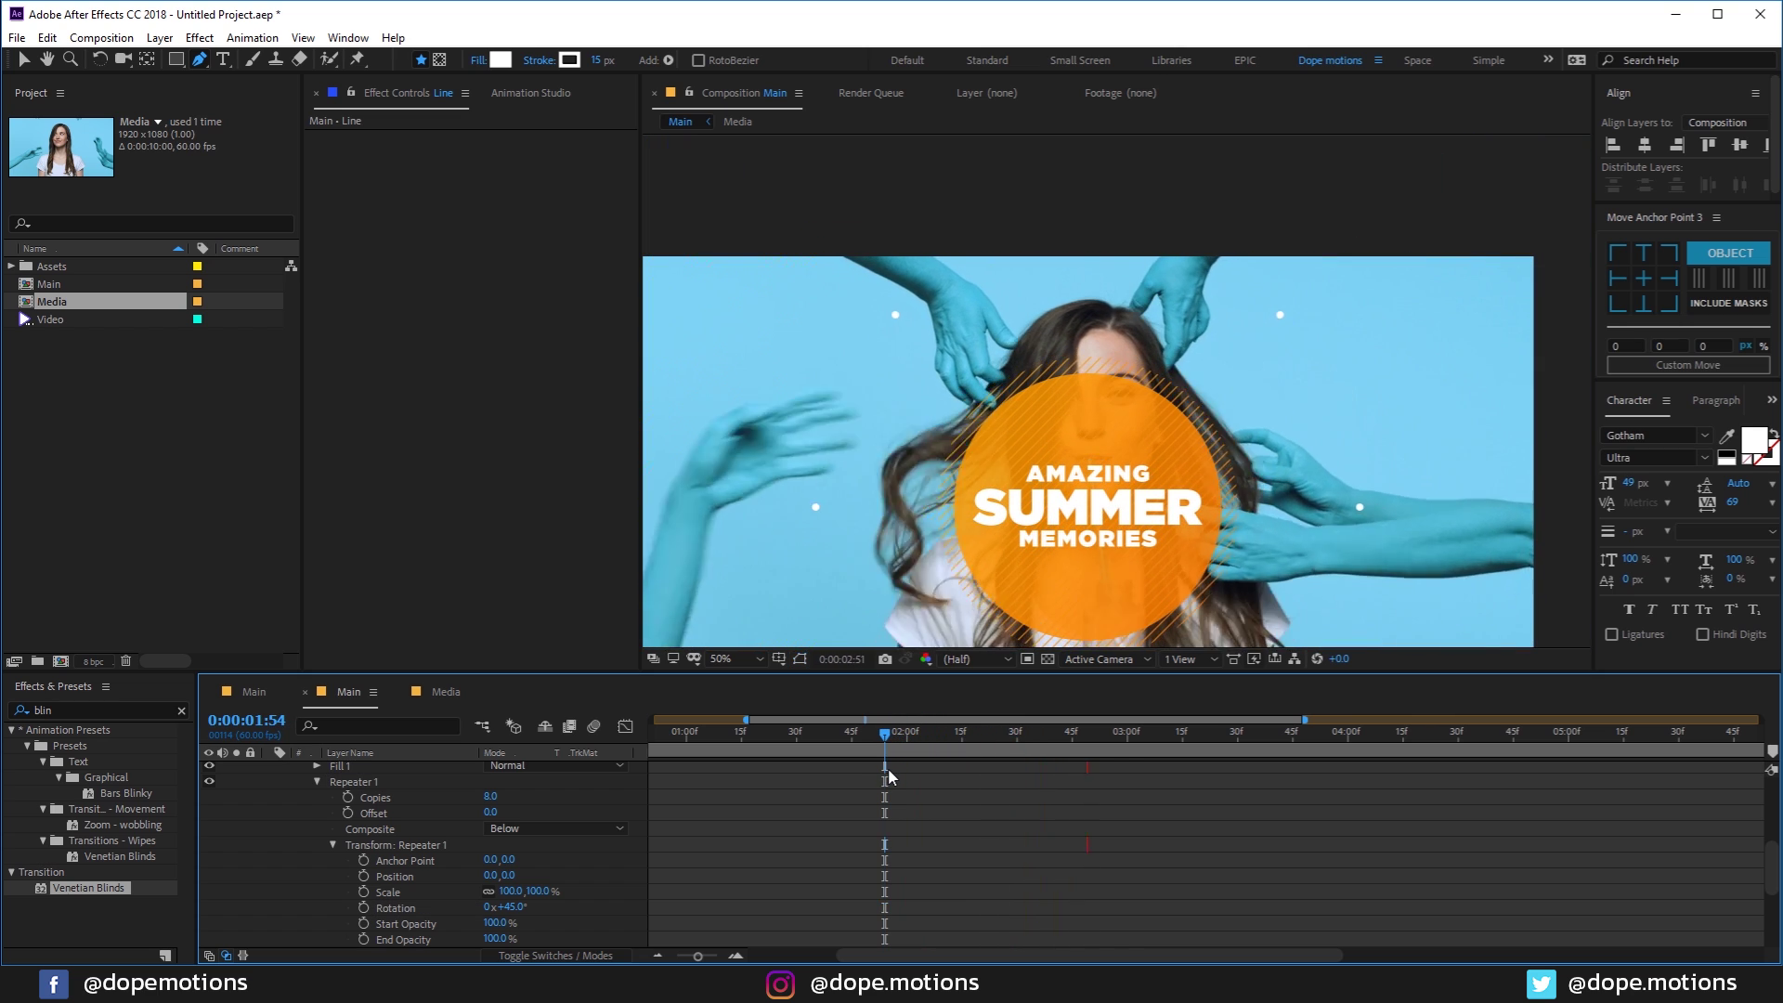
key(space)
Step: Collapse the Line layer, duplicate it, and shift the copy earlier so its burst plays around 0:00:01:38
scroll(279, 783, up, 3)
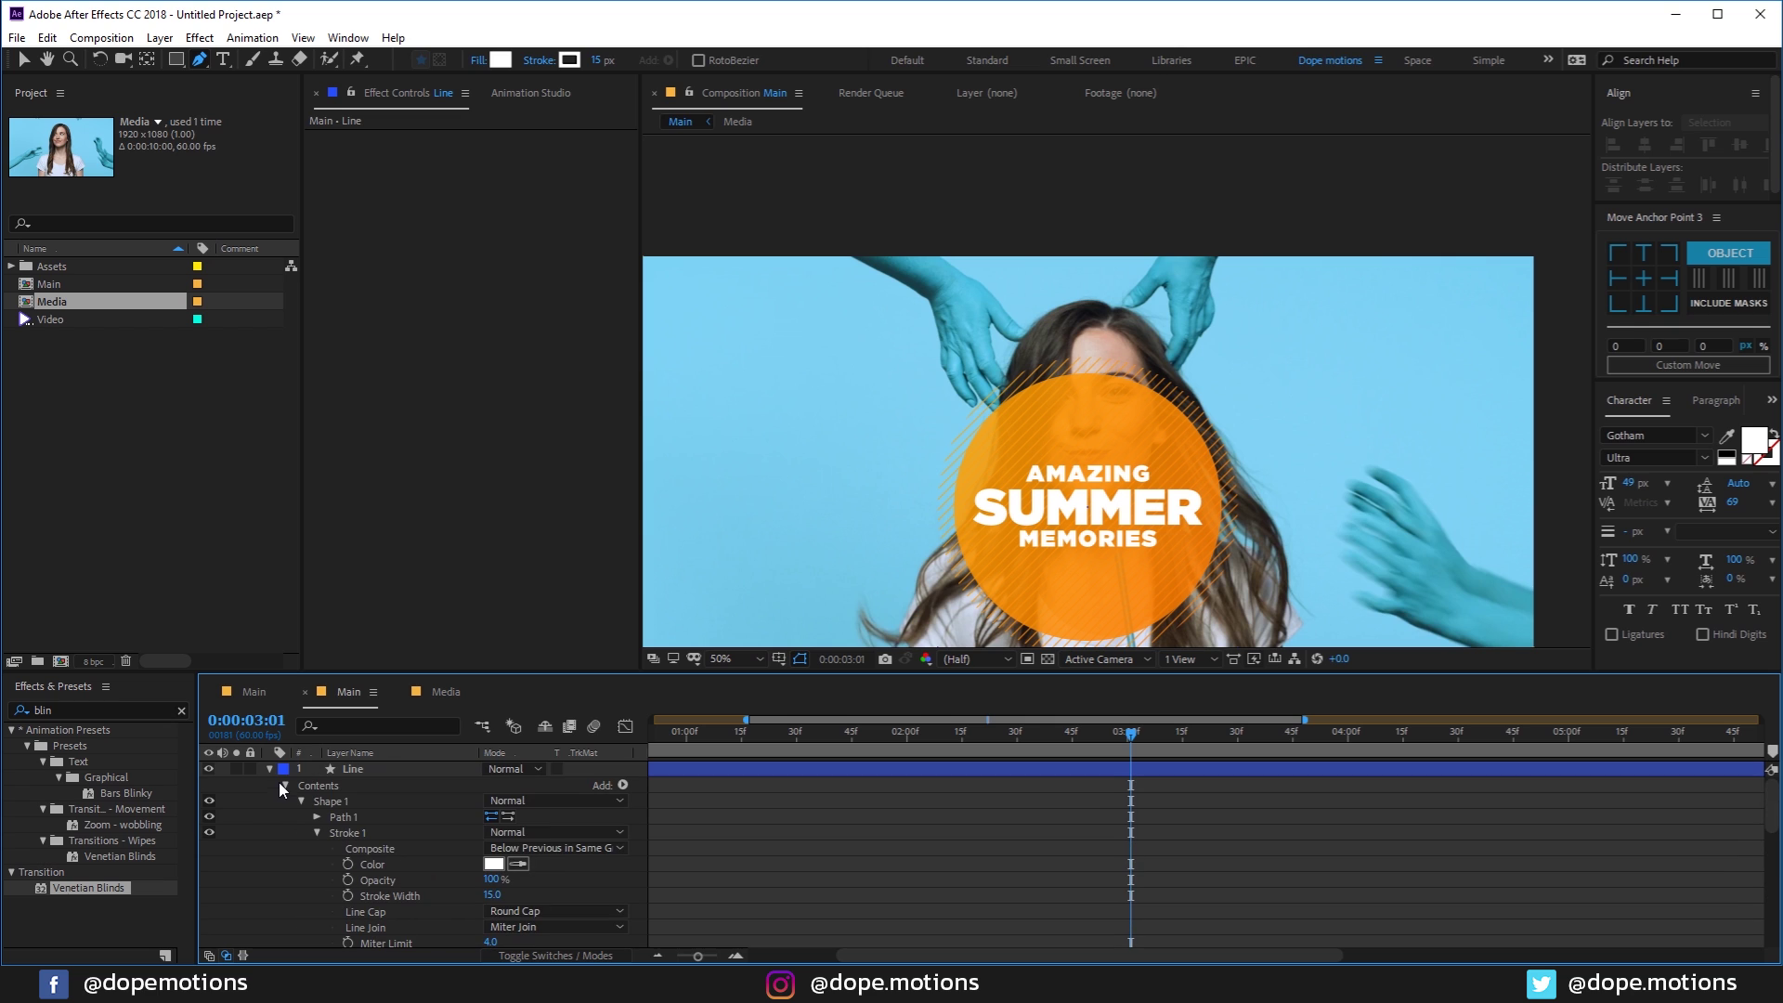
click(265, 770)
click(870, 775)
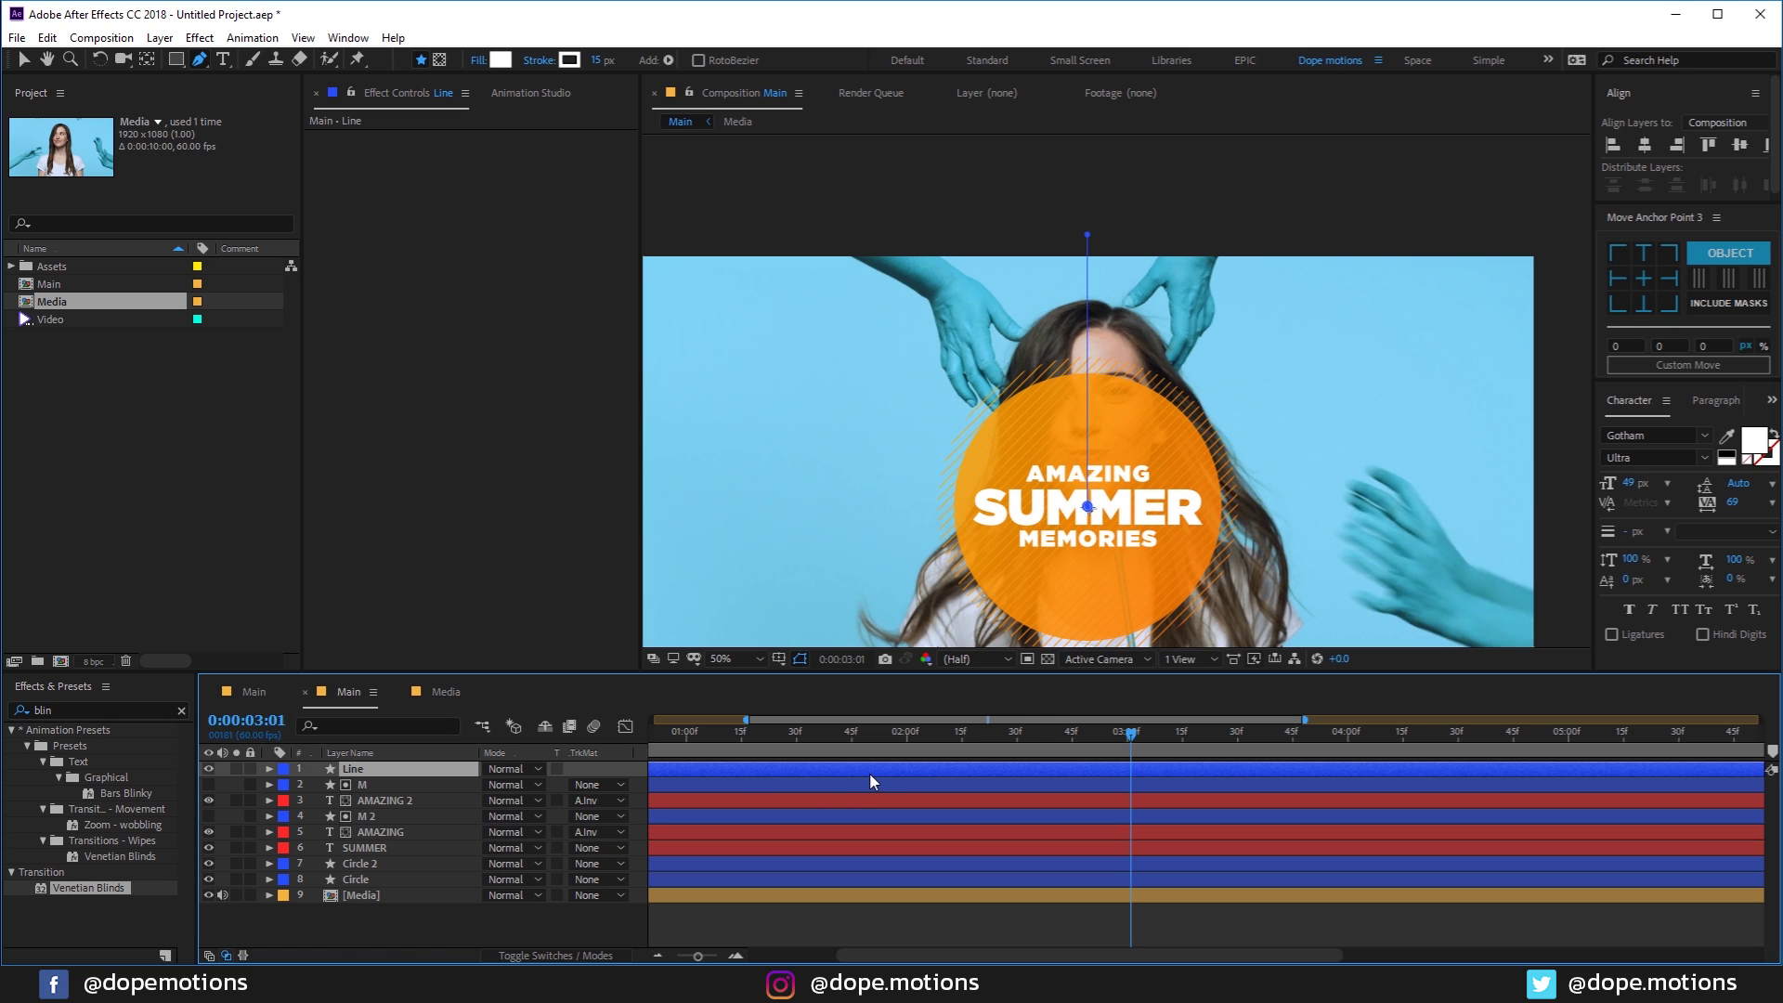
drag(1029, 727, 824, 788)
key(ctrl+d)
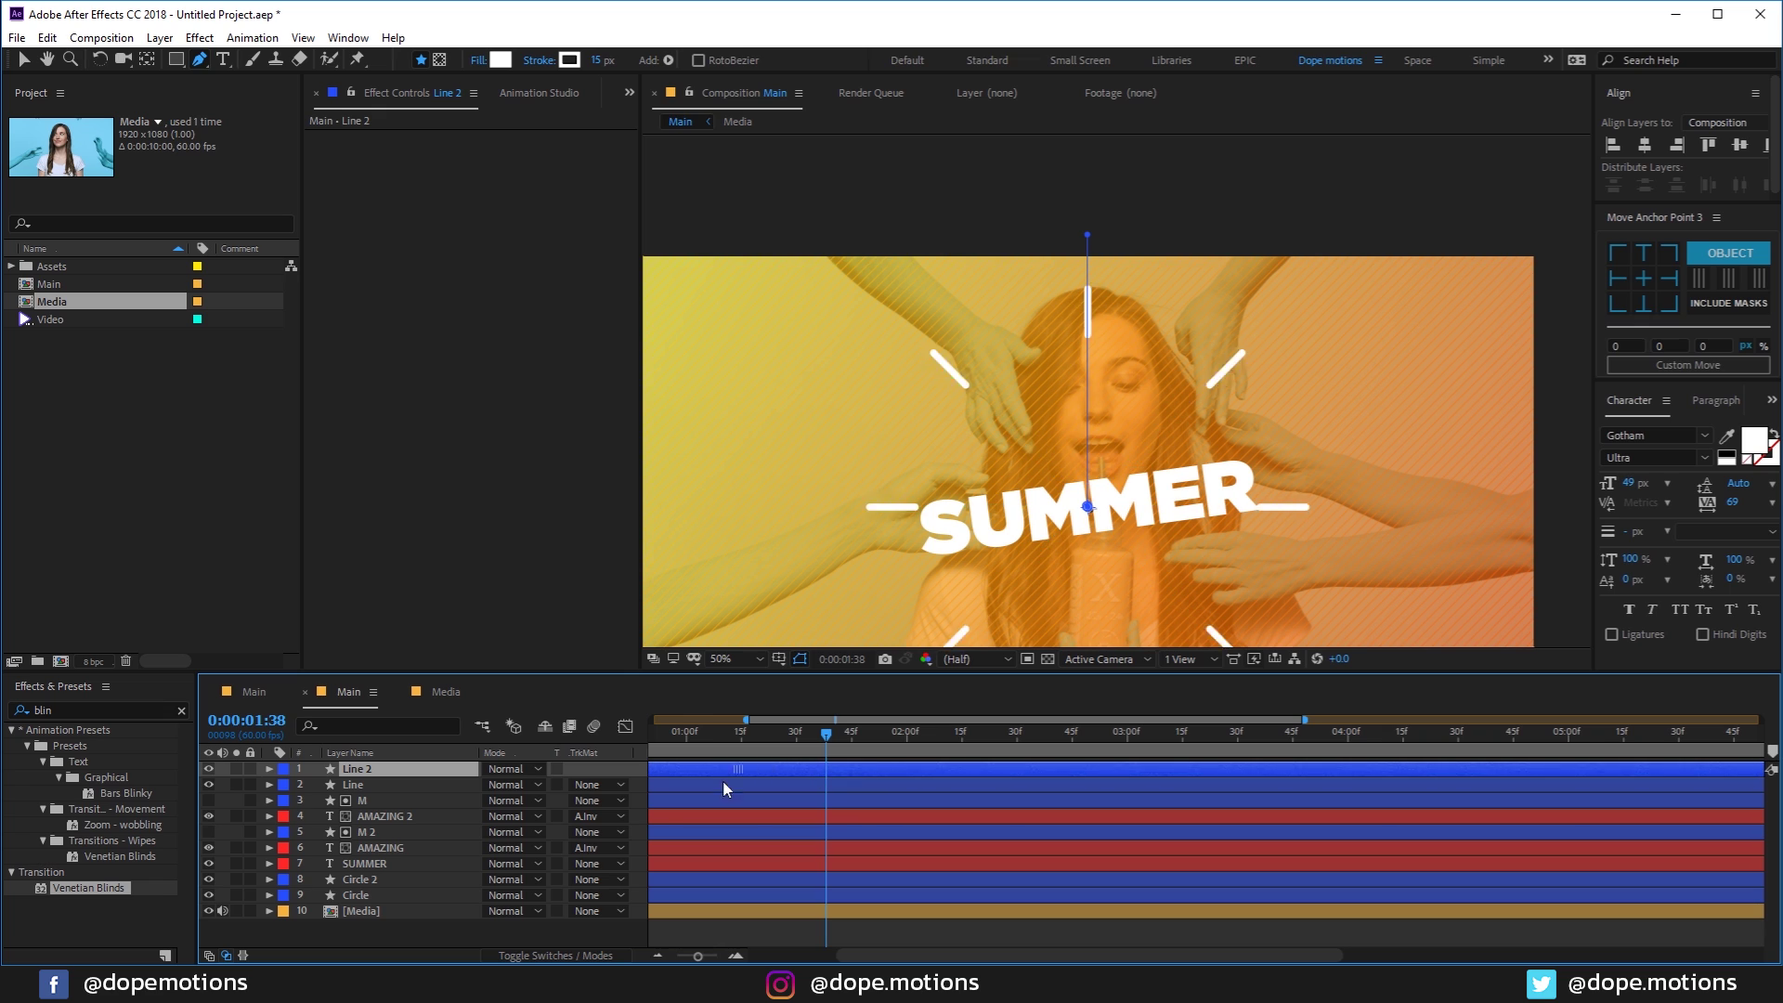
Step: Scale the Line 2 layer down to 31% and place it on the final R of SUMMER
key(s)
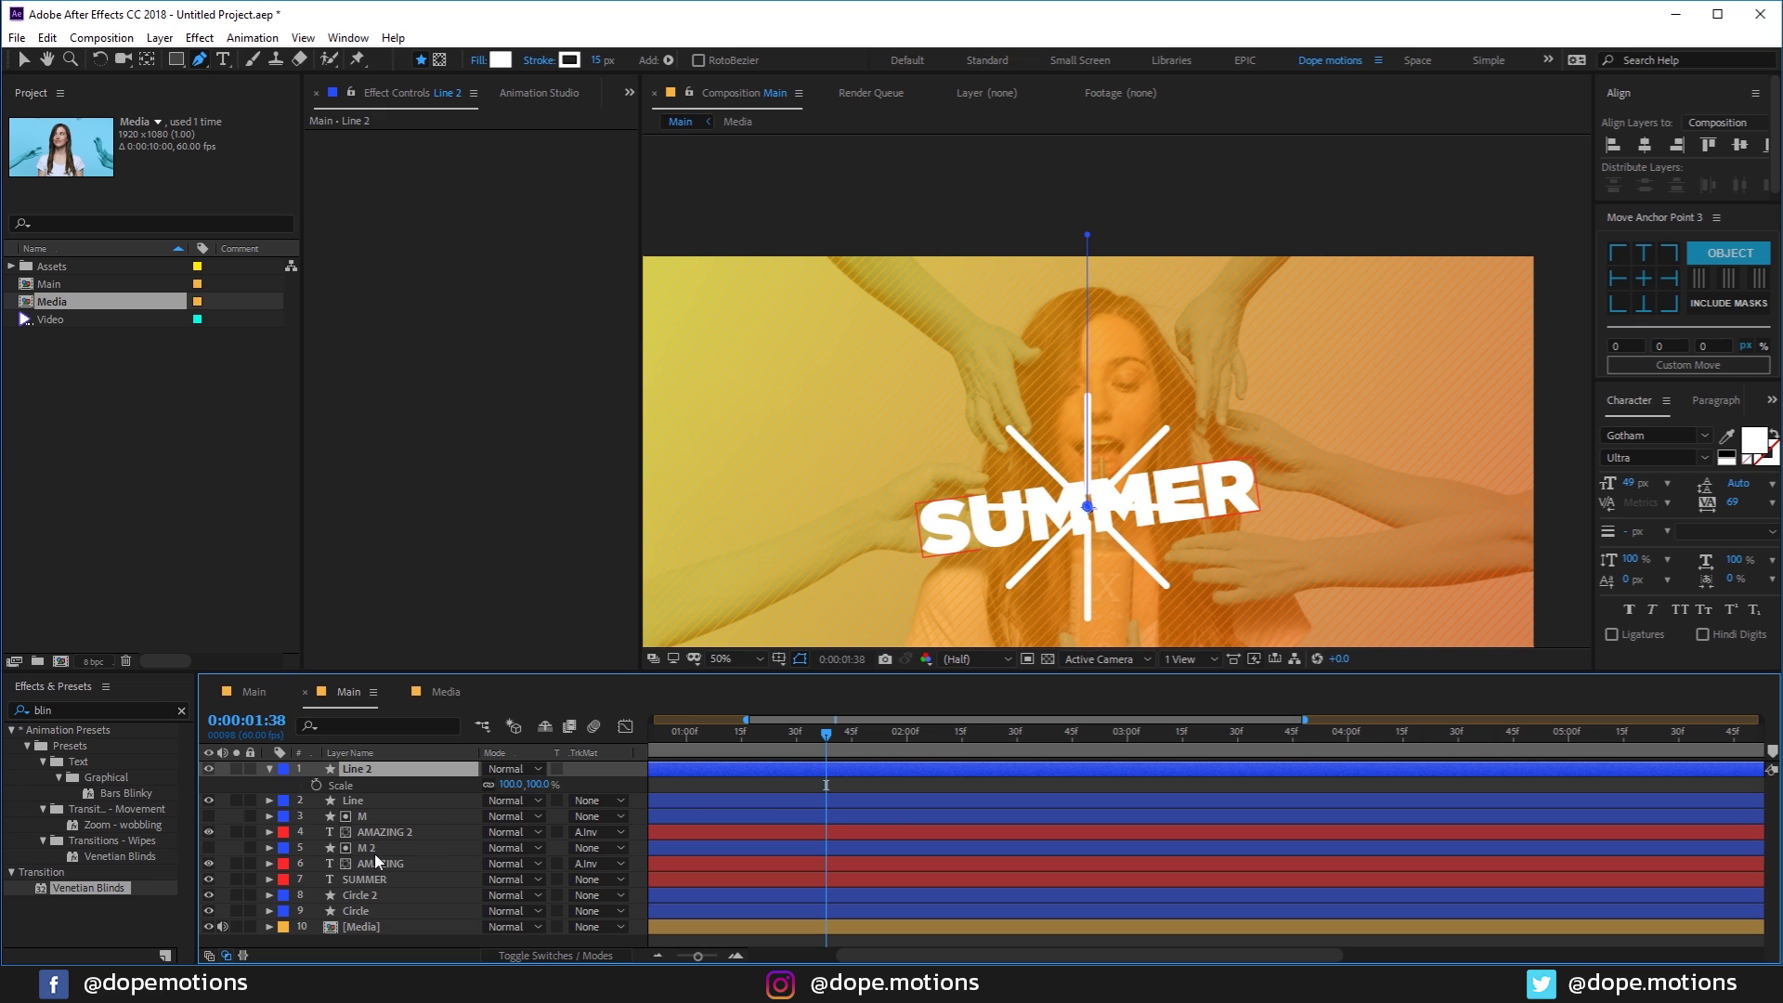
drag(520, 787, 504, 789)
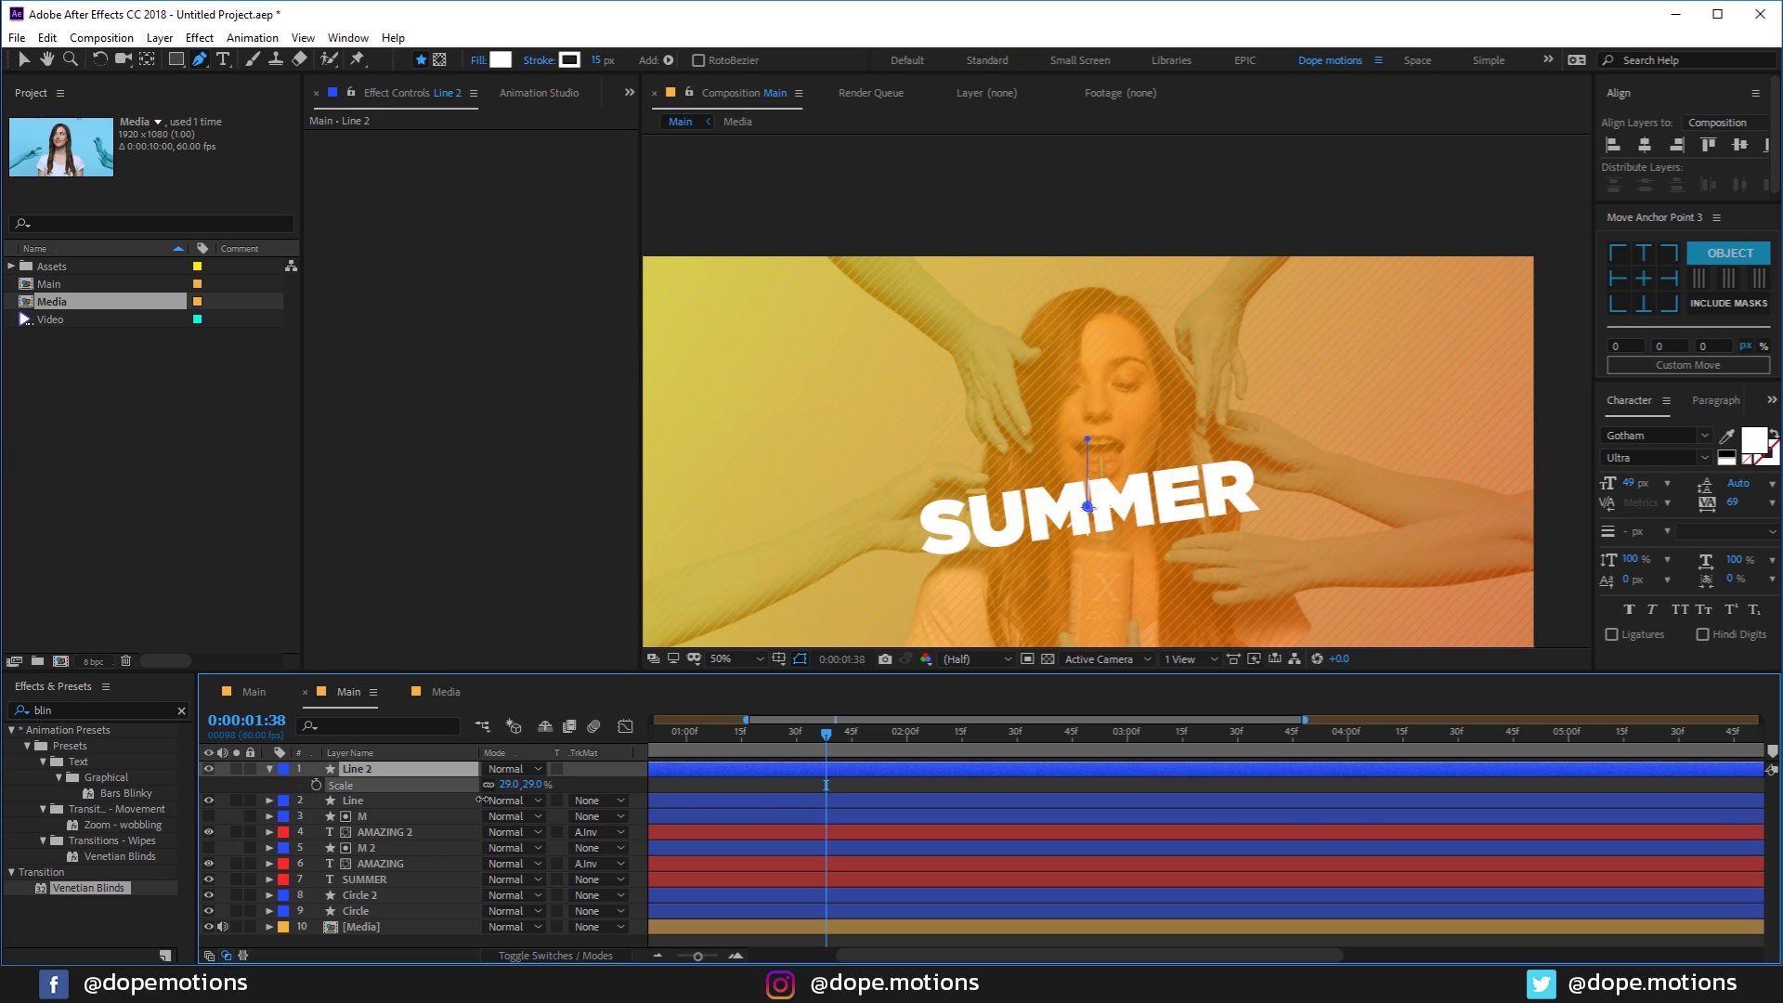
key(period)
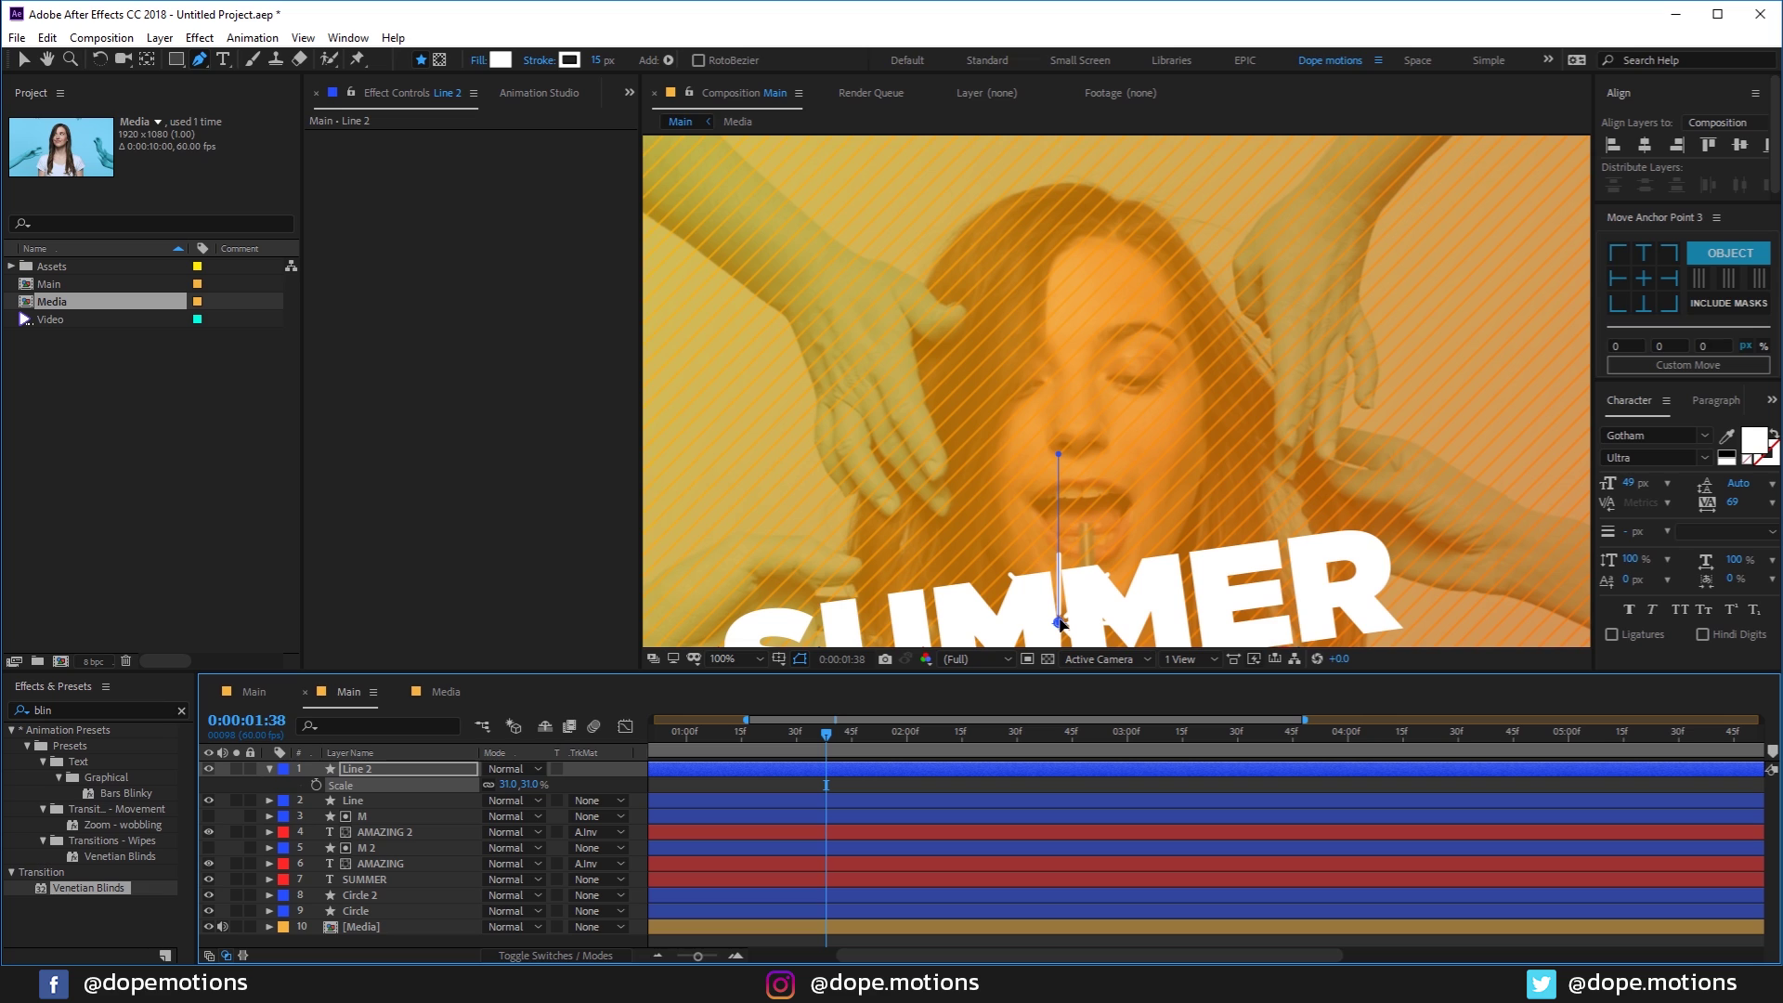
key(v)
drag(1060, 625, 1364, 553)
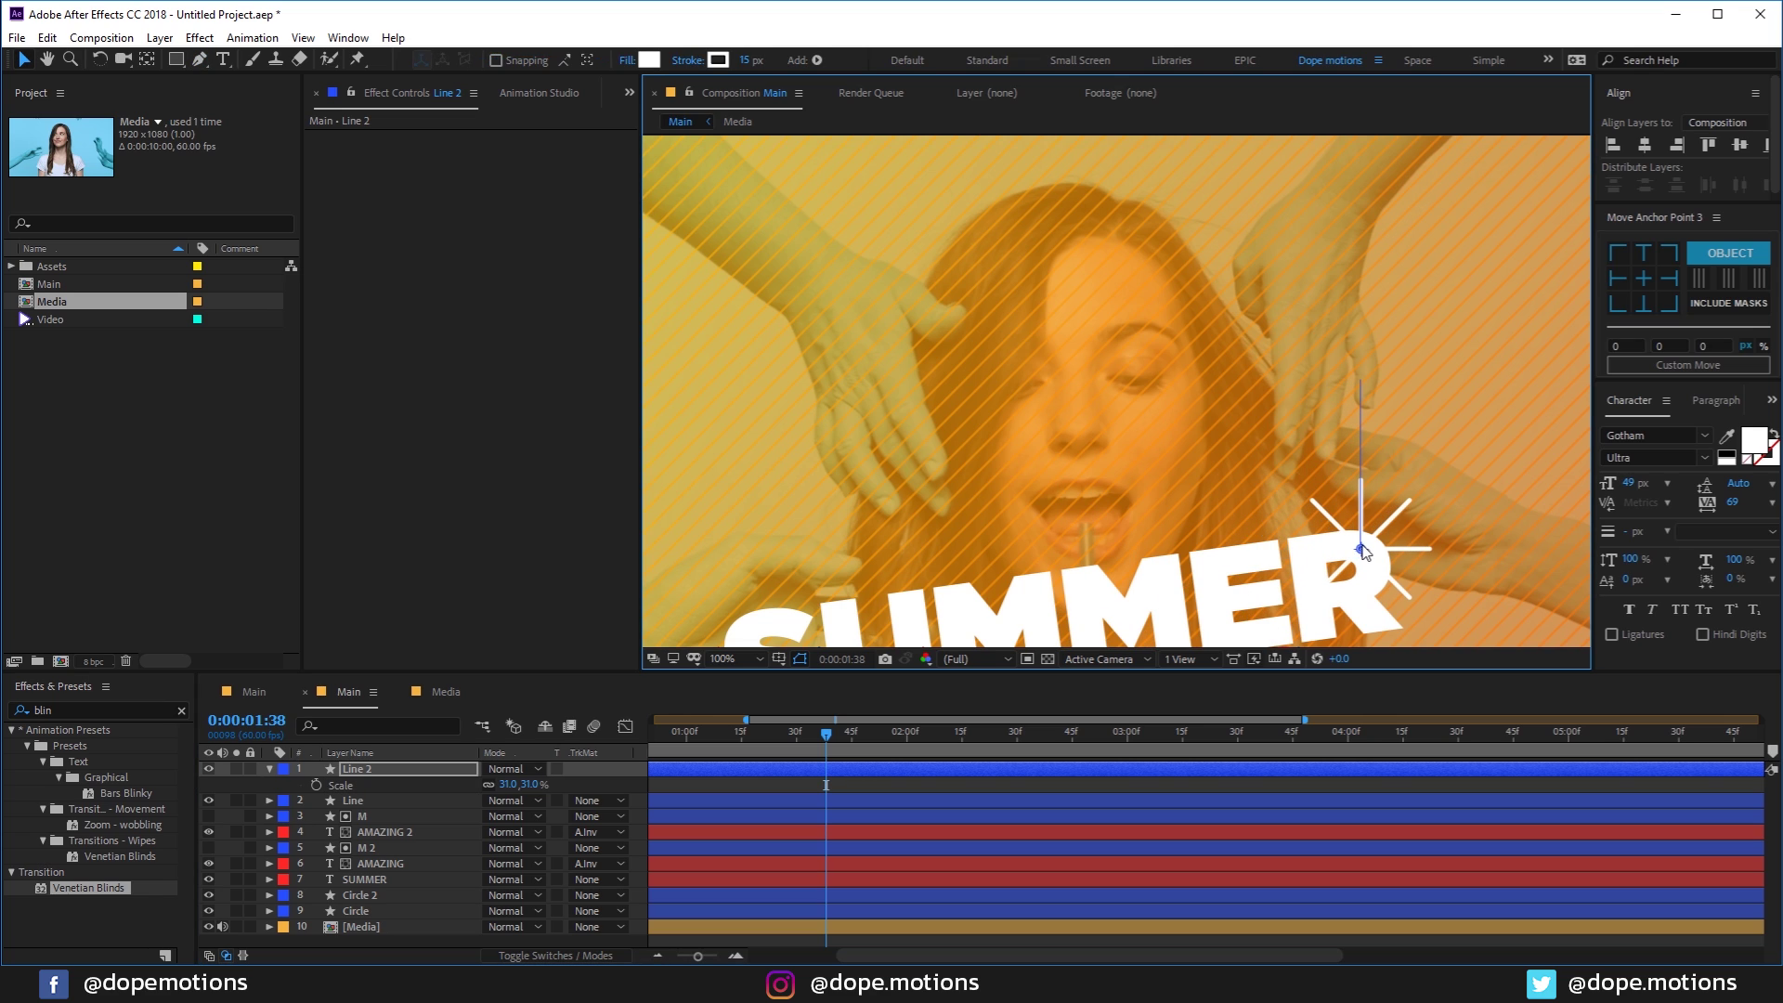
key(comma)
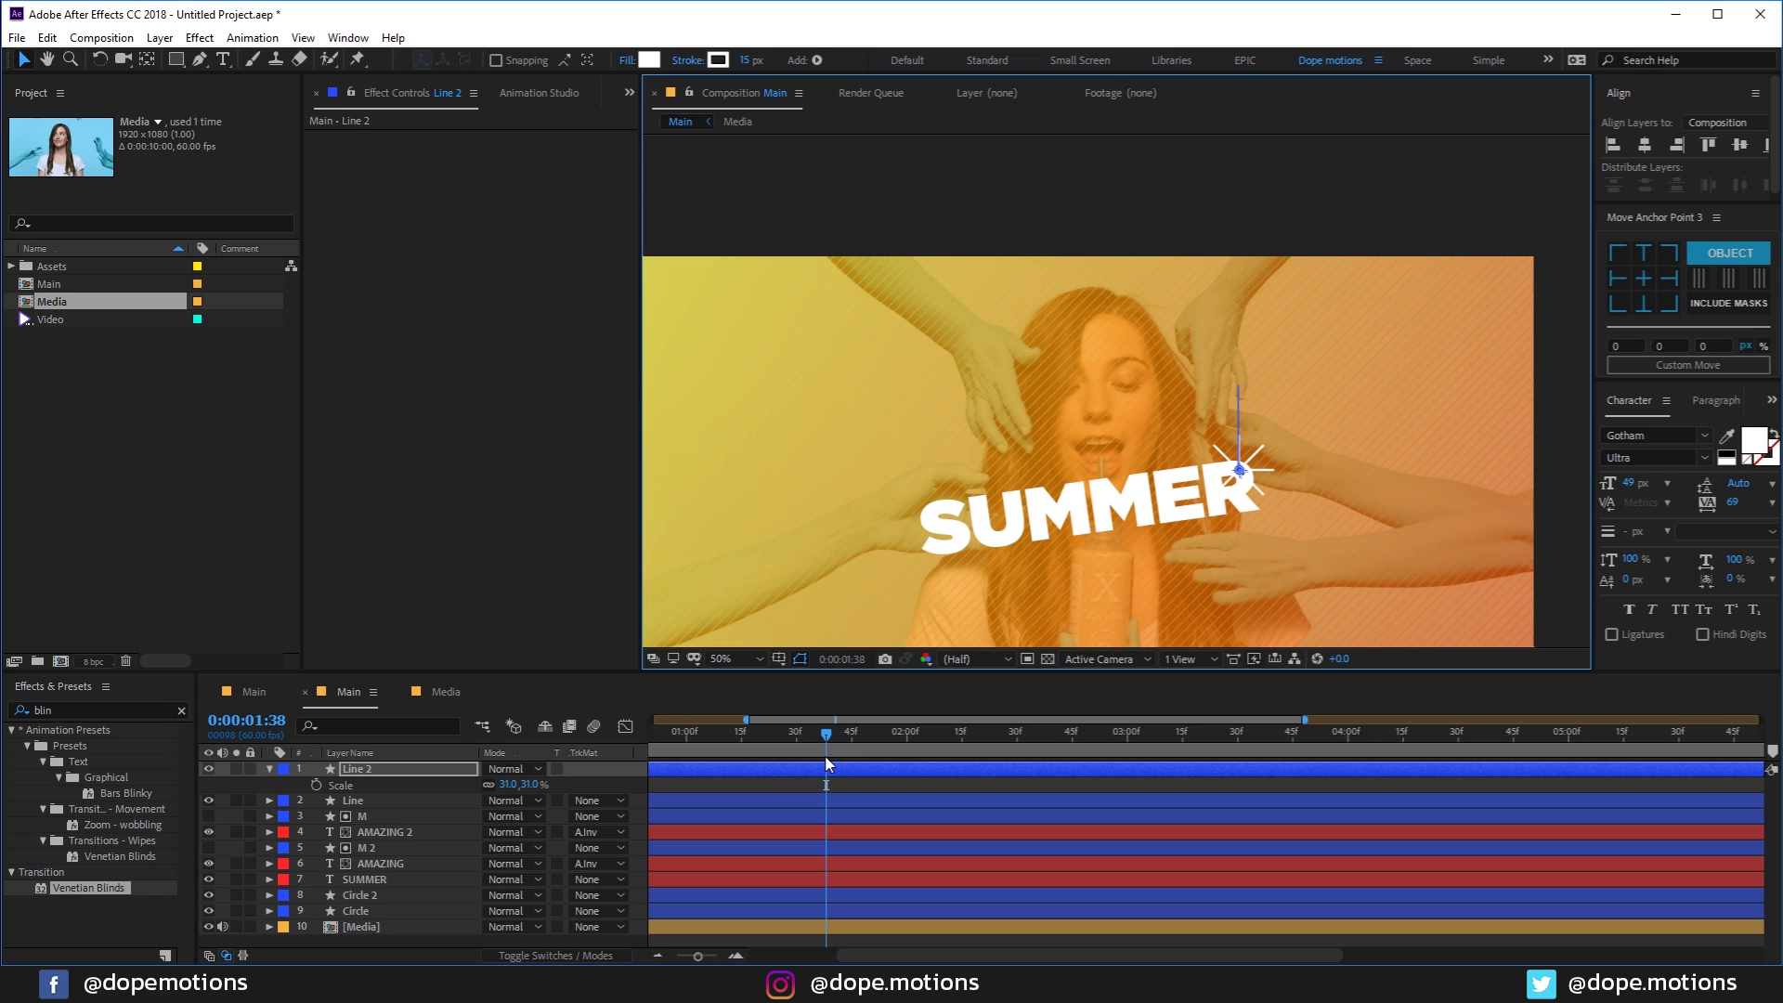
Step: Move Line 2's last Start and End keyframes to about 0:00:02:04 and 0:00:01:58, and preview the small burst
key(u)
drag(935, 803, 981, 809)
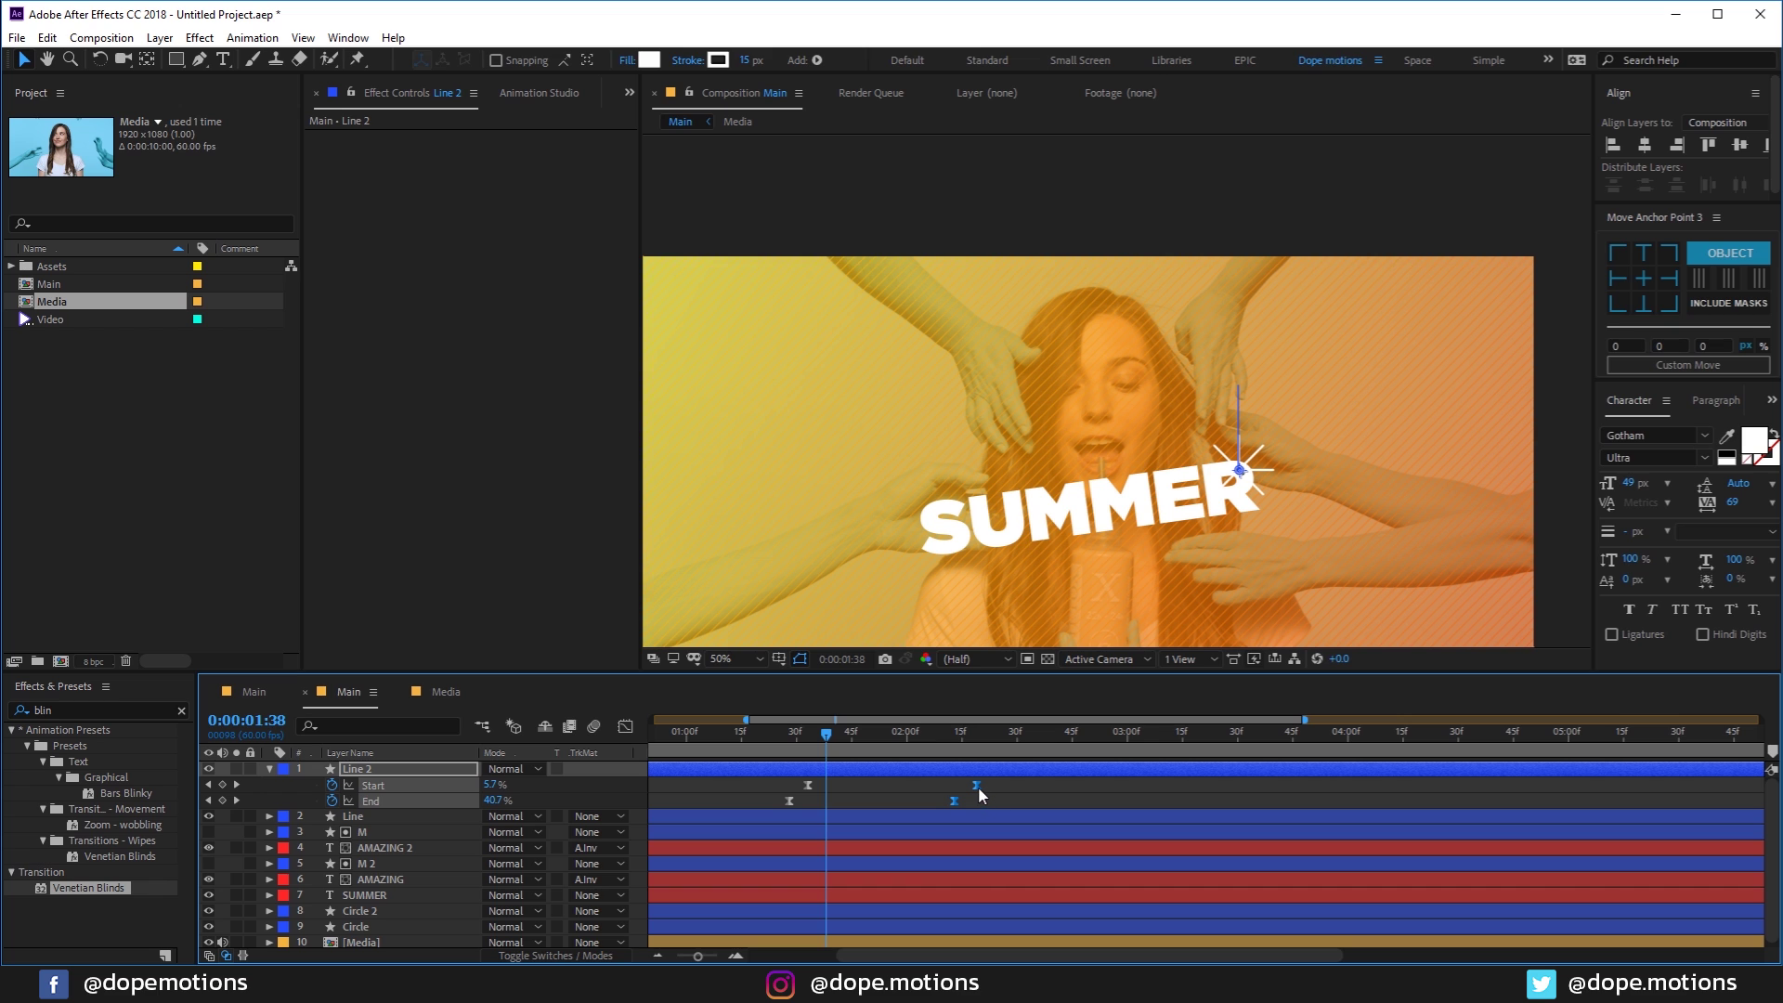
drag(819, 722, 778, 724)
key(space)
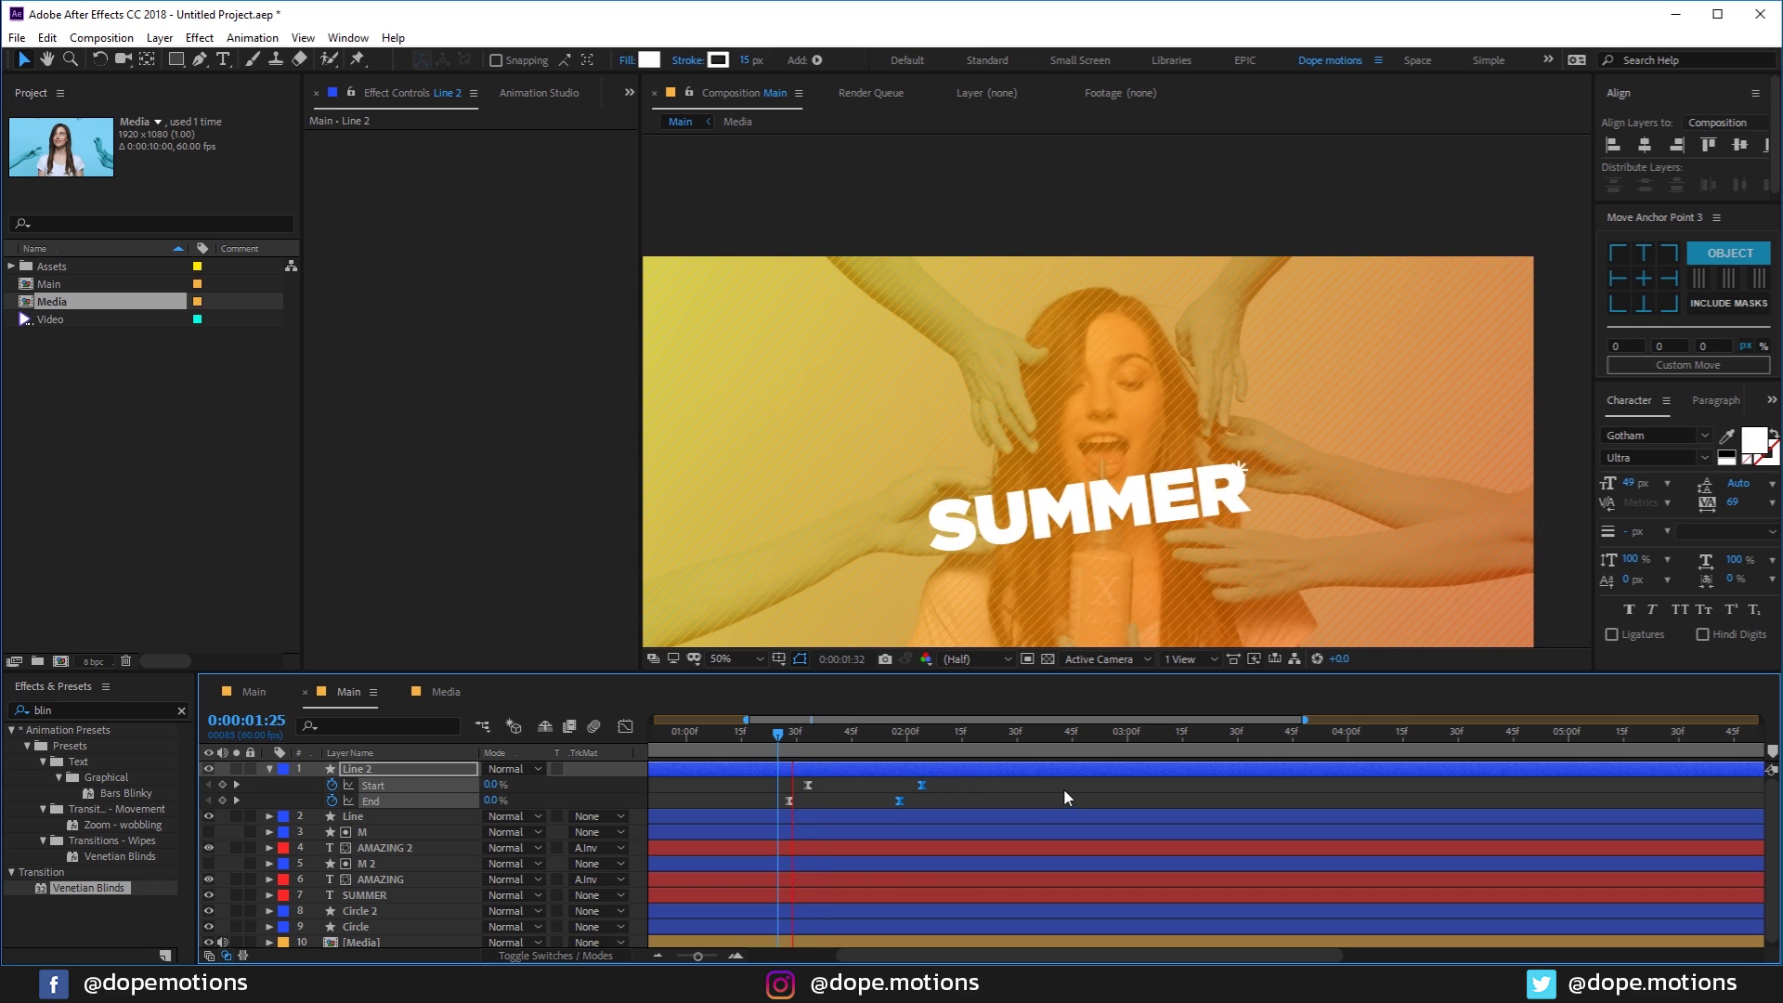
drag(884, 755, 837, 754)
key(F2)
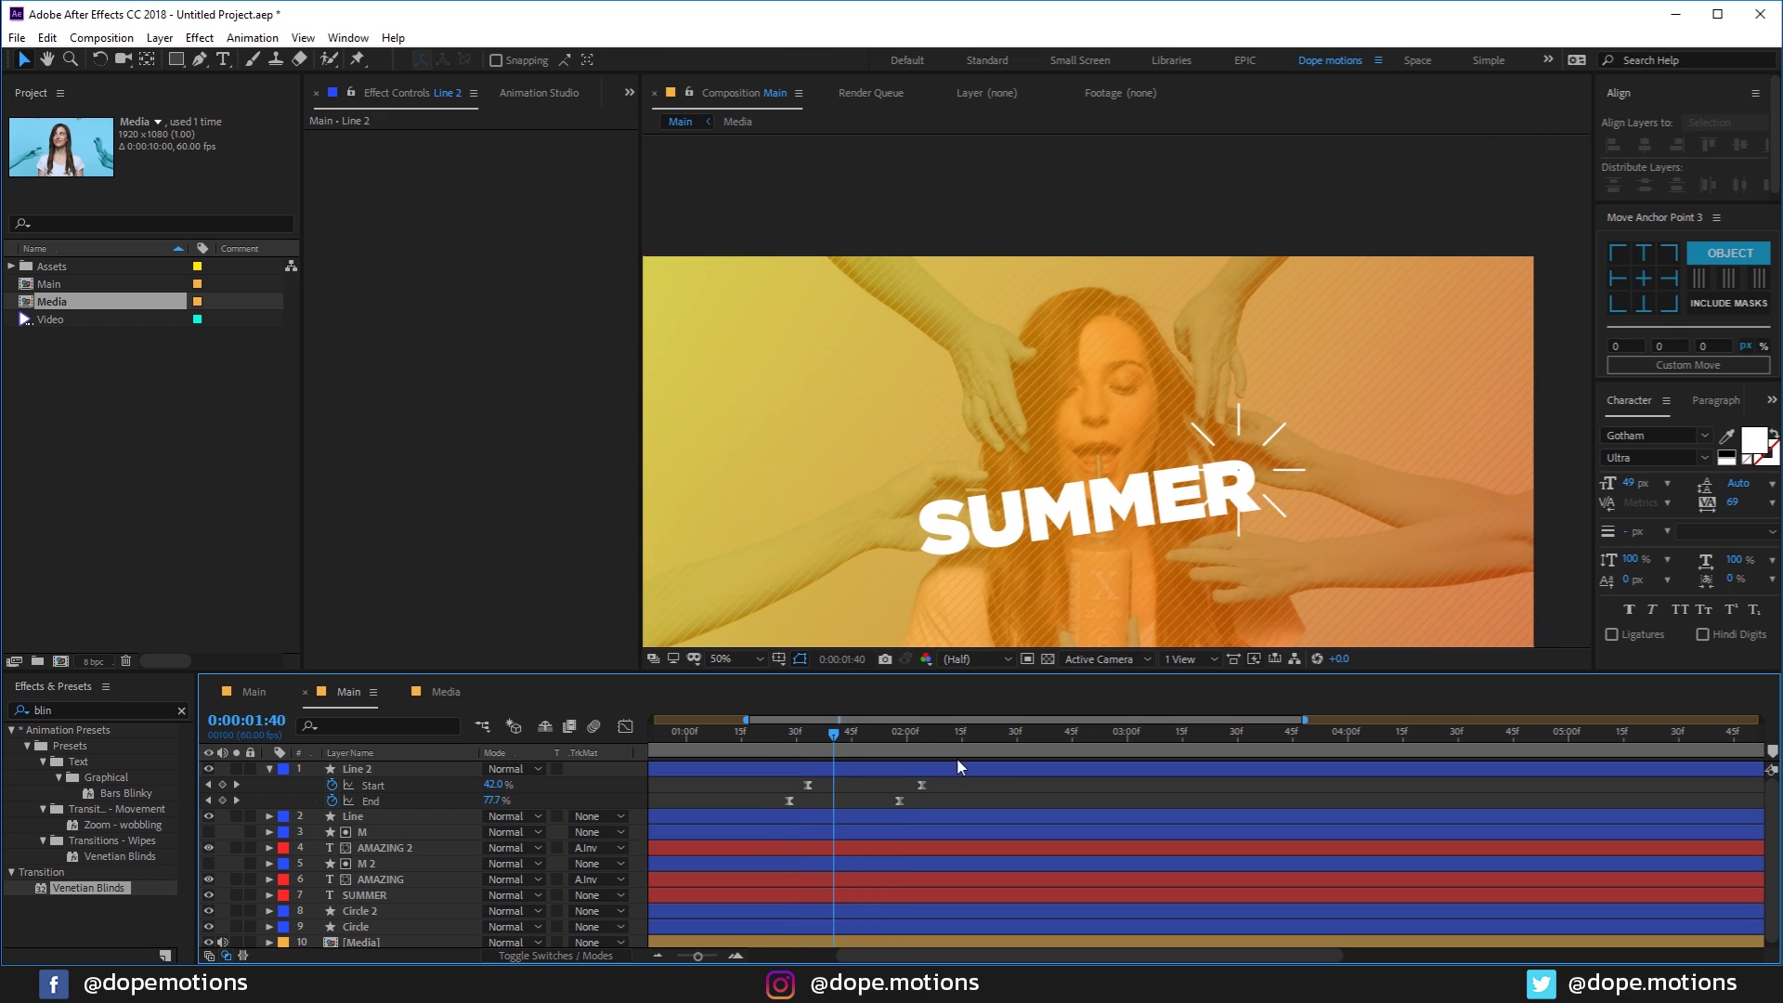
Step: Duplicate the Line 2 layer and place the copy on the S of SUMMER
click(952, 763)
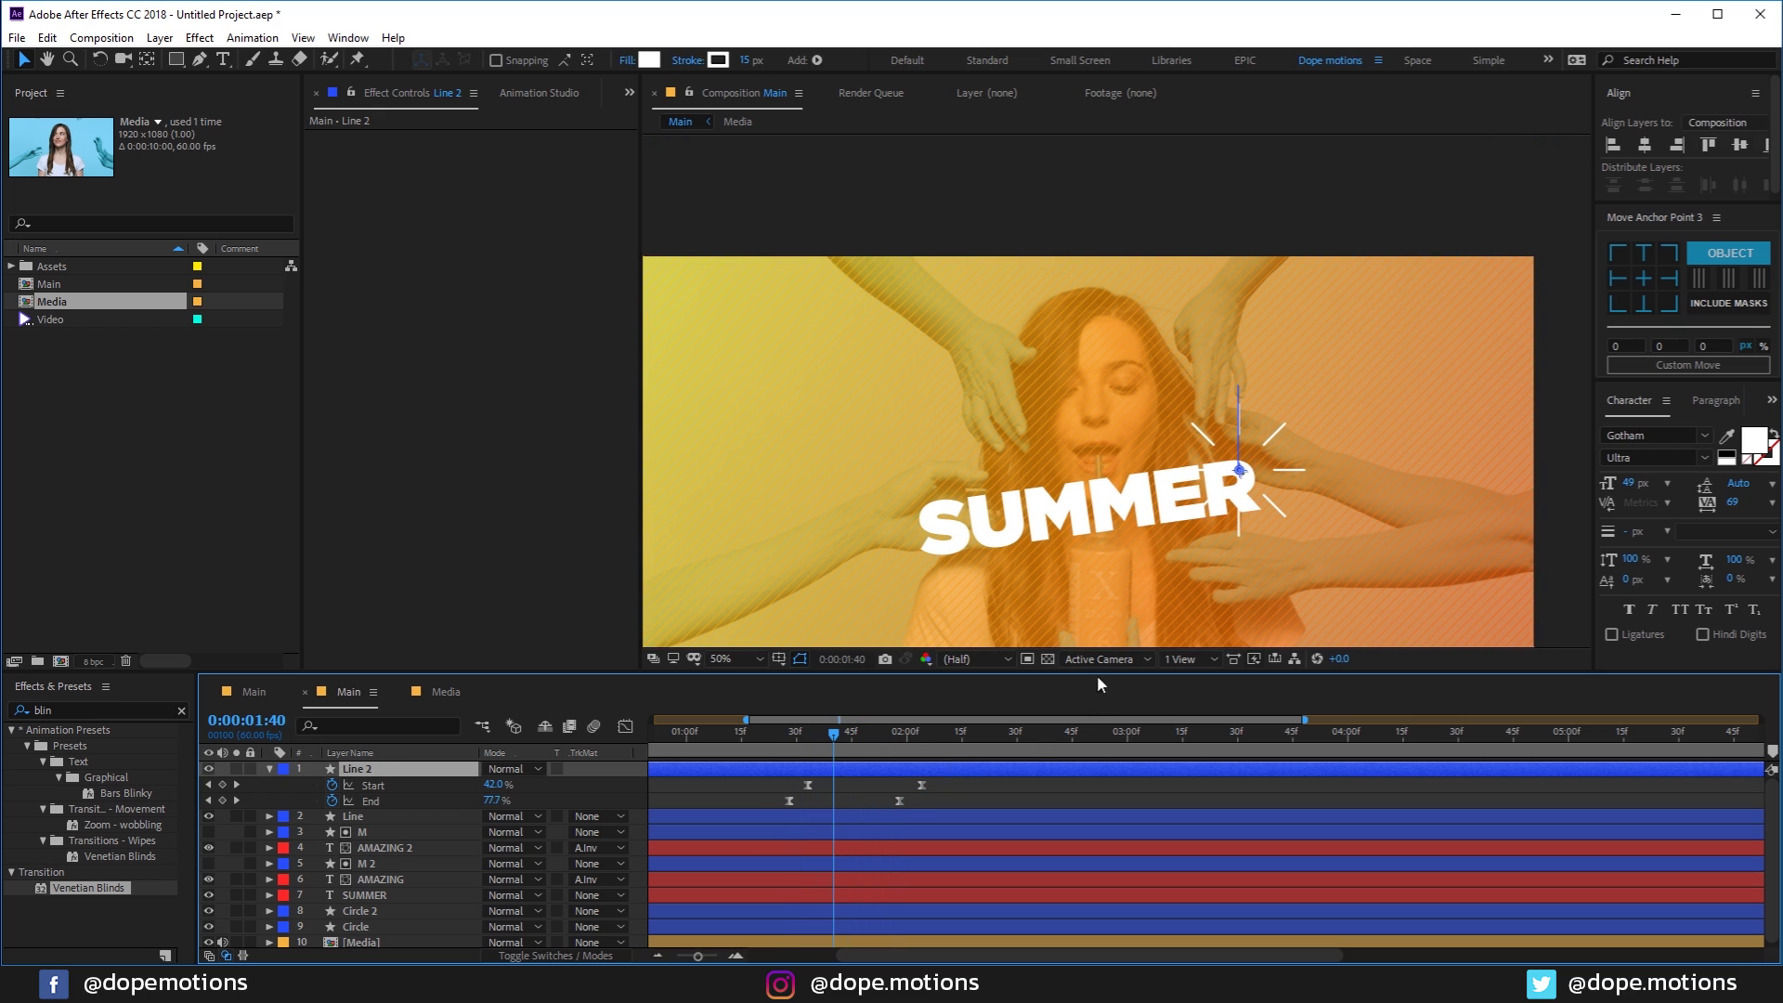
key(ctrl+d)
drag(1243, 480, 1073, 516)
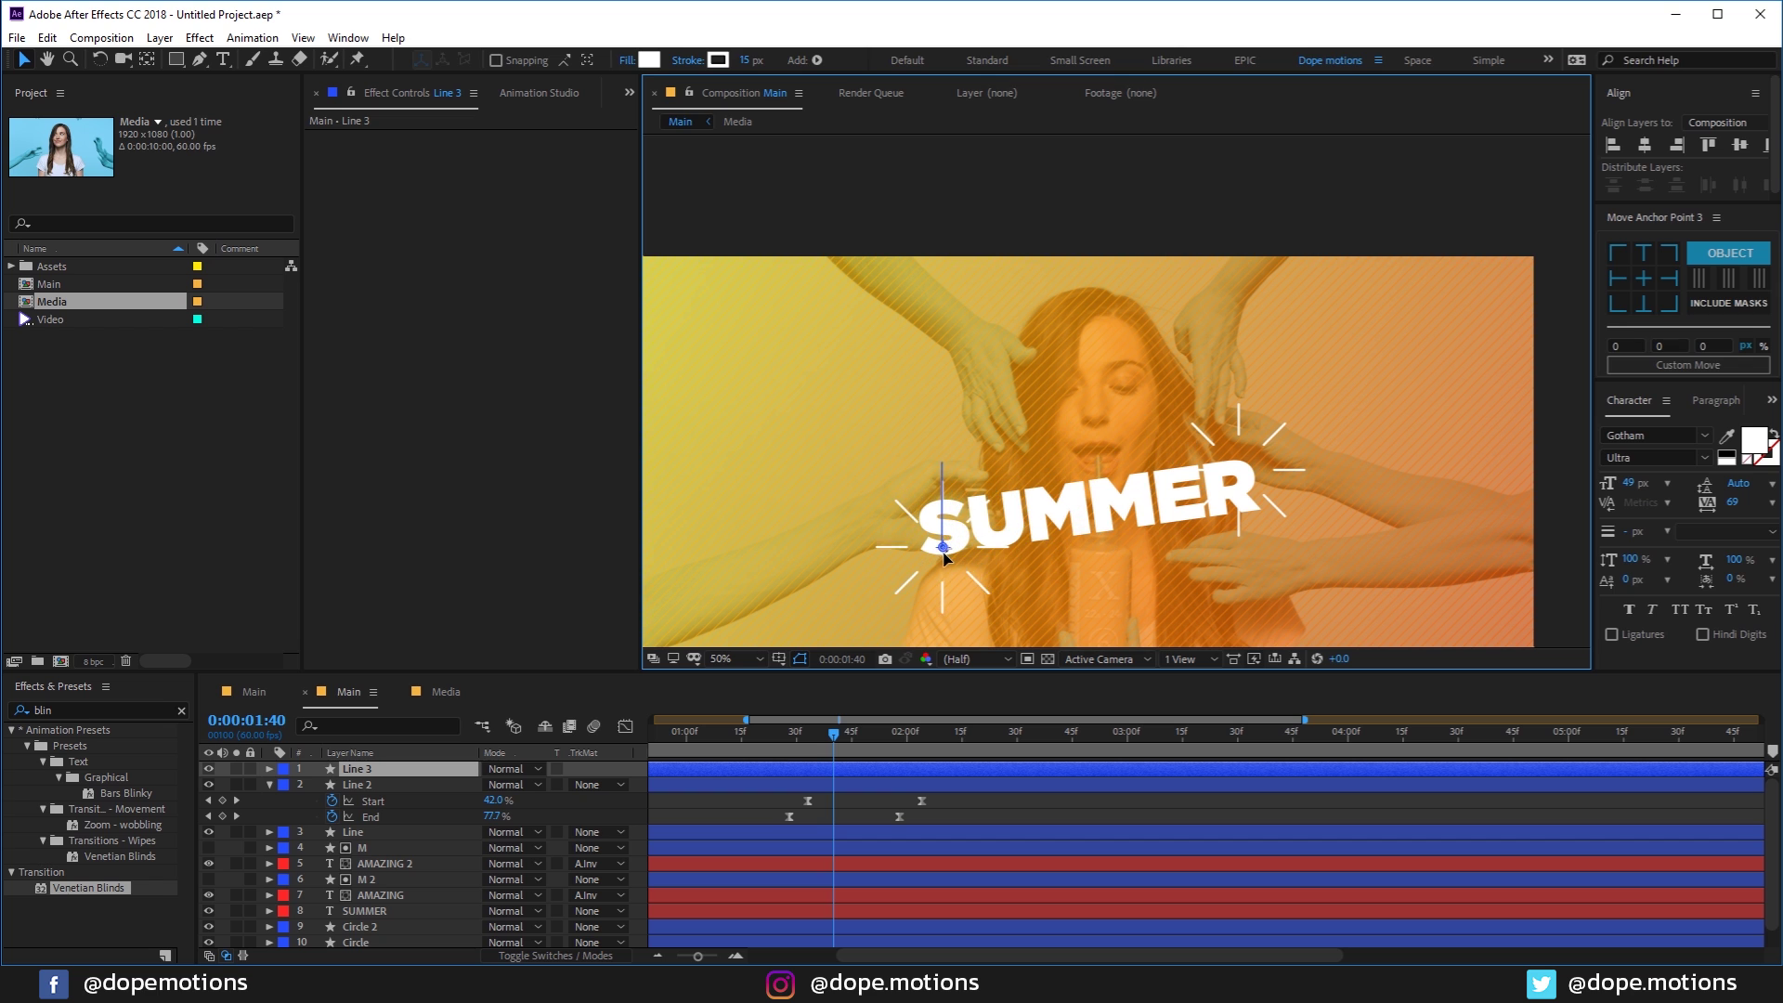
Step: End the work area at 0:00:04:00, fit the composition in view, and preview the whole animation from the start
drag(859, 743, 1454, 786)
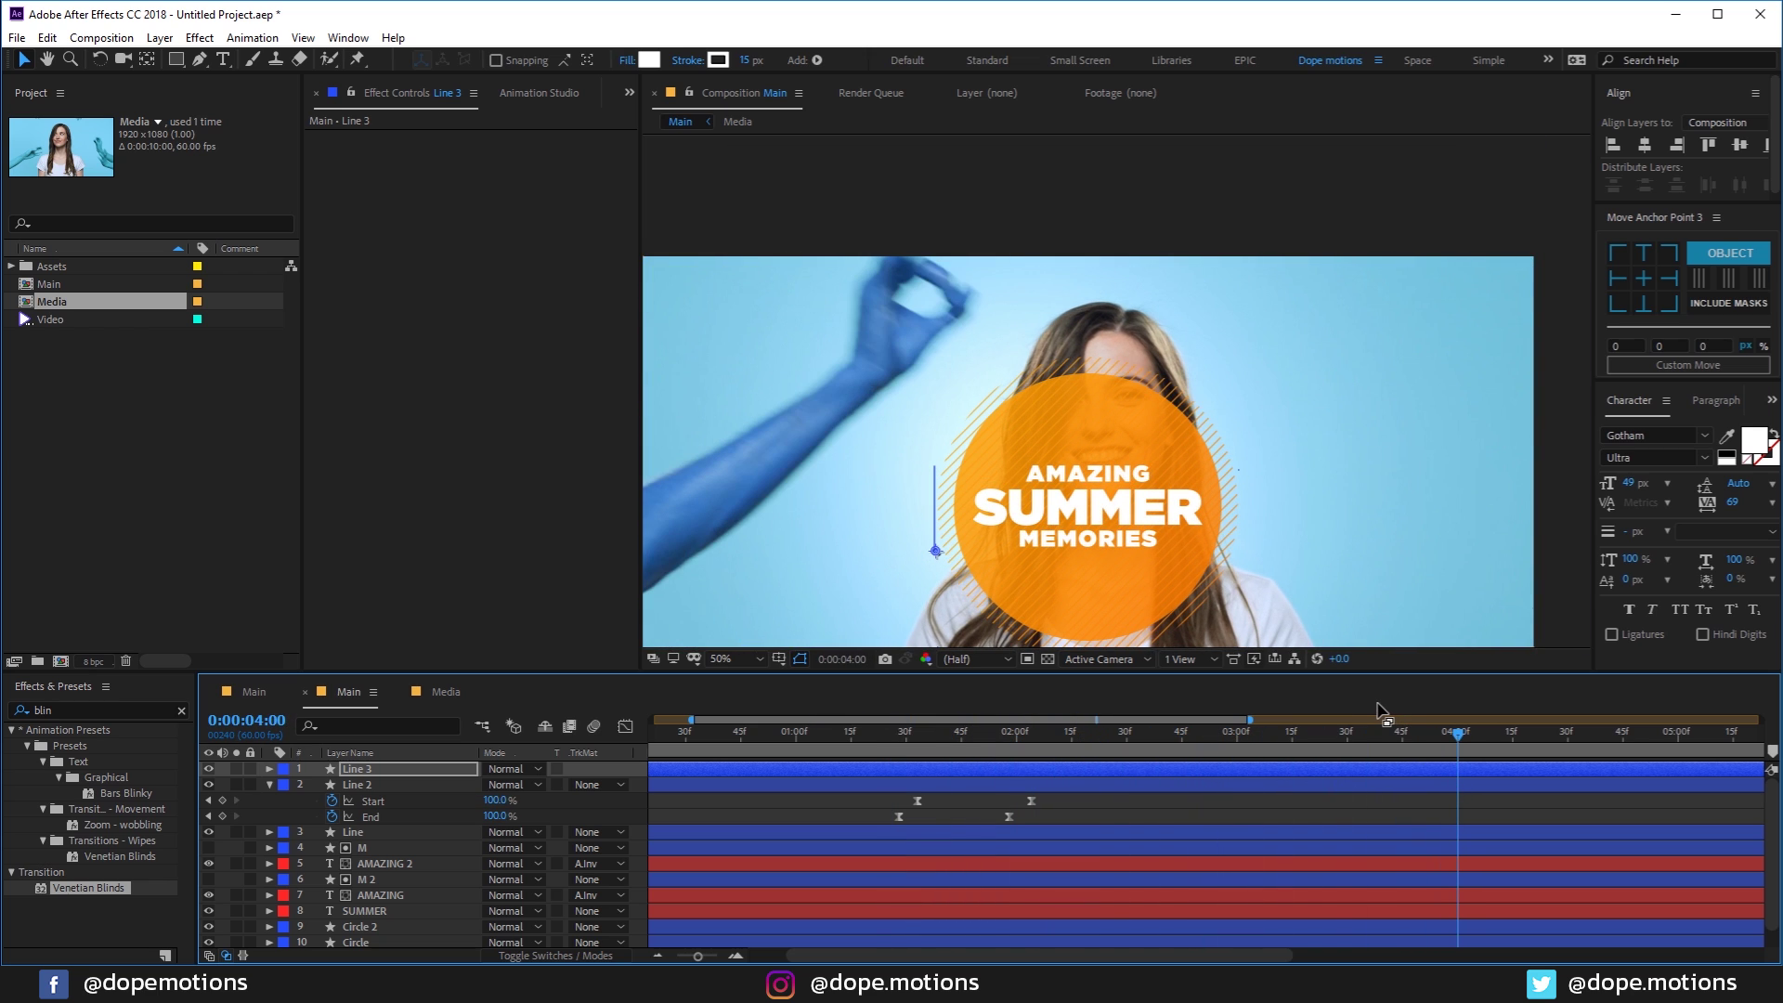
key(n)
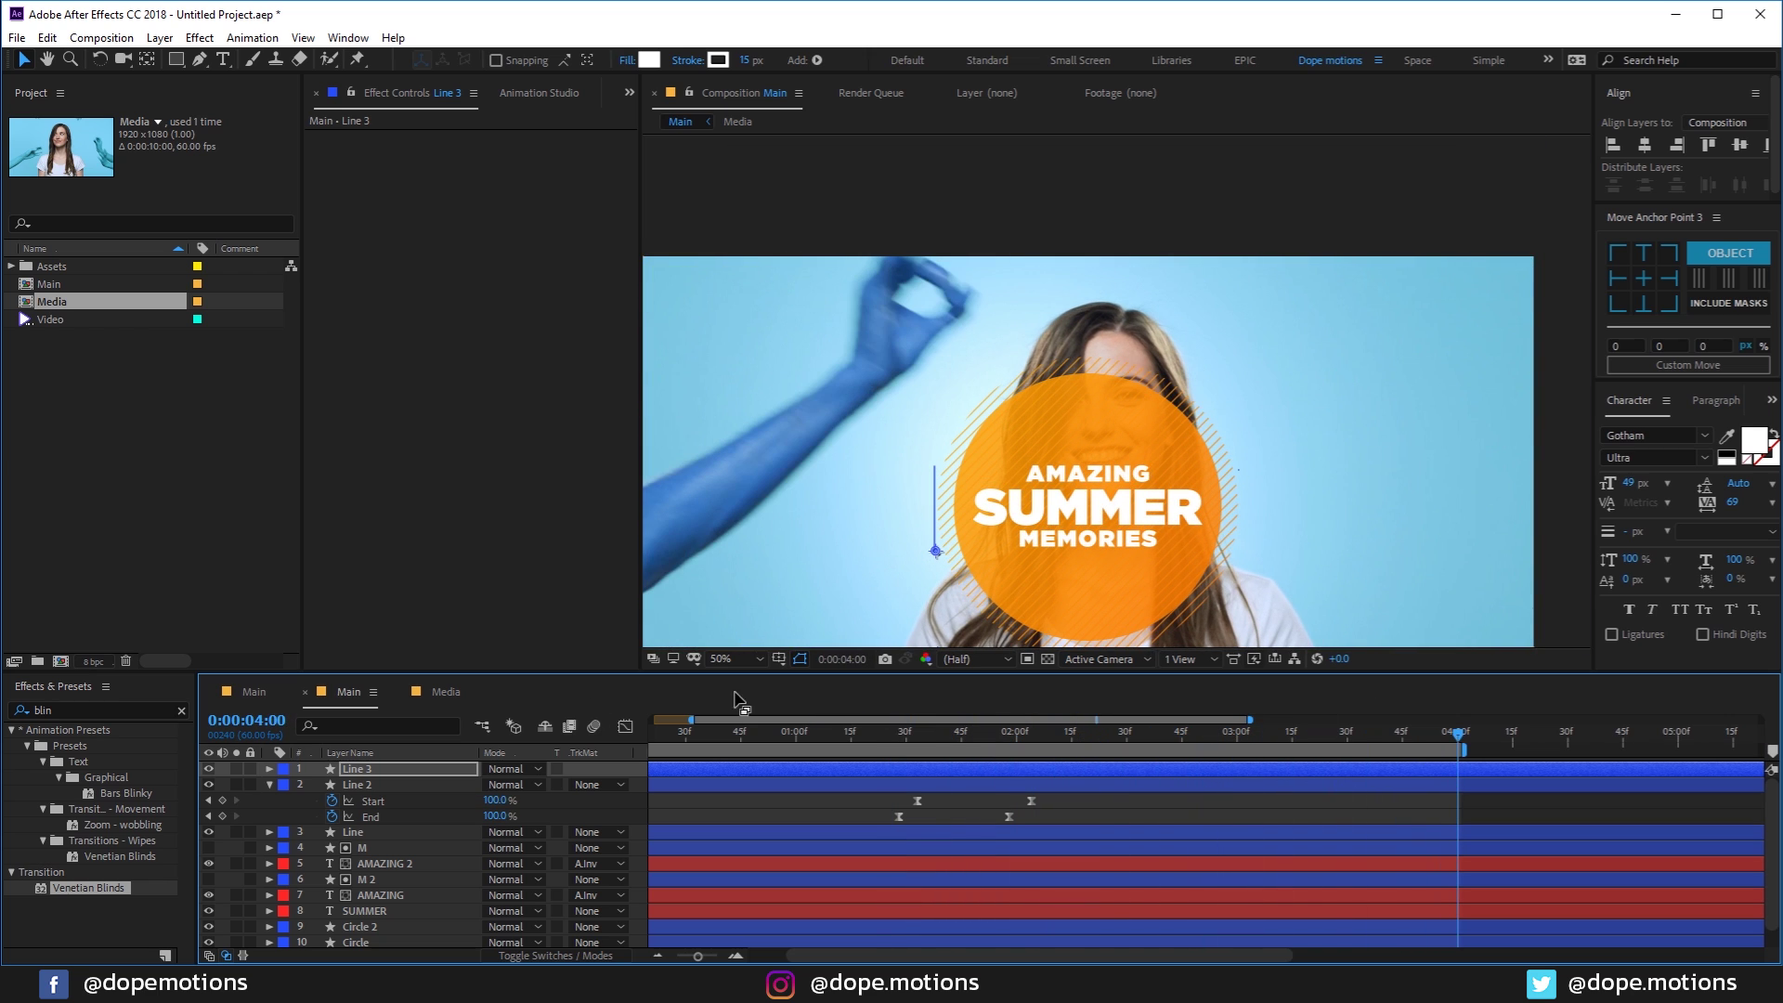
click(270, 786)
key(shift+slash)
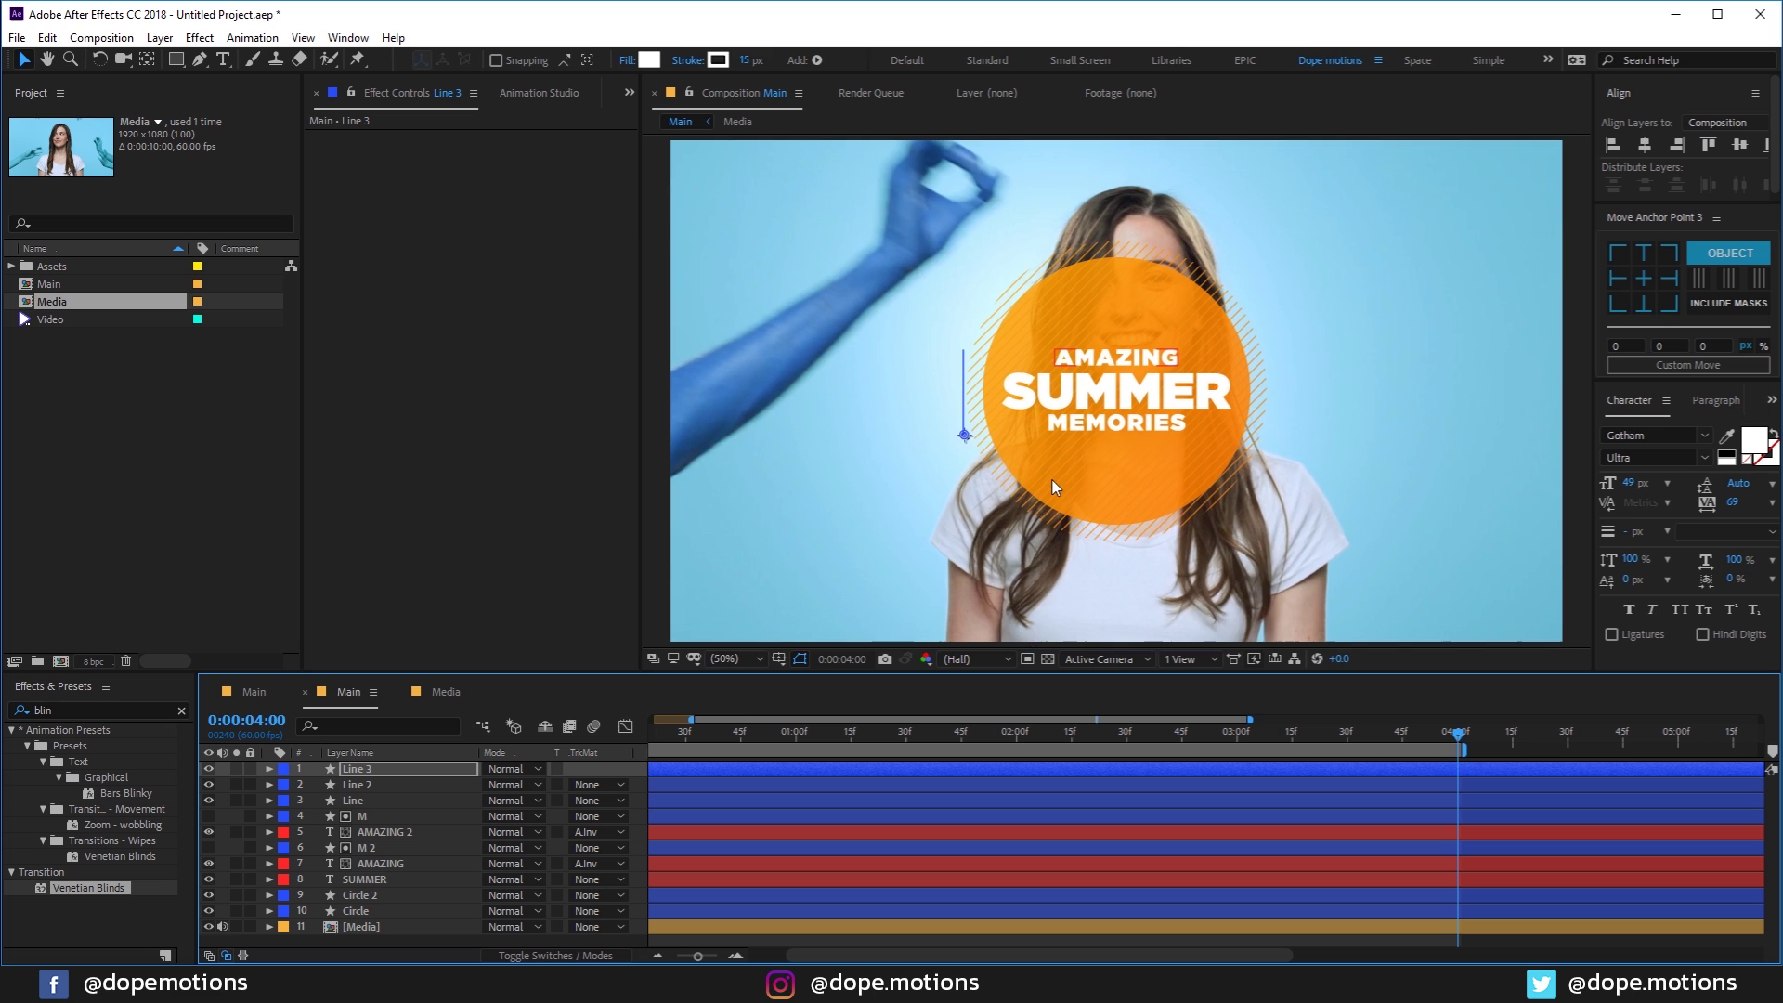
key(semicolon)
key(space)
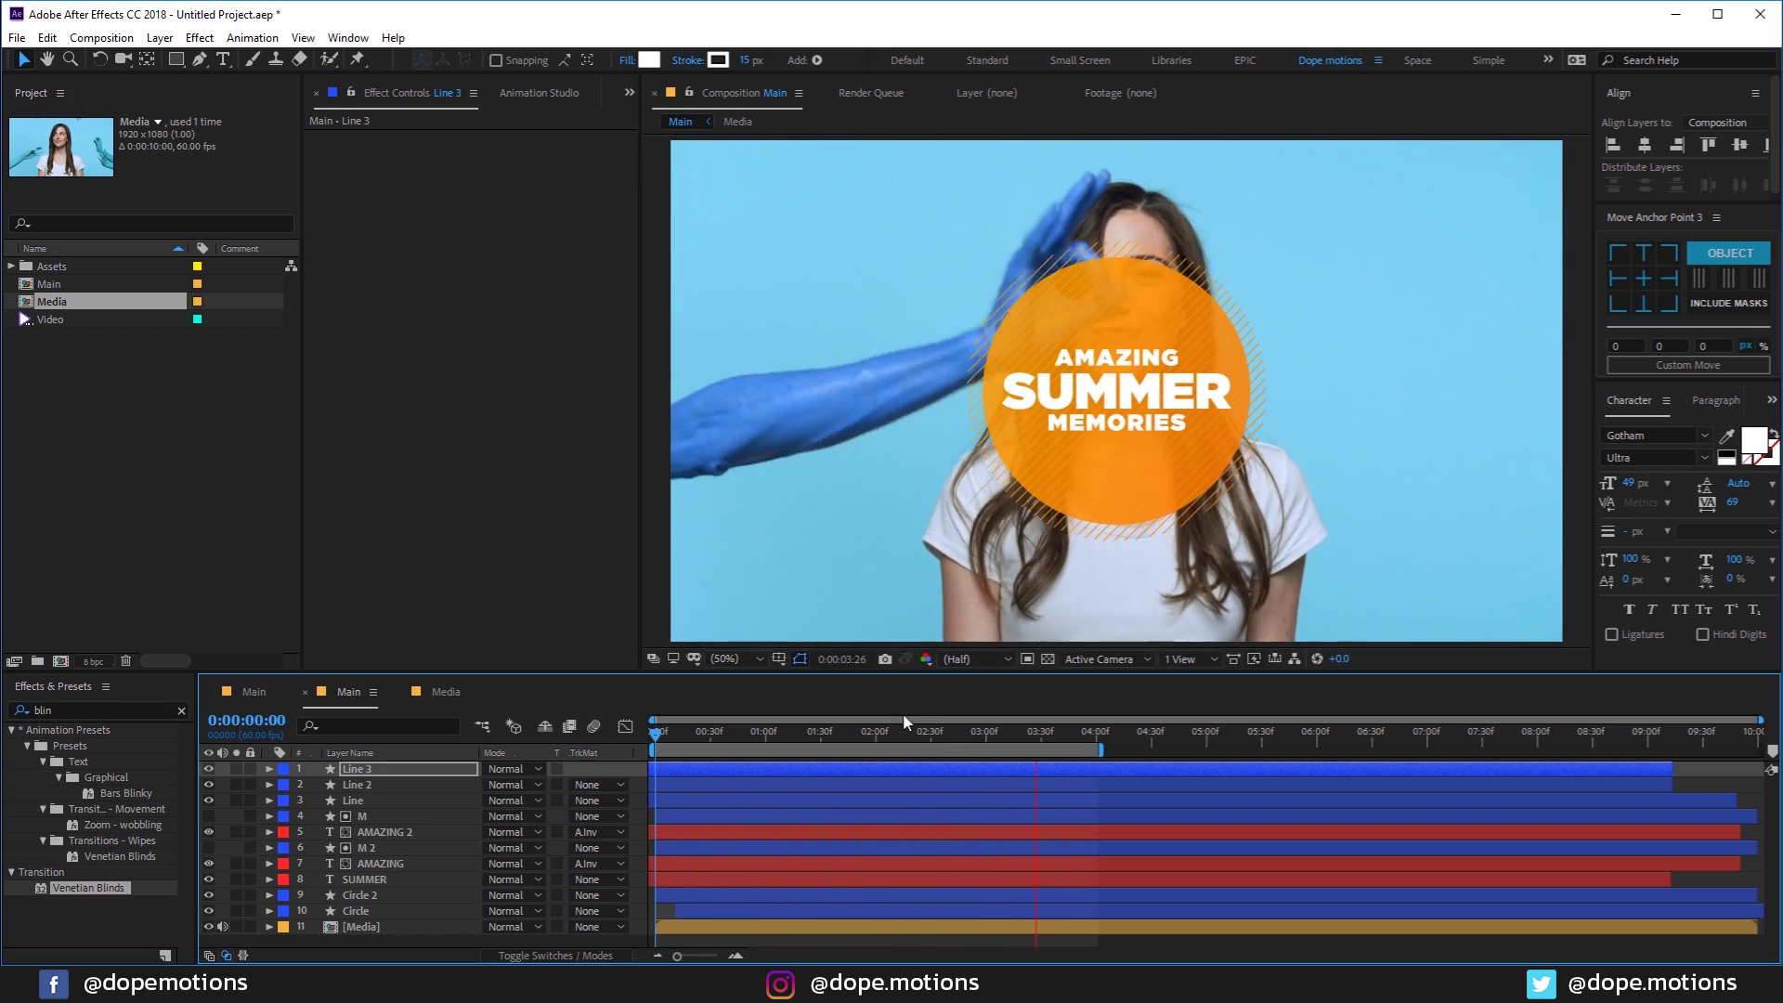
drag(851, 746, 942, 729)
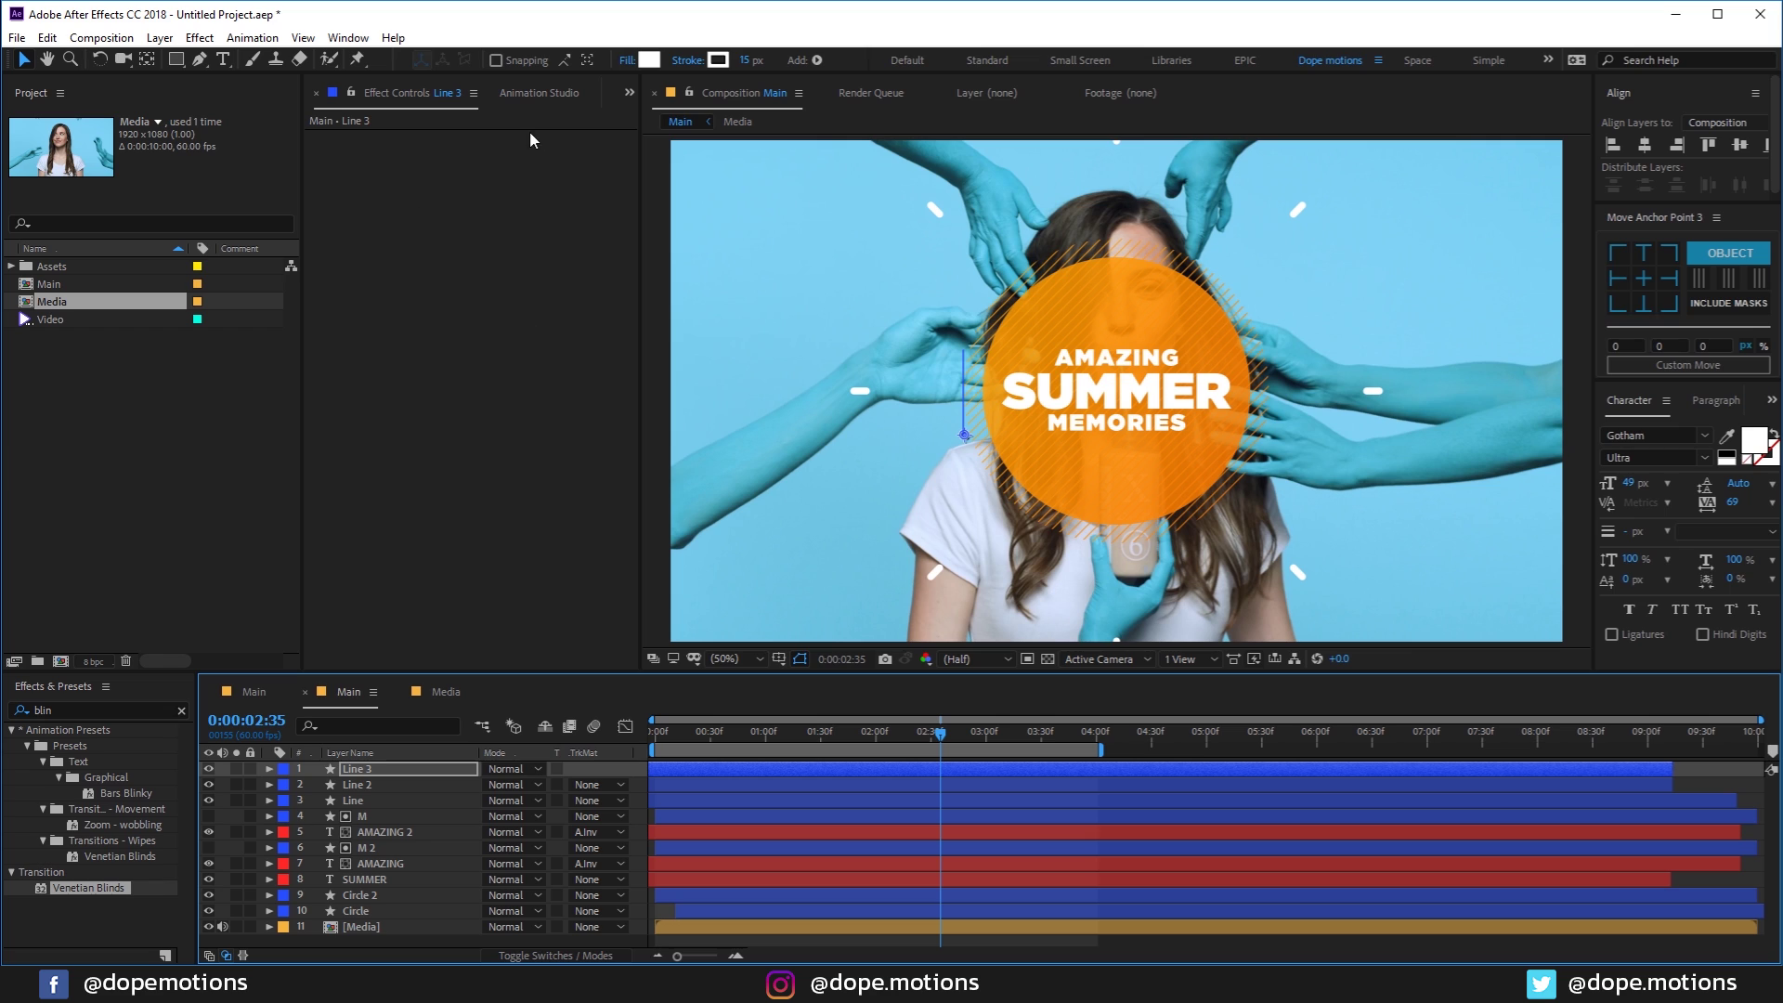
Step: Apply the Colorful_VL_14 preset from Animation Studio to the Main composition at 0:00:00:00
click(539, 93)
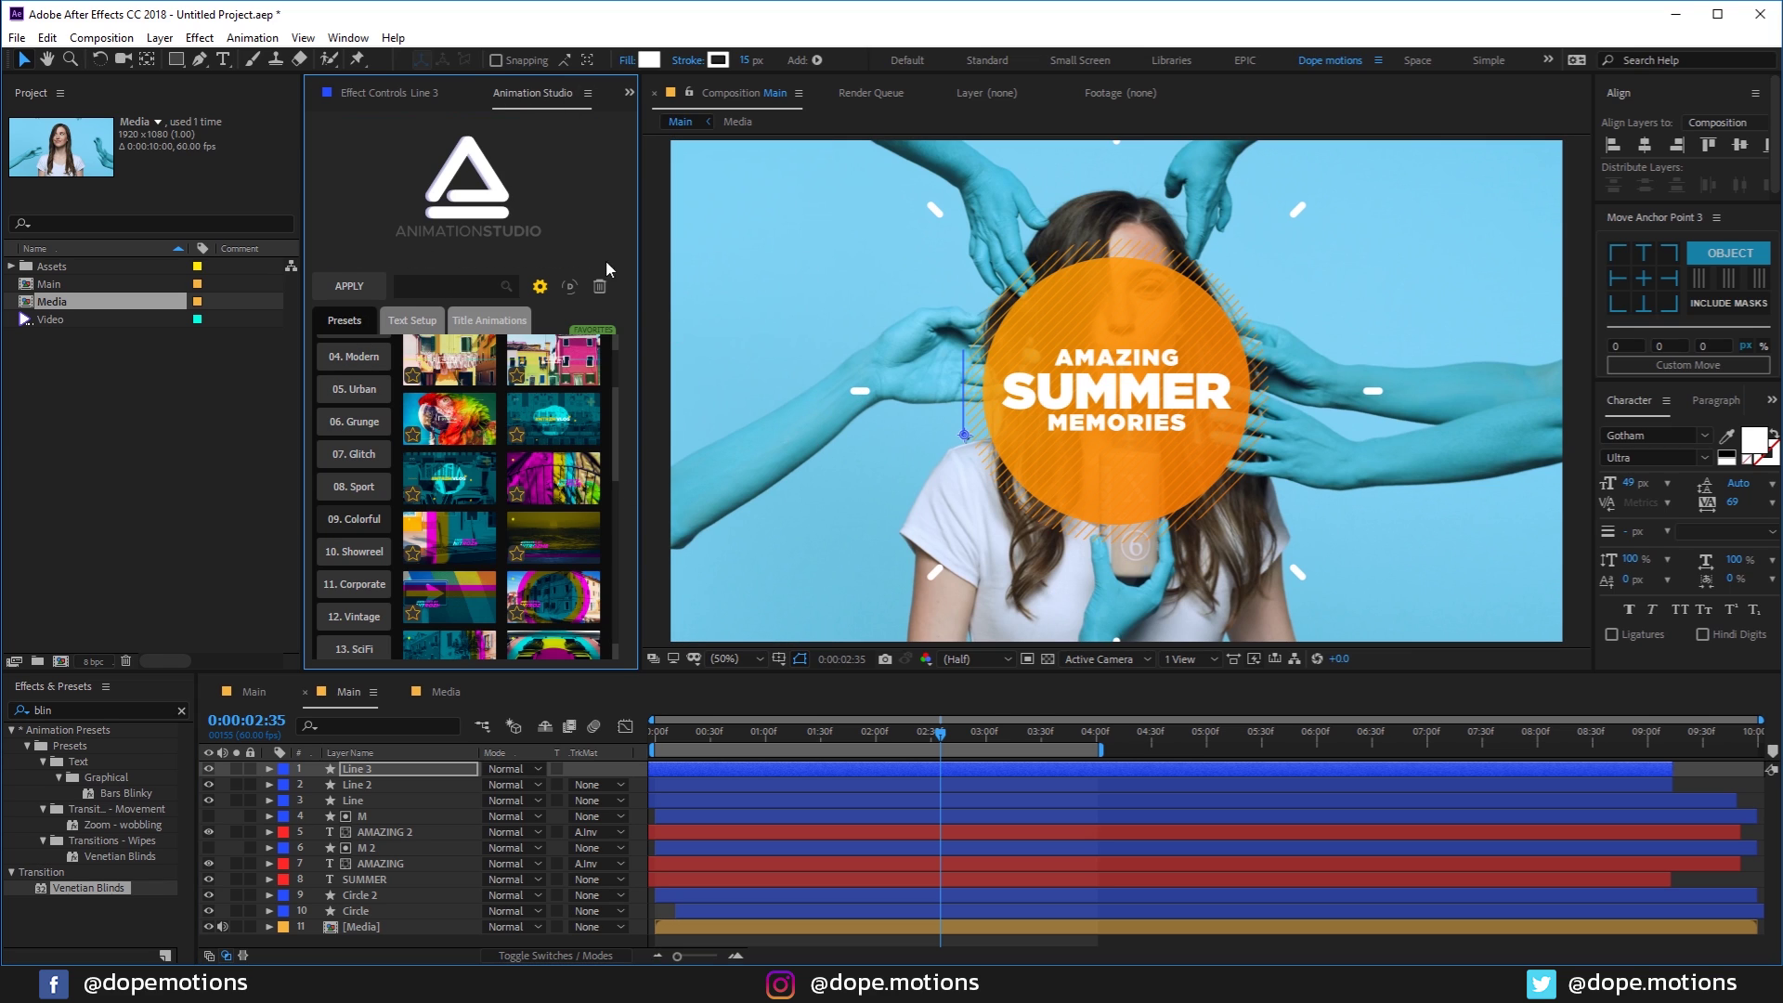
drag(256, 670, 255, 548)
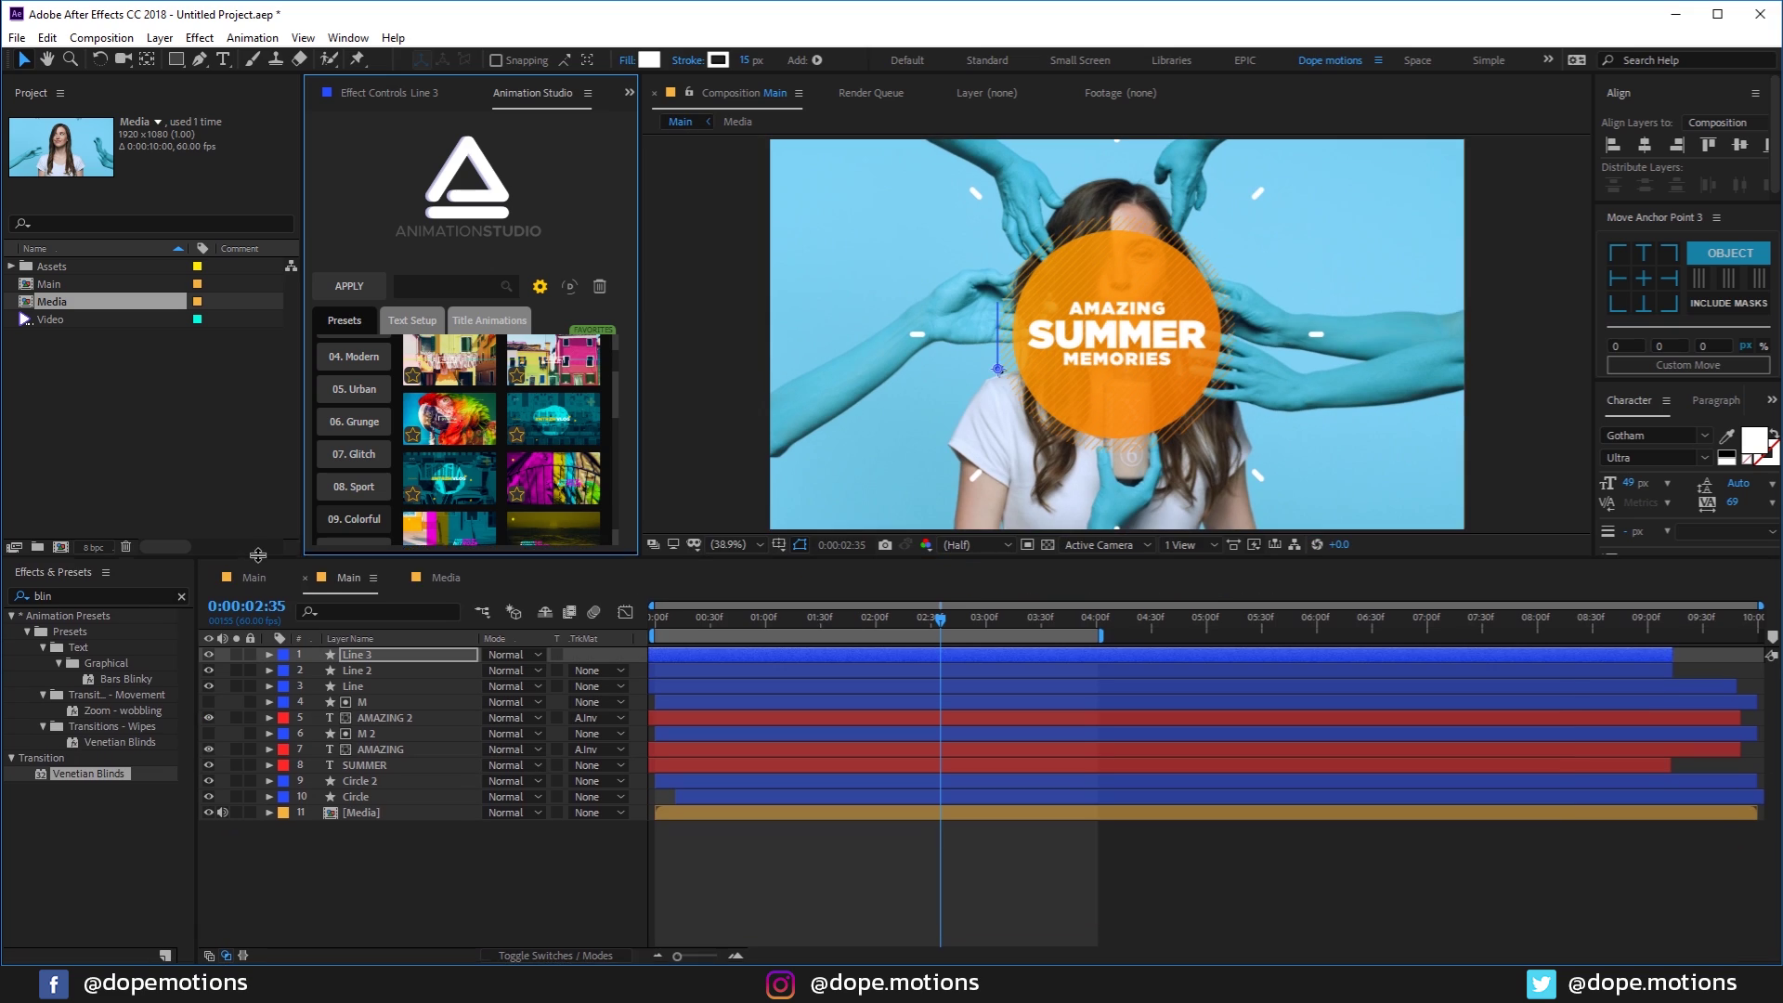
scroll(461, 365, down, 3)
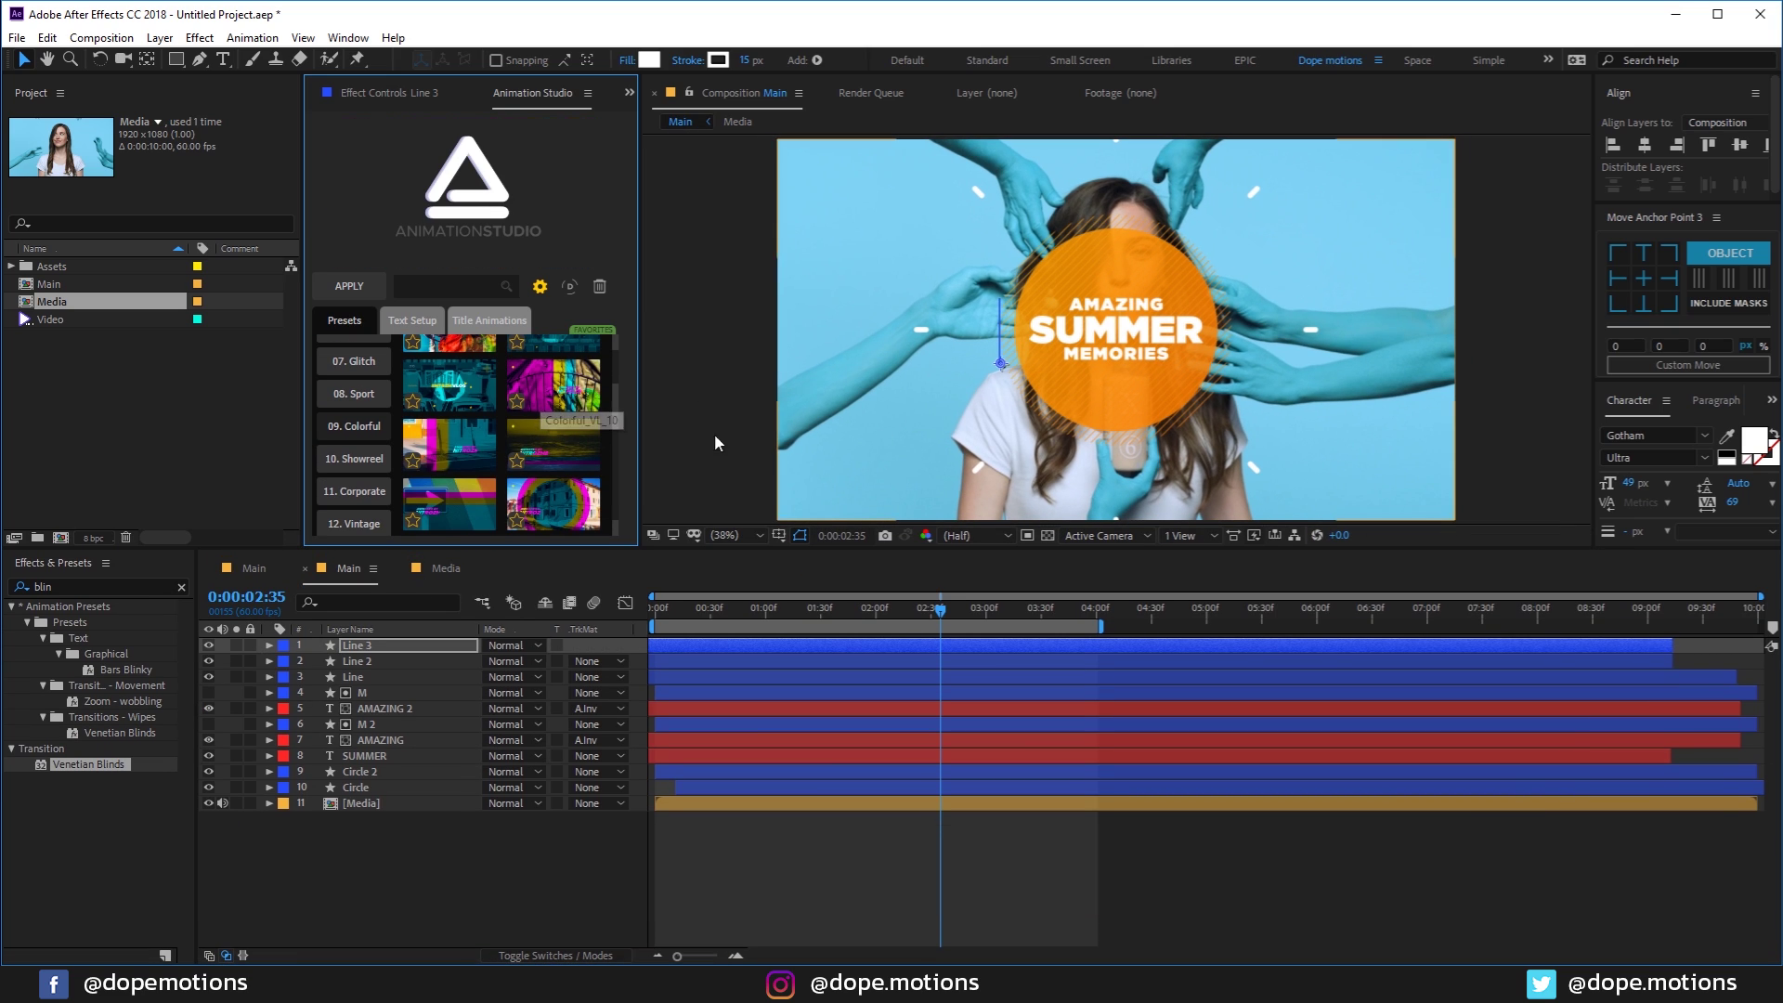
drag(679, 548, 679, 598)
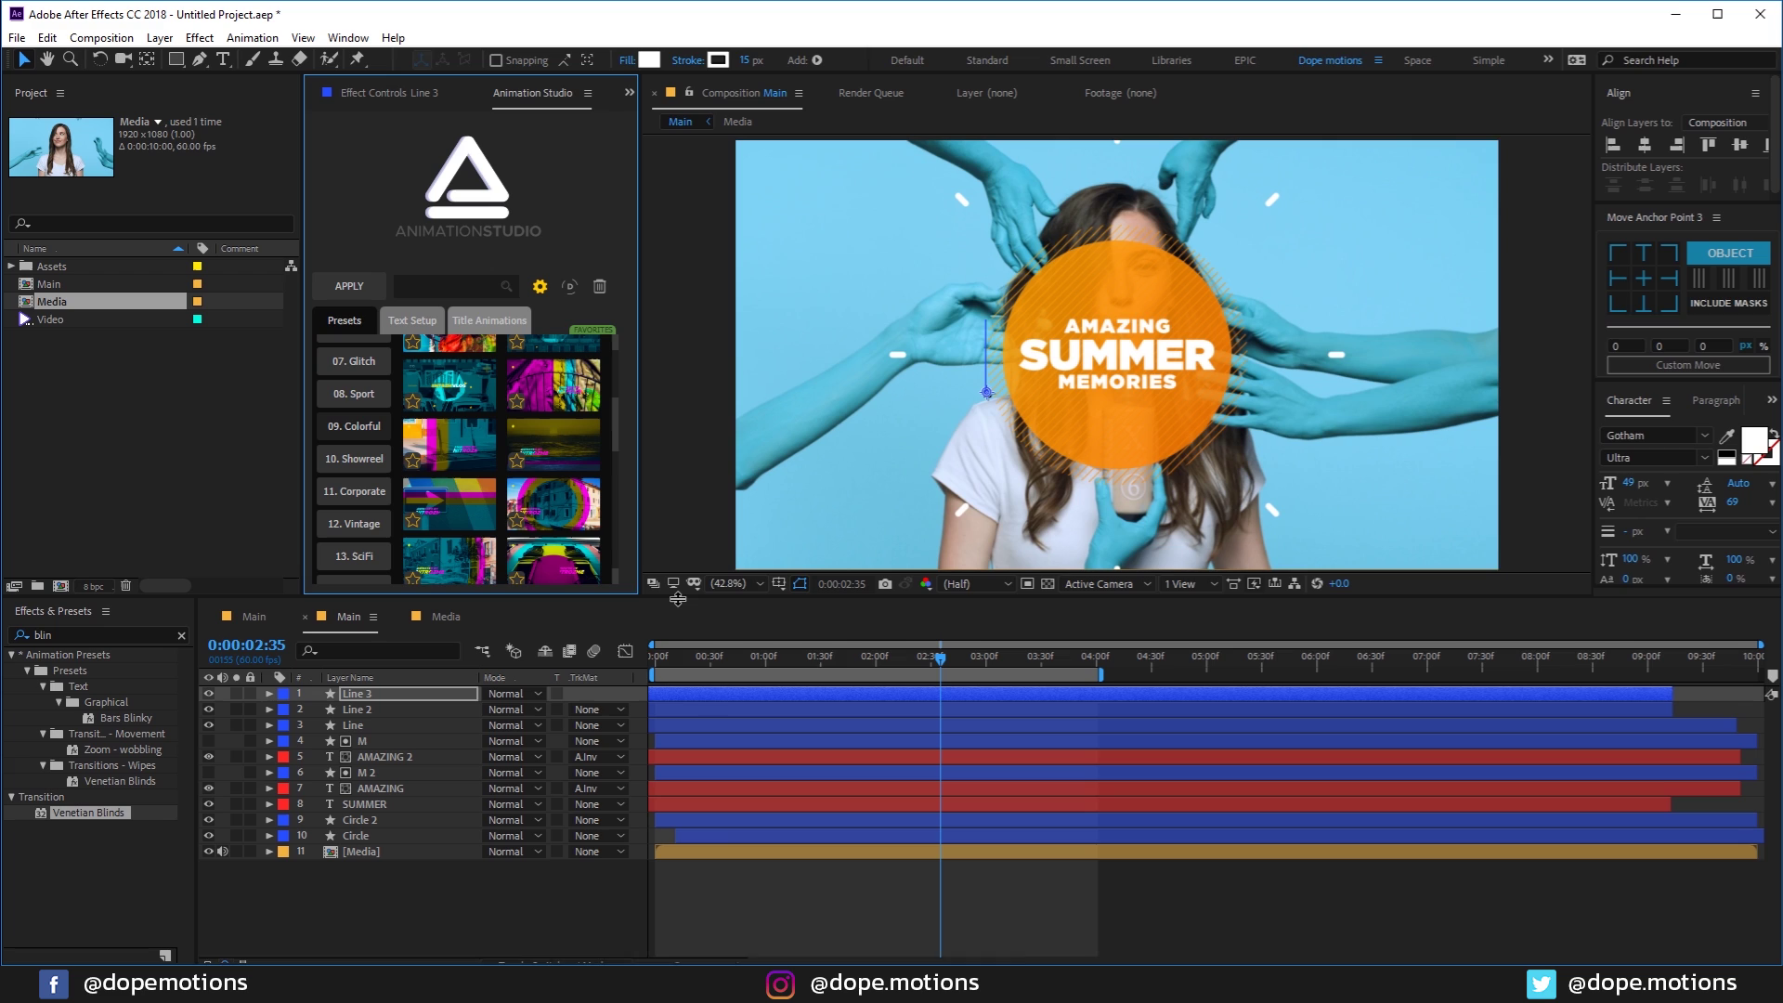
click(691, 915)
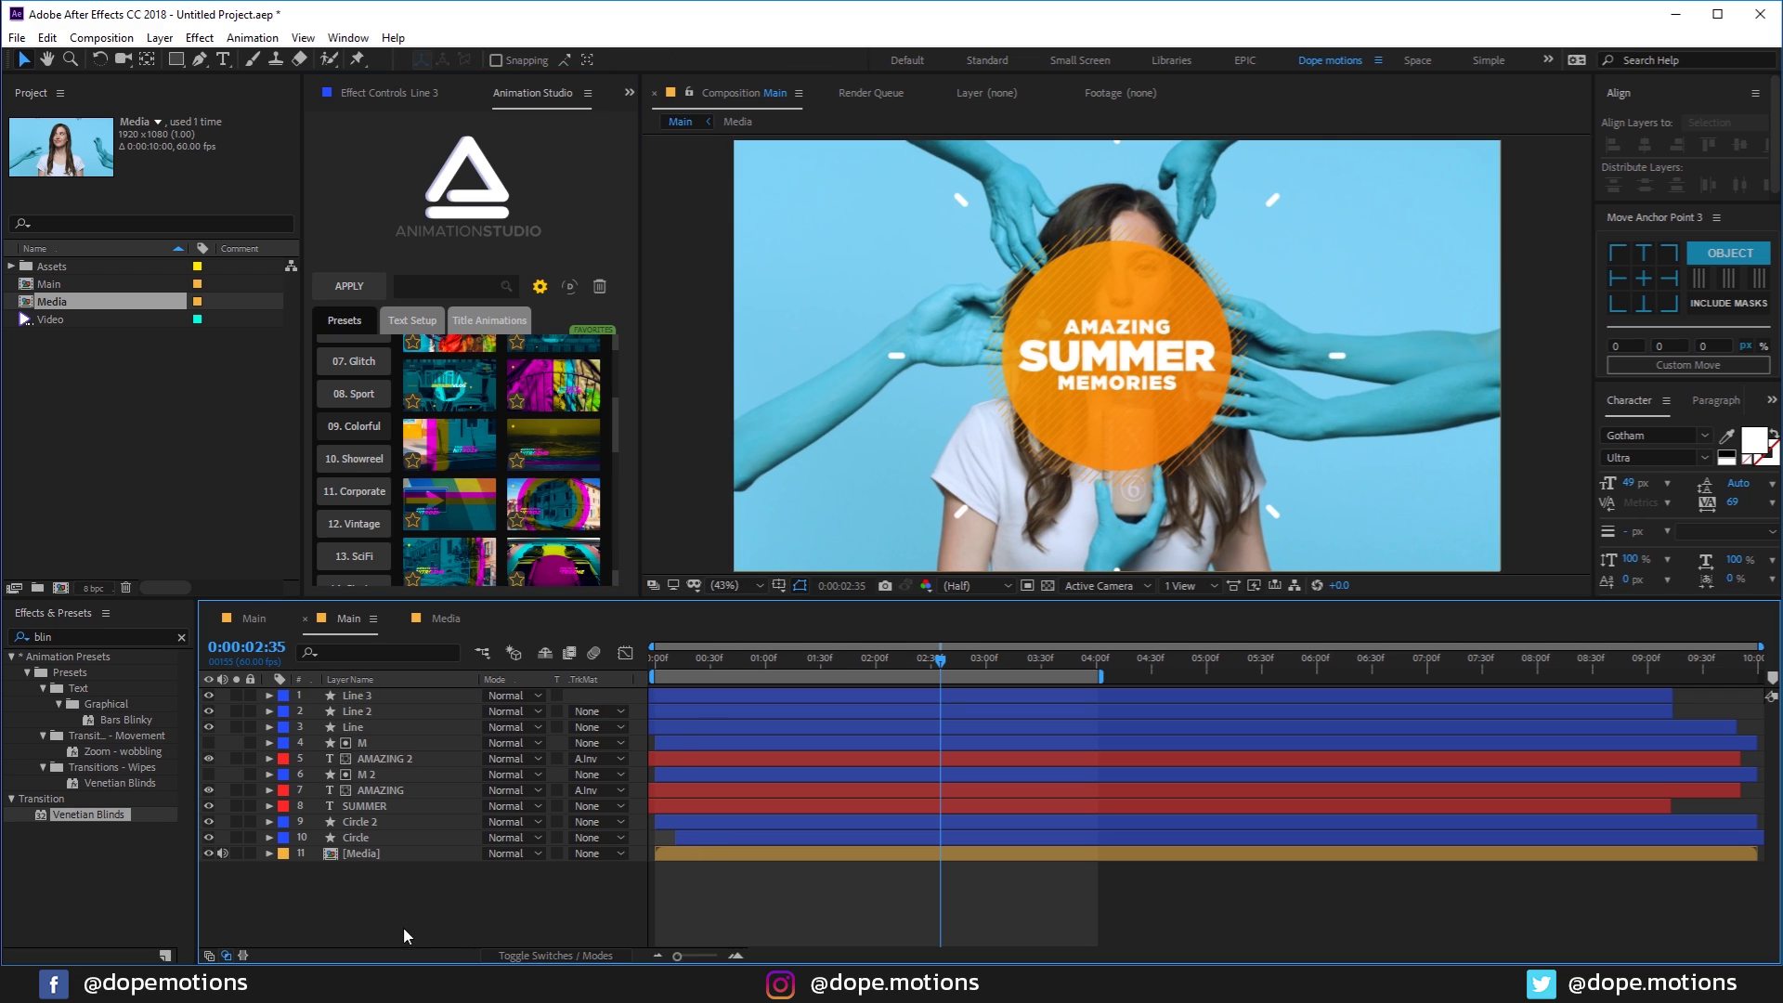
click(555, 504)
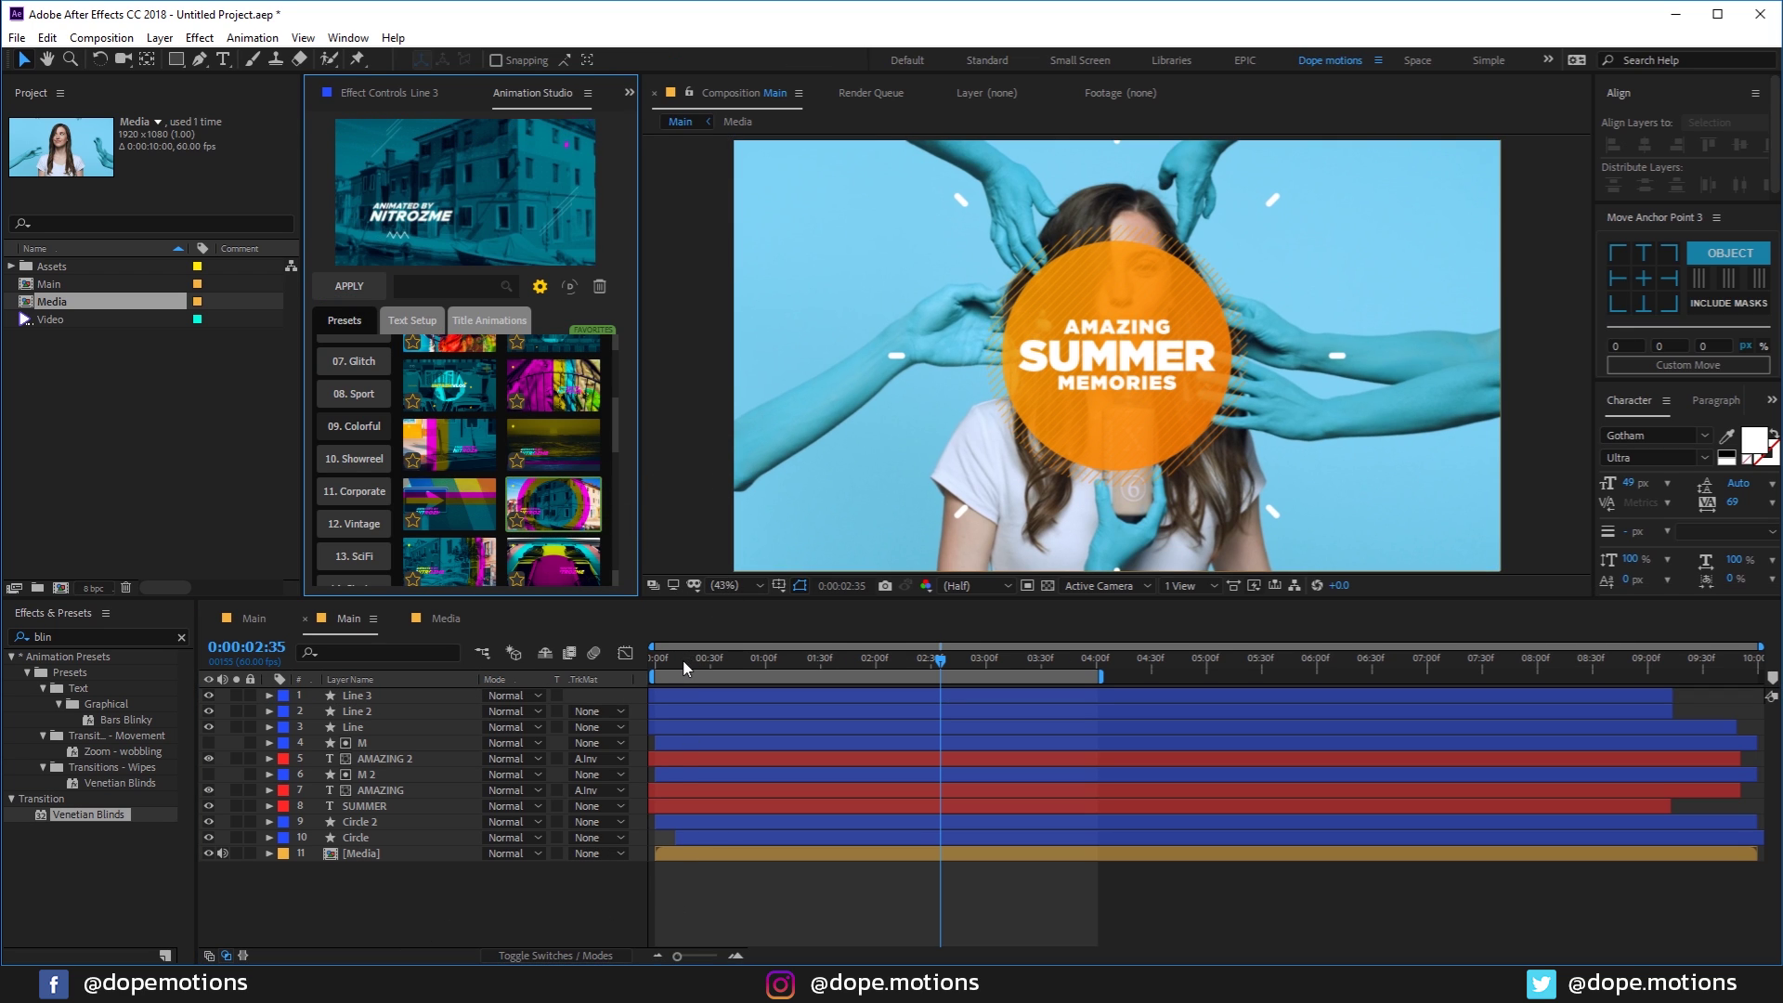
click(607, 665)
key(Home)
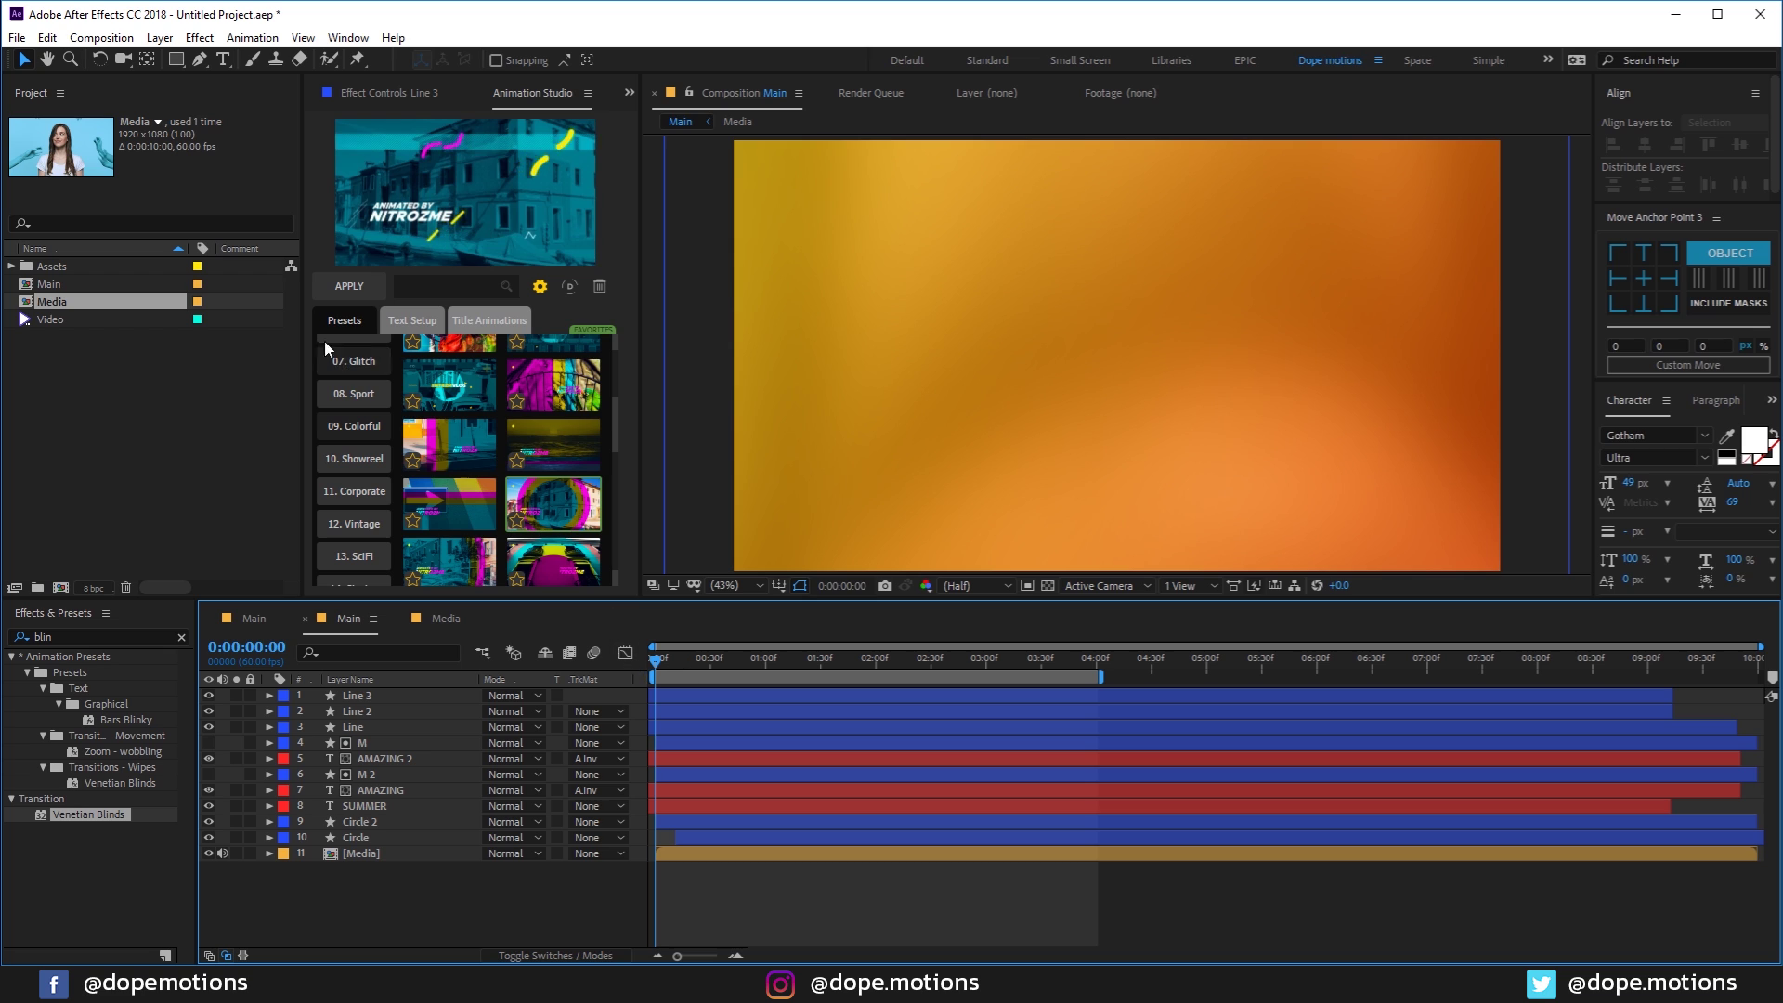
click(347, 284)
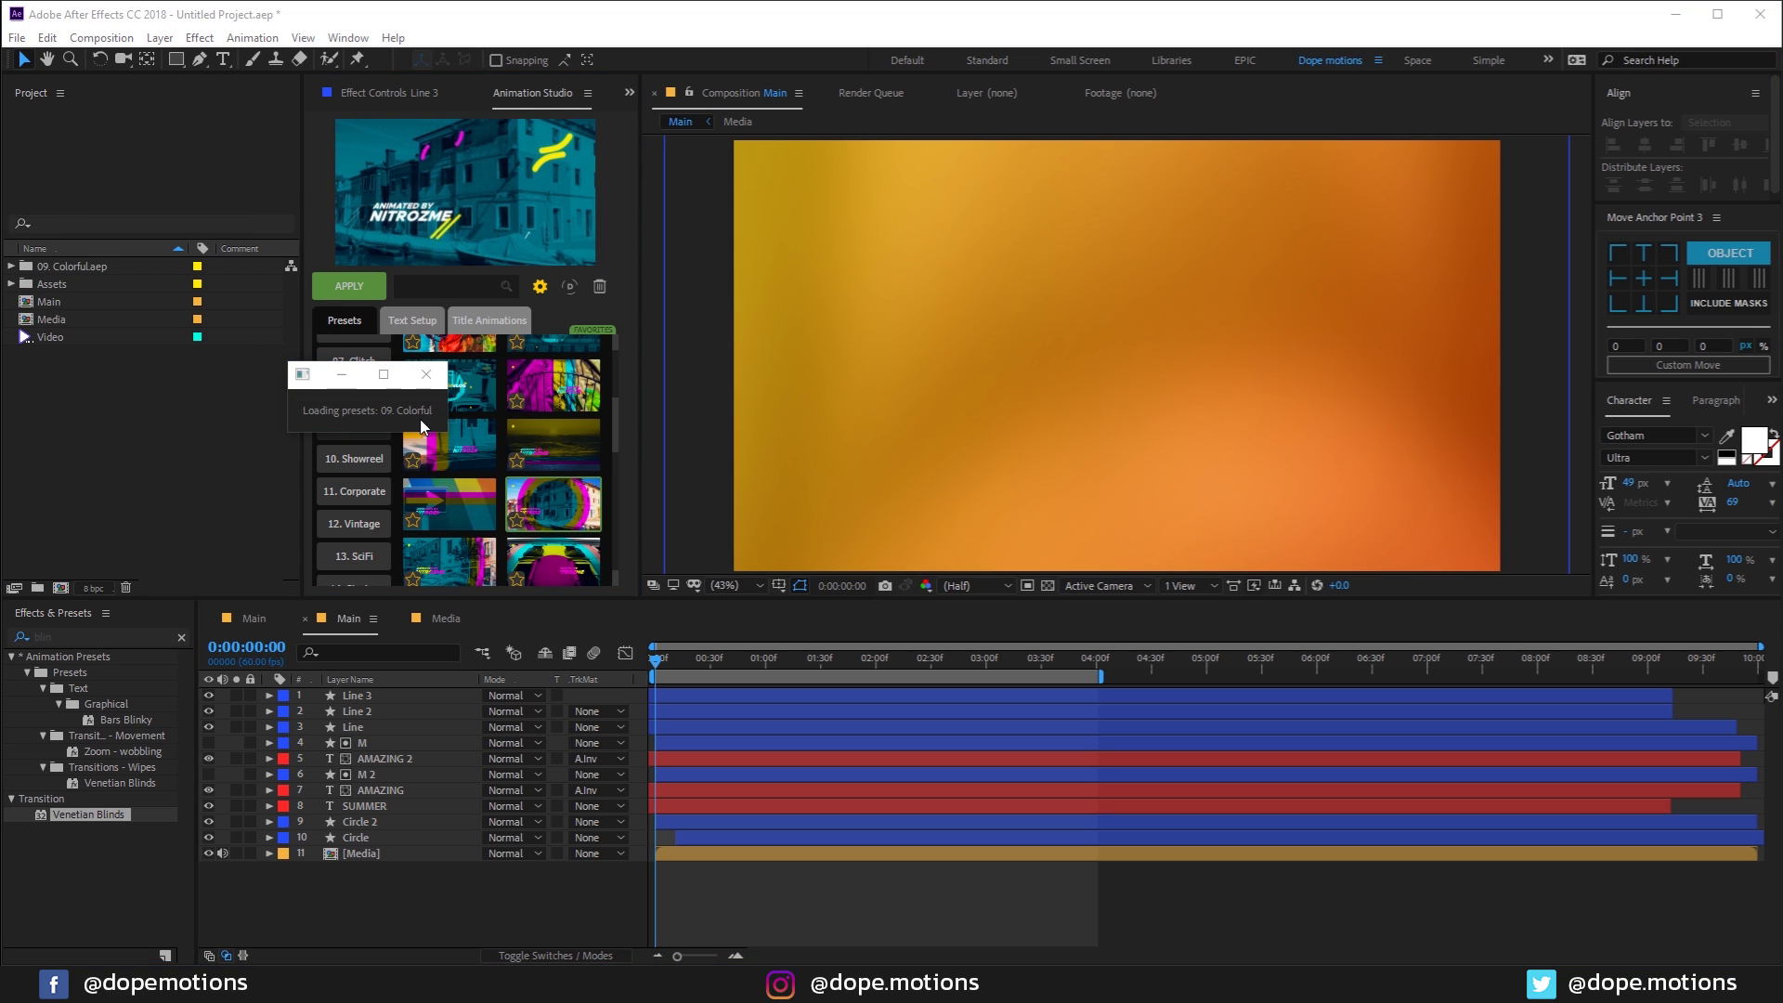
click(188, 493)
Step: Hide every layer except the Colorful preset and Media, checking the frame at 0:00:02:35
drag(712, 669, 937, 695)
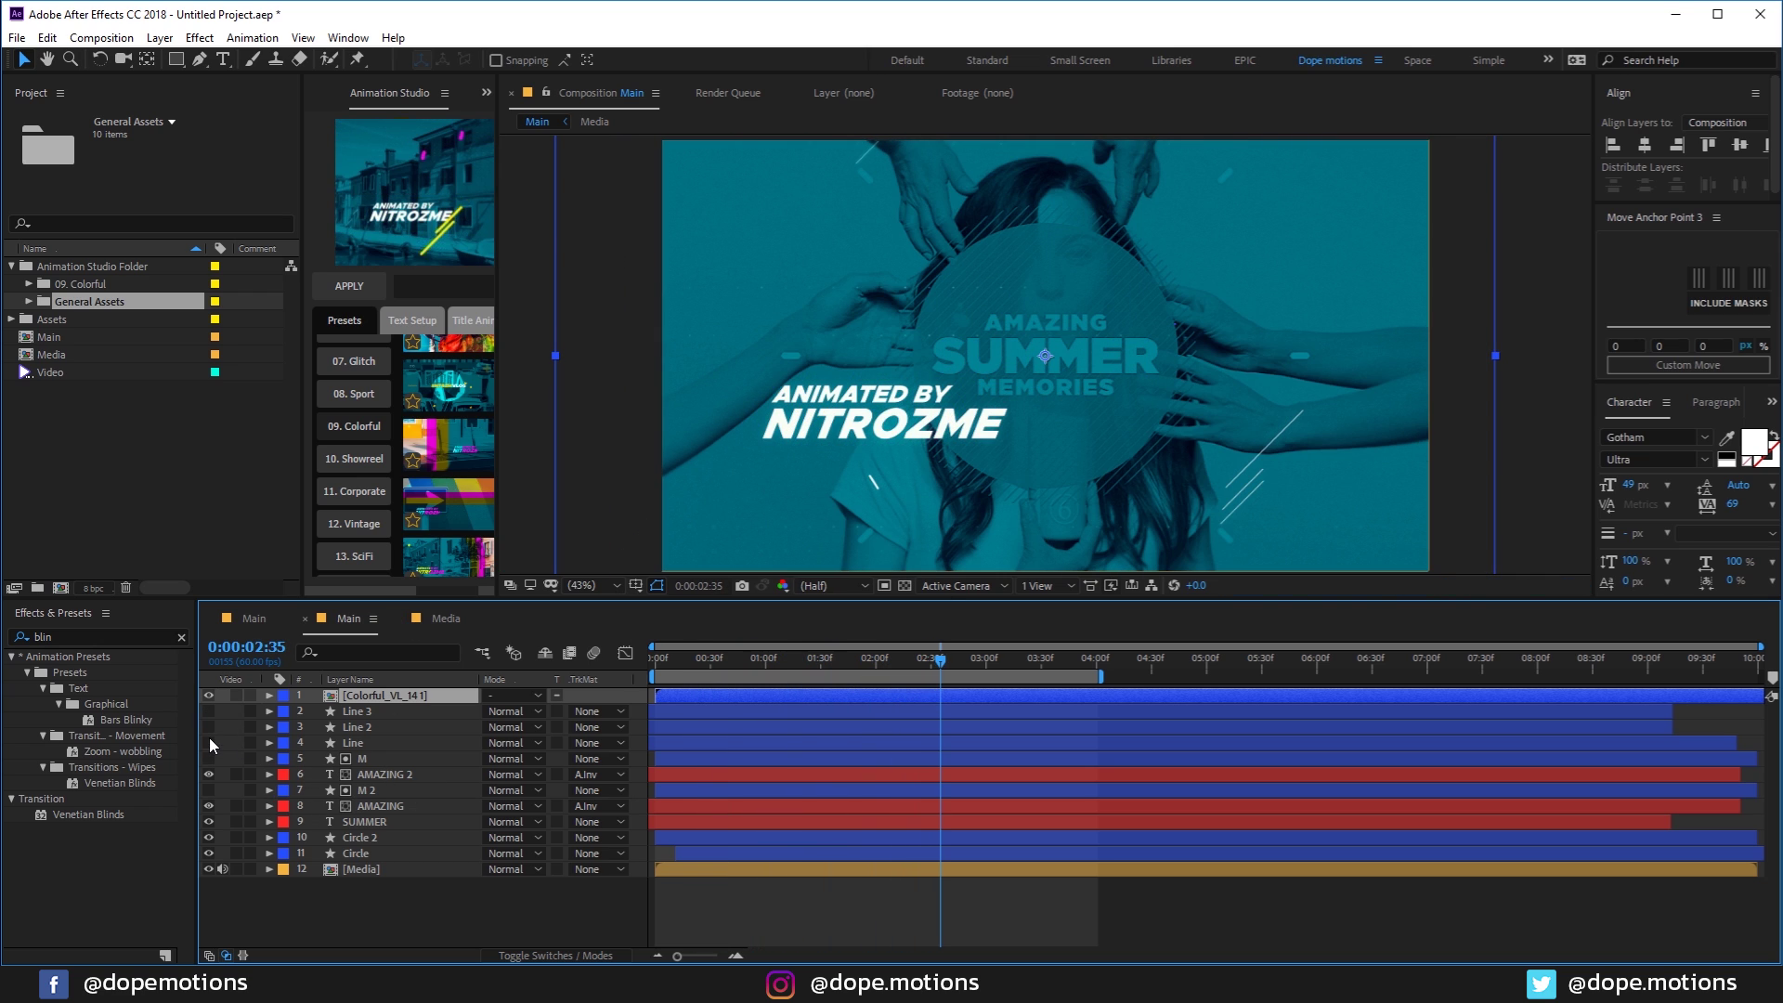
drag(208, 774, 211, 847)
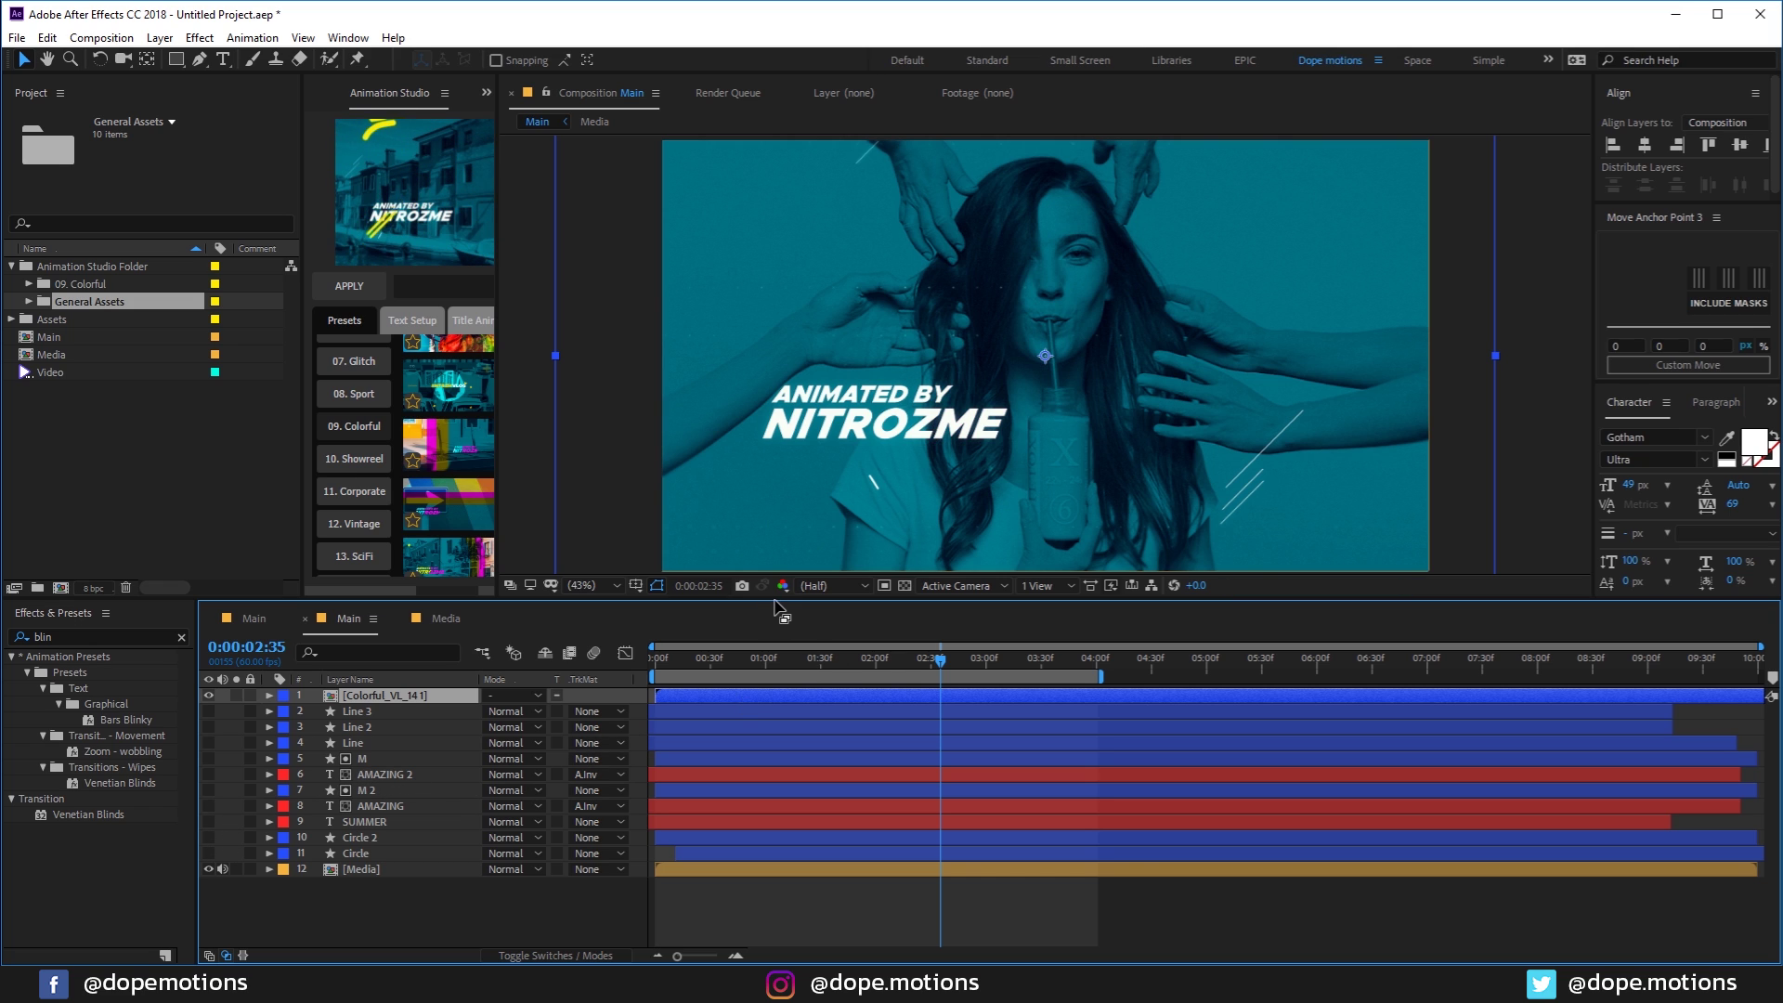
drag(776, 604, 773, 668)
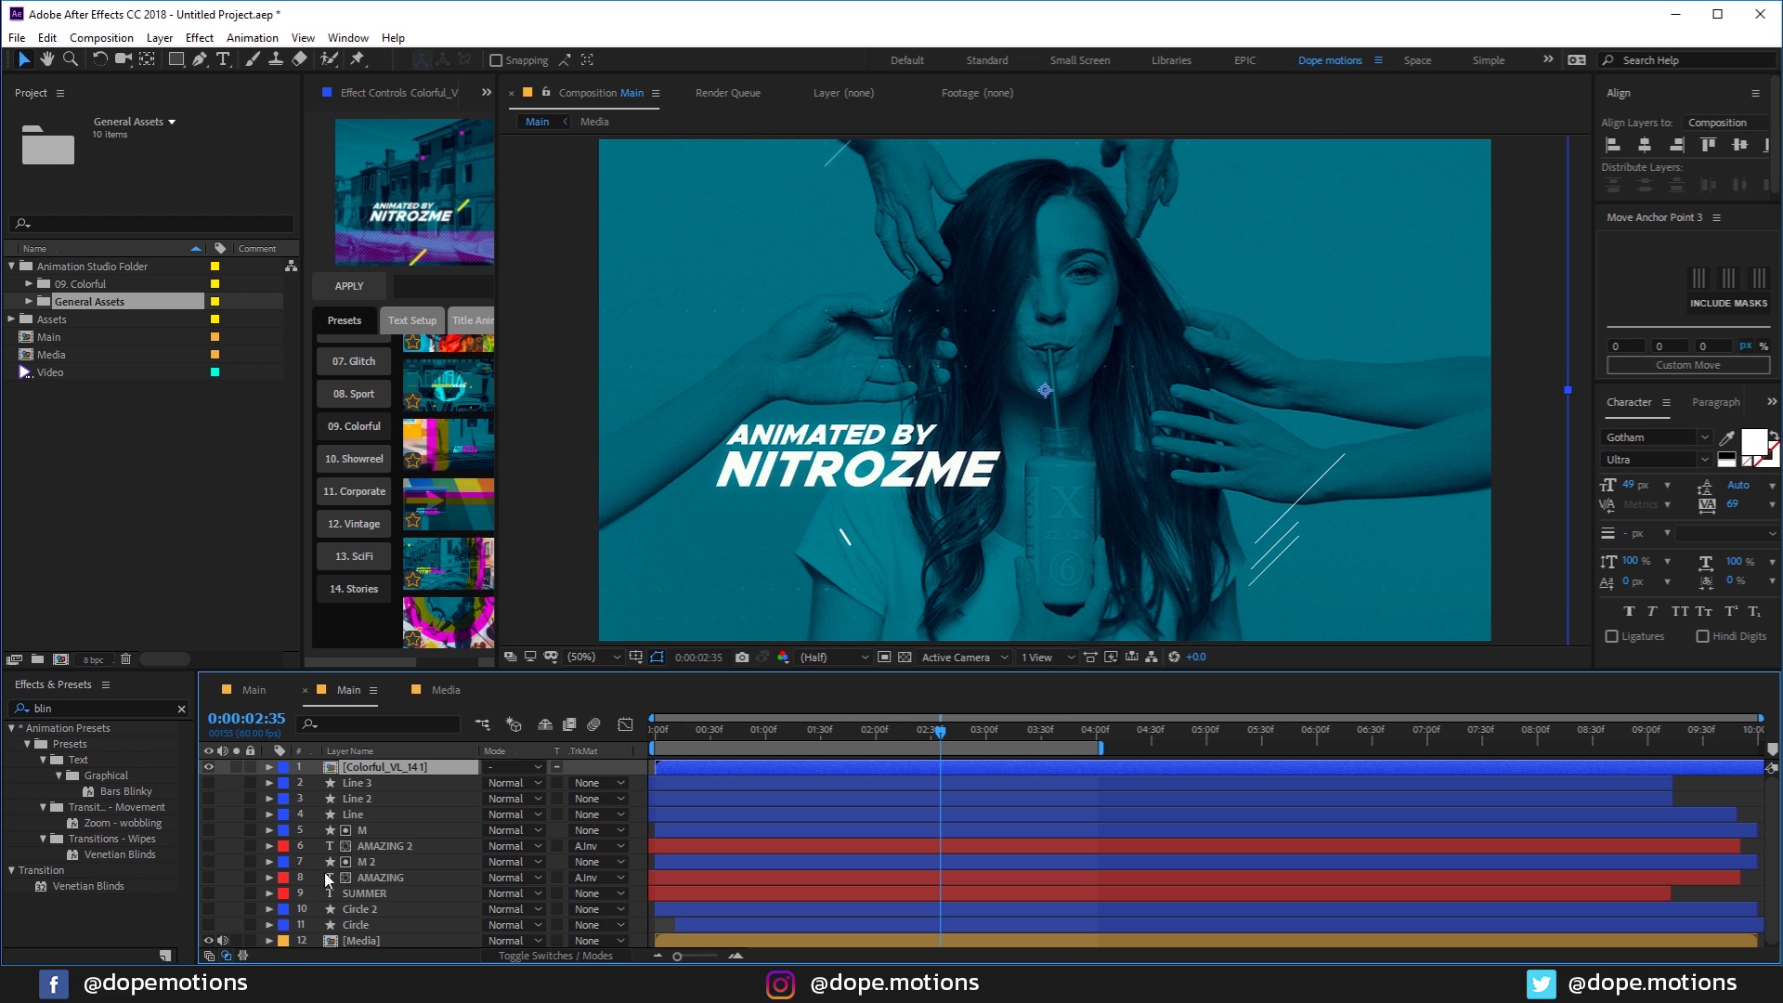
click(209, 894)
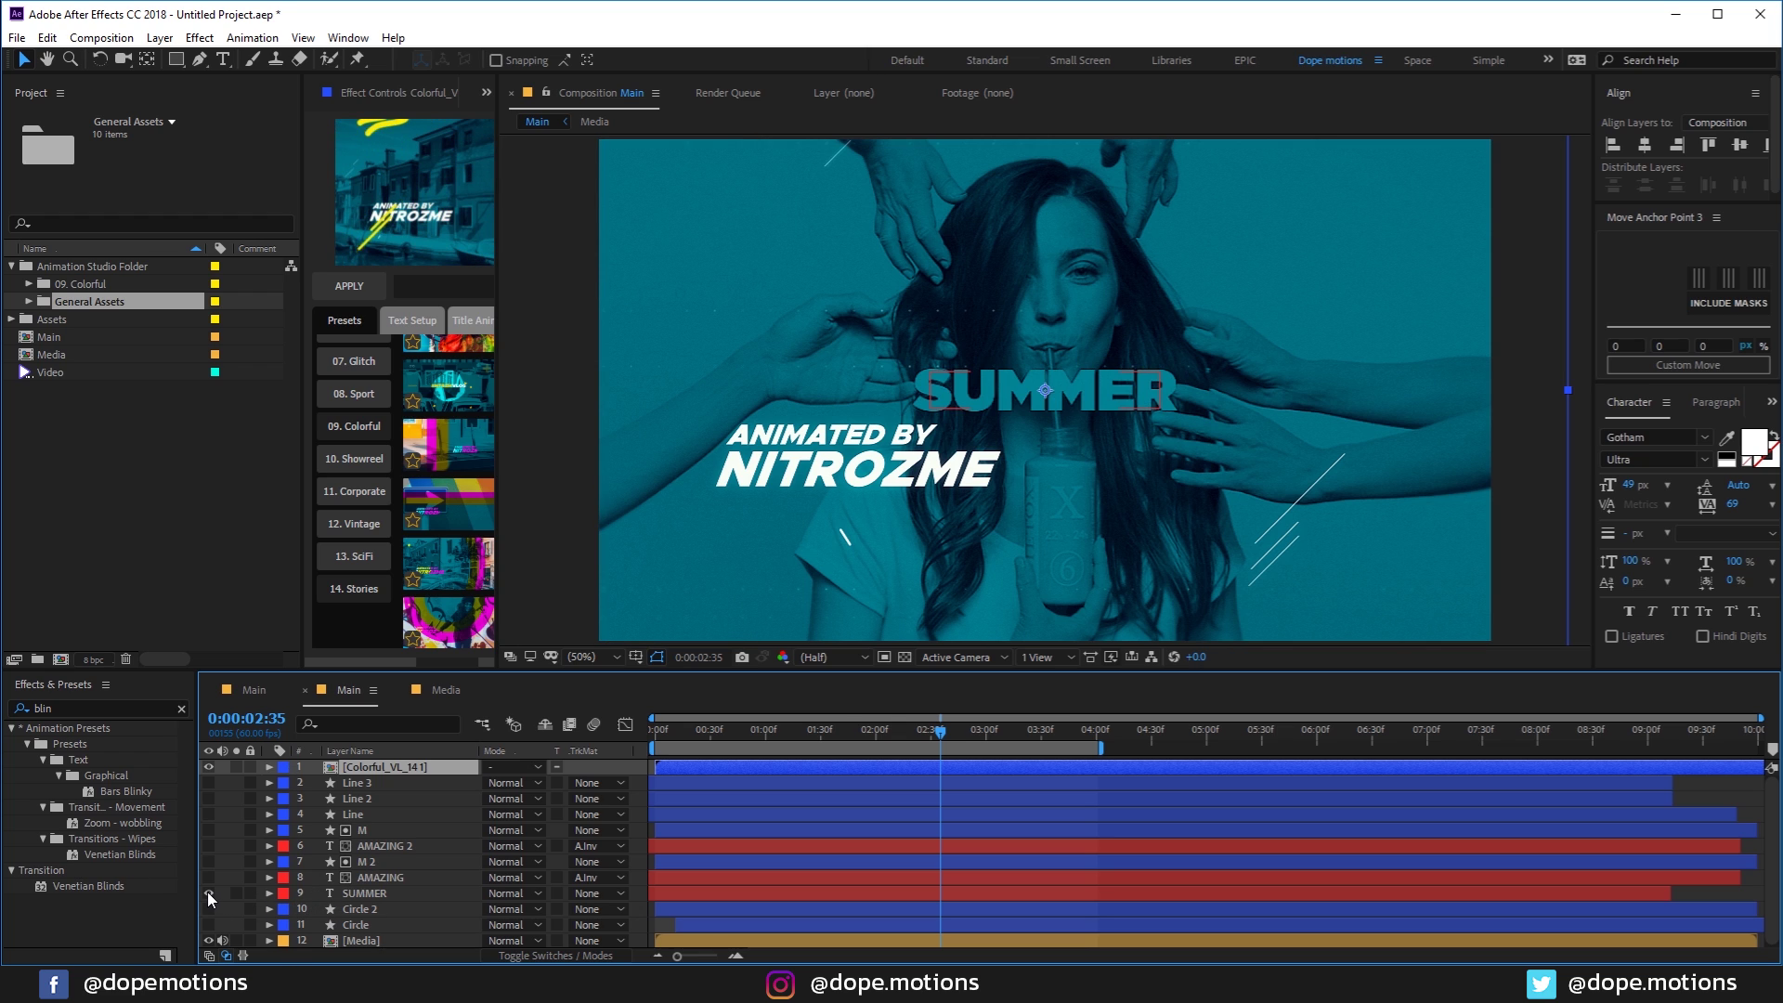
click(208, 893)
Step: Shift the Colorful preset layer to start at about 0:00:00:57 and scrub through its animation to 0:00:02:39
drag(940, 729, 887, 768)
drag(753, 741, 947, 749)
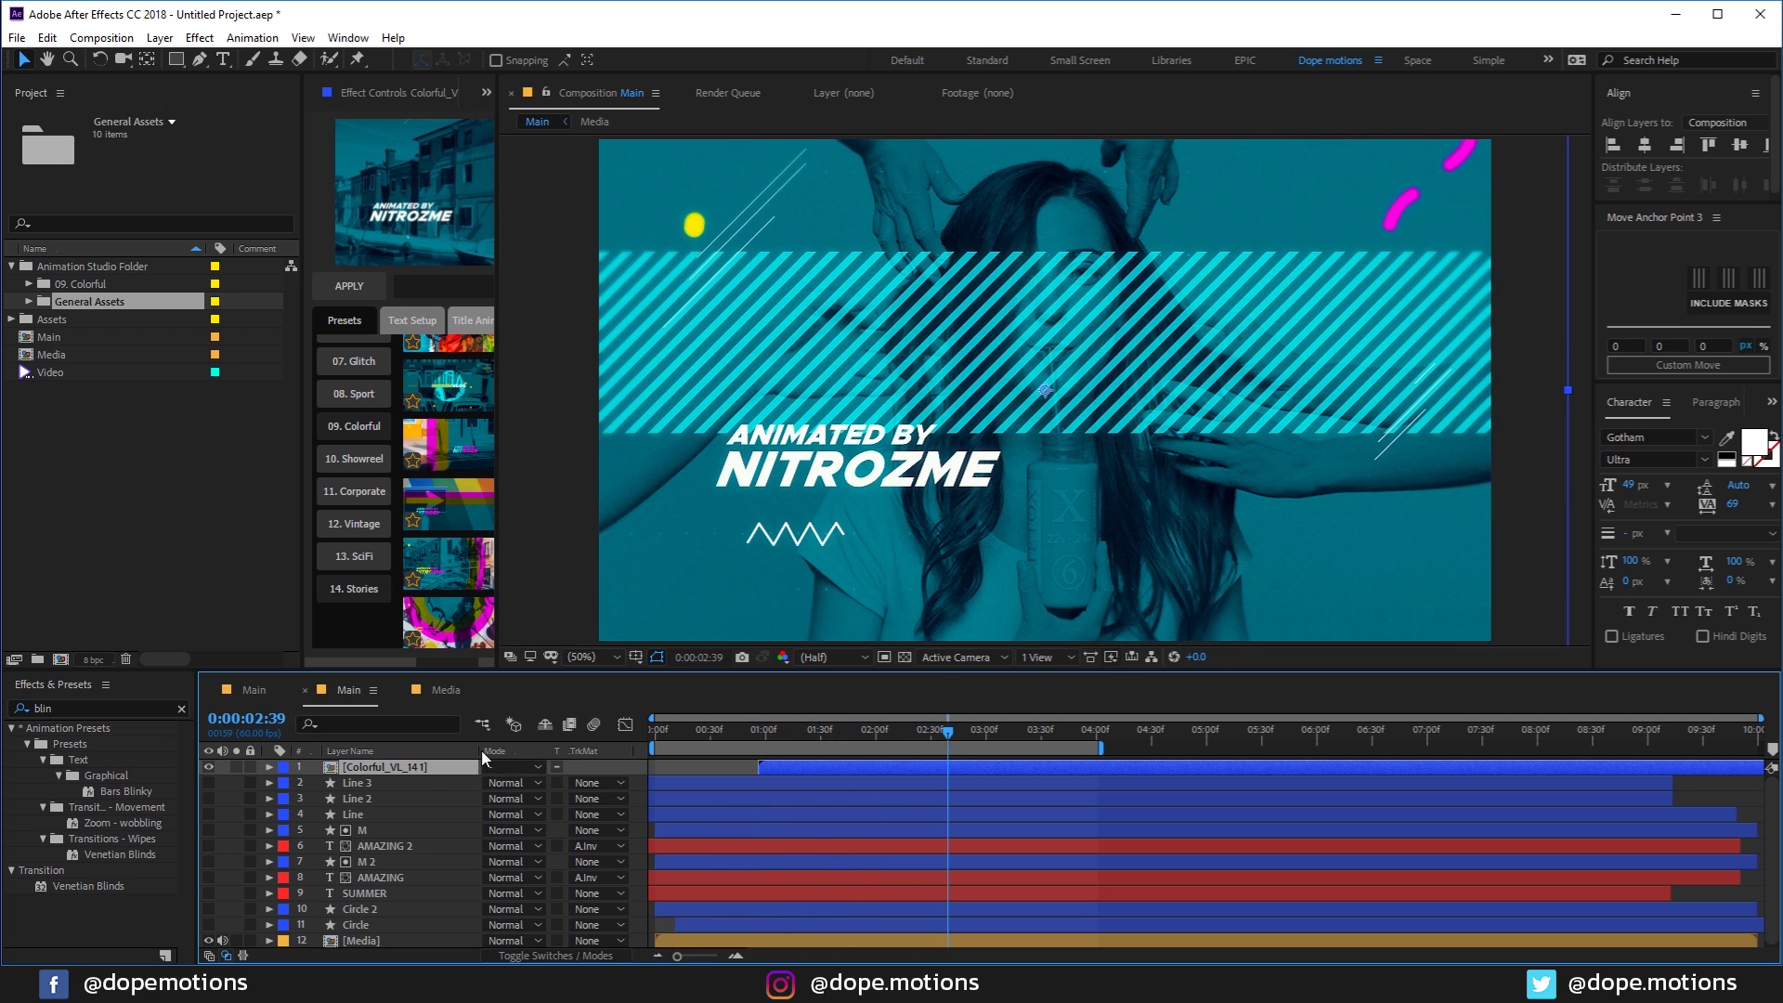
Step: Delete the Colorful_VL_14 preset layer and apply the Colorful_VL_20 preset from Animation Studio to the Main composition instead
key(Delete)
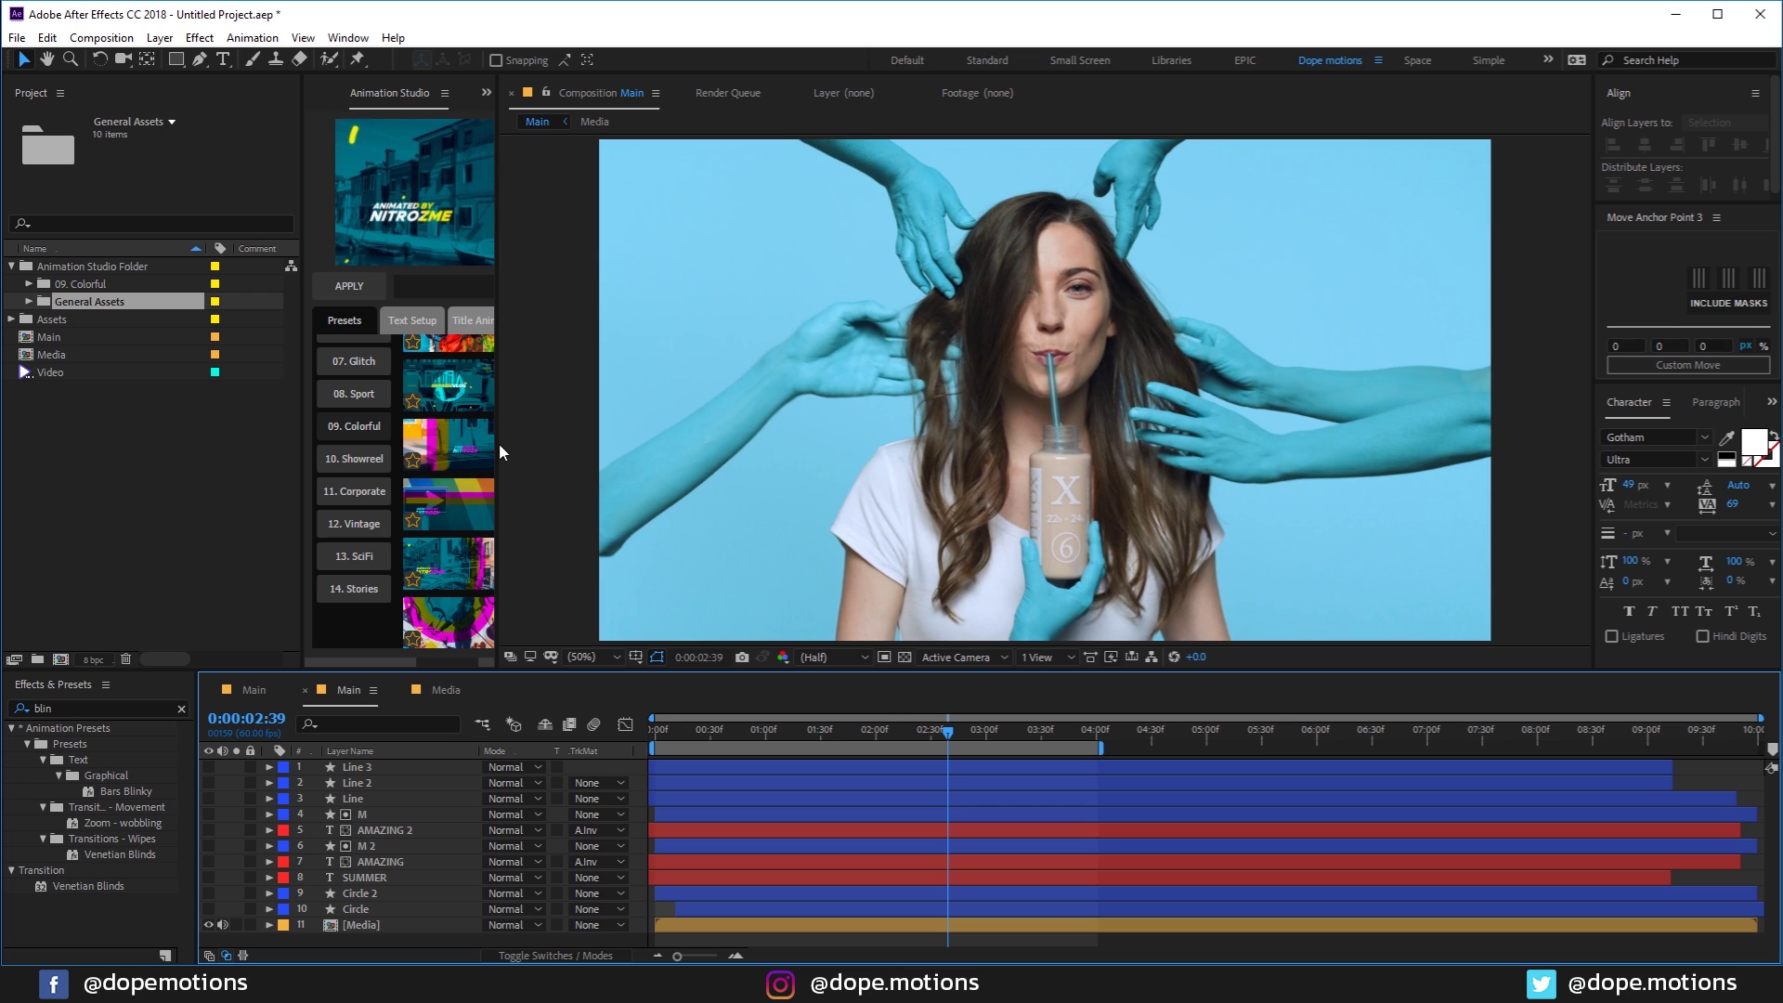
drag(499, 443, 666, 443)
scroll(546, 491, down, 1)
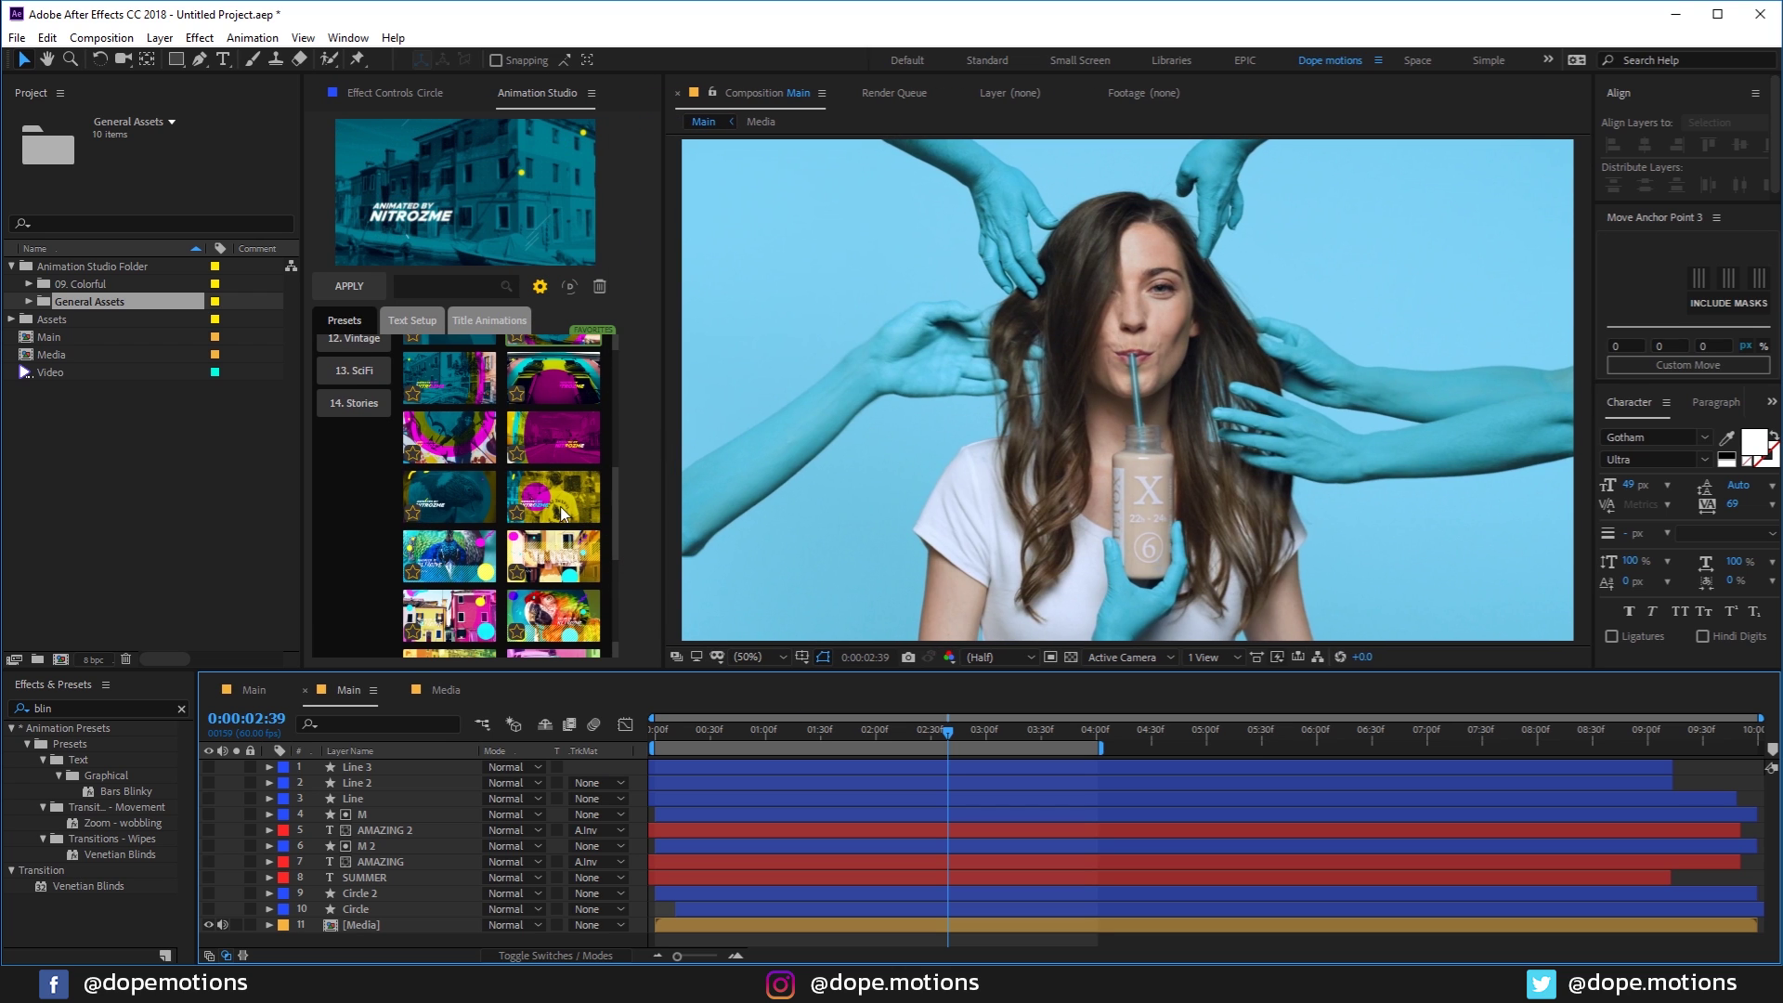
click(561, 512)
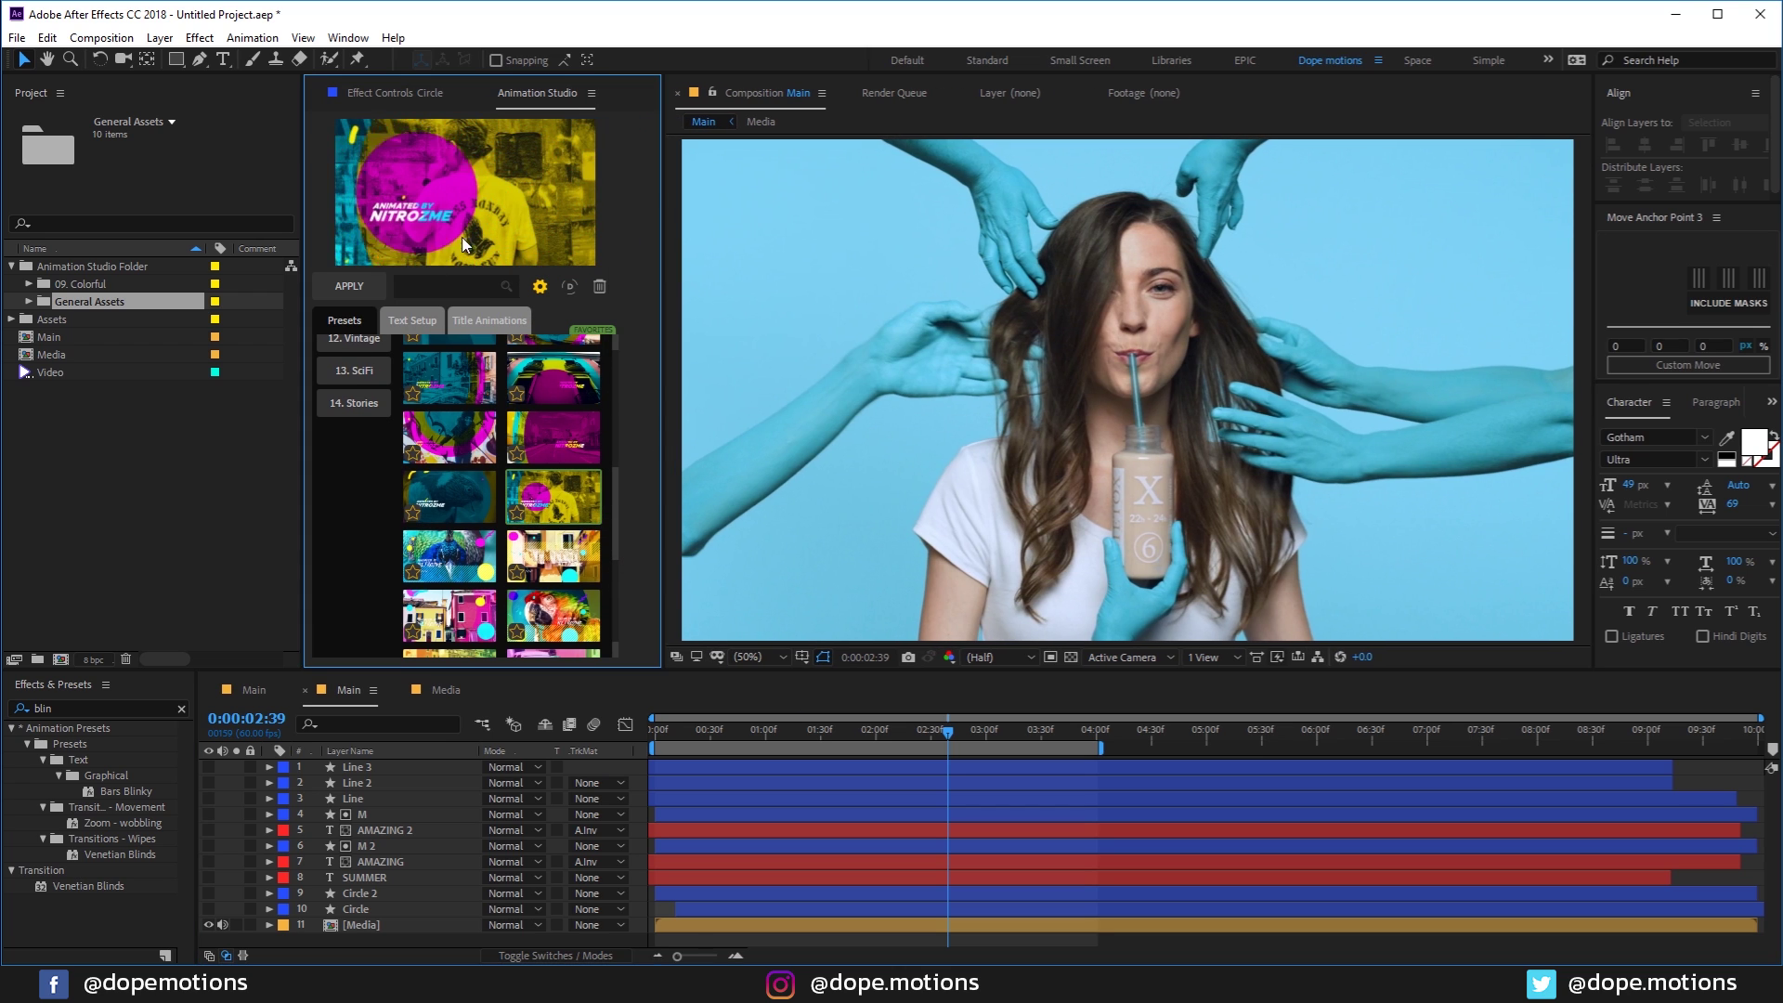
click(351, 287)
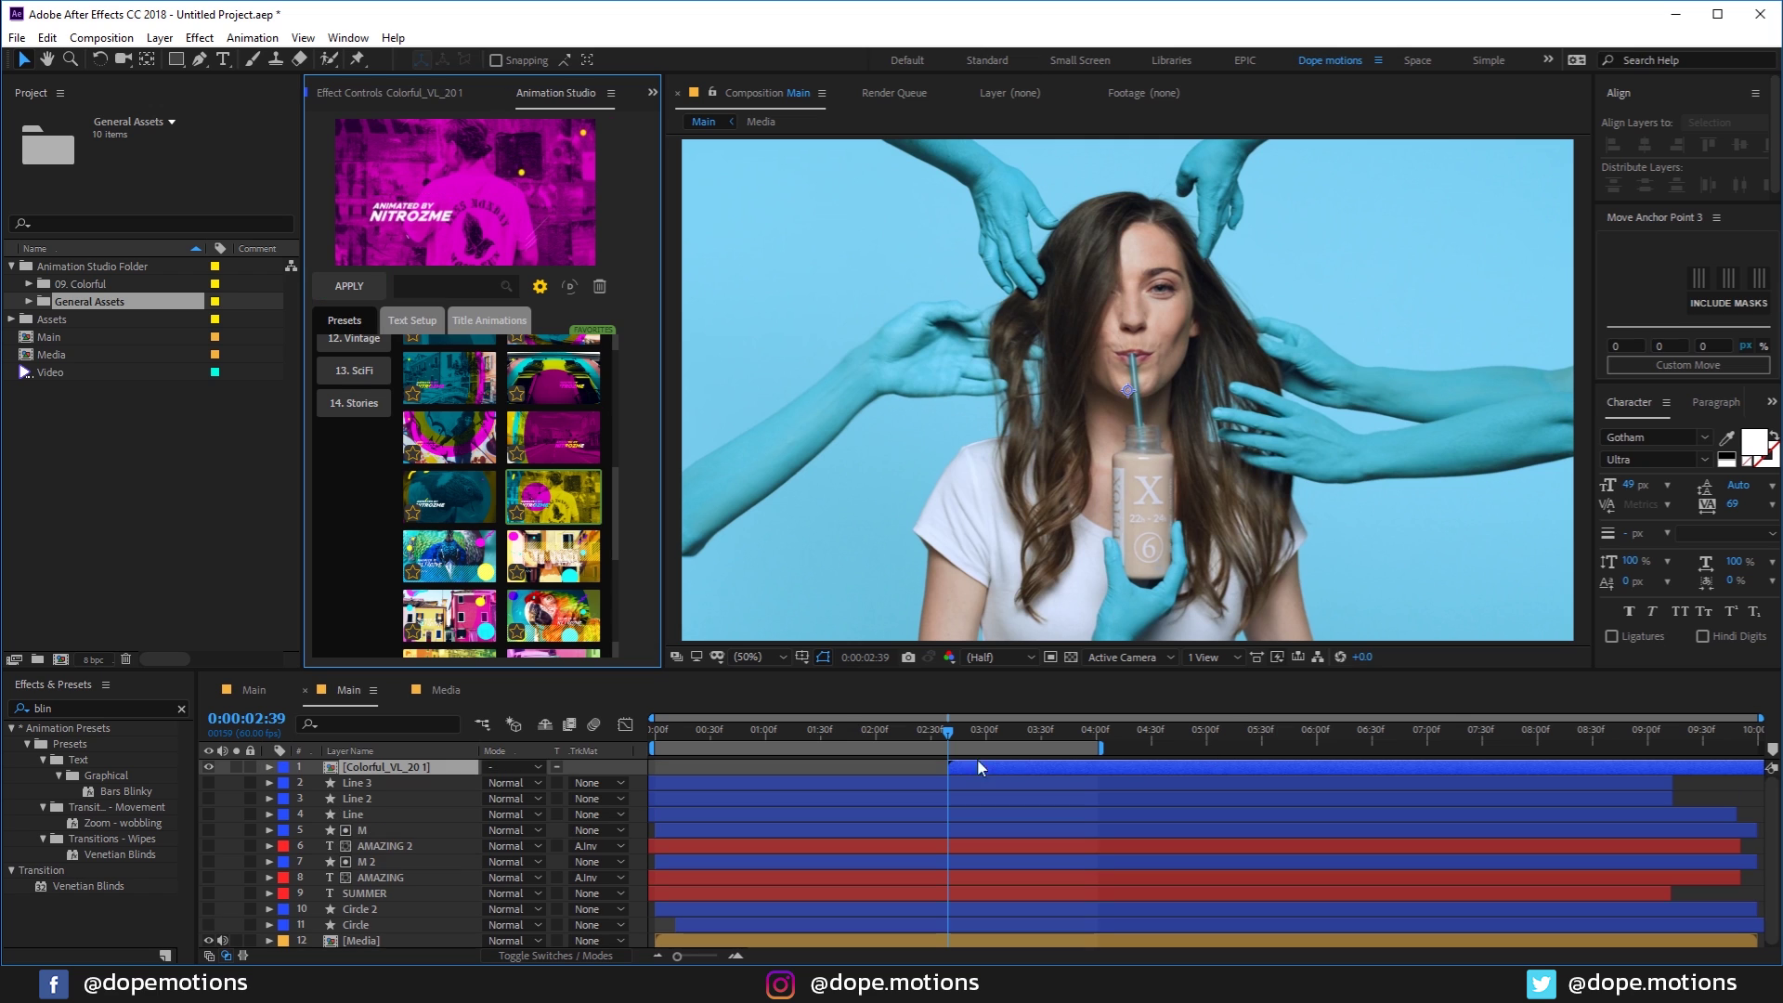
Step: Shift the Colorful_VL_20 layer to start at about 0:00:00:34 and scrub through its animation to 0:00:01:28
drag(999, 771, 717, 765)
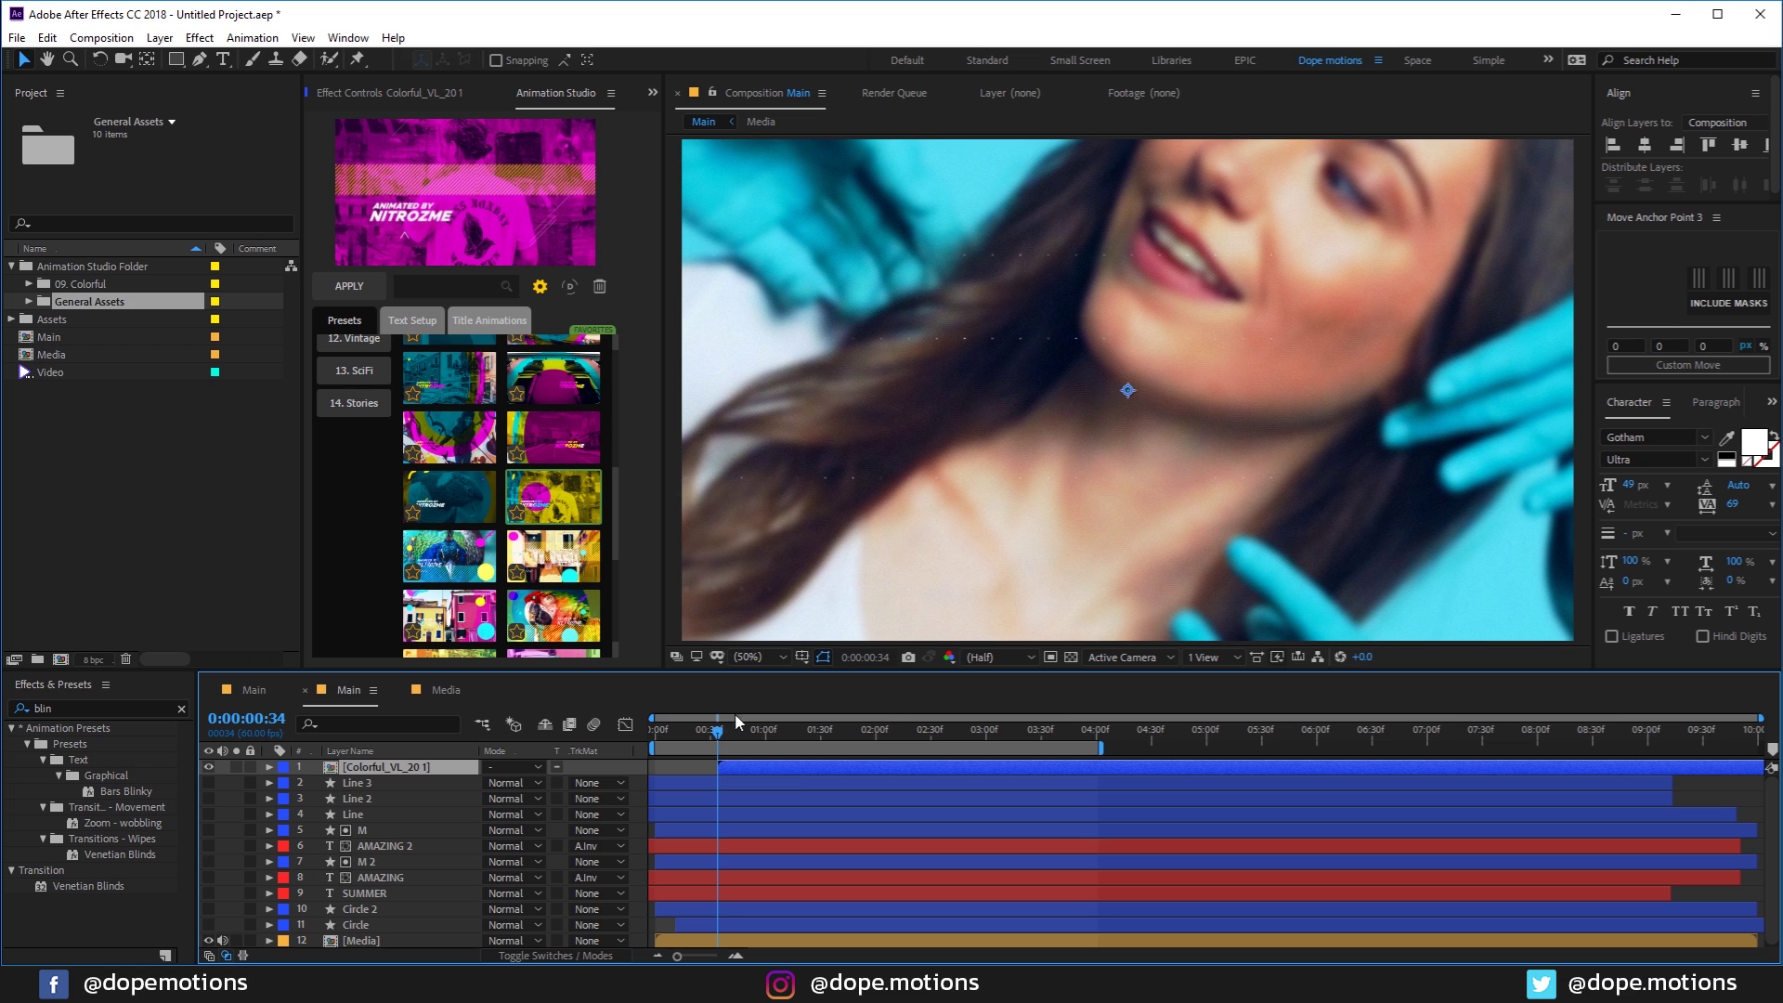
drag(767, 742, 816, 743)
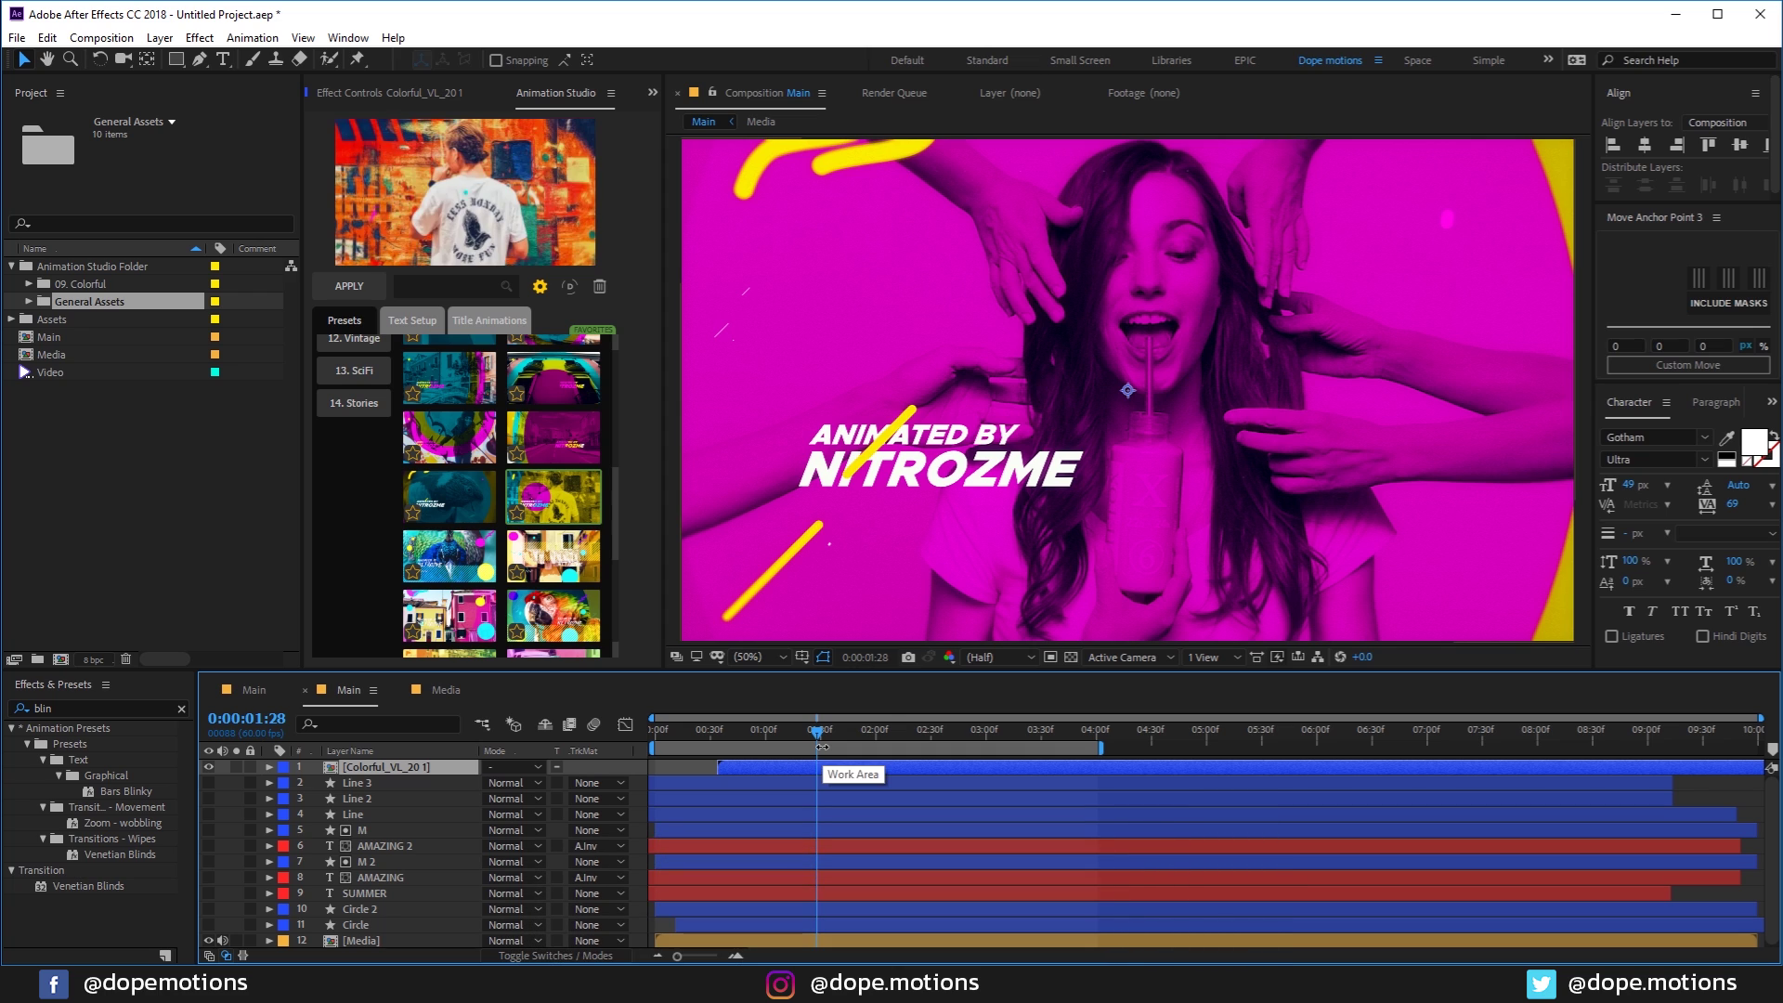